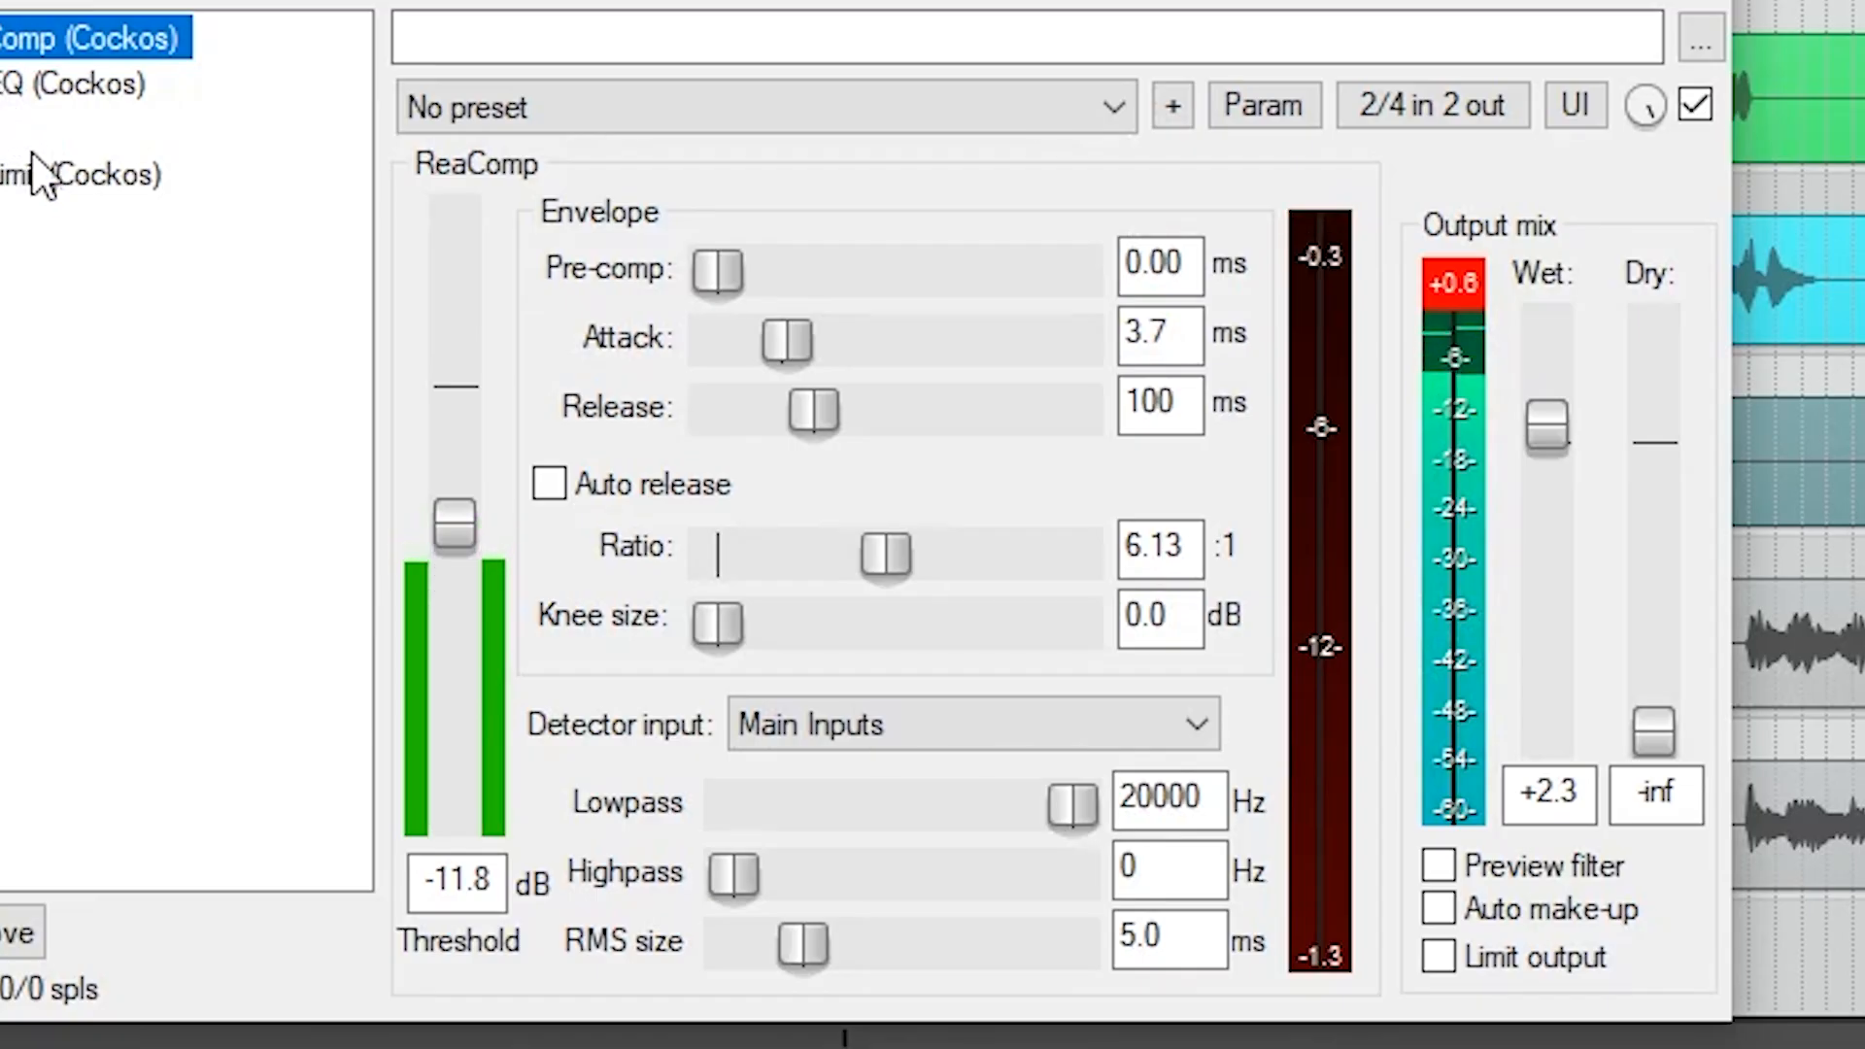
Show ReaEQ in the master track's effect chain and enable it.
{"action": "left_click", "coordinate": [37, 90]}
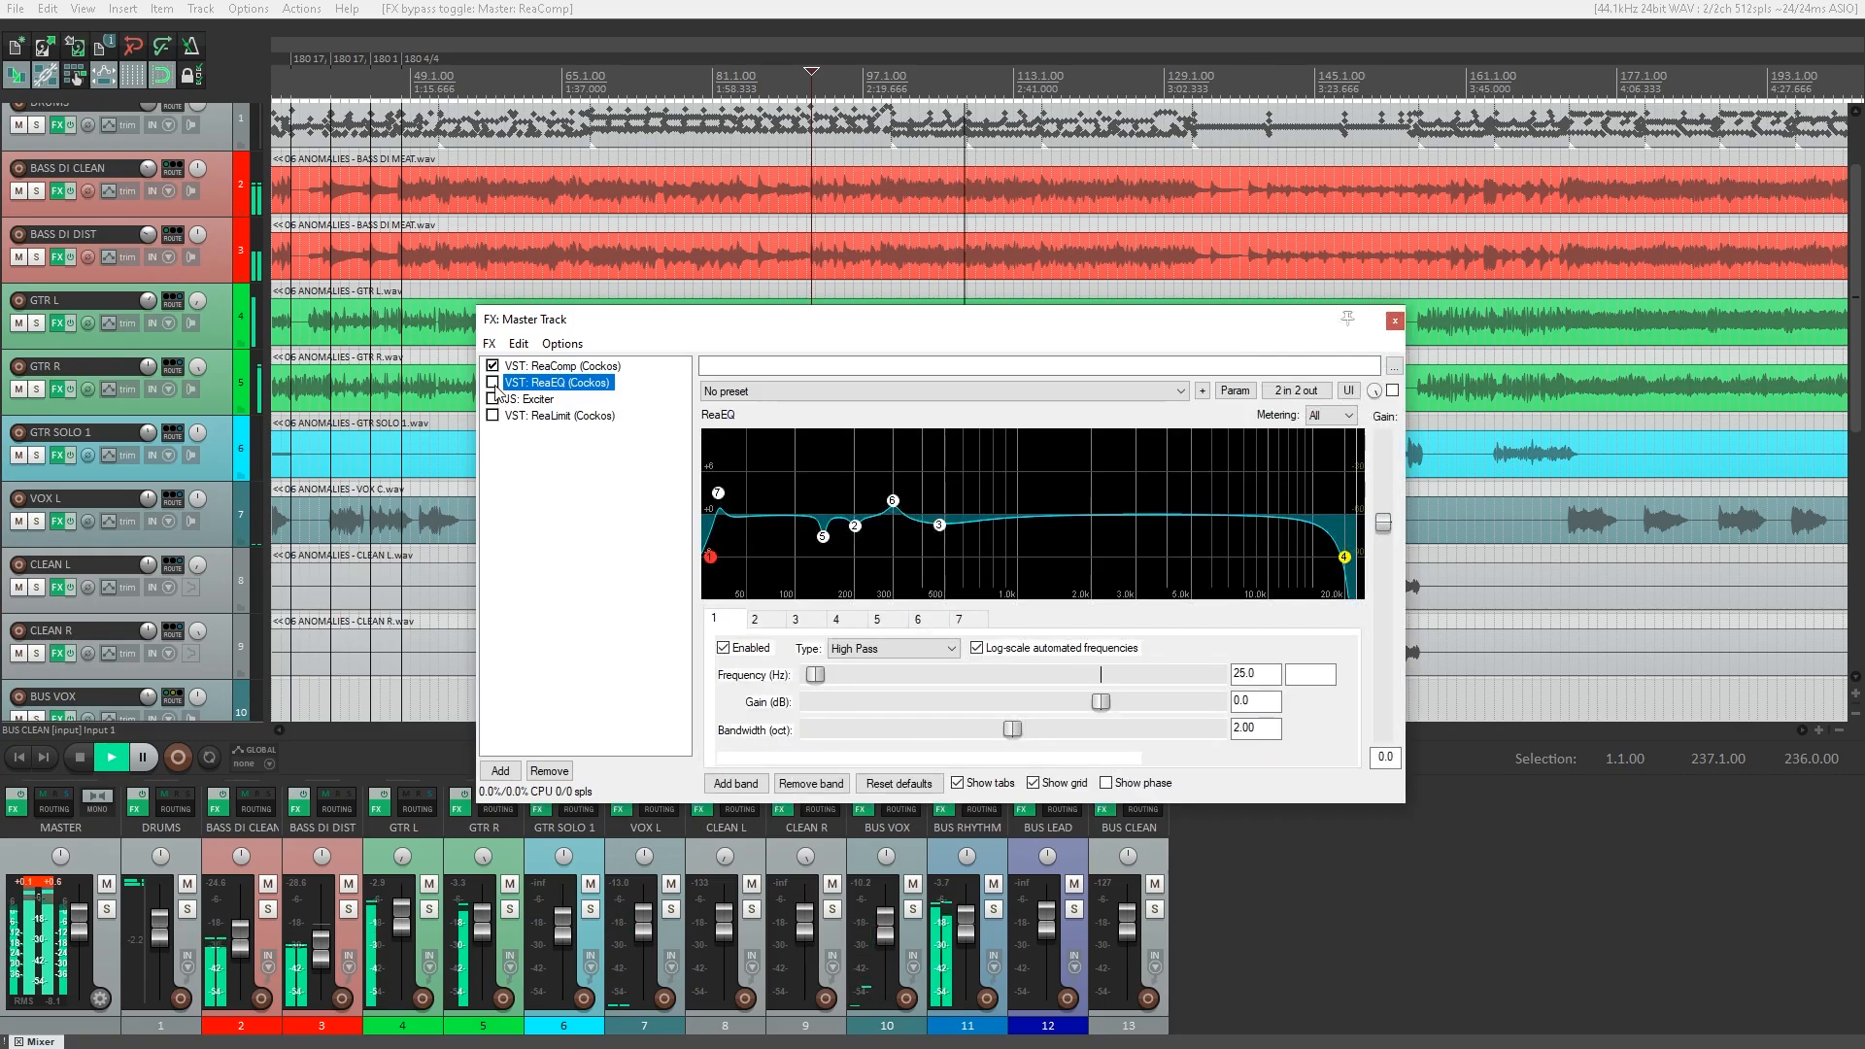
{"action": "left_click", "coordinate": [495, 386]}
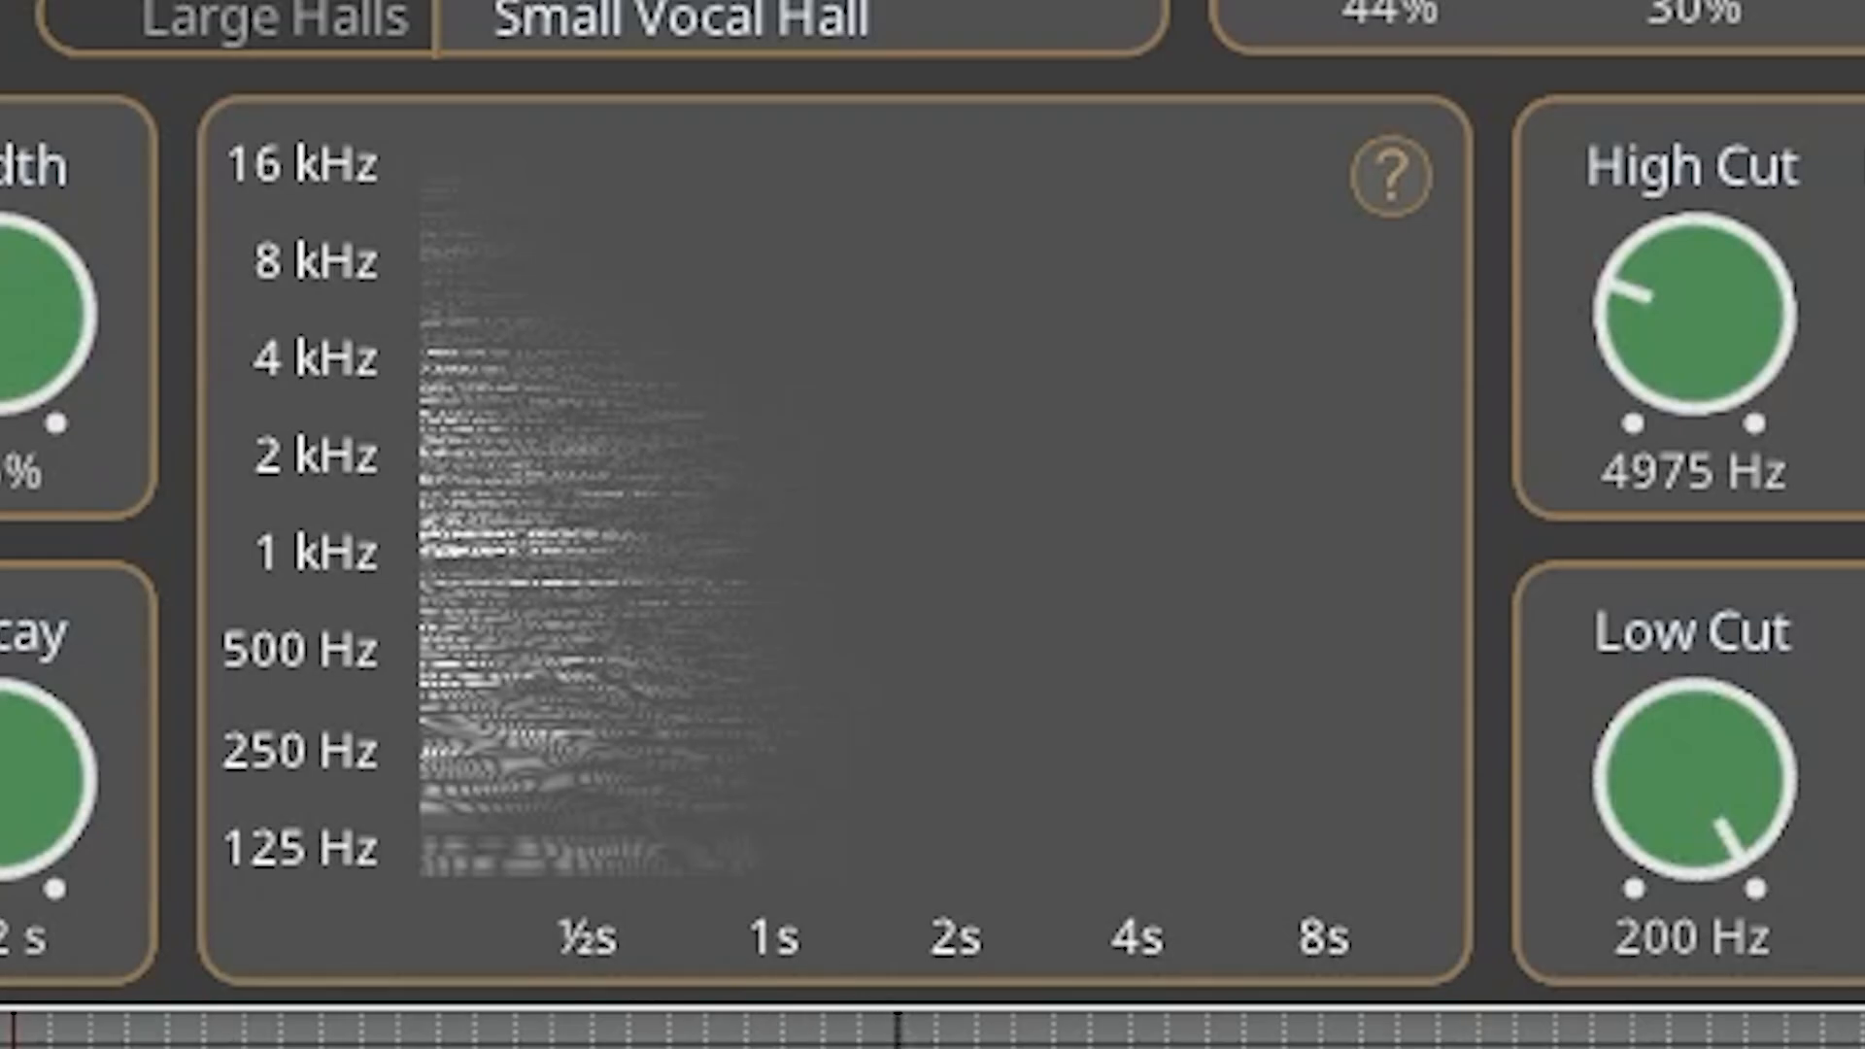
Compare the BUS VOX sound with the Soft Clipper/Limiter bypassed and enabled.
{"action": "left_click", "coordinate": [385, 325]}
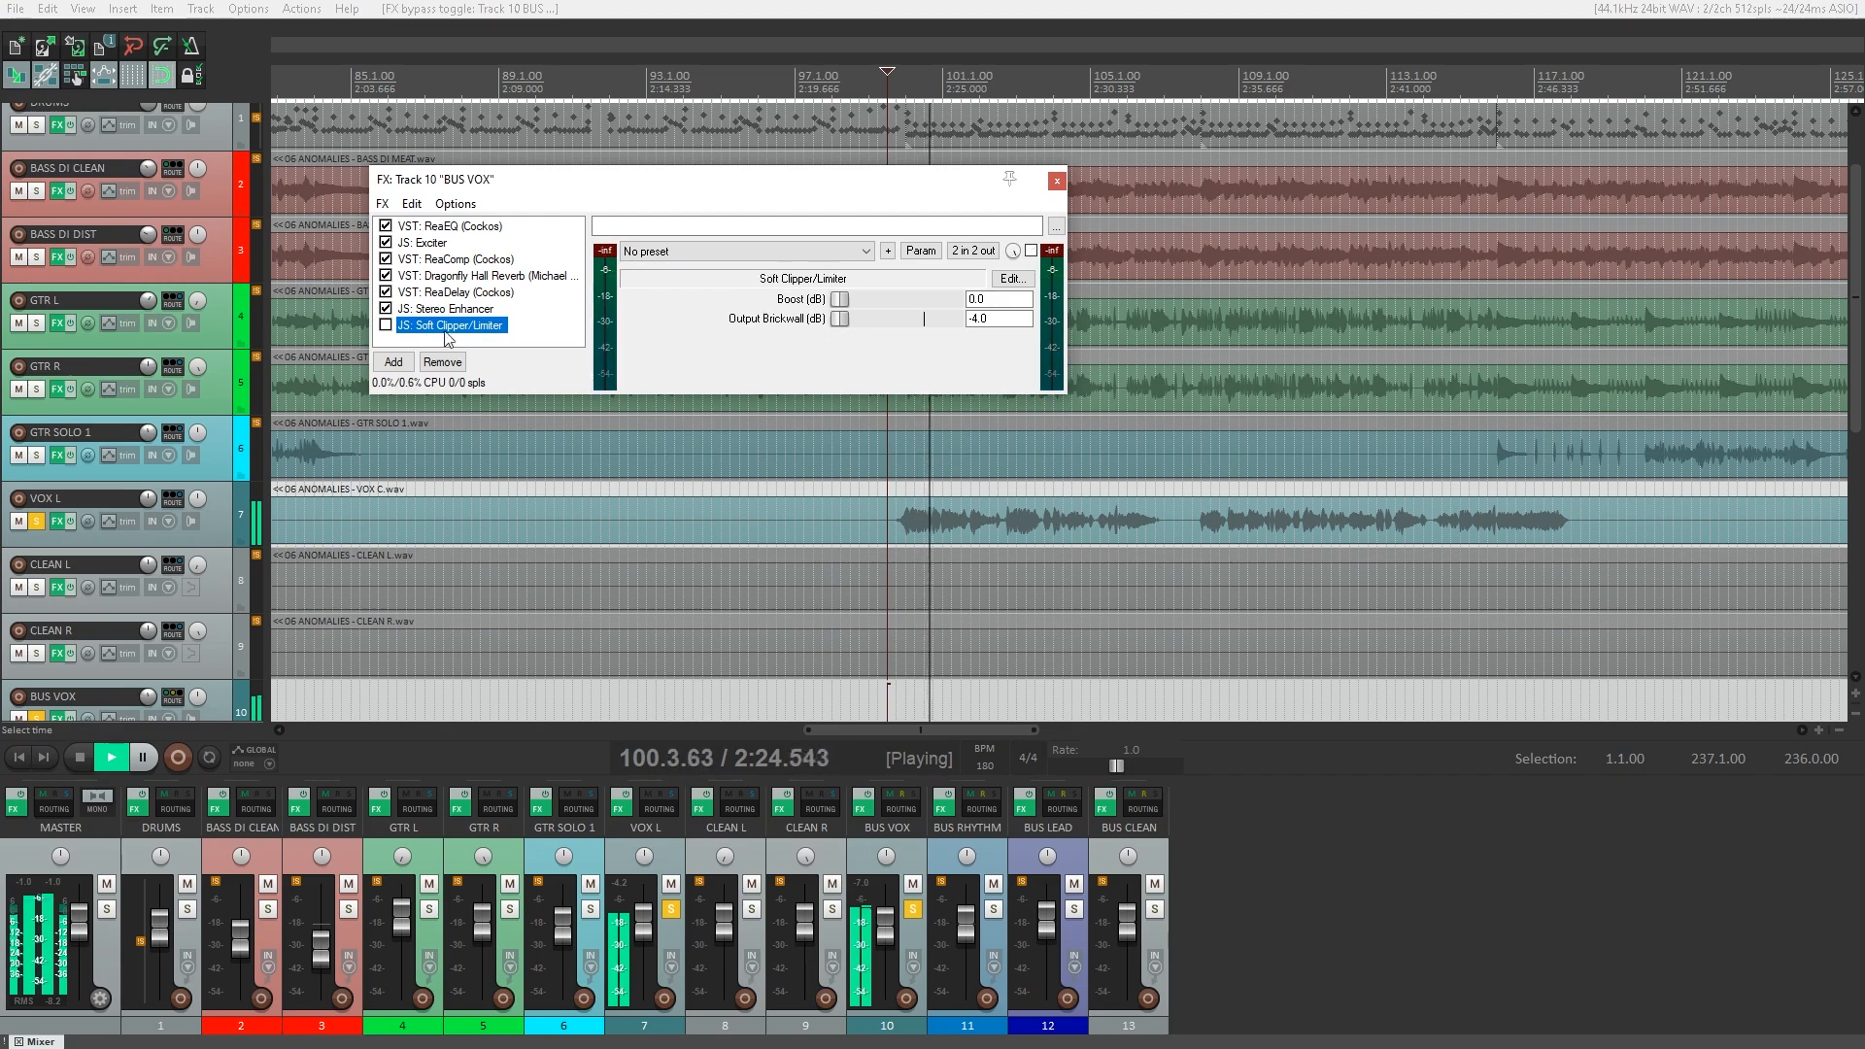
{"action": "left_click", "coordinate": [386, 326]}
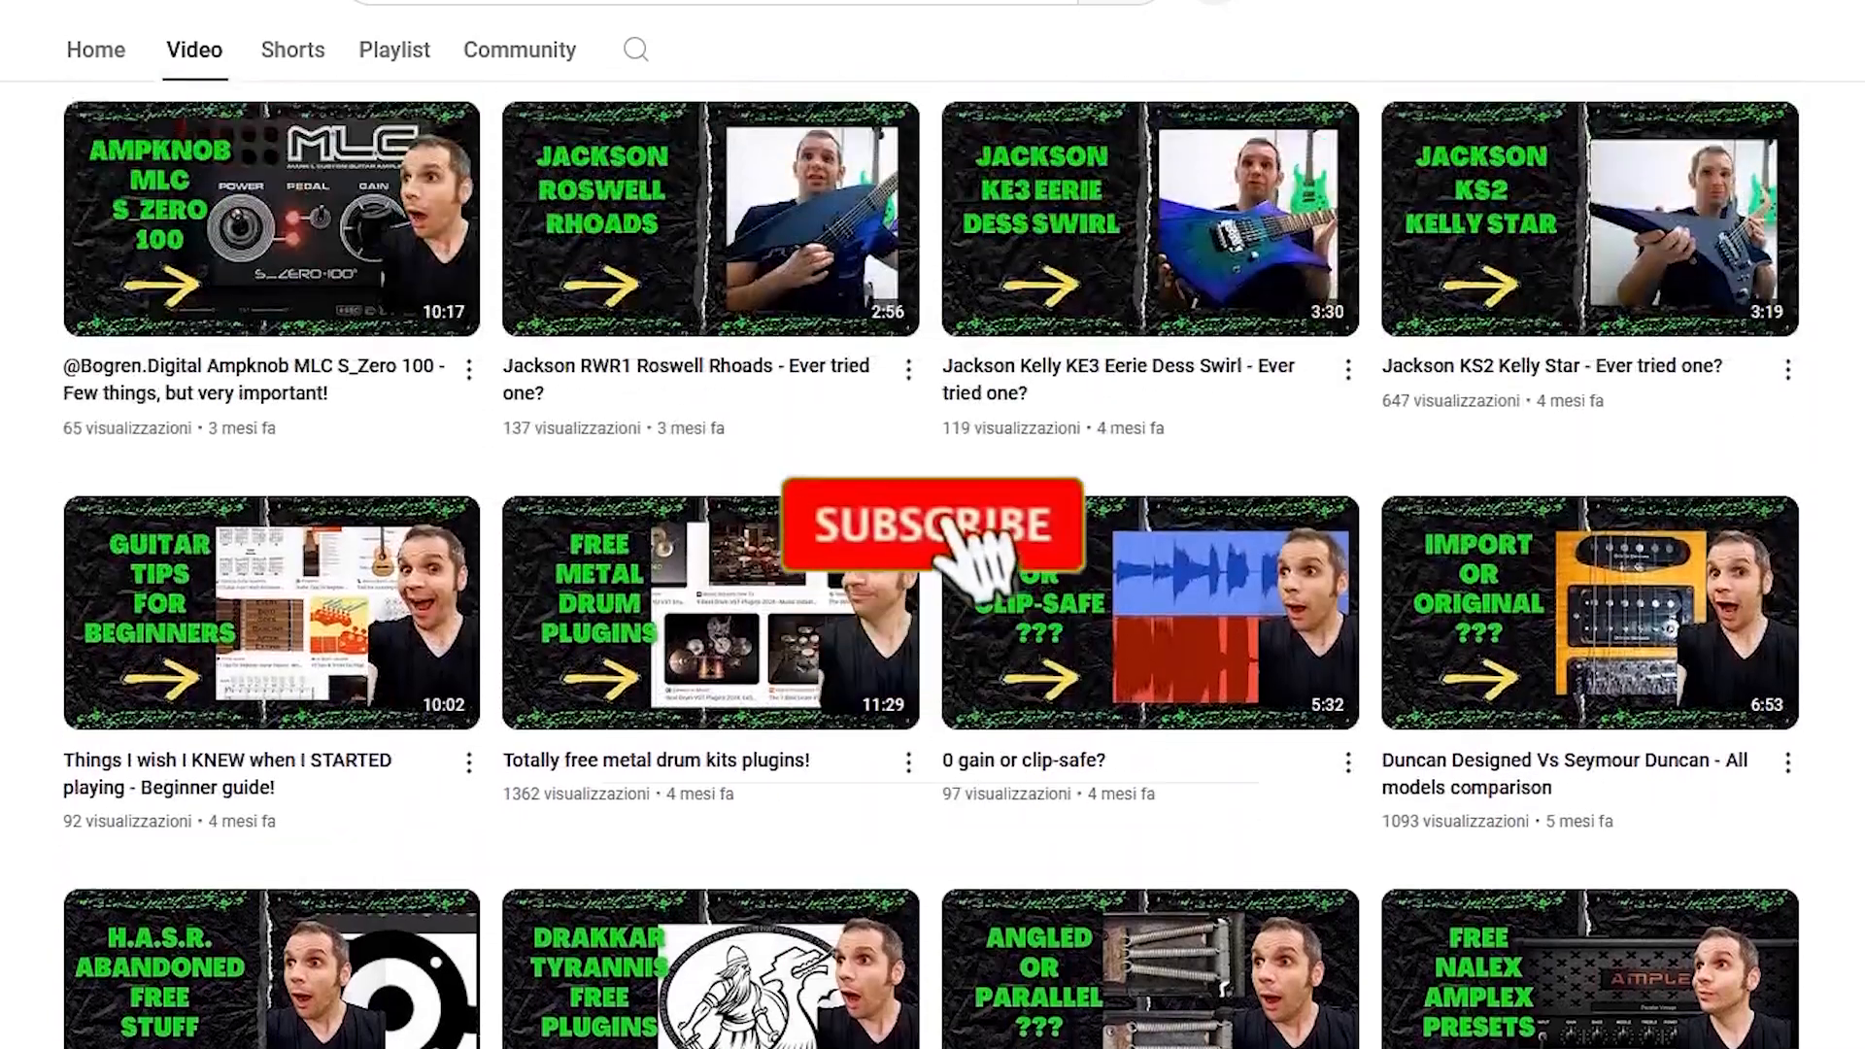
{"action": "scroll", "coordinate": [932, 564], "scroll_direction": "up", "scroll_amount": 12}
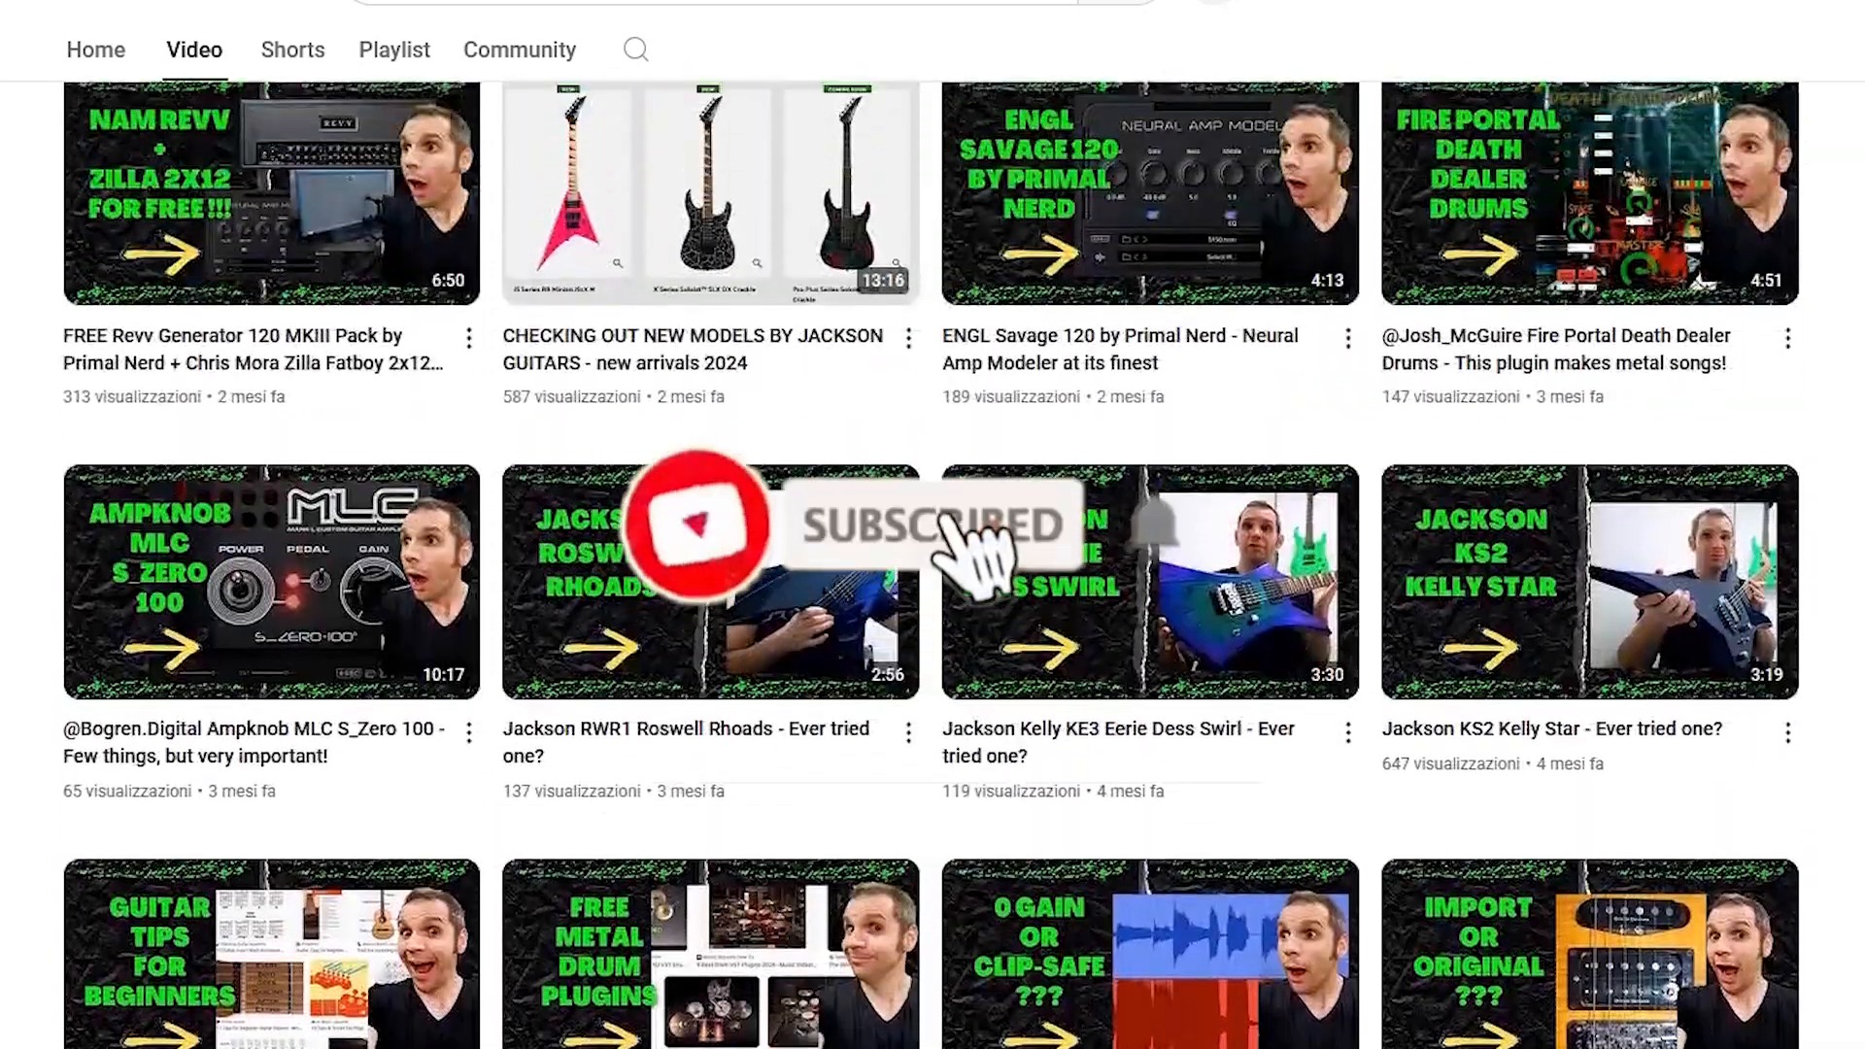
{"action": "scroll", "coordinate": [932, 564], "scroll_direction": "up", "scroll_amount": 8}
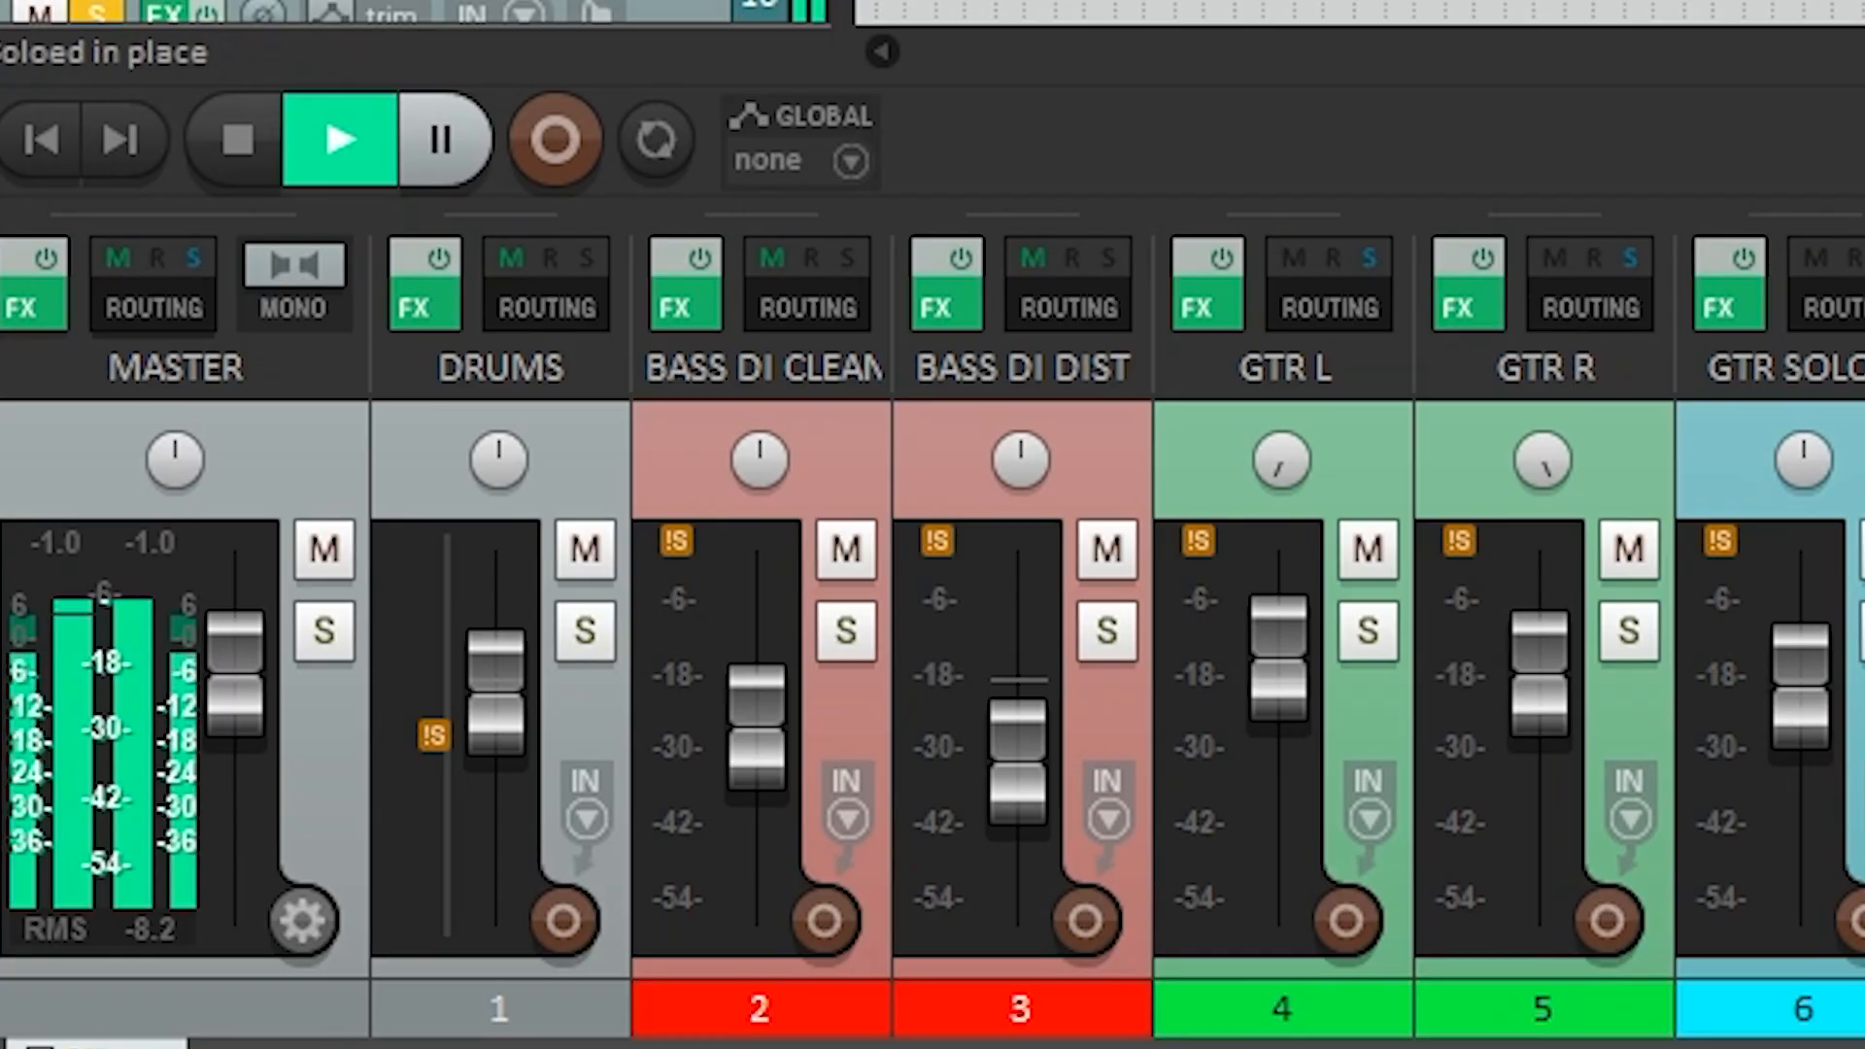
Compare the vocal with its "Wide male vocal" ReaEQ bypassed and enabled.
{"action": "left_click", "coordinate": [96, 11]}
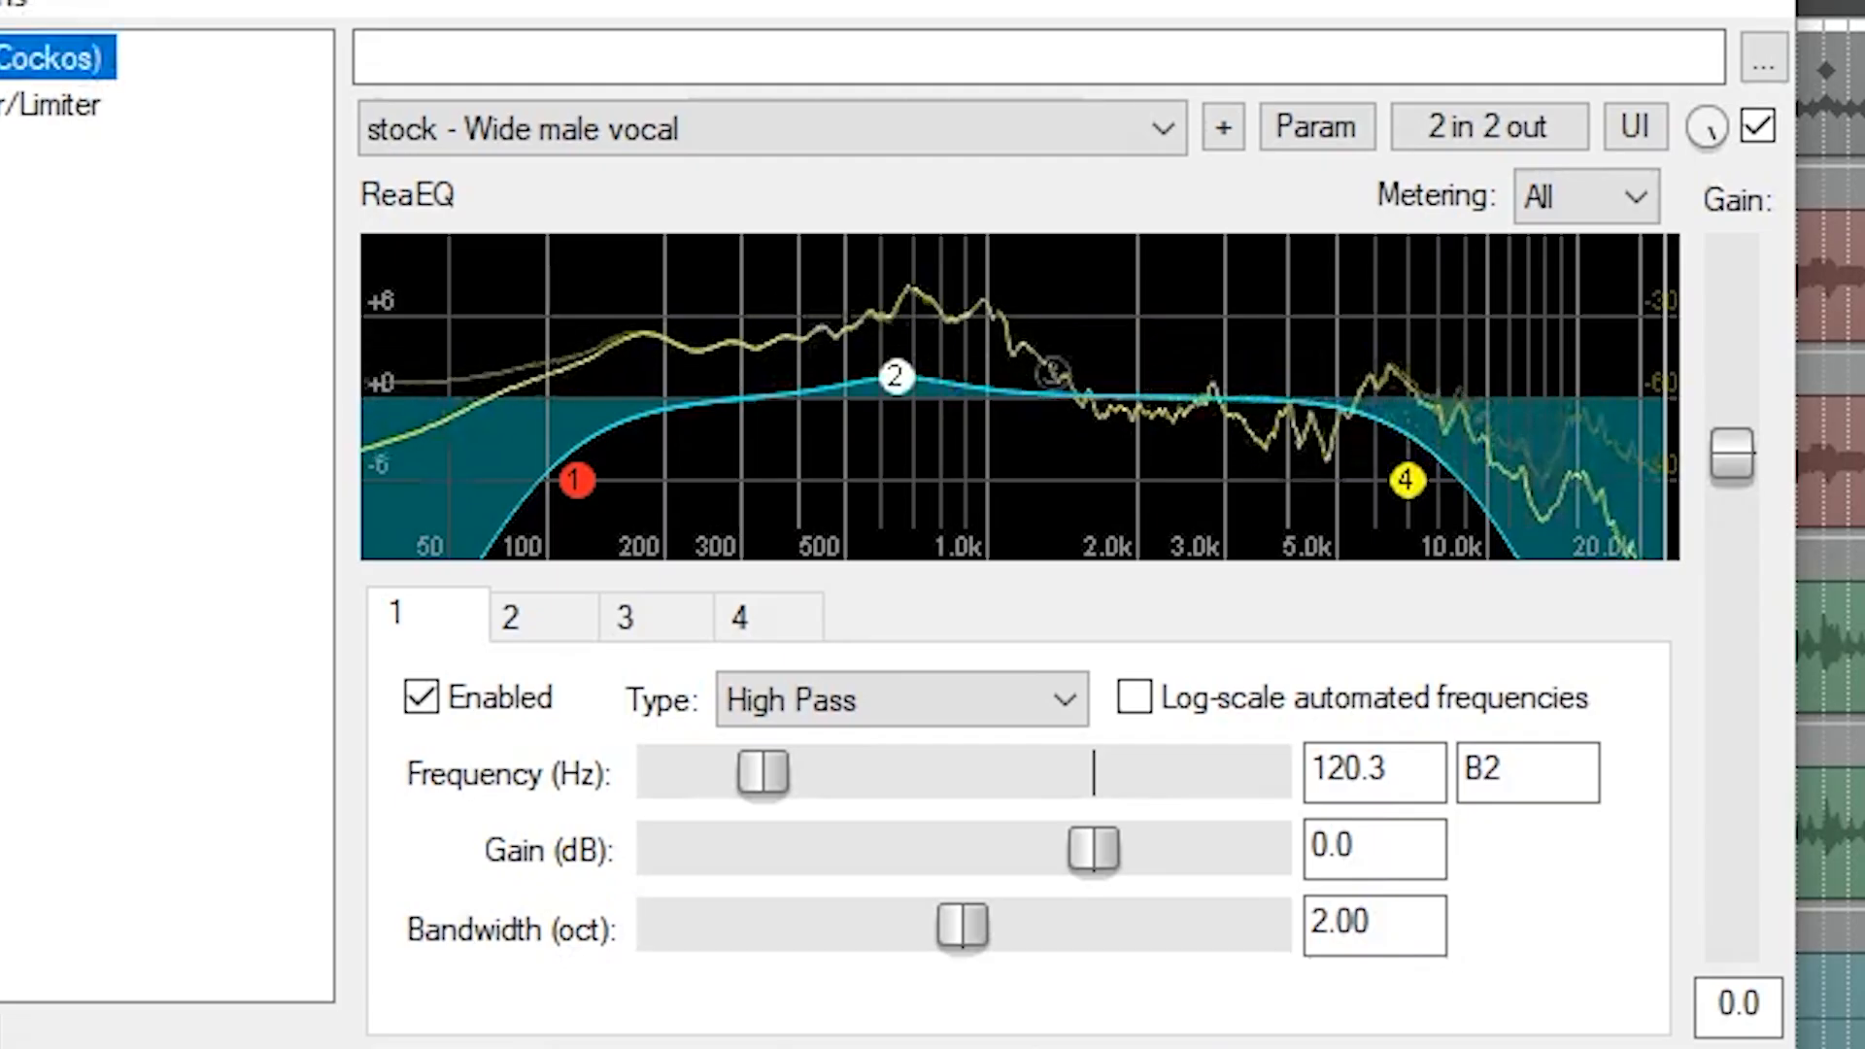
{"action": "left_click", "coordinate": [1757, 125]}
{"action": "left_click", "coordinate": [1757, 125]}
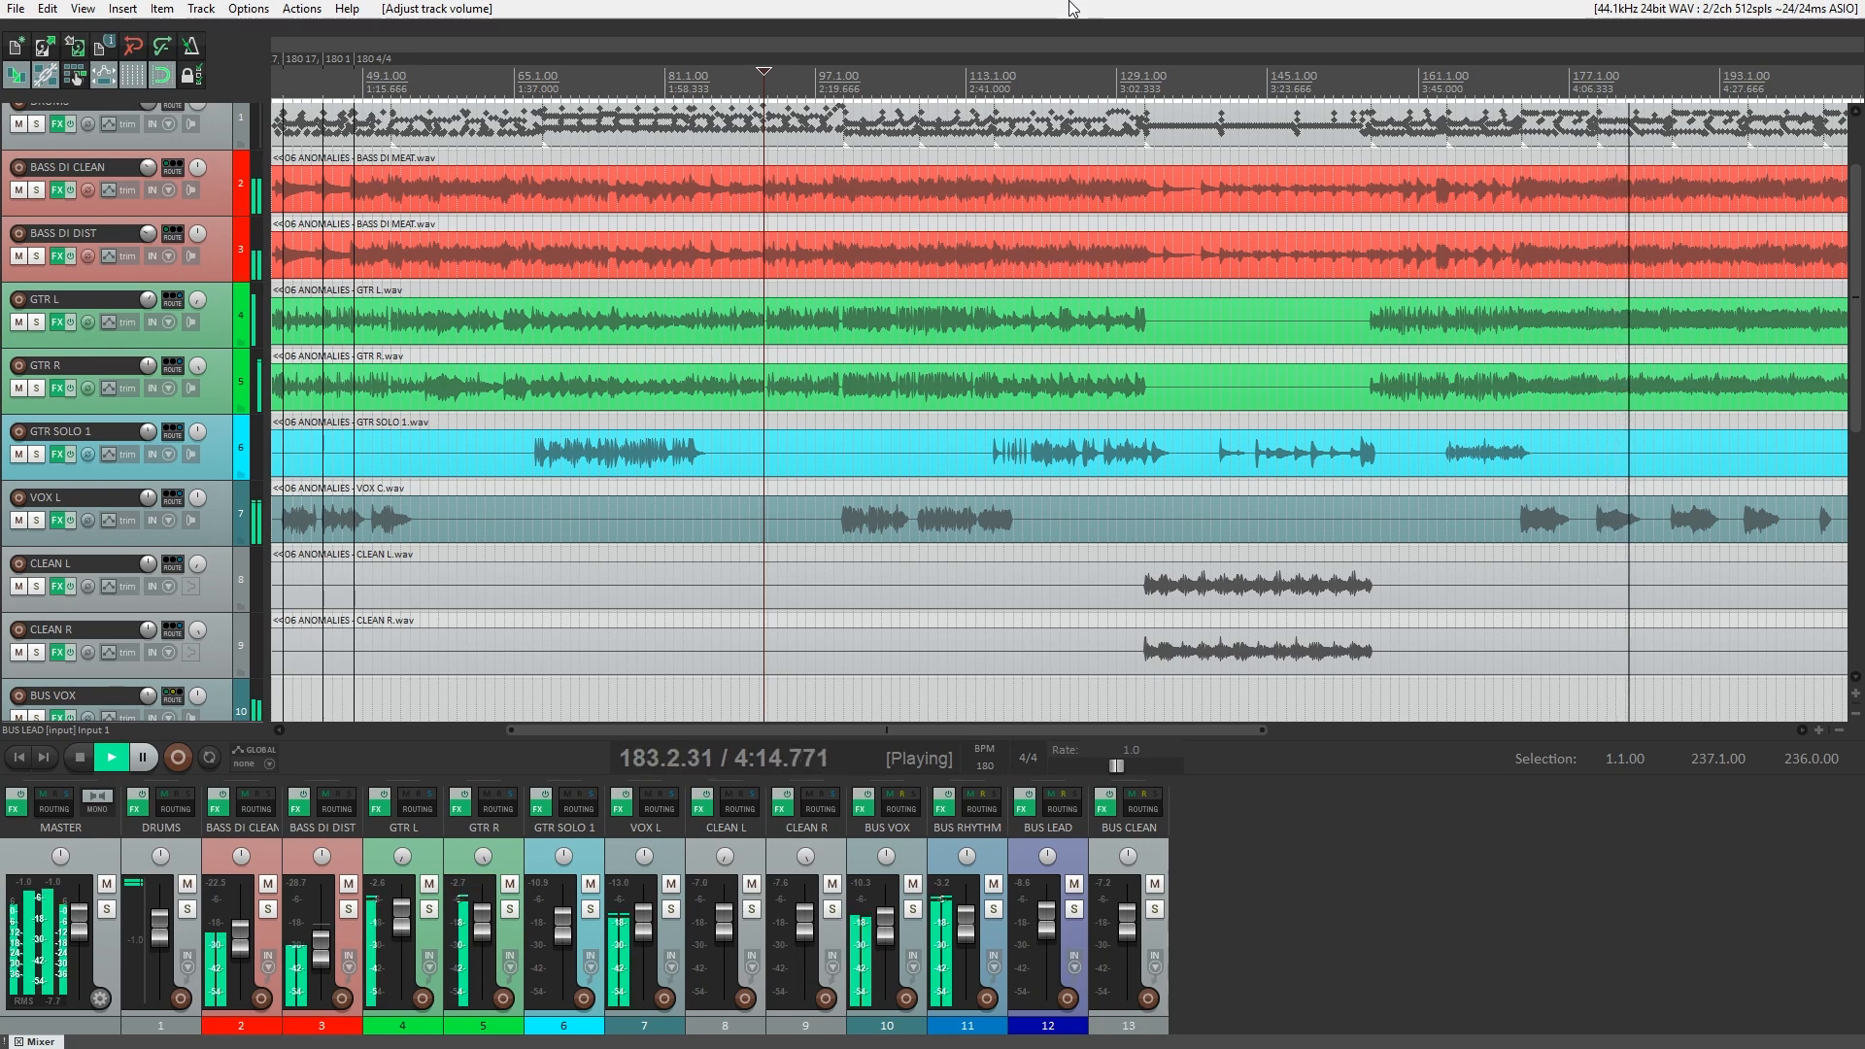
Open the DRUMS track's effect chain and look over MT-PowerDrumKit's drum kit and mixer views.
{"action": "key", "text": "space"}
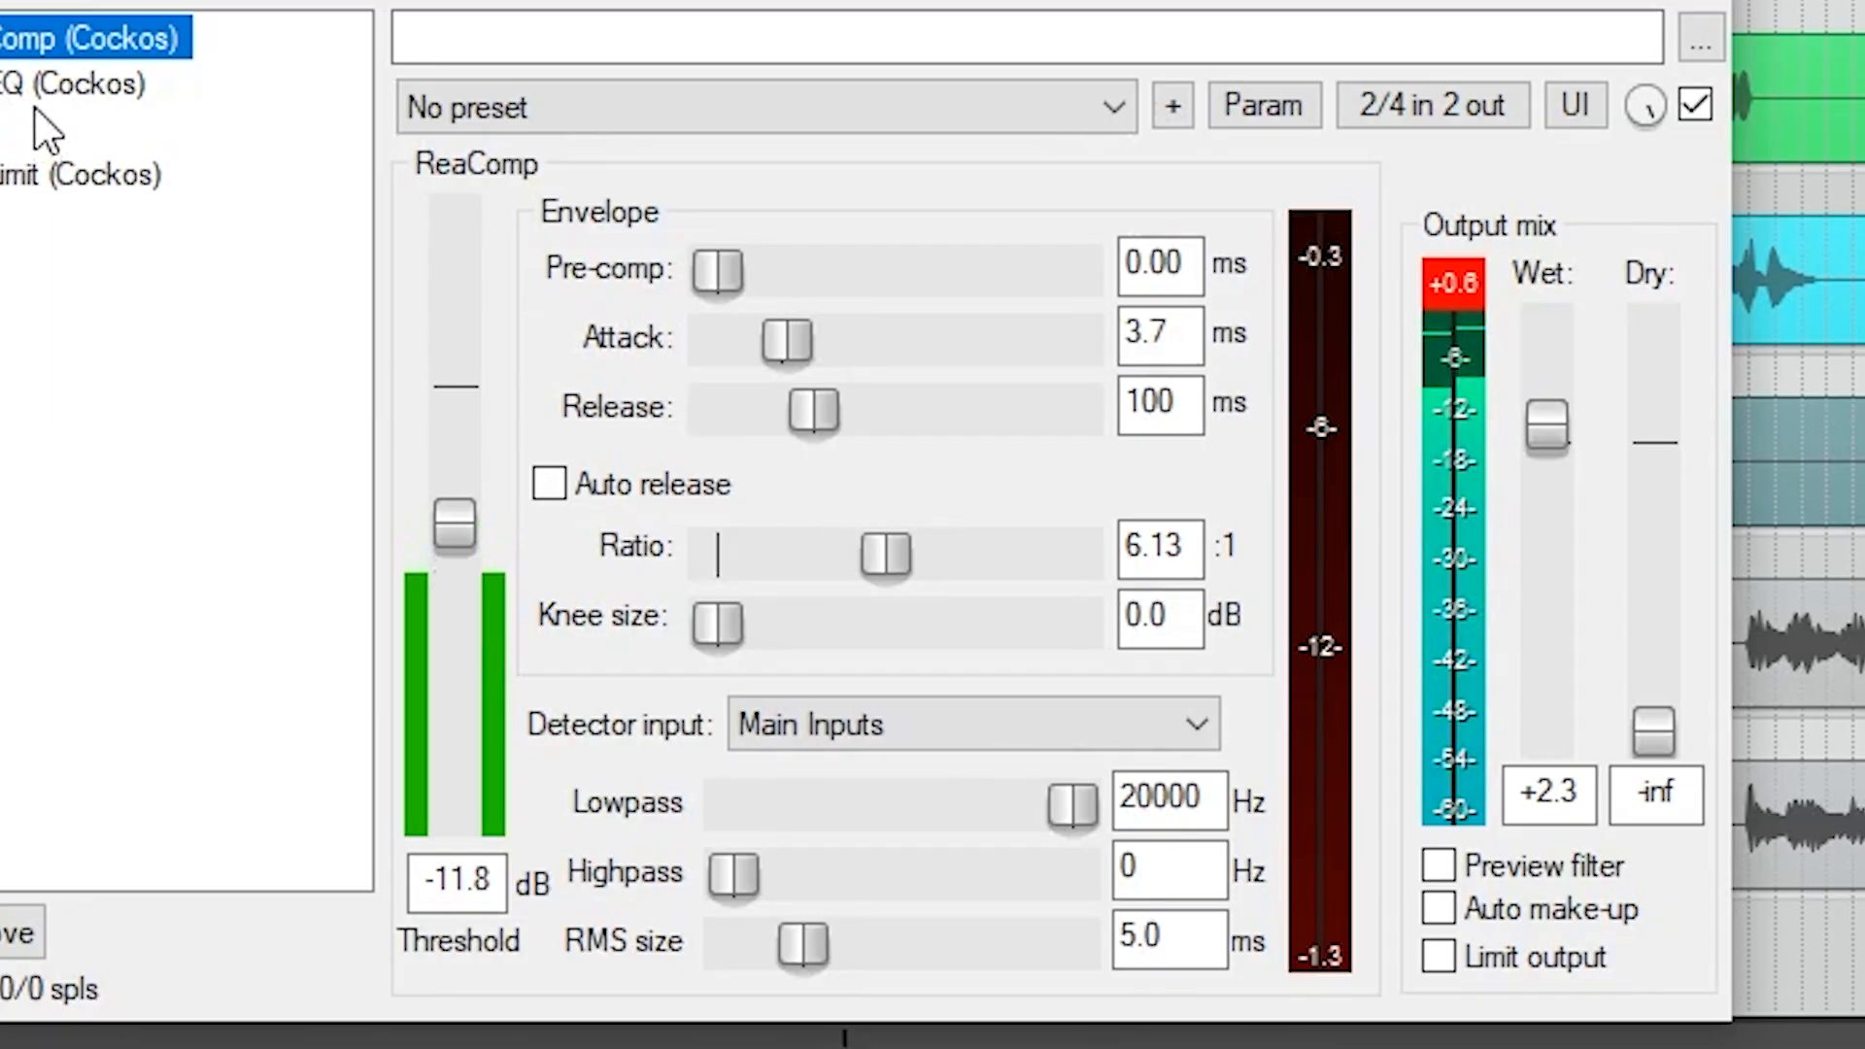
{"action": "left_click", "coordinate": [602, 376]}
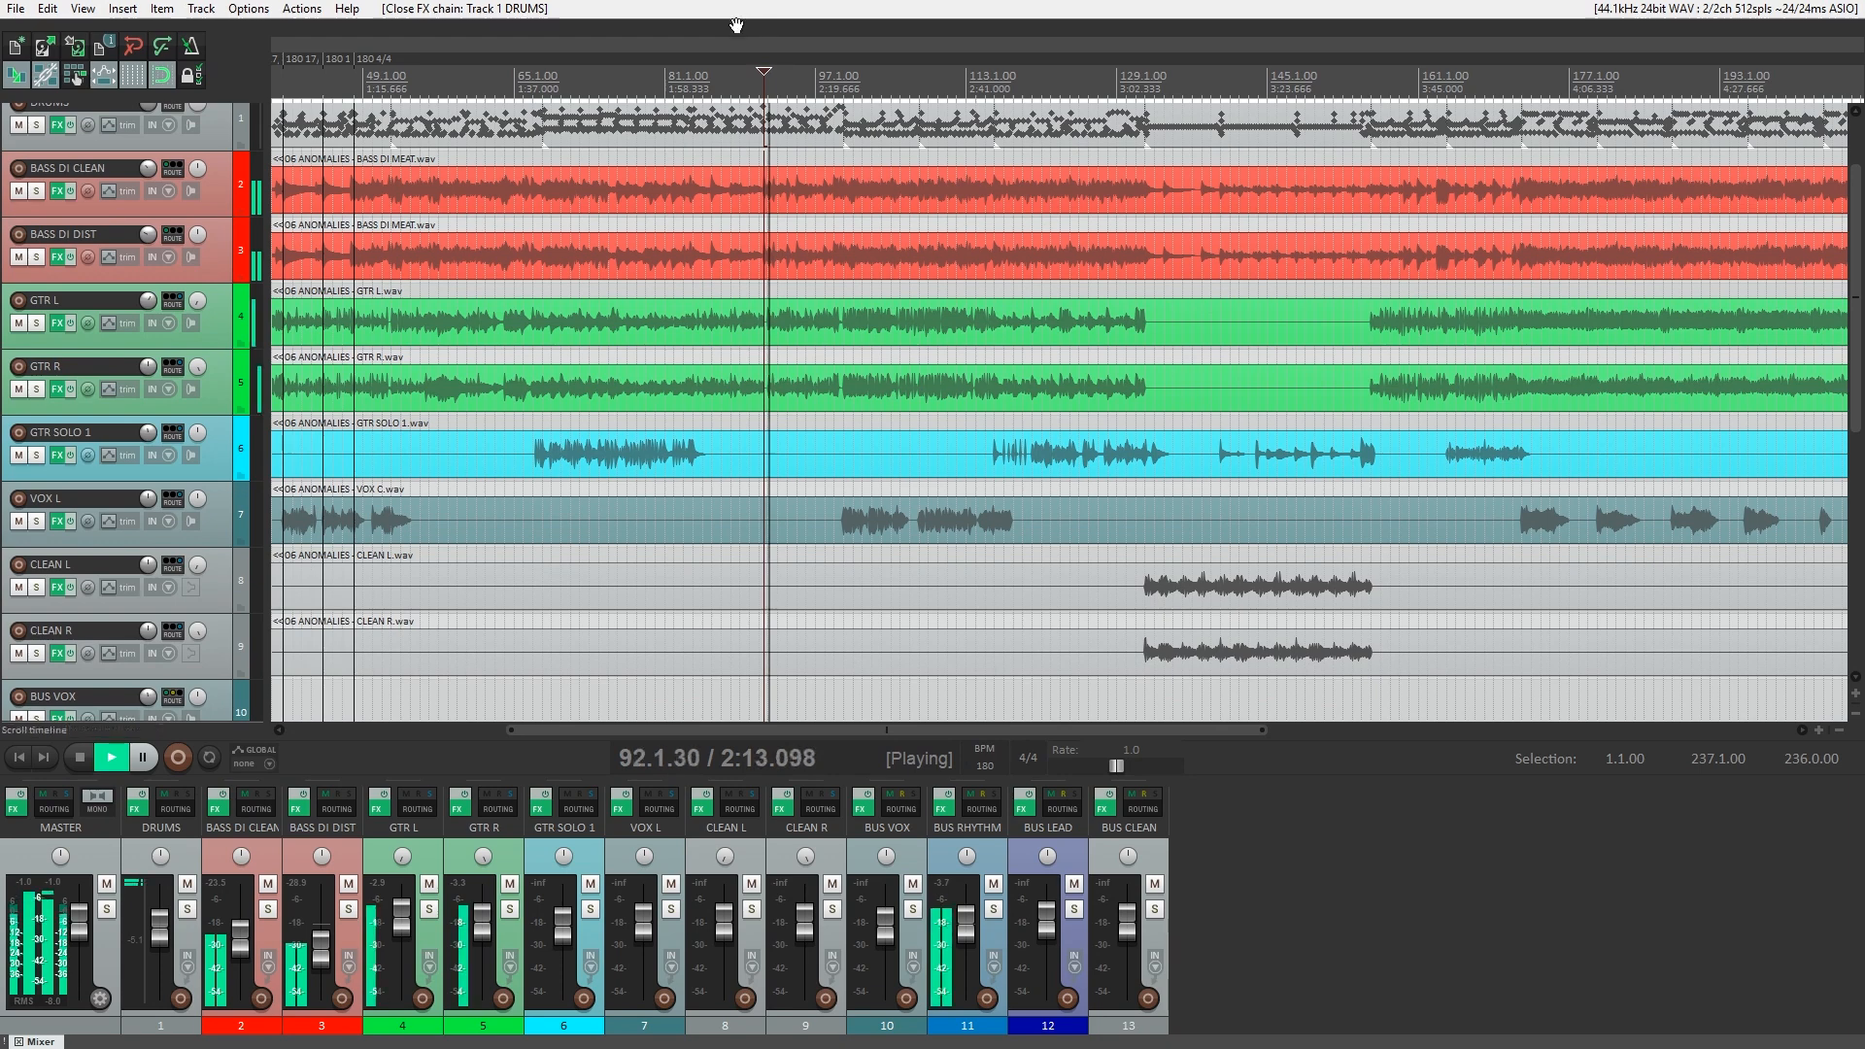
{"action": "left_click", "coordinate": [141, 813]}
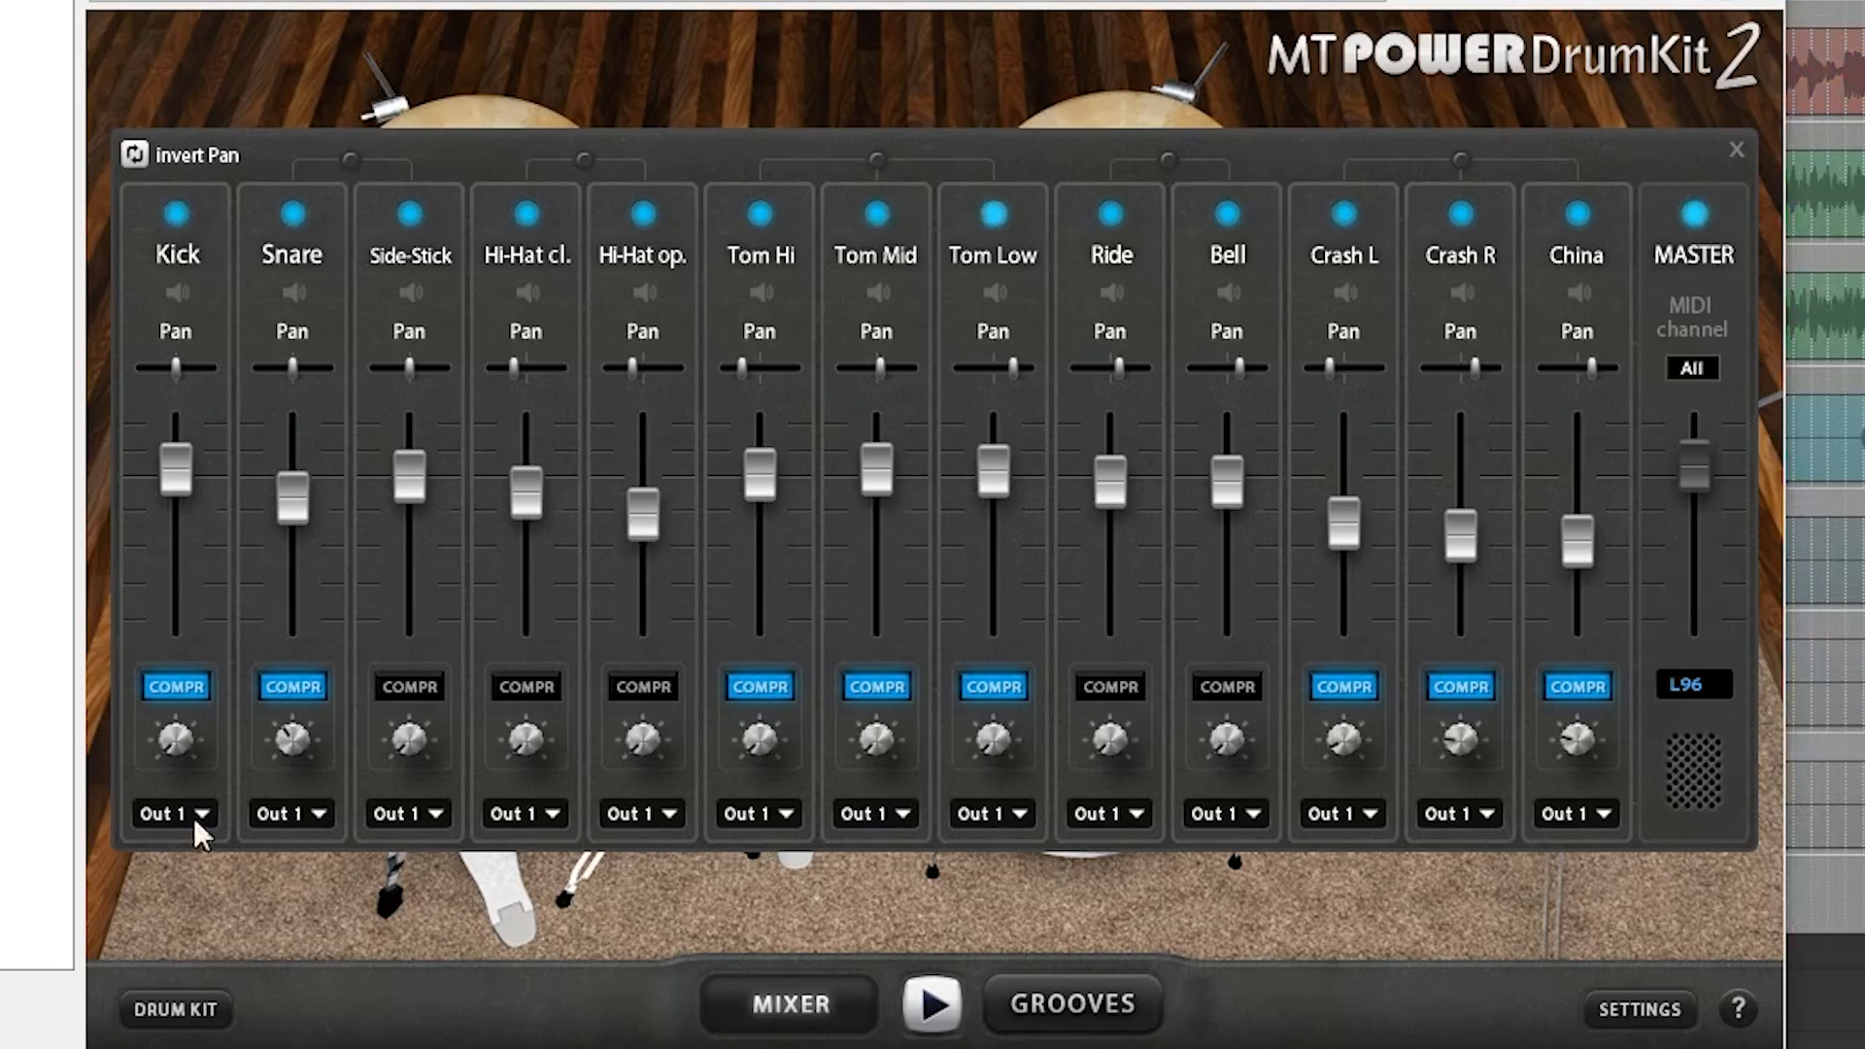
{"action": "left_click", "coordinate": [205, 1010]}
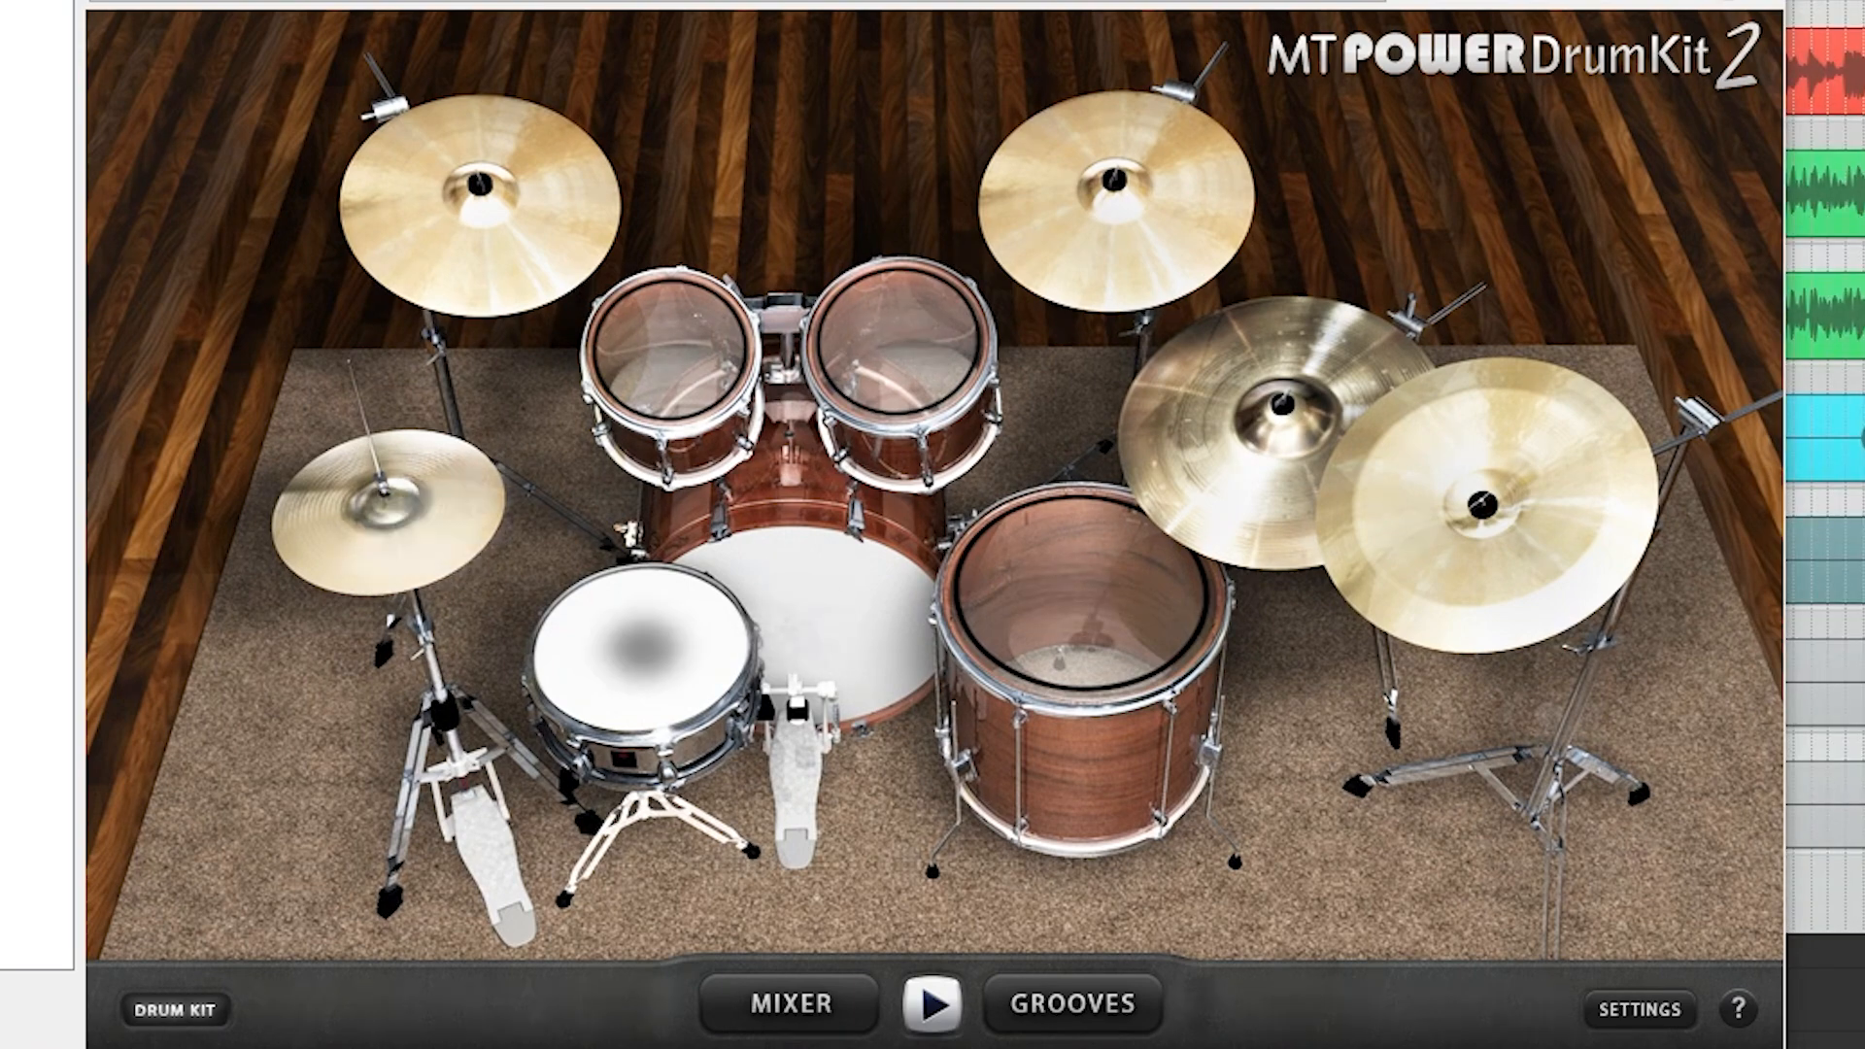
{"action": "left_click", "coordinate": [795, 1004]}
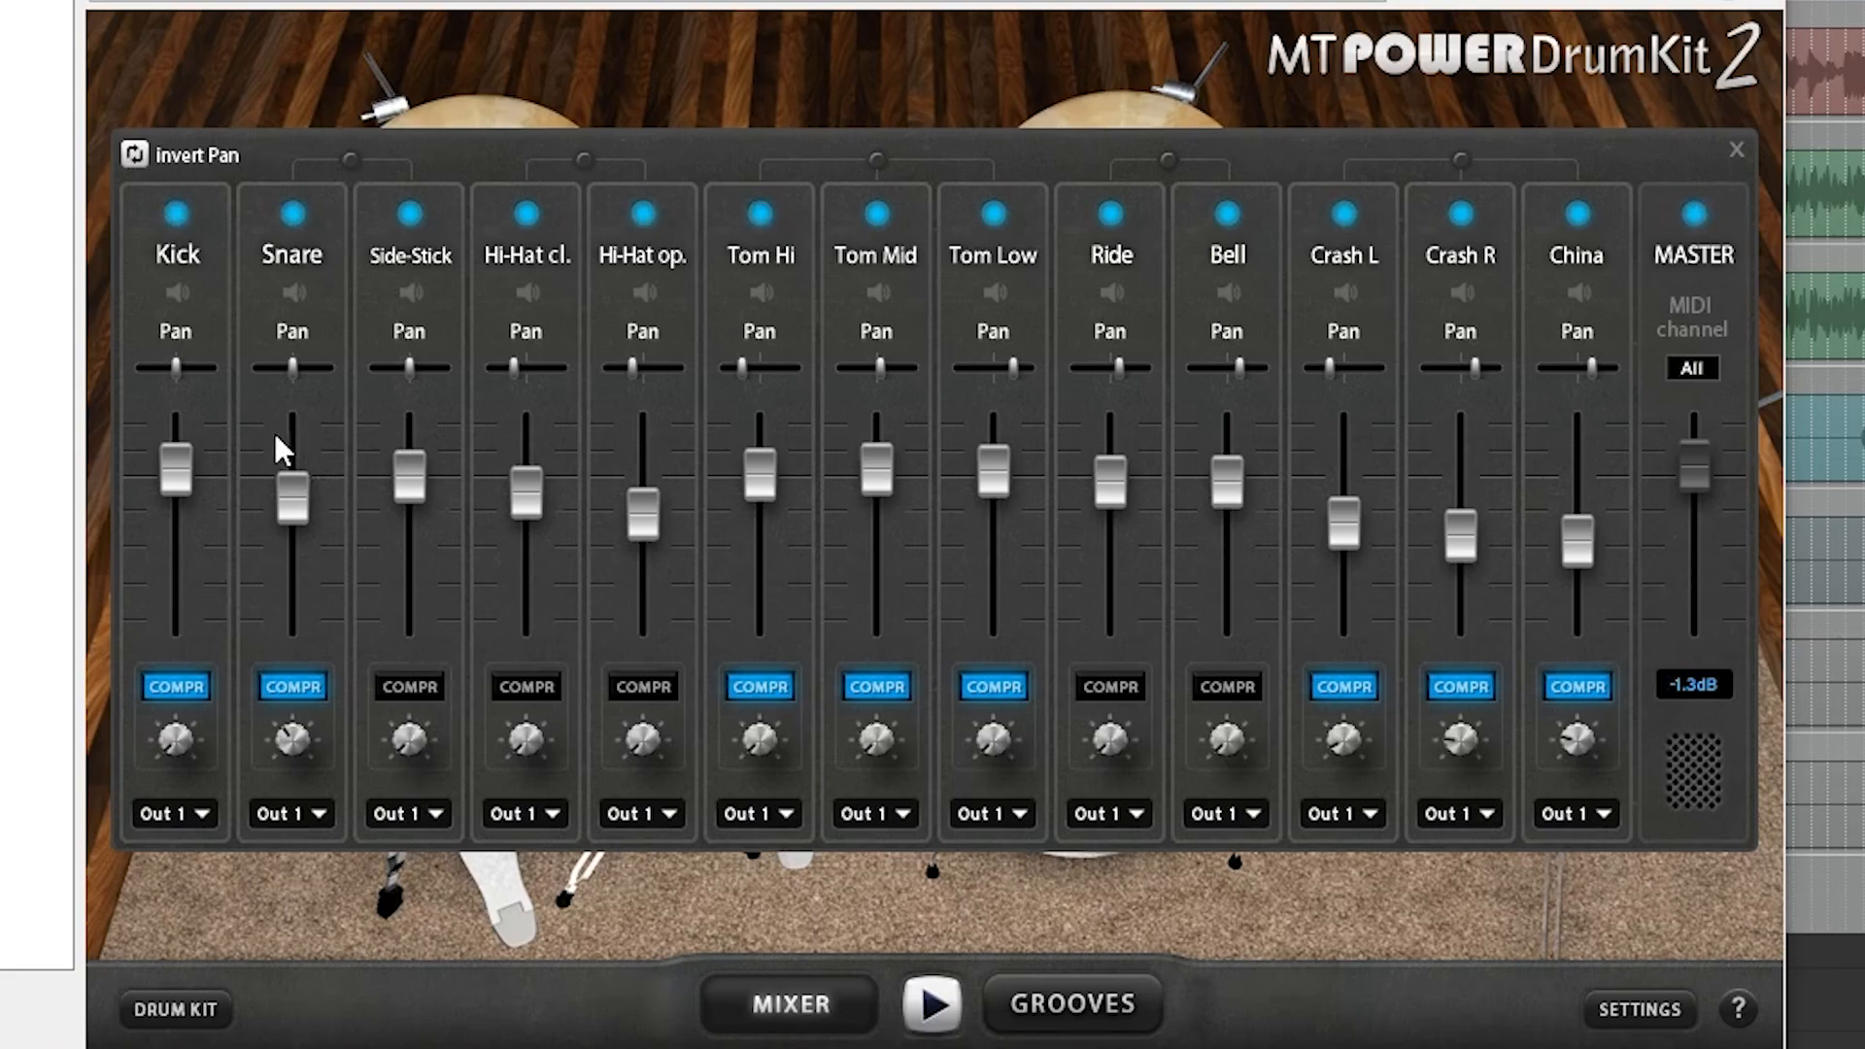
Audition the kick drum and hi-hat in MT-PowerDrumKit's kit view and return to its mixer.
{"action": "left_click", "coordinate": [173, 1008]}
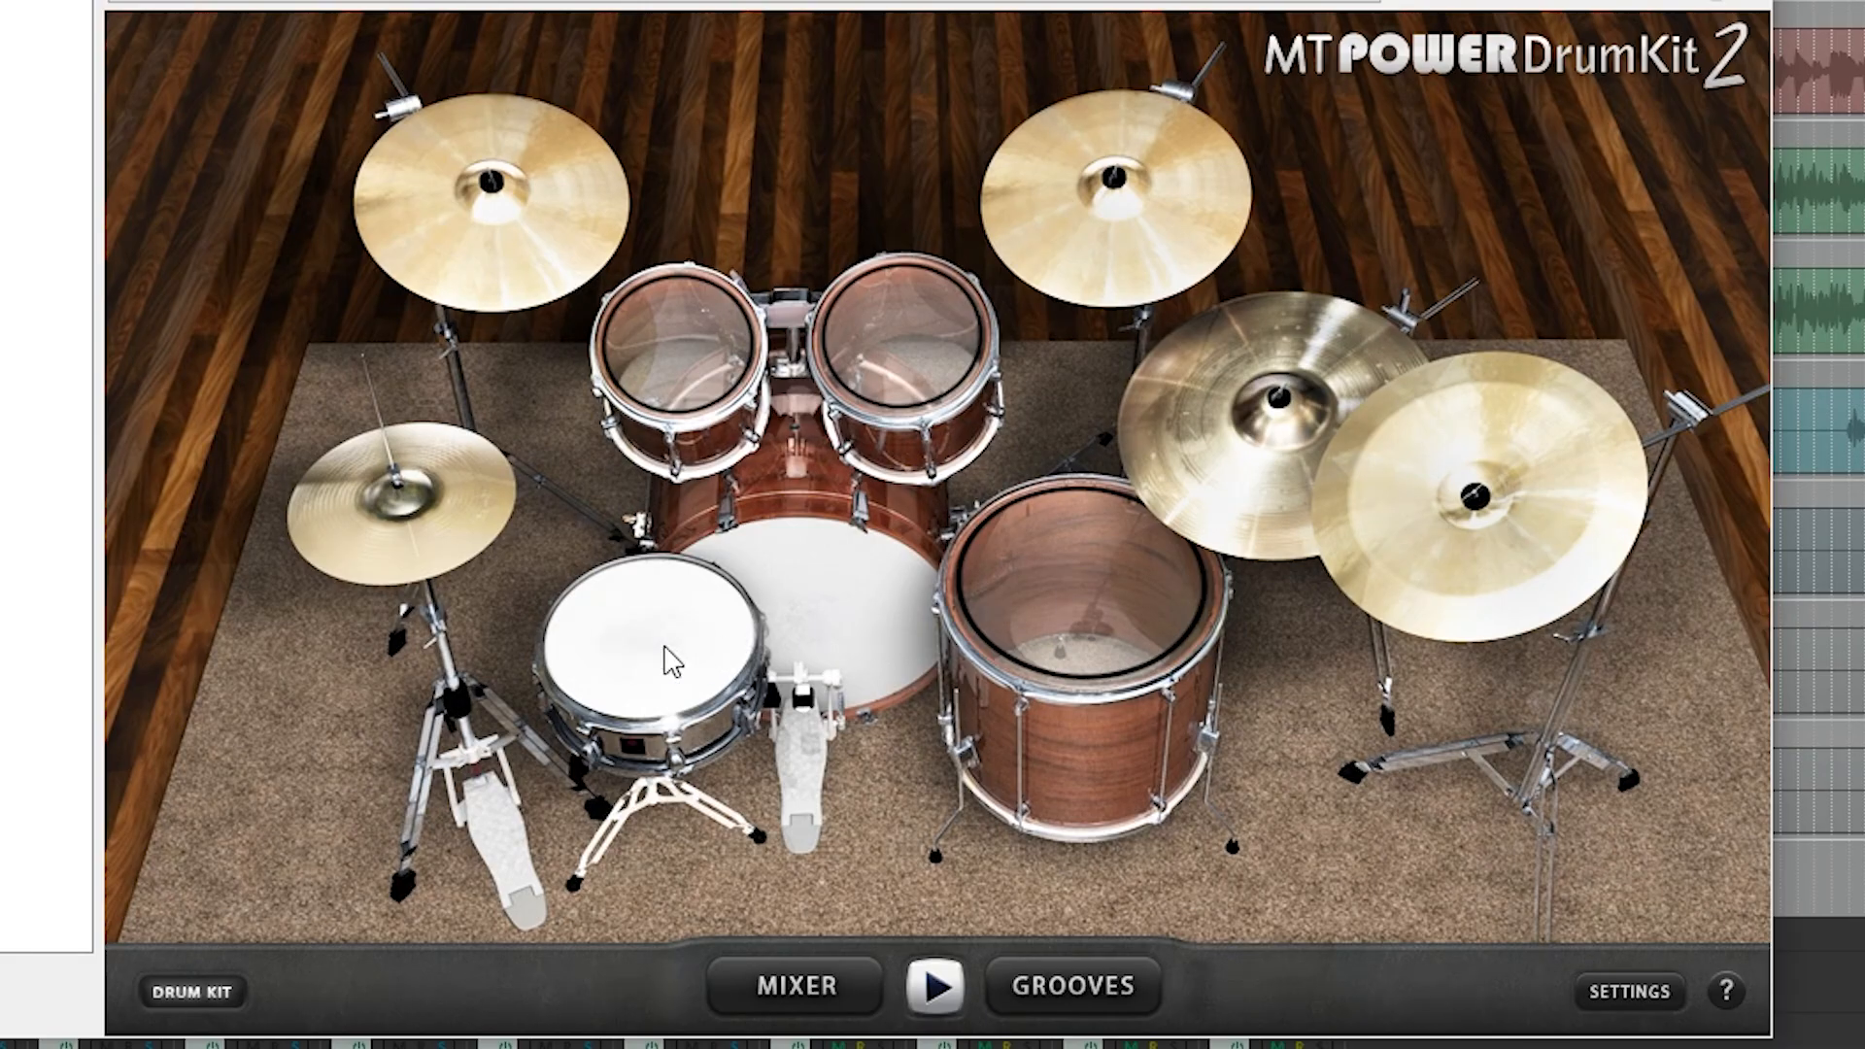
{"action": "left_click", "coordinate": [826, 614]}
{"action": "left_click", "coordinate": [426, 457]}
{"action": "left_click", "coordinate": [779, 987]}
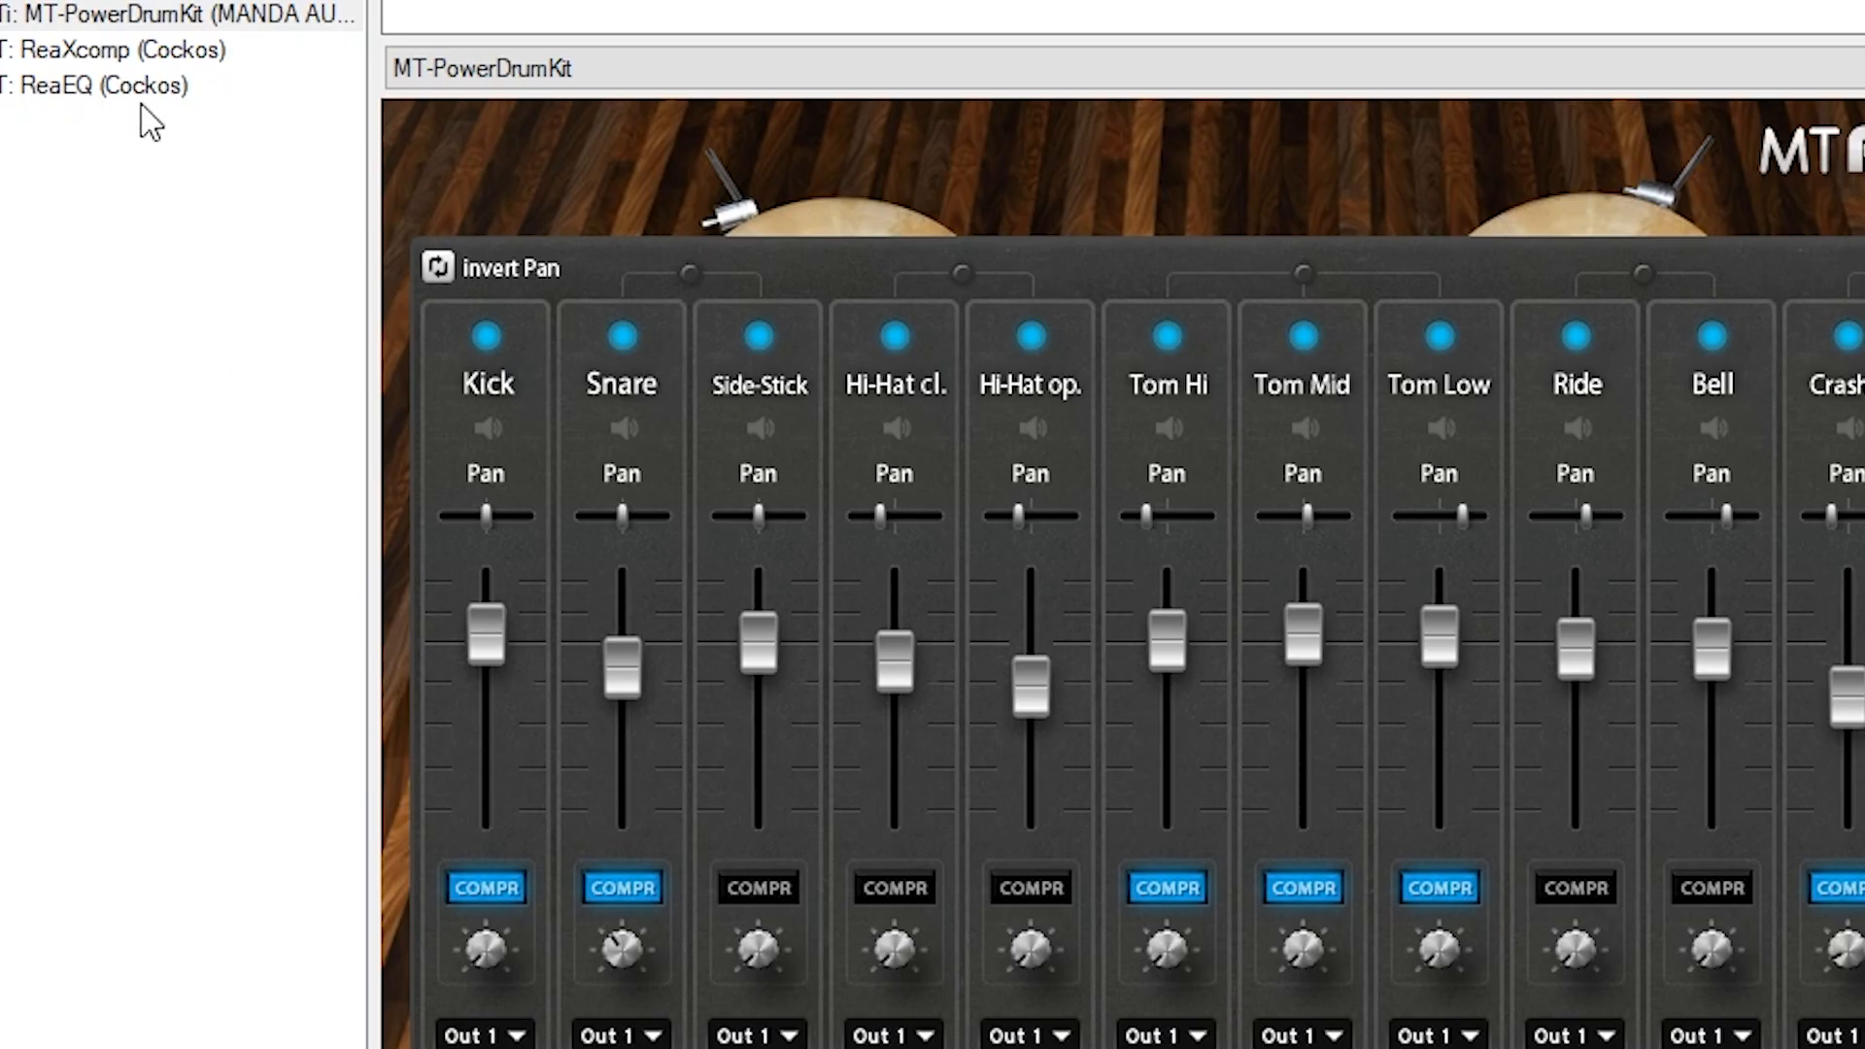
Play the drums with ReaXcomp shown and compare the sound with it bypassed and enabled.
{"action": "left_click", "coordinate": [138, 53]}
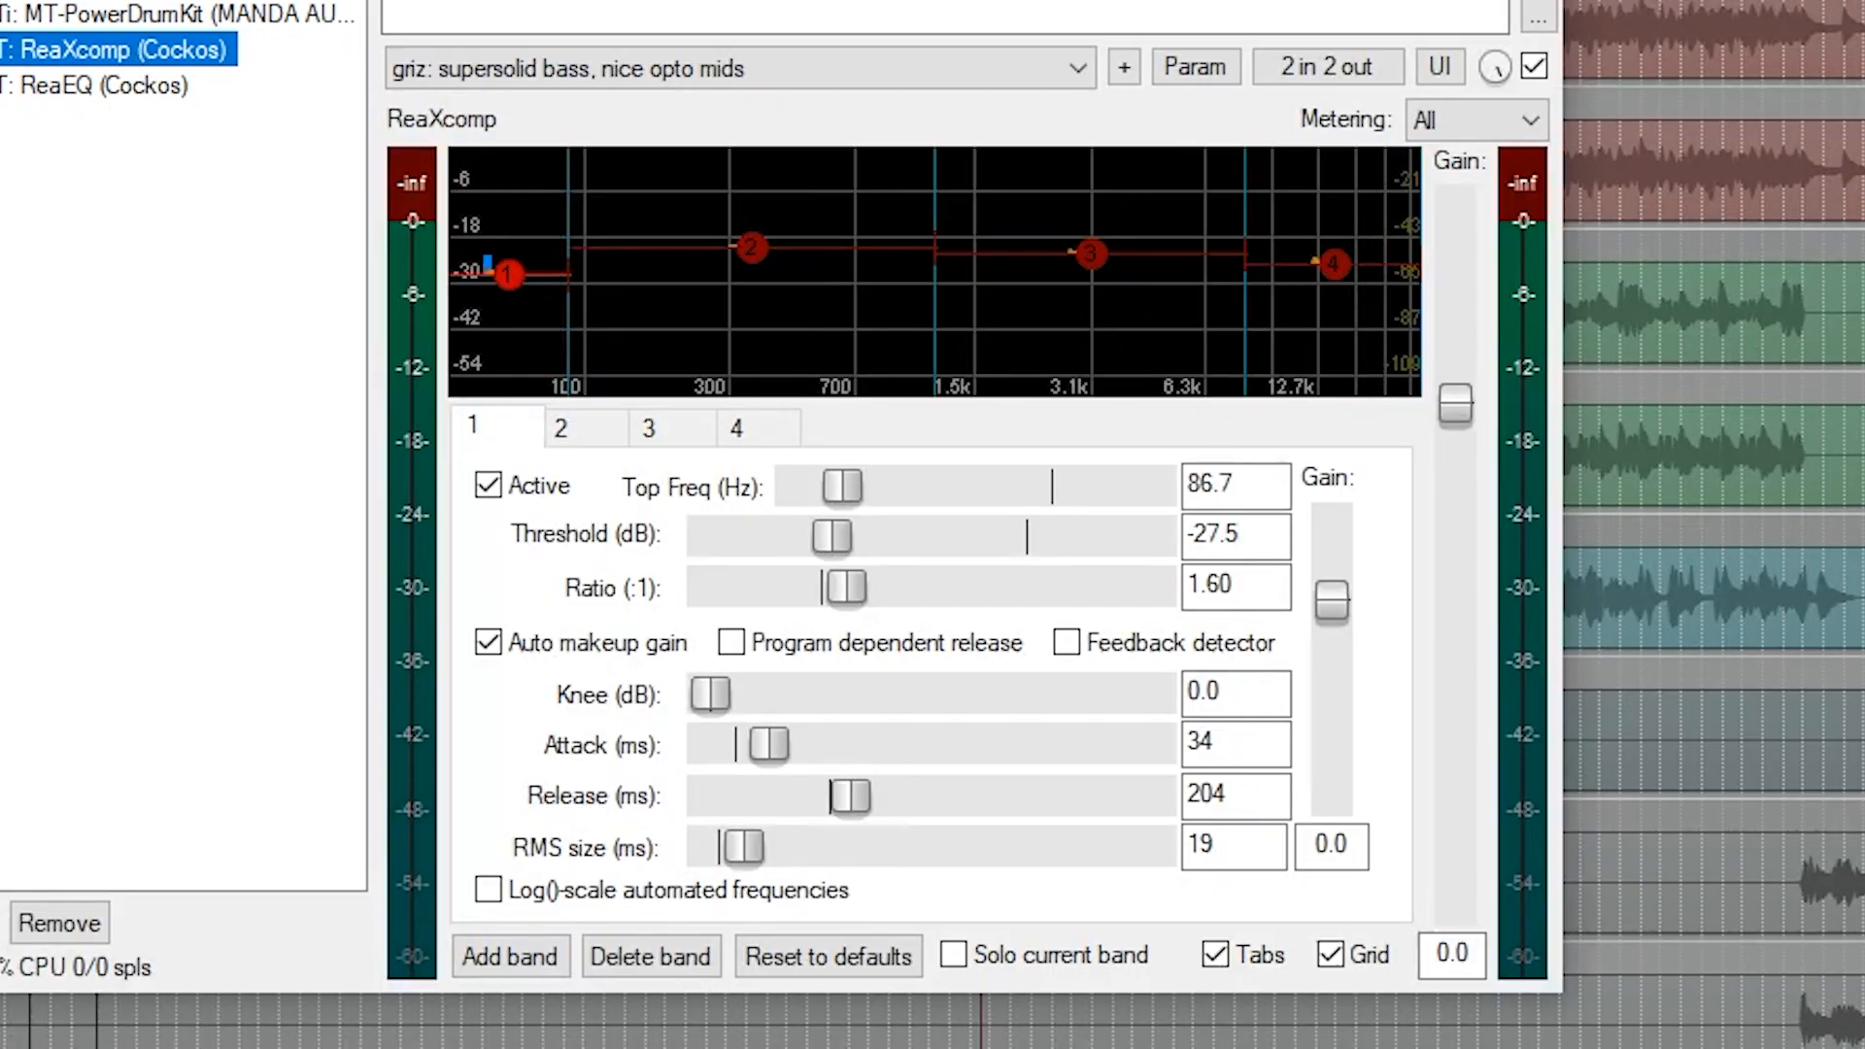
{"action": "key", "text": "space"}
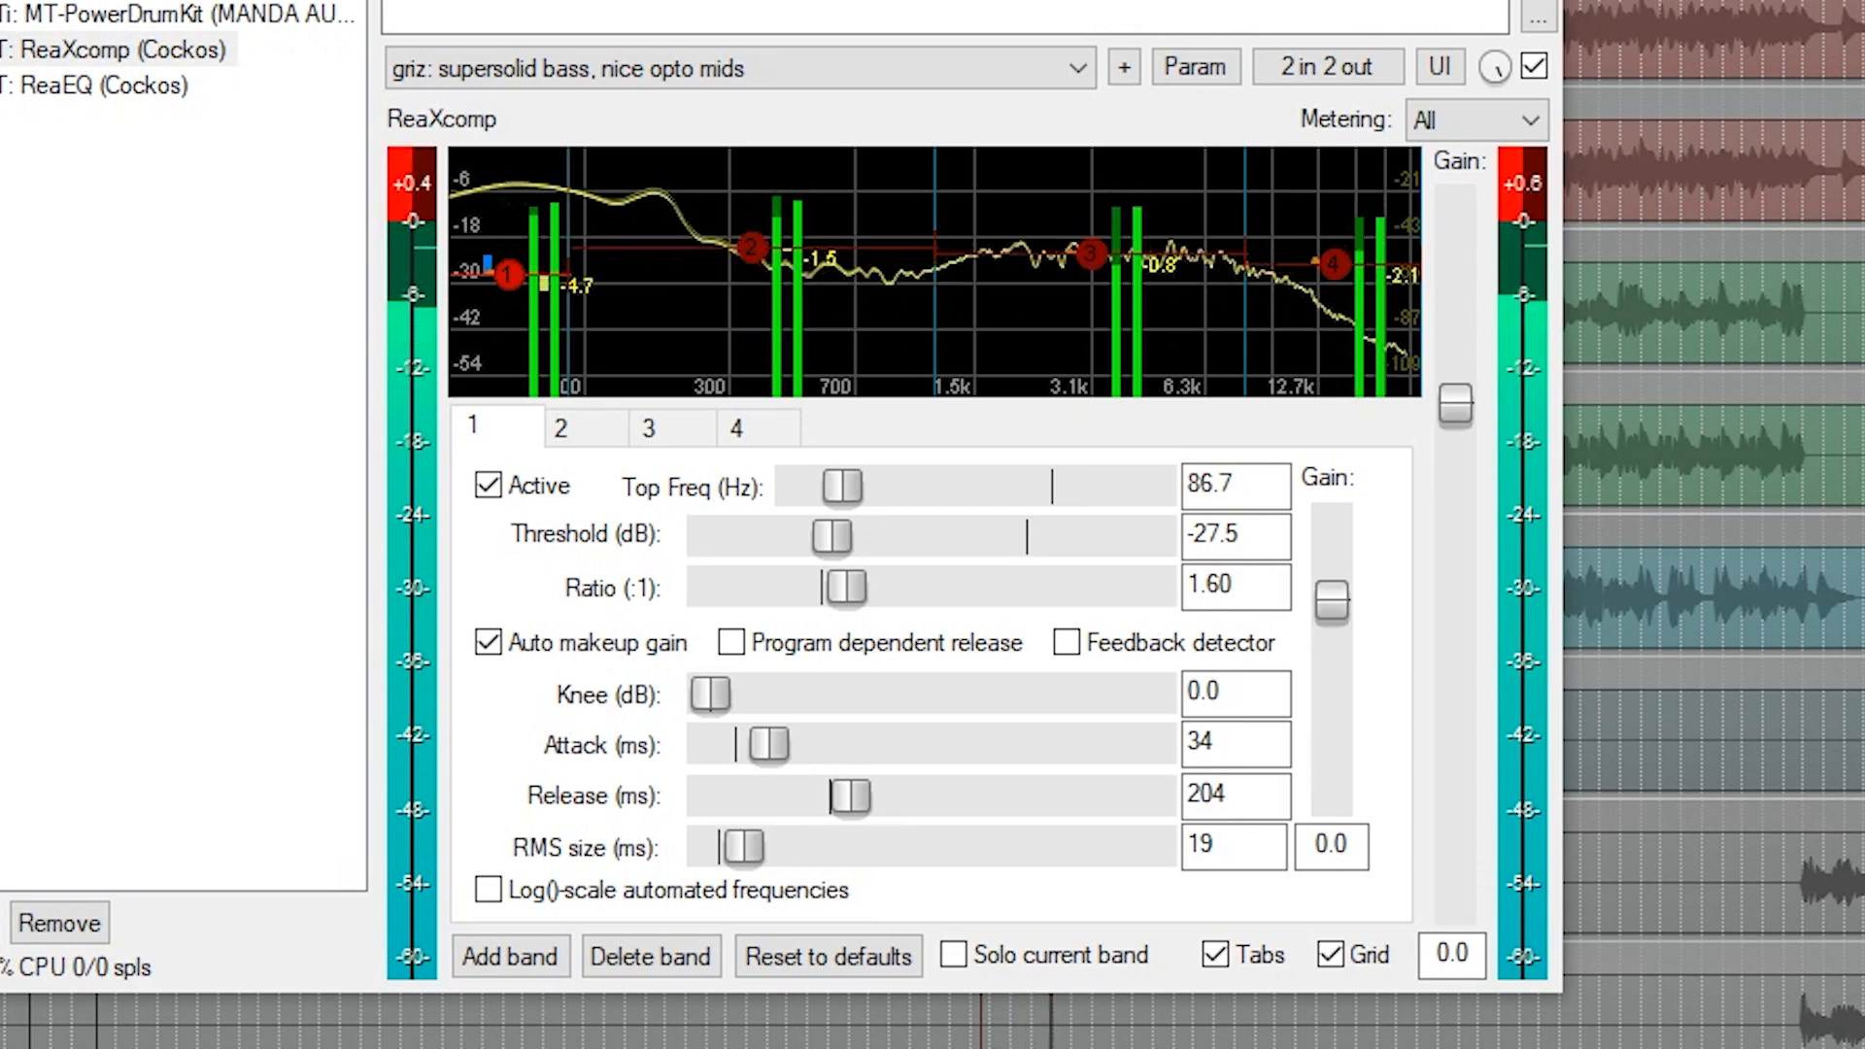
{"action": "left_click", "coordinate": [2, 50]}
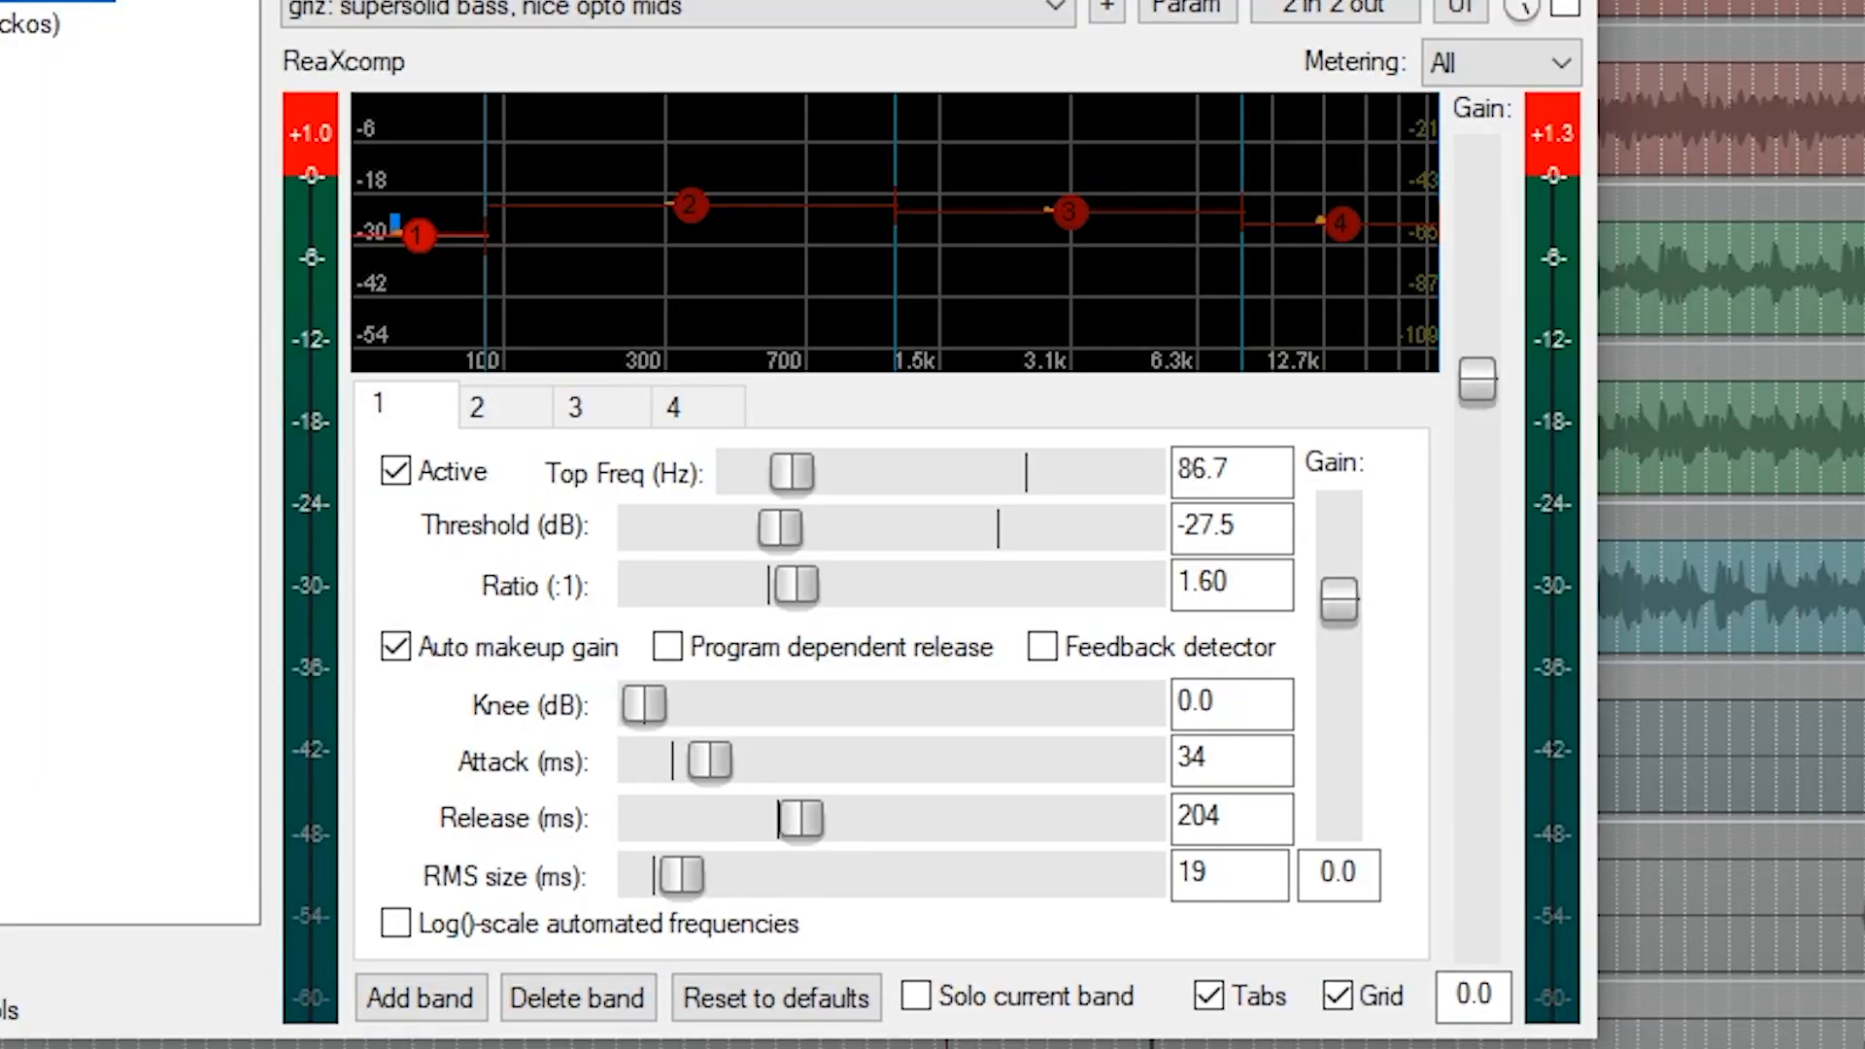
{"action": "key", "text": "ctrl+b"}
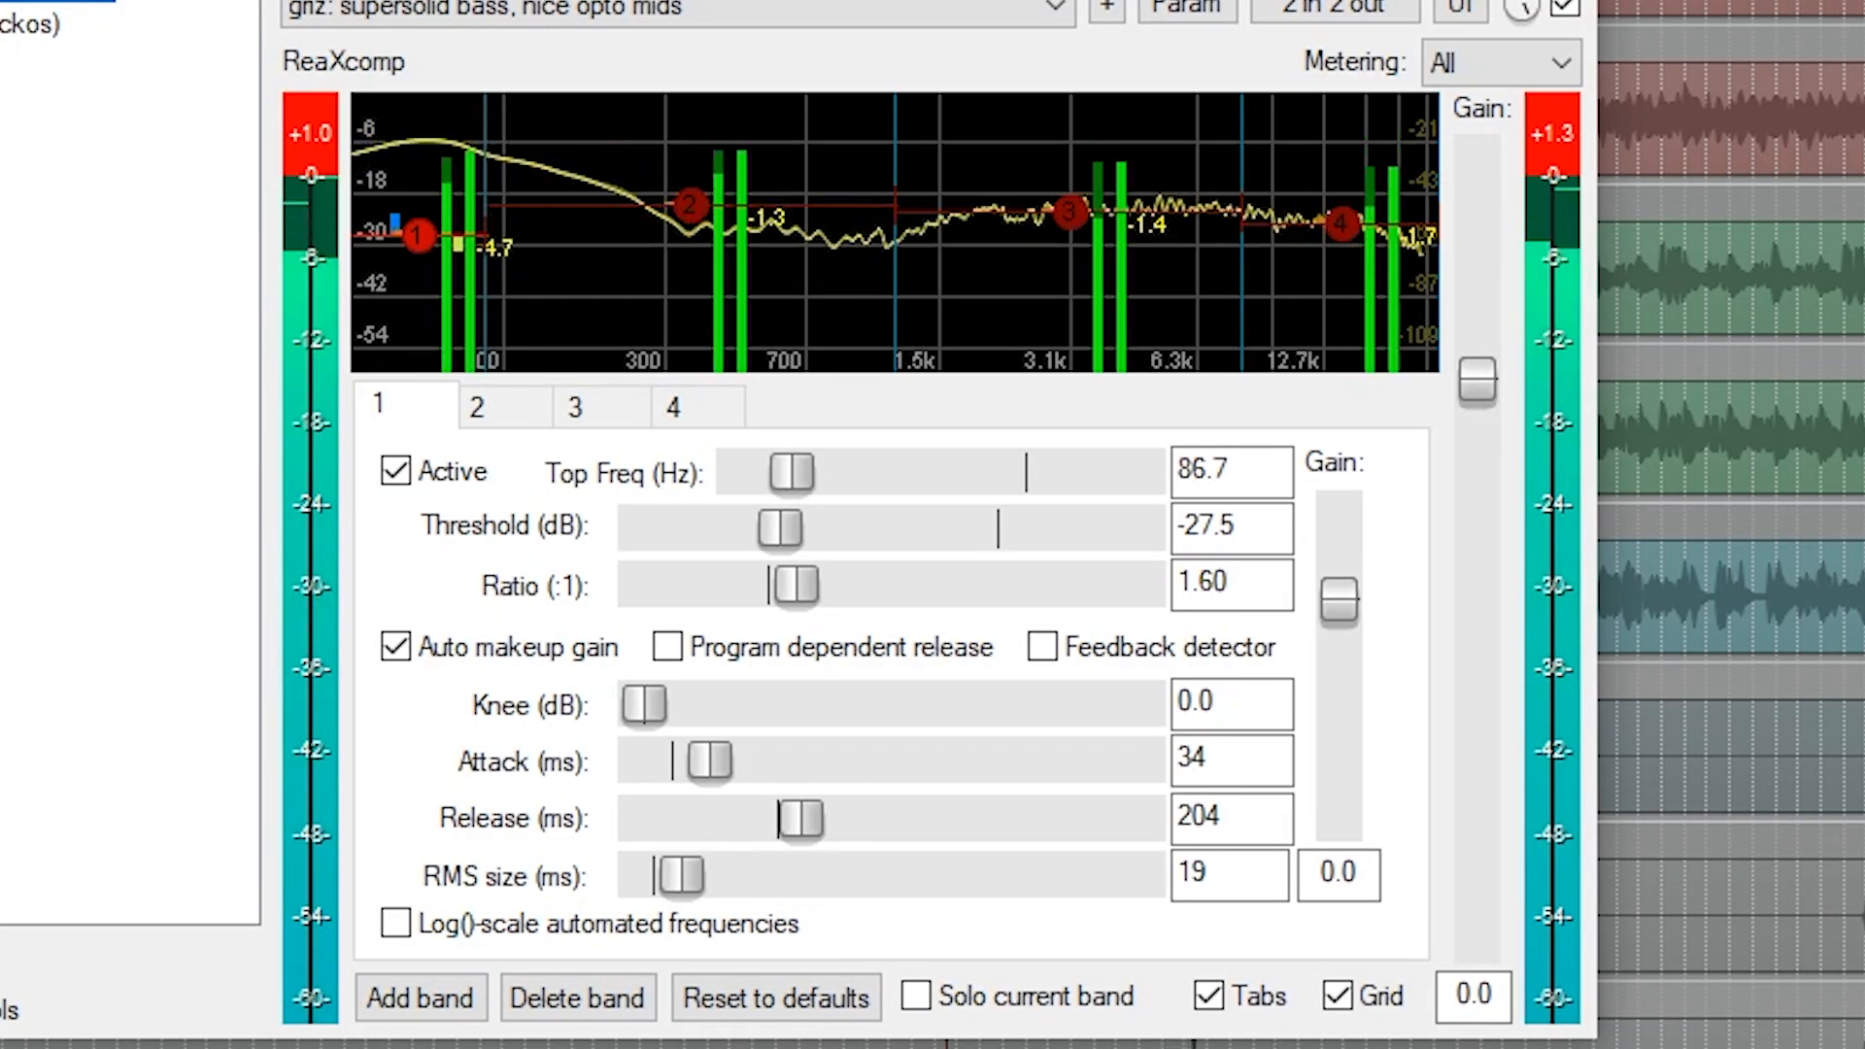
Play the drums and compare the sound with ReaXcomp's band 1 deactivated and reactivated.
{"action": "left_click", "coordinate": [400, 477]}
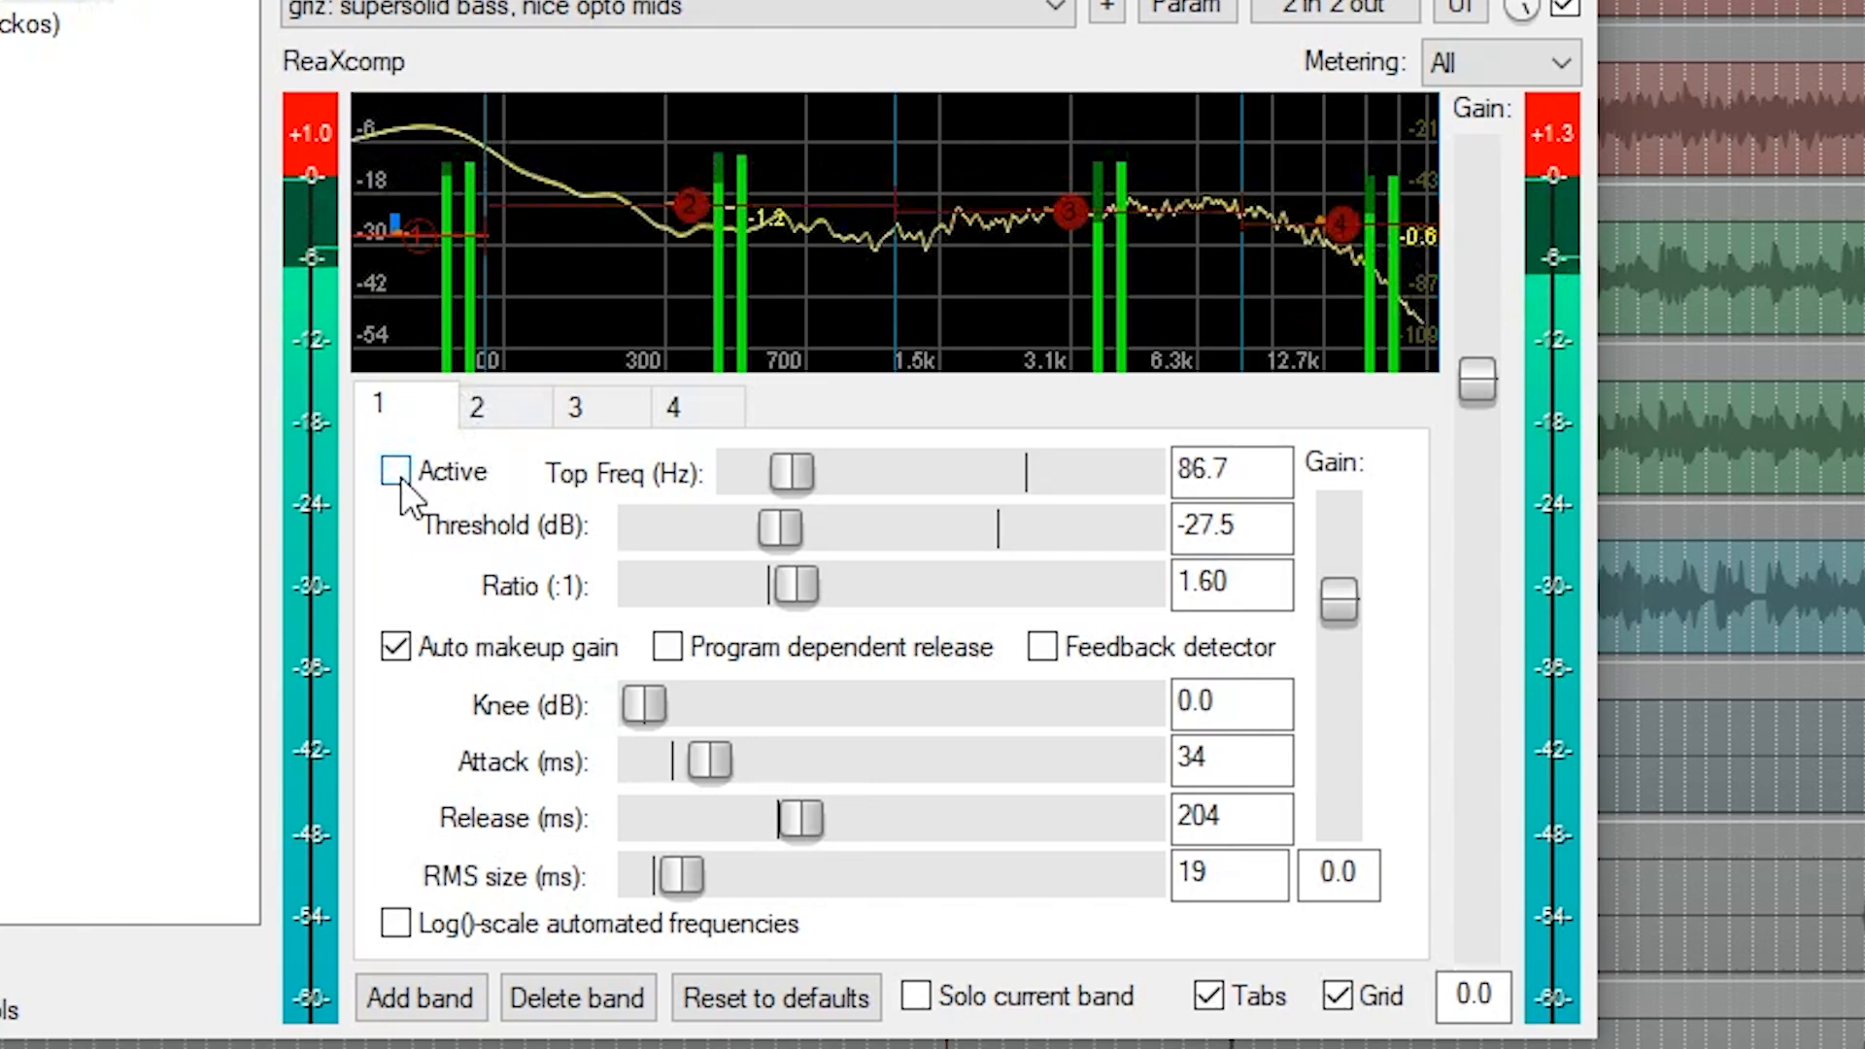
{"action": "left_click", "coordinate": [398, 474]}
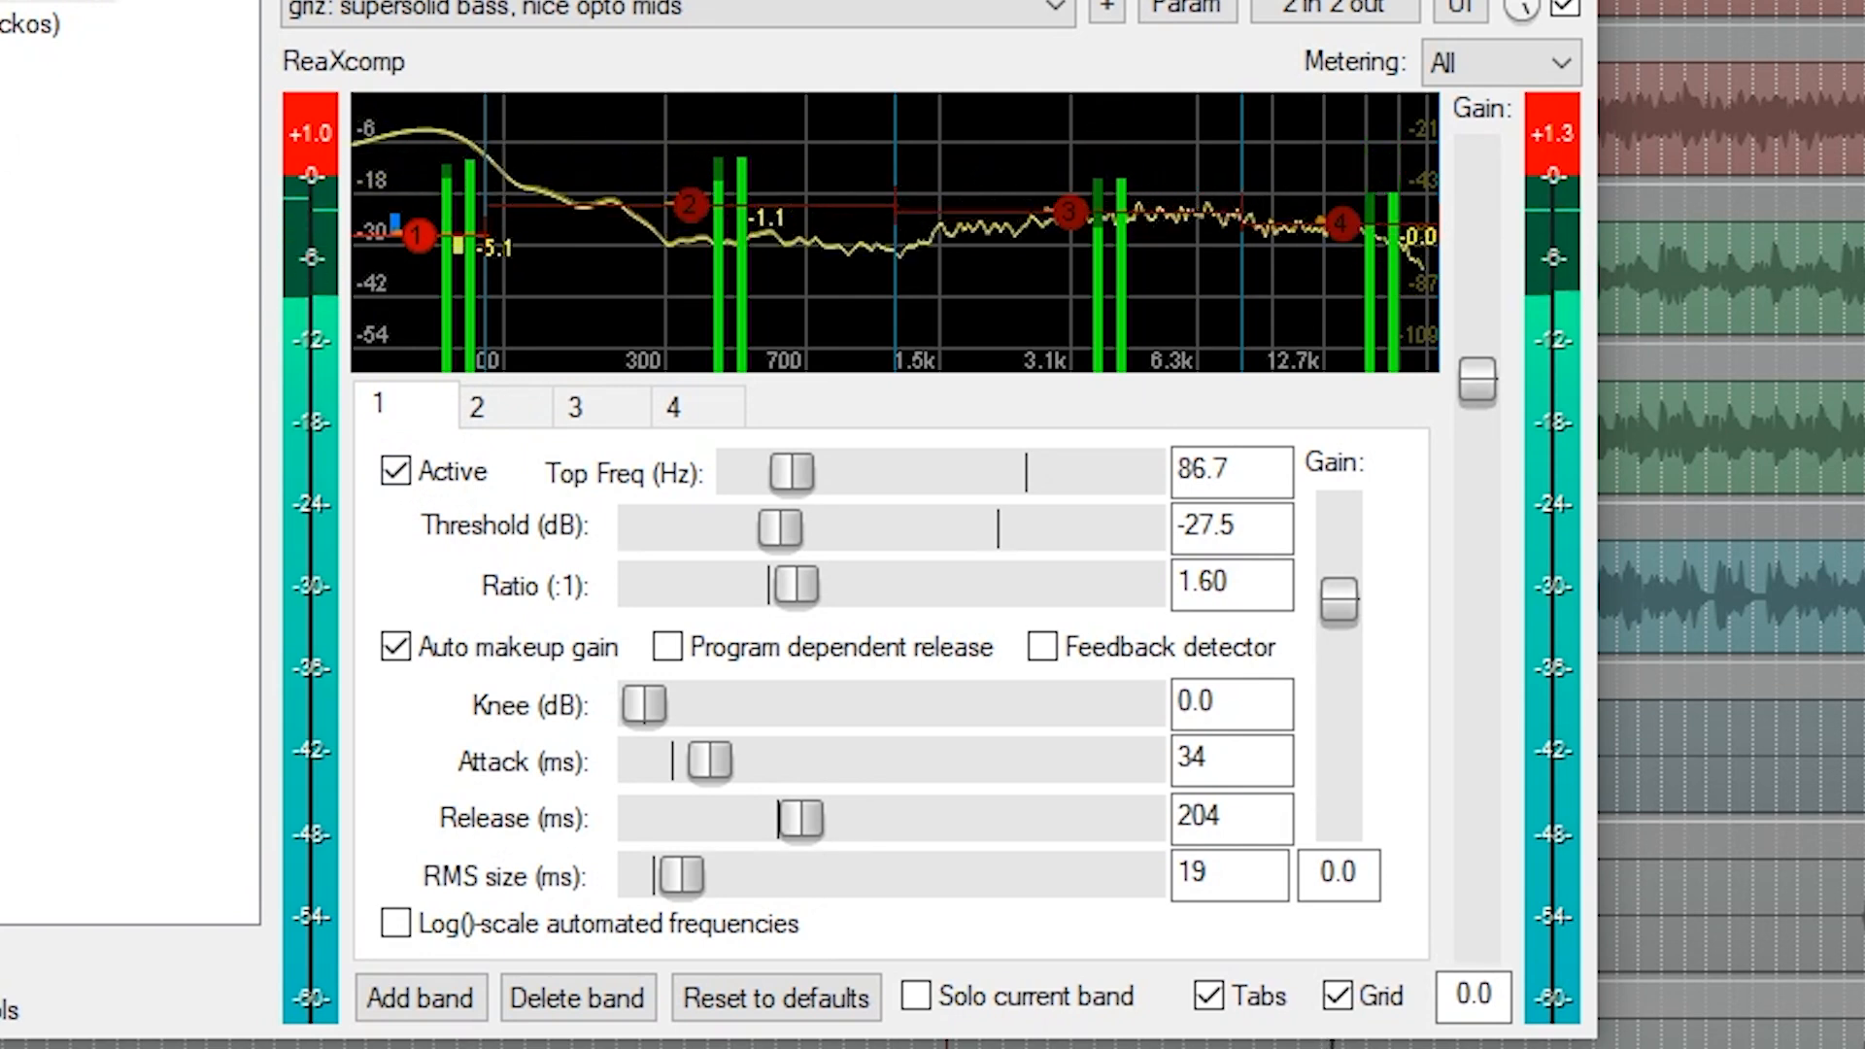
{"action": "left_click", "coordinate": [3, 0]}
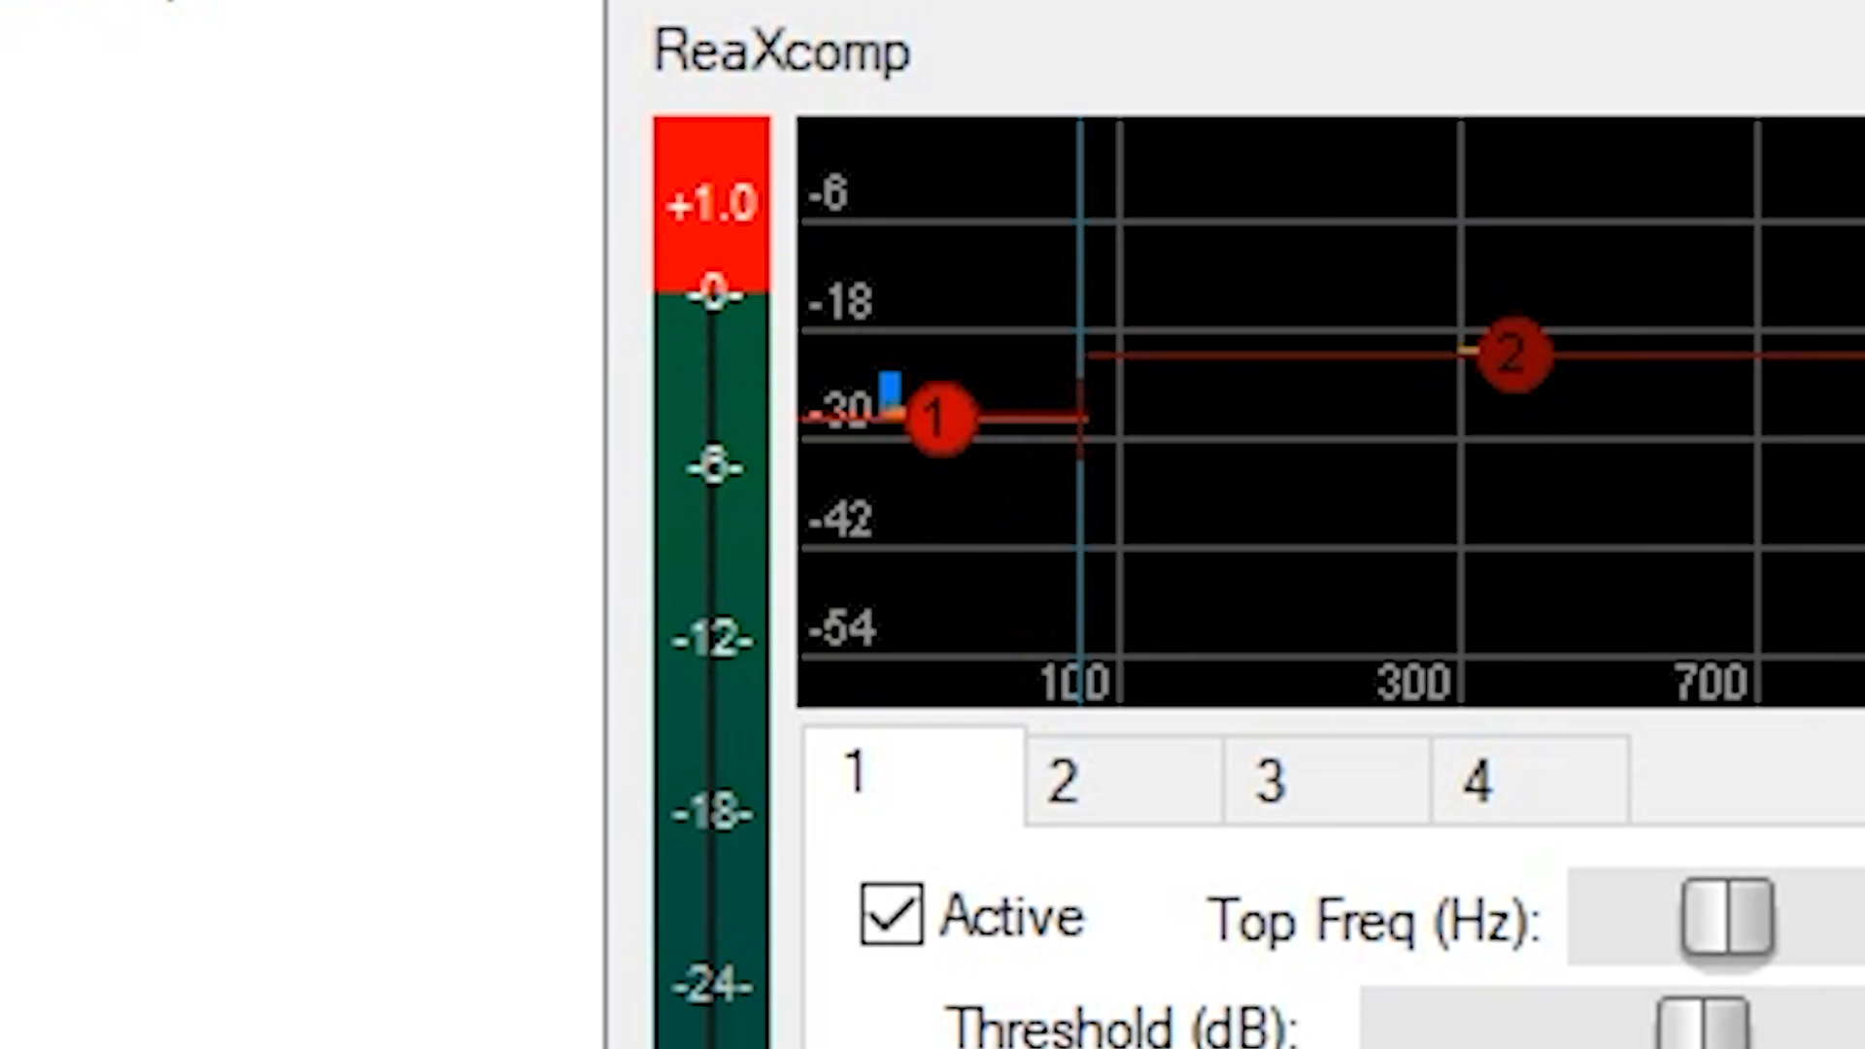
{"action": "key", "text": "space"}
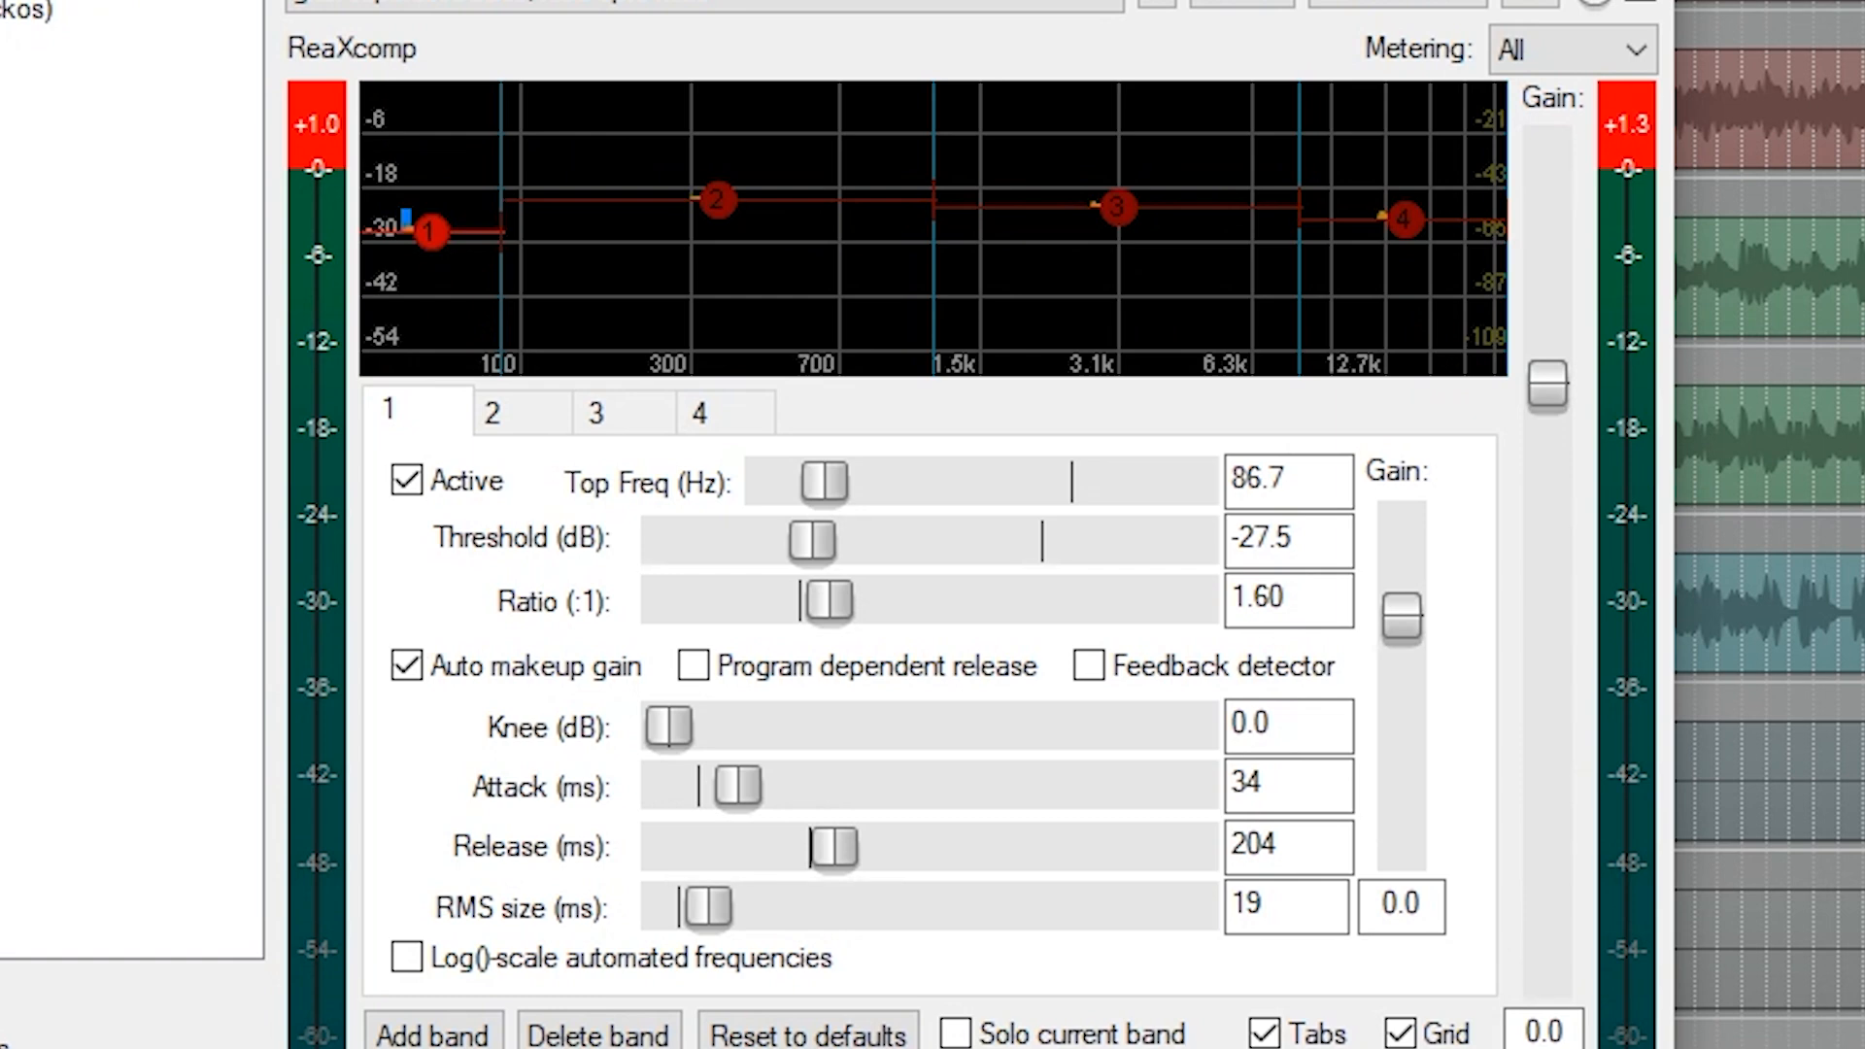
{"action": "key", "text": "space"}
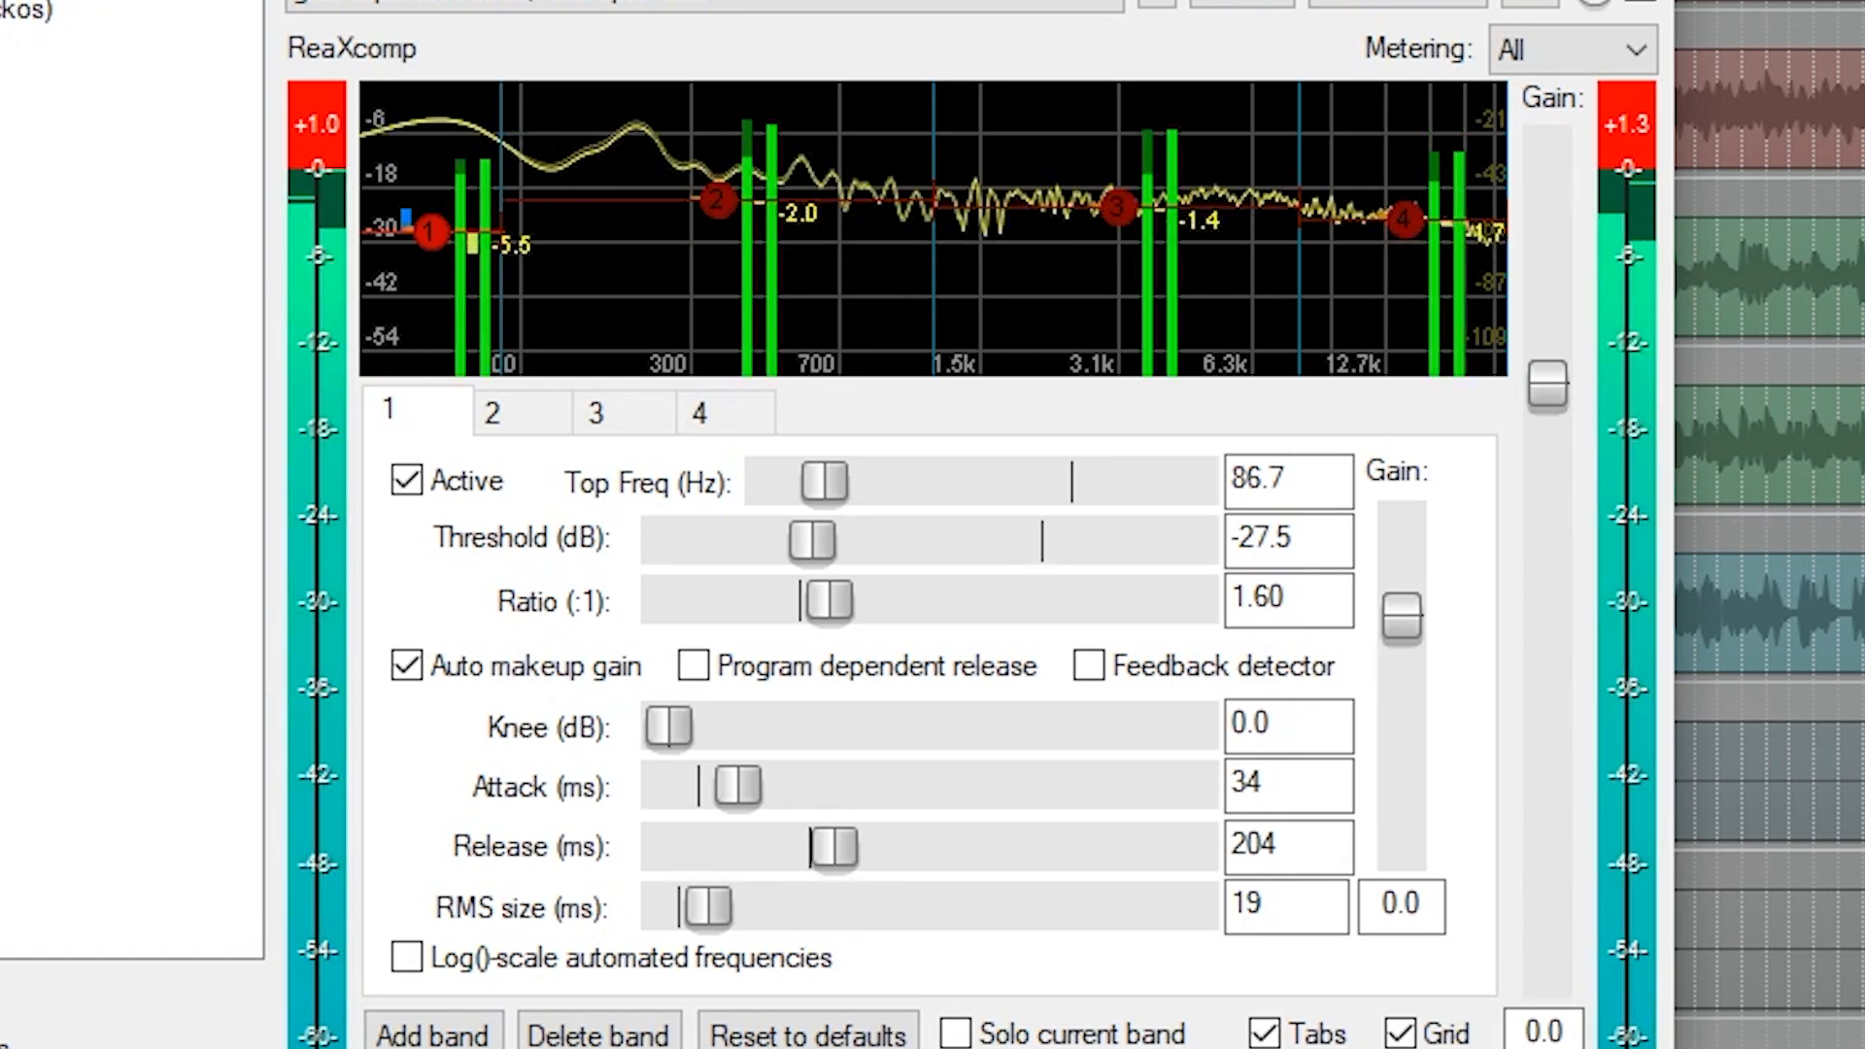
{"action": "left_click", "coordinate": [409, 482]}
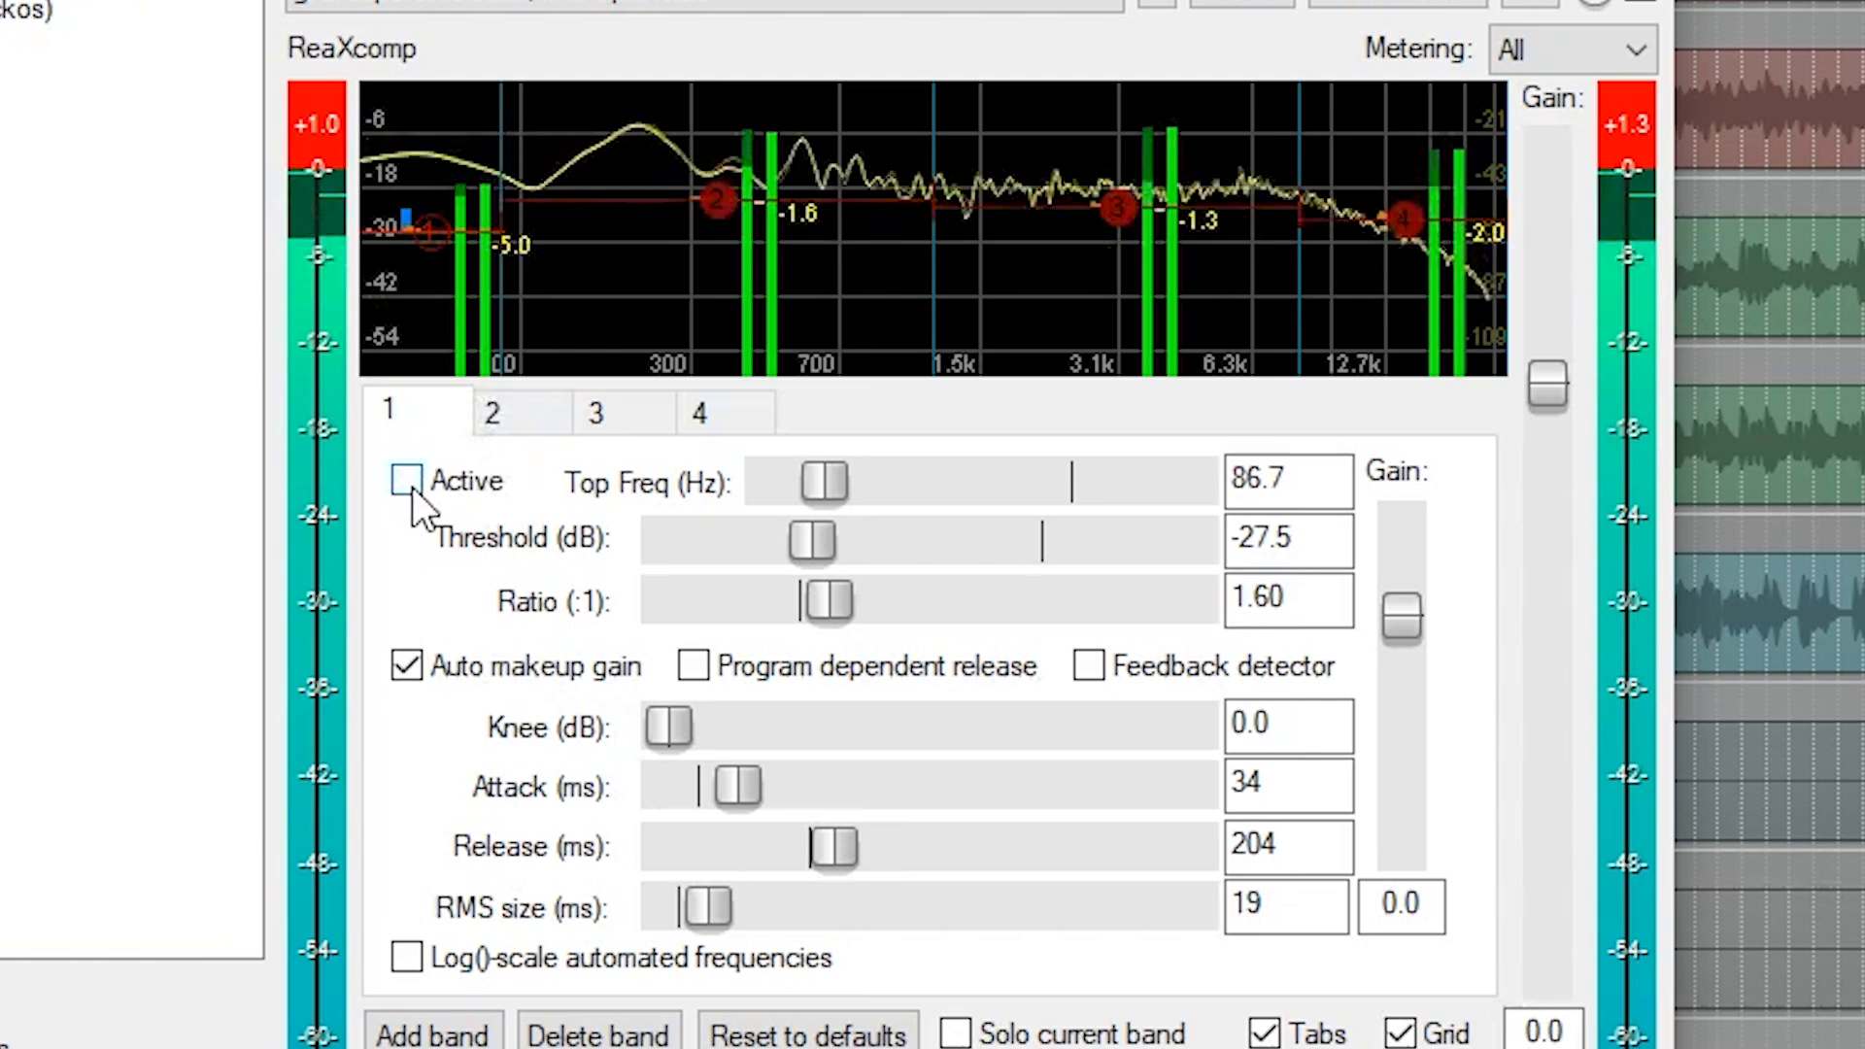
{"action": "left_click", "coordinate": [409, 481]}
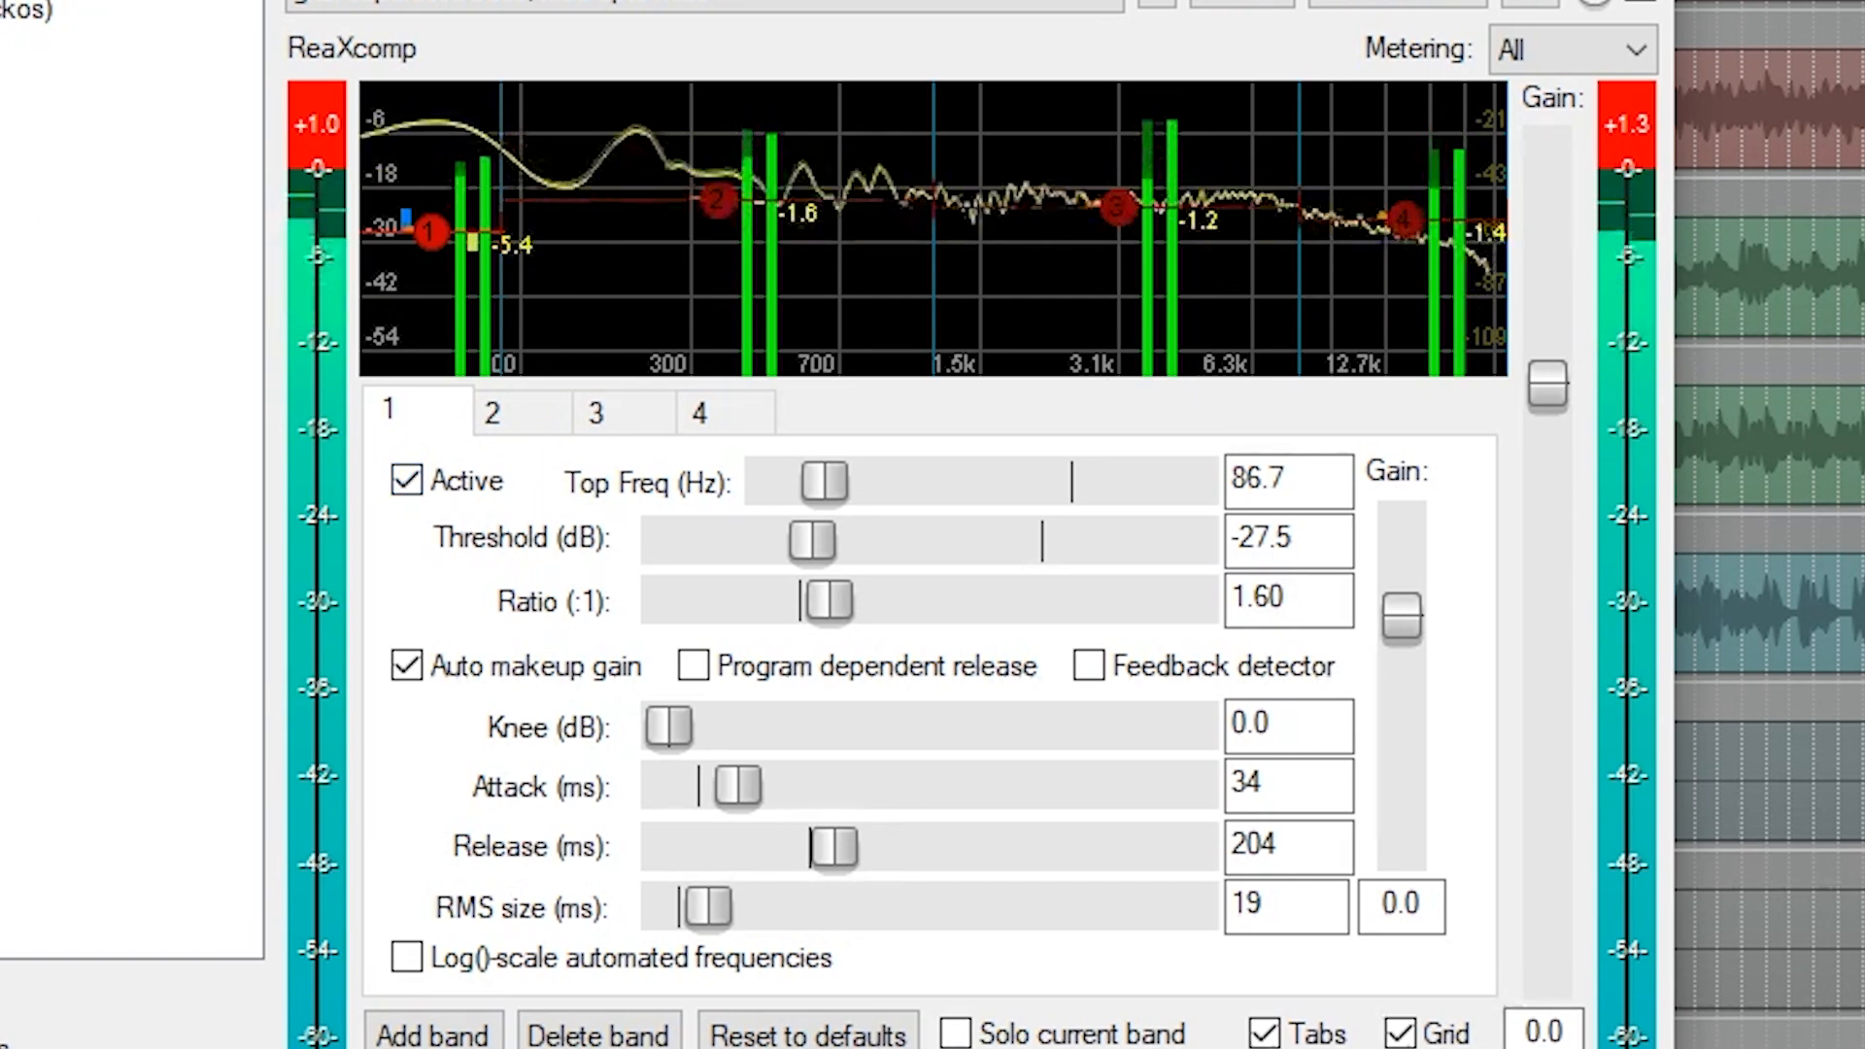
{"action": "key", "text": "space"}
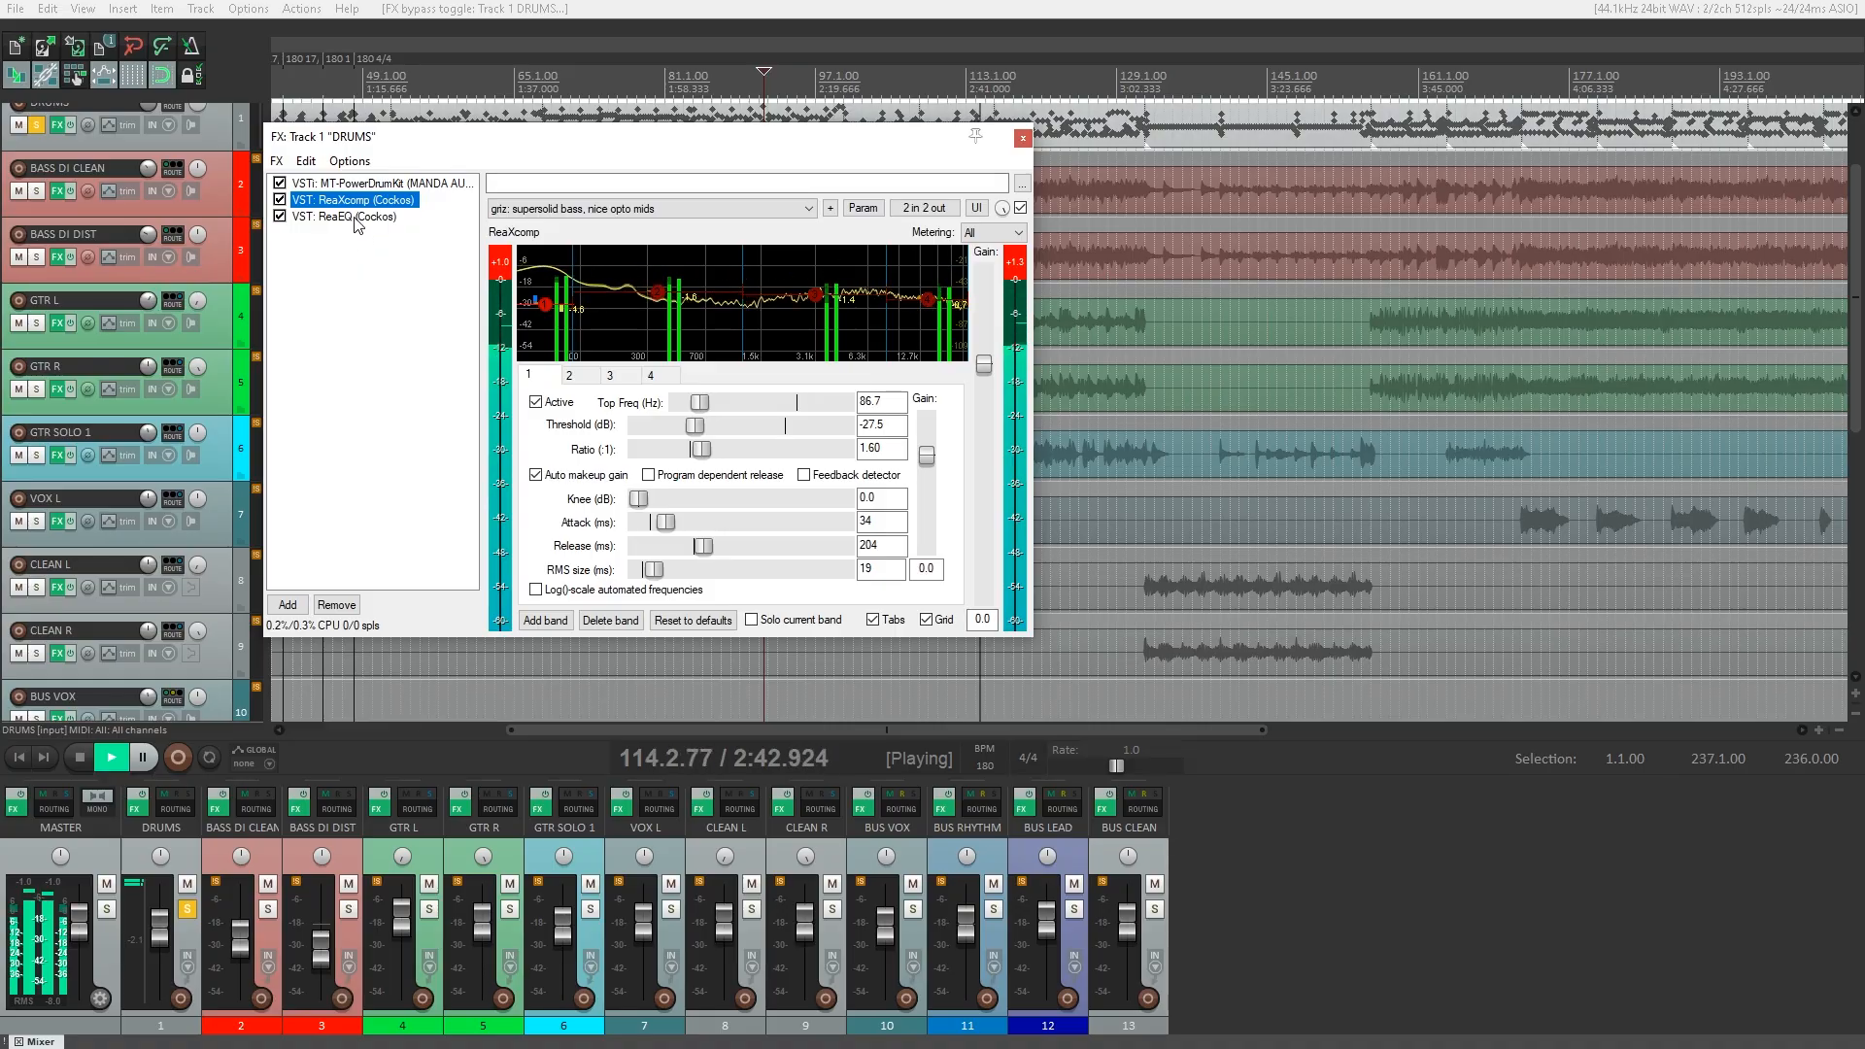
Show the drums' ReaEQ, bypass it and ReaXcomp while listening, and toggle ReaEQ again to compare.
{"action": "left_click", "coordinate": [354, 216]}
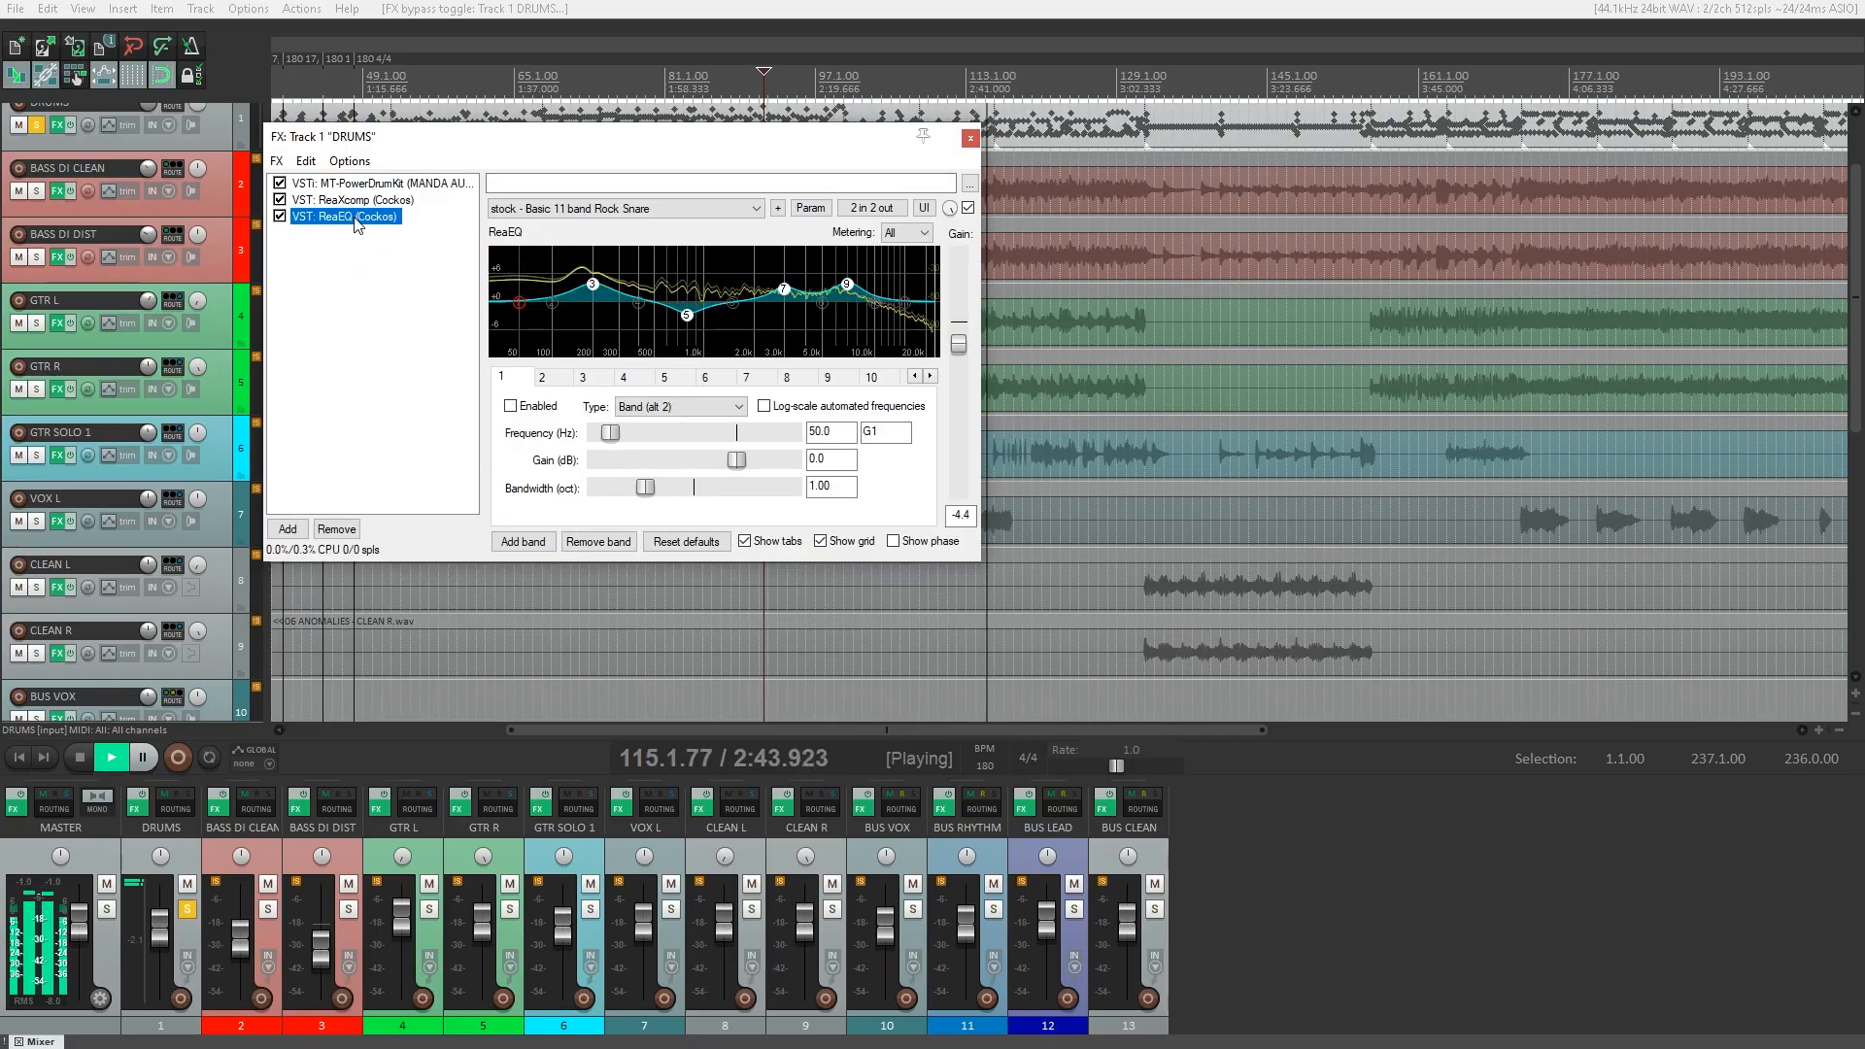
{"action": "left_click", "coordinate": [279, 216]}
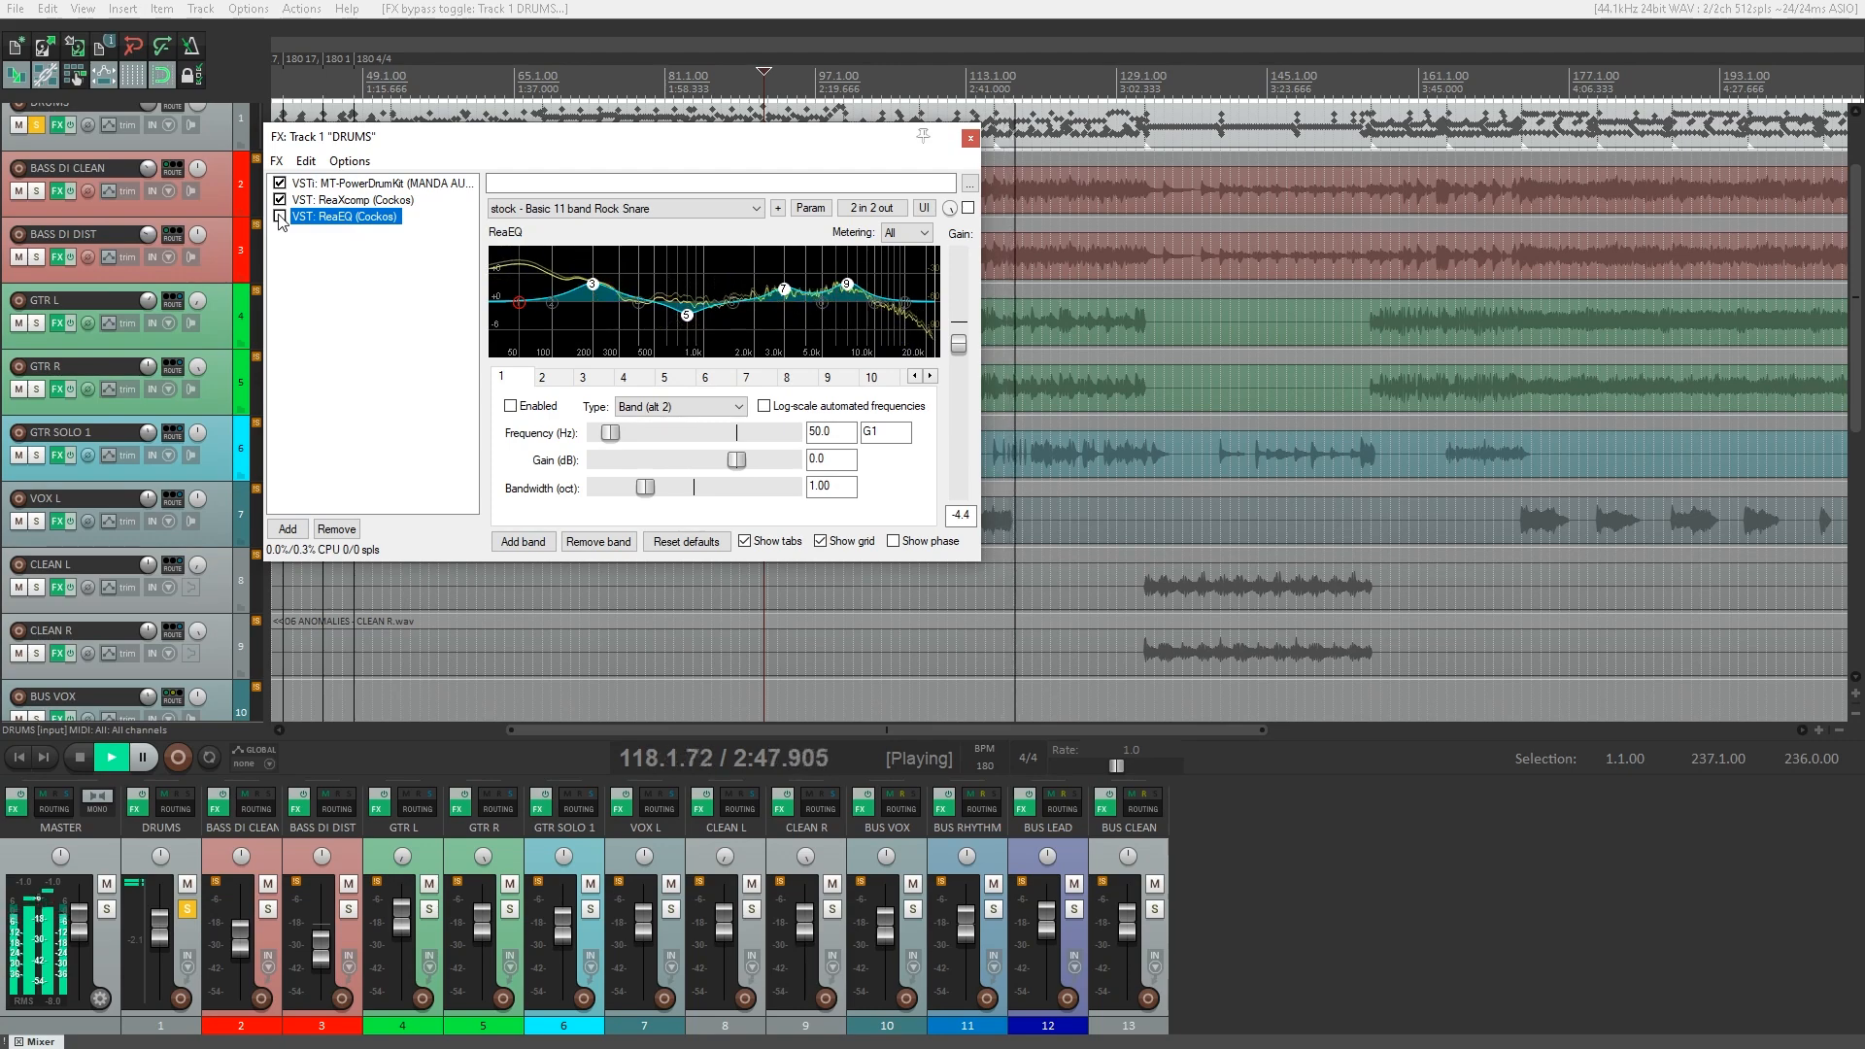
{"action": "left_click", "coordinate": [280, 200]}
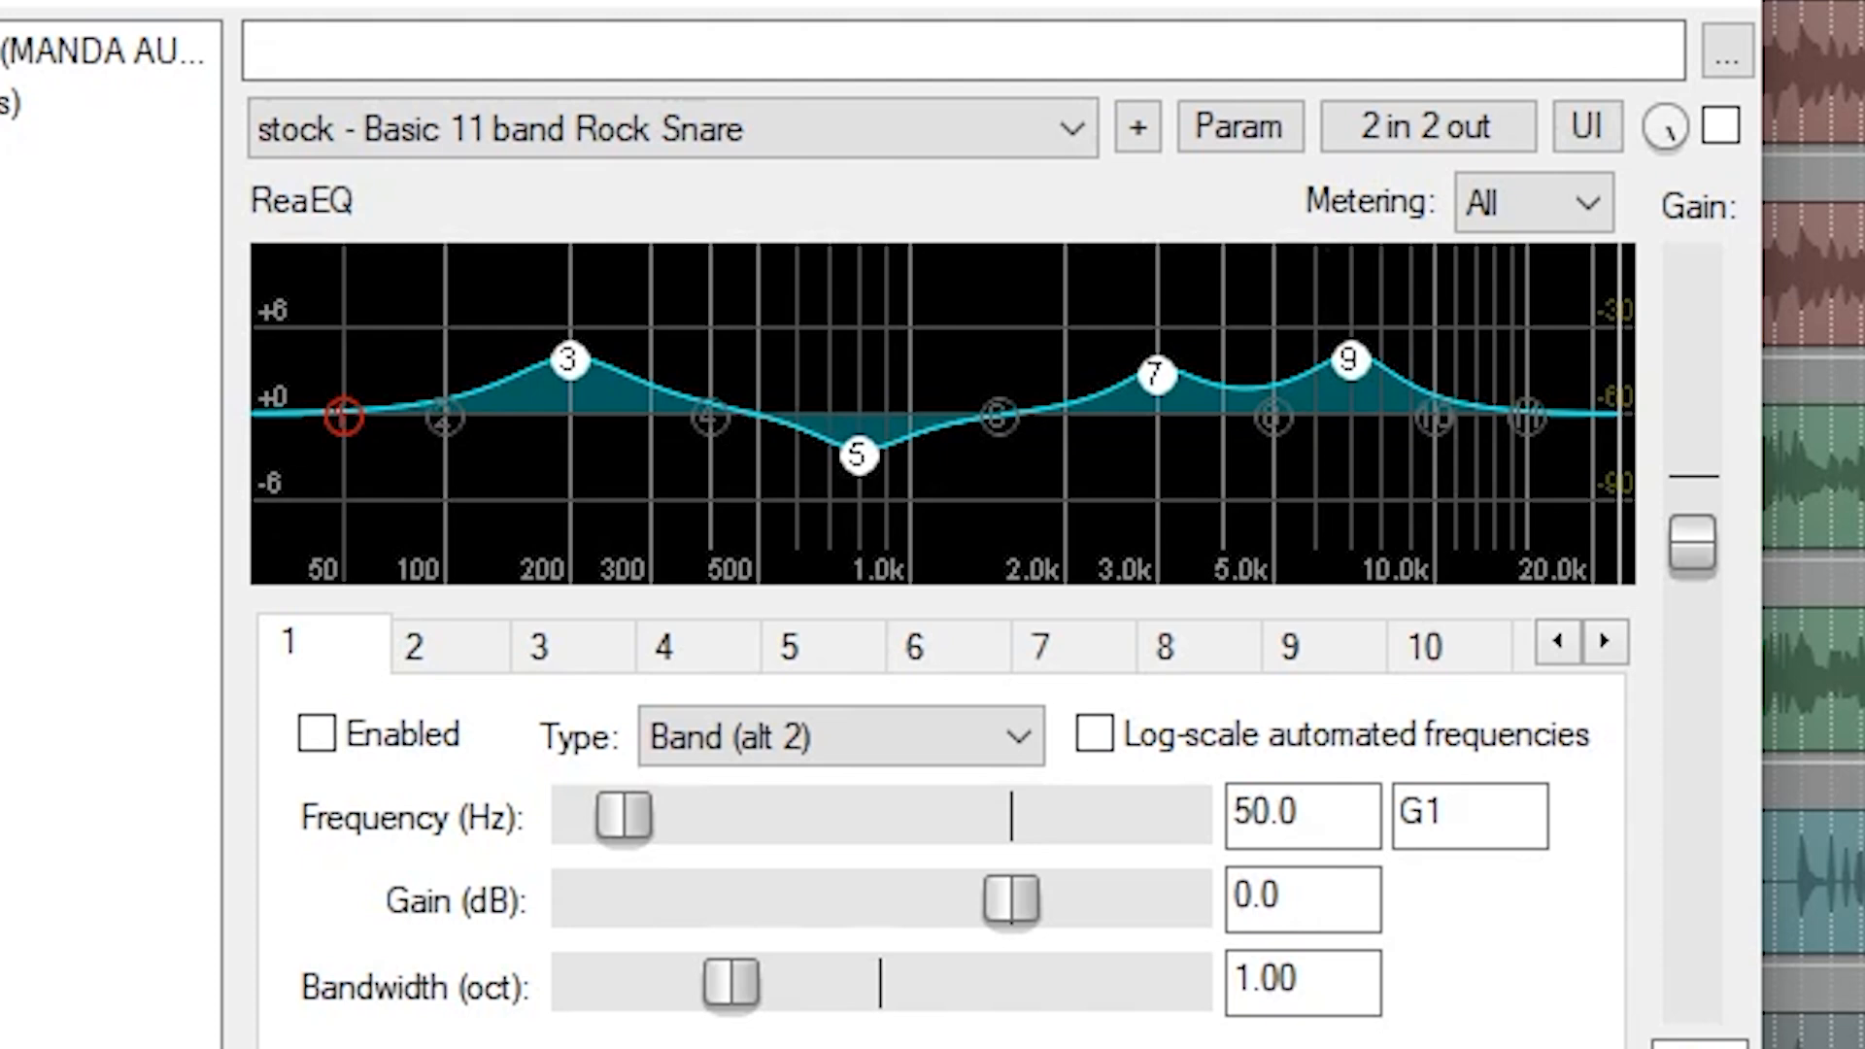
{"action": "left_click", "coordinate": [1720, 125]}
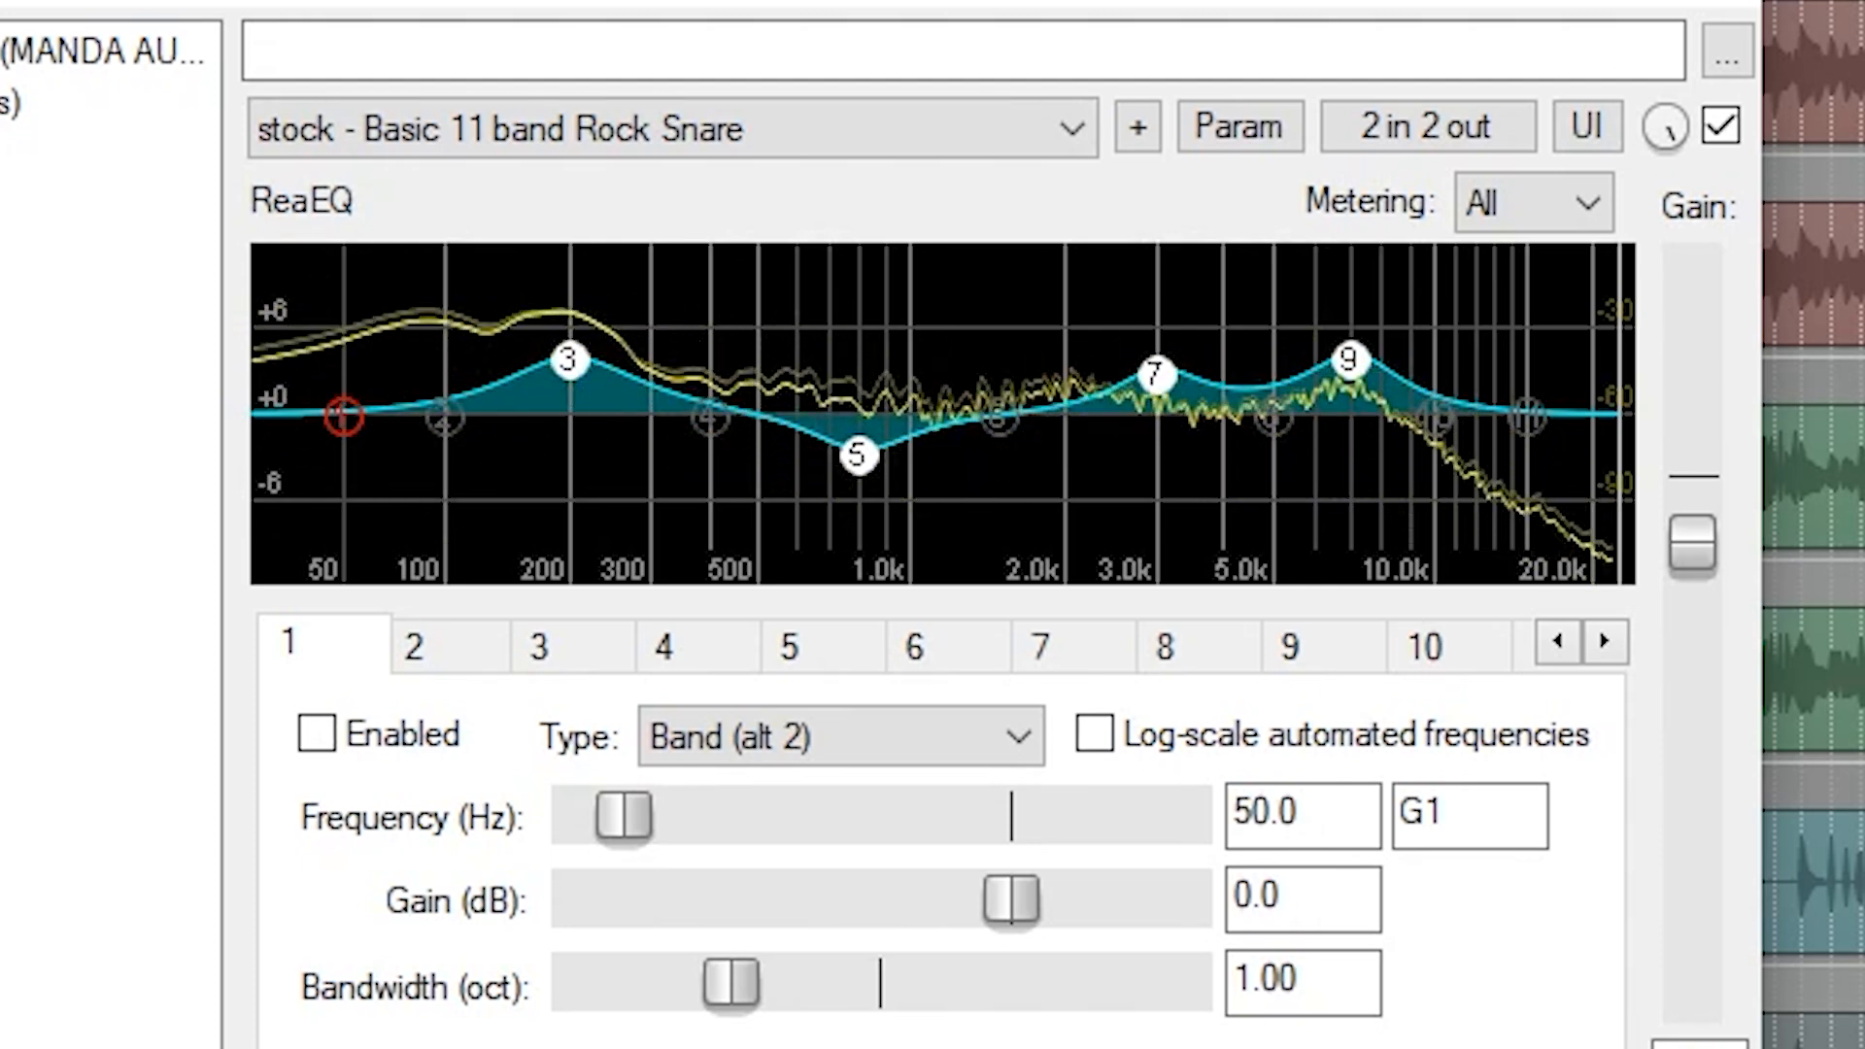
{"action": "left_click", "coordinate": [1721, 126]}
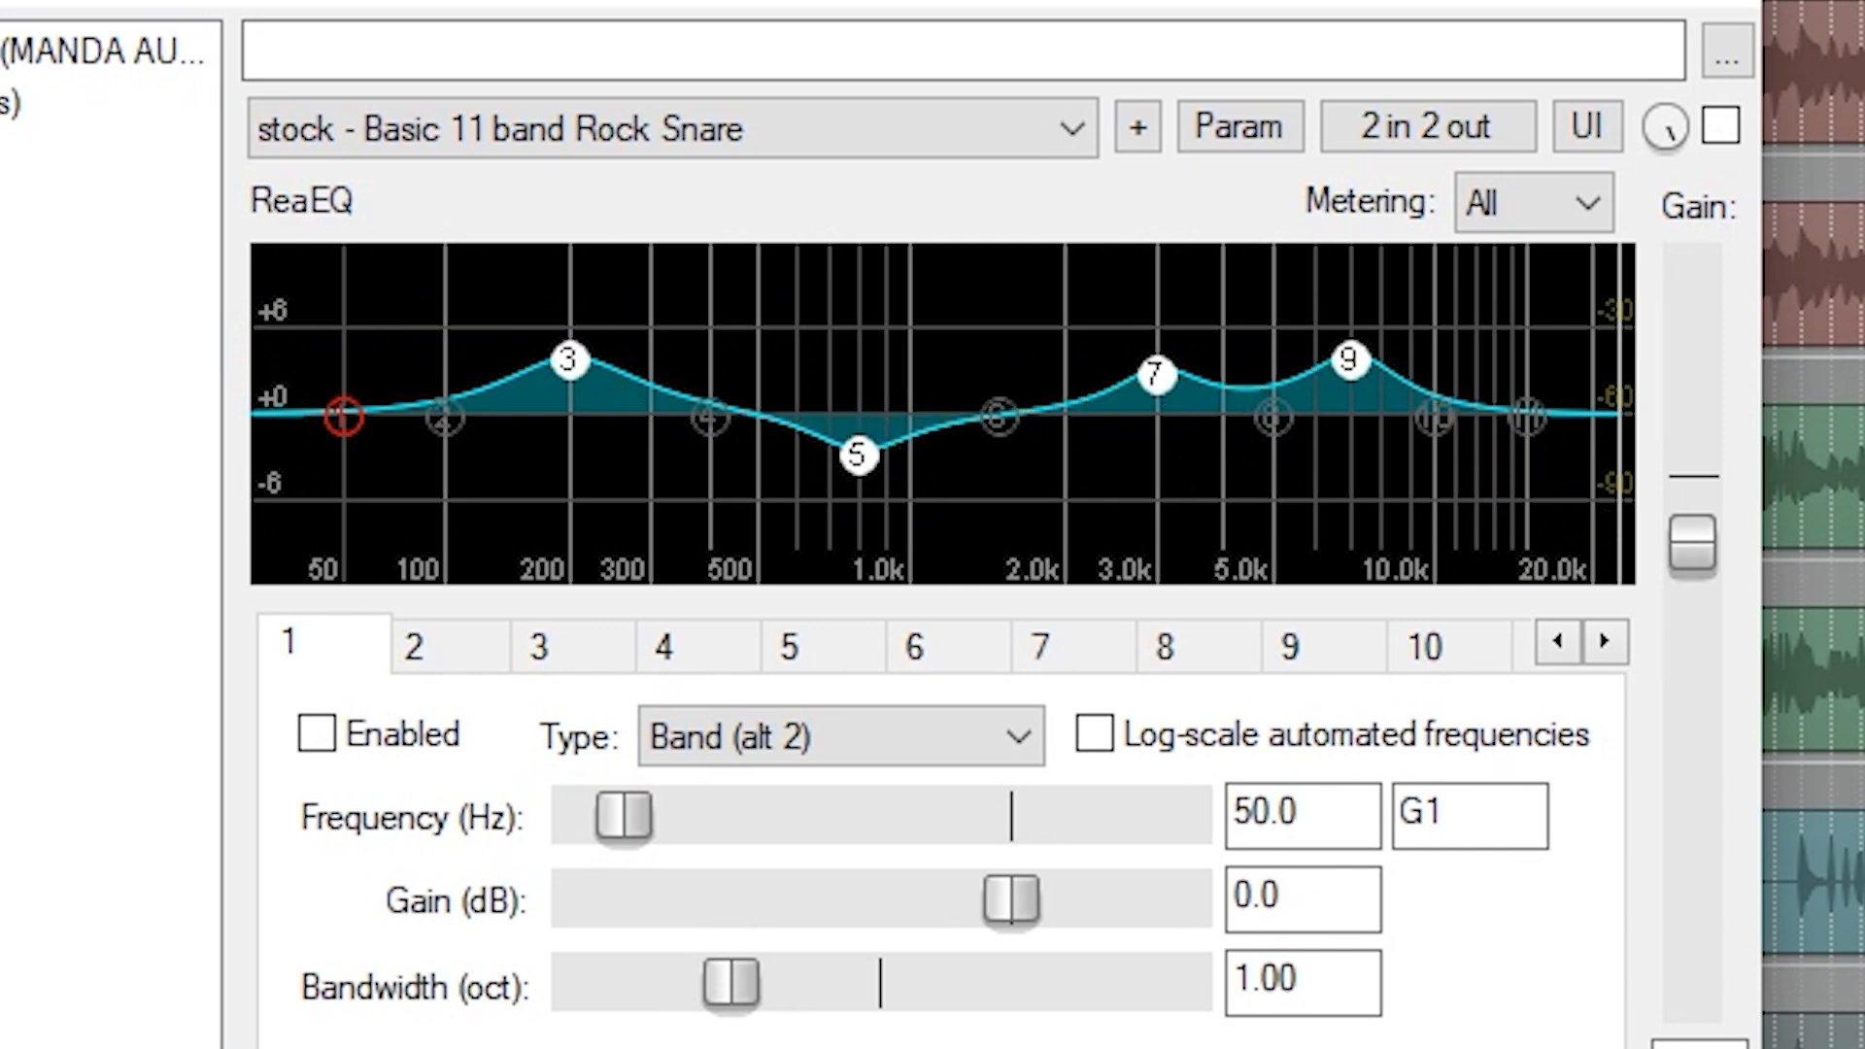
{"action": "left_click", "coordinate": [1721, 126]}
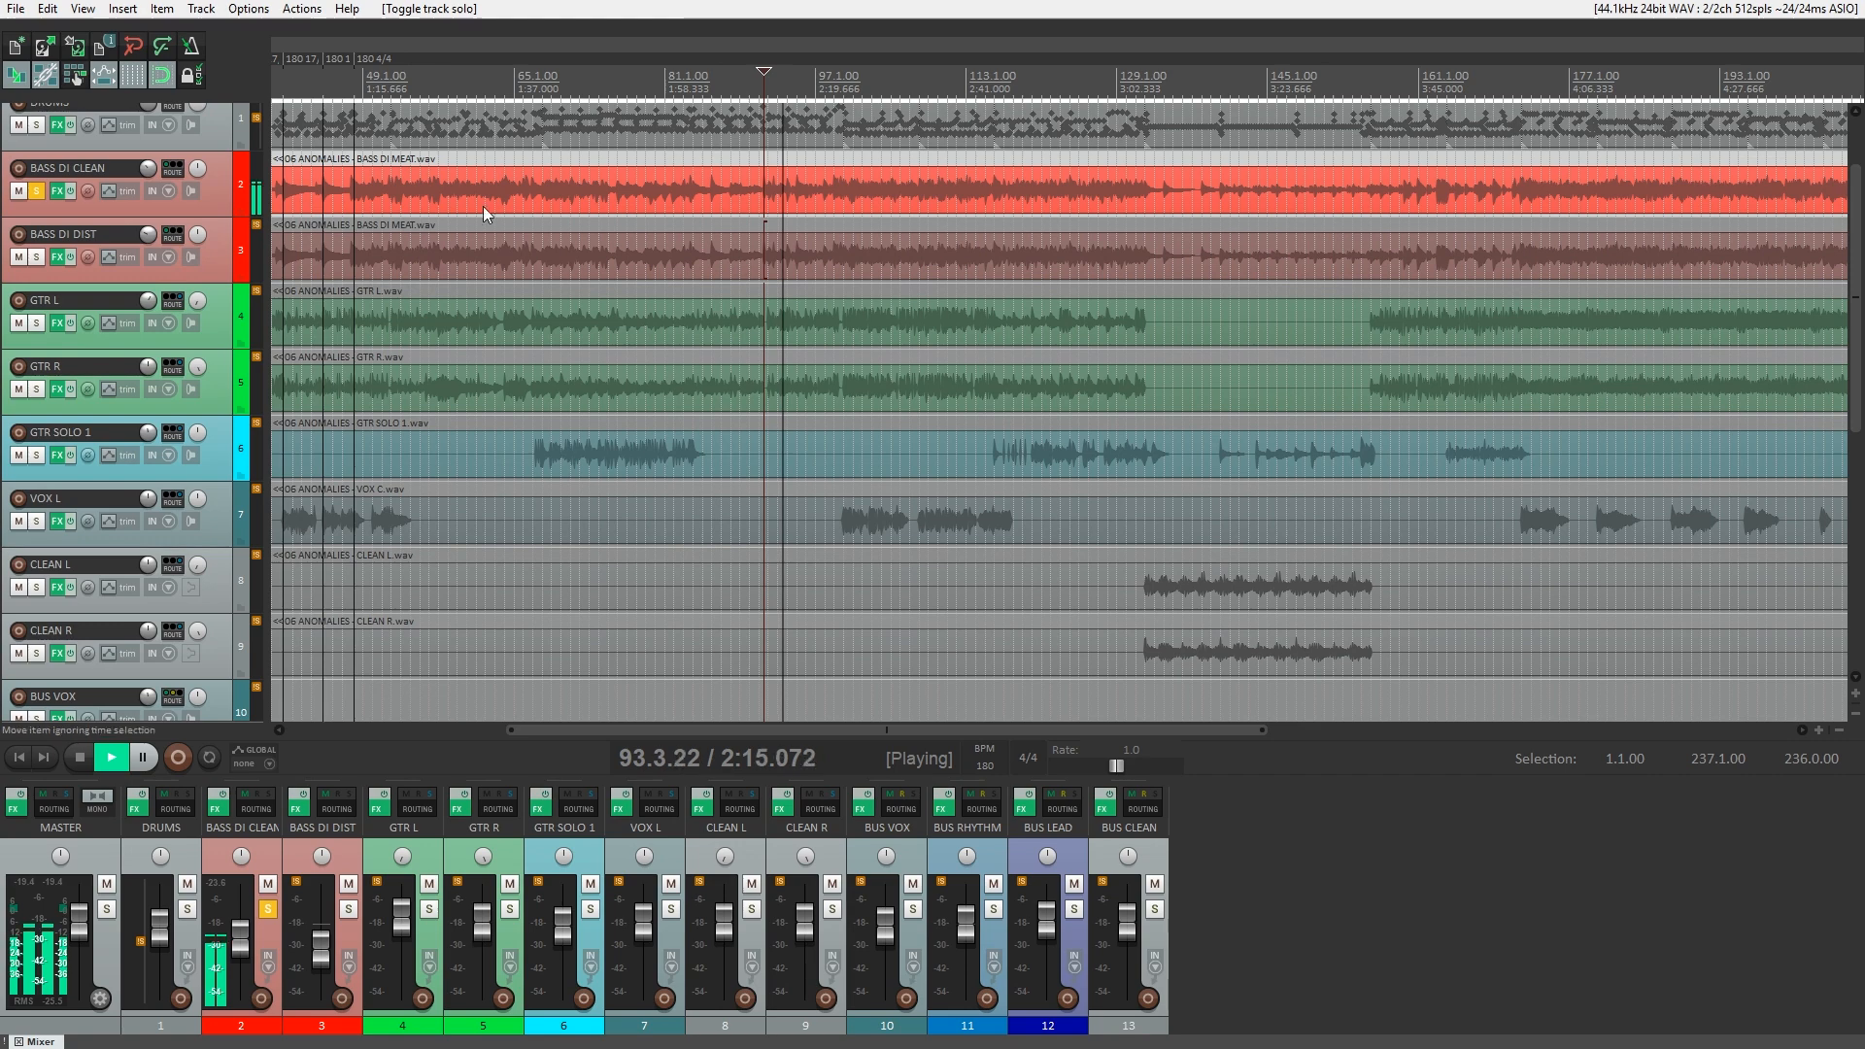
Solo BASS DI DIST on its own and add BASS DI CLEAN back to the solo.
{"action": "left_click", "coordinate": [348, 908]}
{"action": "left_click", "coordinate": [269, 910]}
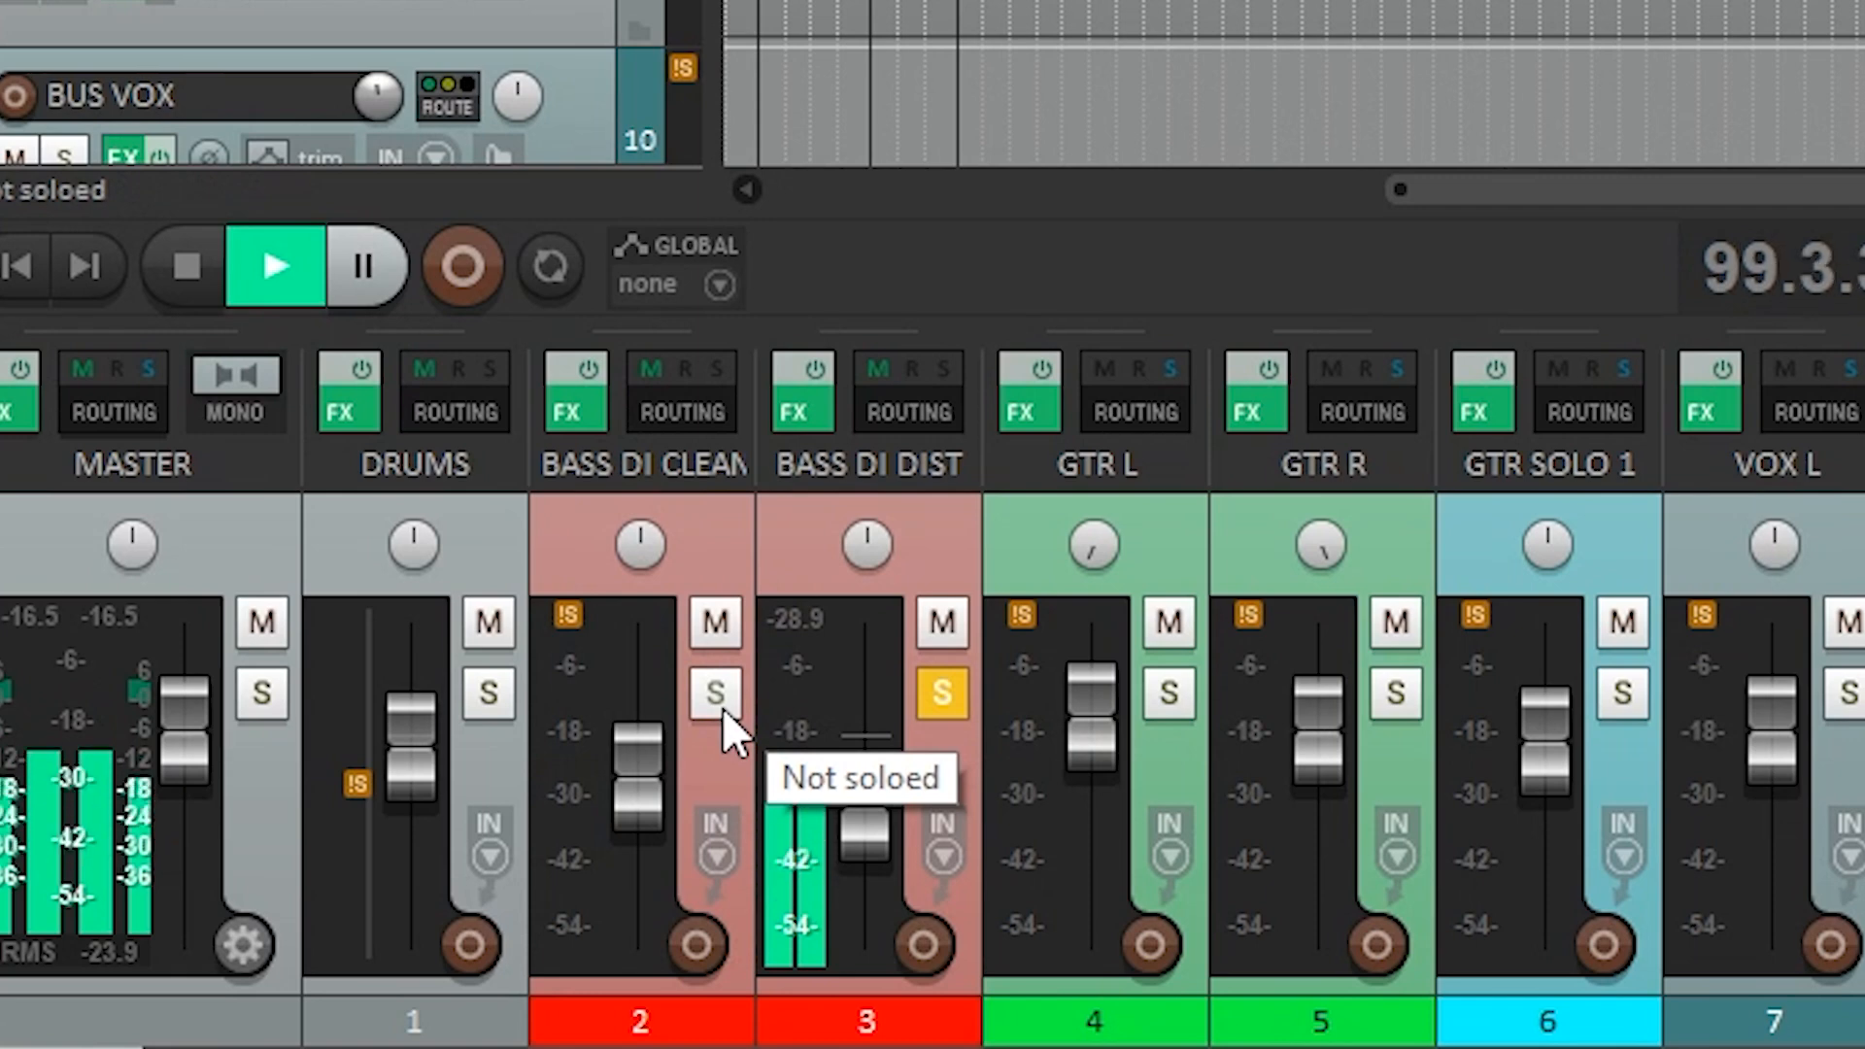
{"action": "left_click", "coordinate": [721, 707]}
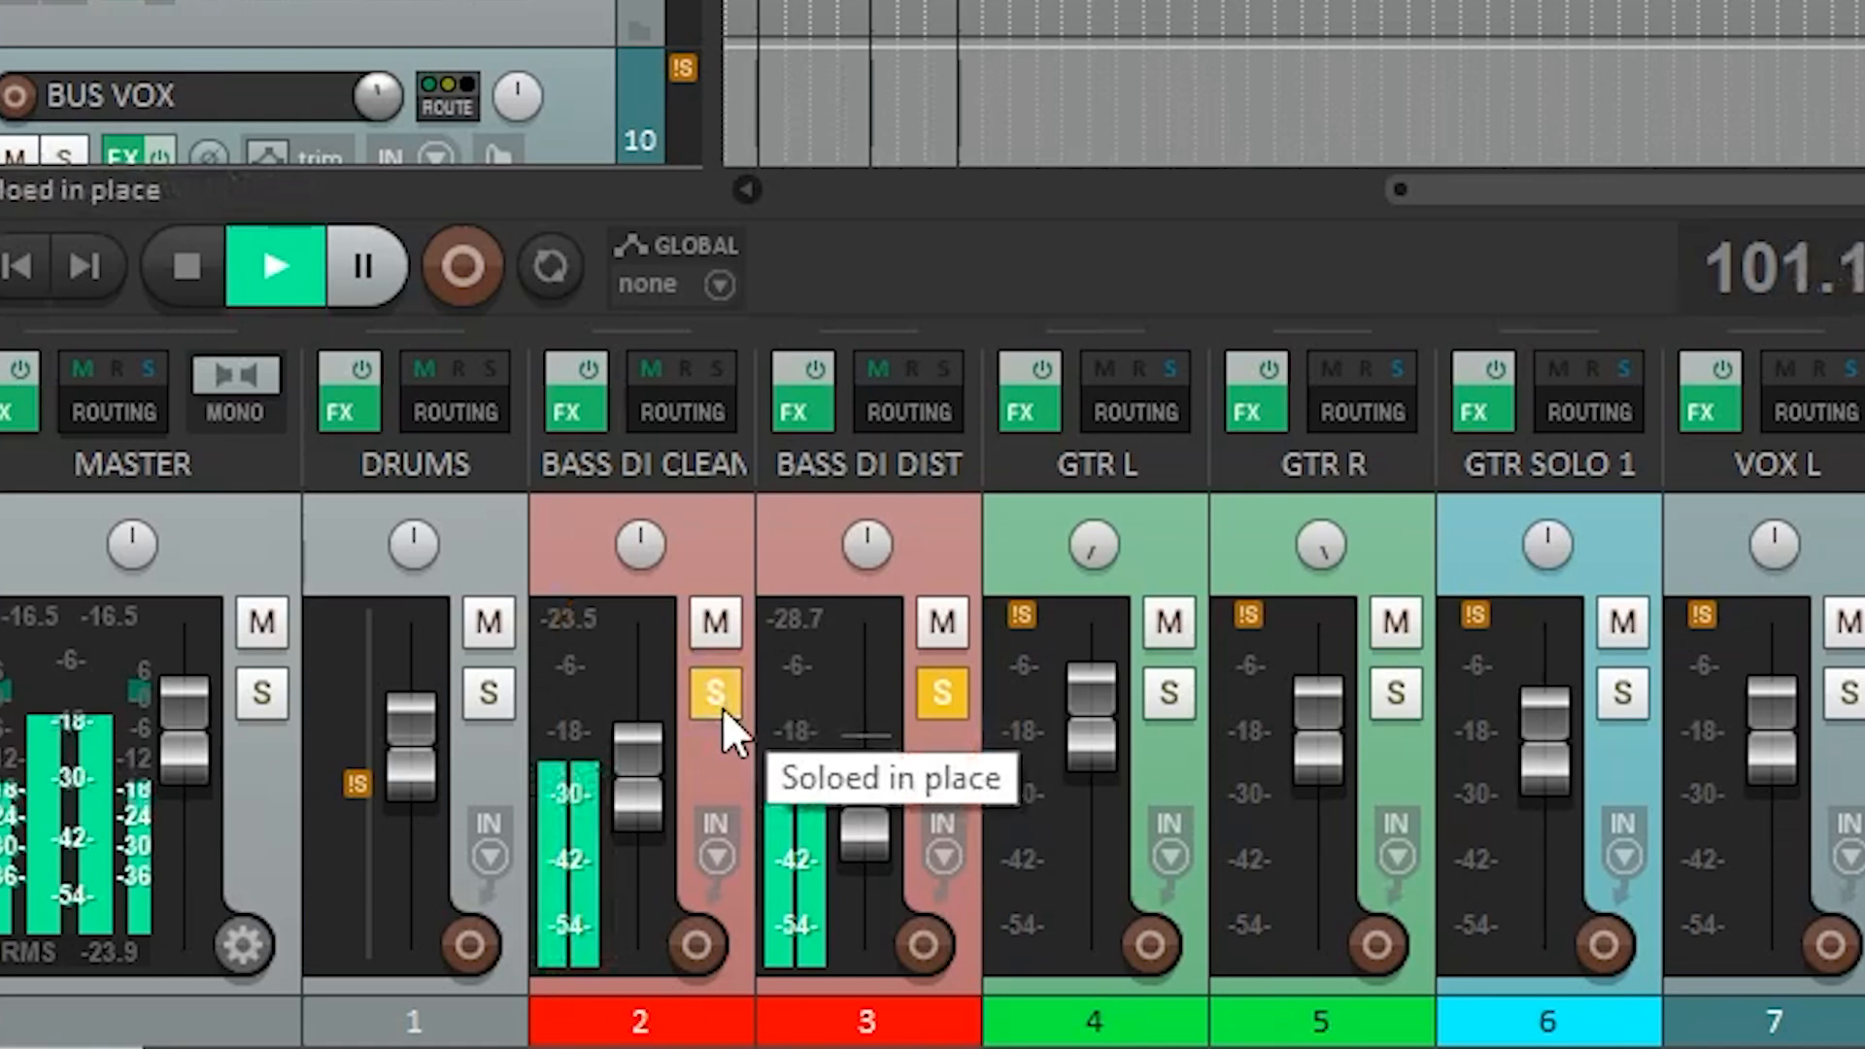
During playback, alternate the solo between BASS DI DIST and BASS DI CLEAN, then solo both bass tracks together to compare them.
{"action": "left_click", "coordinate": [931, 697]}
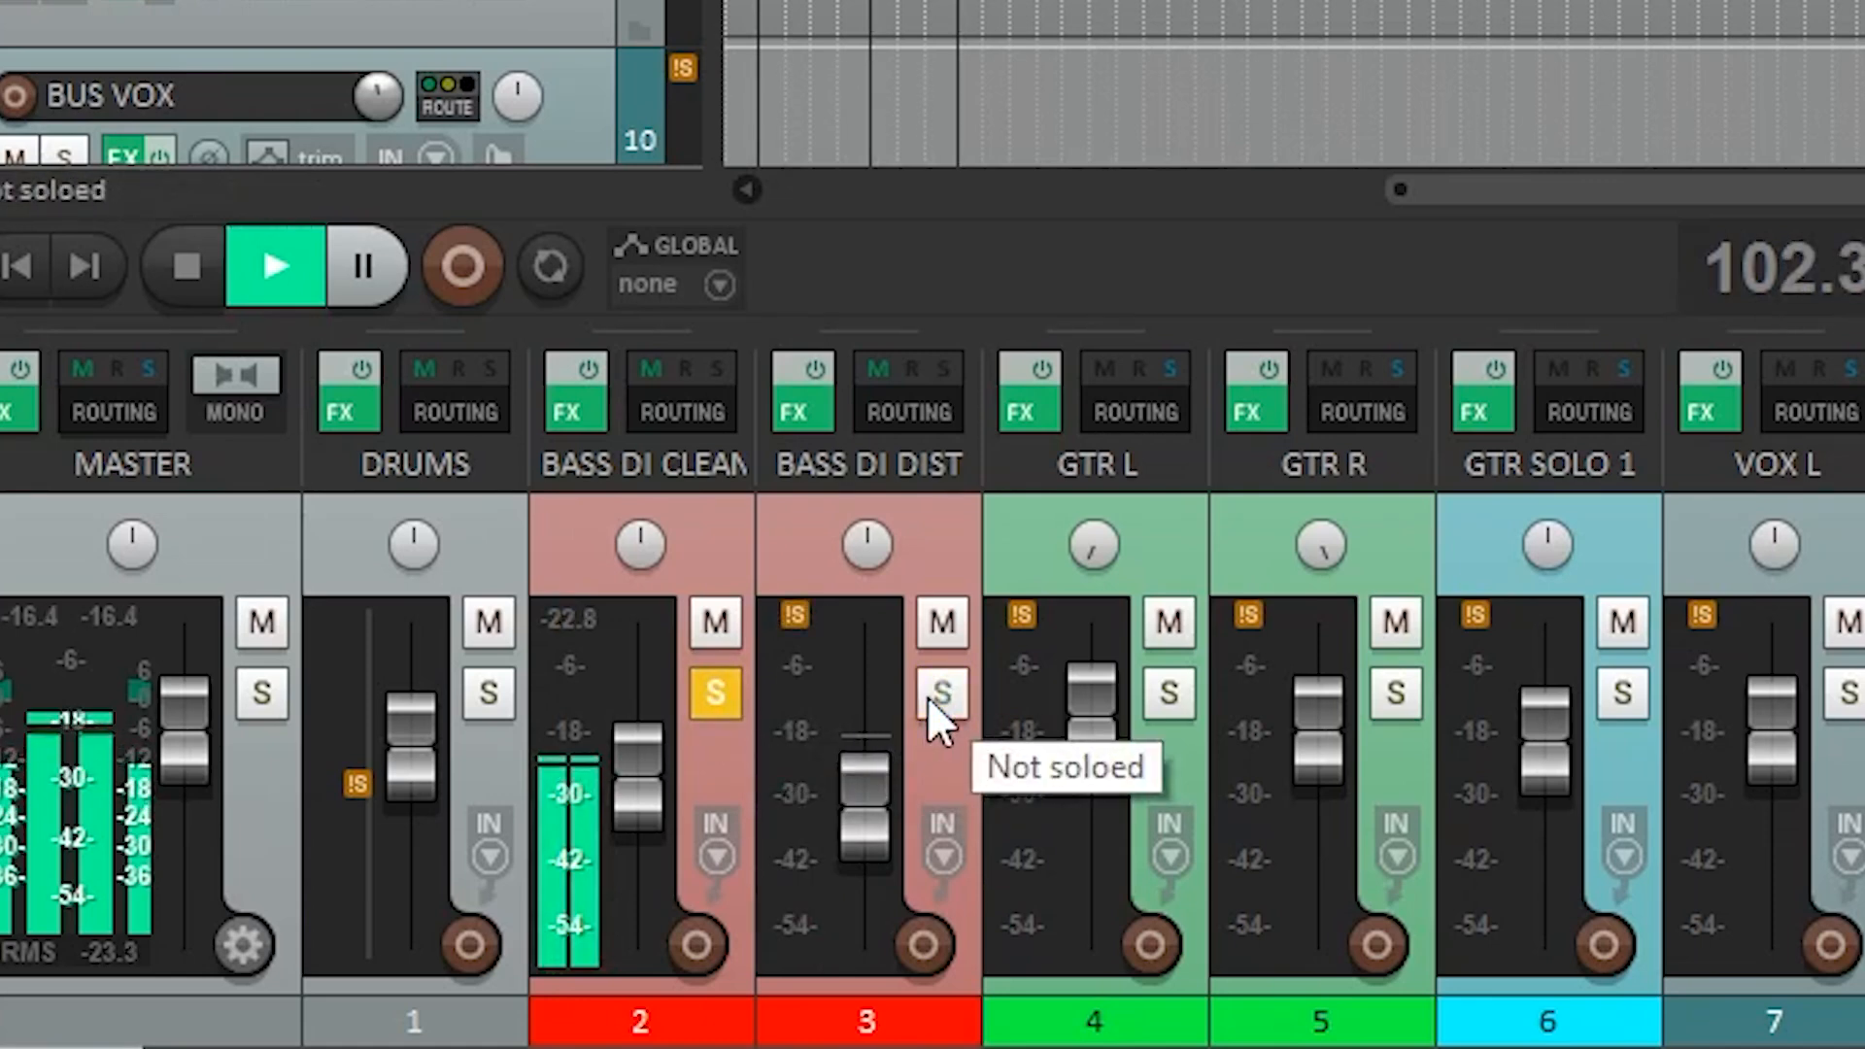
{"action": "left_click", "coordinate": [928, 697]}
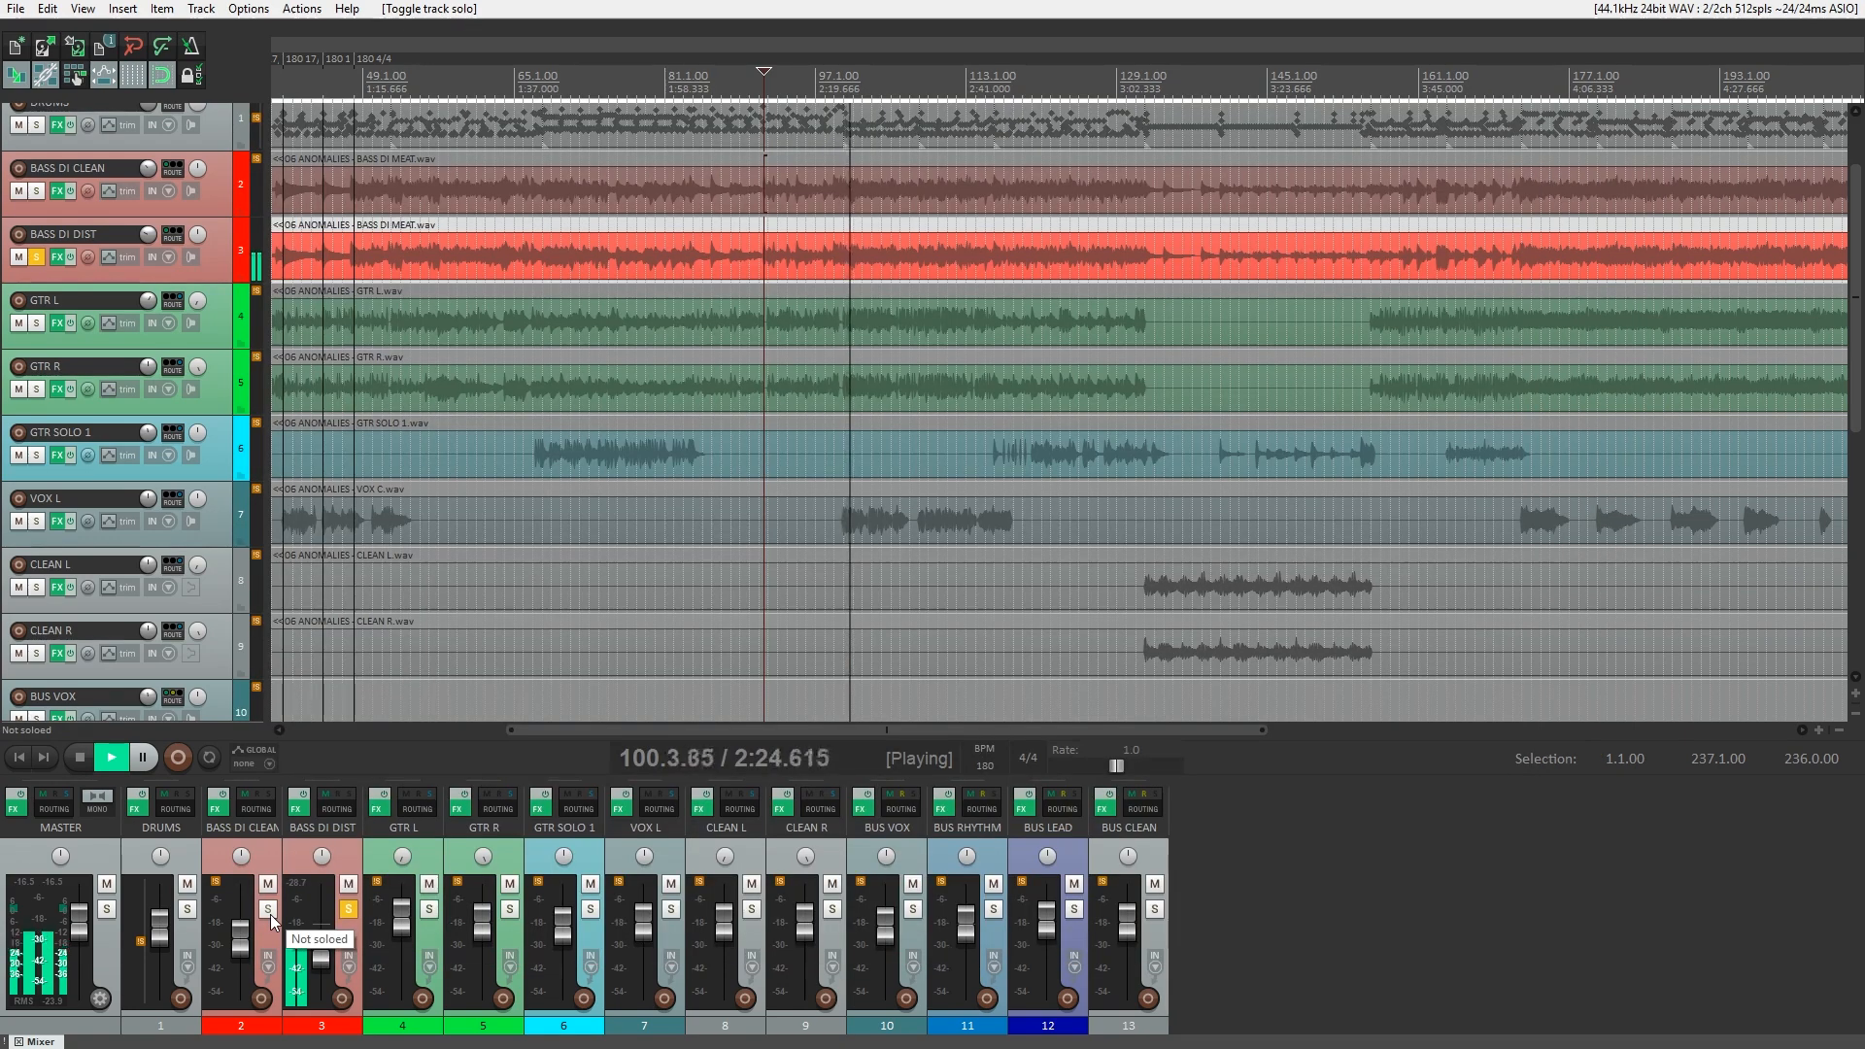
{"action": "left_click", "coordinate": [268, 909]}
{"action": "left_click", "coordinate": [348, 911]}
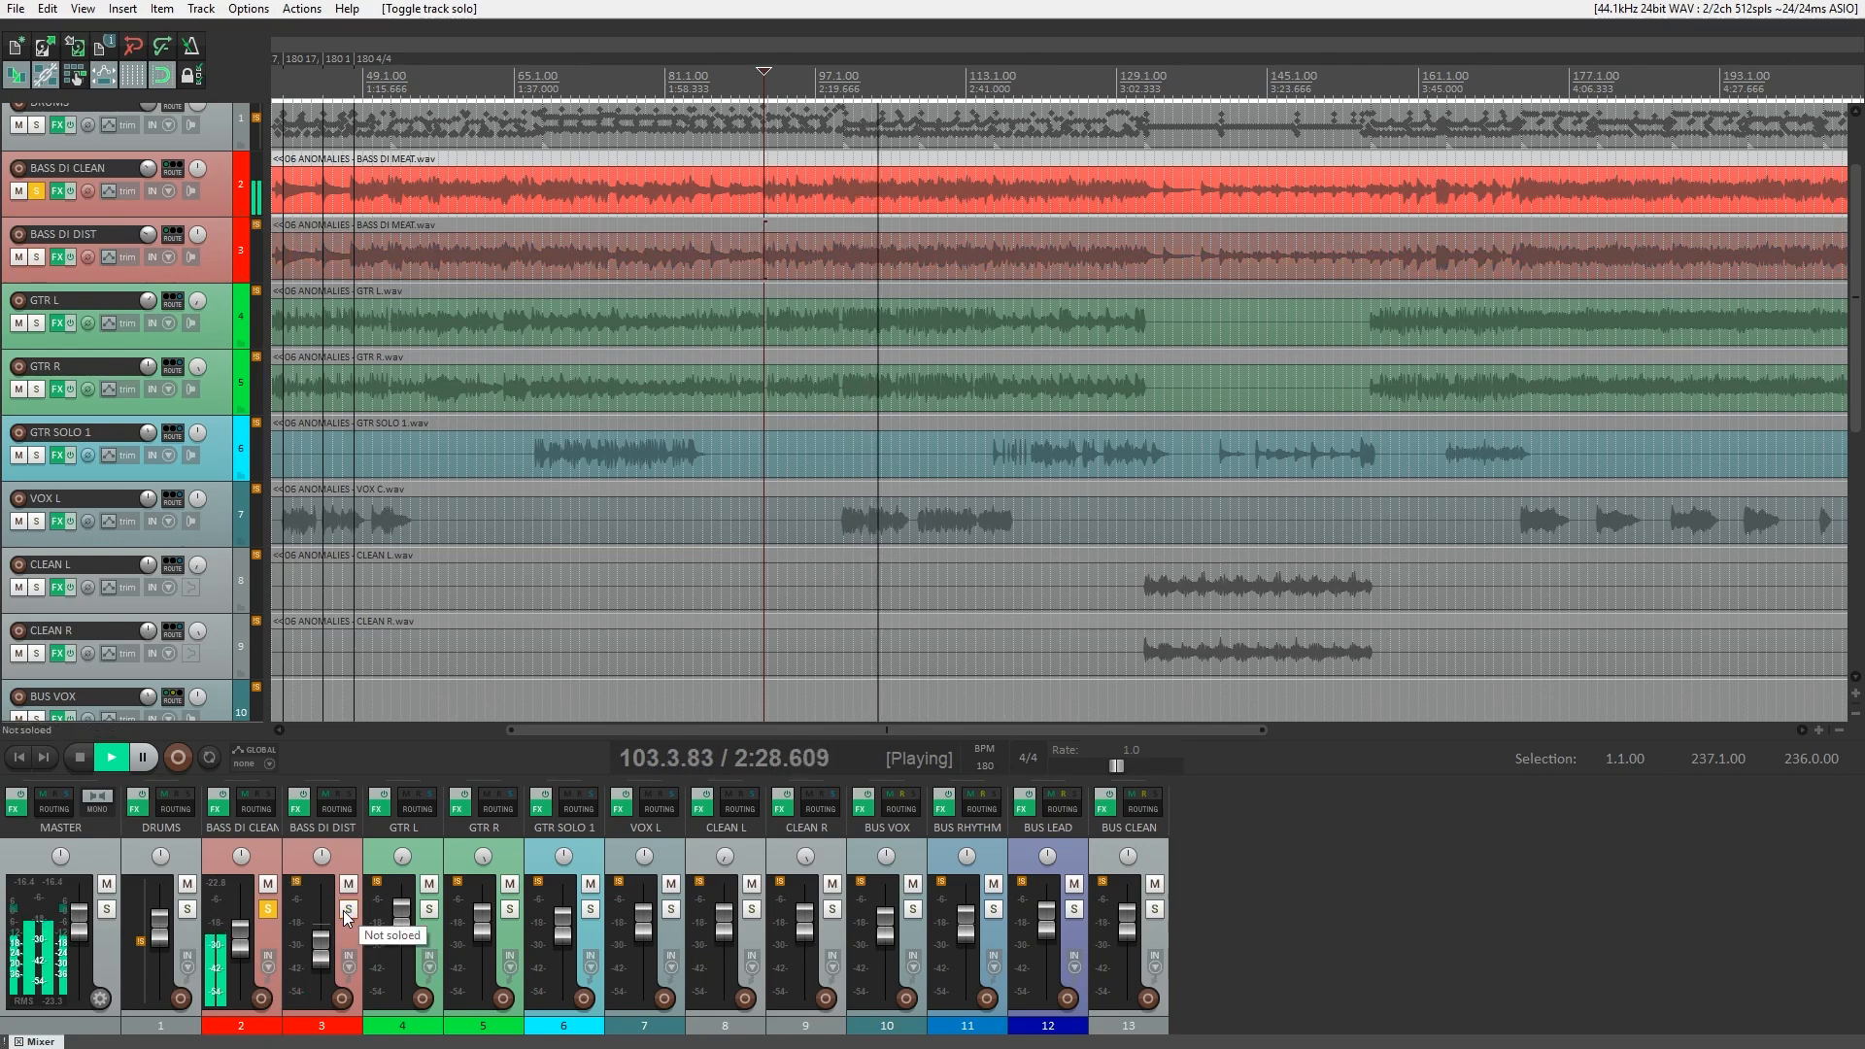
{"action": "left_click", "coordinate": [345, 912]}
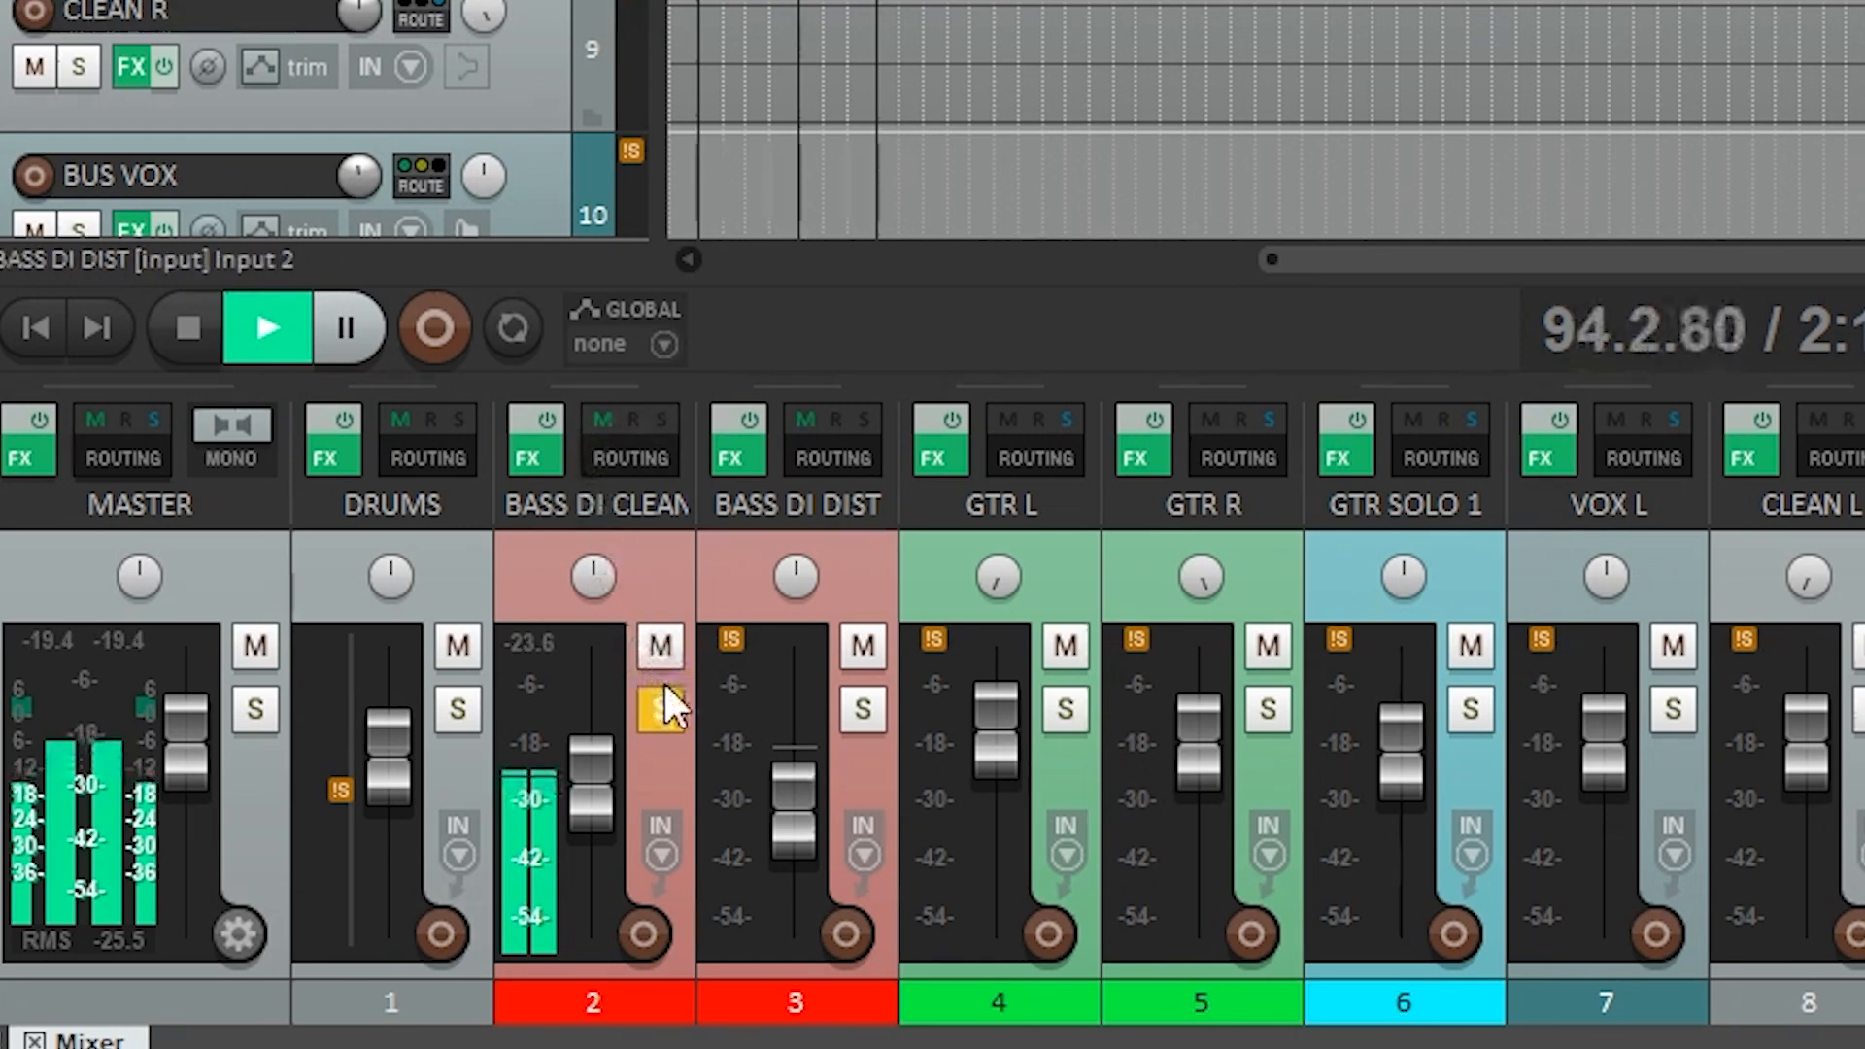
Add BASS DI DIST to the solo, isolate it by unsoloing BASS DI CLEAN, and return to BASS DI CLEAN alone.
{"action": "left_click", "coordinate": [863, 707]}
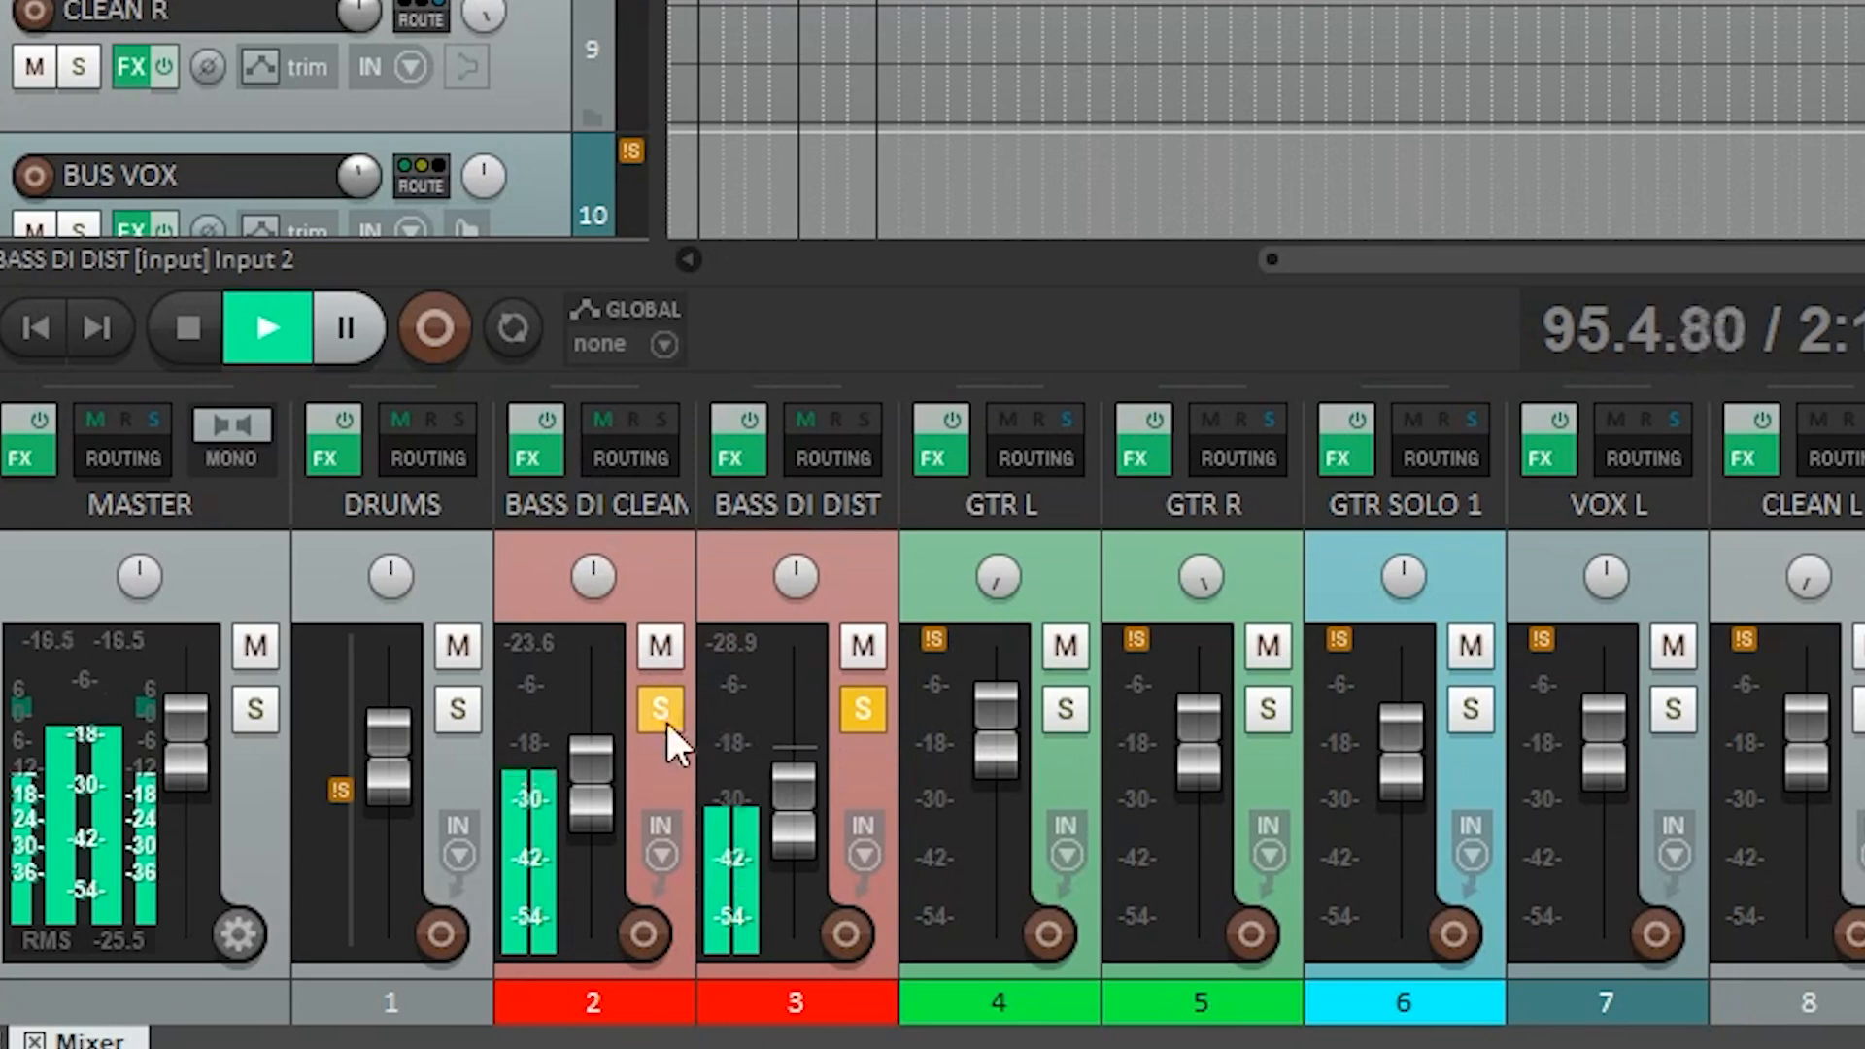
{"action": "left_click", "coordinate": [666, 722]}
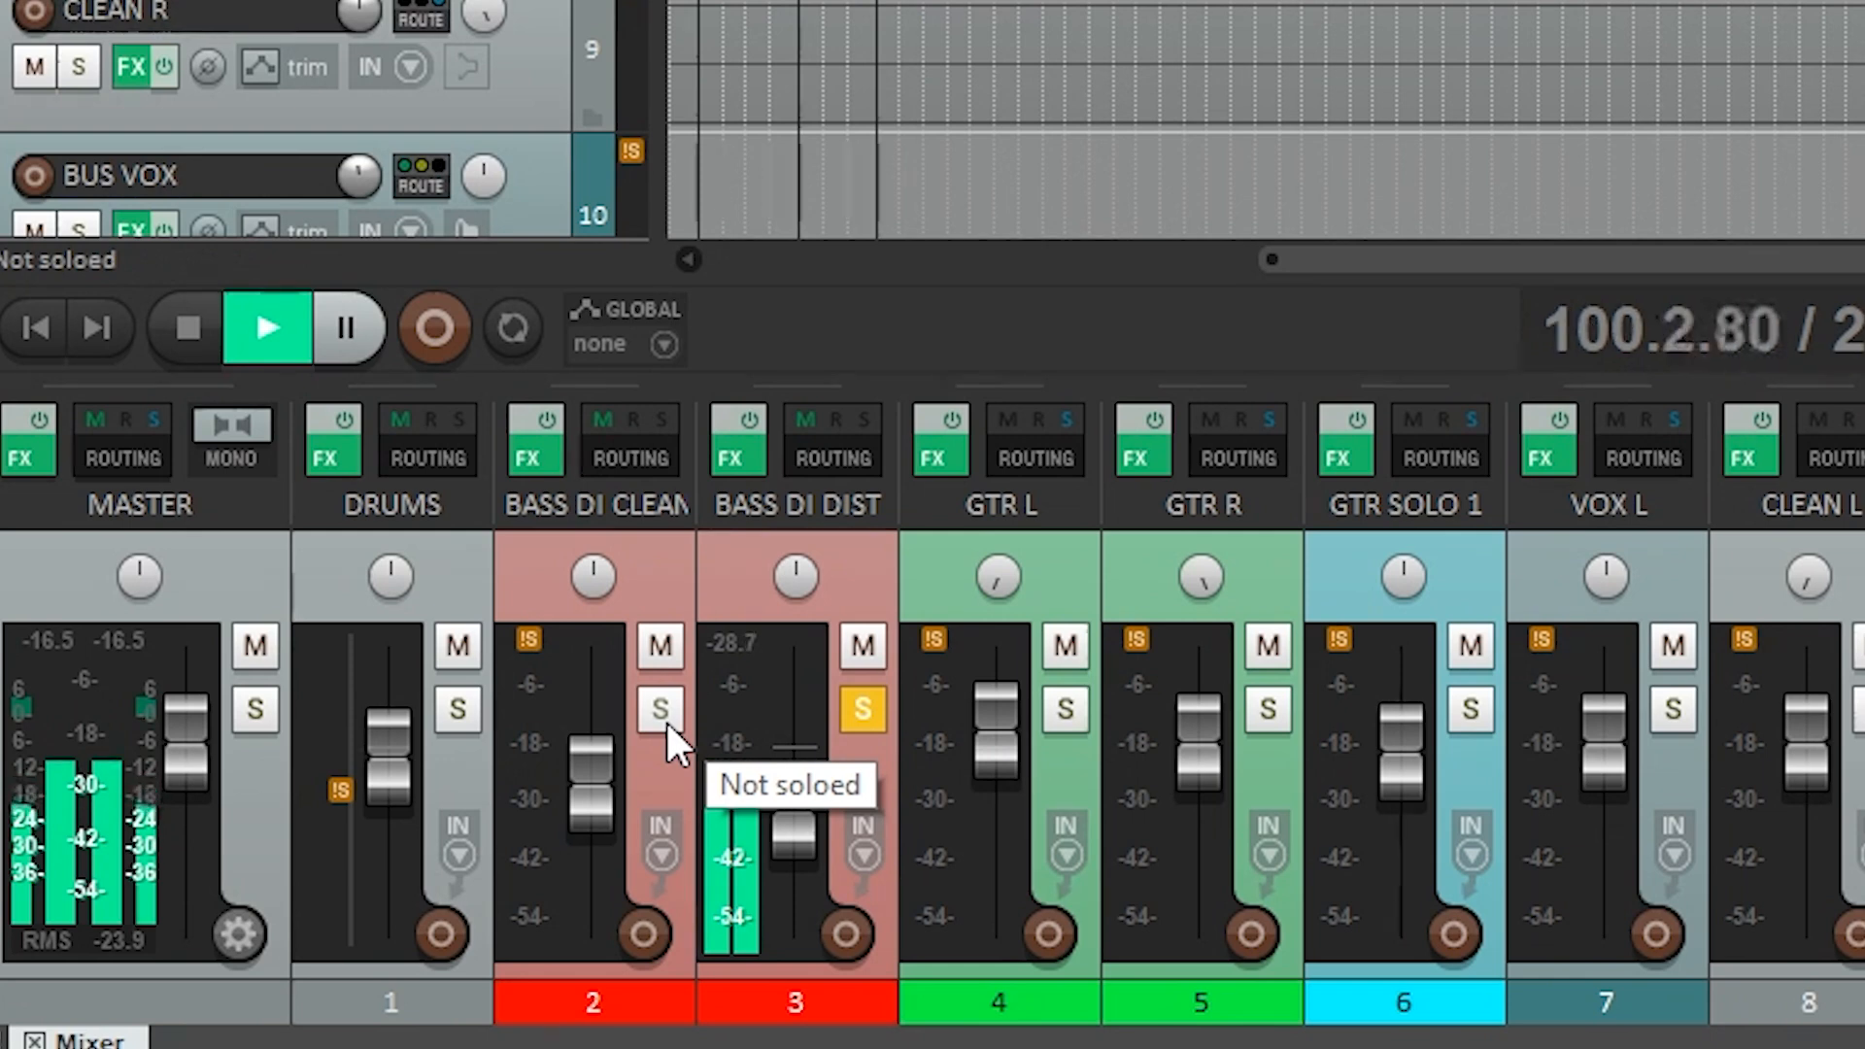
{"action": "left_click", "coordinate": [666, 720]}
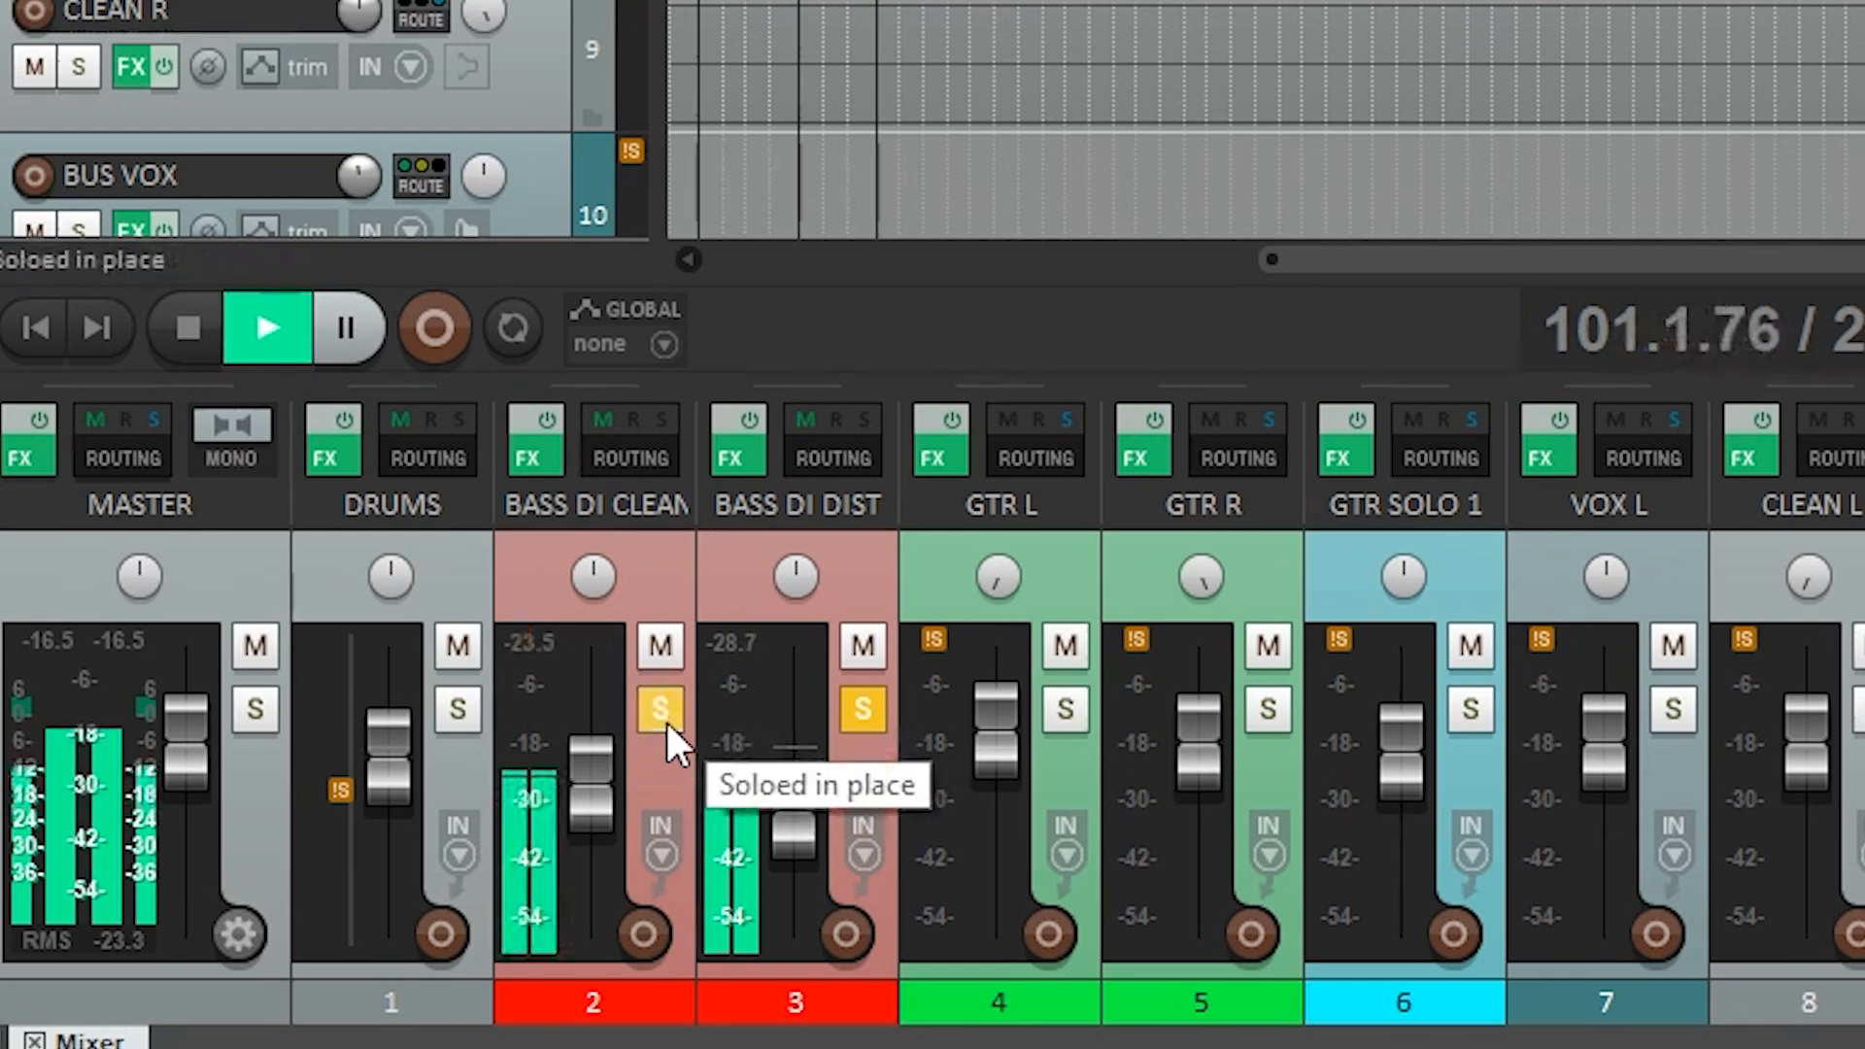
{"action": "left_click", "coordinate": [847, 717]}
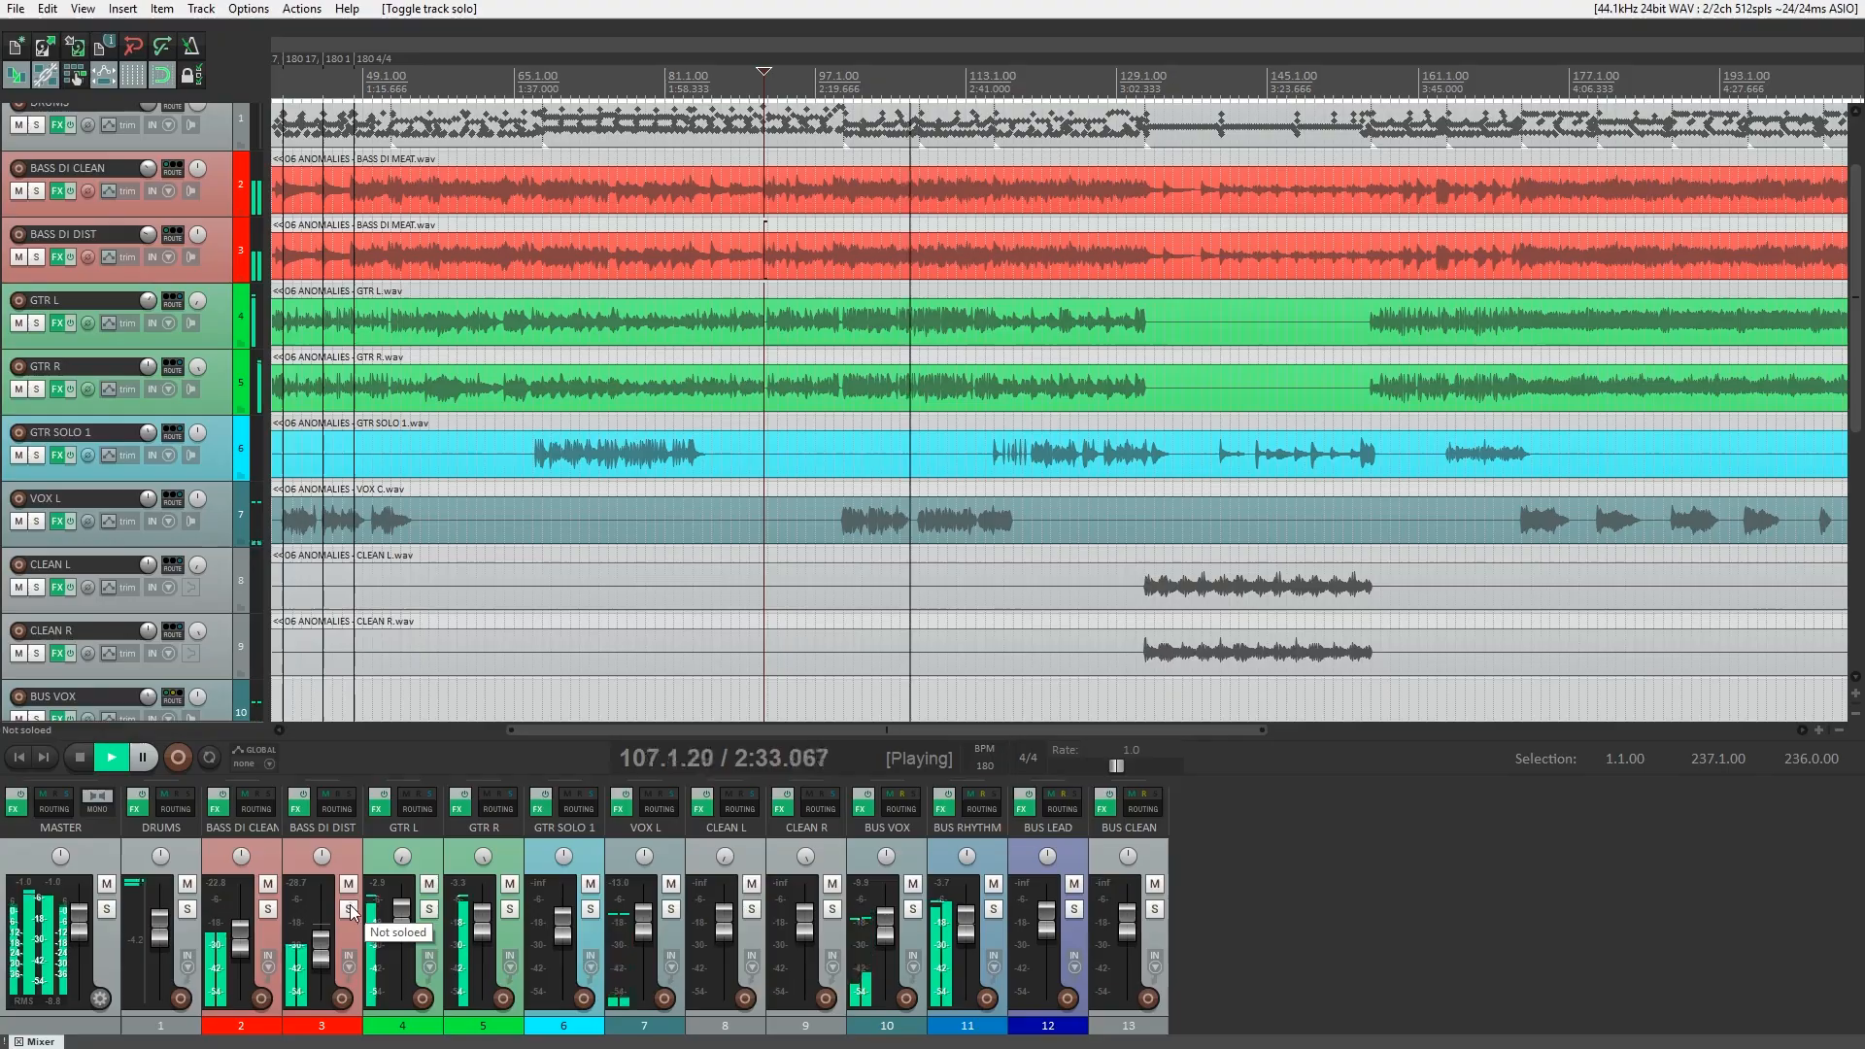
Mute BASS DI DIST and BASS DI CLEAN in the full mix and unmute both to hear the bass's contribution.
{"action": "left_click", "coordinate": [349, 884]}
{"action": "left_click", "coordinate": [268, 883]}
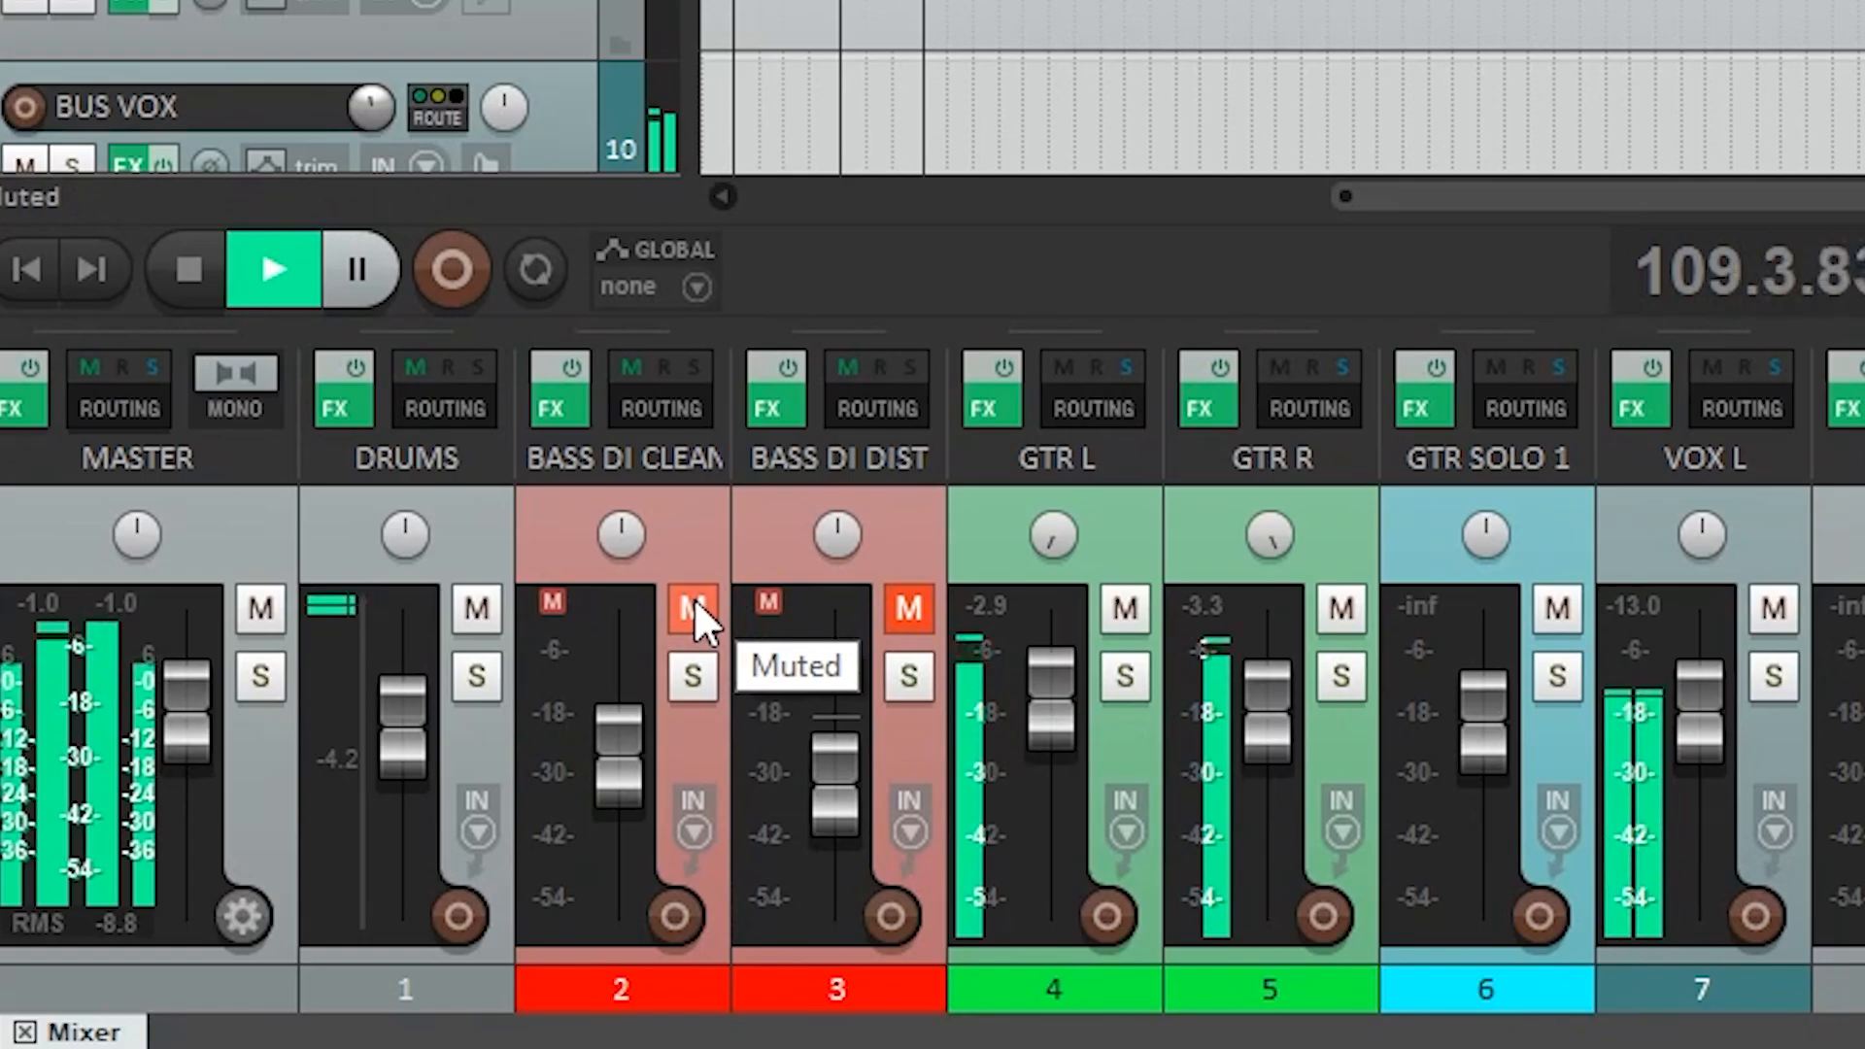
{"action": "left_click", "coordinate": [695, 606]}
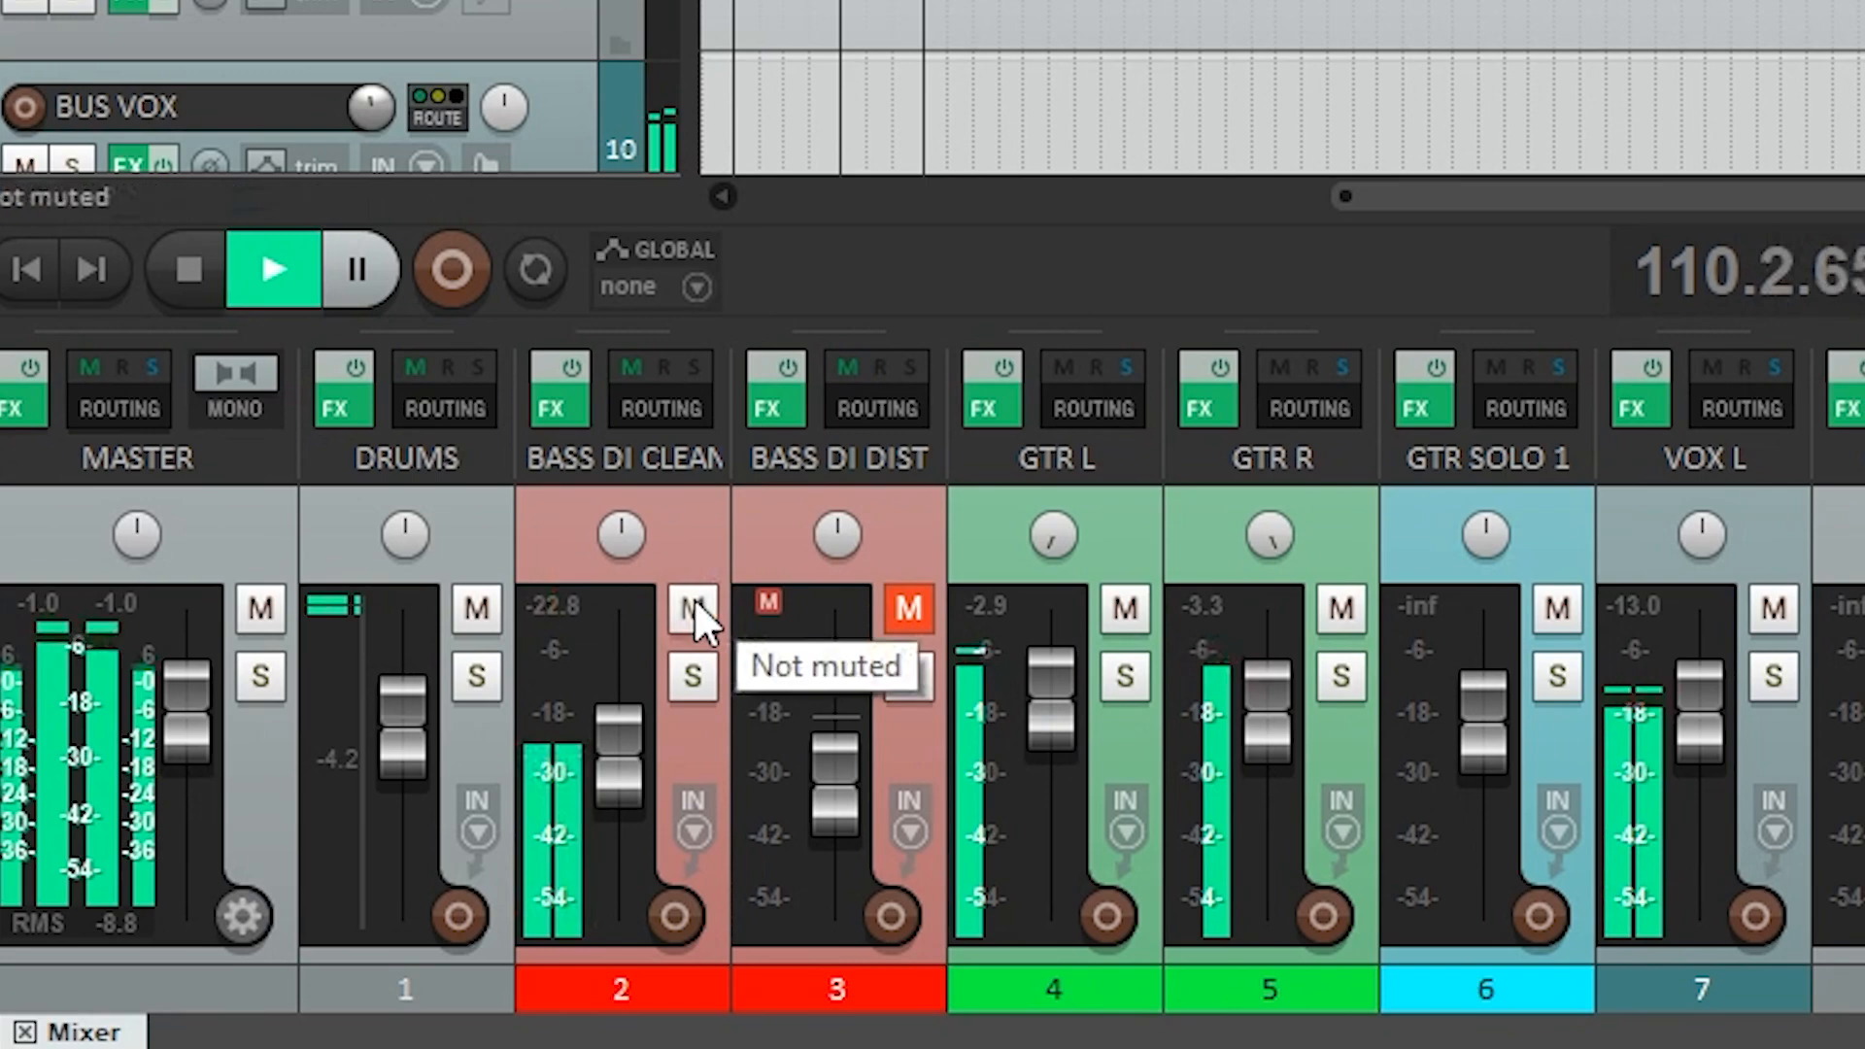
{"action": "left_click", "coordinate": [904, 612]}
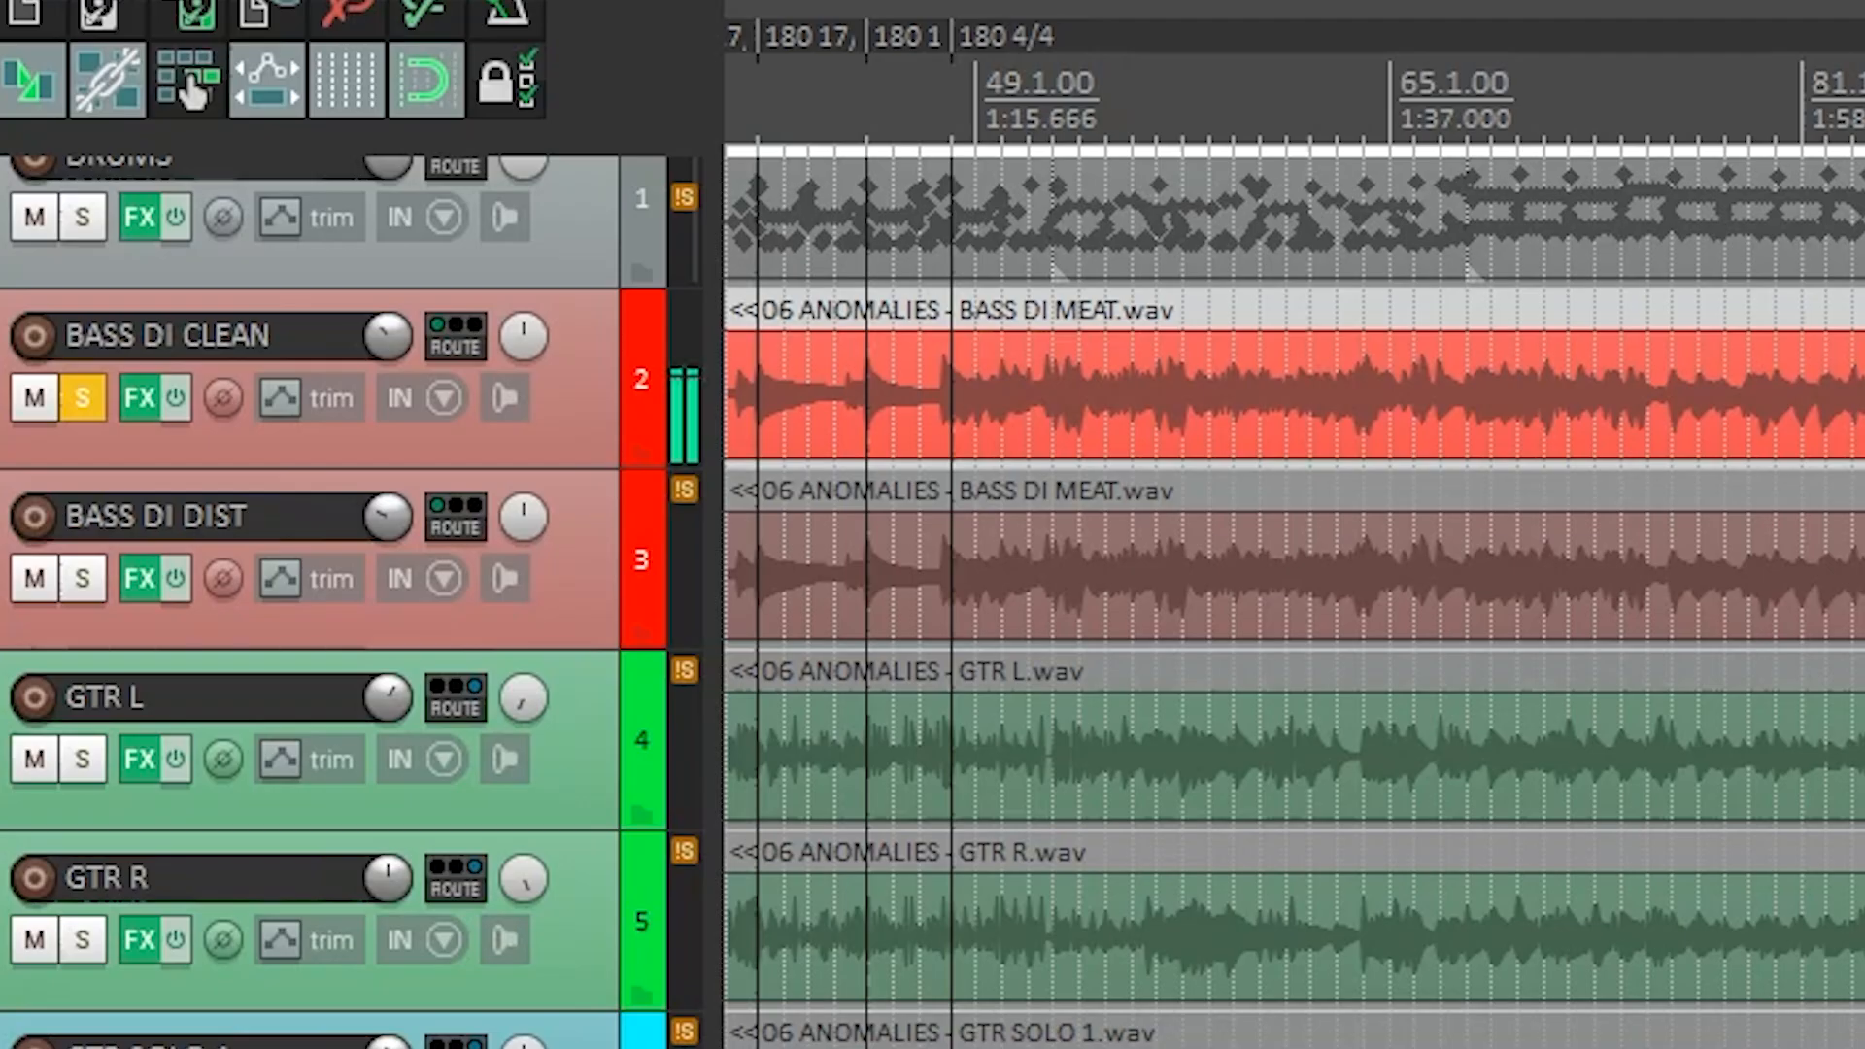
Listen to both soloed bass tracks, BASS DI DIST by itself, and BASS DI CLEAN by itself.
{"action": "left_click", "coordinate": [83, 579]}
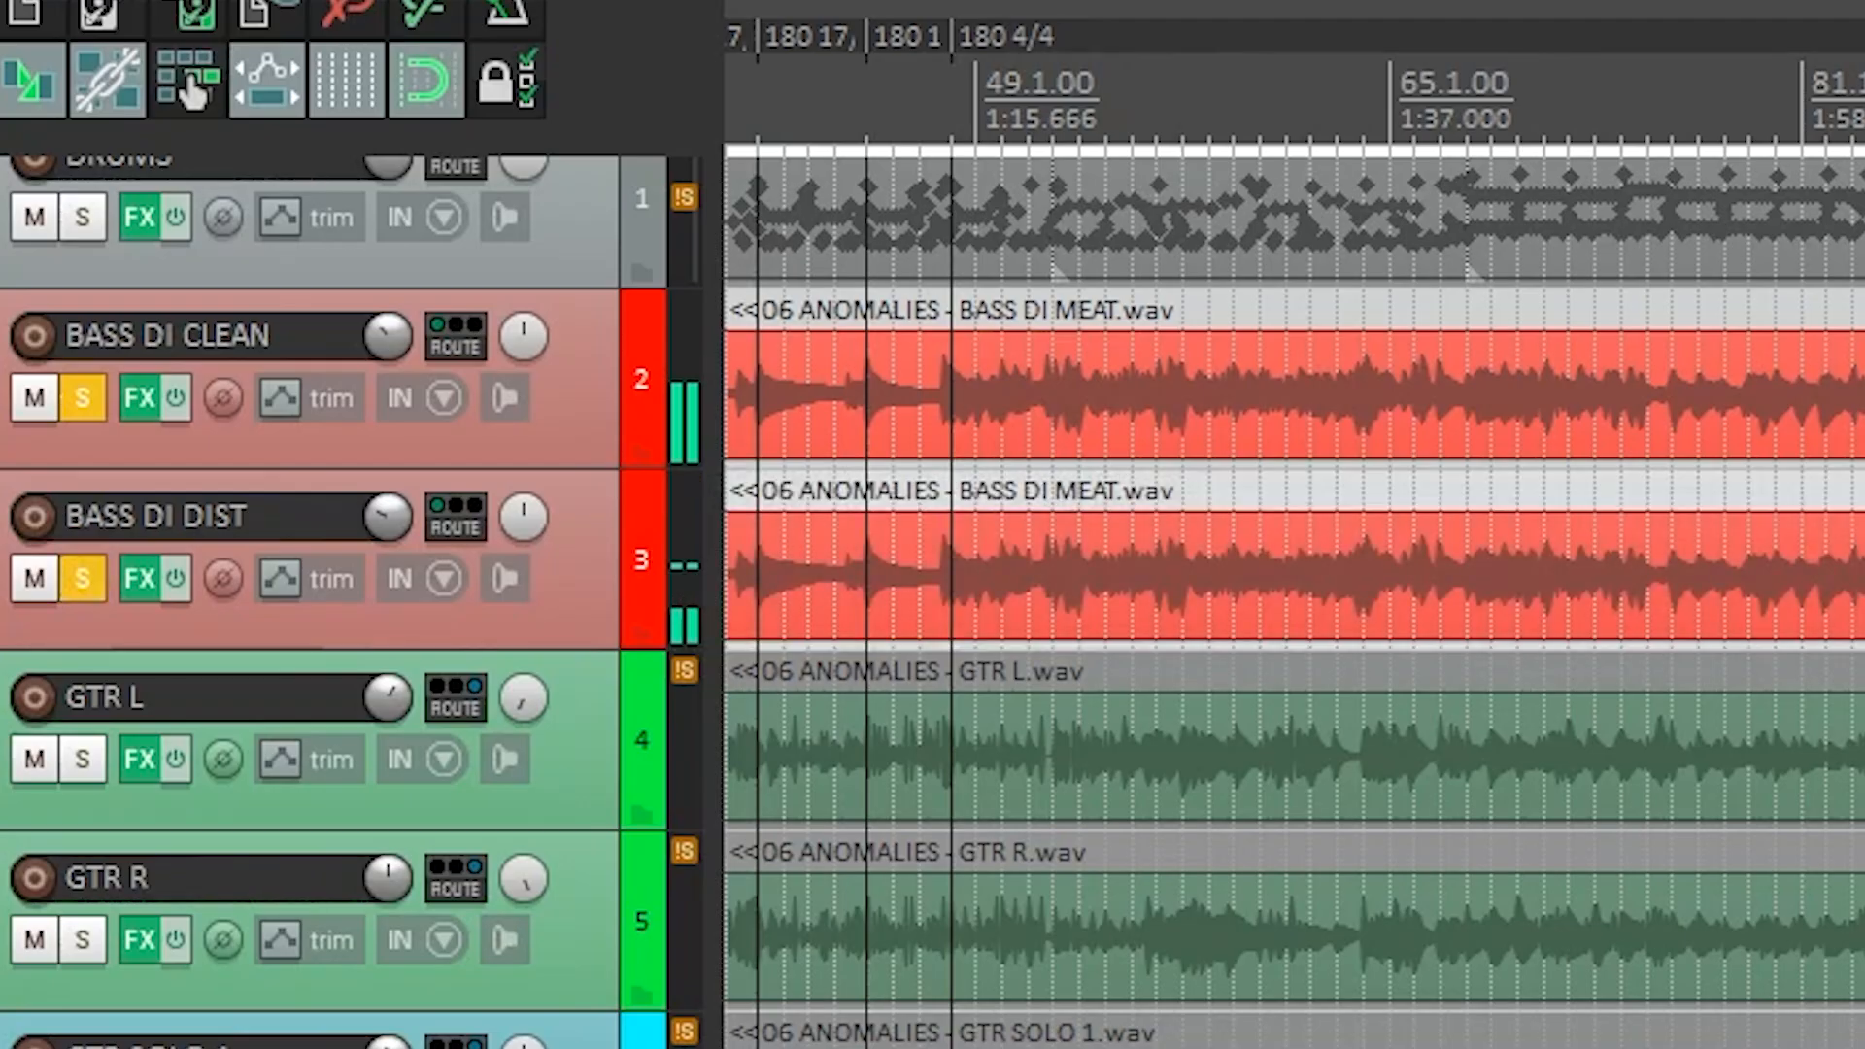
{"action": "left_click", "coordinate": [83, 399]}
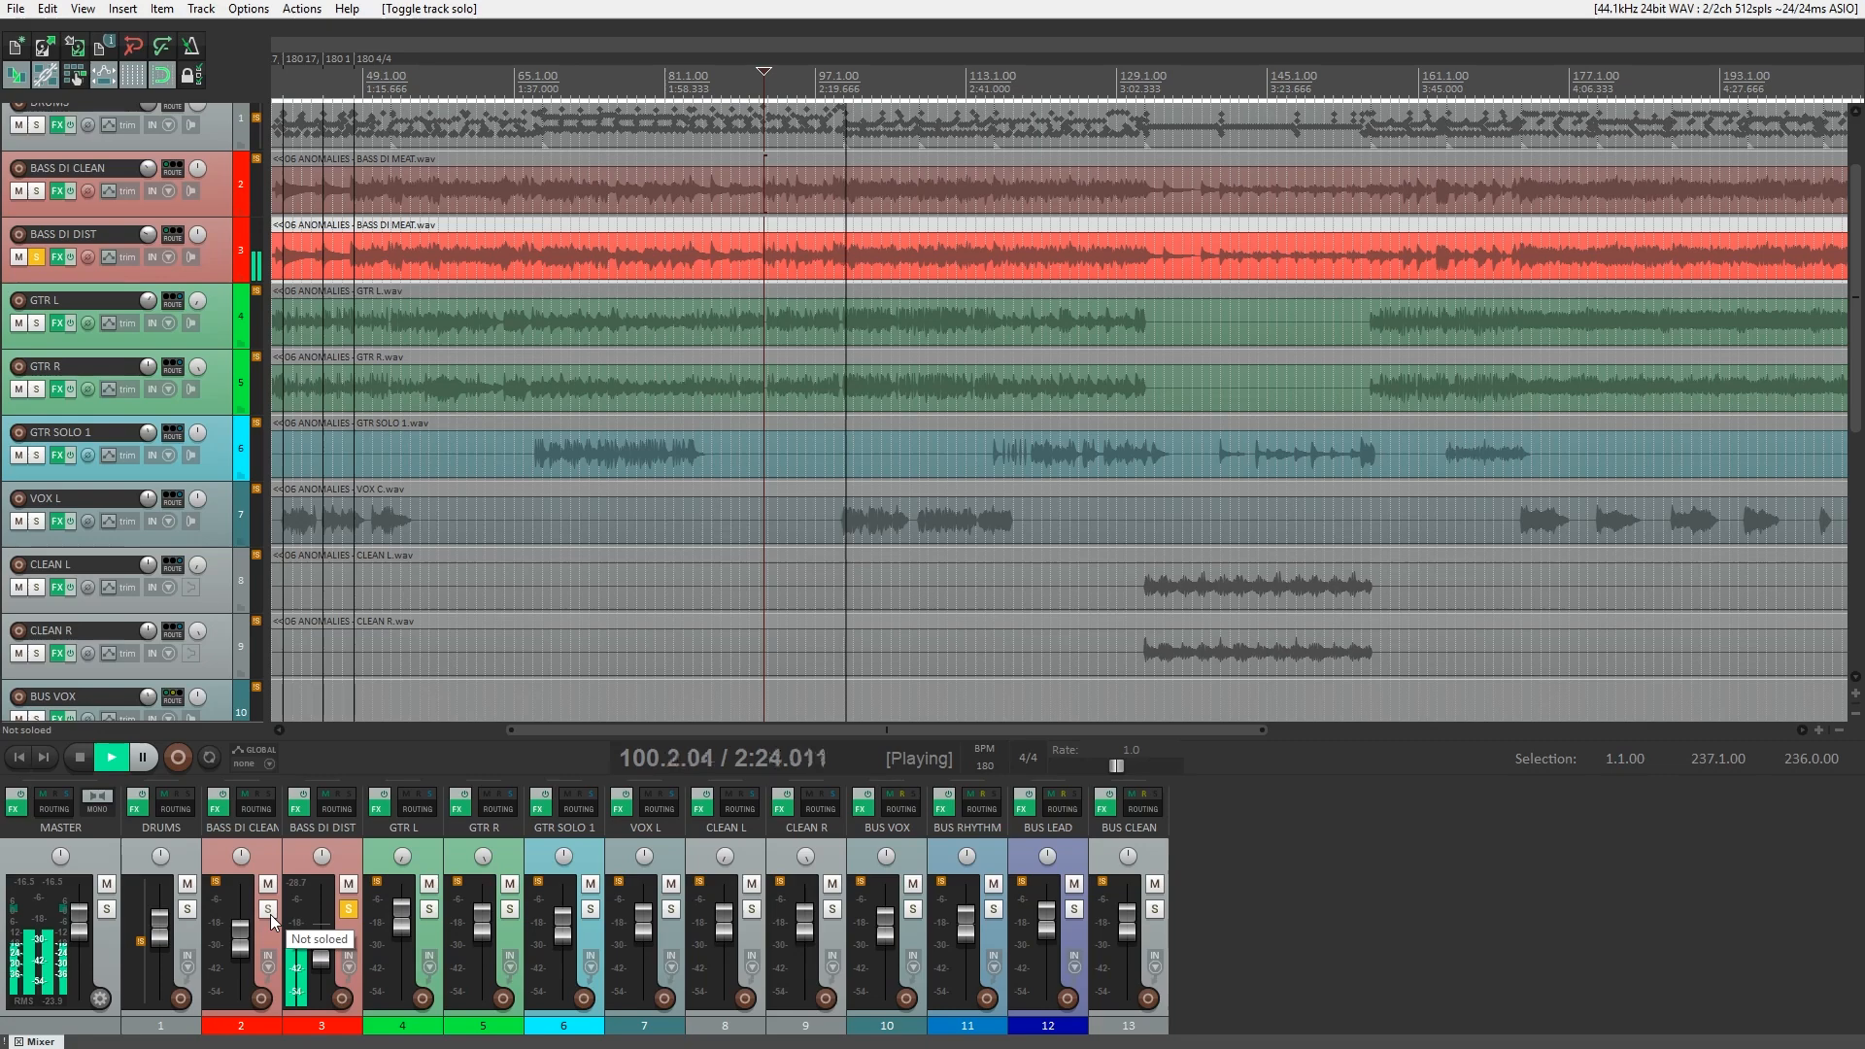
{"action": "left_click", "coordinate": [269, 910]}
{"action": "left_click", "coordinate": [348, 911]}
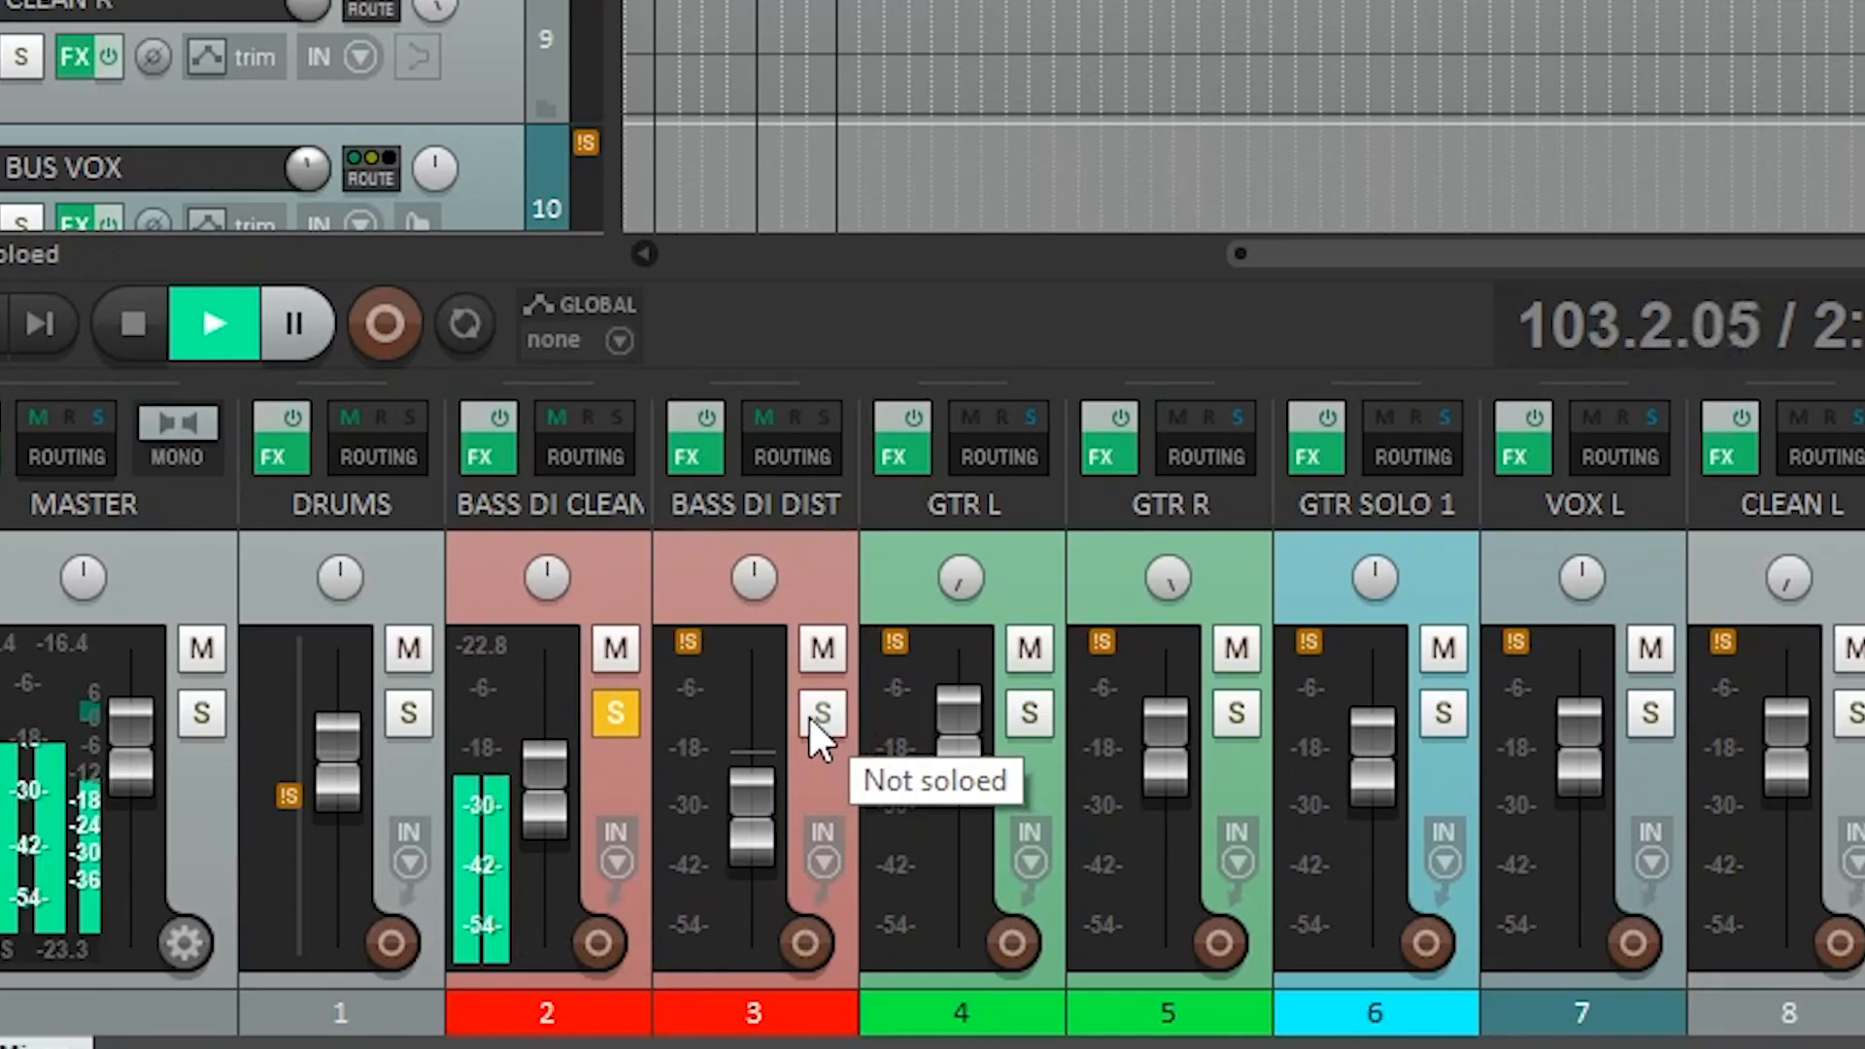
Solo both bass tracks together, clear their solos to hear the full mix, and mute both of them.
{"action": "left_click", "coordinate": [821, 714]}
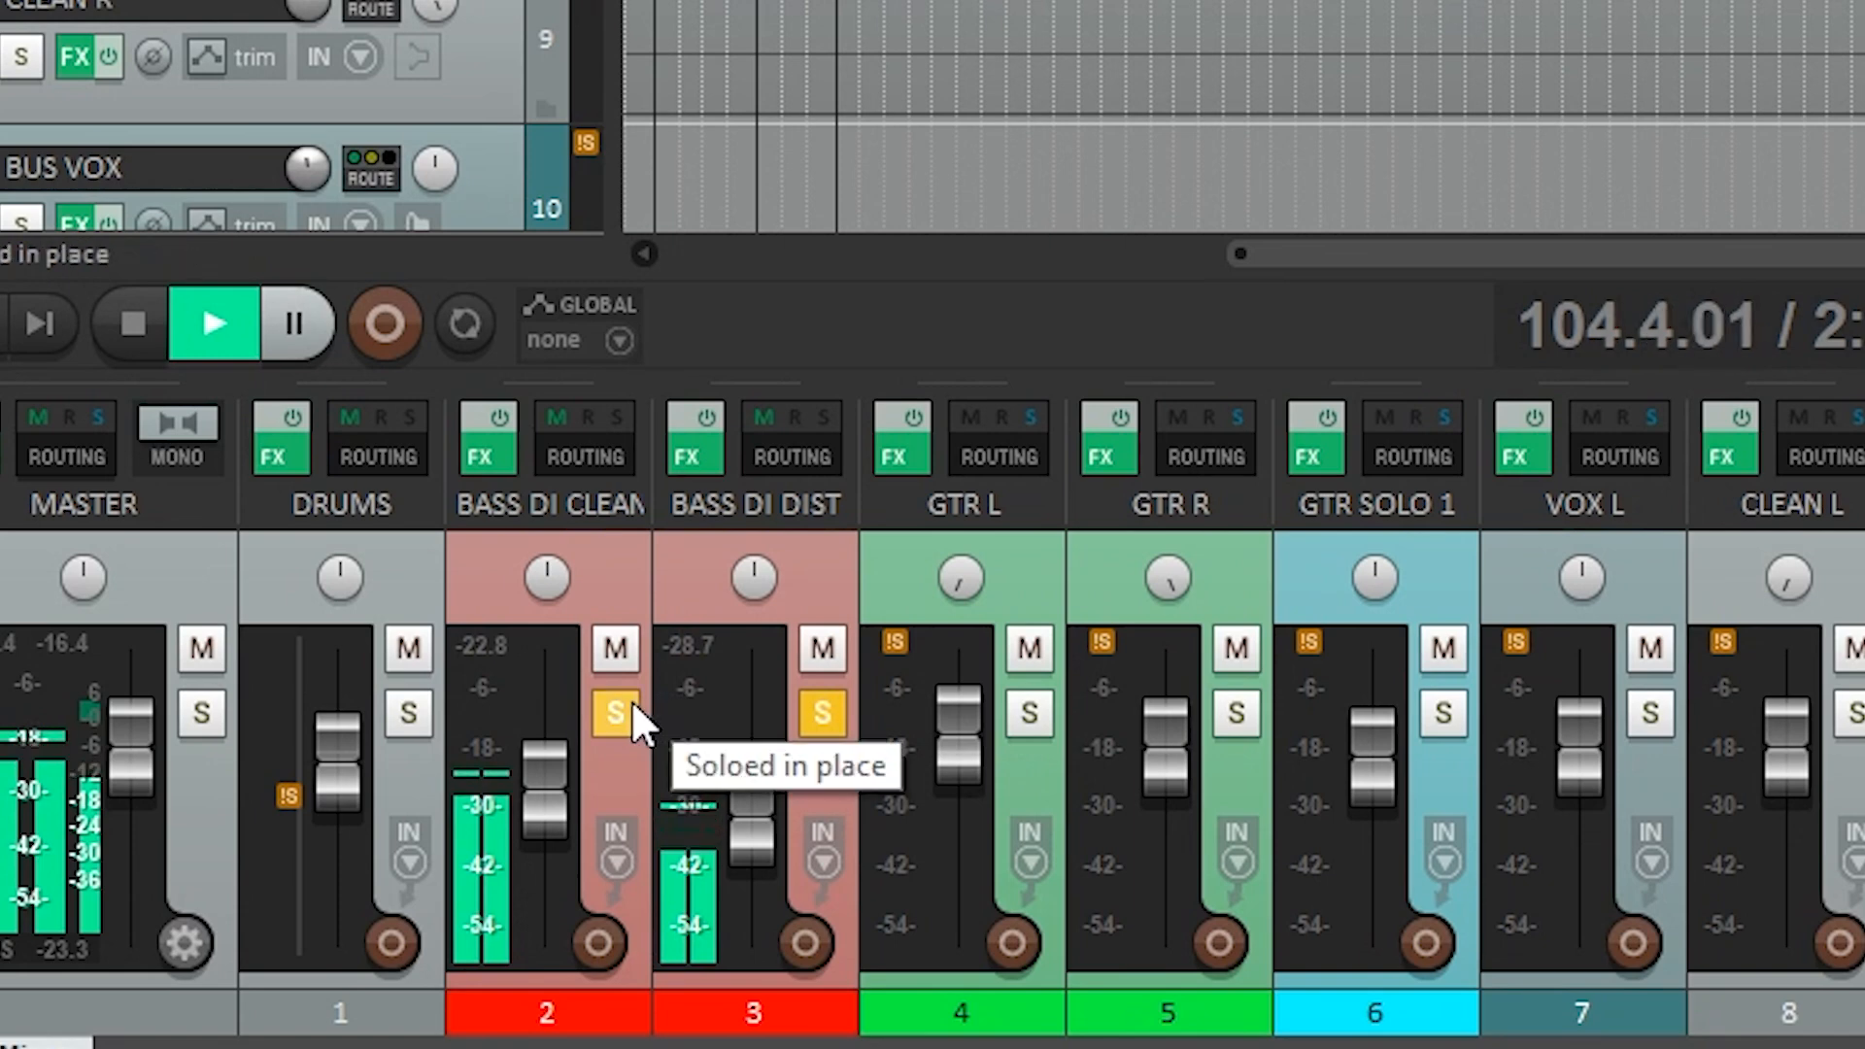
{"action": "left_click", "coordinate": [631, 702]}
{"action": "left_click", "coordinate": [822, 709]}
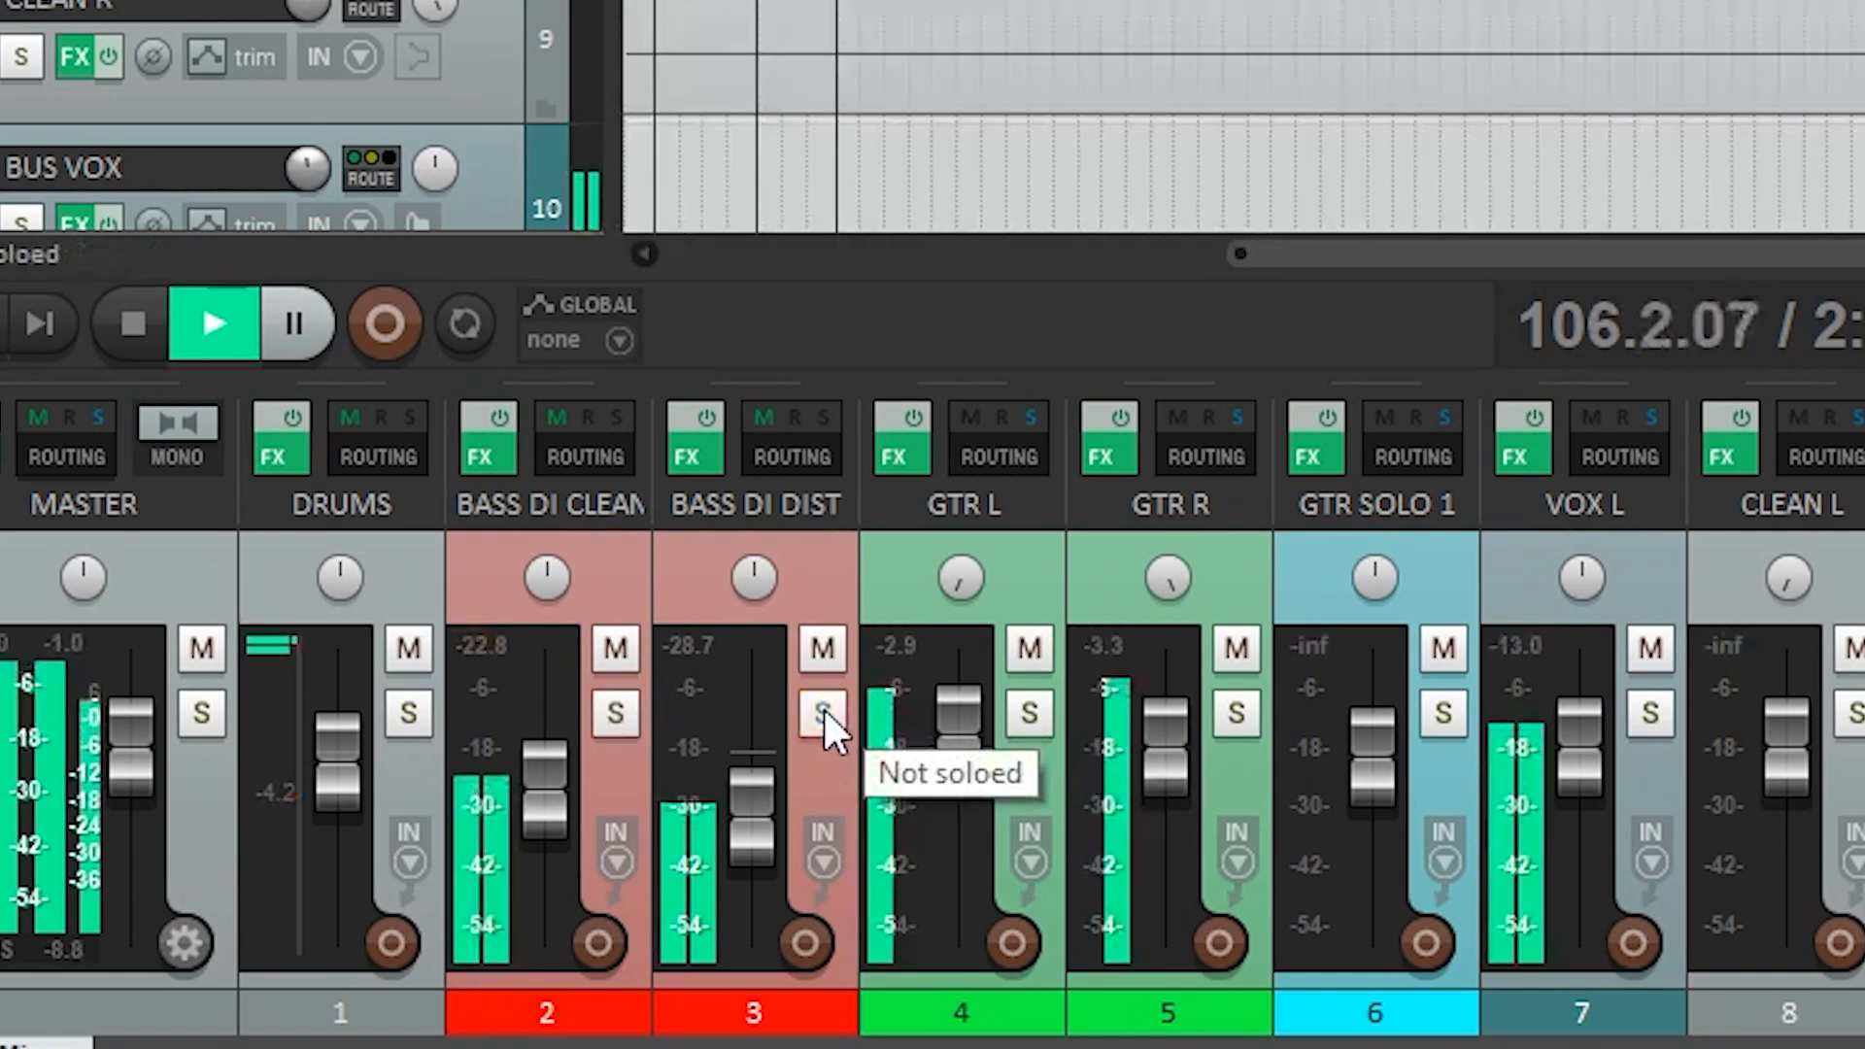
{"action": "left_click", "coordinate": [823, 648]}
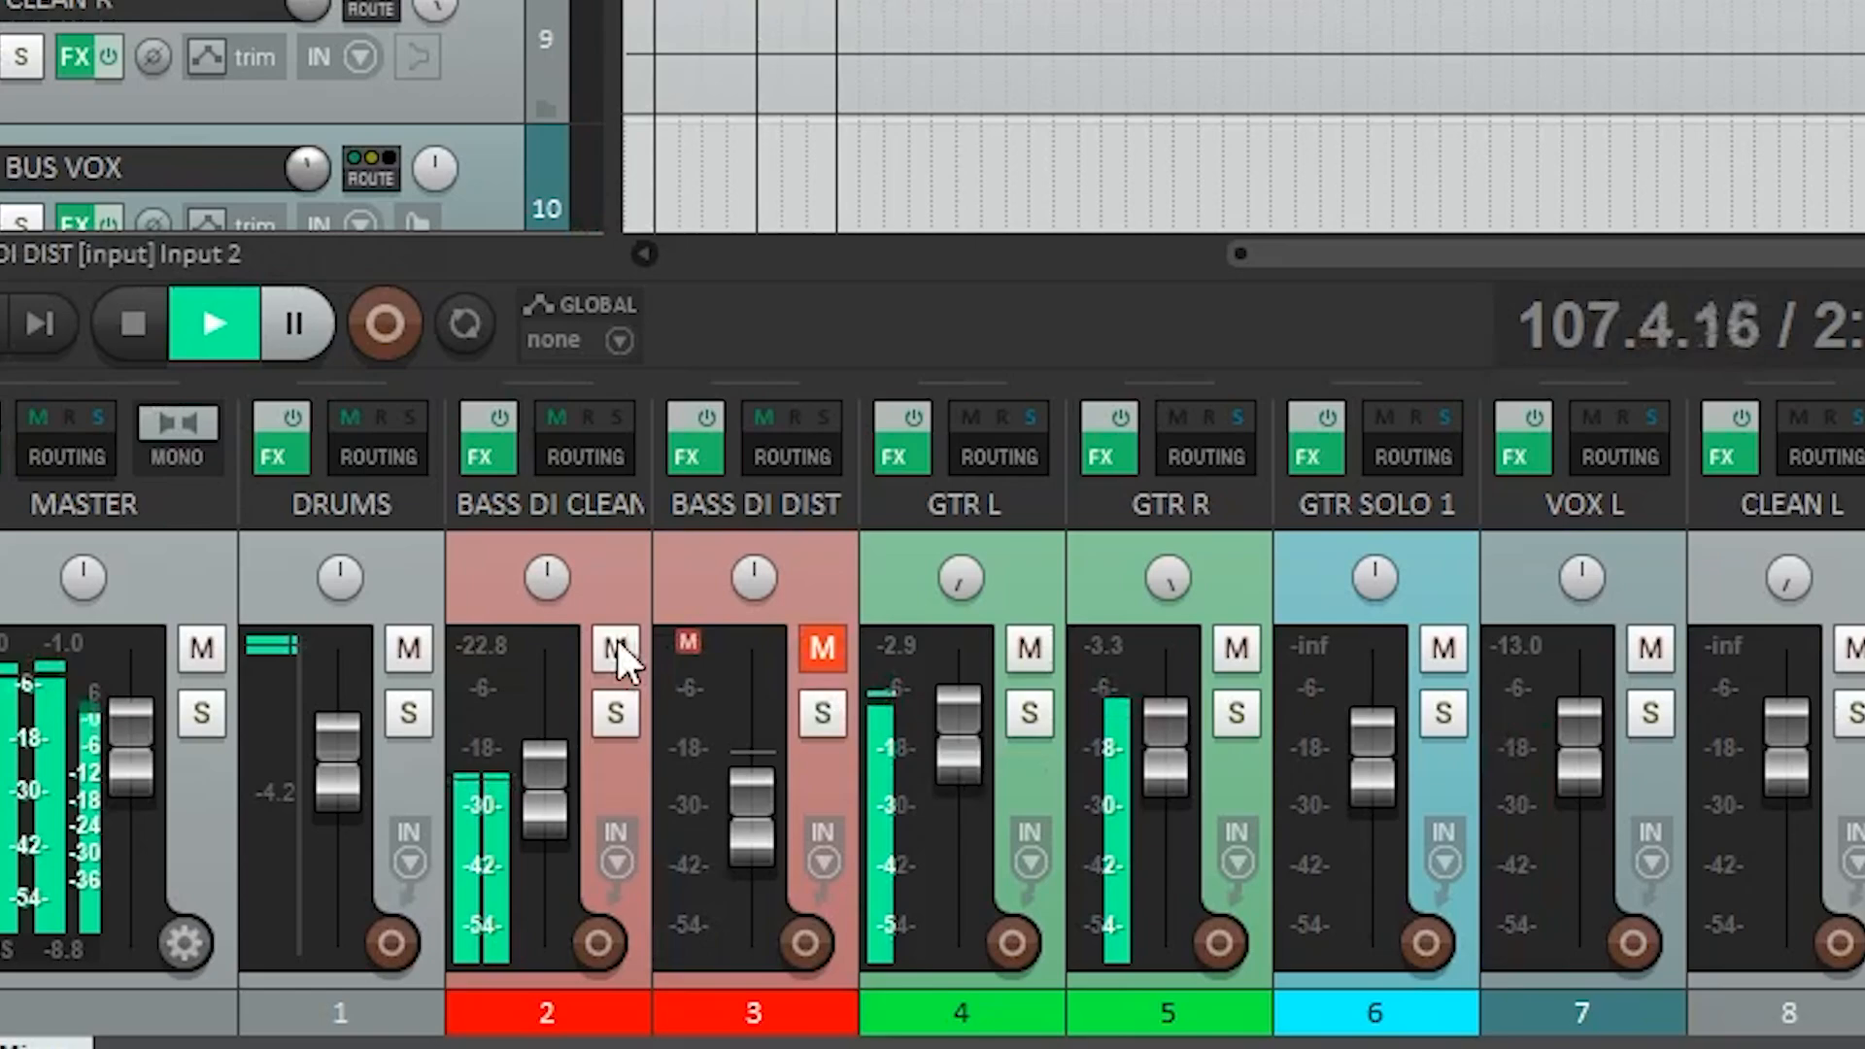
{"action": "left_click", "coordinate": [616, 649]}
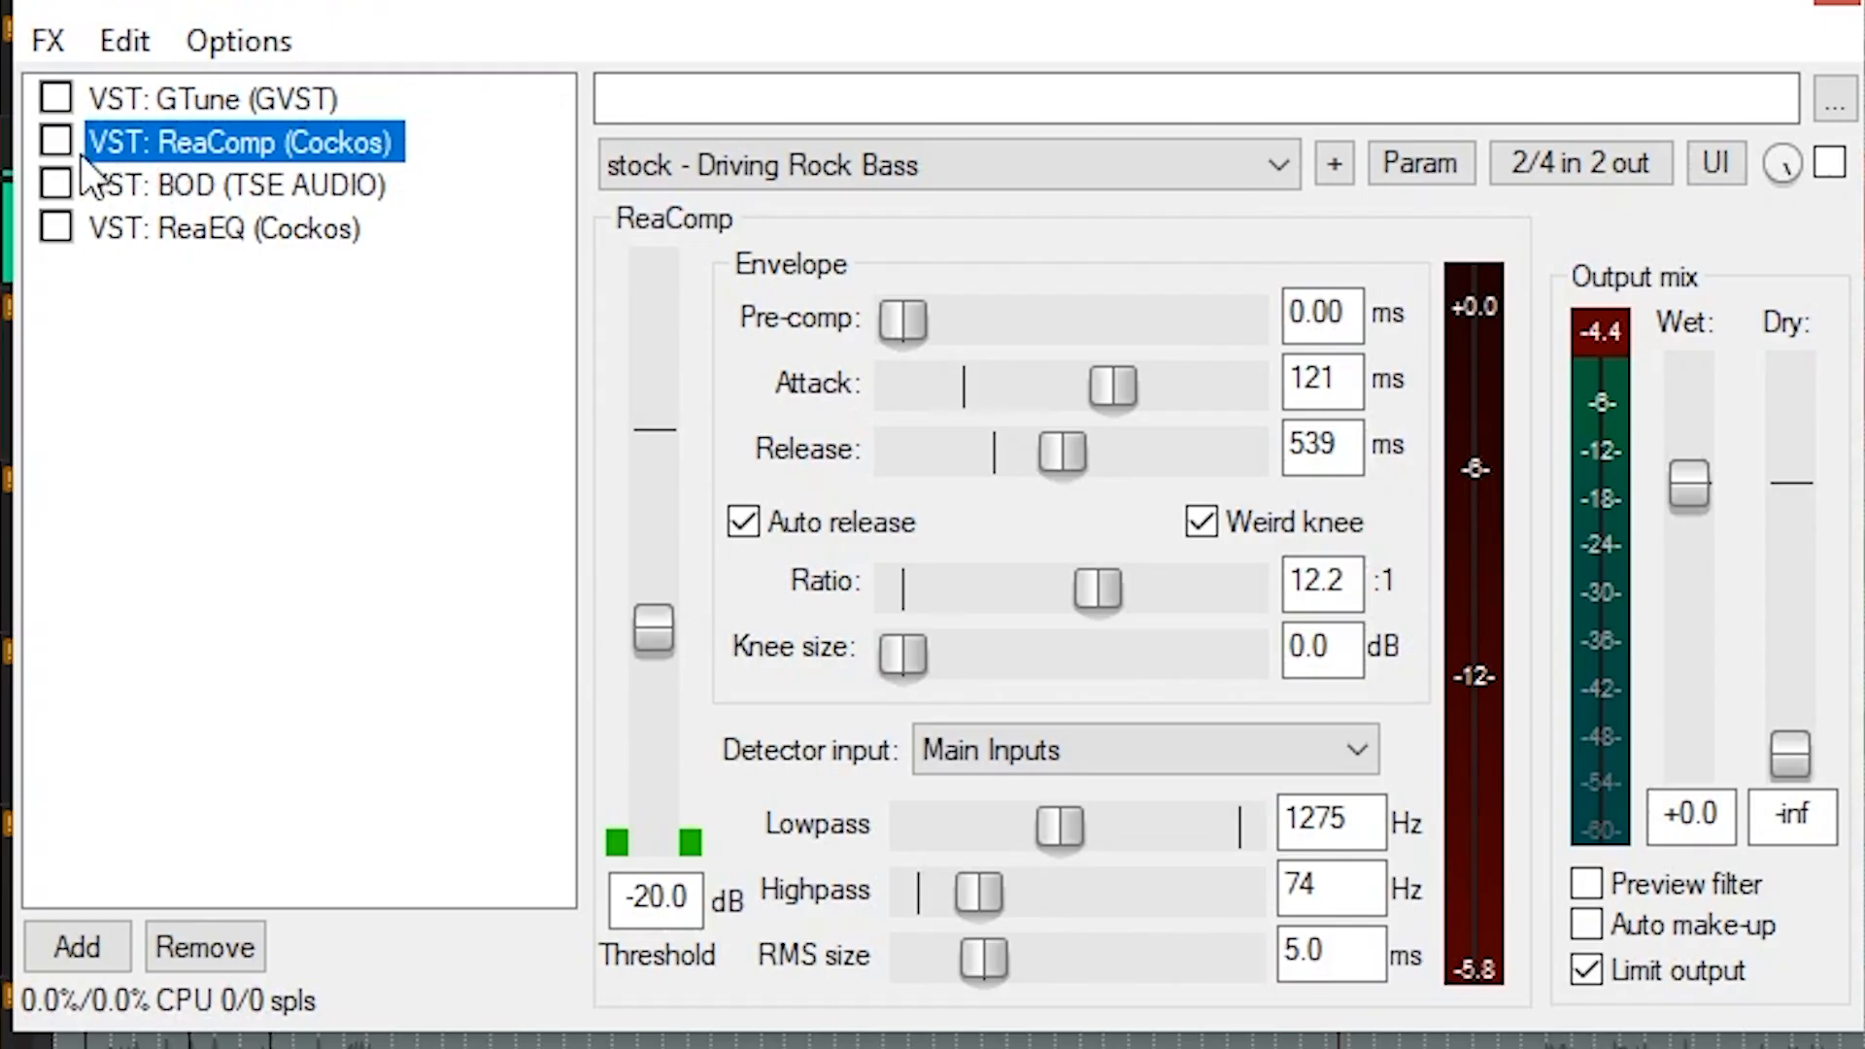
Enable ReaComp on BASS DI CLEAN, show its ReaEQ with the high-pass curve, and enable it while listening.
{"action": "left_click", "coordinate": [60, 140]}
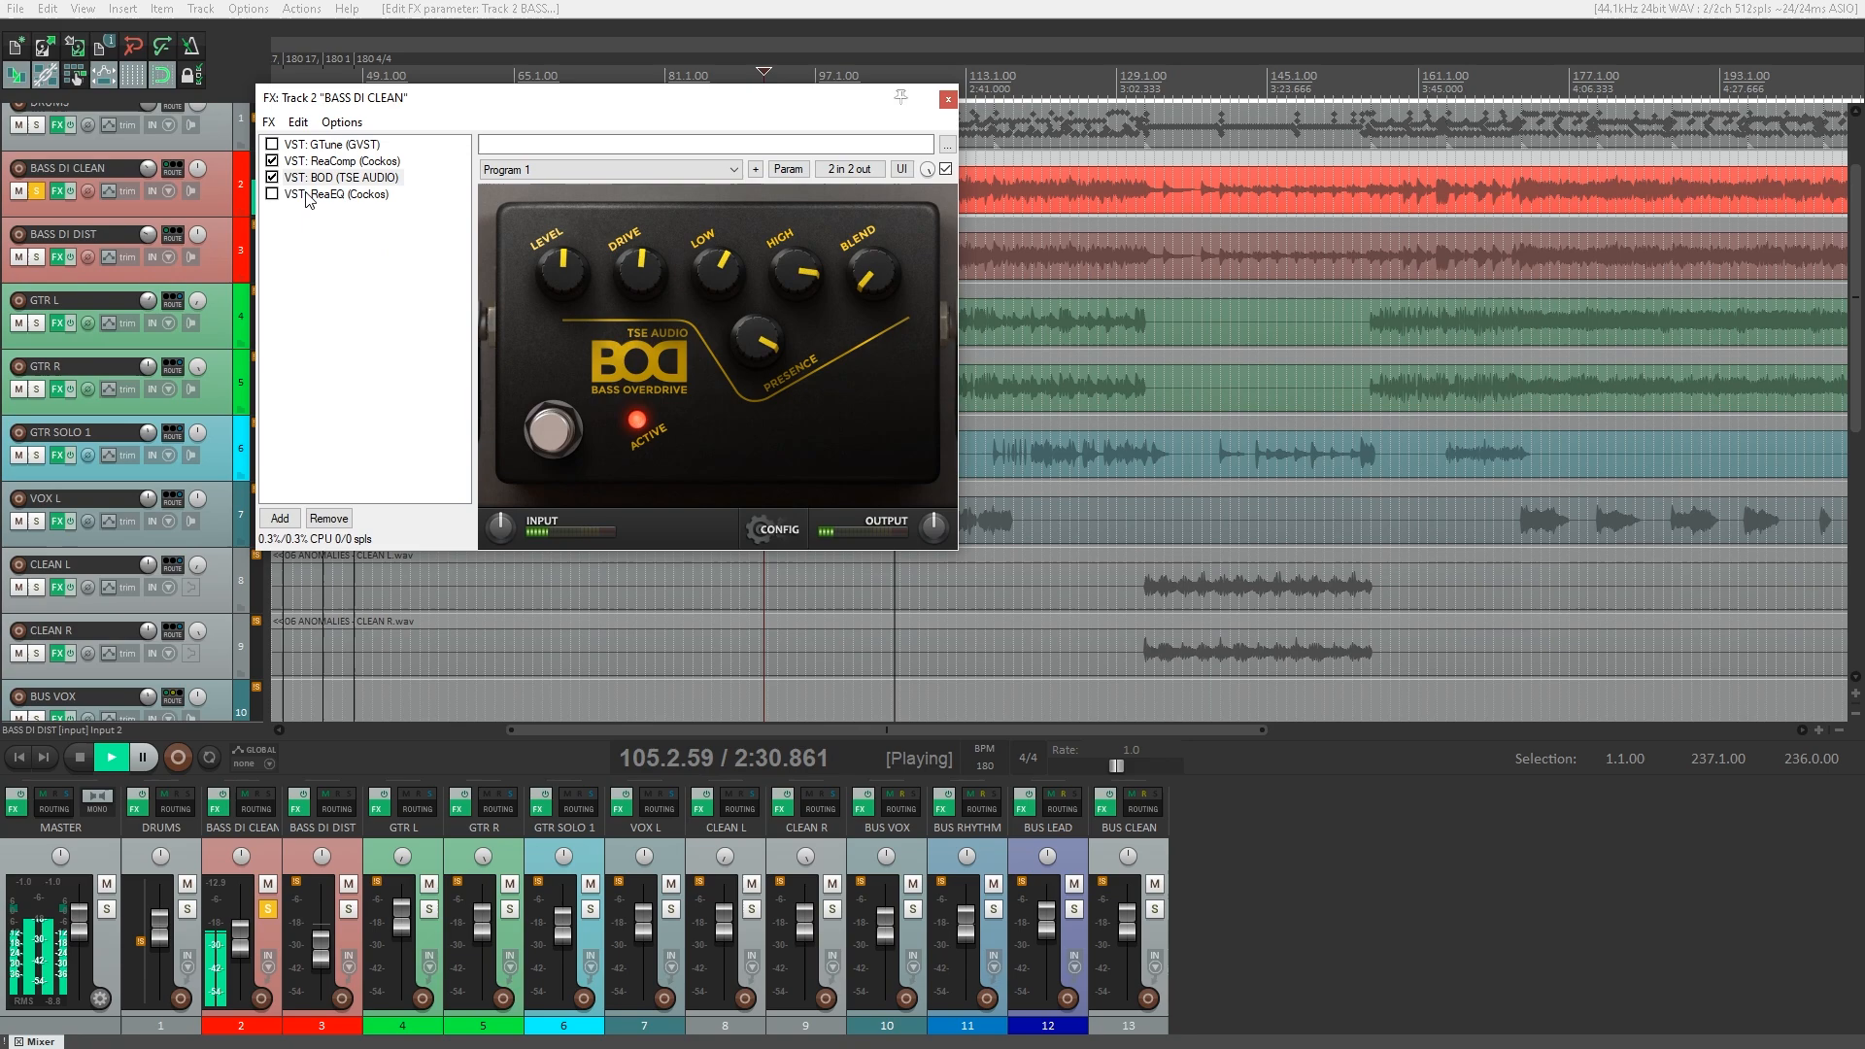
{"action": "left_click", "coordinate": [330, 197]}
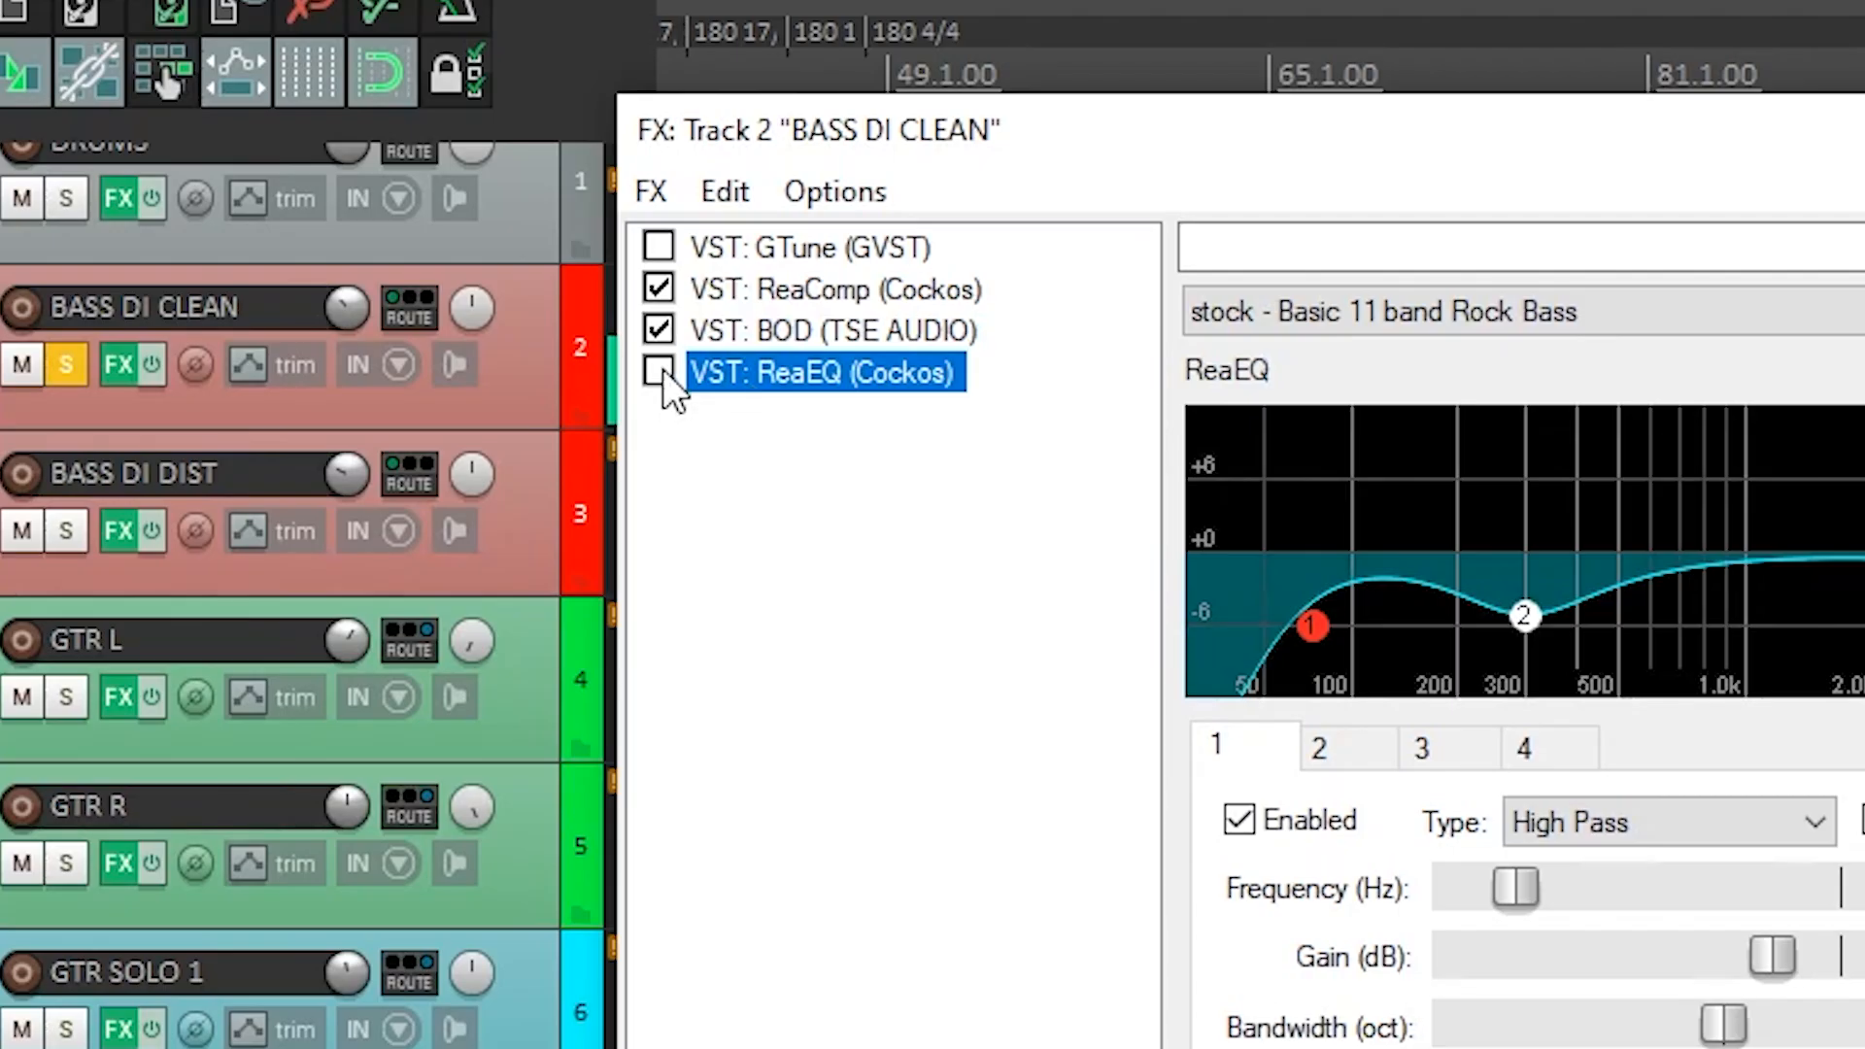
{"action": "left_click", "coordinate": [659, 372]}
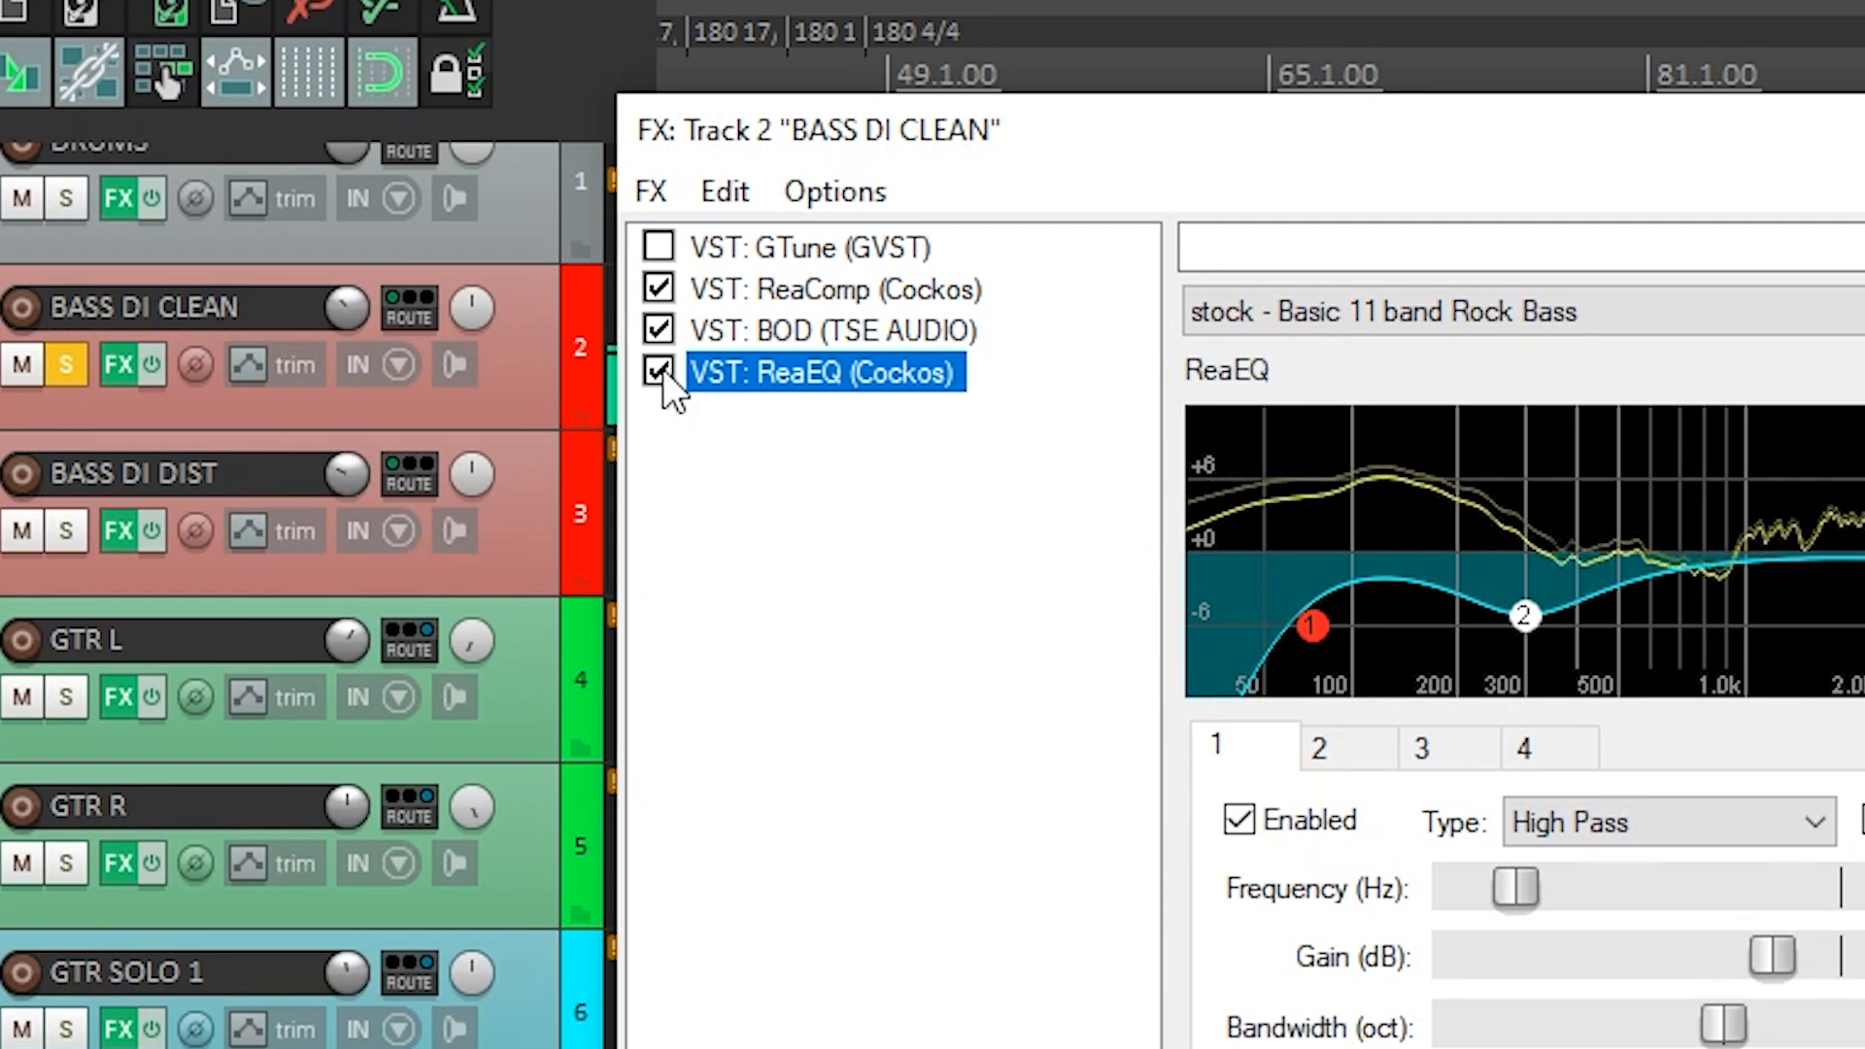
Bypass BOD on BASS DI CLEAN, toggle ReaEQ off and on to compare, and re-enable BOD.
{"action": "left_click", "coordinate": [659, 330]}
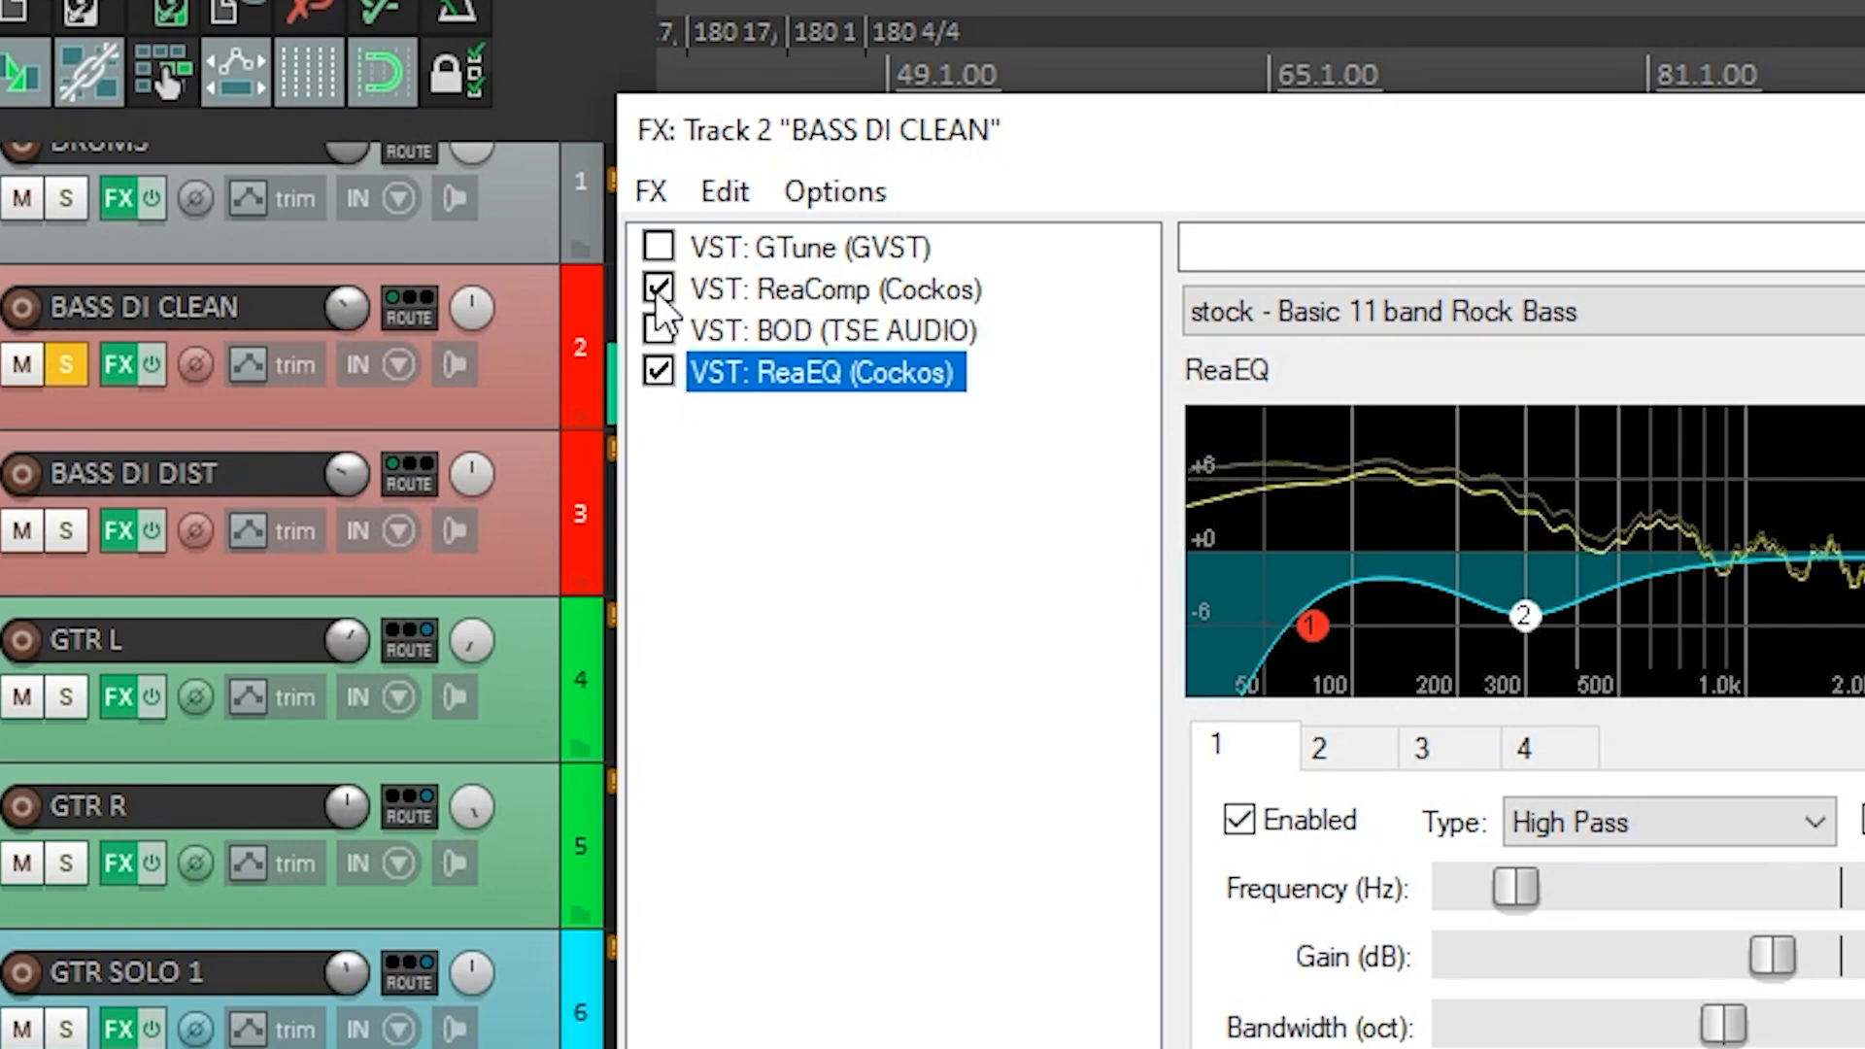
{"action": "left_click", "coordinate": [659, 373]}
{"action": "left_click", "coordinate": [656, 374]}
{"action": "left_click", "coordinate": [659, 334]}
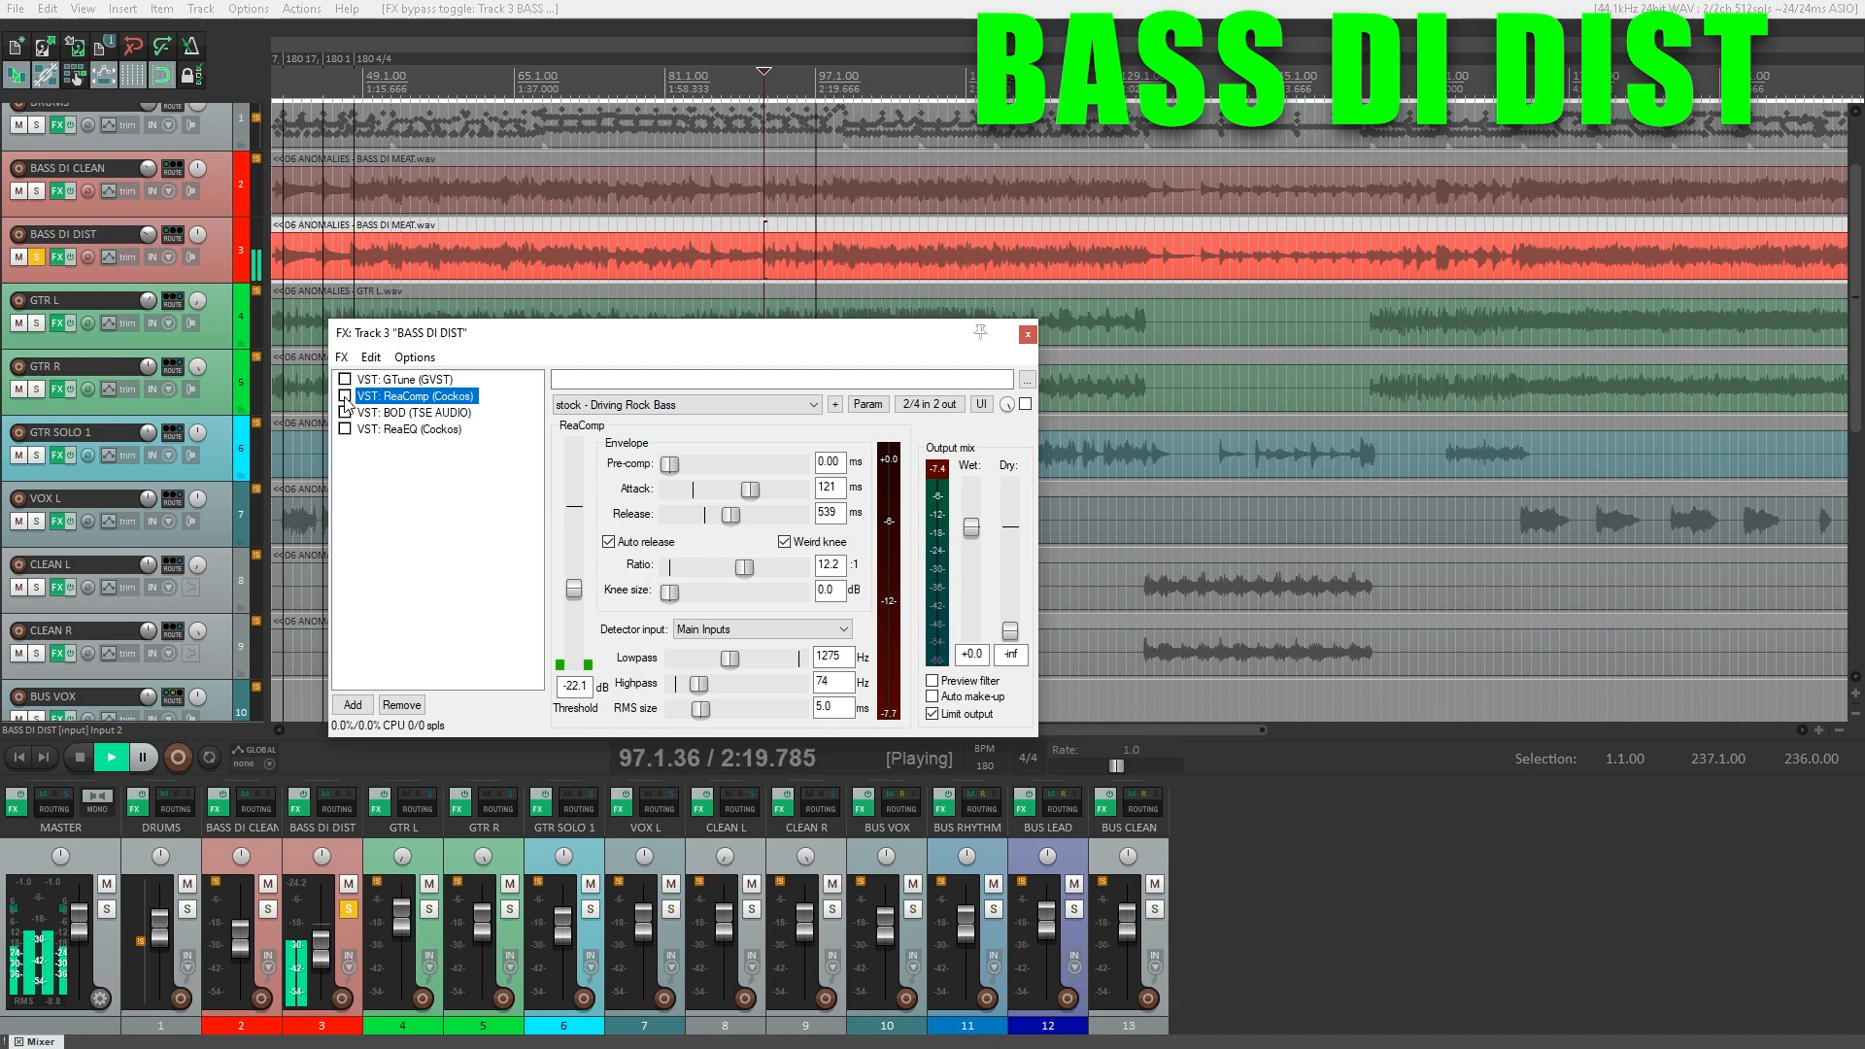
Enable ReaComp and BOD on BASS DI DIST and audition different settings of BOD's Presence and Drive knobs.
{"action": "left_click", "coordinate": [345, 398]}
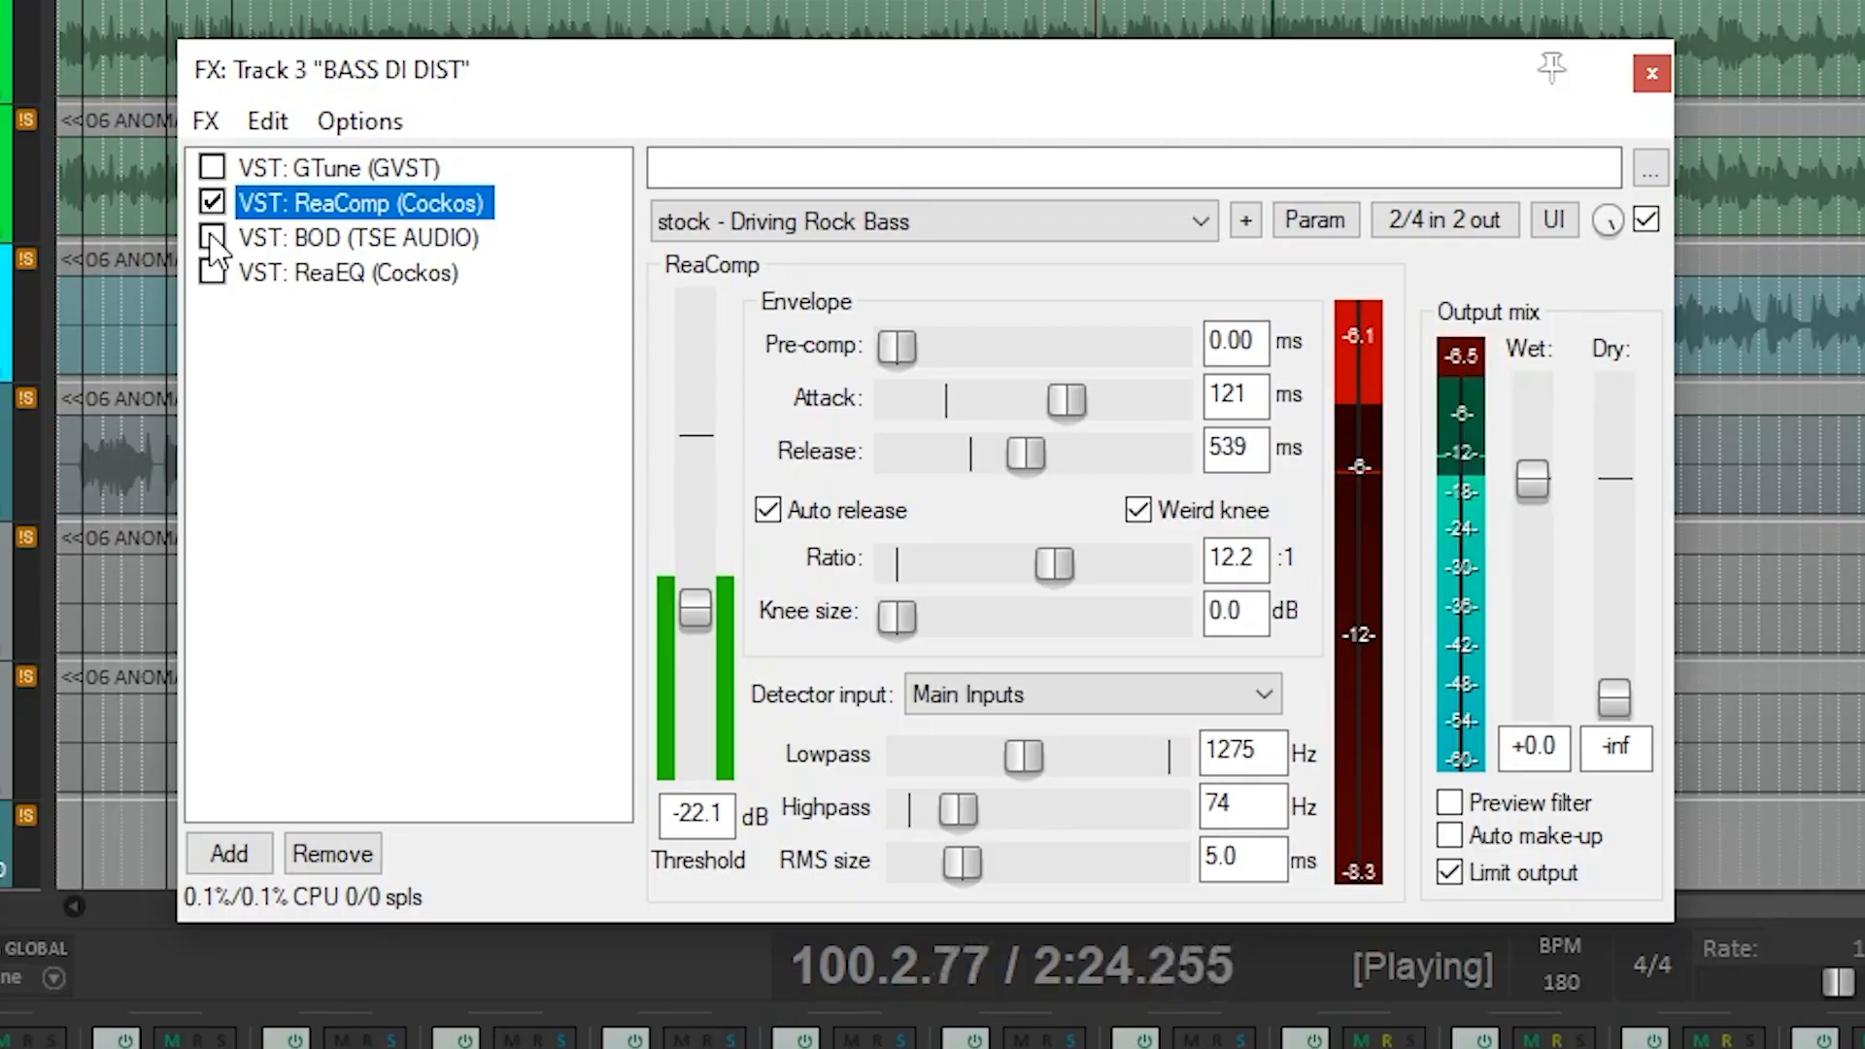
{"action": "left_click", "coordinate": [345, 413]}
{"action": "left_click", "coordinate": [311, 242]}
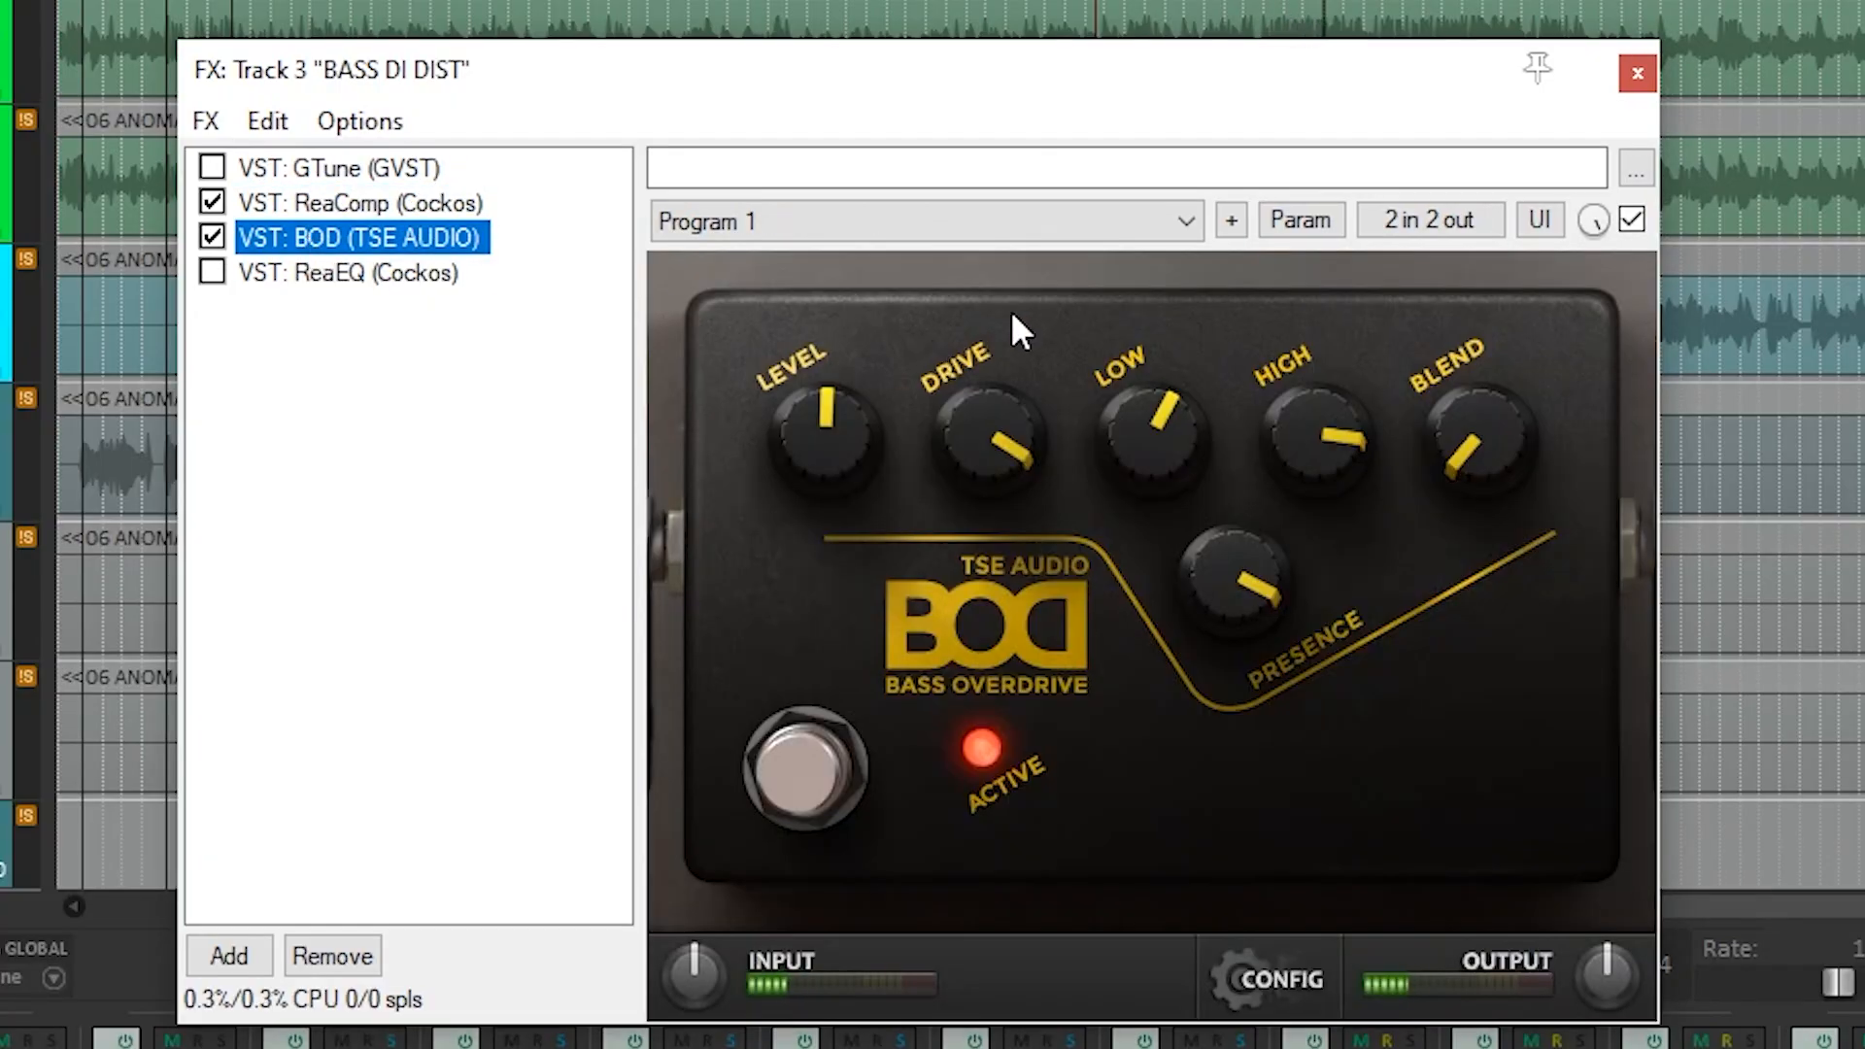
{"action": "left_click_drag", "start_coordinate": [1275, 580], "coordinate": [1167, 977]}
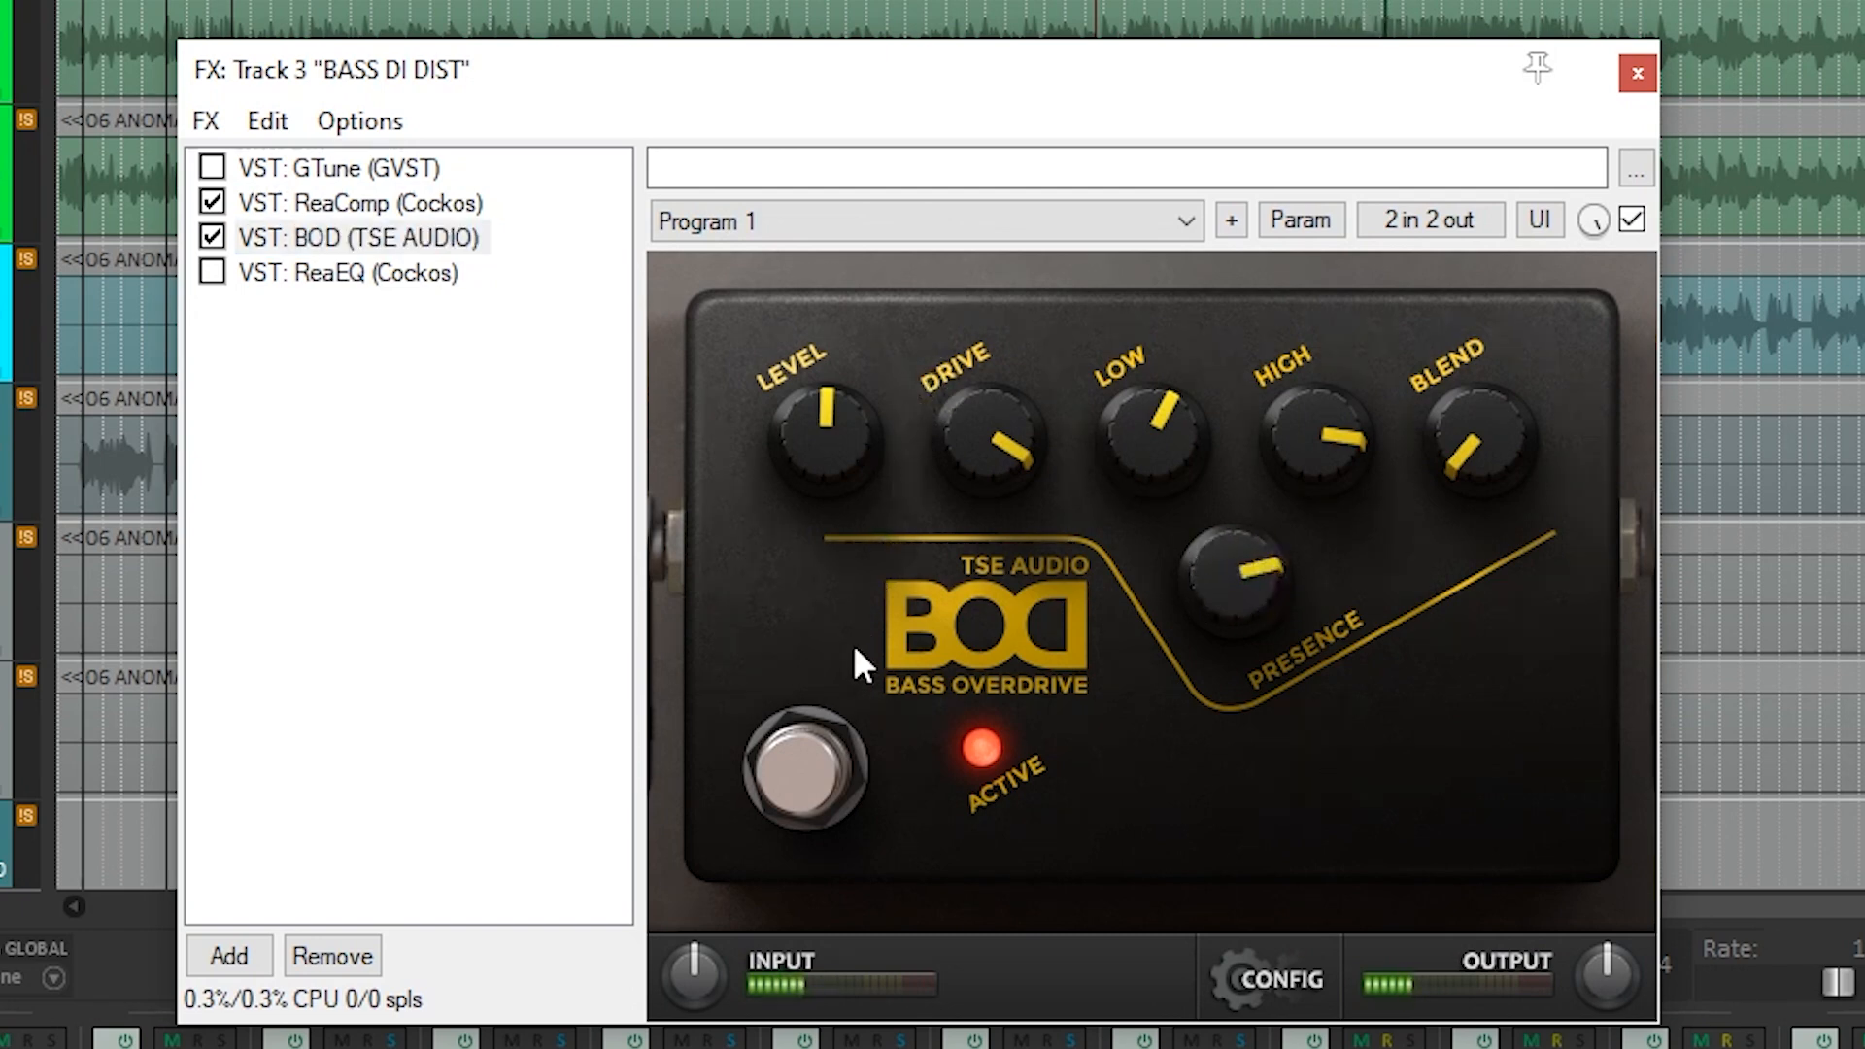
{"action": "left_click_drag", "start_coordinate": [1023, 467], "coordinate": [987, 645]}
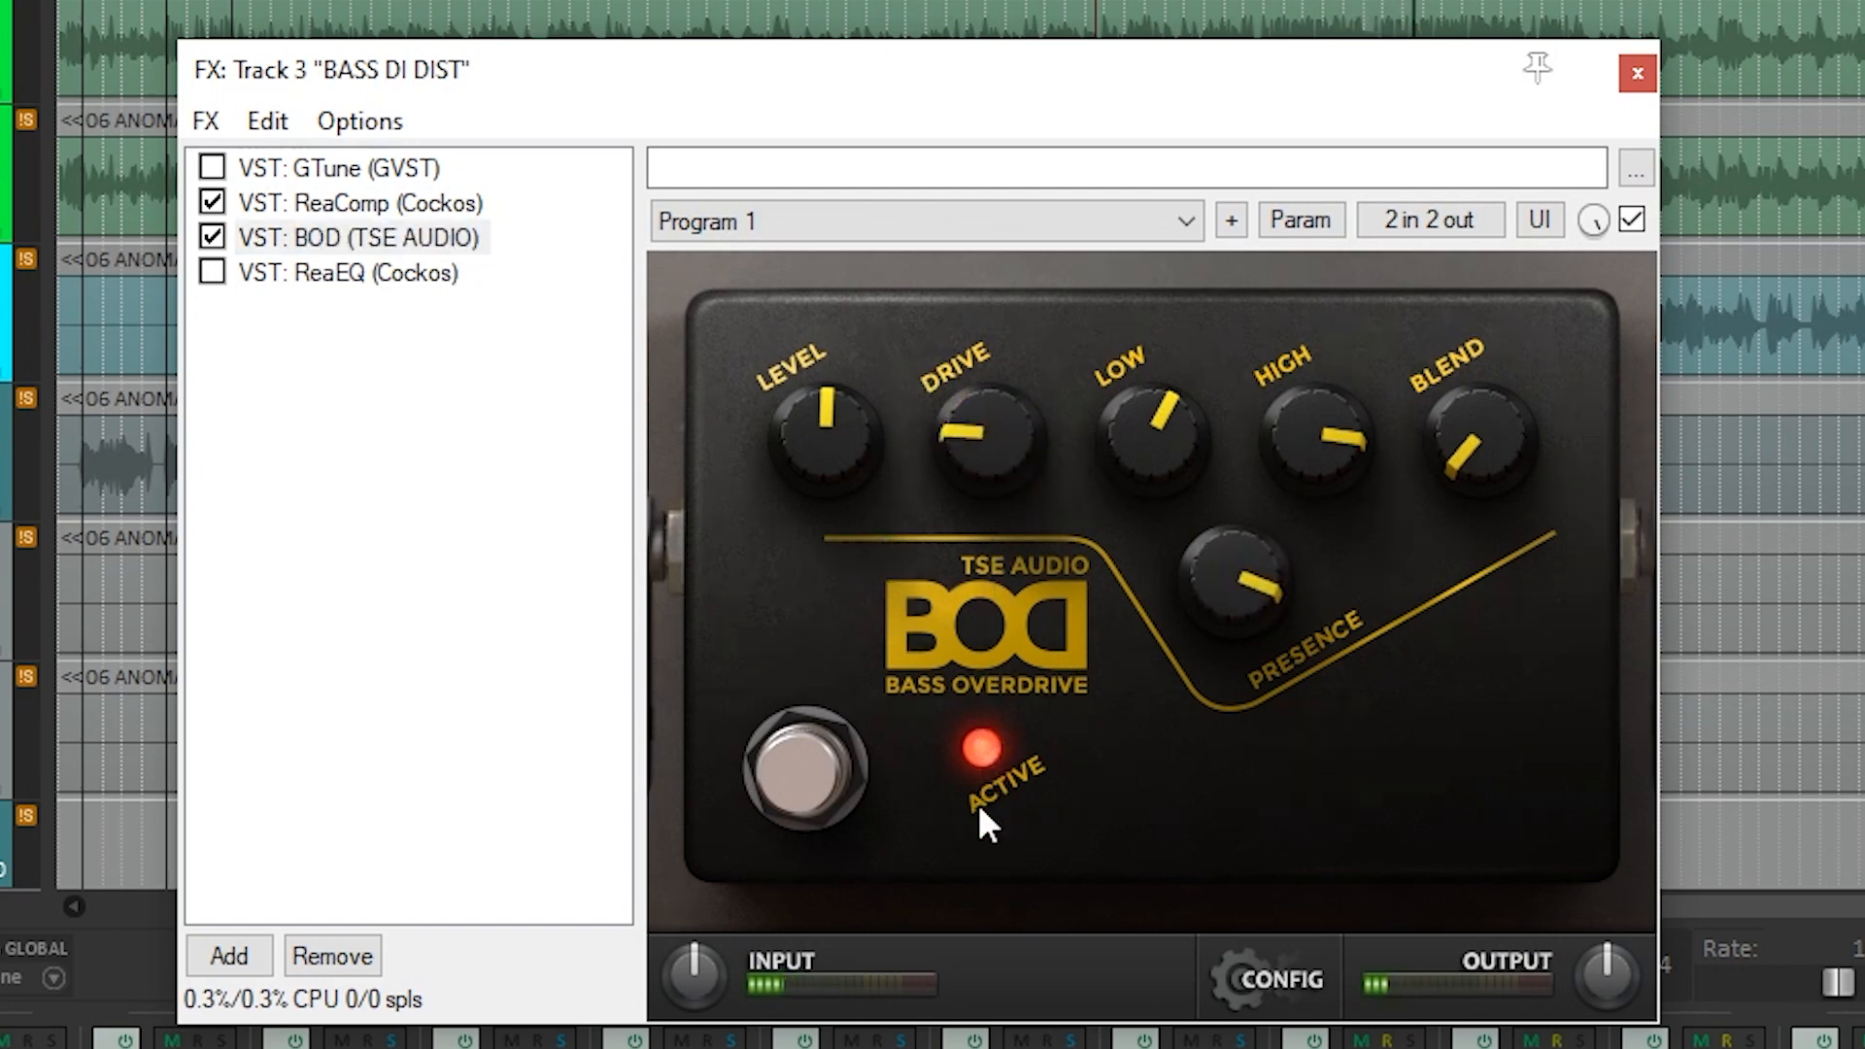
Enable ReaEQ on BASS DI DIST and compare the sound with it bypassed and enabled.
{"action": "left_click", "coordinate": [383, 274]}
{"action": "left_click", "coordinate": [213, 272]}
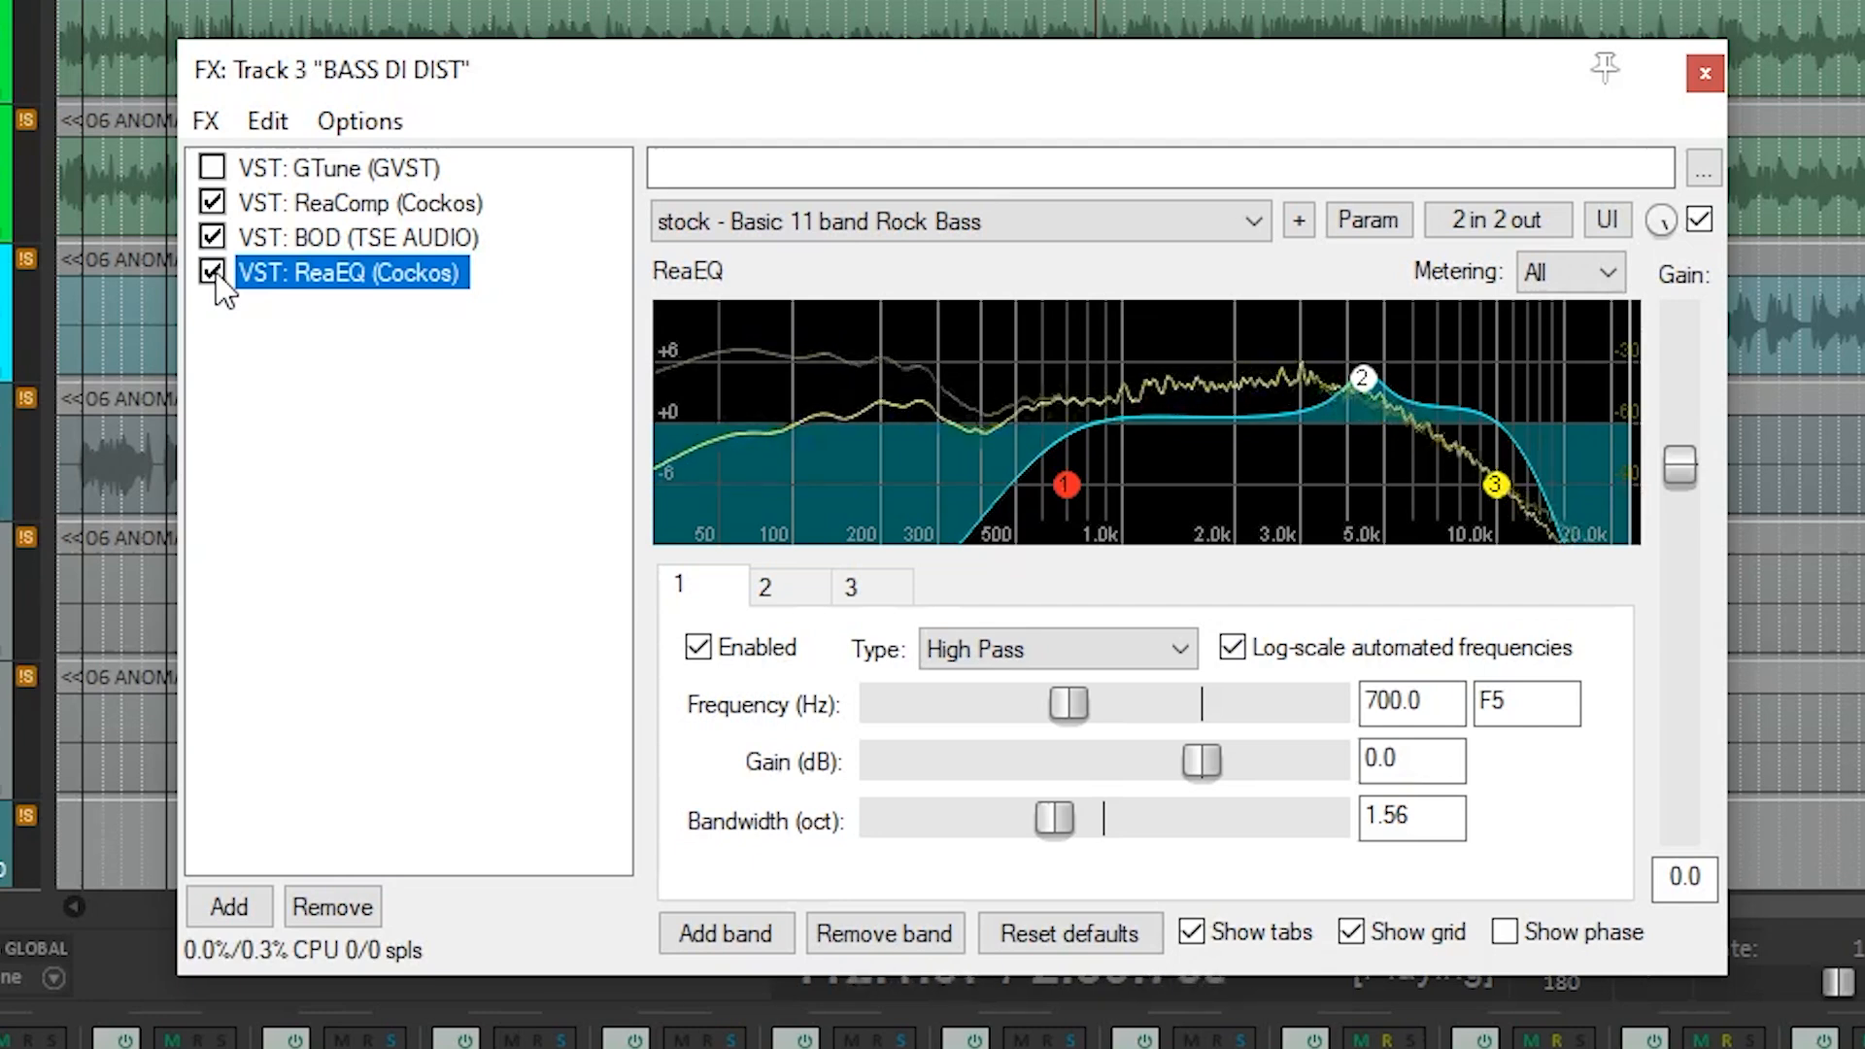
{"action": "left_click", "coordinate": [213, 273]}
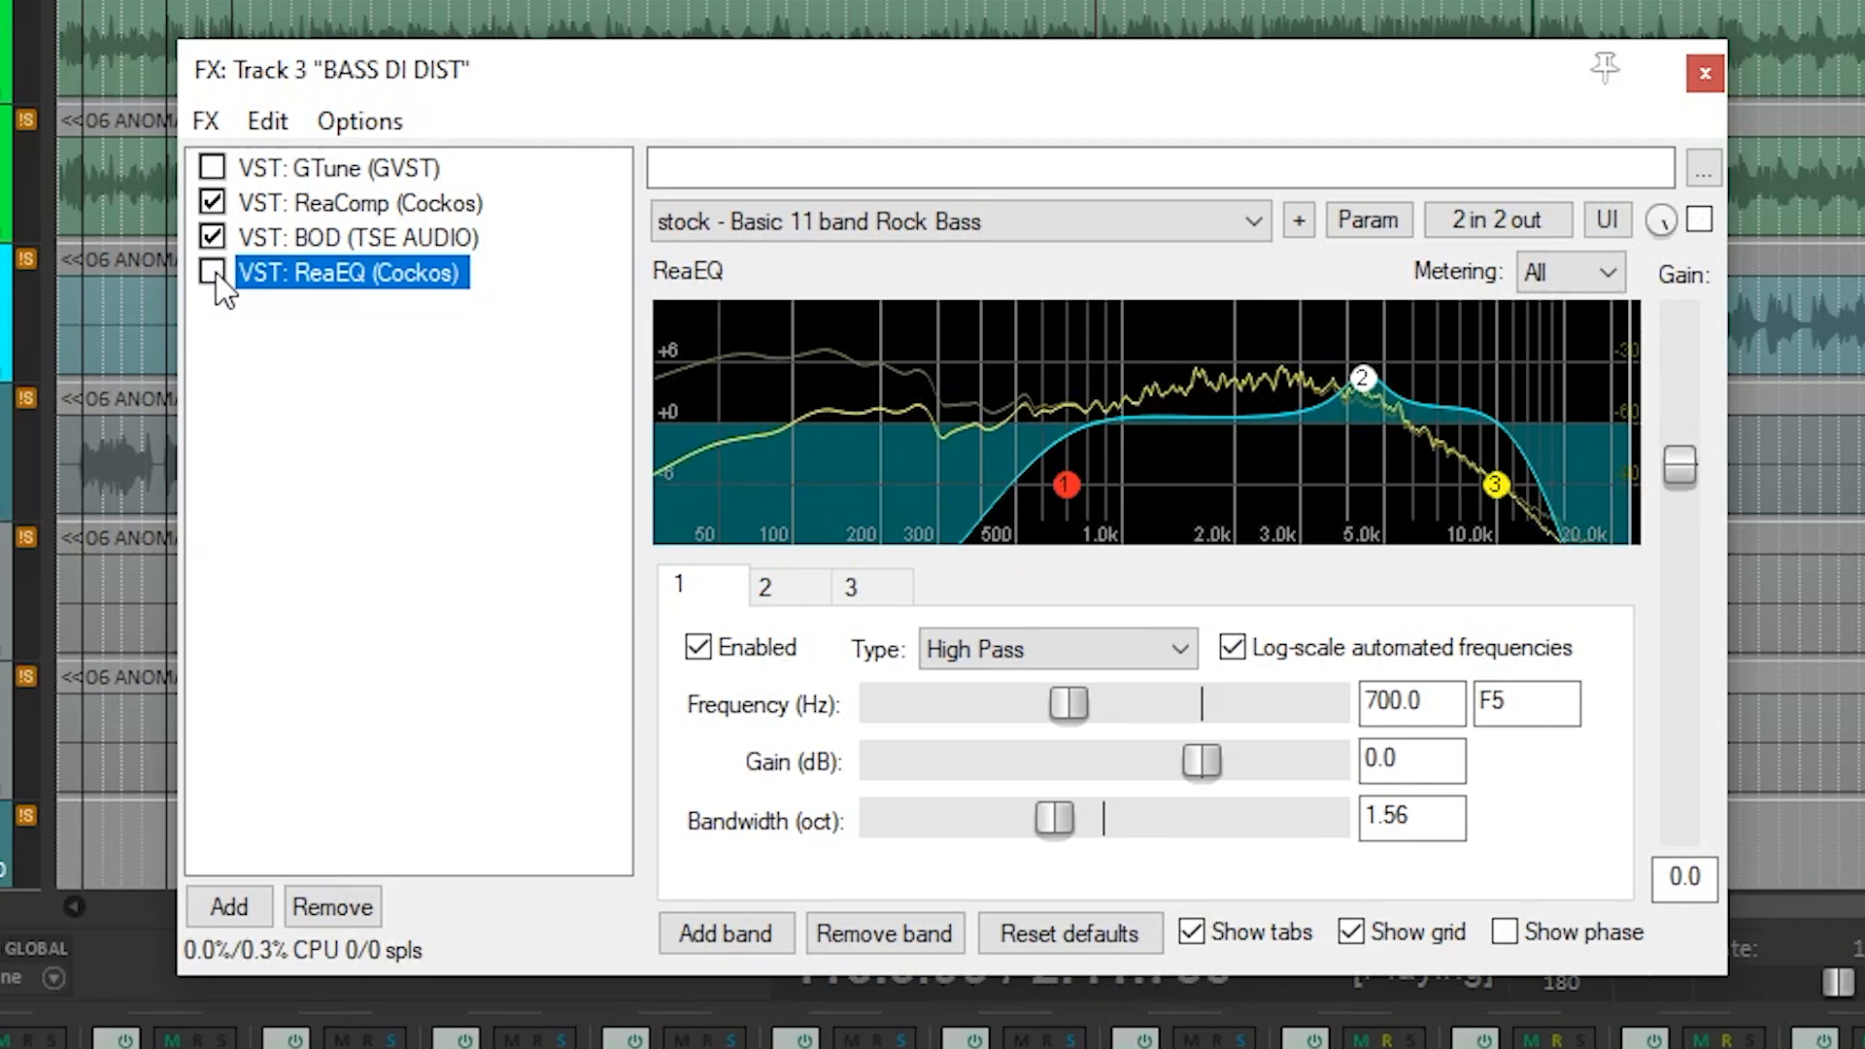
{"action": "left_click", "coordinate": [213, 273]}
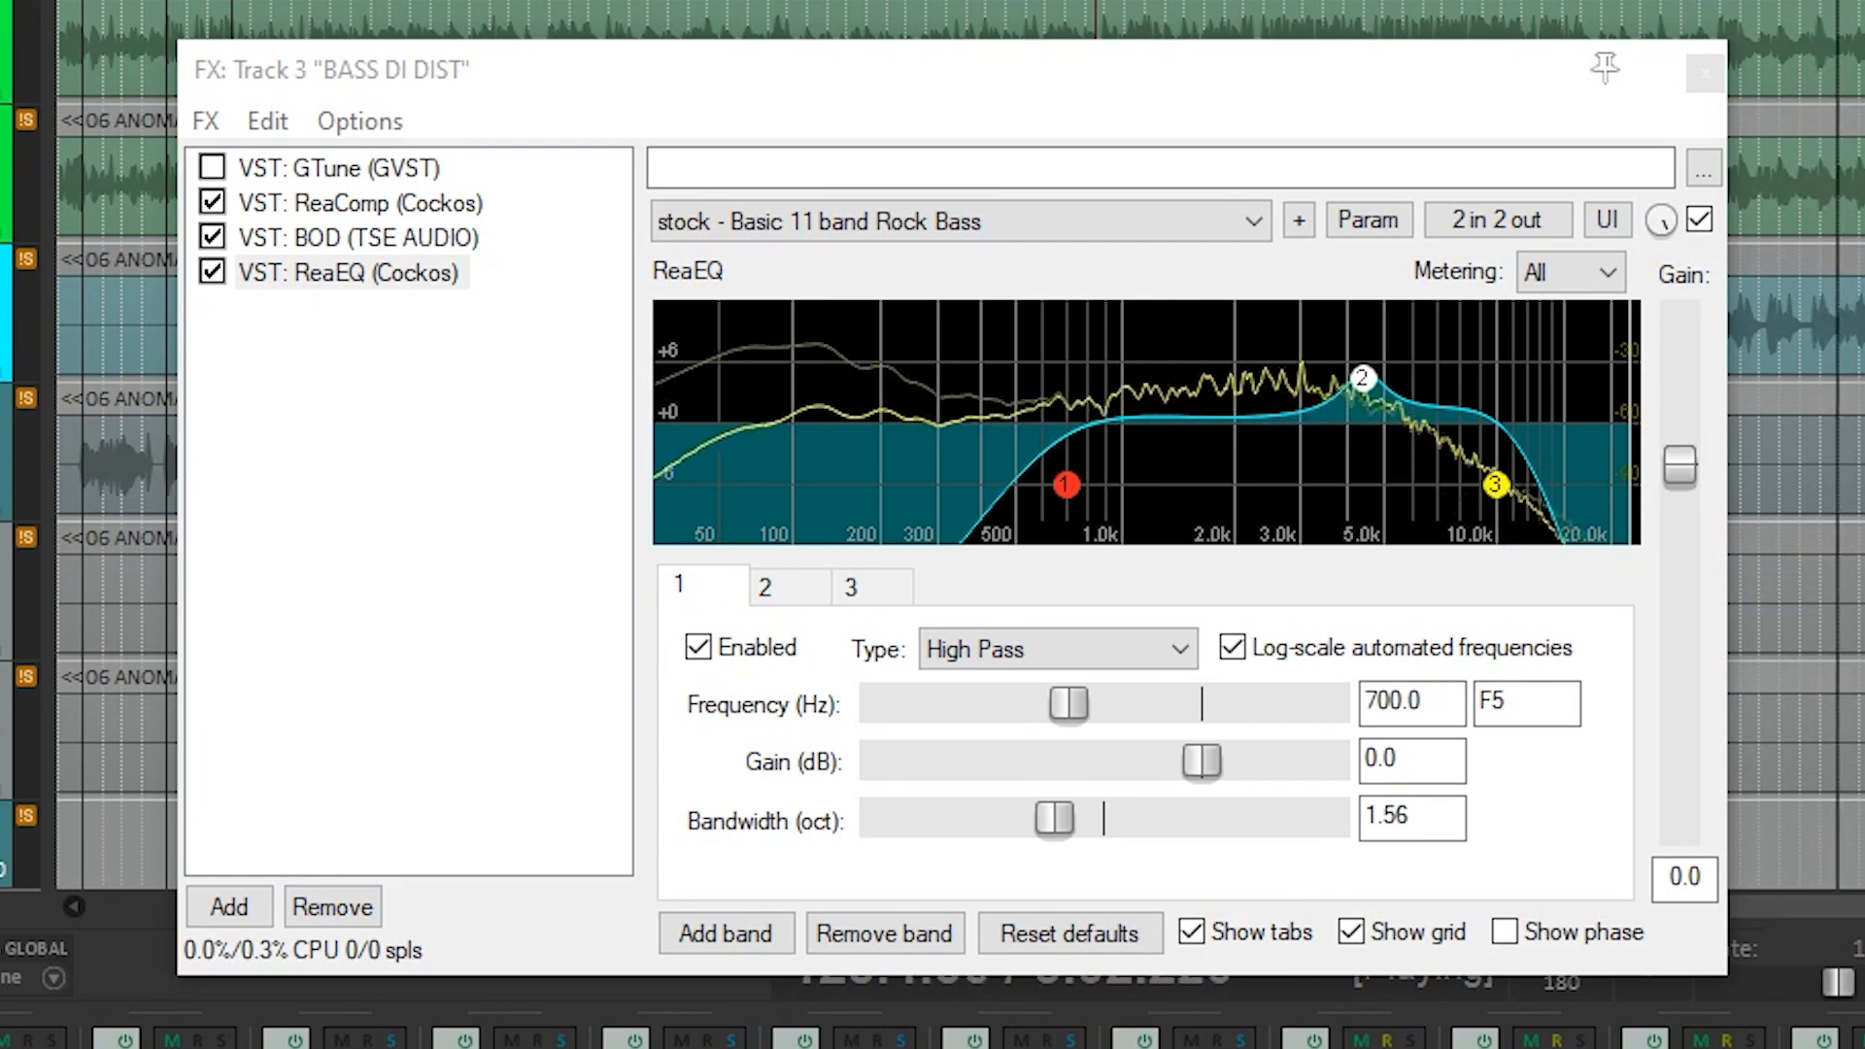
{"action": "left_click", "coordinate": [400, 243]}
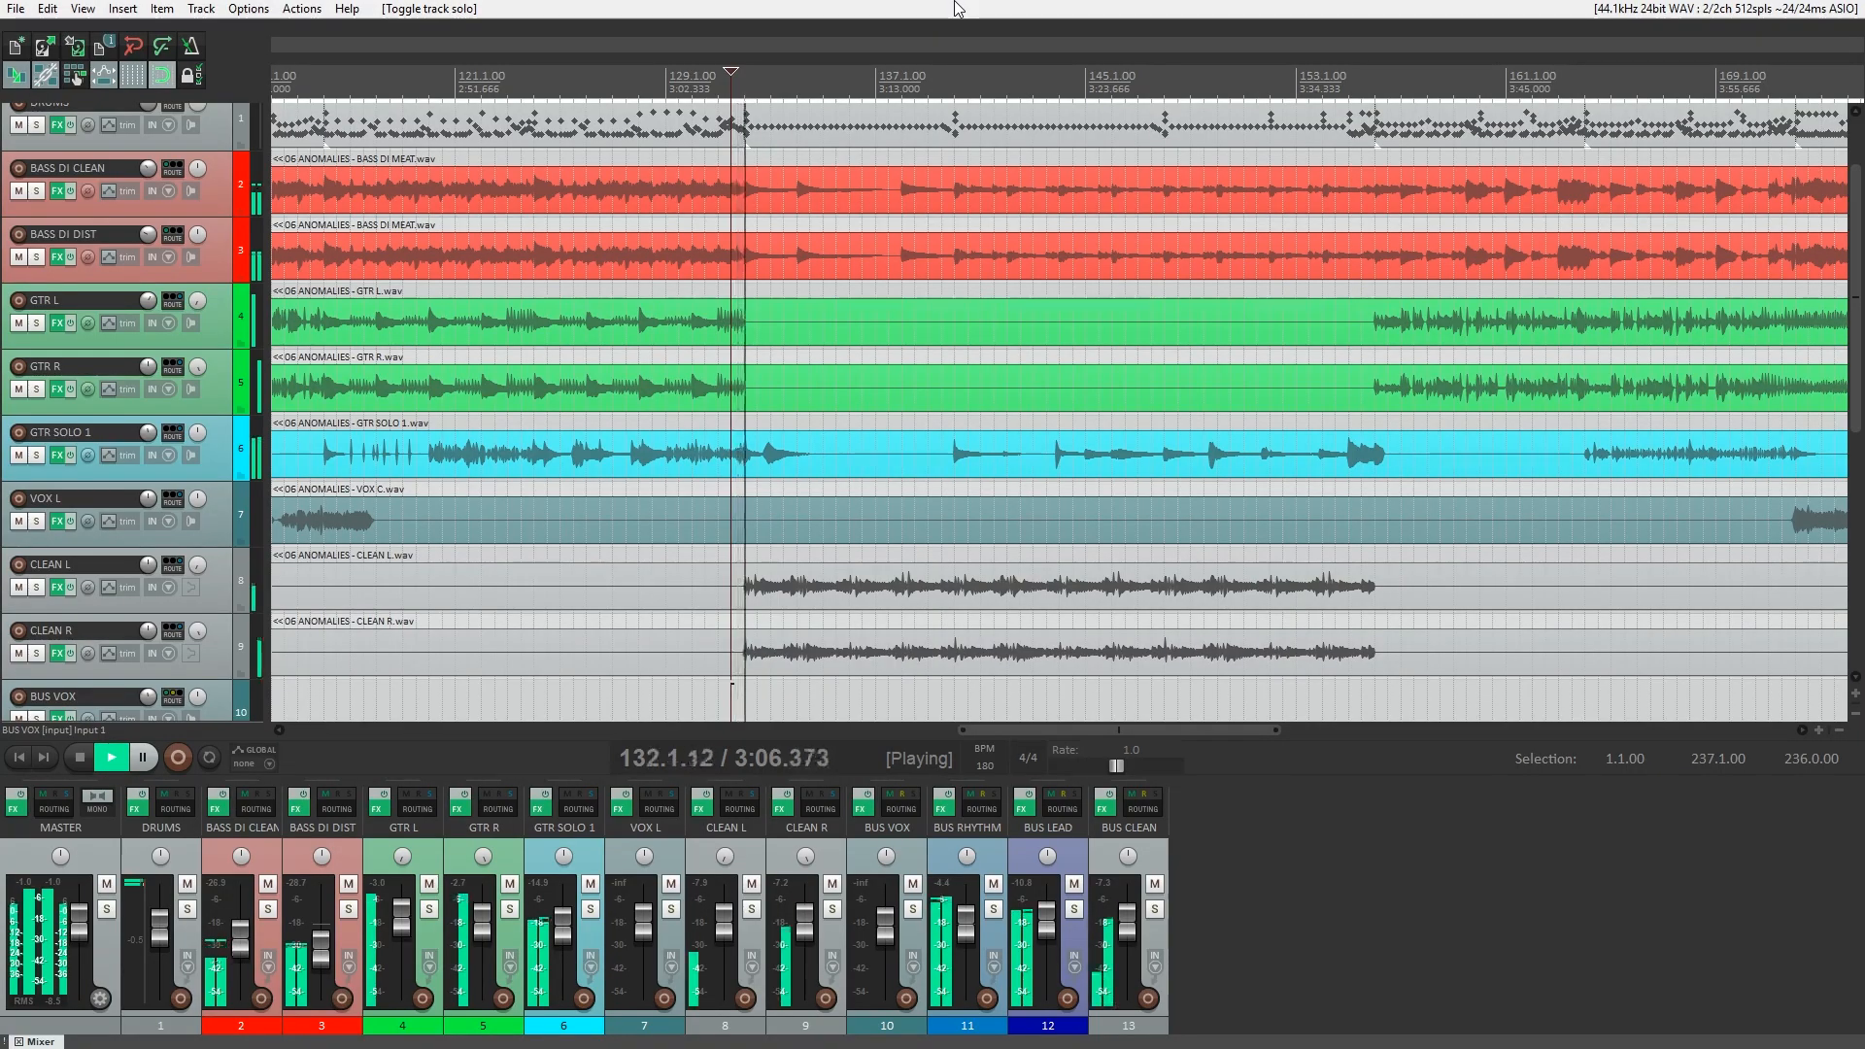
Solo BUS CLEAN and bypass the effect chains of BUS CLEAN, CLEAN R and CLEAN L.
{"action": "left_click", "coordinate": [1156, 909]}
{"action": "left_click", "coordinate": [1103, 808]}
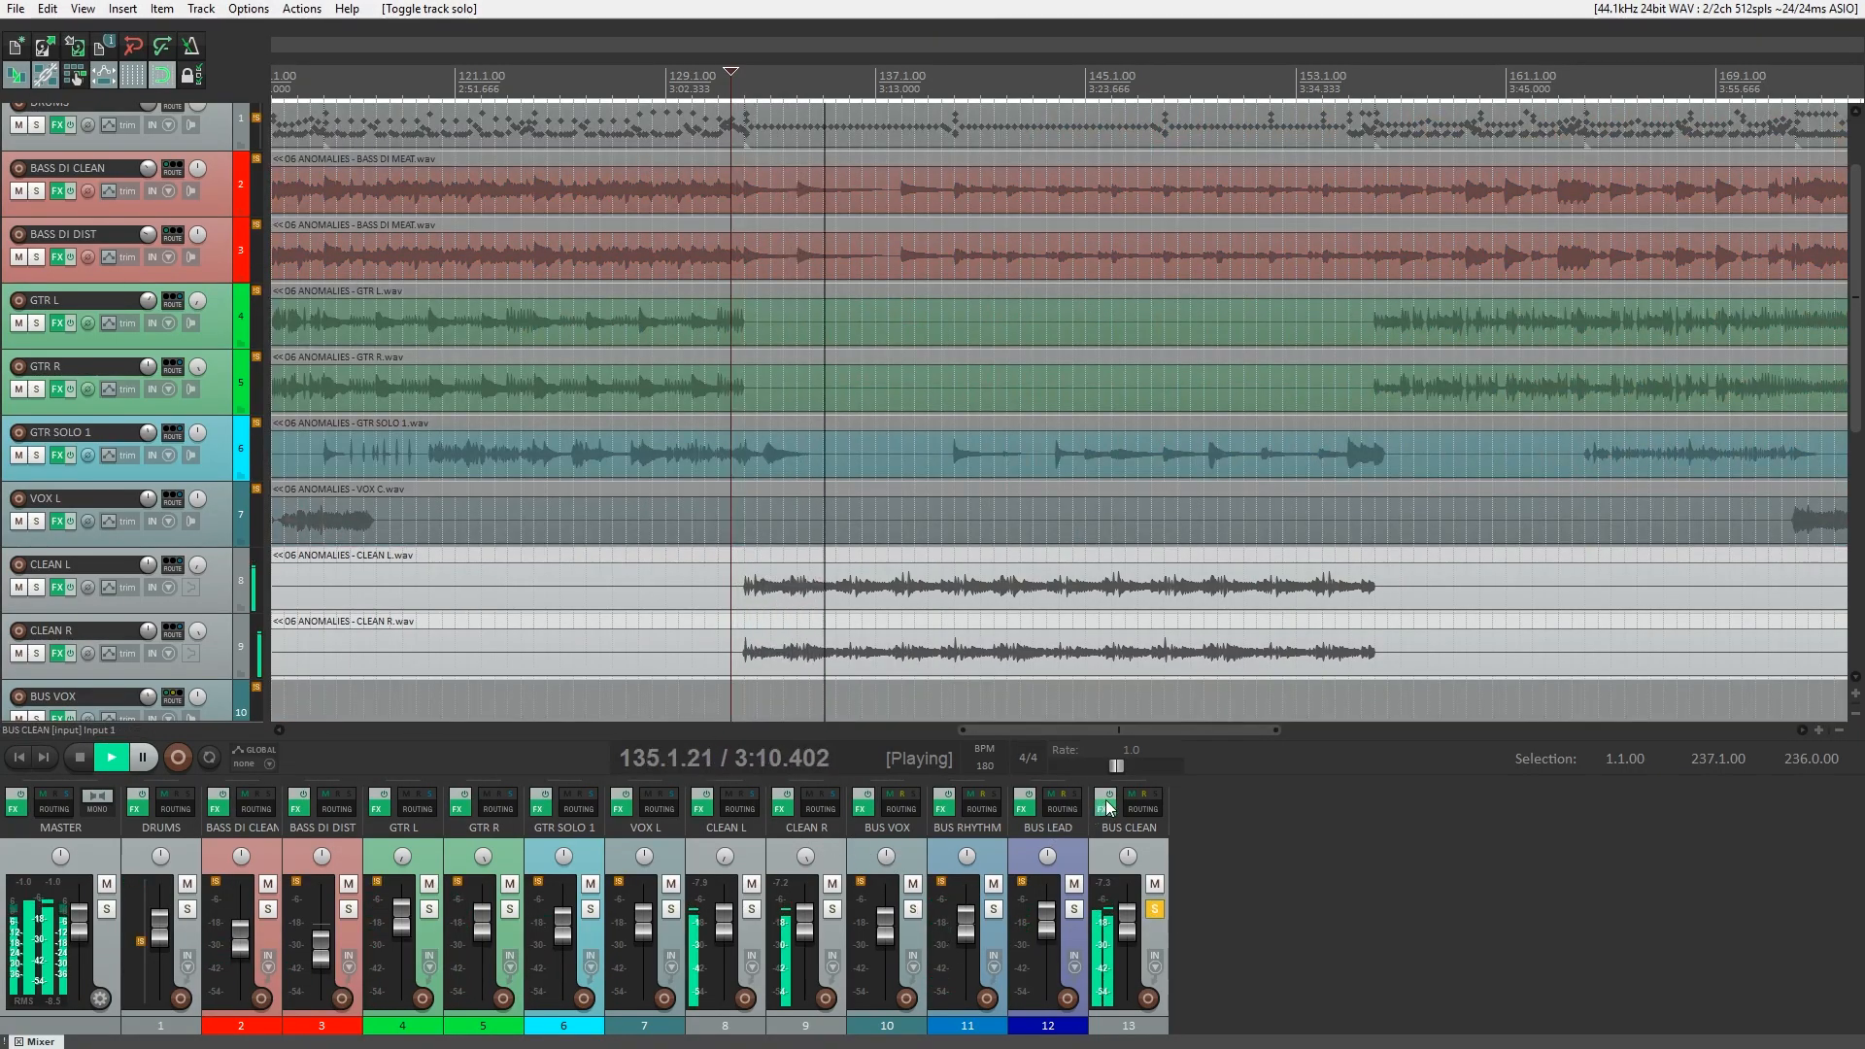
{"action": "left_click", "coordinate": [782, 809]}
{"action": "left_click", "coordinate": [703, 809]}
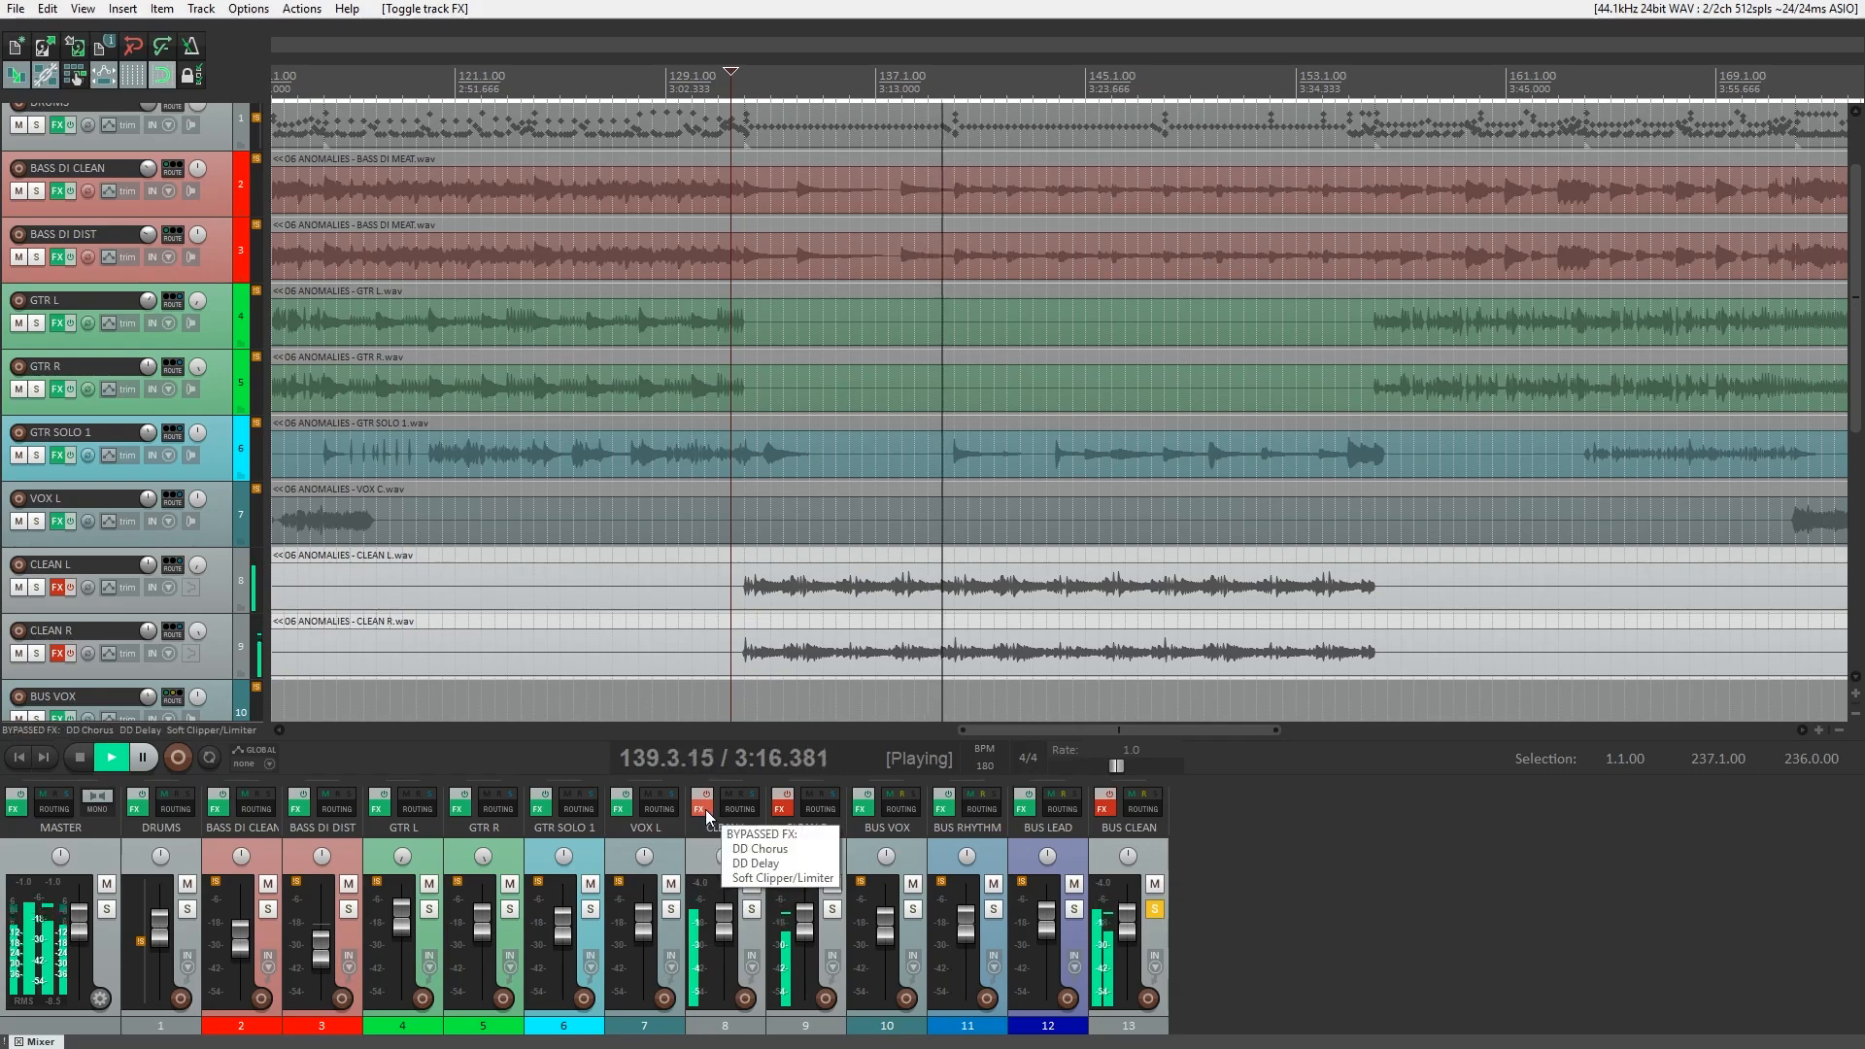
Solo CLEAN L, reactivate its effect chain, and show its DD Chorus while playing the track.
{"action": "left_click", "coordinate": [752, 909]}
{"action": "left_click", "coordinate": [704, 810]}
{"action": "left_click", "coordinate": [704, 809]}
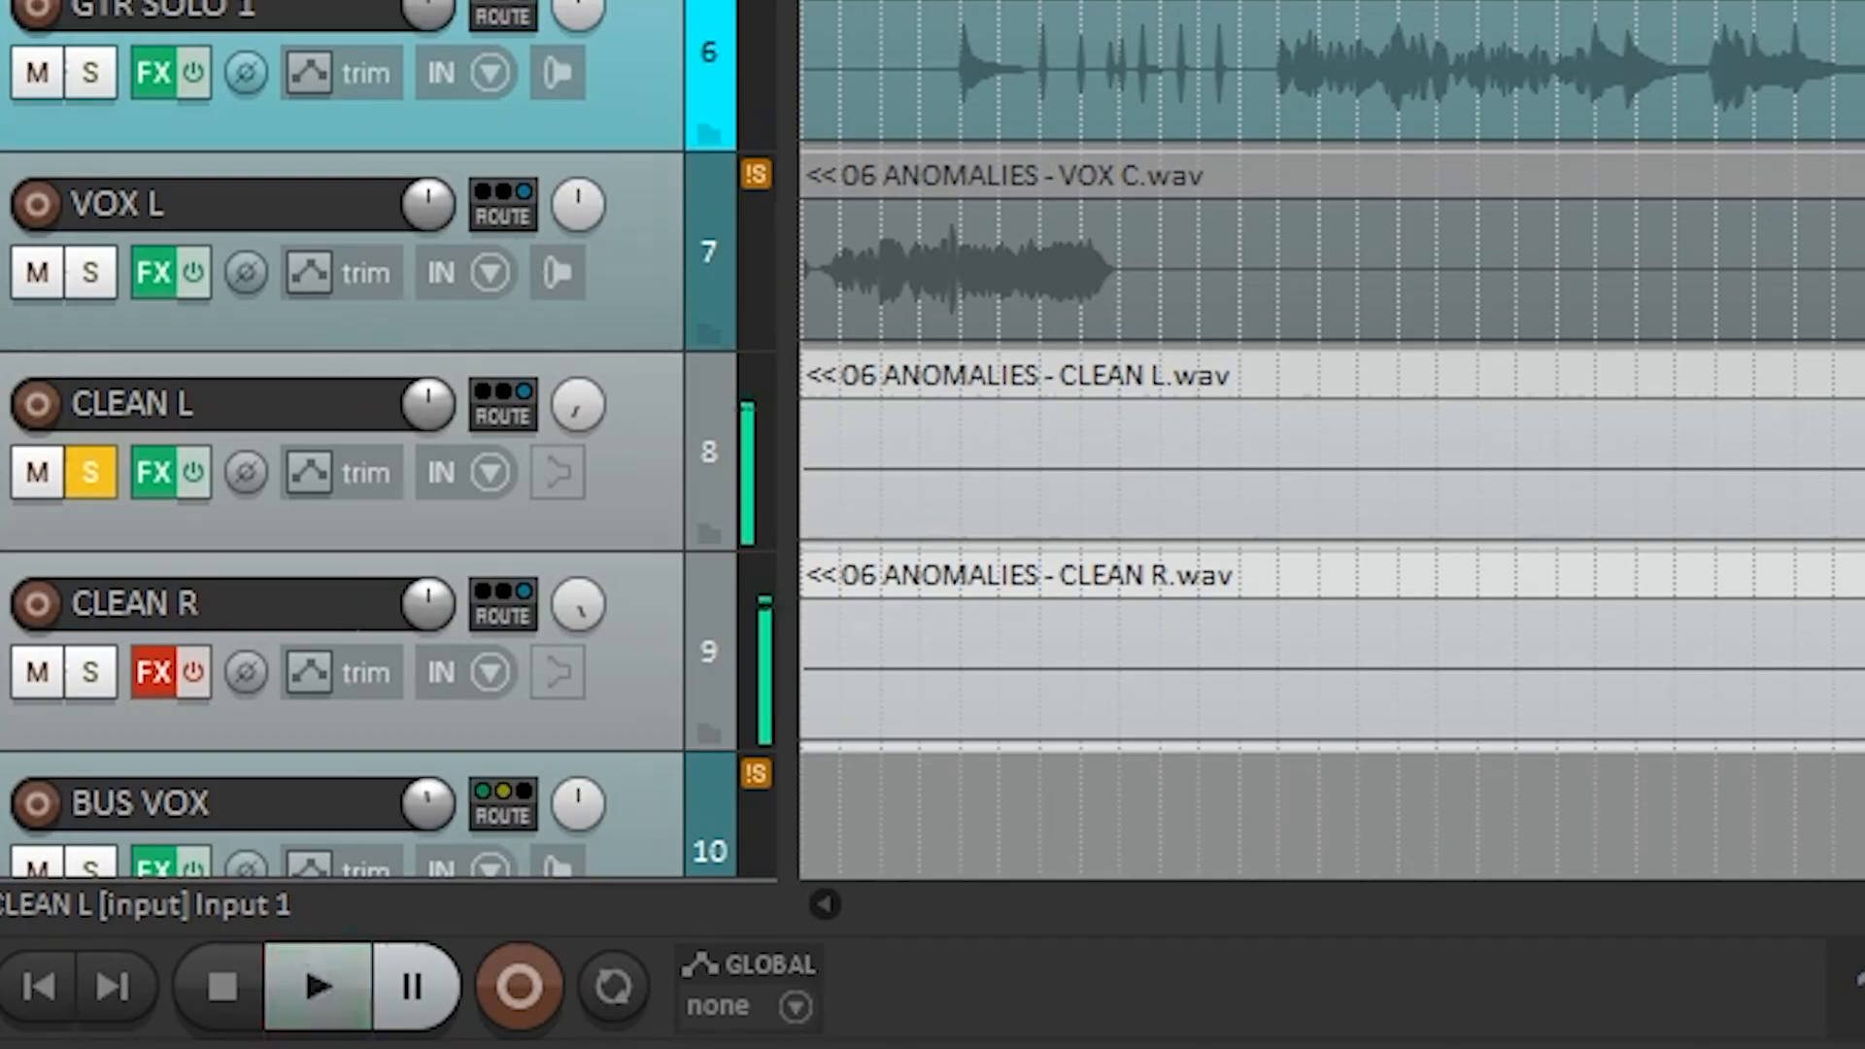
{"action": "key", "text": "space"}
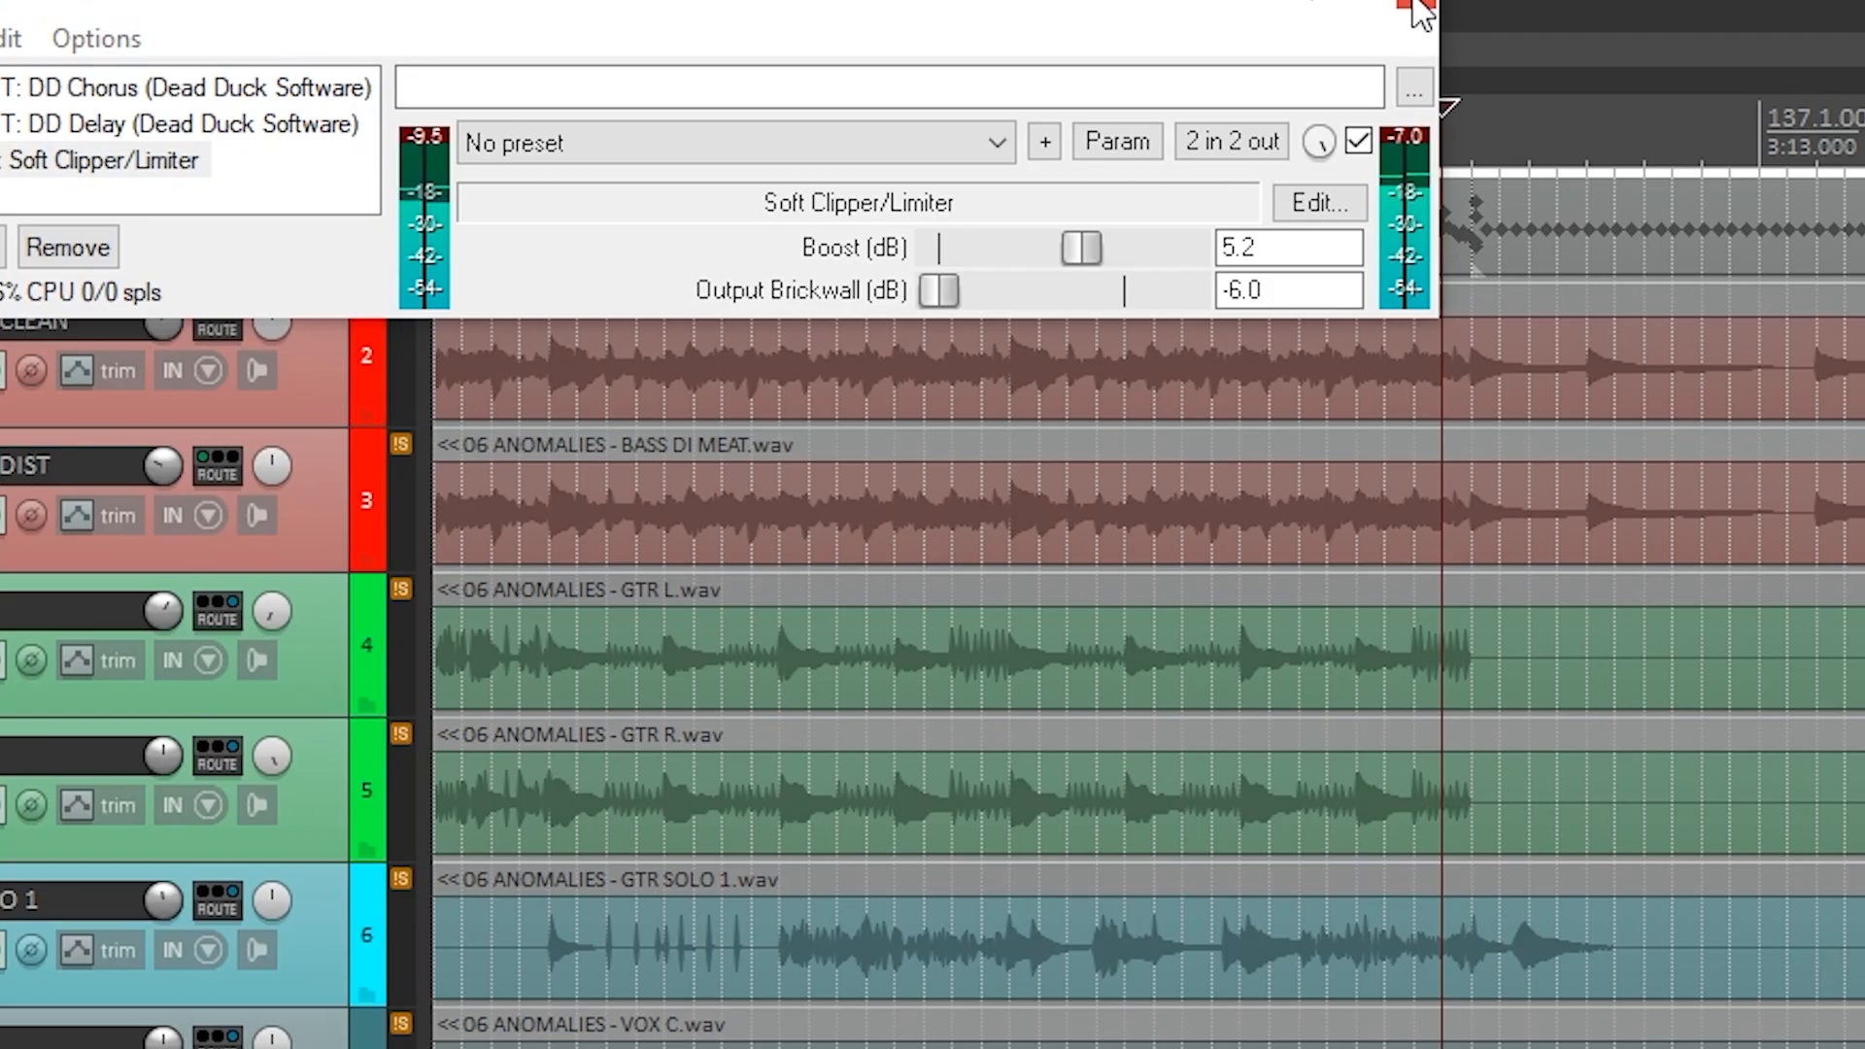
Play CLEAN R while enabling its DD Chorus, DD Delay and Soft Clipper/Limiter one after another, and close its effects window.
{"action": "left_click", "coordinate": [1679, 47]}
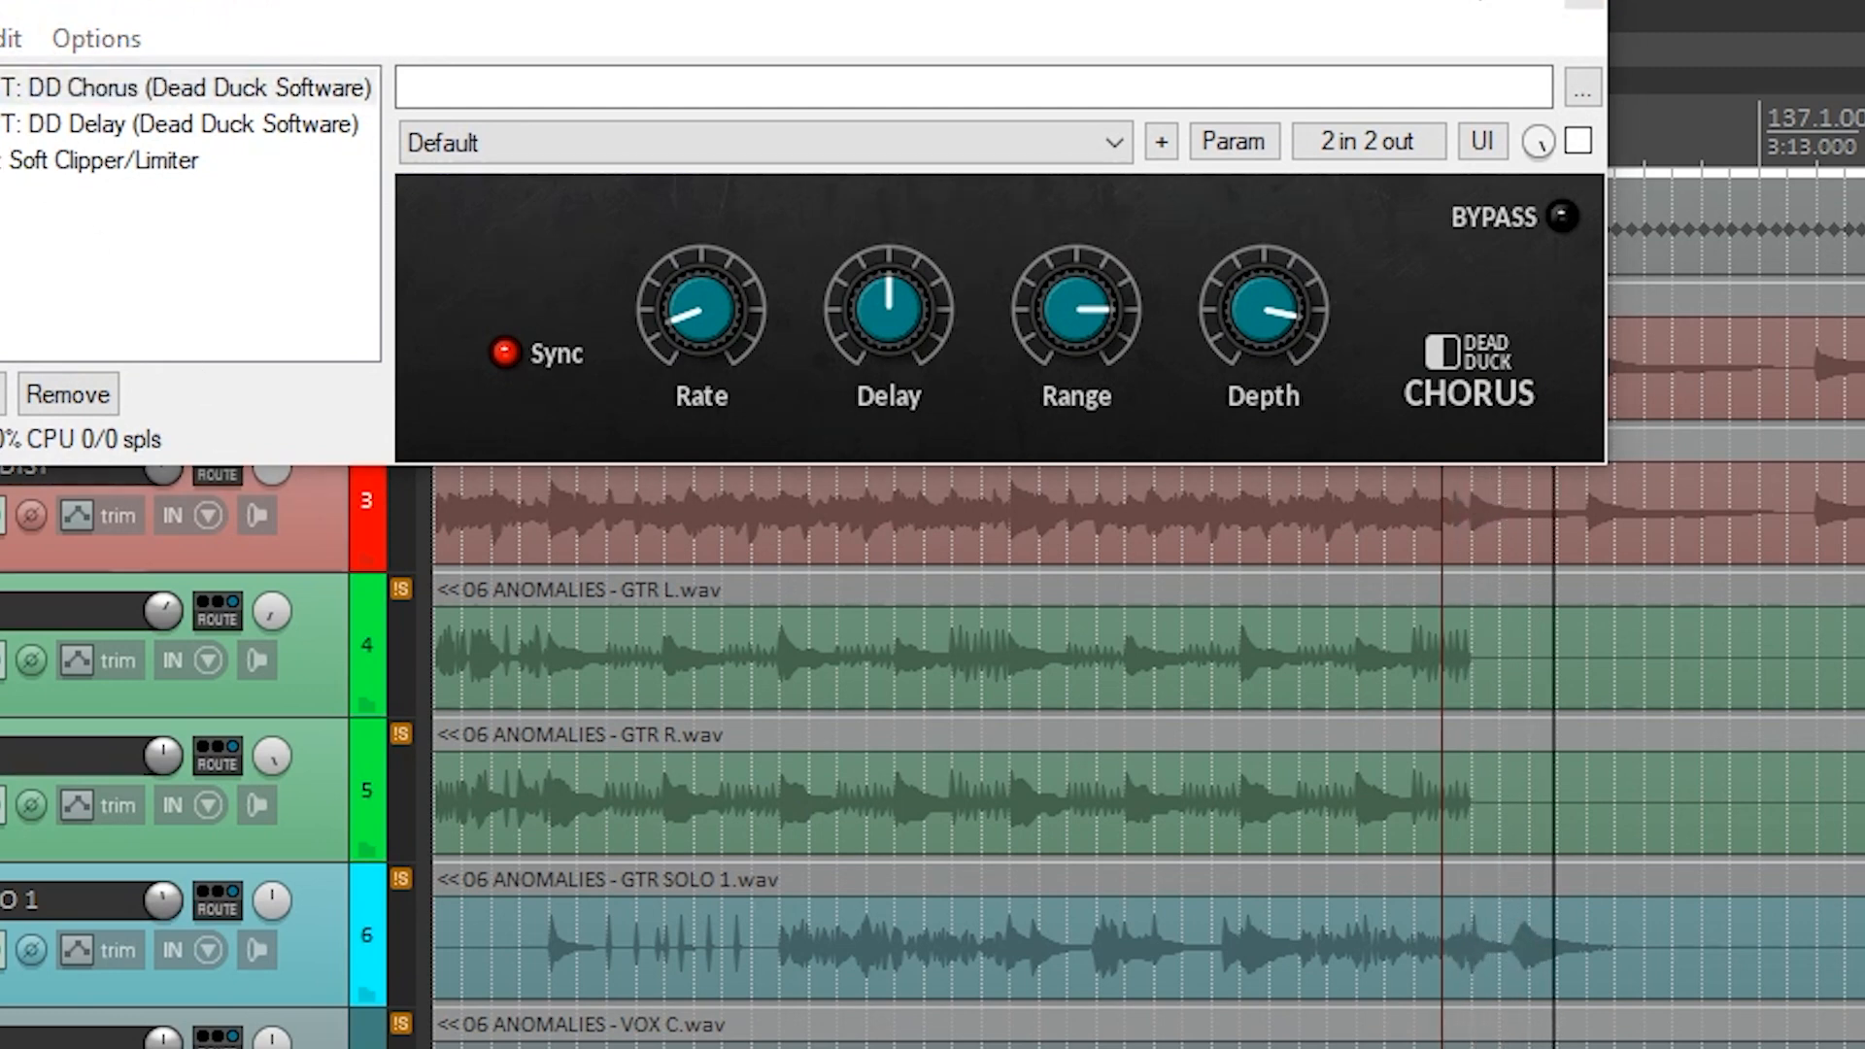
{"action": "left_click", "coordinate": [82, 90]}
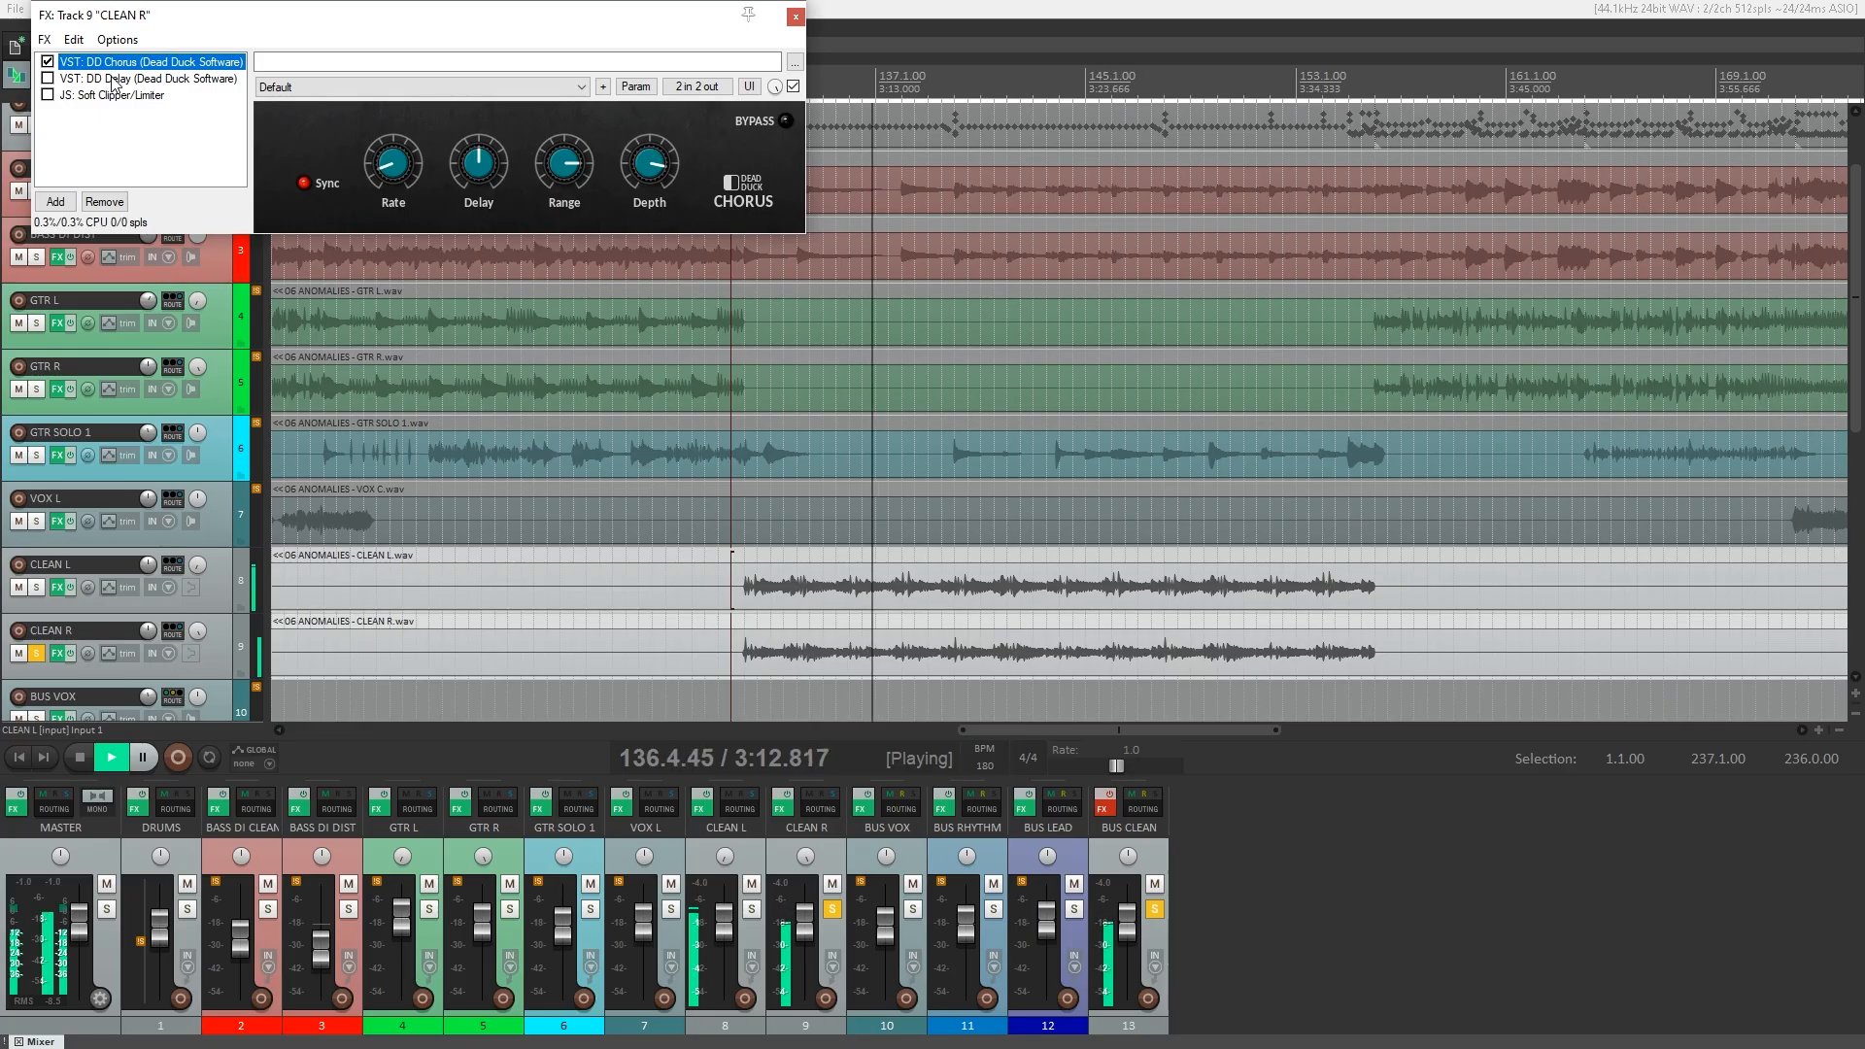
{"action": "left_click", "coordinate": [85, 125]}
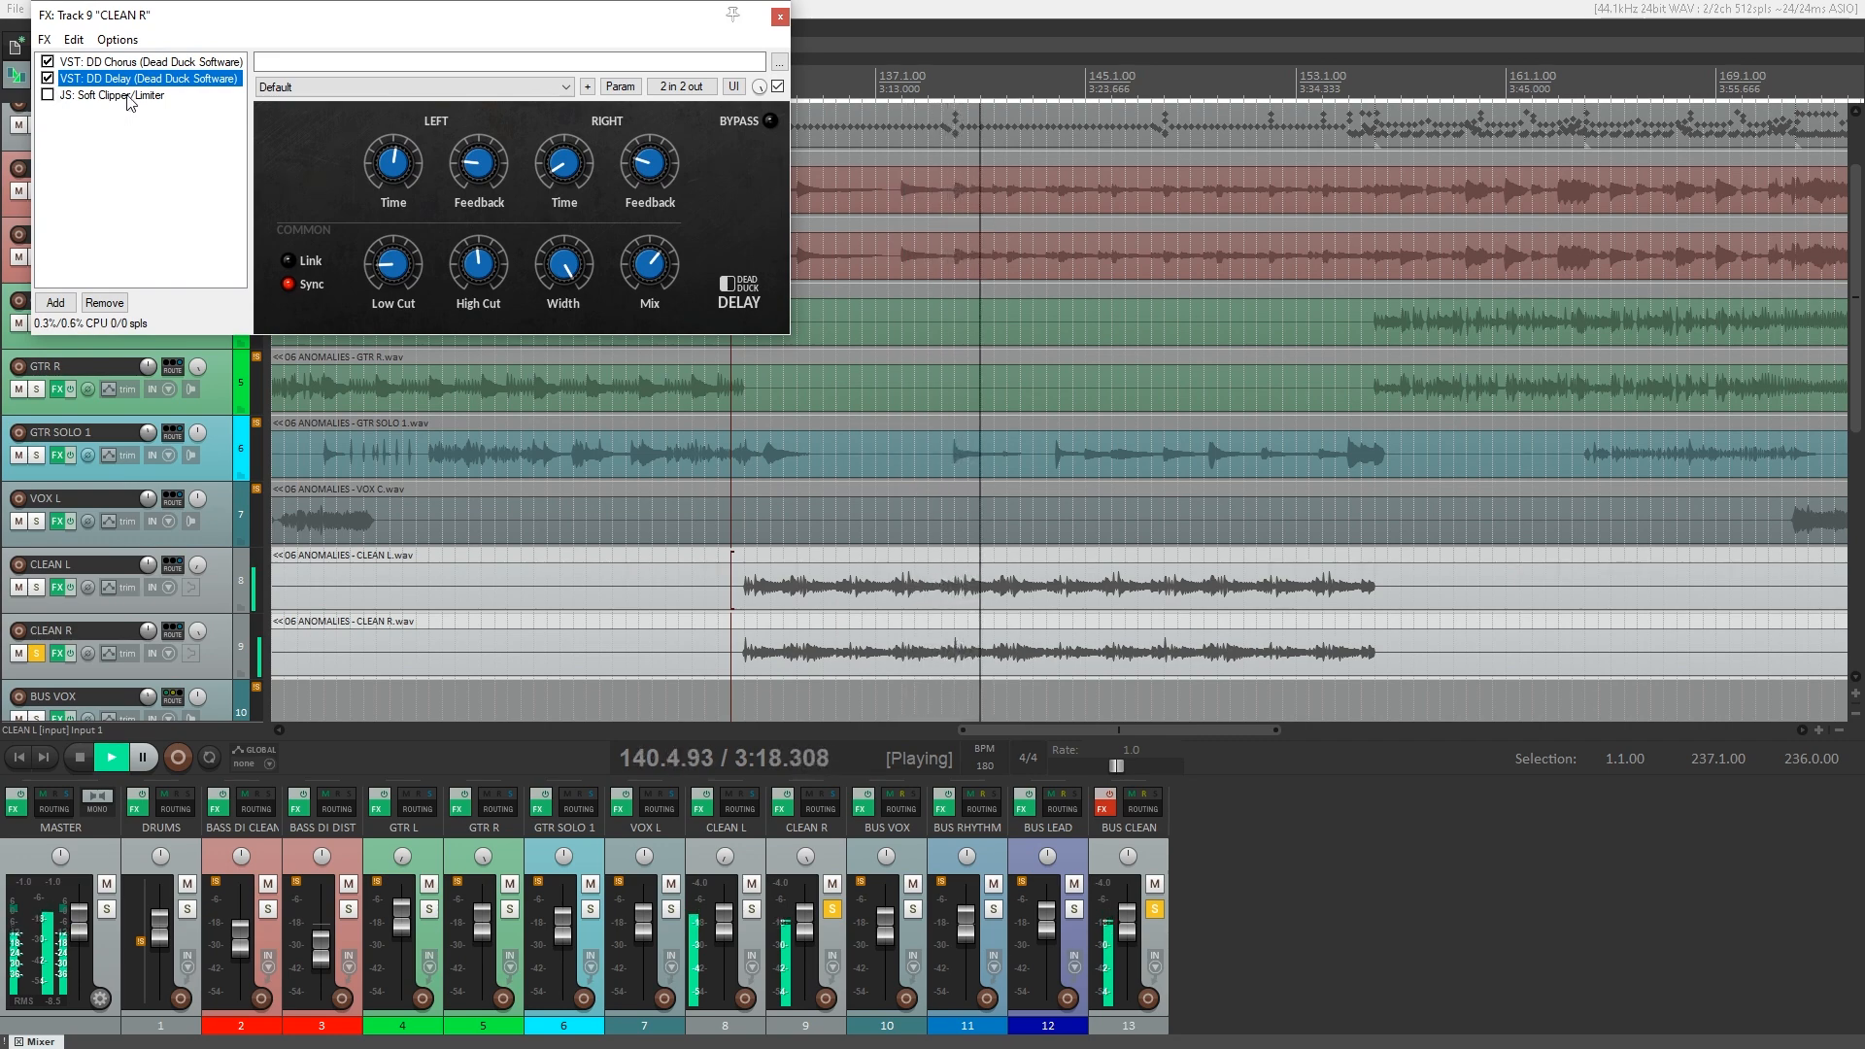
{"action": "left_click", "coordinate": [129, 97]}
{"action": "left_click", "coordinate": [48, 95]}
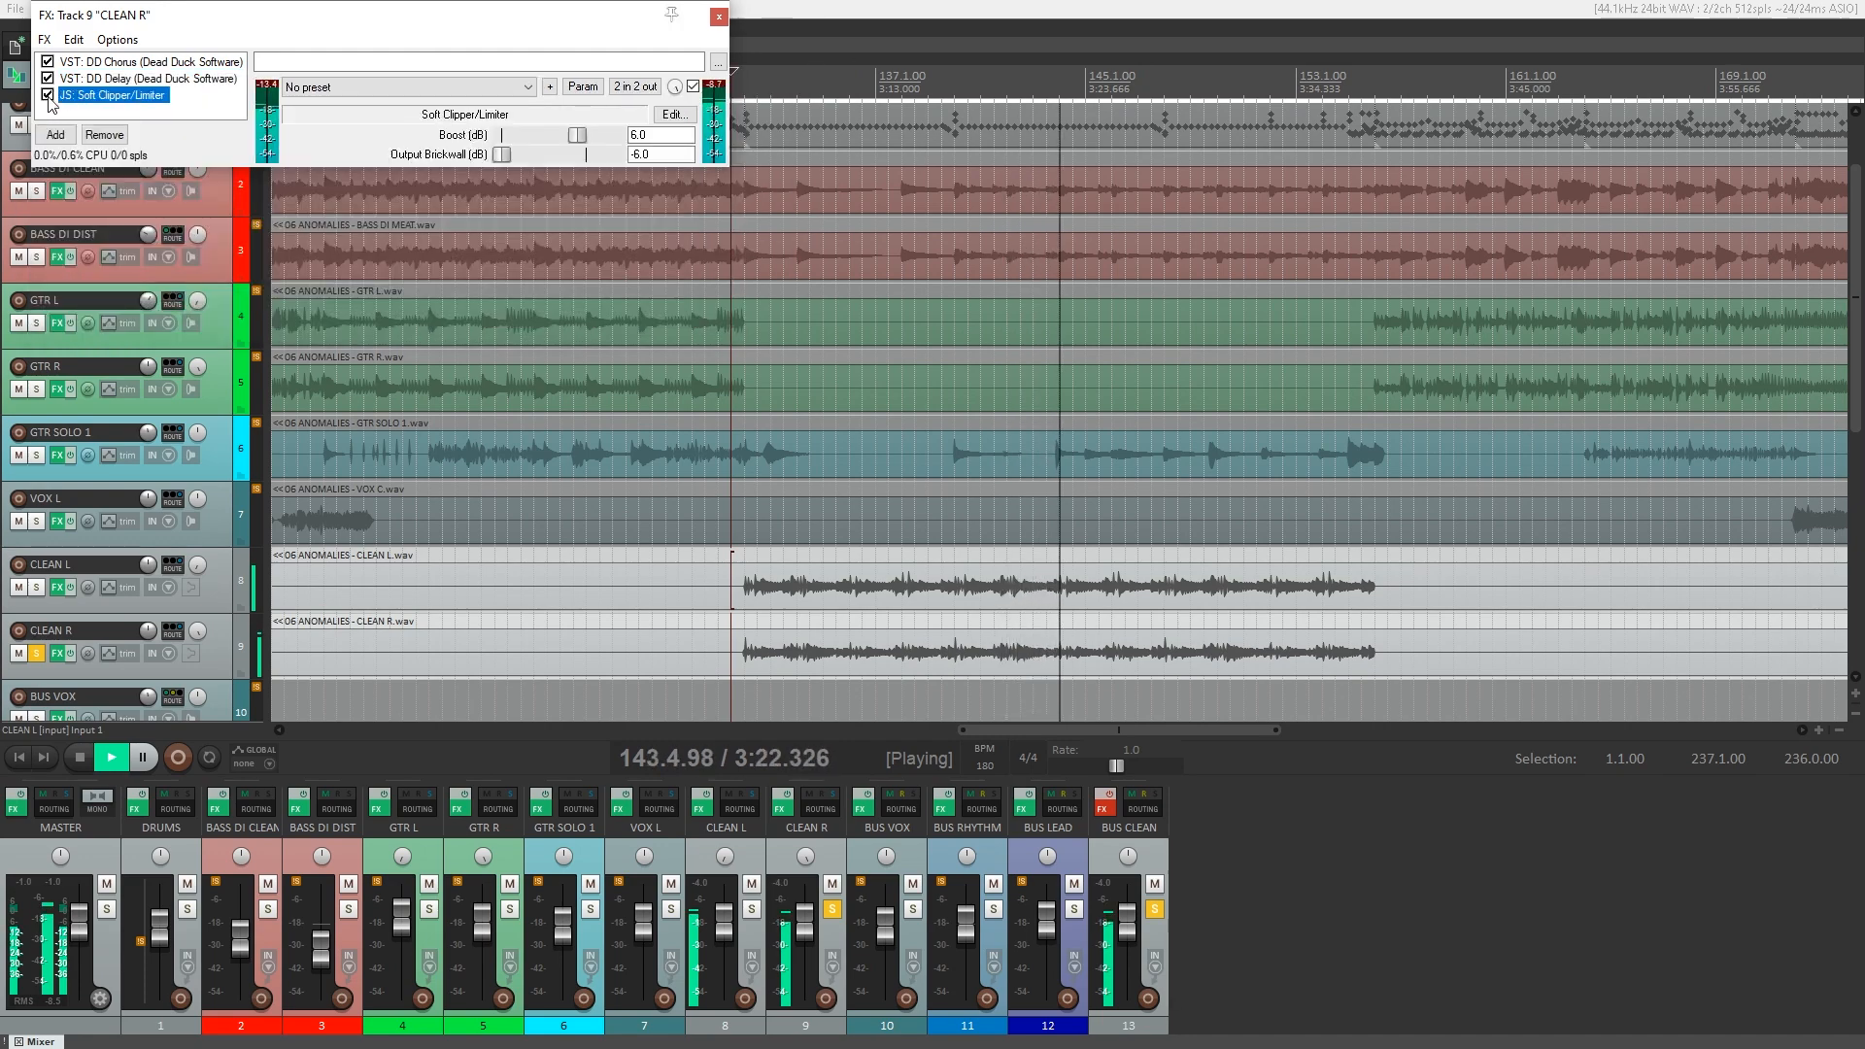
{"action": "left_click", "coordinate": [720, 17]}
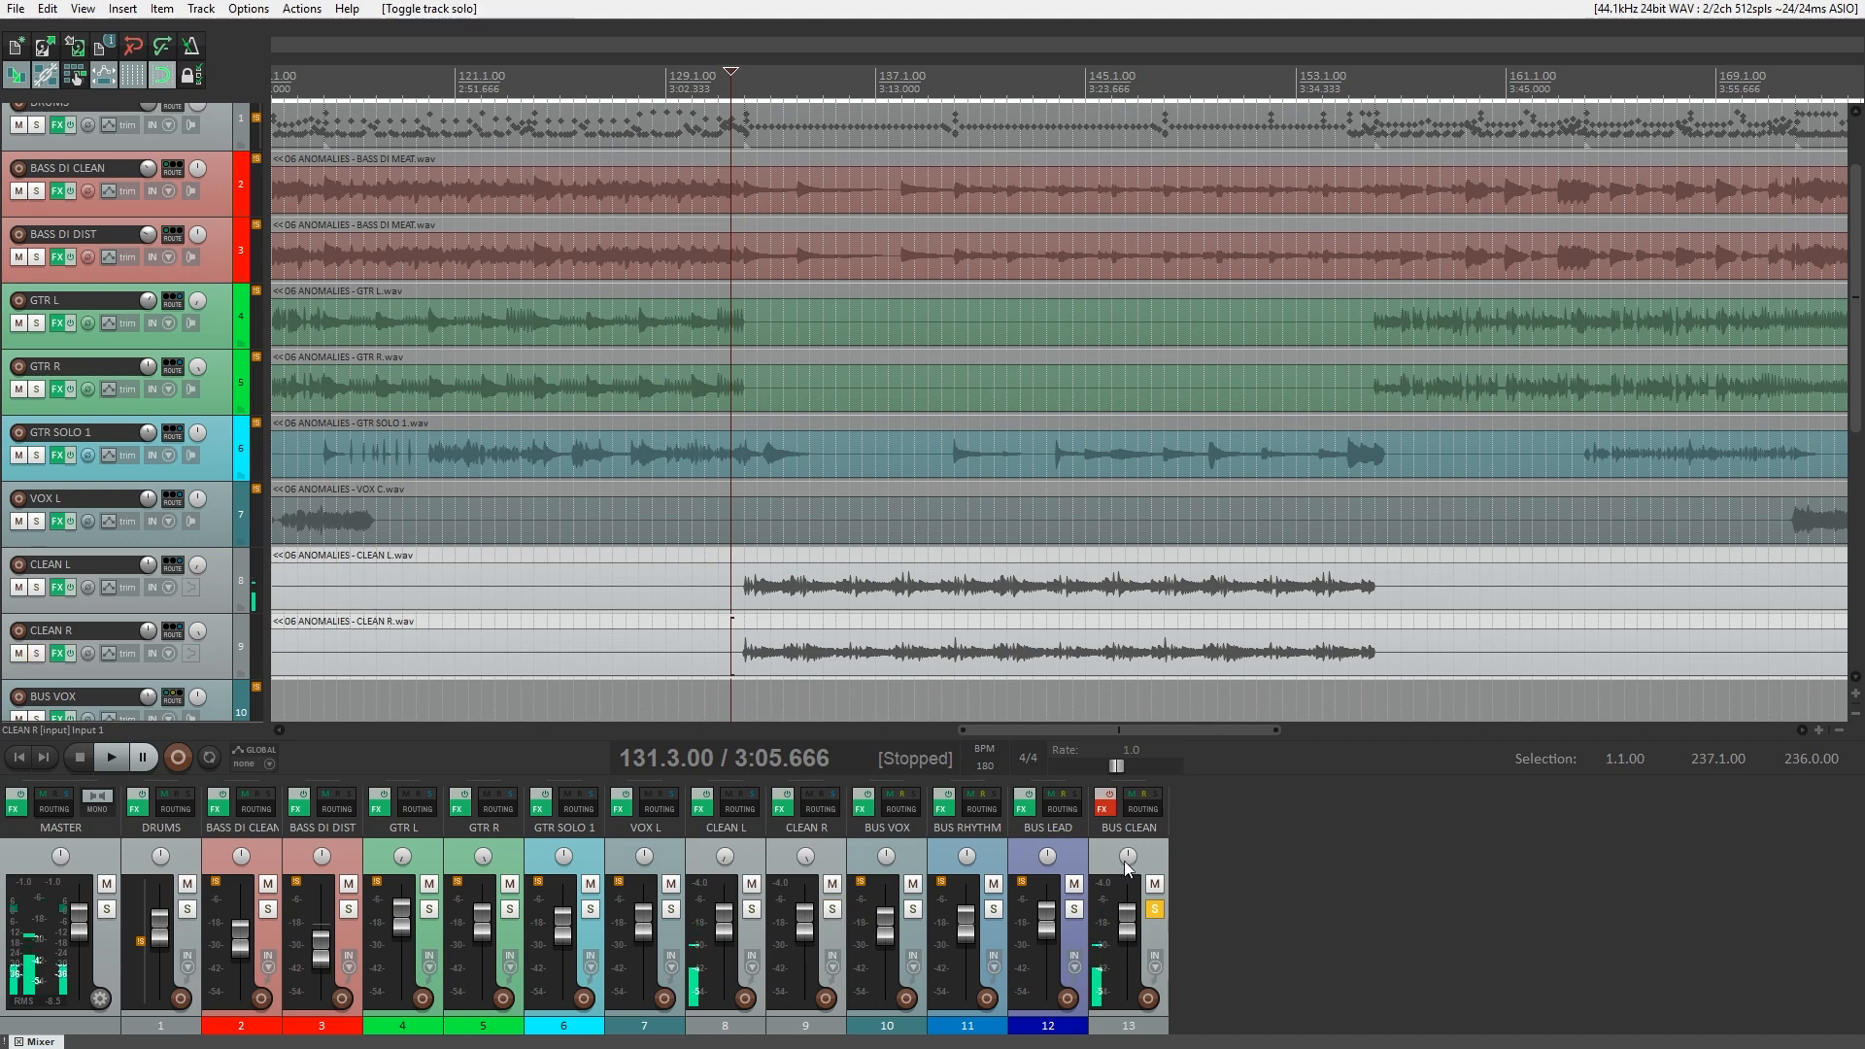
Show the ReaEQ and ReaComp settings of BUS CLEAN, bypass both plugins, and re-enable ReaComp with the track playing.
{"action": "left_click", "coordinate": [1109, 812]}
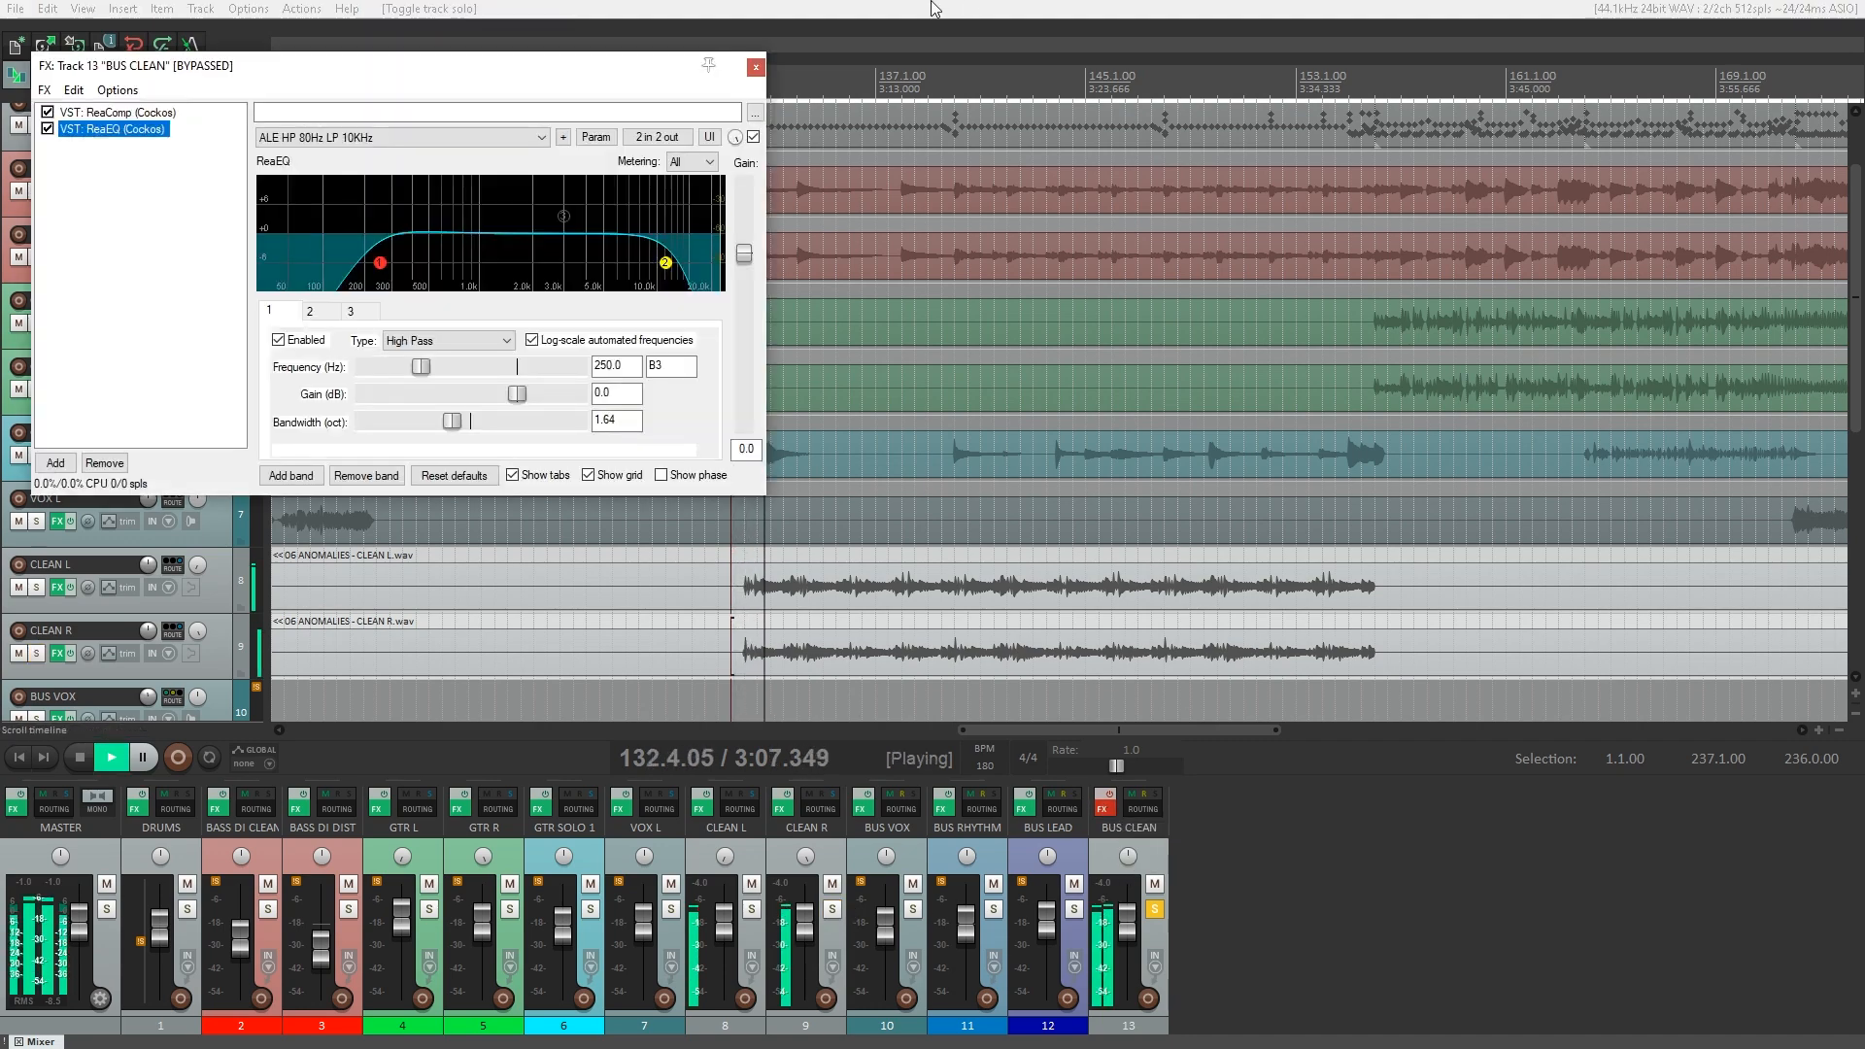
{"action": "key", "text": "space"}
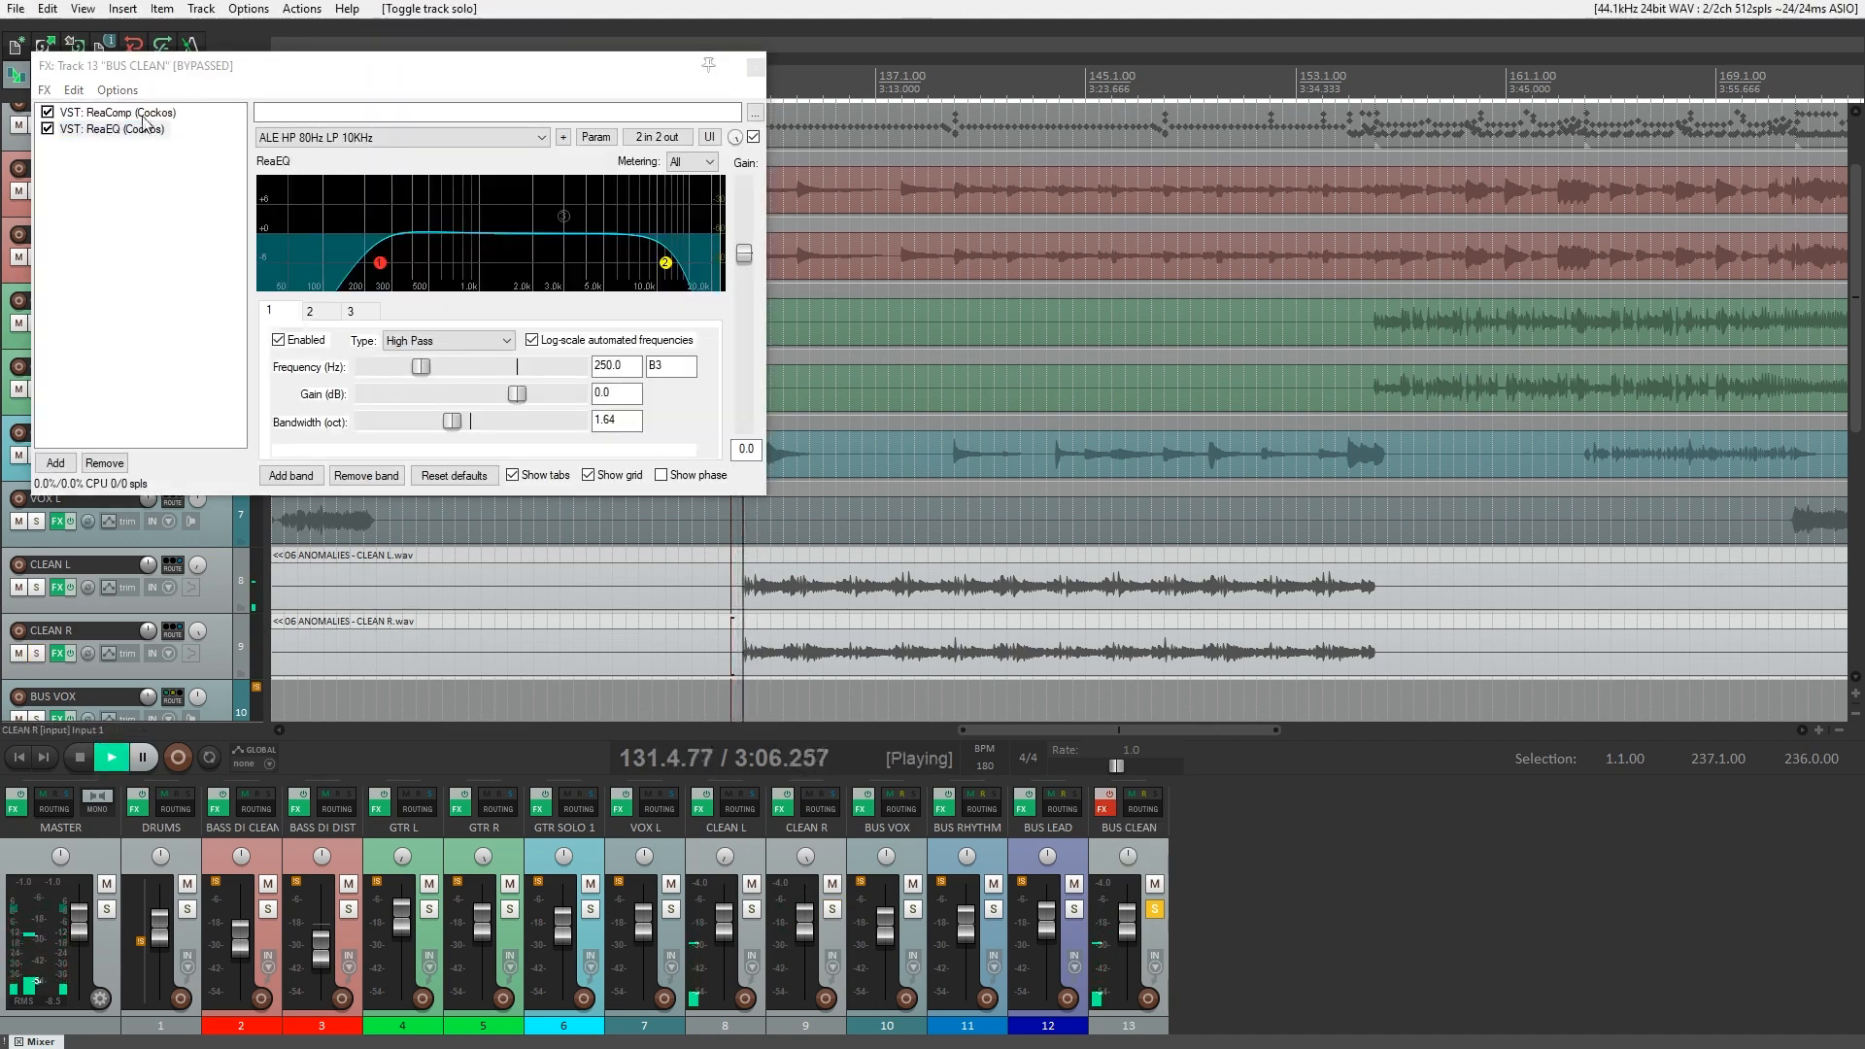
{"action": "left_click", "coordinate": [151, 113]}
{"action": "key", "text": "space"}
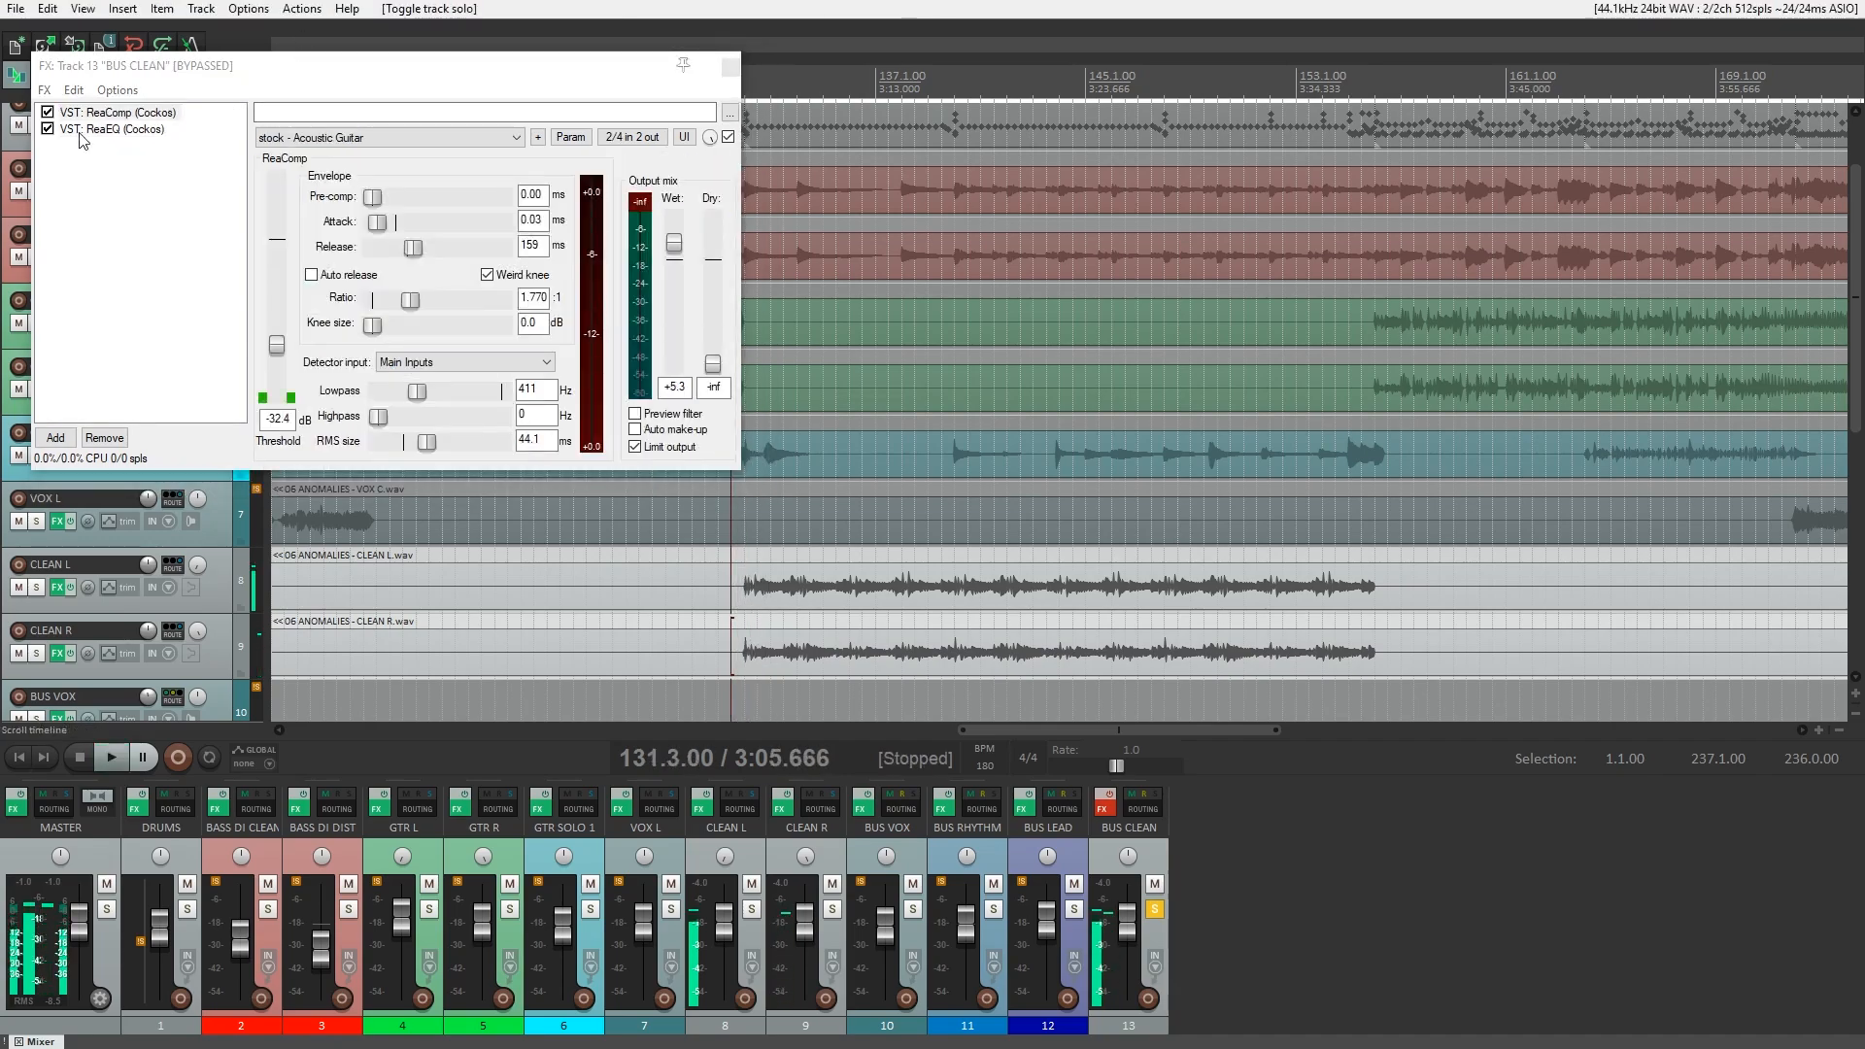
{"action": "left_click", "coordinate": [47, 129]}
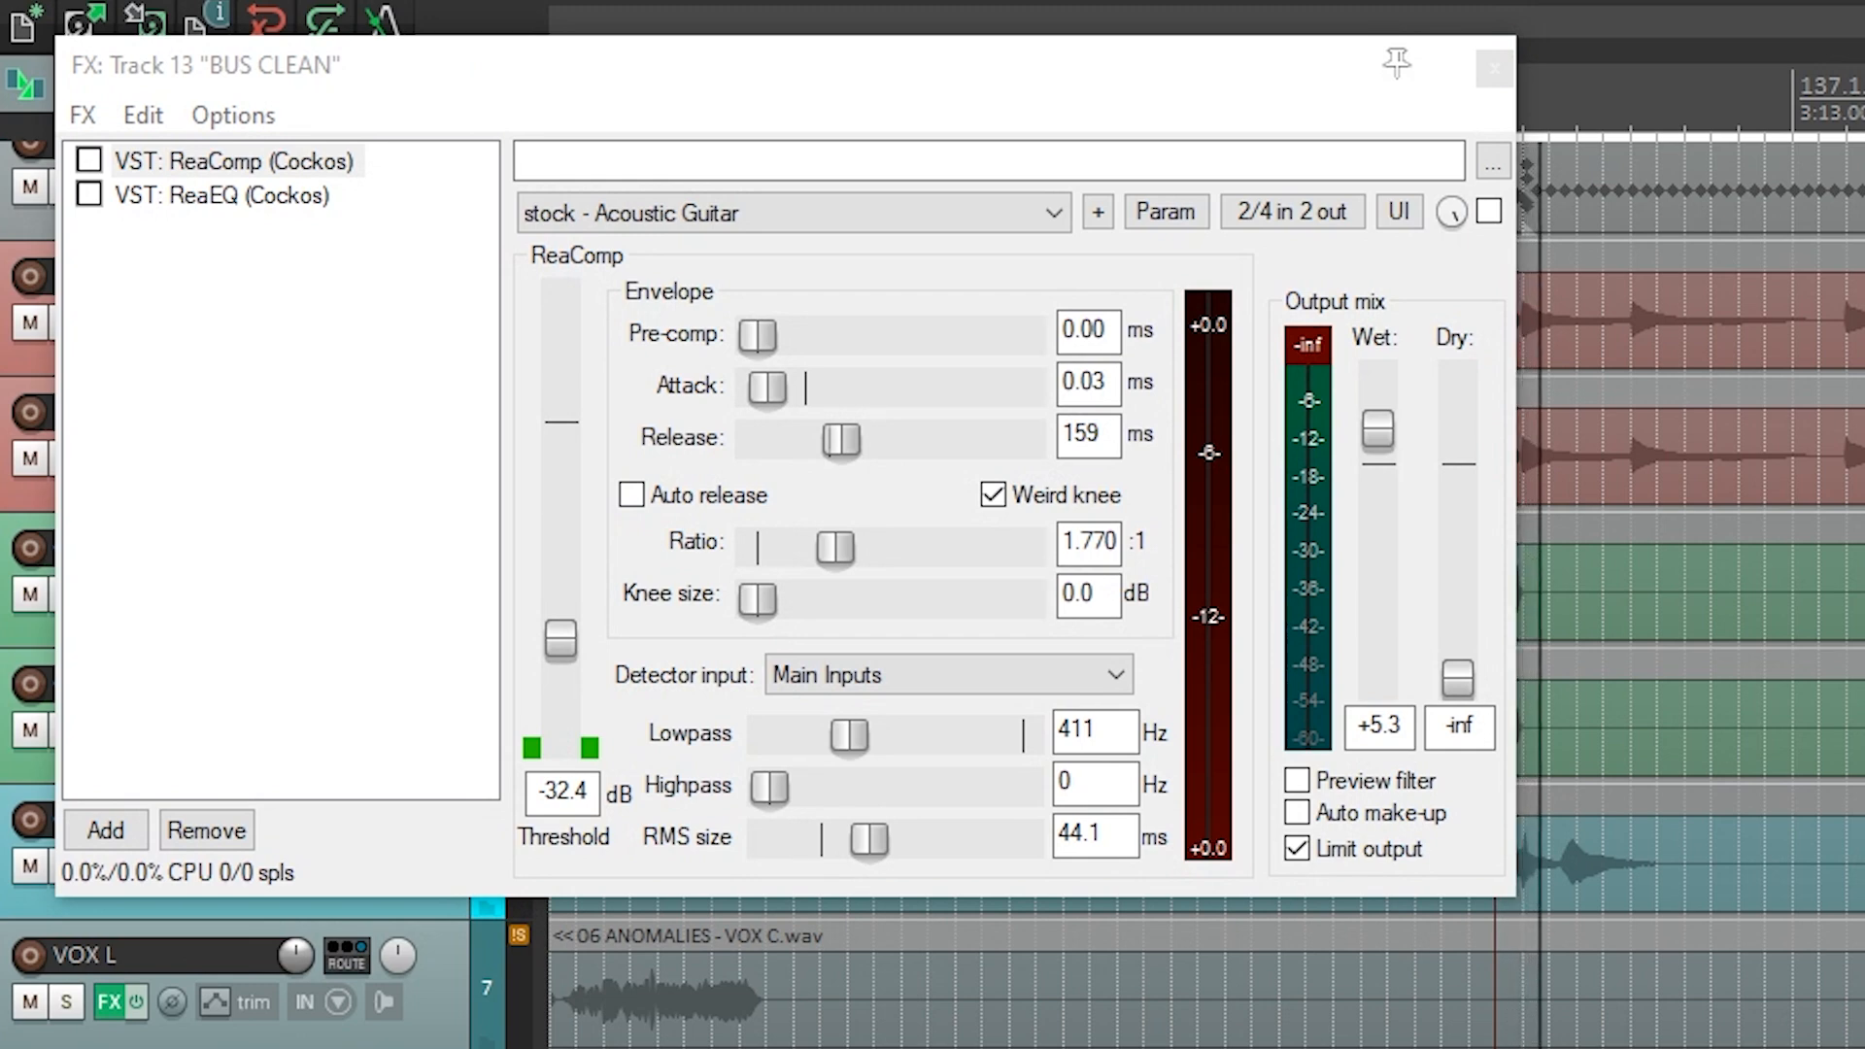
{"action": "left_click", "coordinate": [90, 160]}
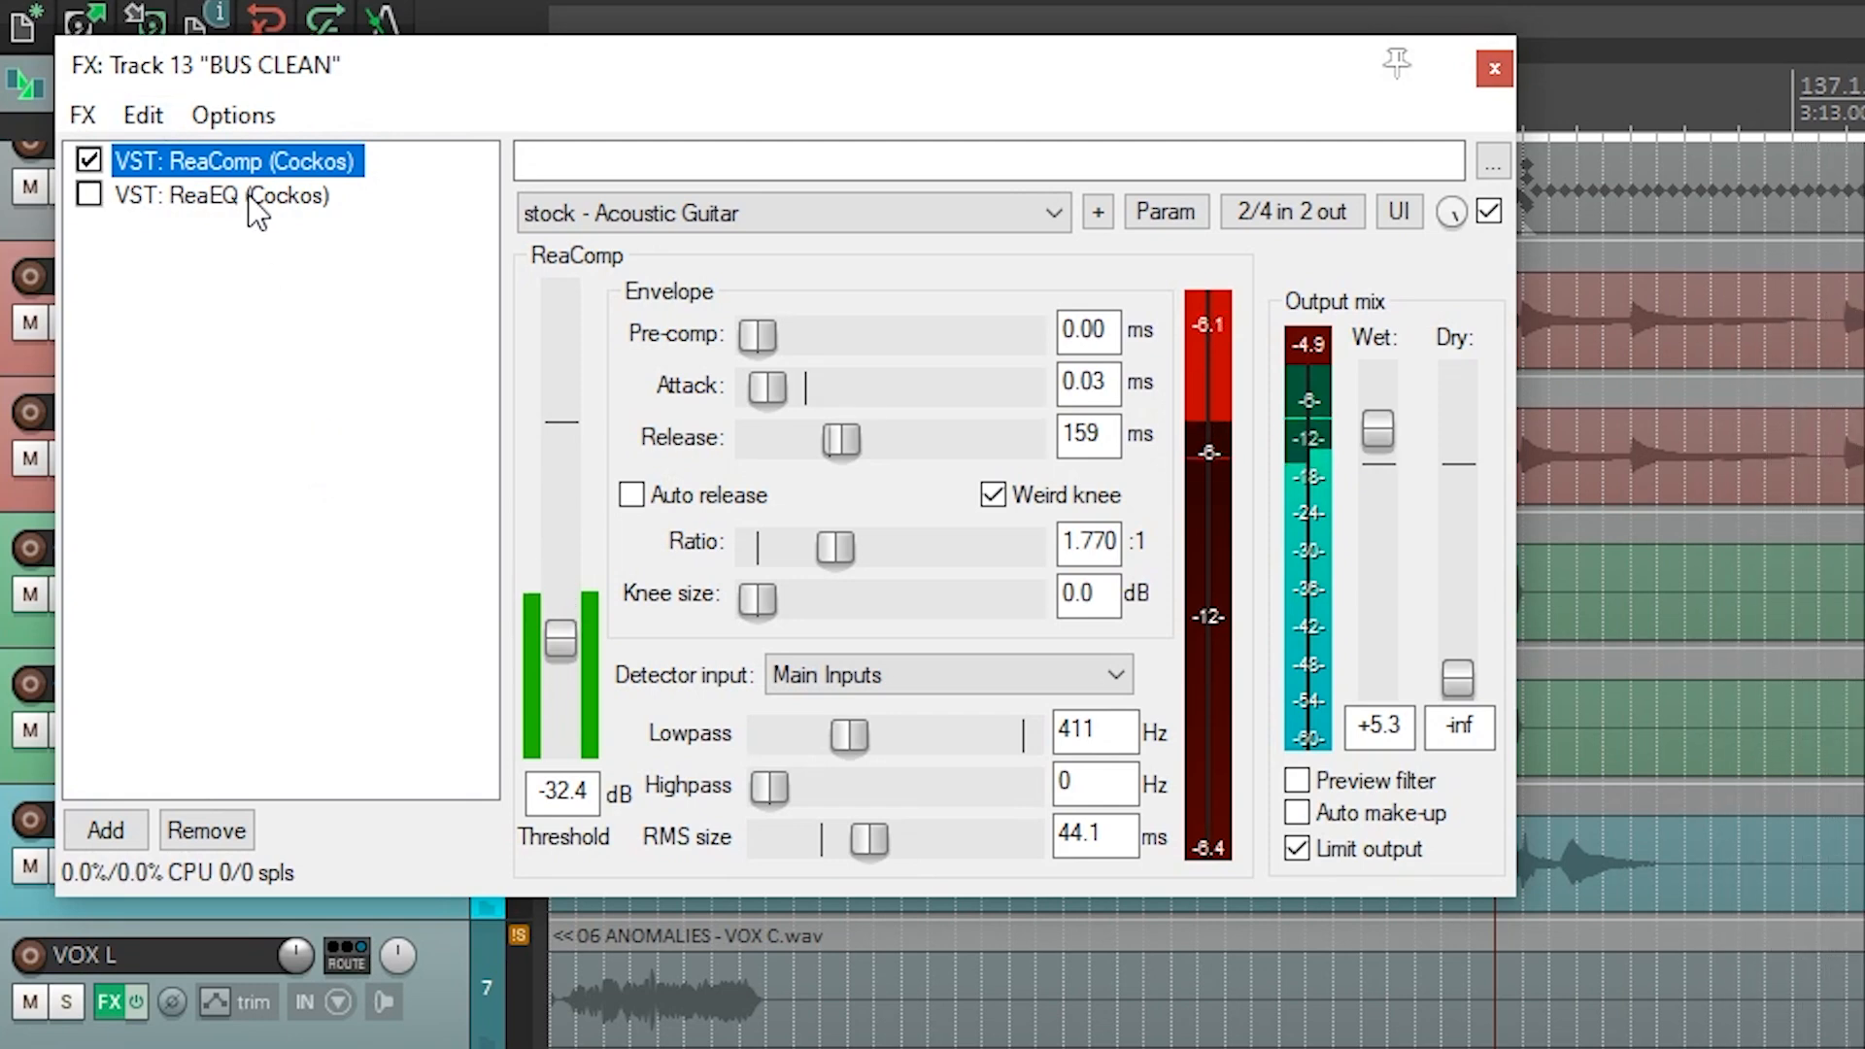
Enable ReaEQ on BUS CLEAN, compare the sound with it bypassed and enabled, and unsolo the bus.
{"action": "left_click", "coordinate": [190, 194]}
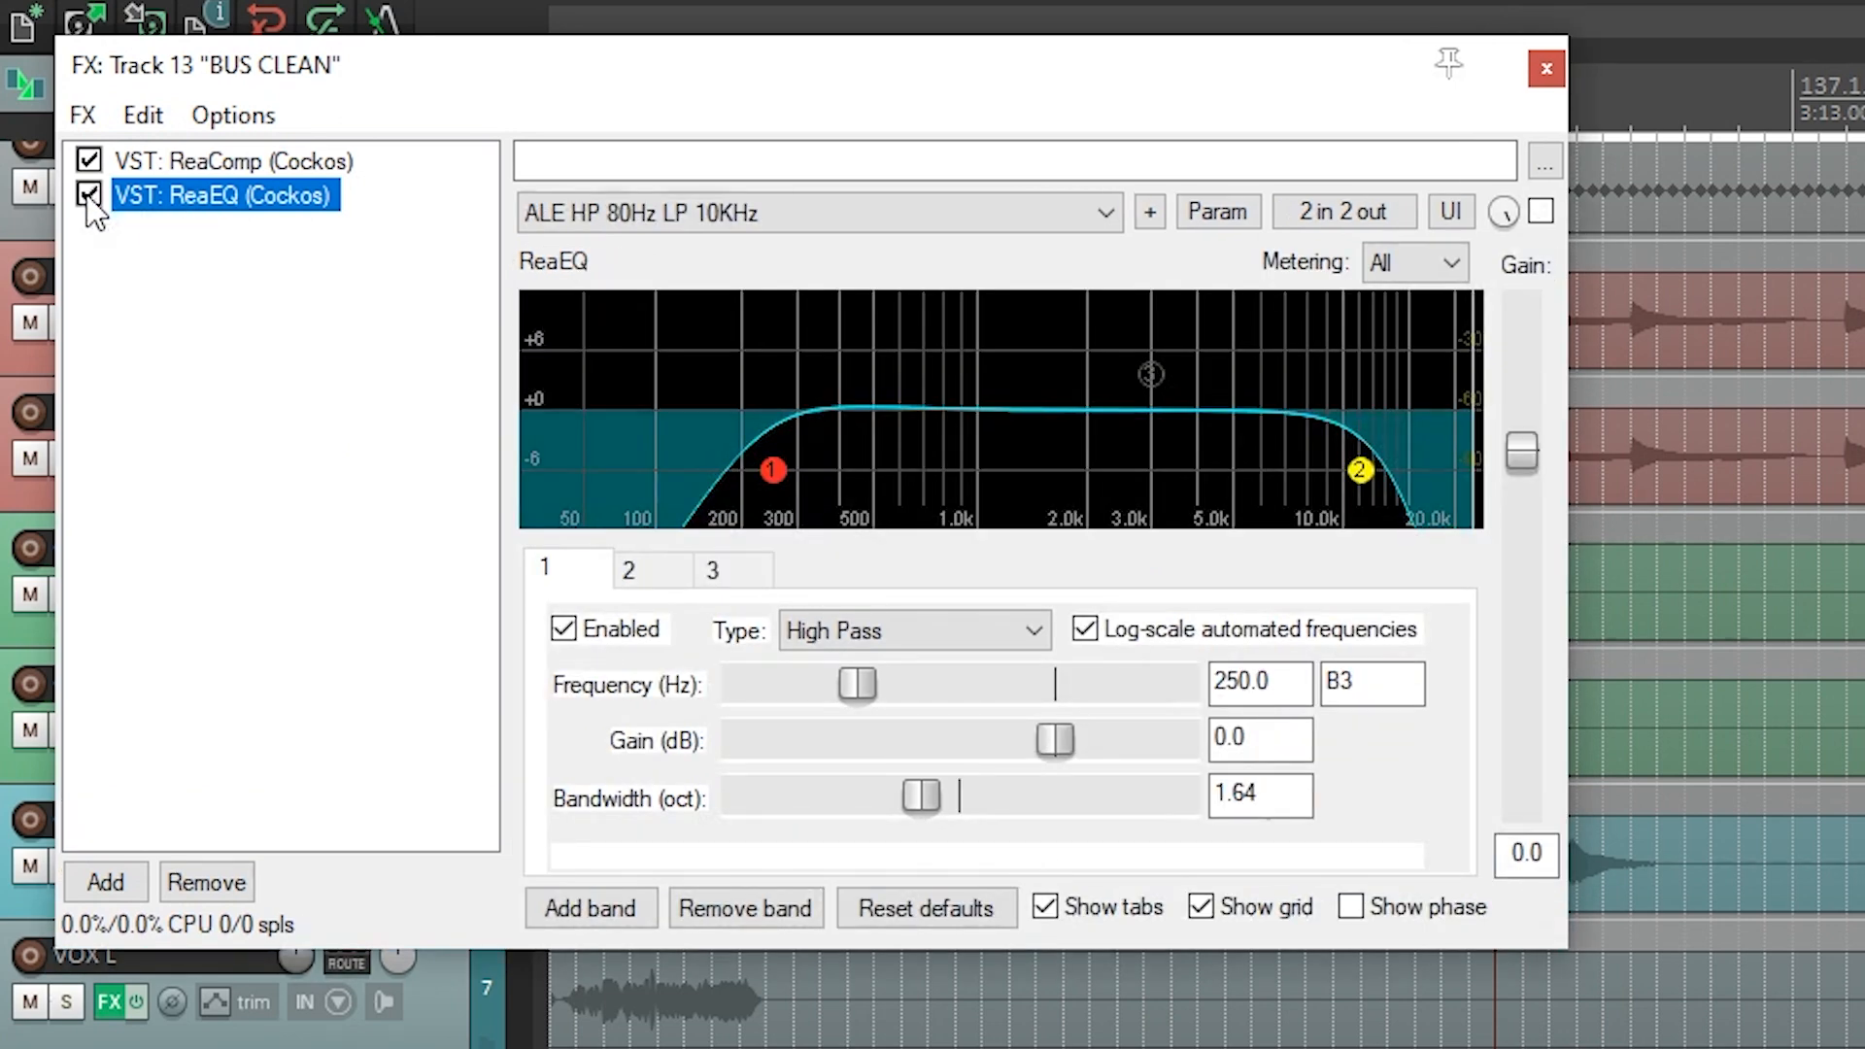
{"action": "left_click", "coordinate": [89, 196]}
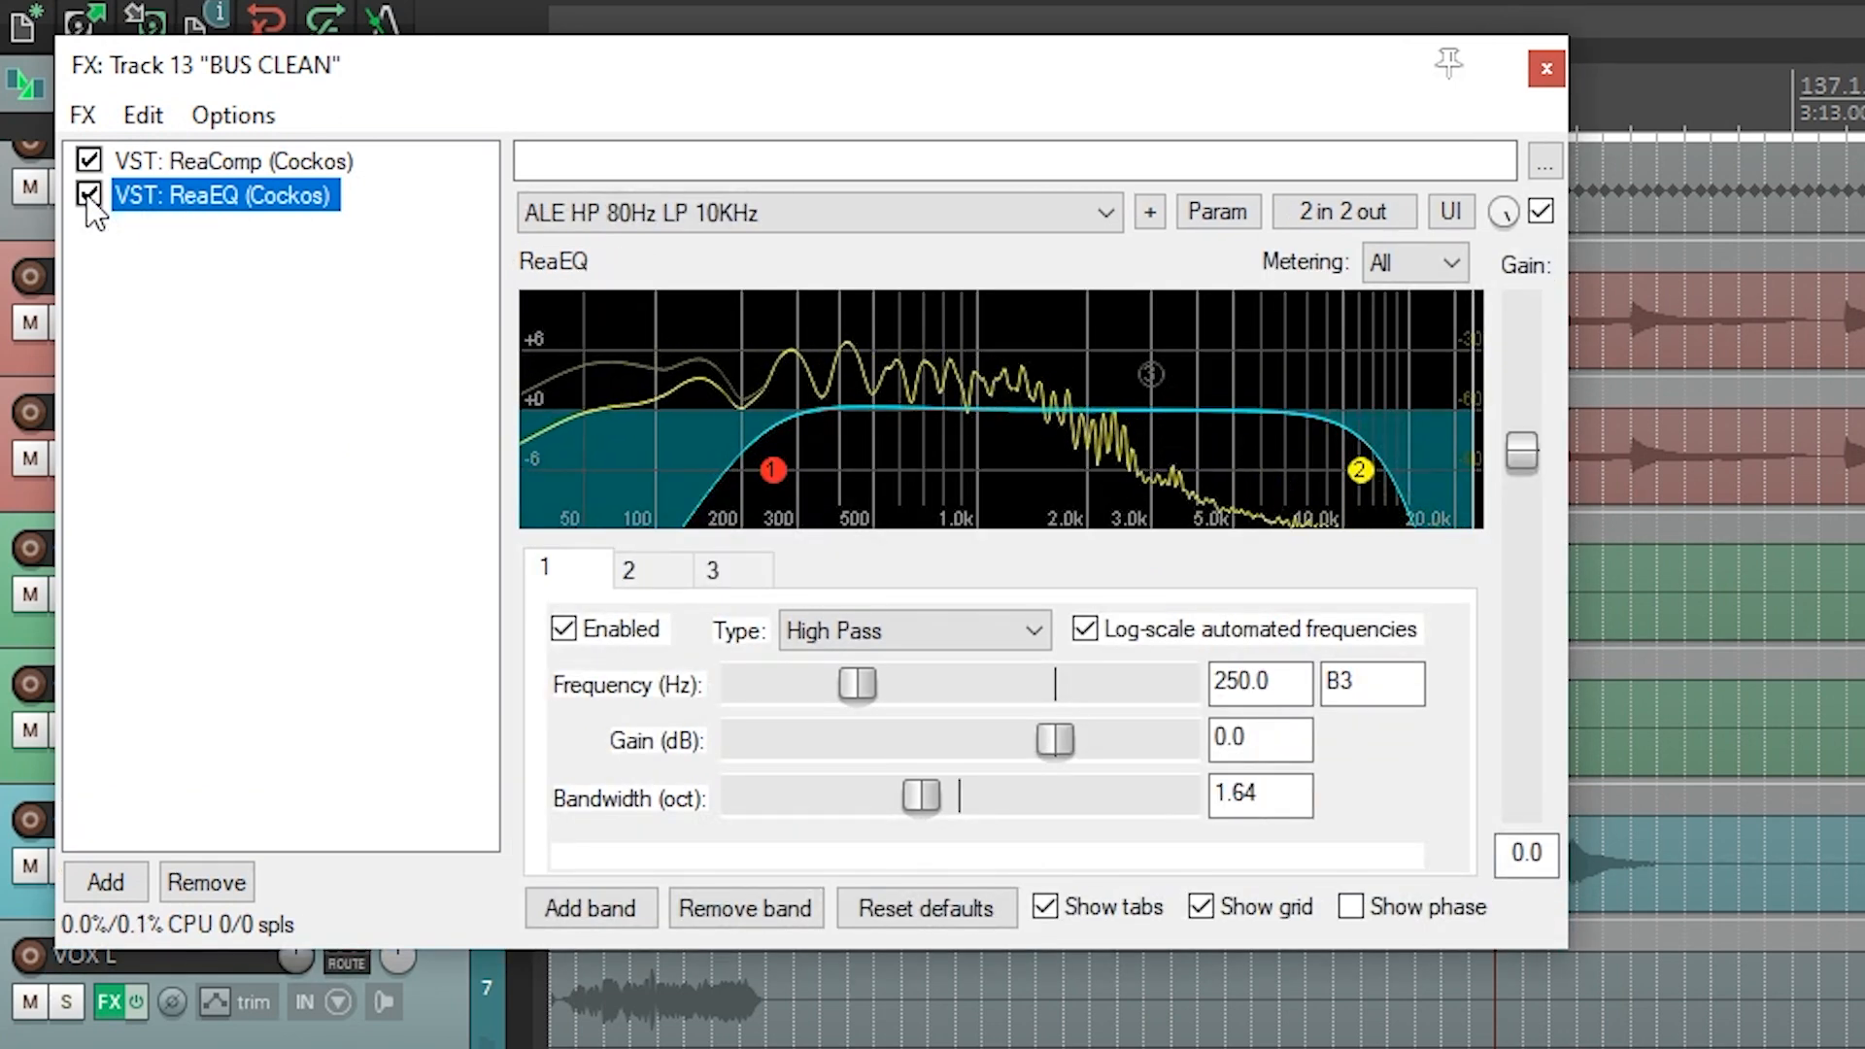
{"action": "left_click", "coordinate": [89, 194]}
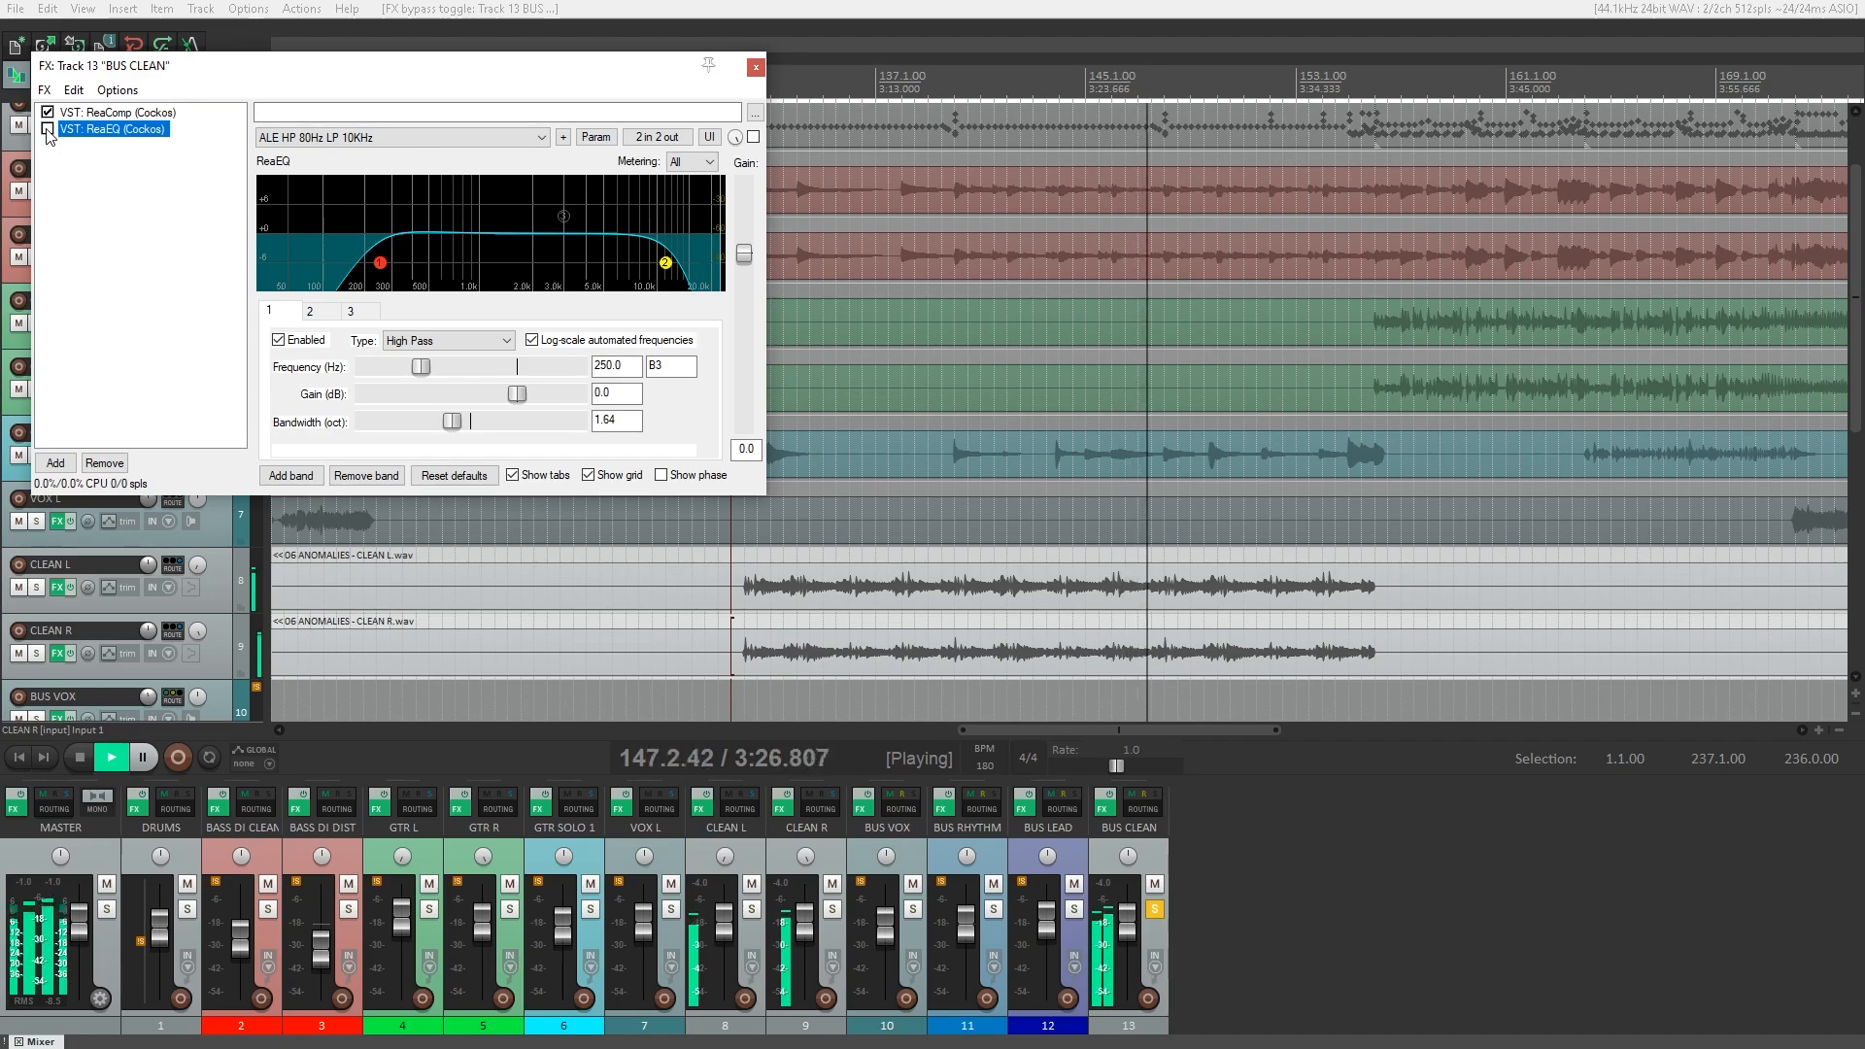
{"action": "left_click", "coordinate": [47, 128]}
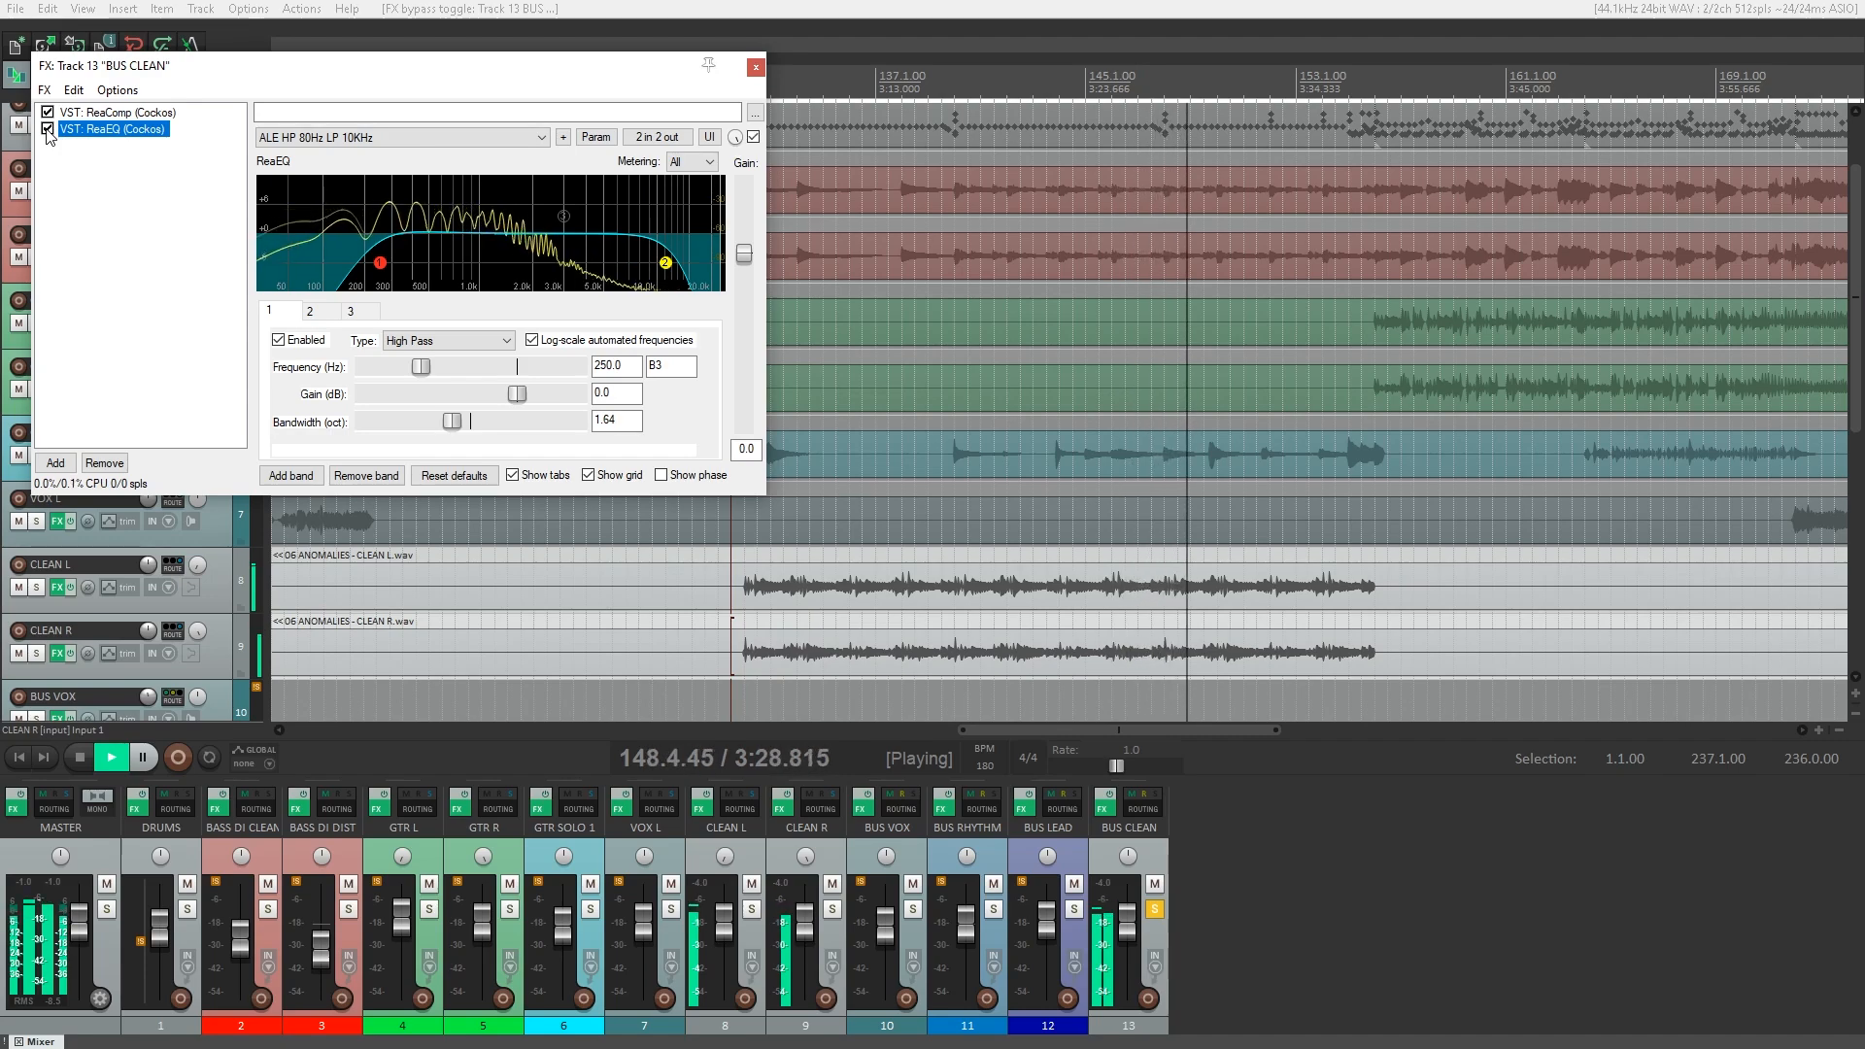
{"action": "left_click", "coordinate": [756, 67]}
{"action": "left_click", "coordinate": [1154, 911]}
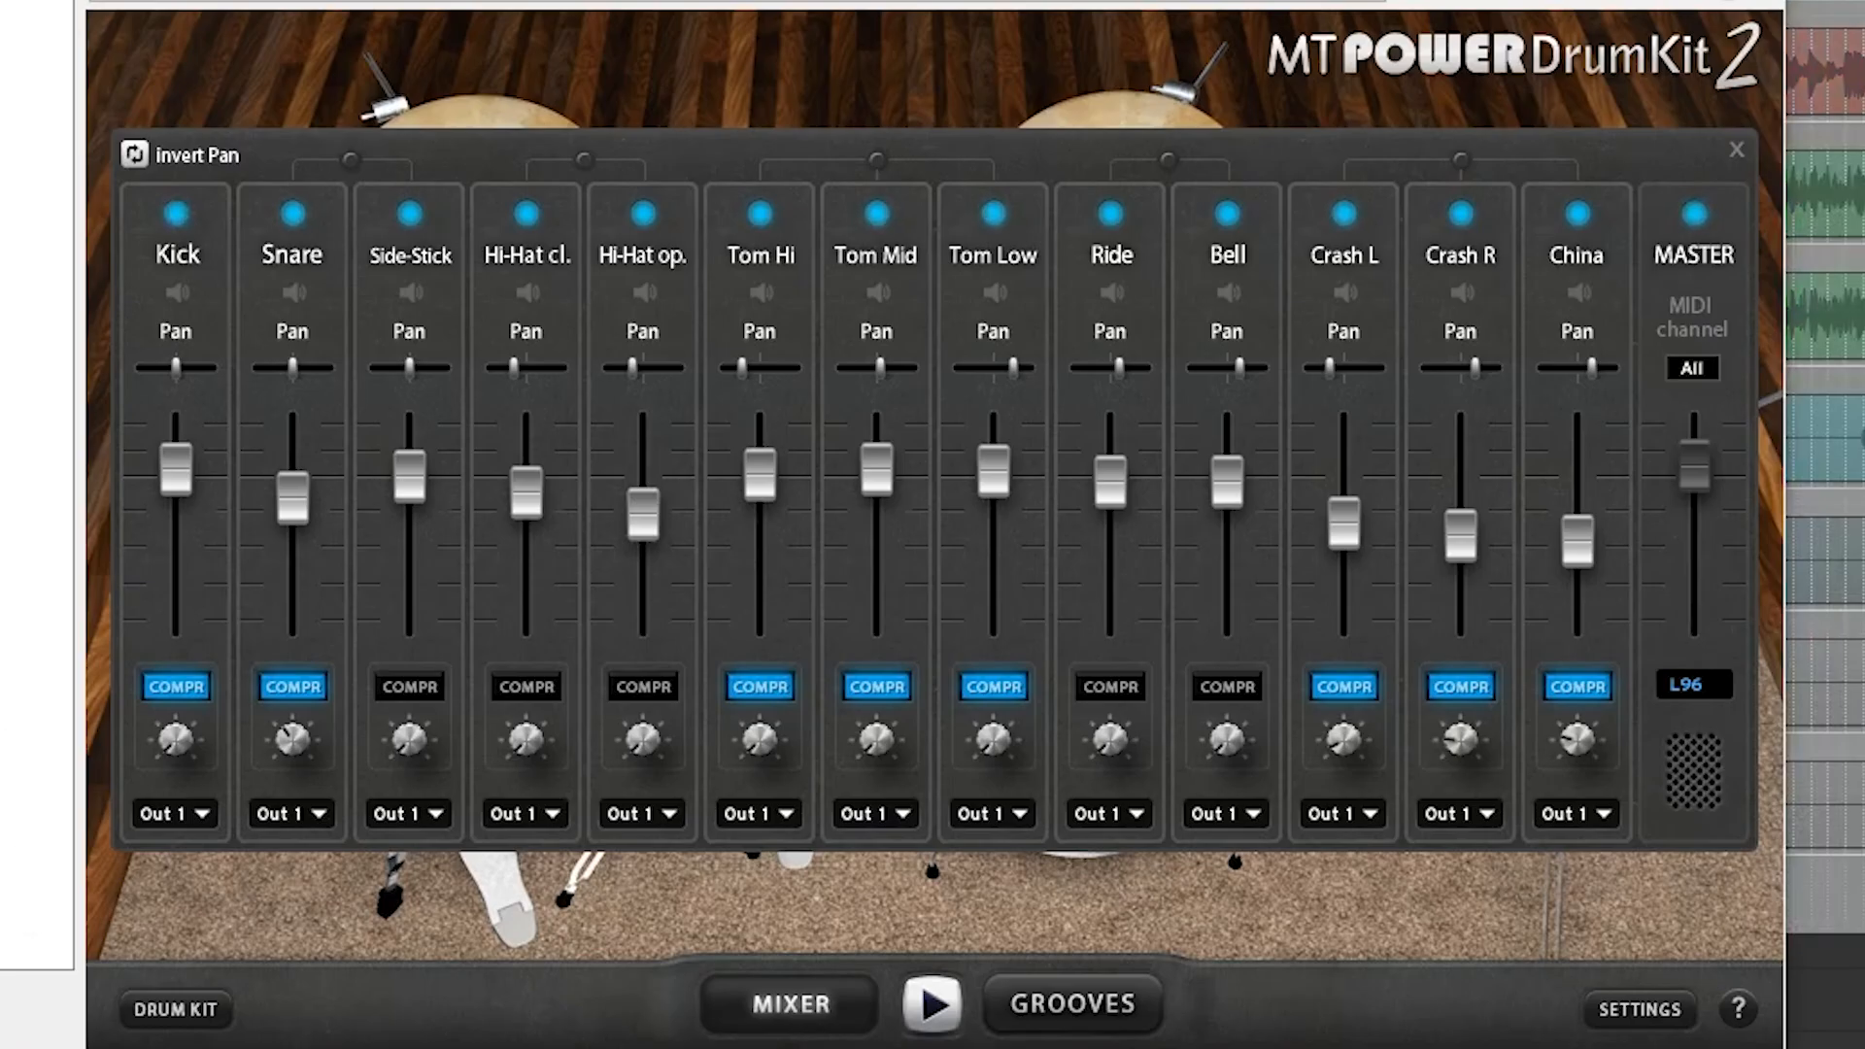
Show the drum kit view of MT Power DrumKit 2 and return to its mixer.
{"action": "left_click", "coordinate": [214, 1015]}
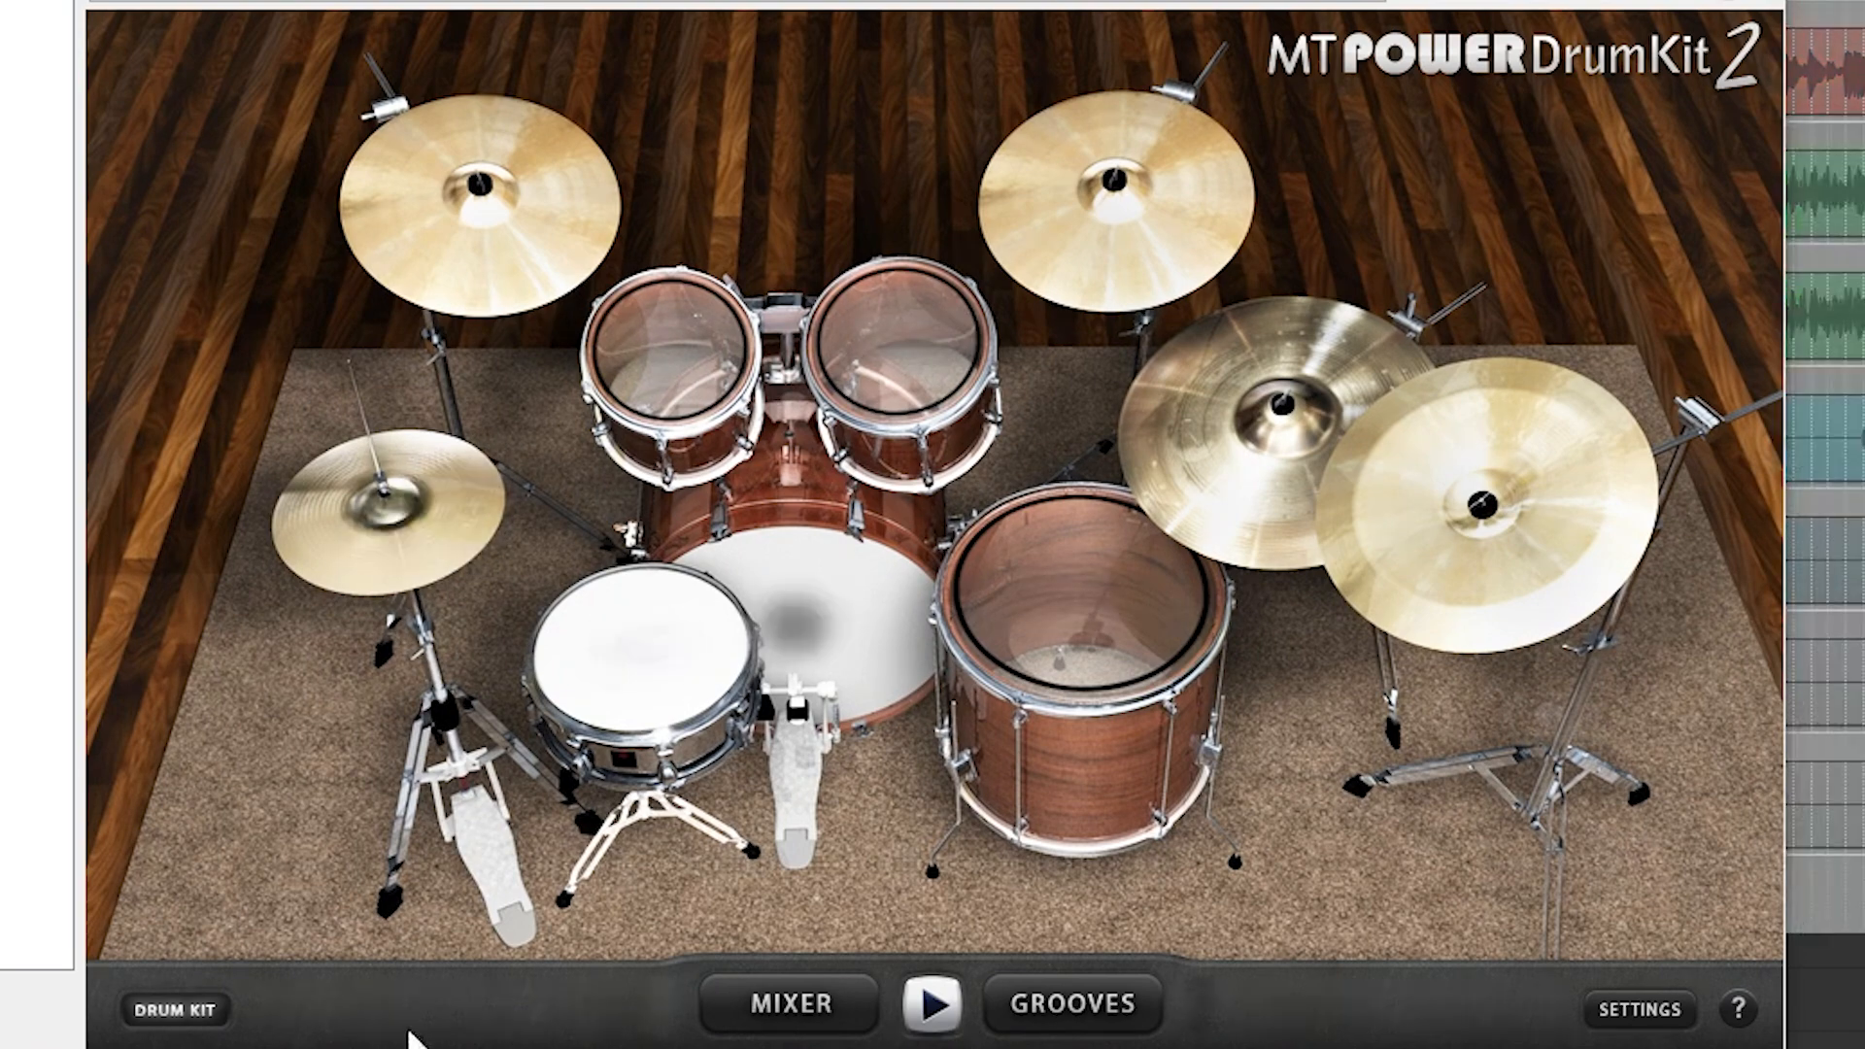
{"action": "left_click", "coordinate": [793, 1005]}
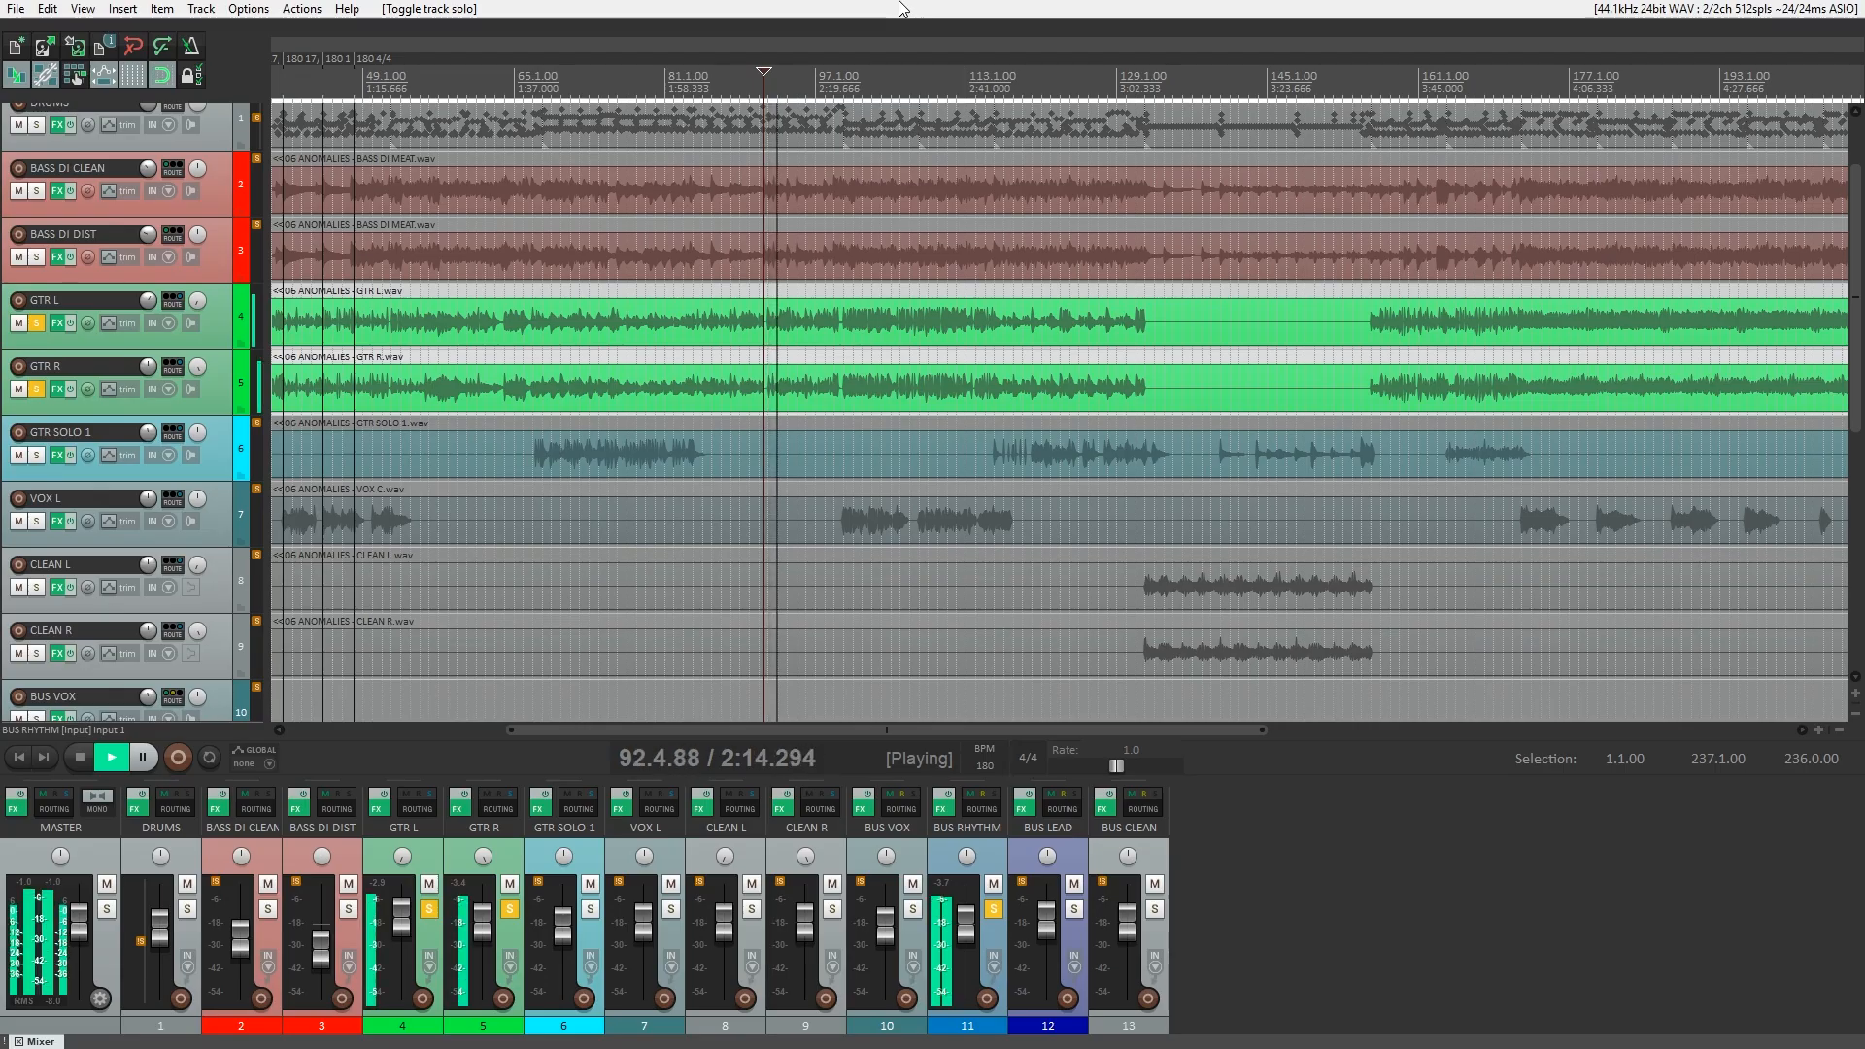
Compare the rhythm guitars with the effect chains of GTR L, GTR R and BUS RHYTHM bypassed and reactivated.
{"action": "left_click", "coordinate": [380, 803]}
{"action": "left_click", "coordinate": [460, 799]}
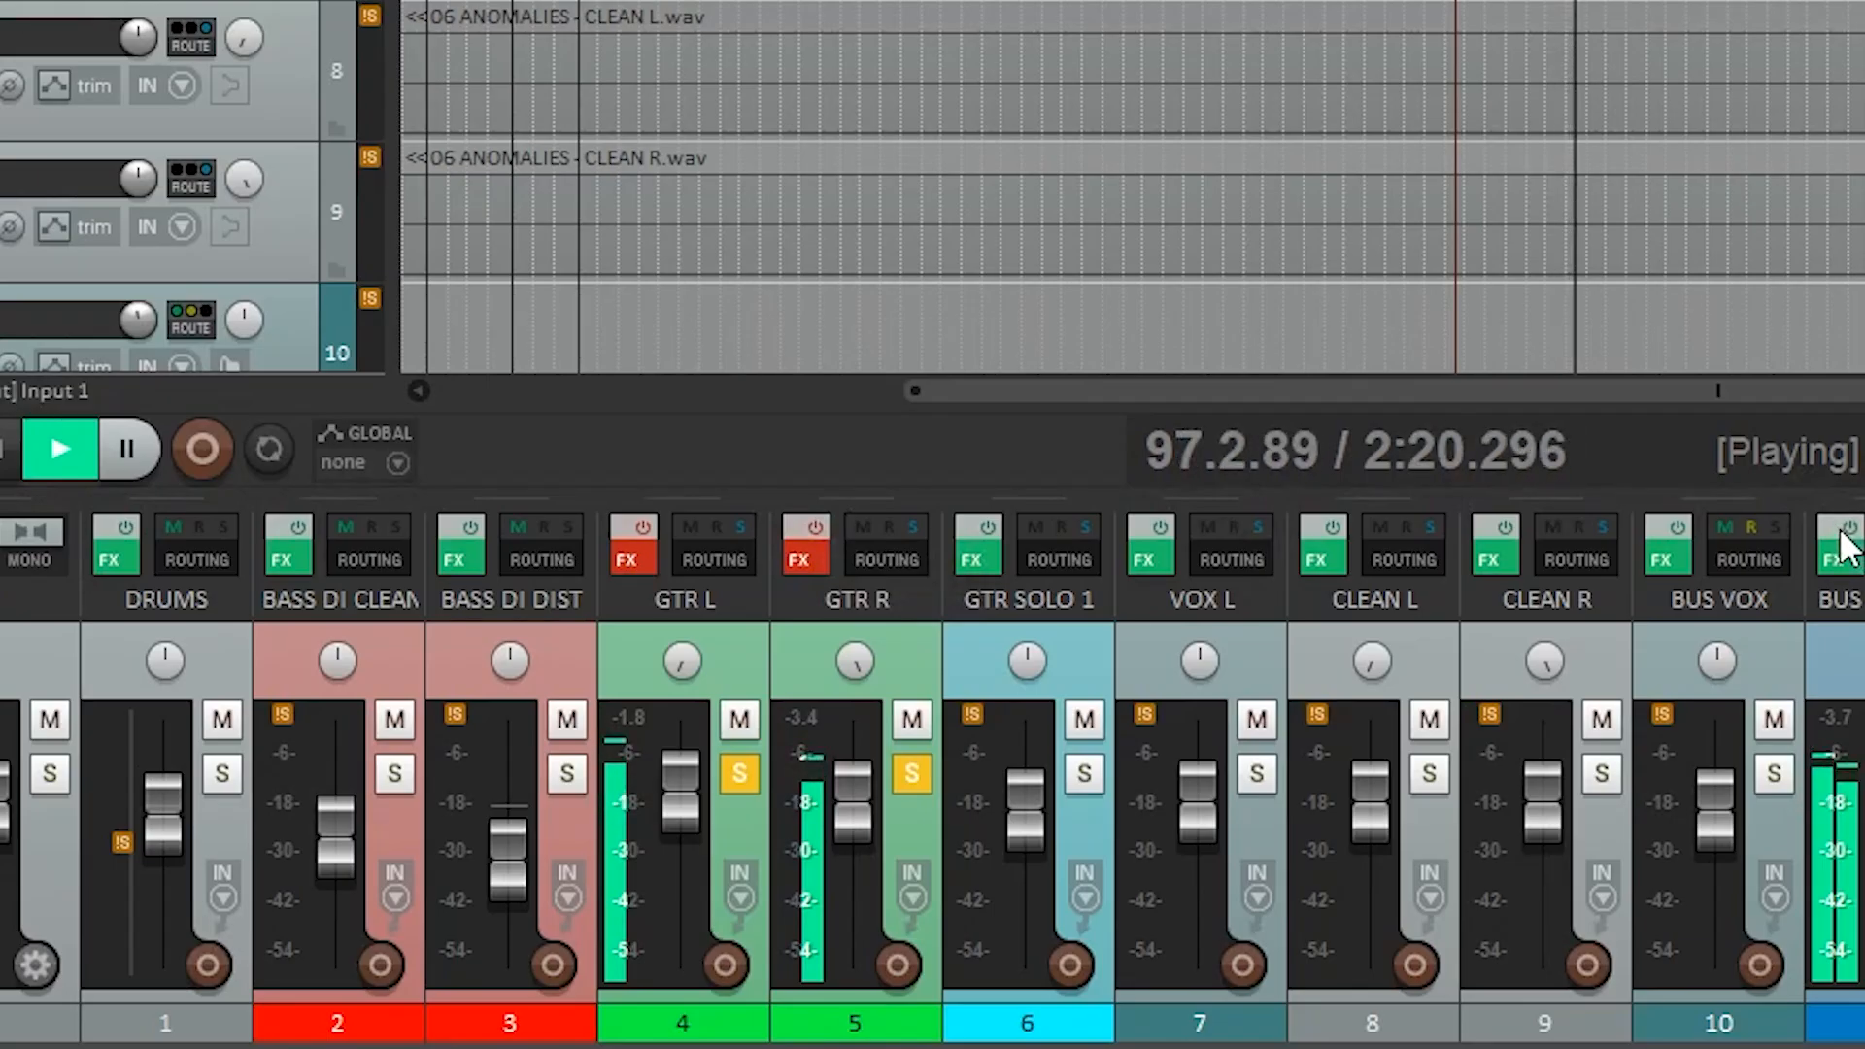
{"action": "left_click", "coordinate": [1846, 546]}
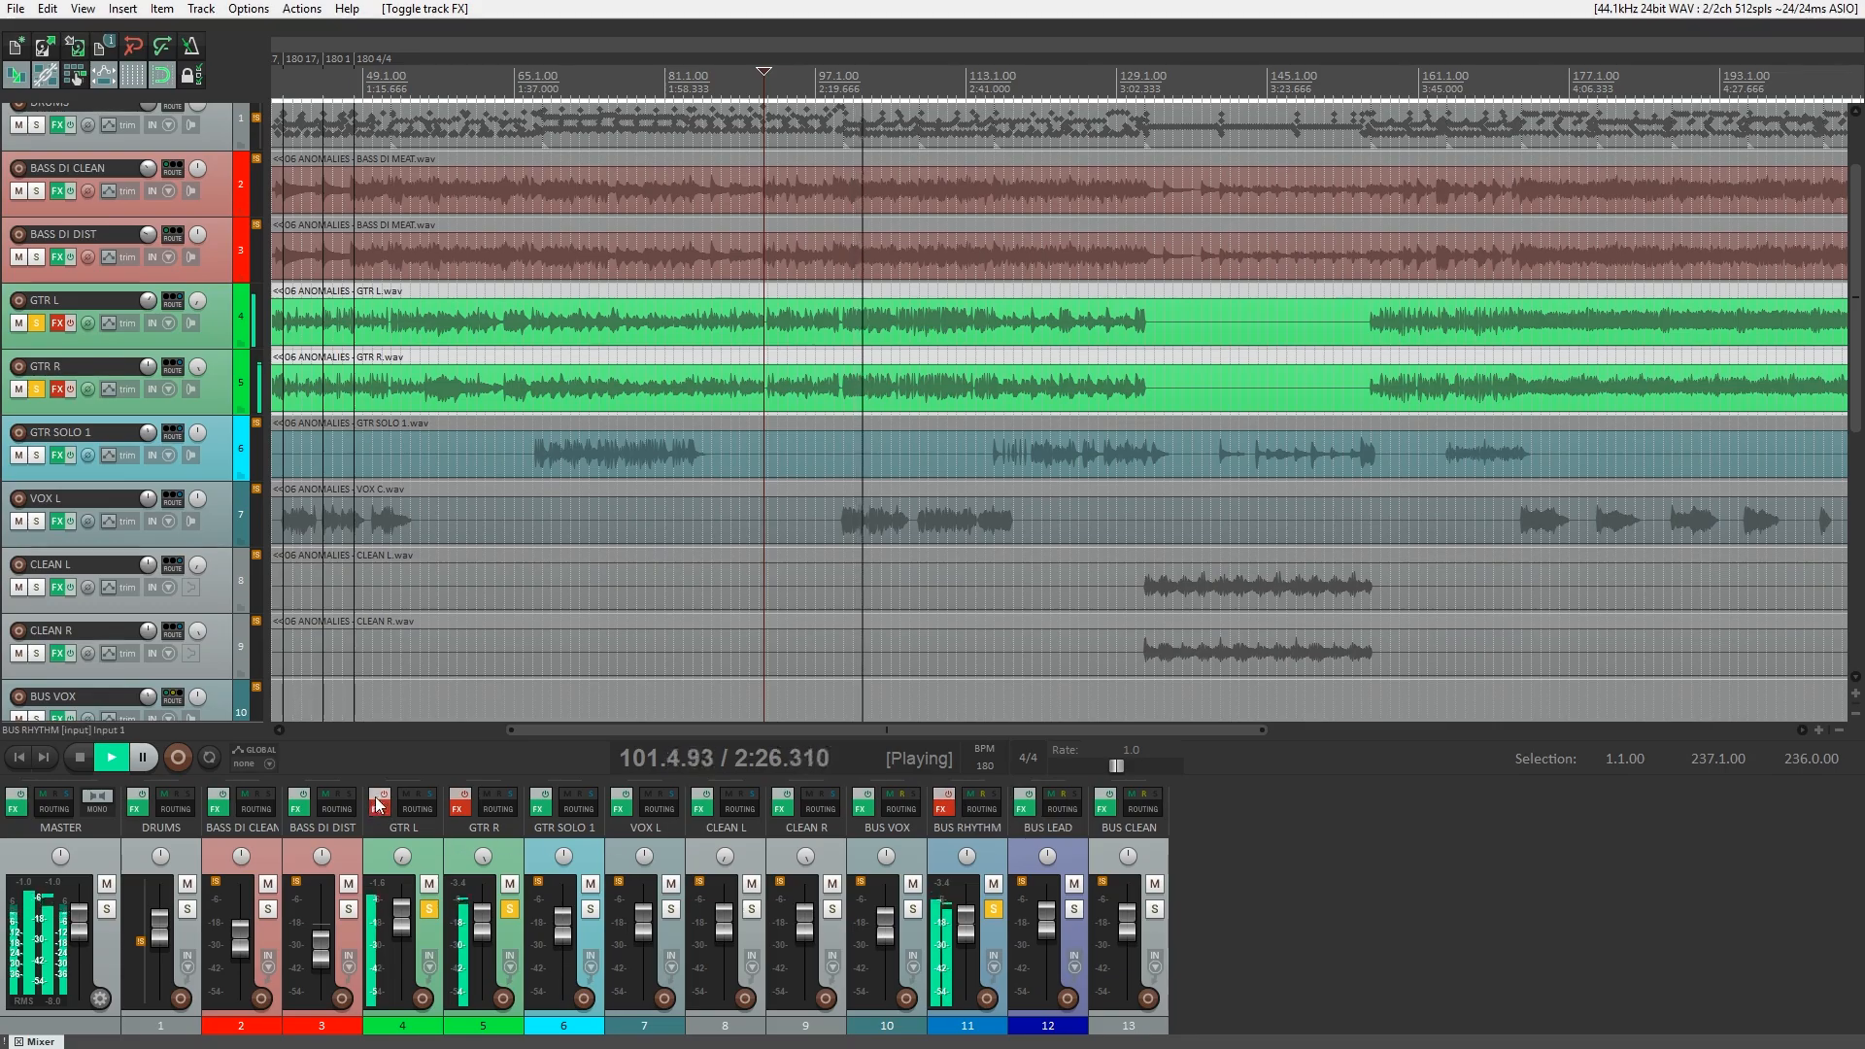
{"action": "left_click", "coordinate": [378, 803]}
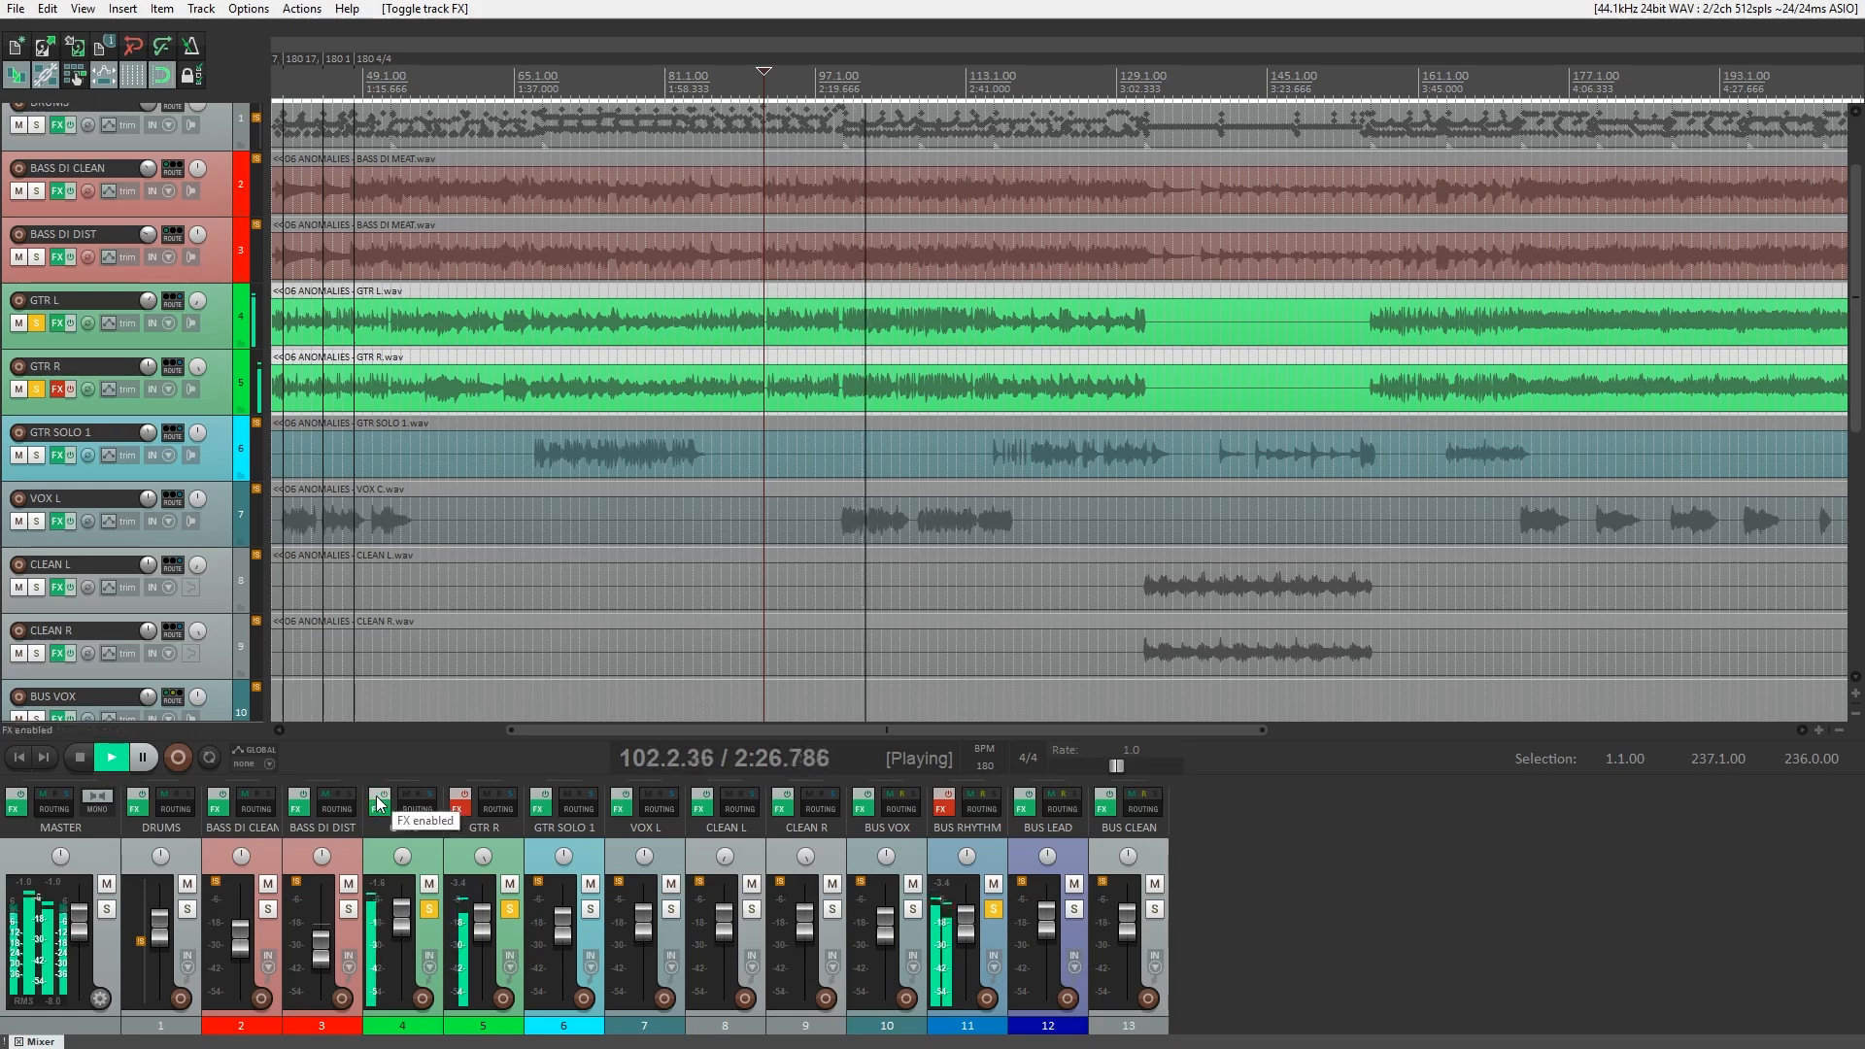
{"action": "left_click", "coordinate": [459, 802]}
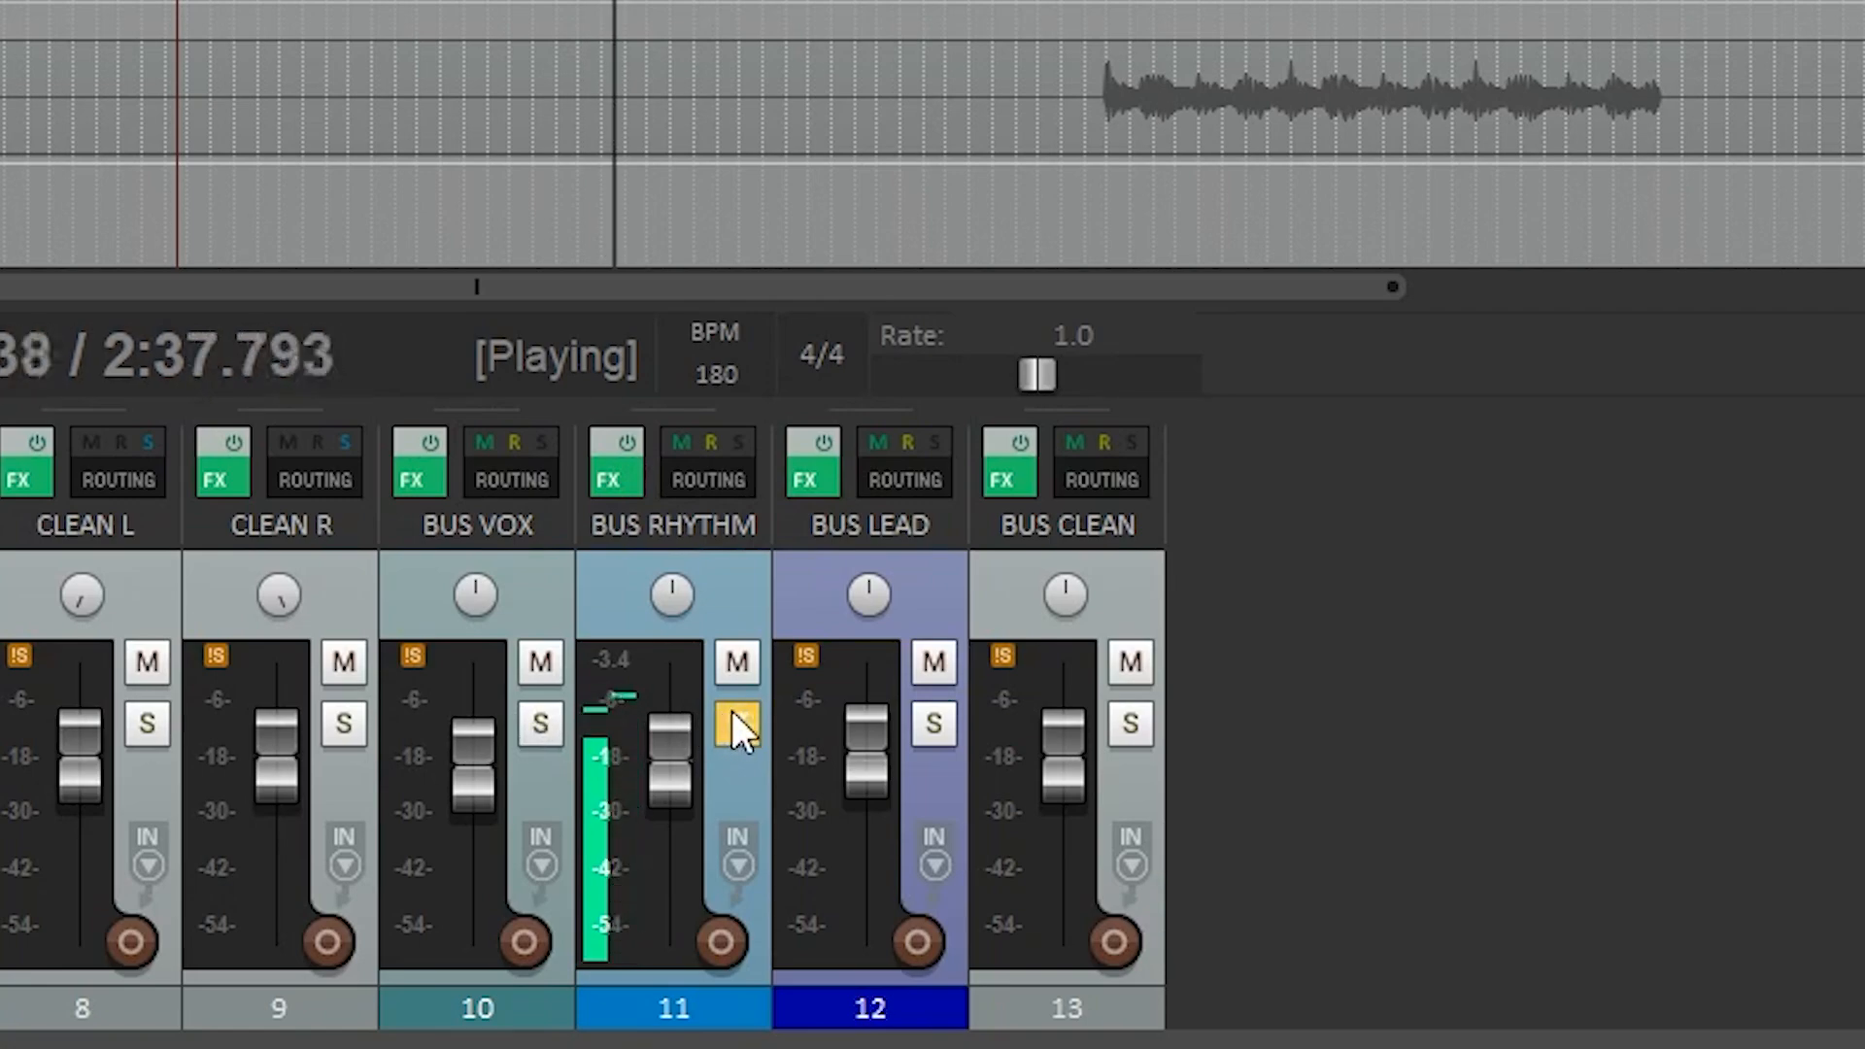
{"action": "left_click", "coordinate": [993, 909]}
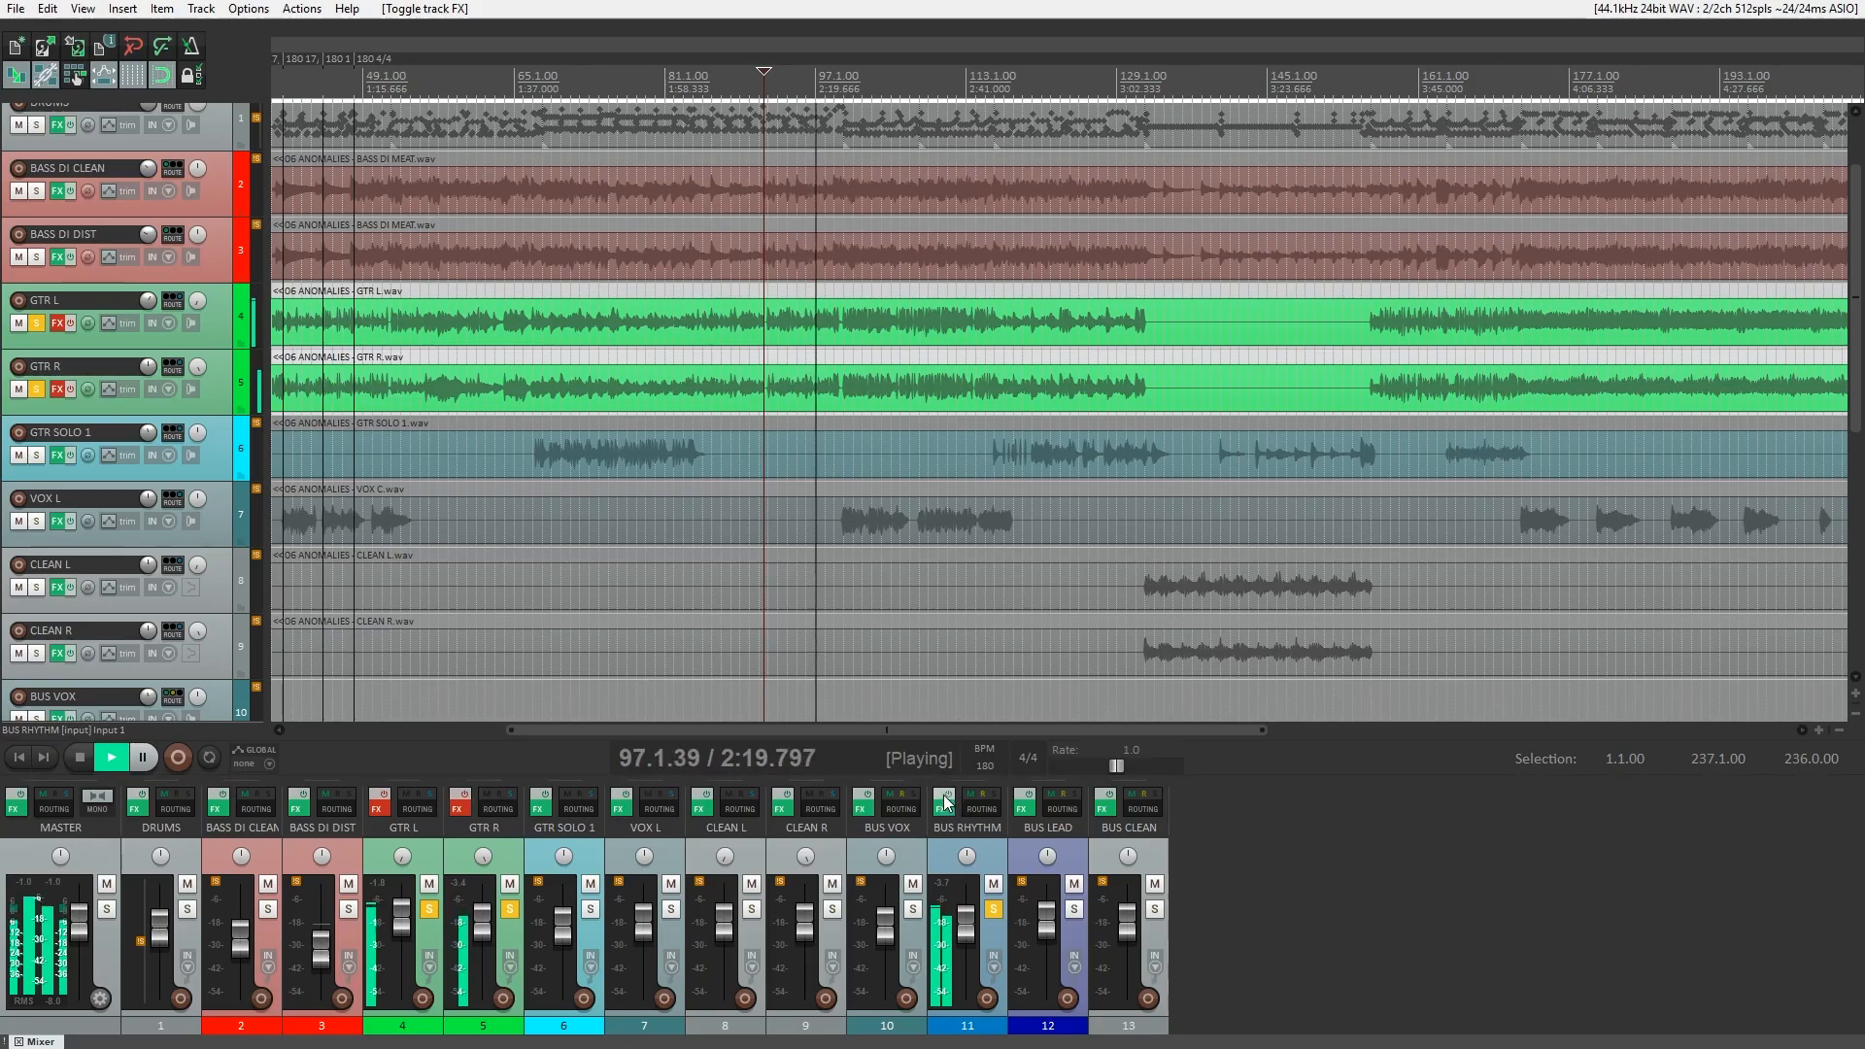
{"action": "left_click", "coordinate": [940, 805]}
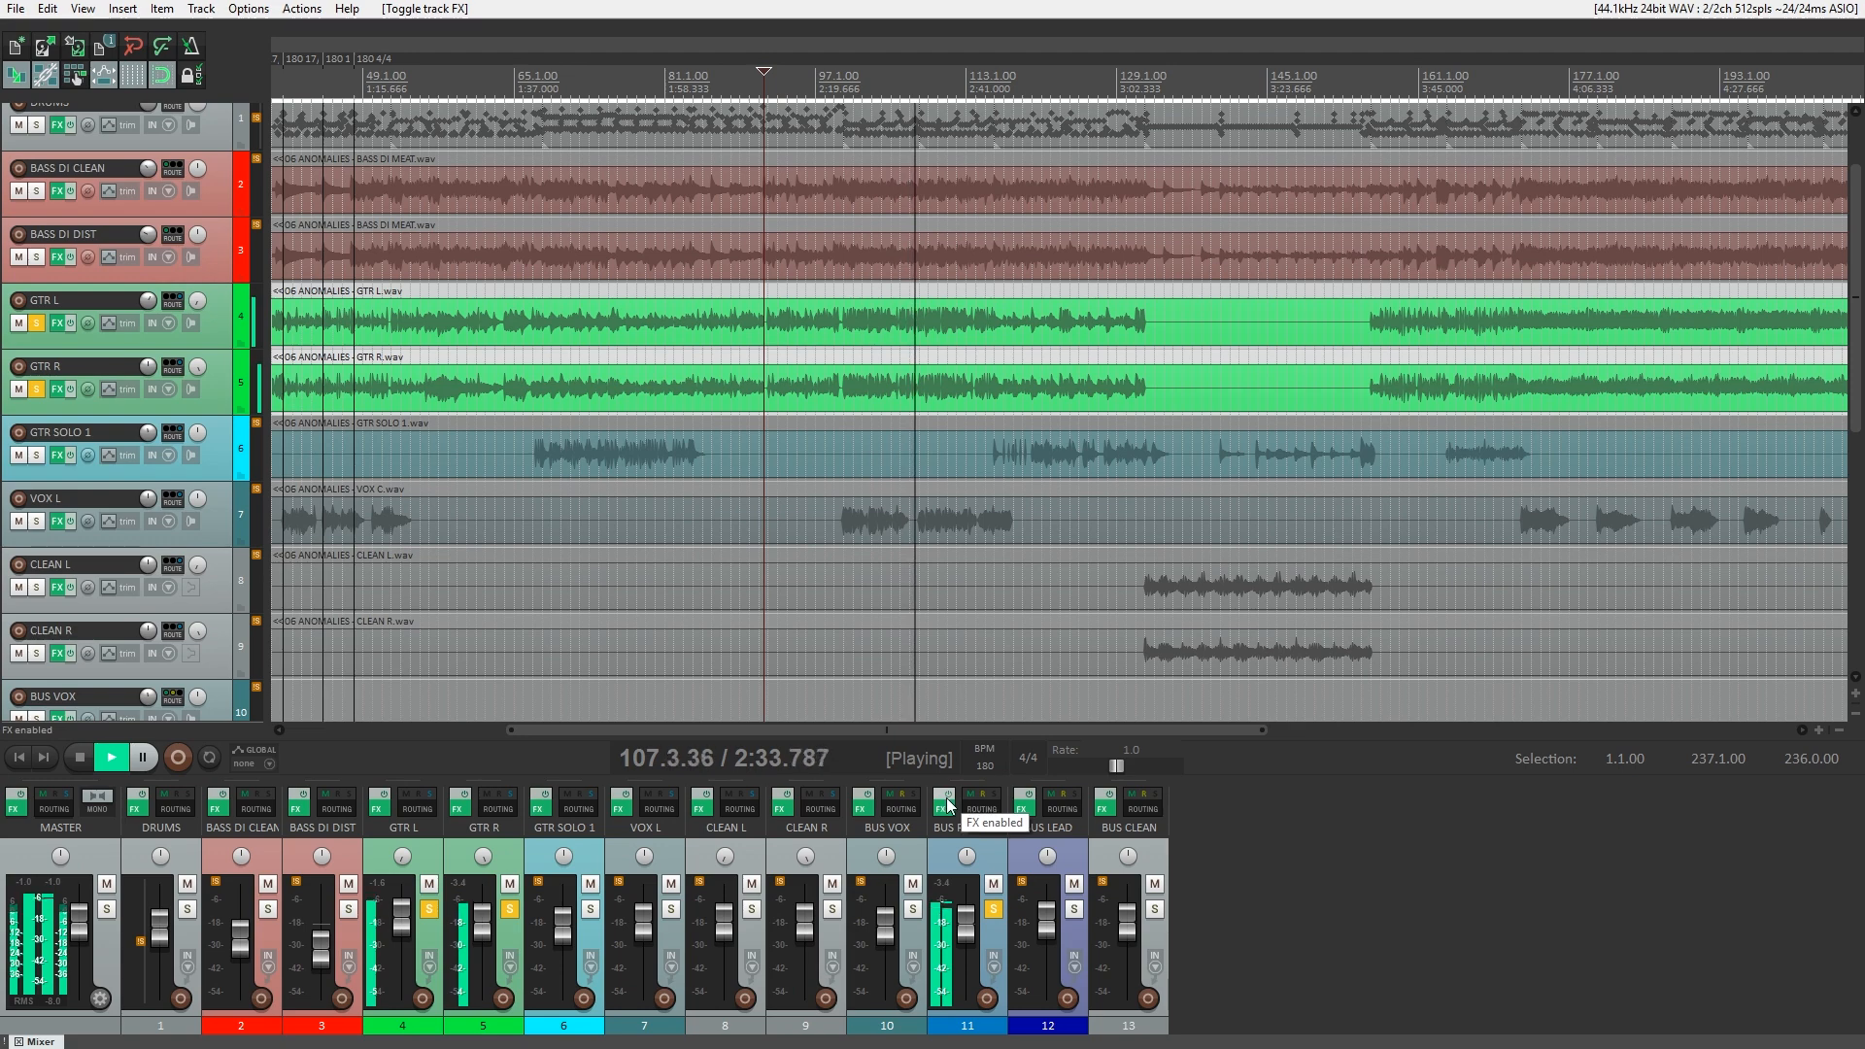
Leave only GTR L soloed and bypass its TSB-1, Emissary and NadIR plugins.
{"action": "left_click", "coordinate": [510, 909]}
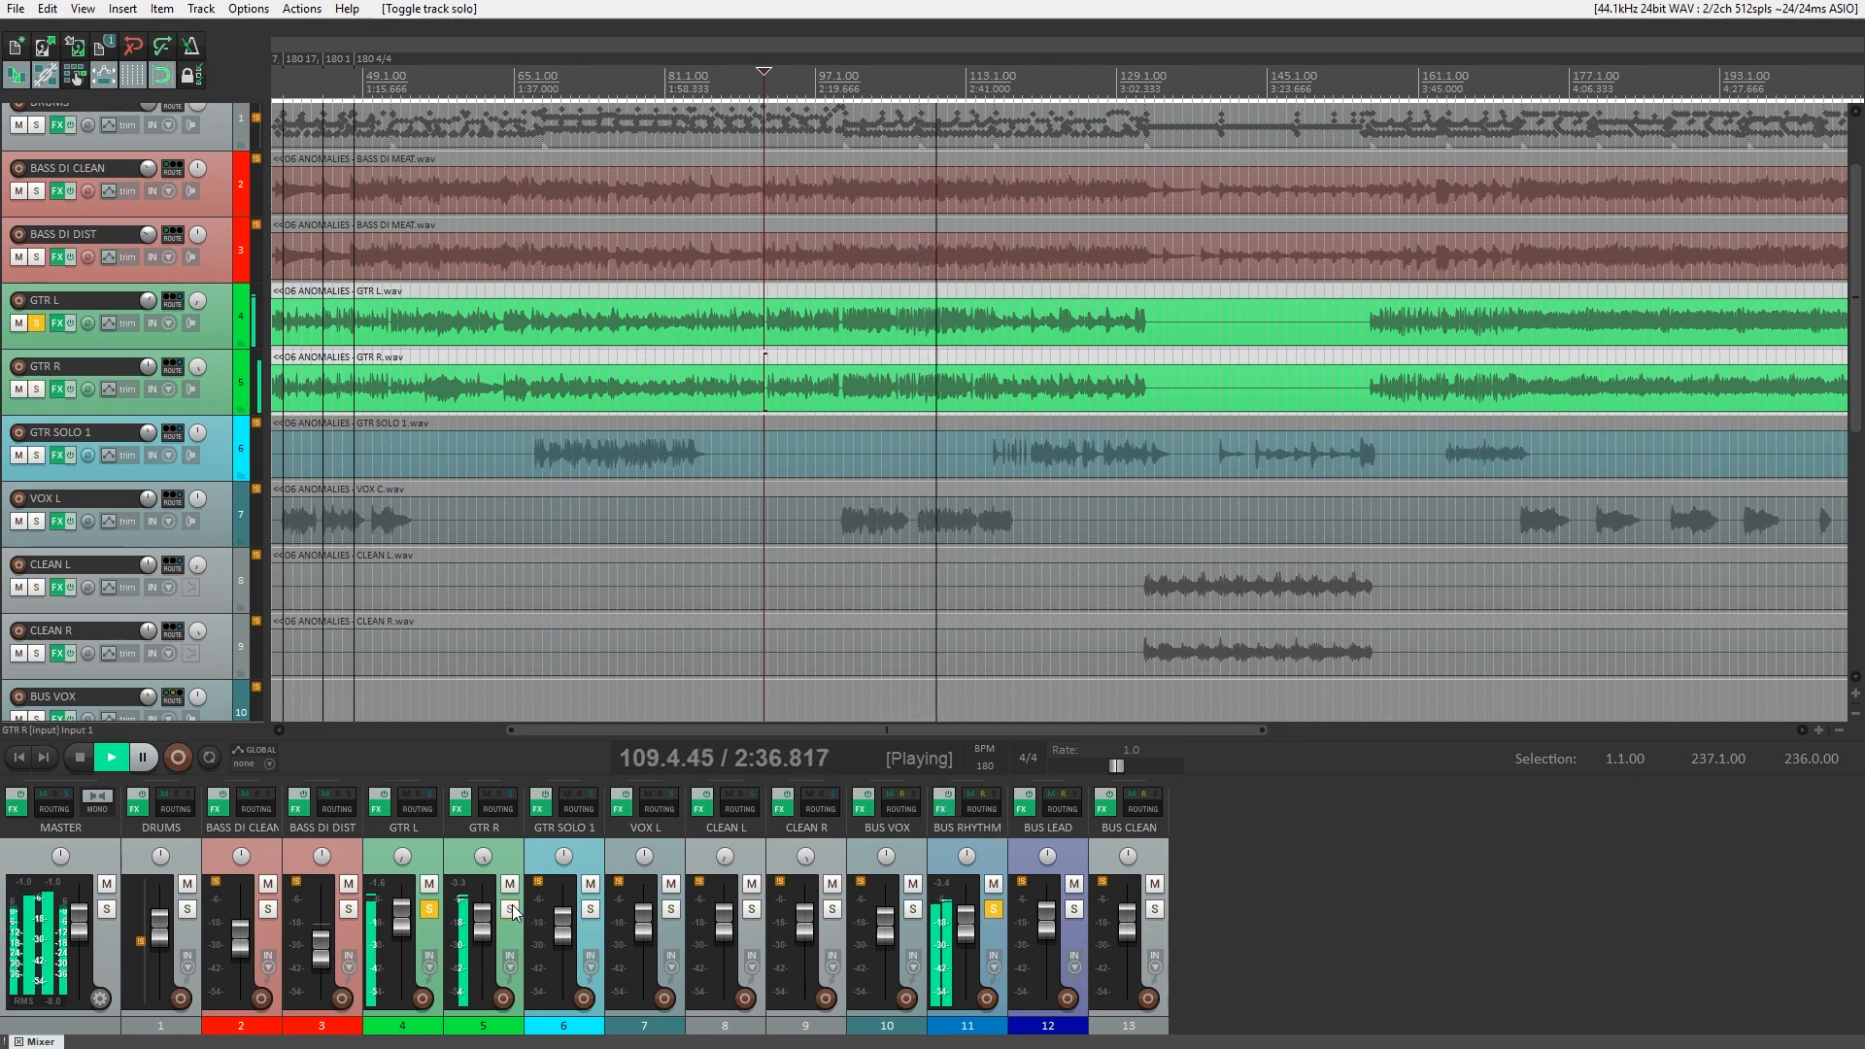
{"action": "left_click", "coordinate": [993, 910]}
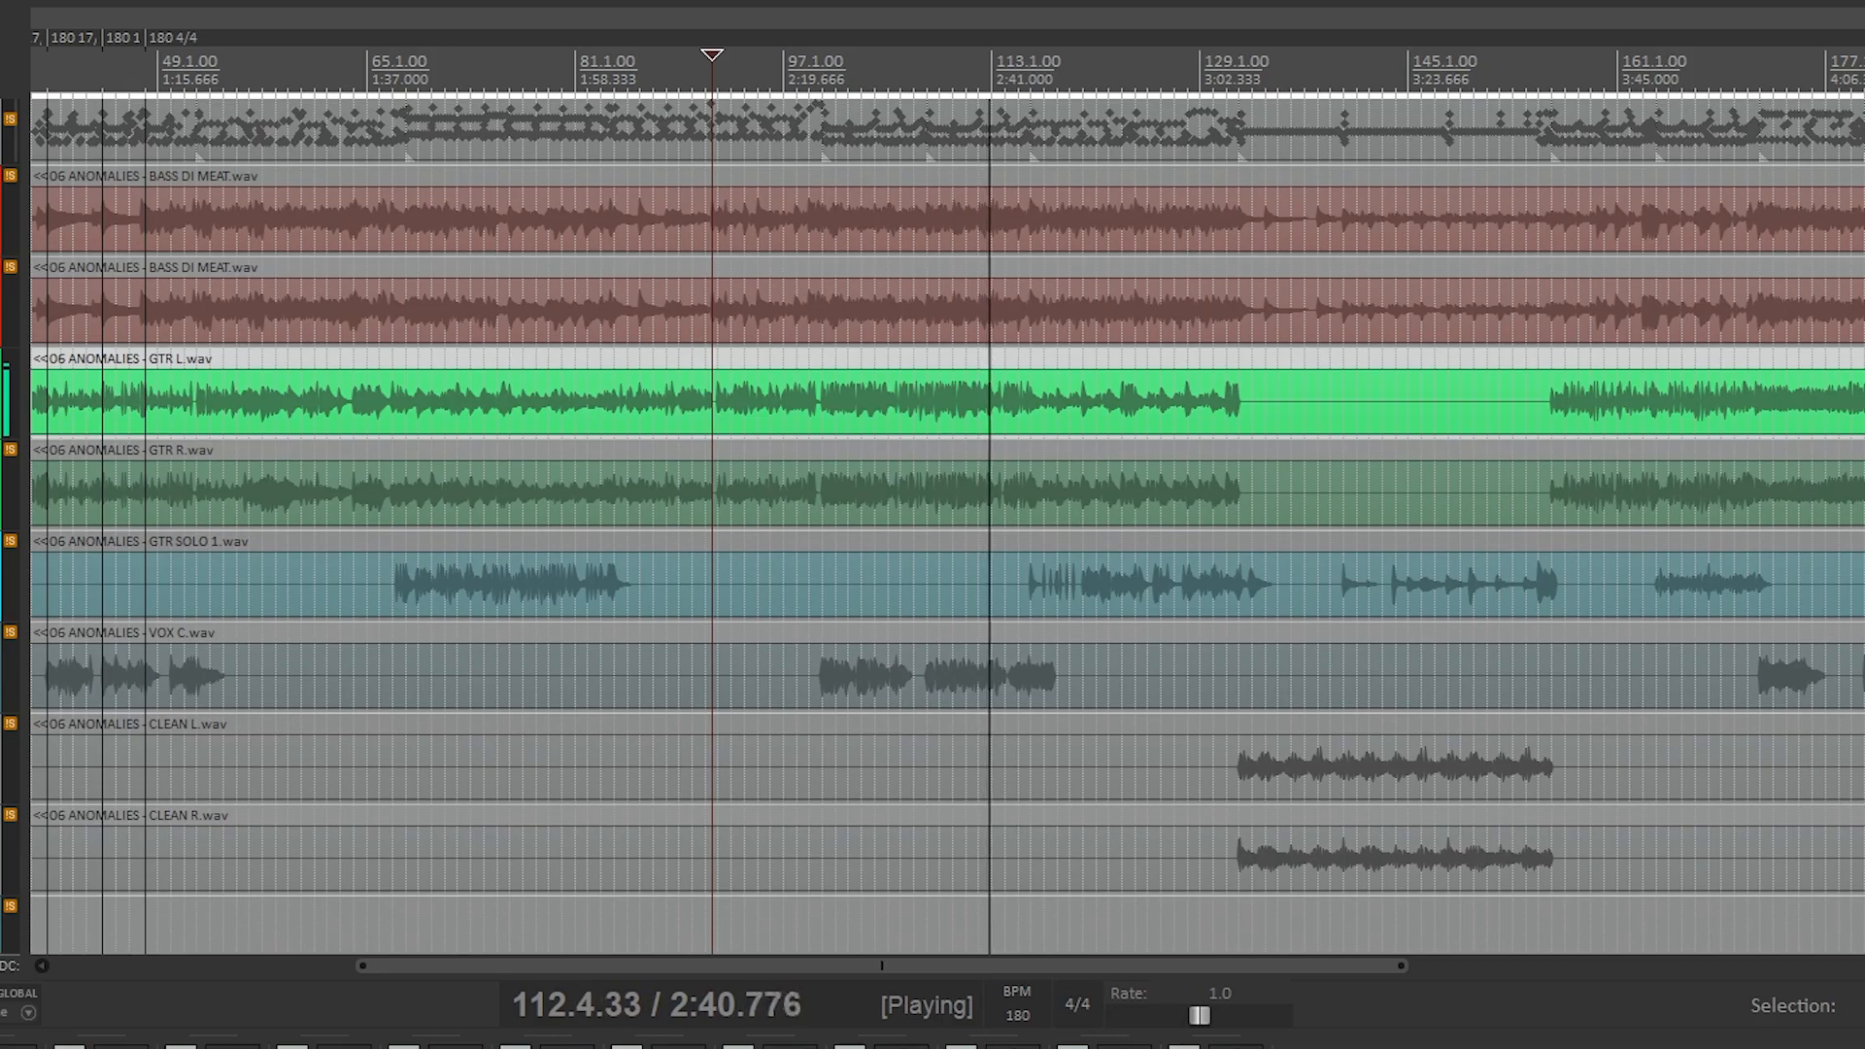
{"action": "left_click", "coordinate": [378, 809]}
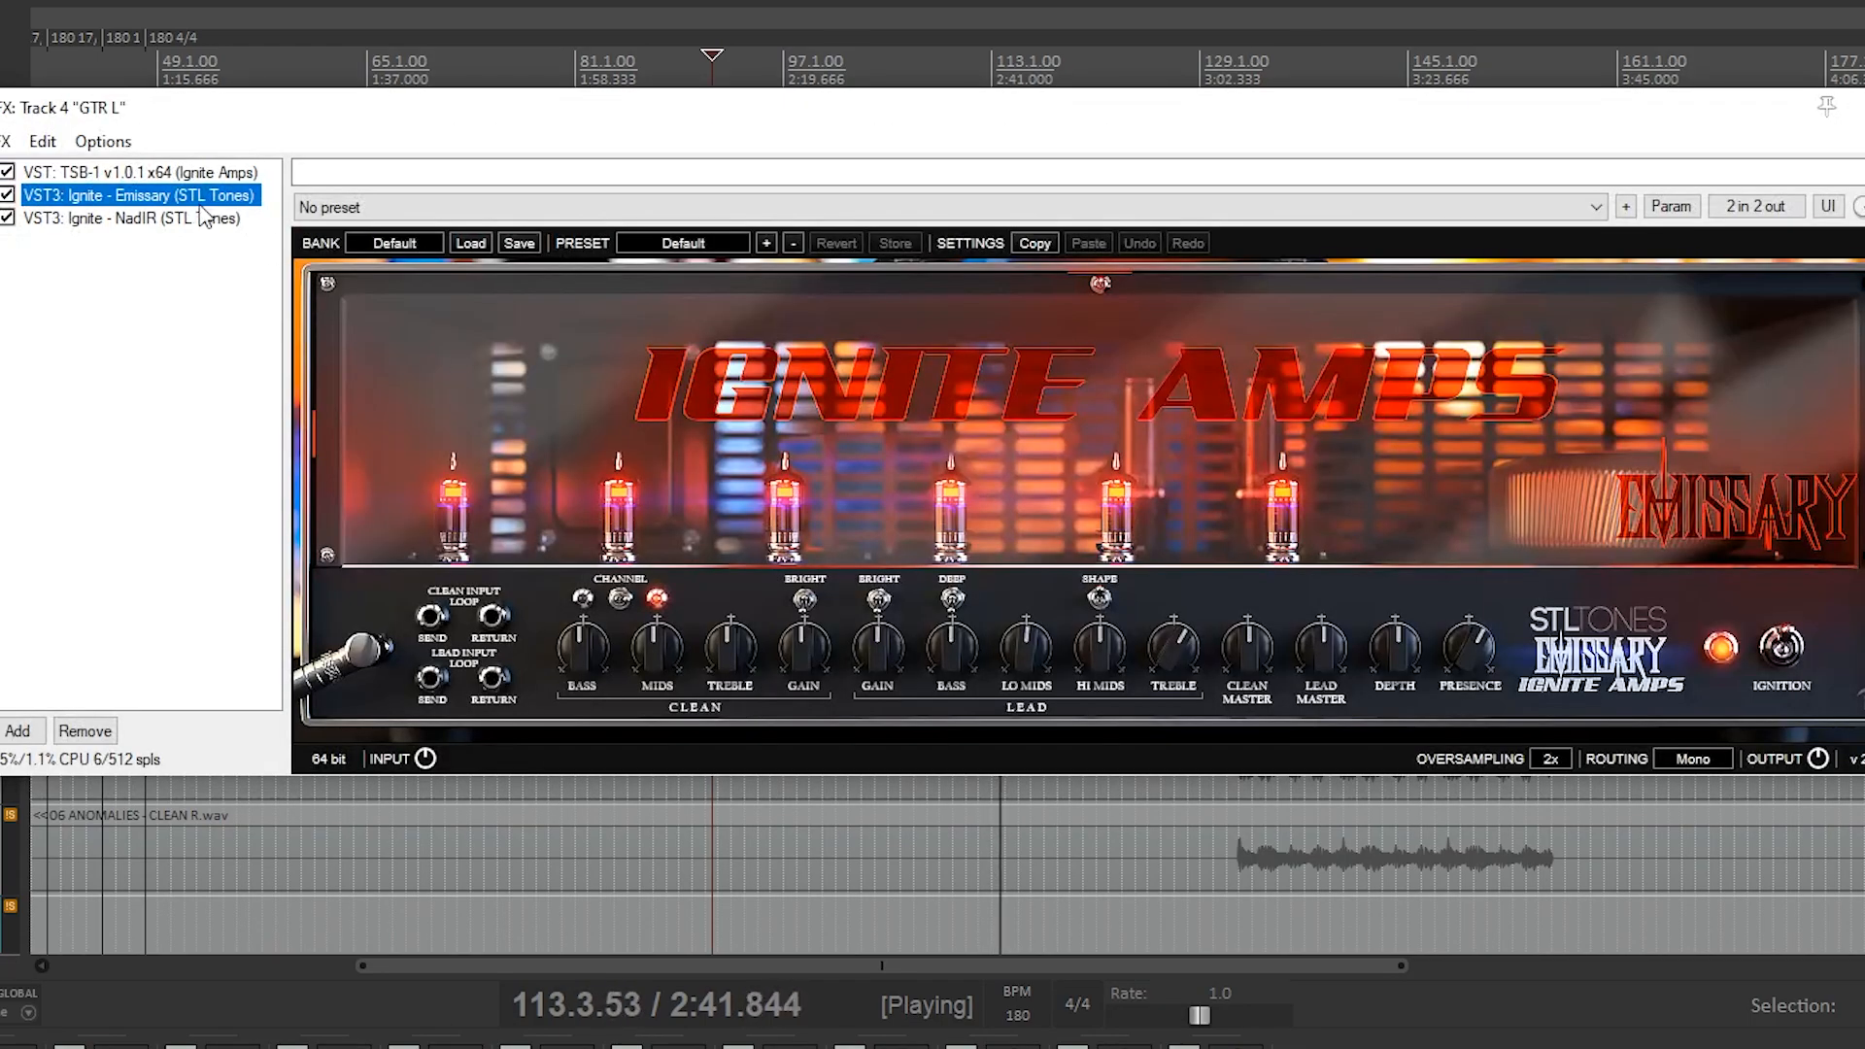
{"action": "left_click", "coordinate": [166, 171]}
{"action": "left_click", "coordinate": [7, 173]}
{"action": "left_click", "coordinate": [8, 218]}
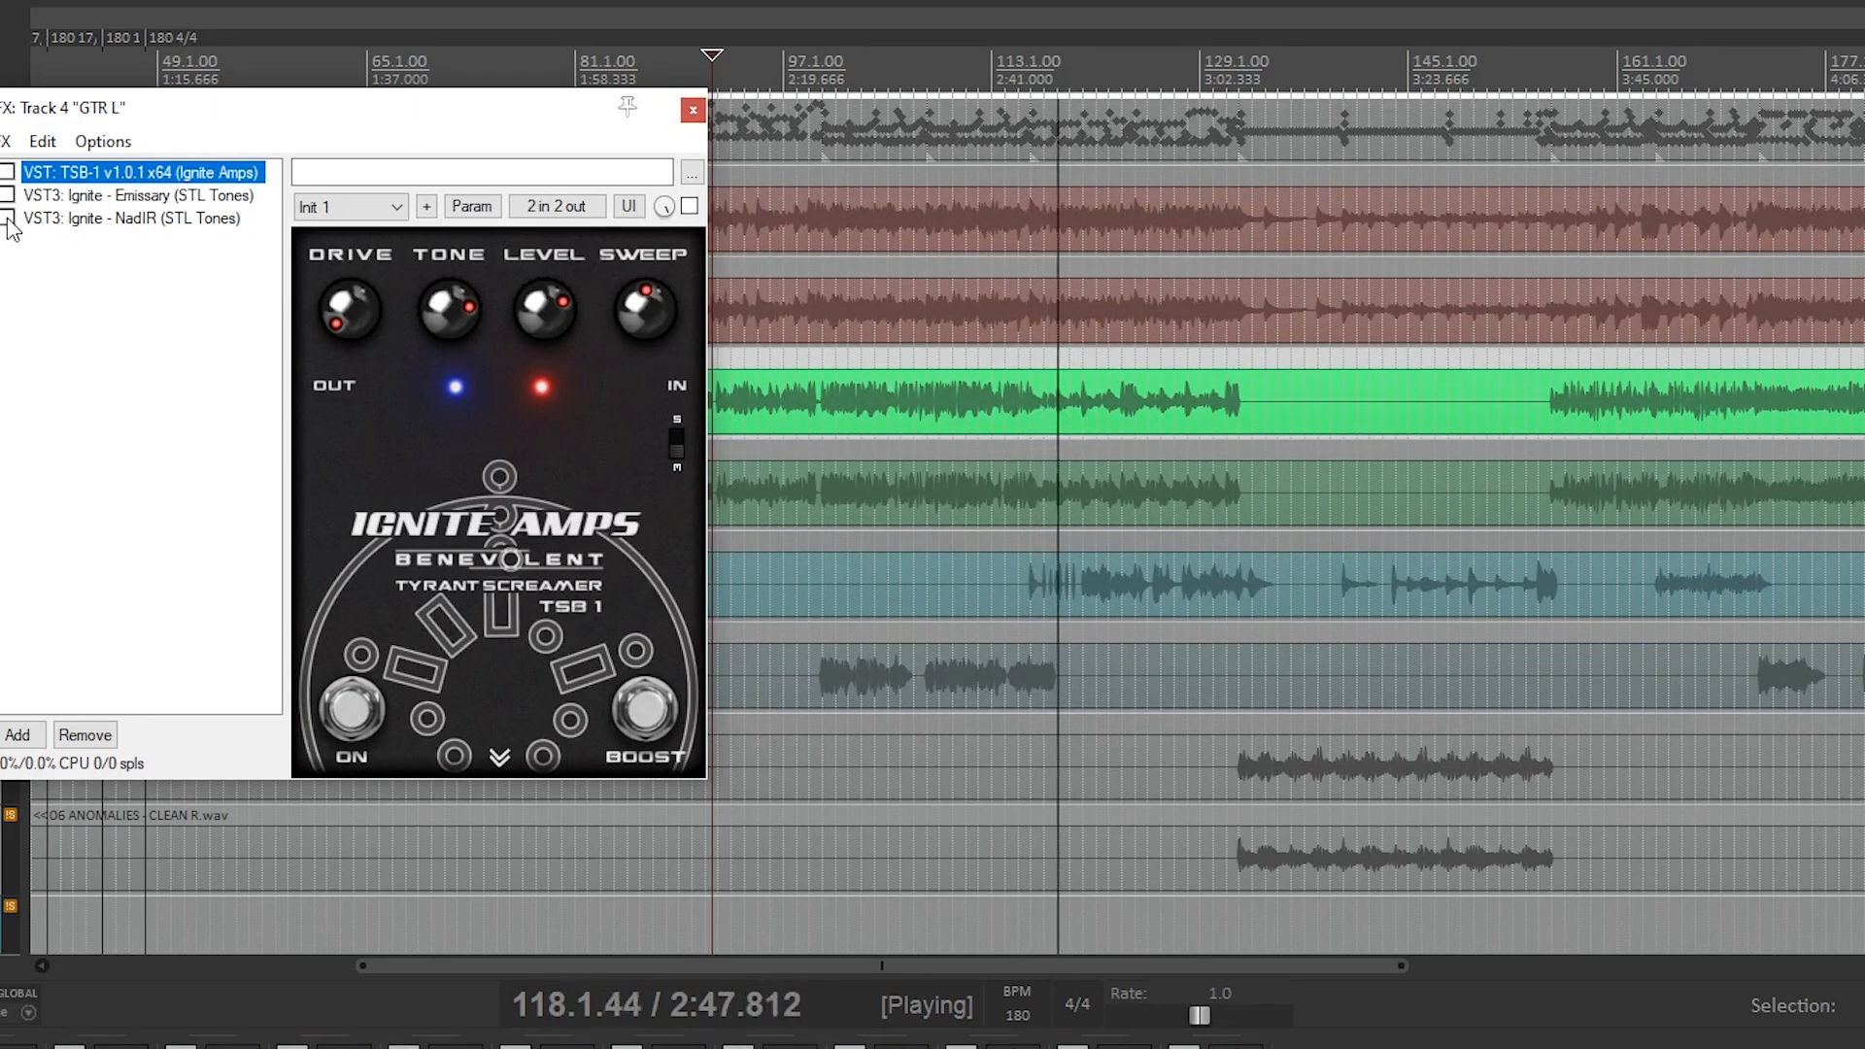
Restart playback, enable TSB-1 on GTR L, inspect the pedal's rear settings, and move on to NadIR.
{"action": "key", "text": "space"}
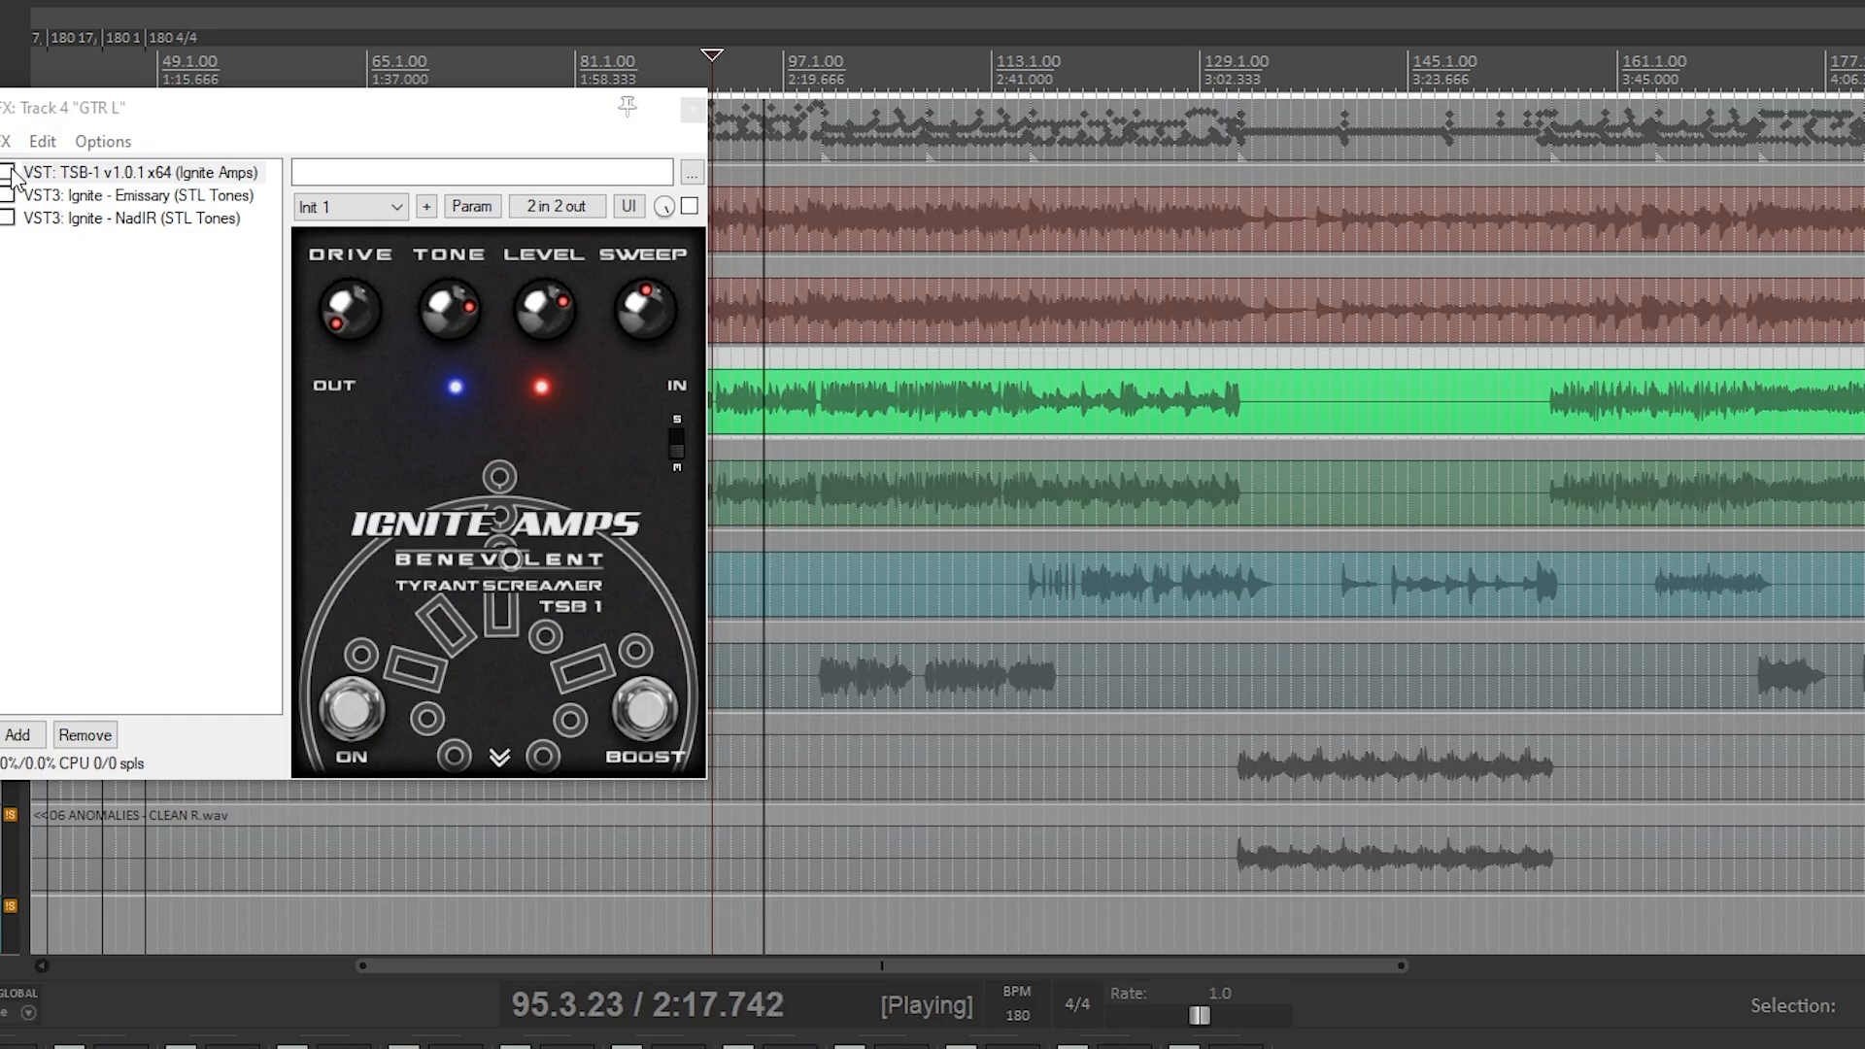
{"action": "left_click", "coordinate": [8, 172]}
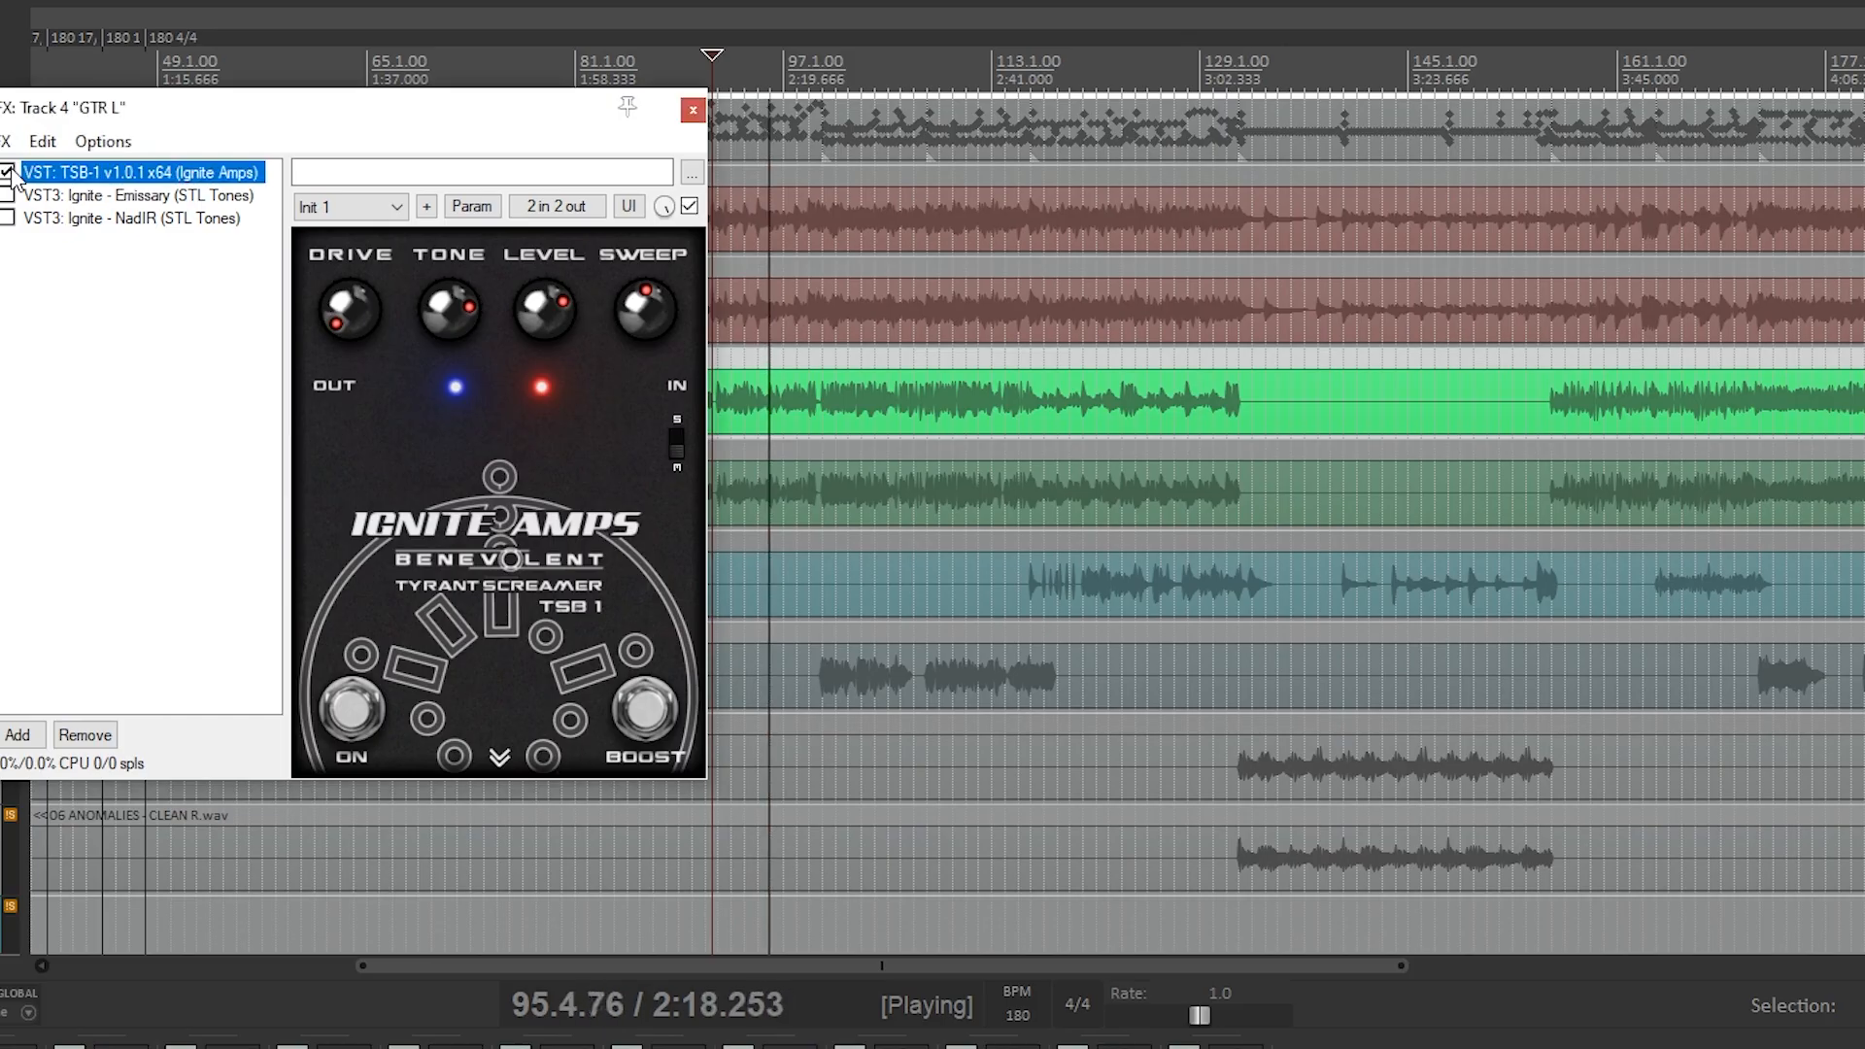
{"action": "left_click", "coordinate": [501, 756]}
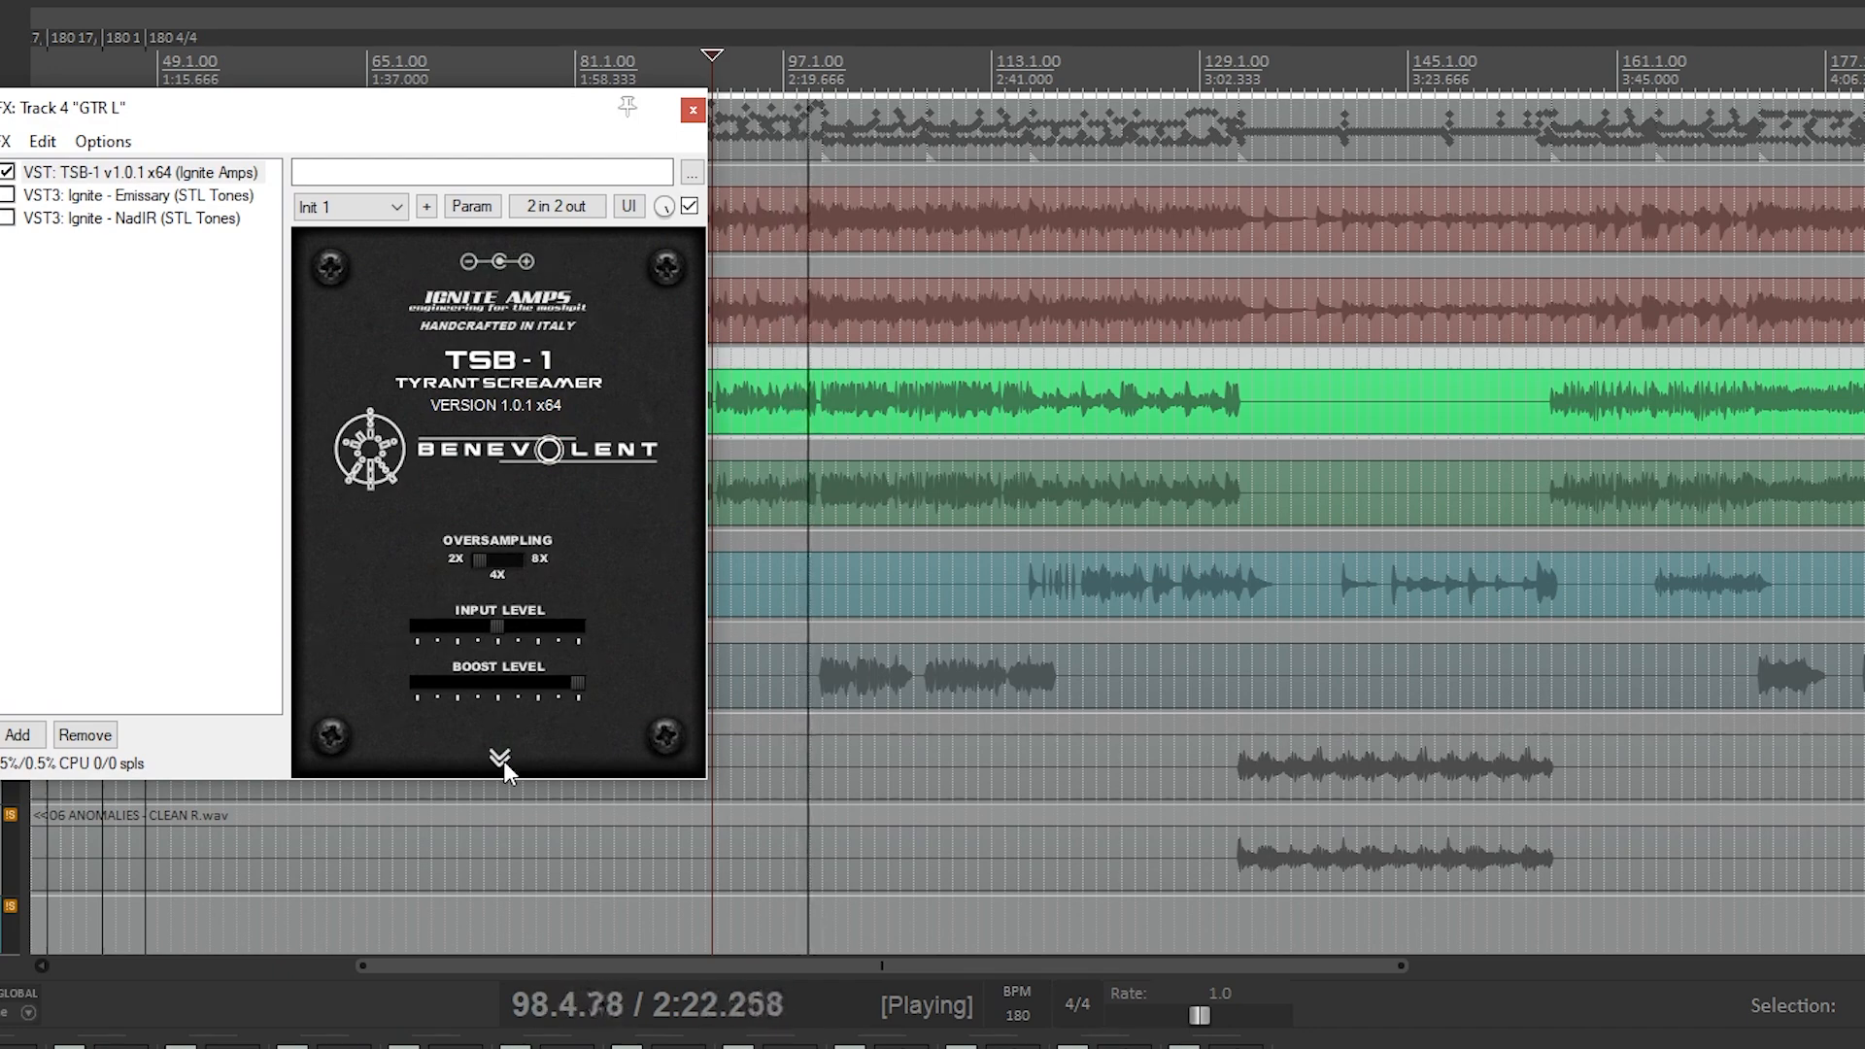
{"action": "left_click", "coordinate": [504, 765]}
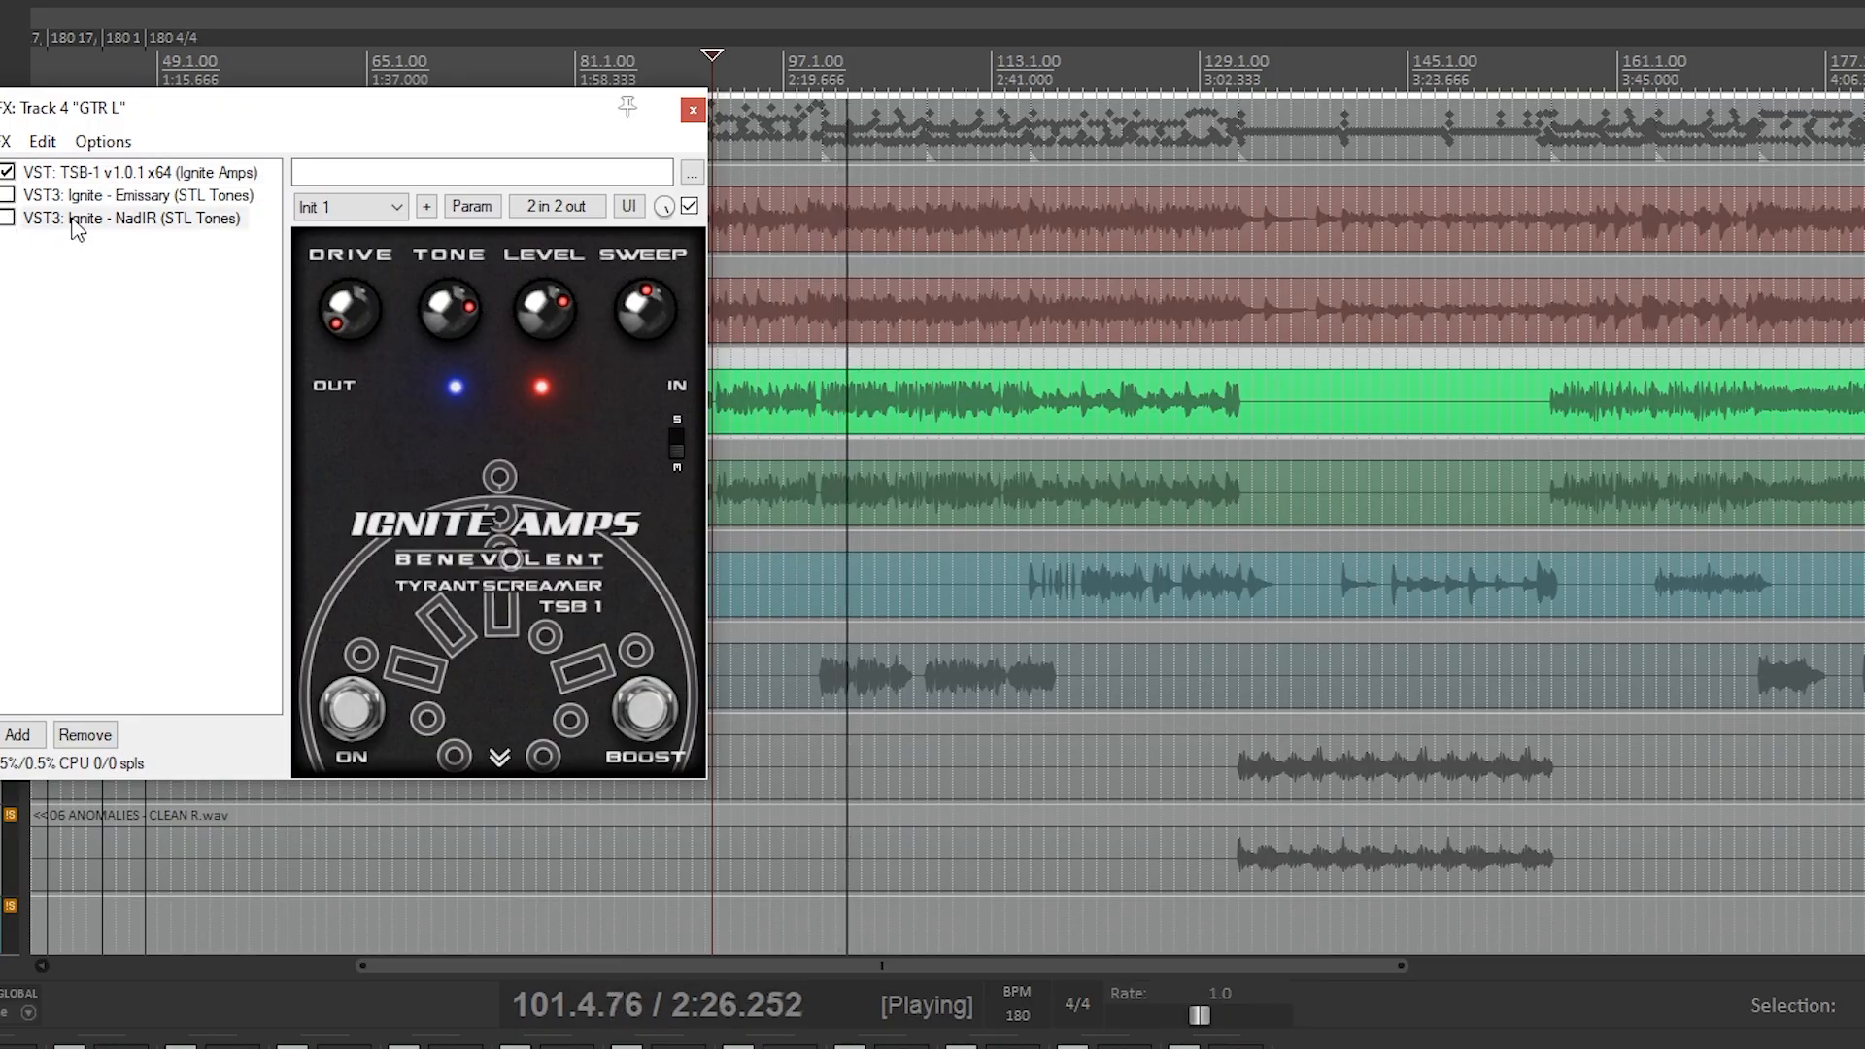
{"action": "left_click", "coordinate": [19, 217]}
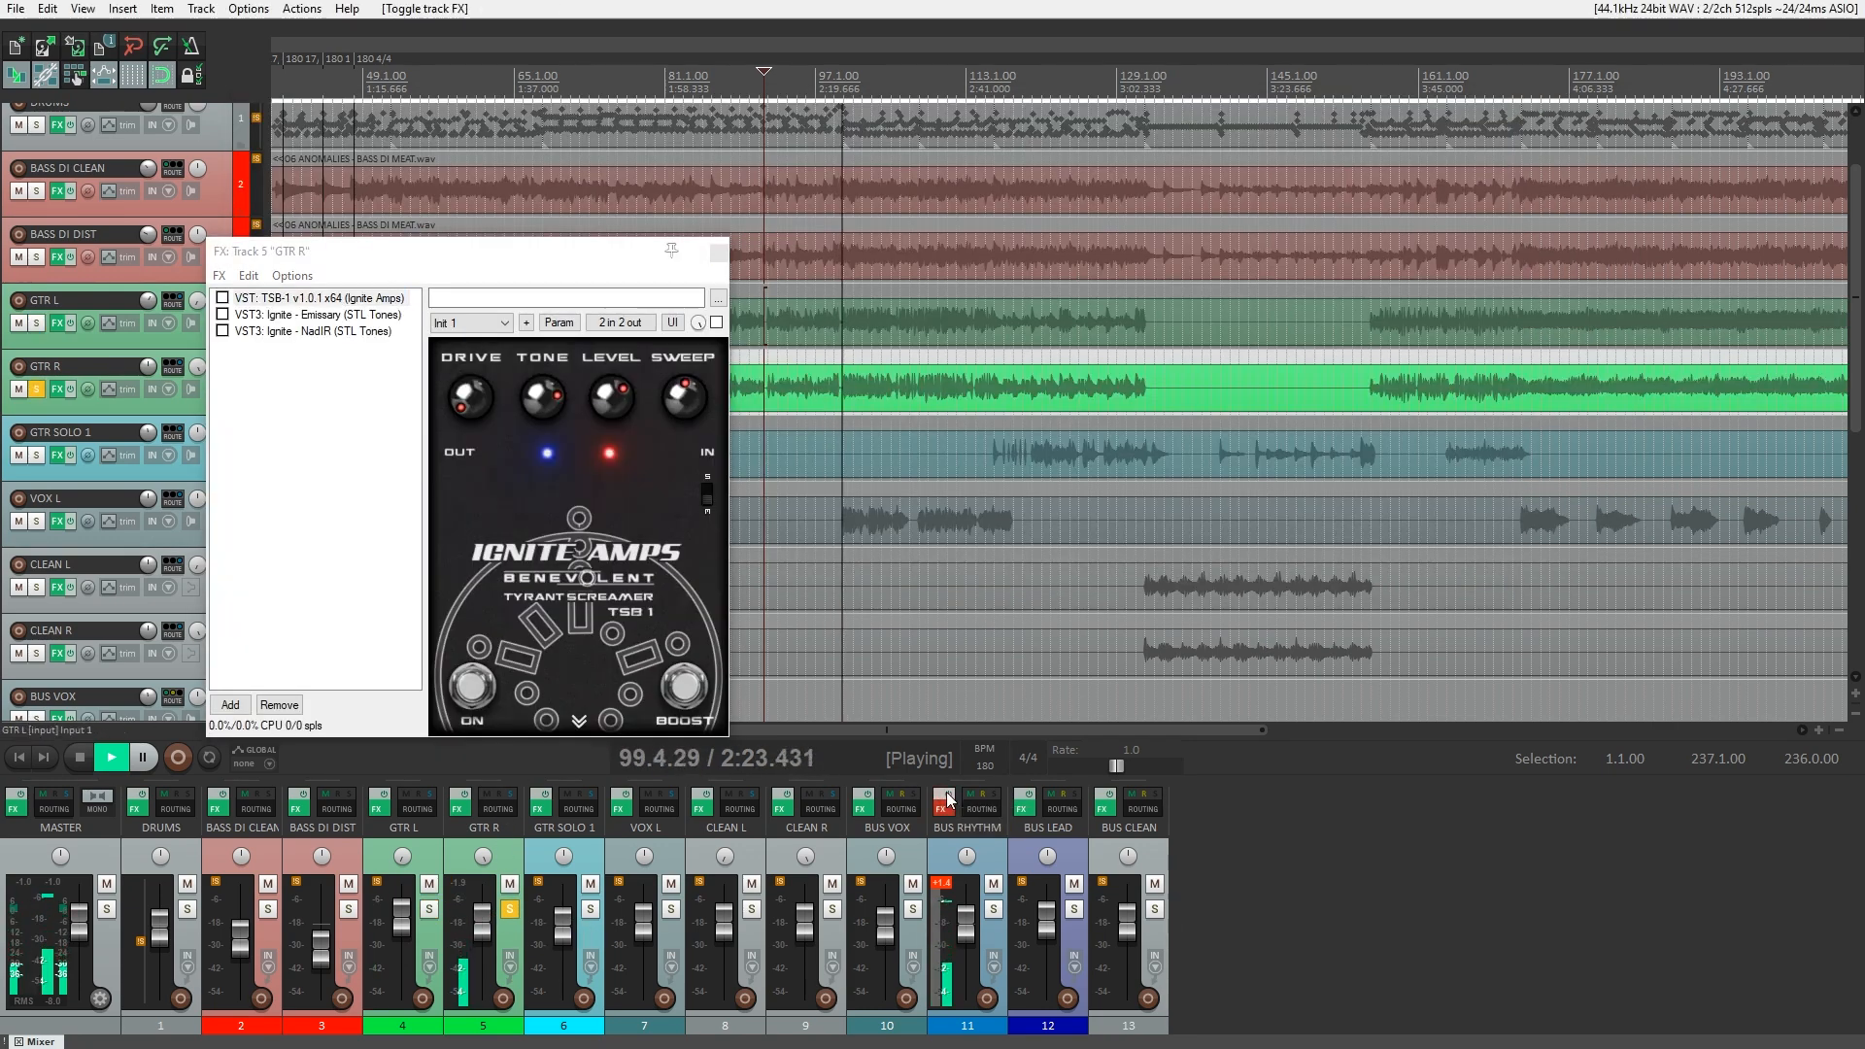
Enable TSB-1 on GTR R and inspect the pedal's oversampling, input level and boost level settings during playback.
{"action": "left_click", "coordinate": [360, 299]}
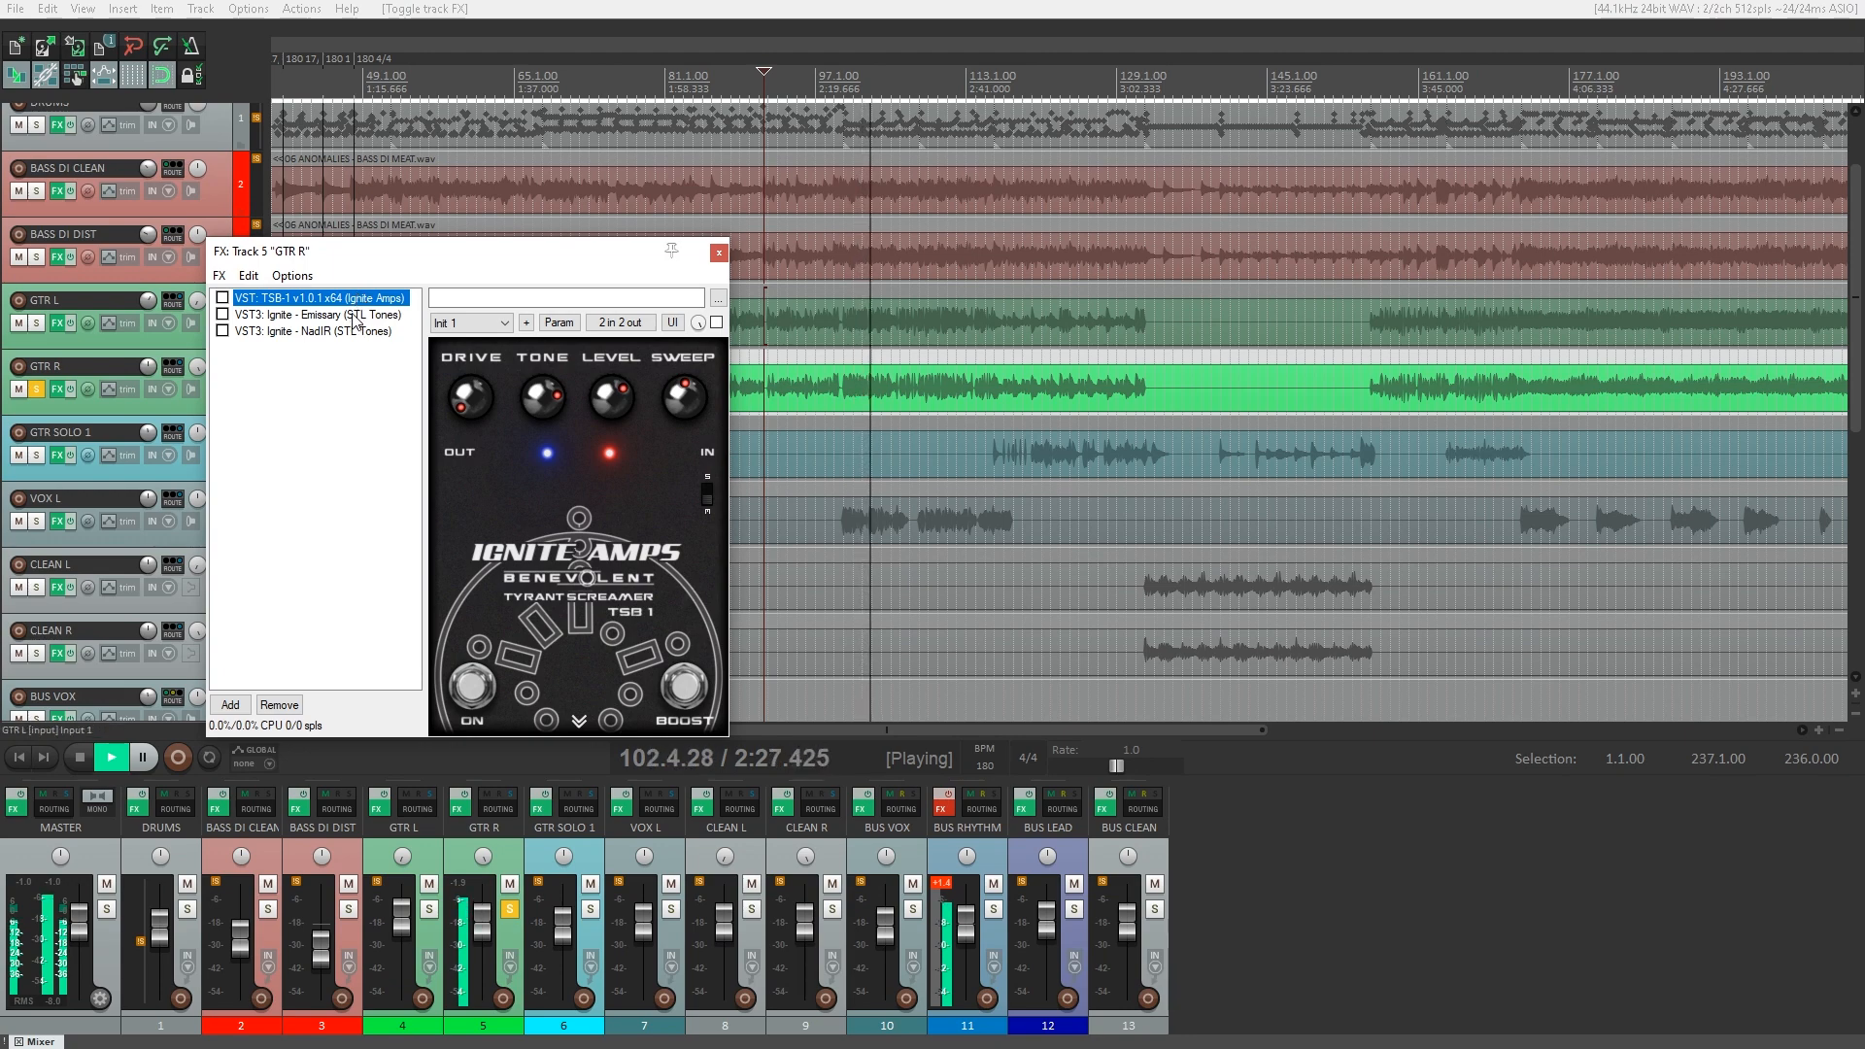
{"action": "left_click", "coordinate": [223, 298]}
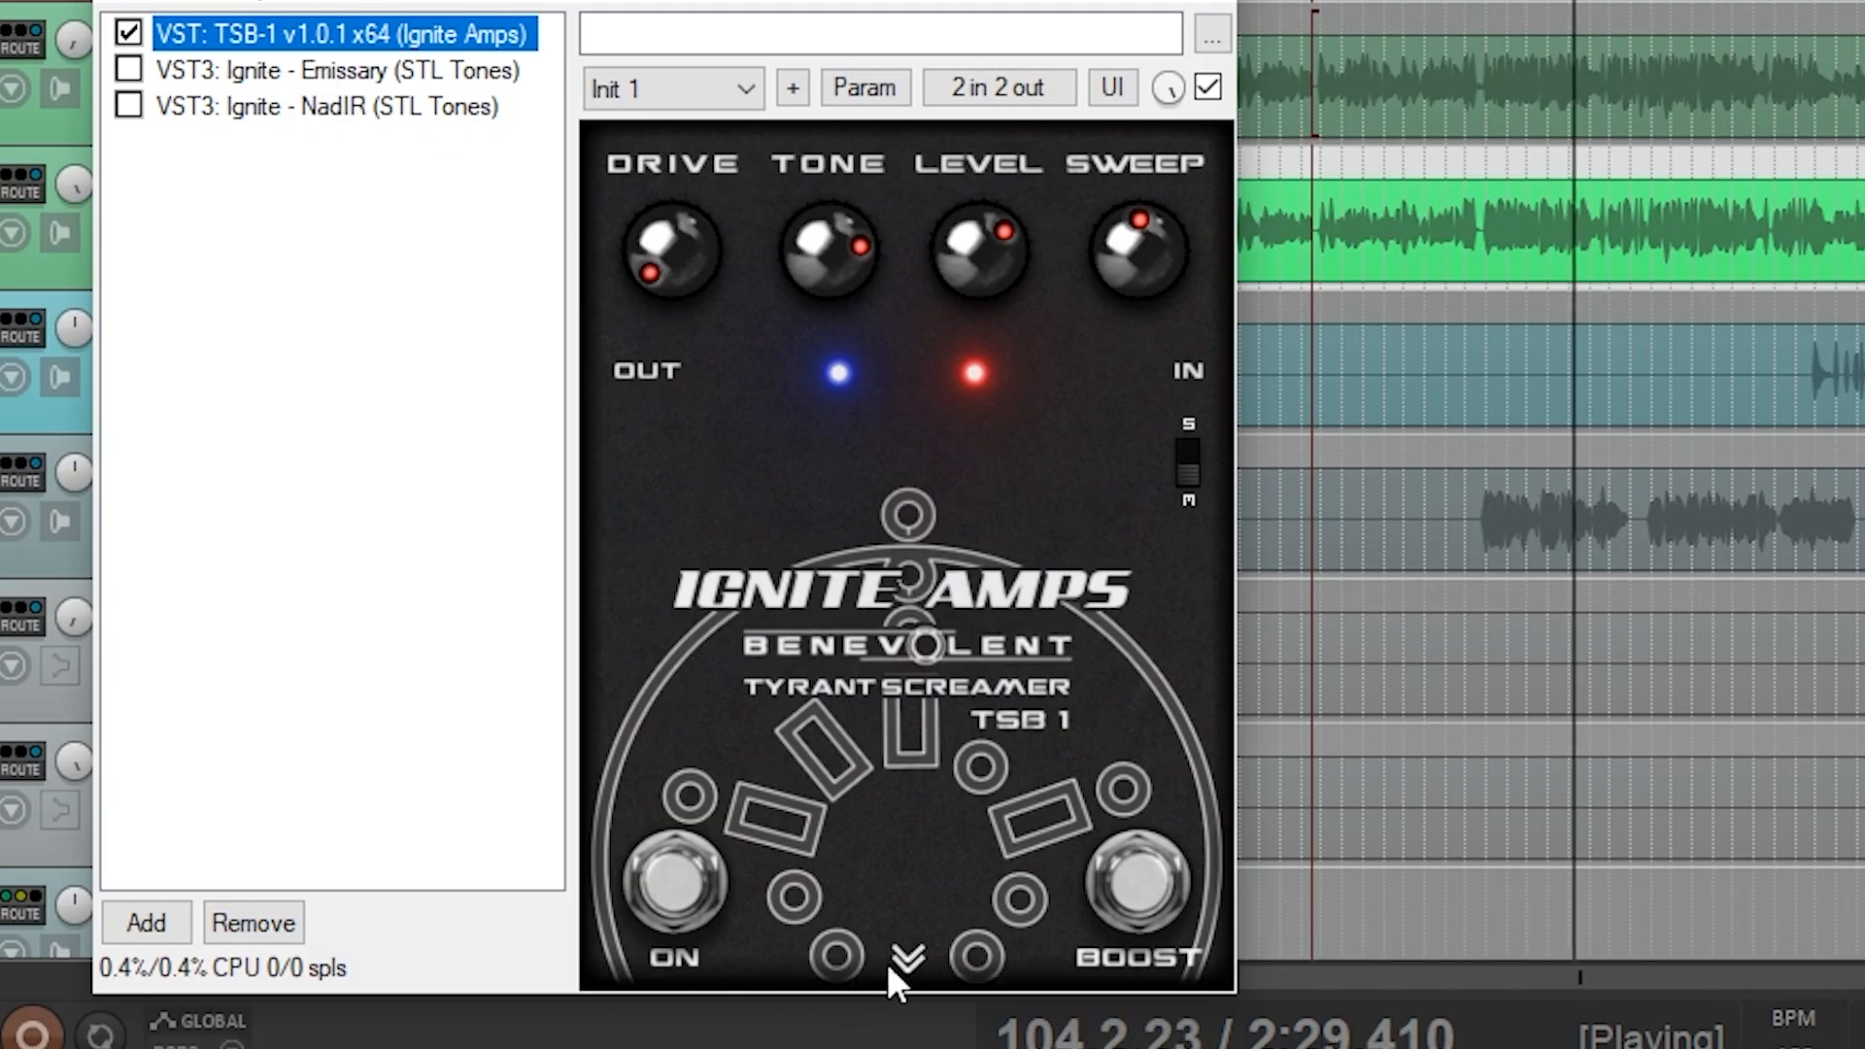
{"action": "left_click", "coordinate": [579, 721]}
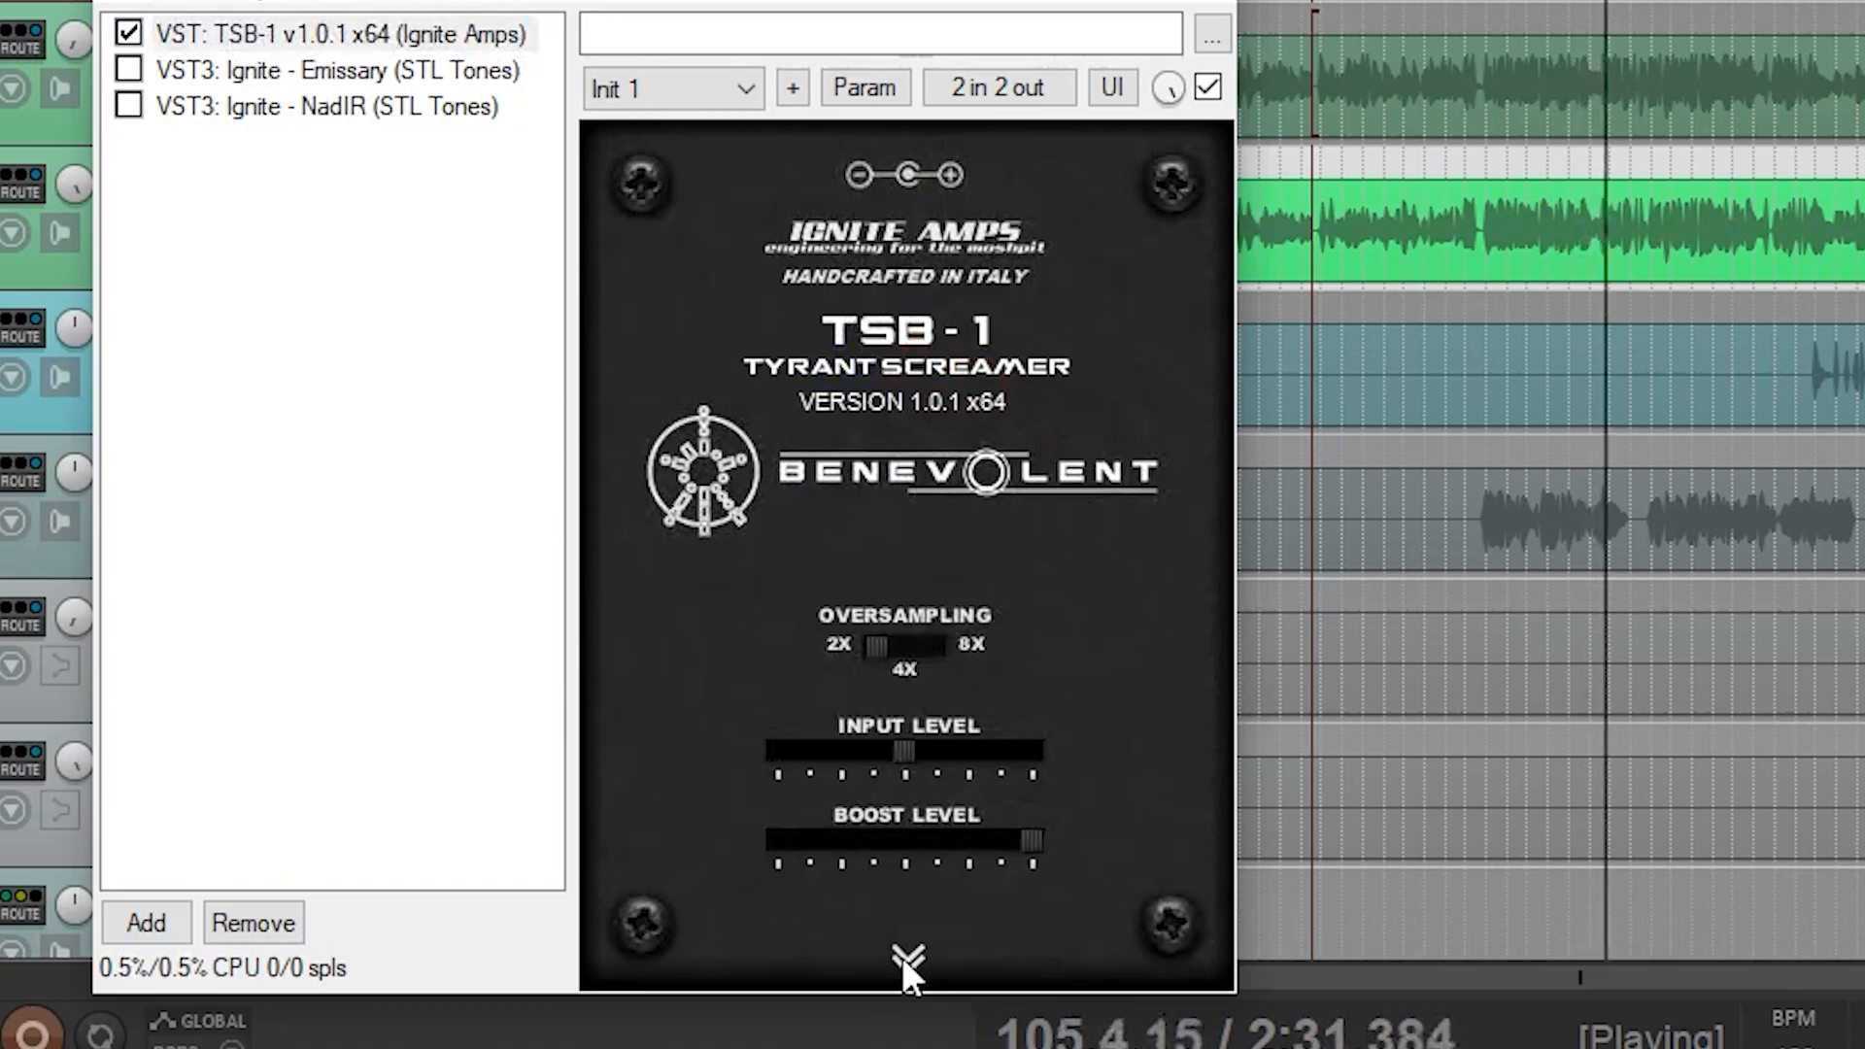
{"action": "left_click", "coordinate": [905, 959]}
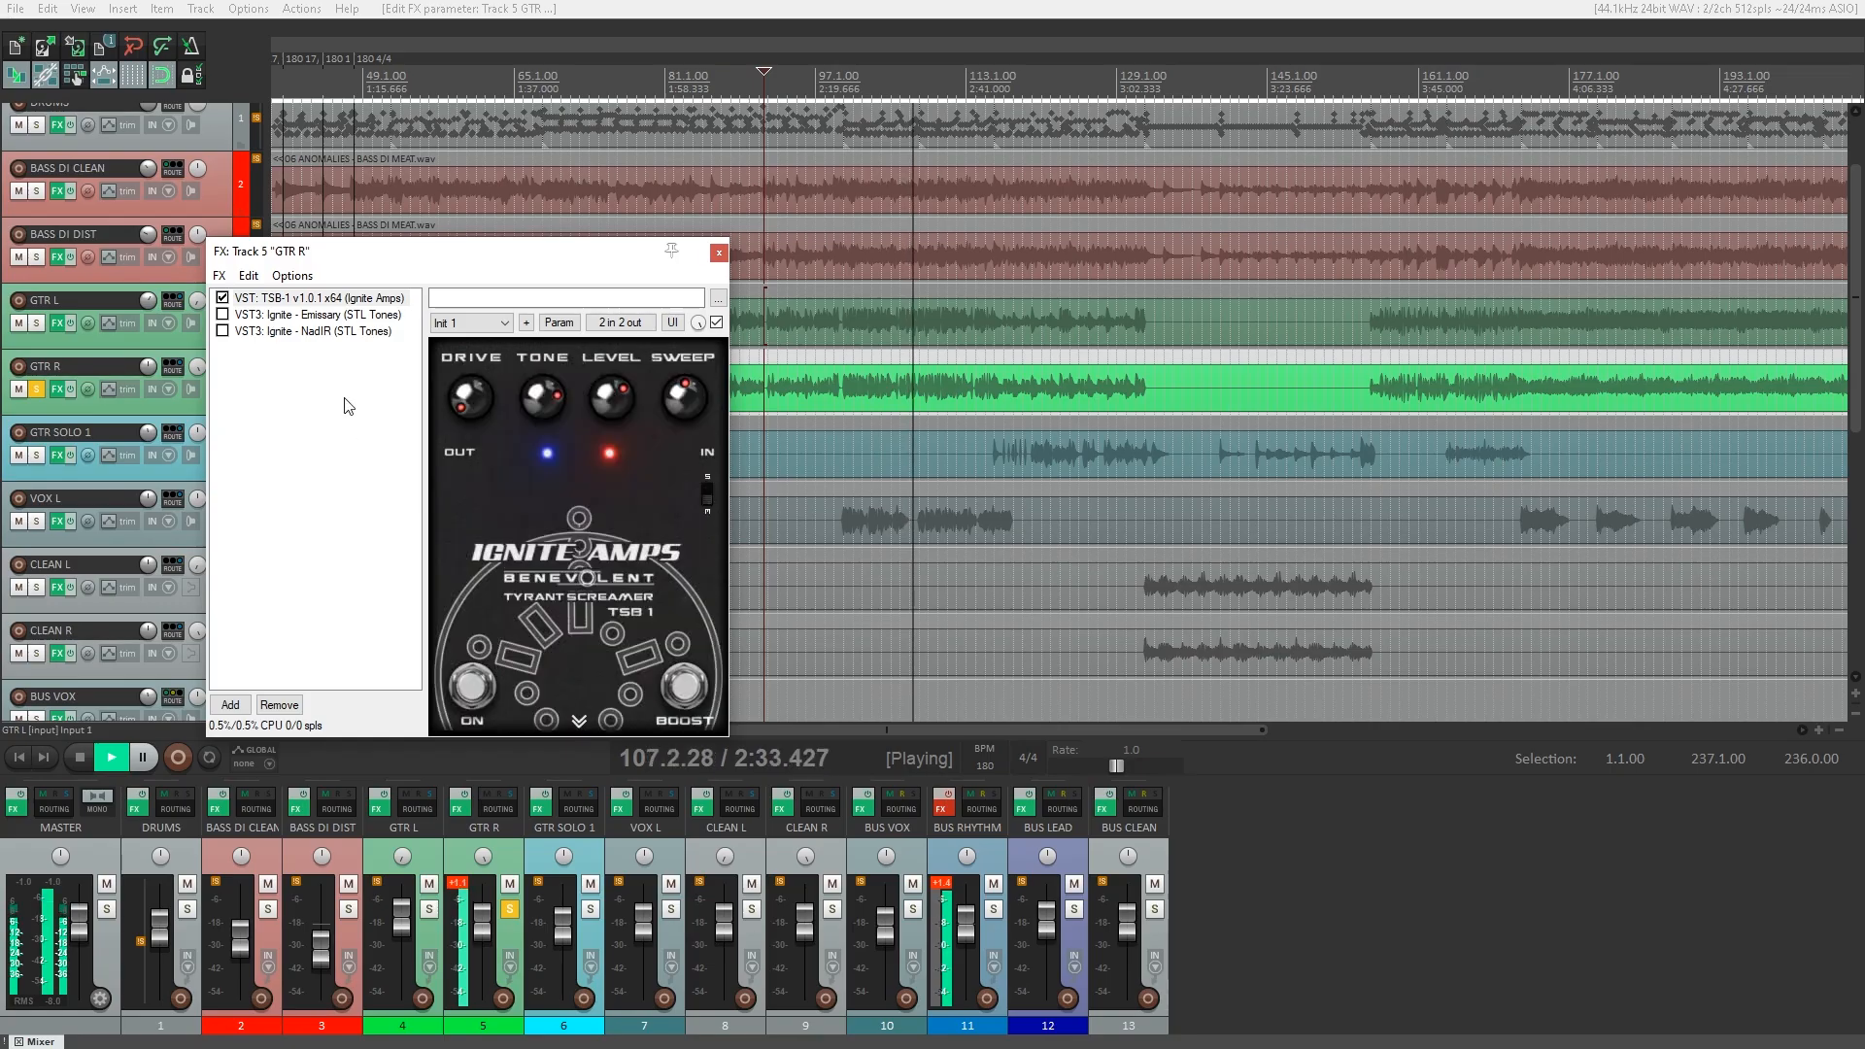
Enable Emissary and NadIR on GTR R, audition it together with GTR L, and clear the solo on both tracks.
{"action": "left_click", "coordinate": [294, 316]}
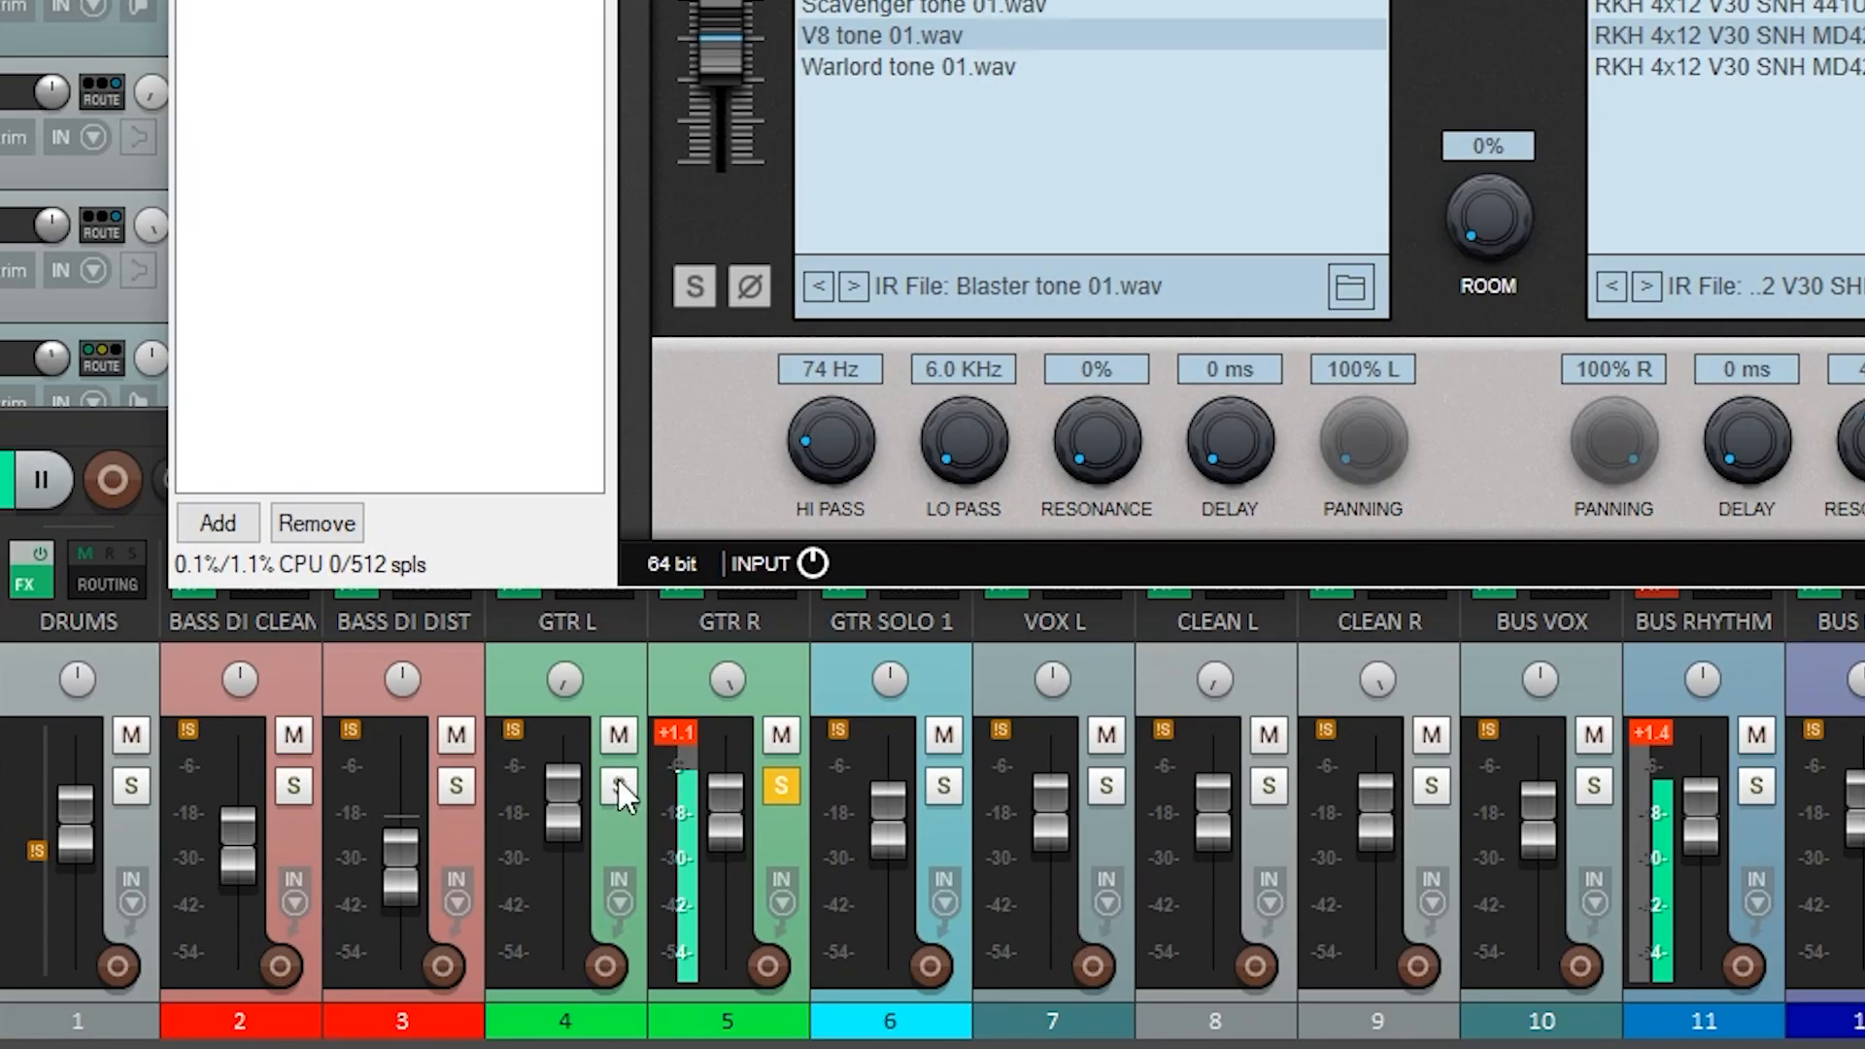
{"action": "left_click", "coordinate": [428, 907]}
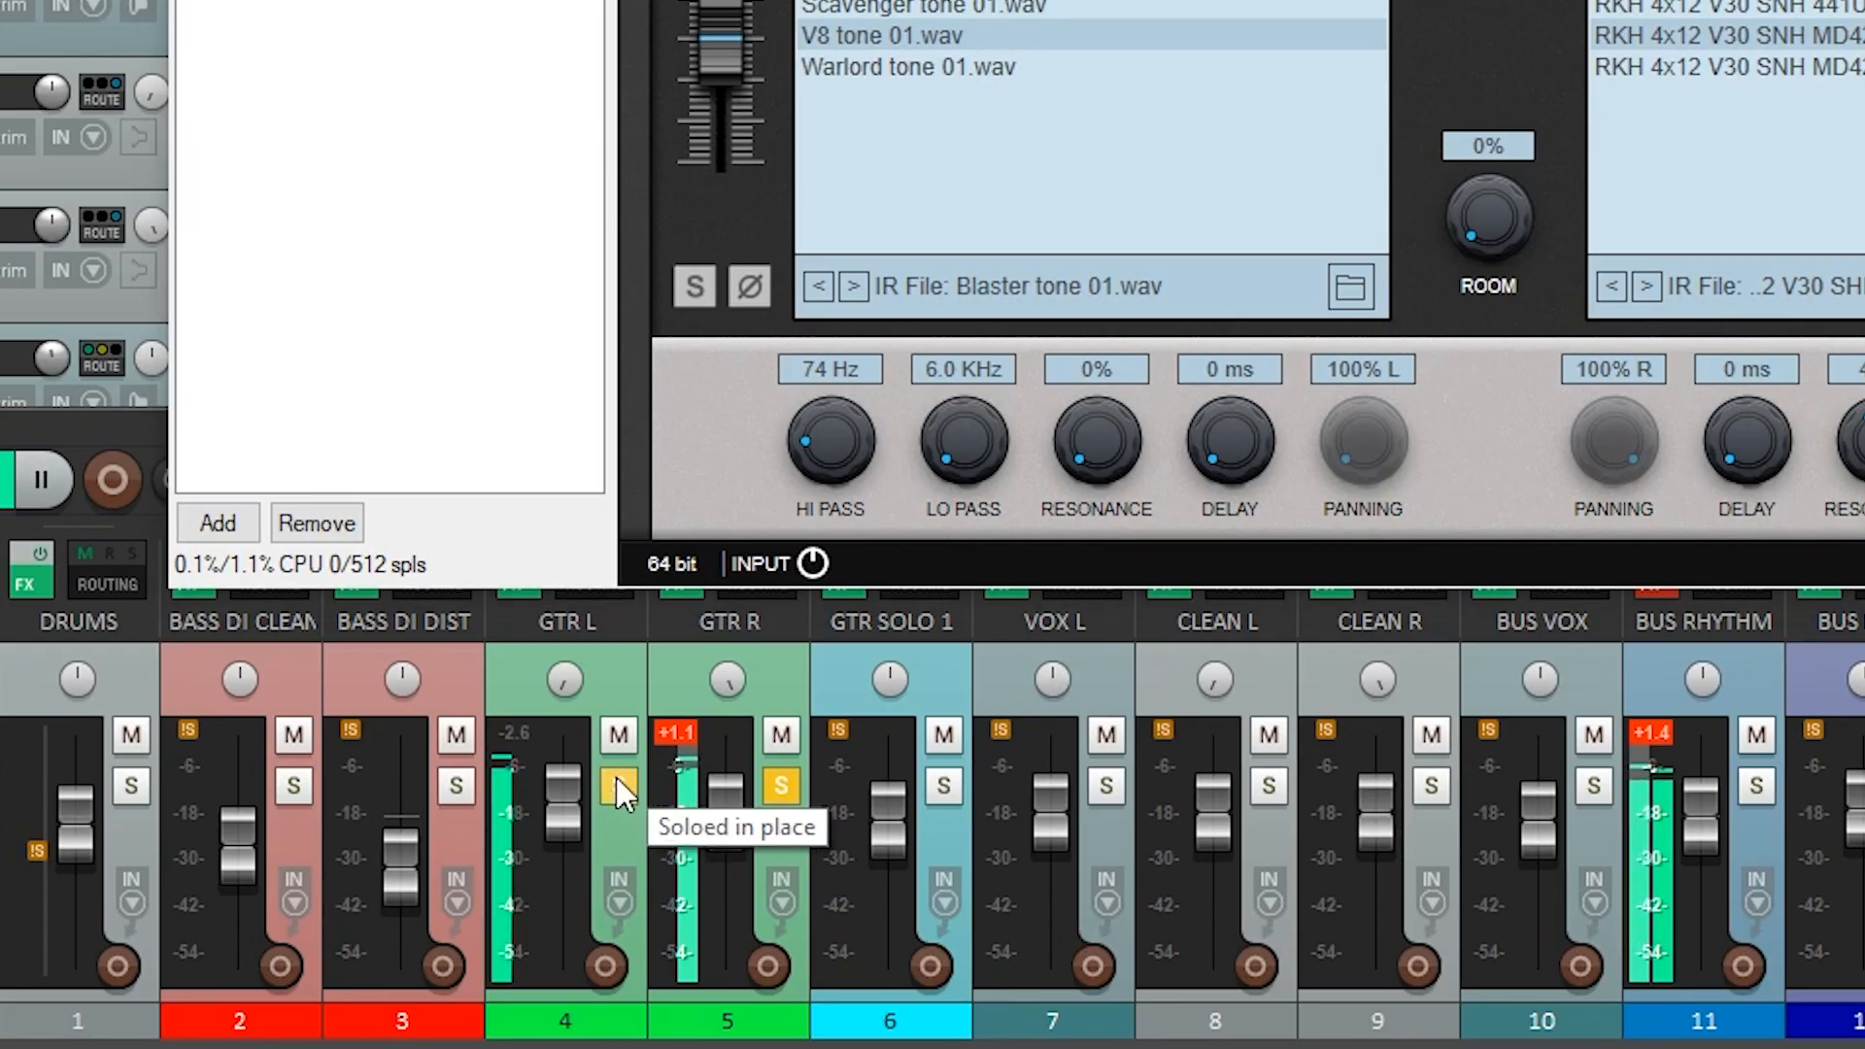
{"action": "left_click", "coordinate": [427, 907]}
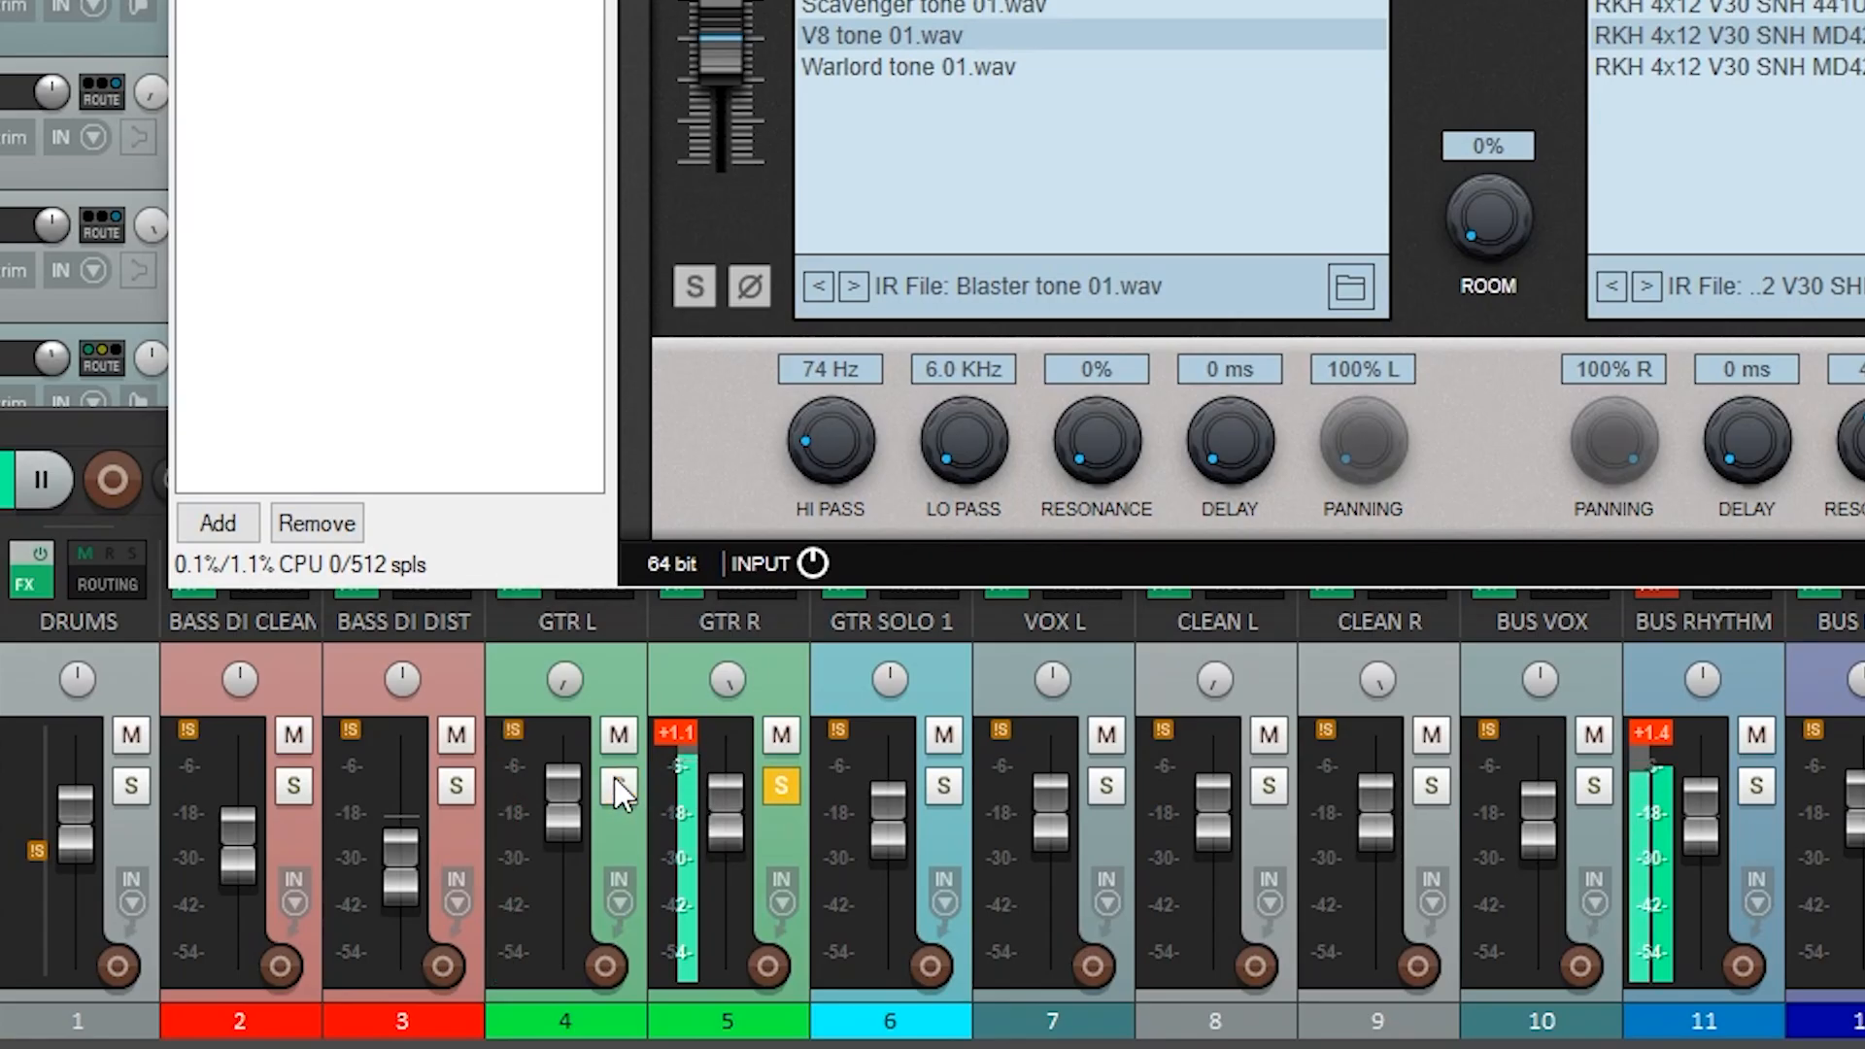
{"action": "left_click", "coordinate": [783, 785]}
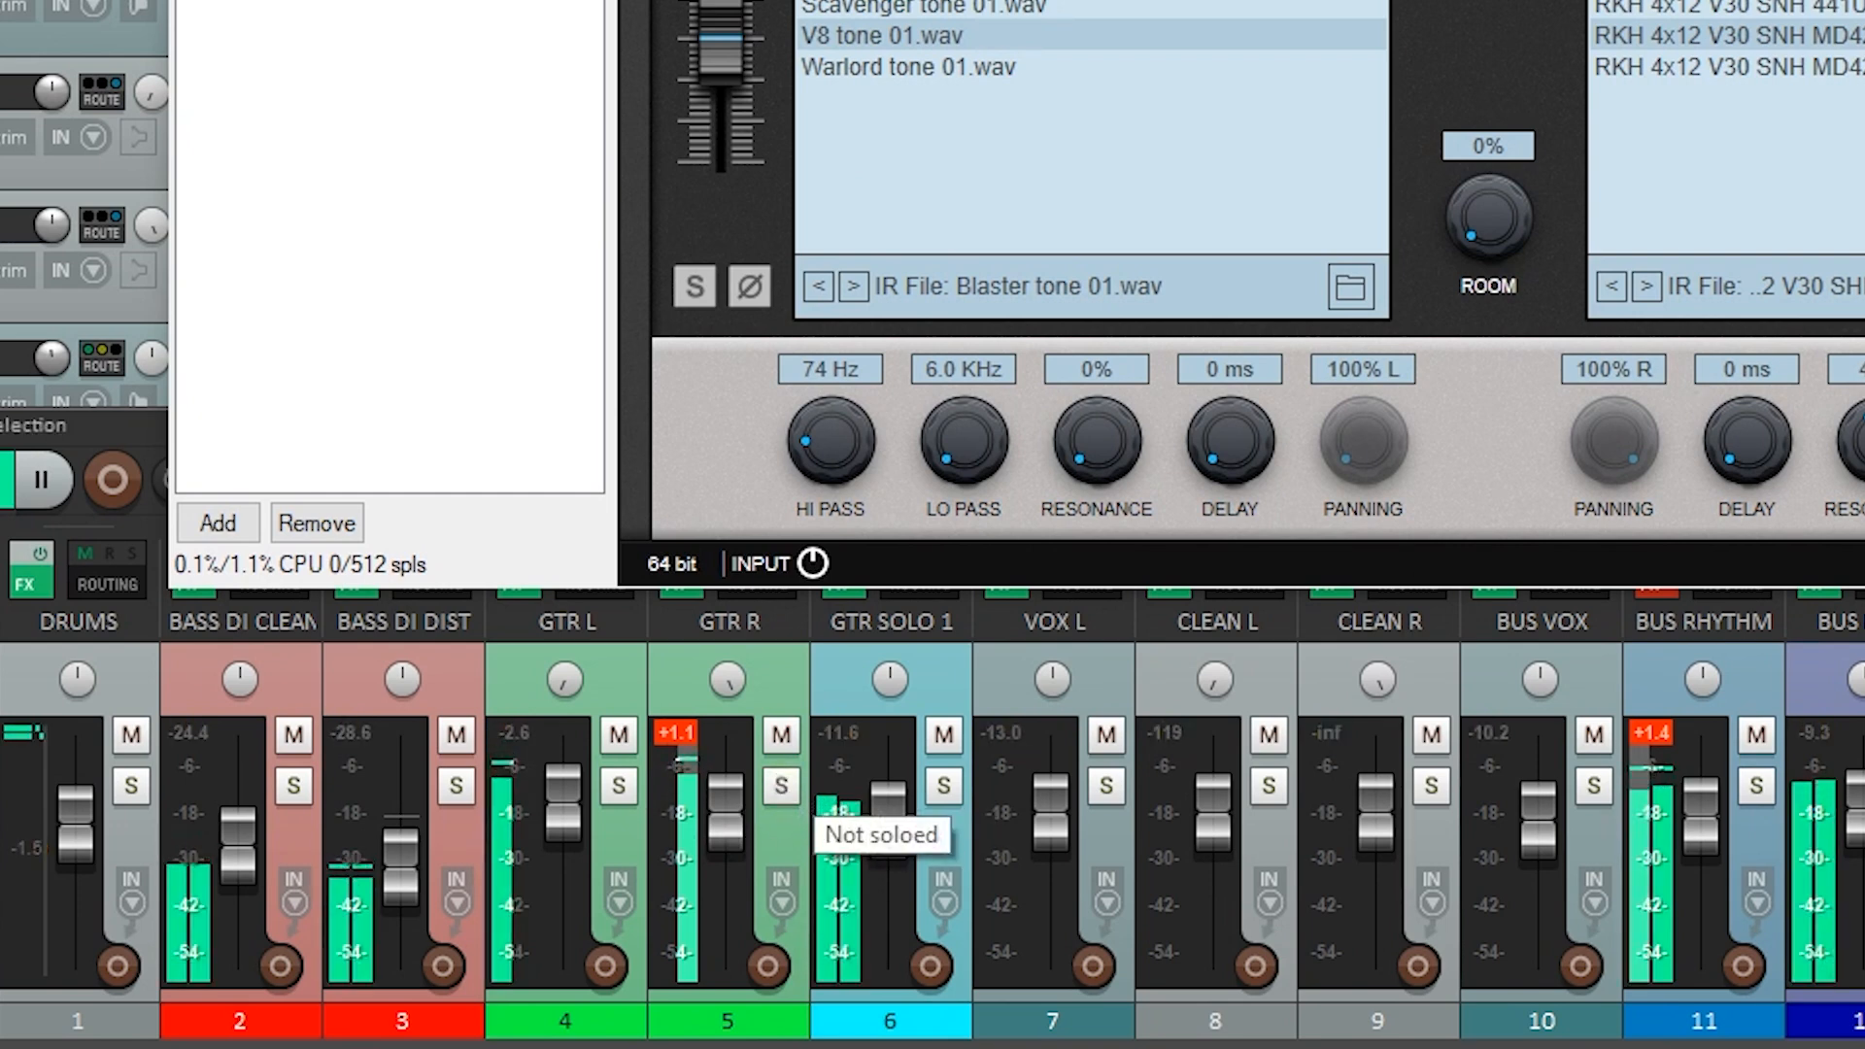
{"action": "key", "text": "Escape"}
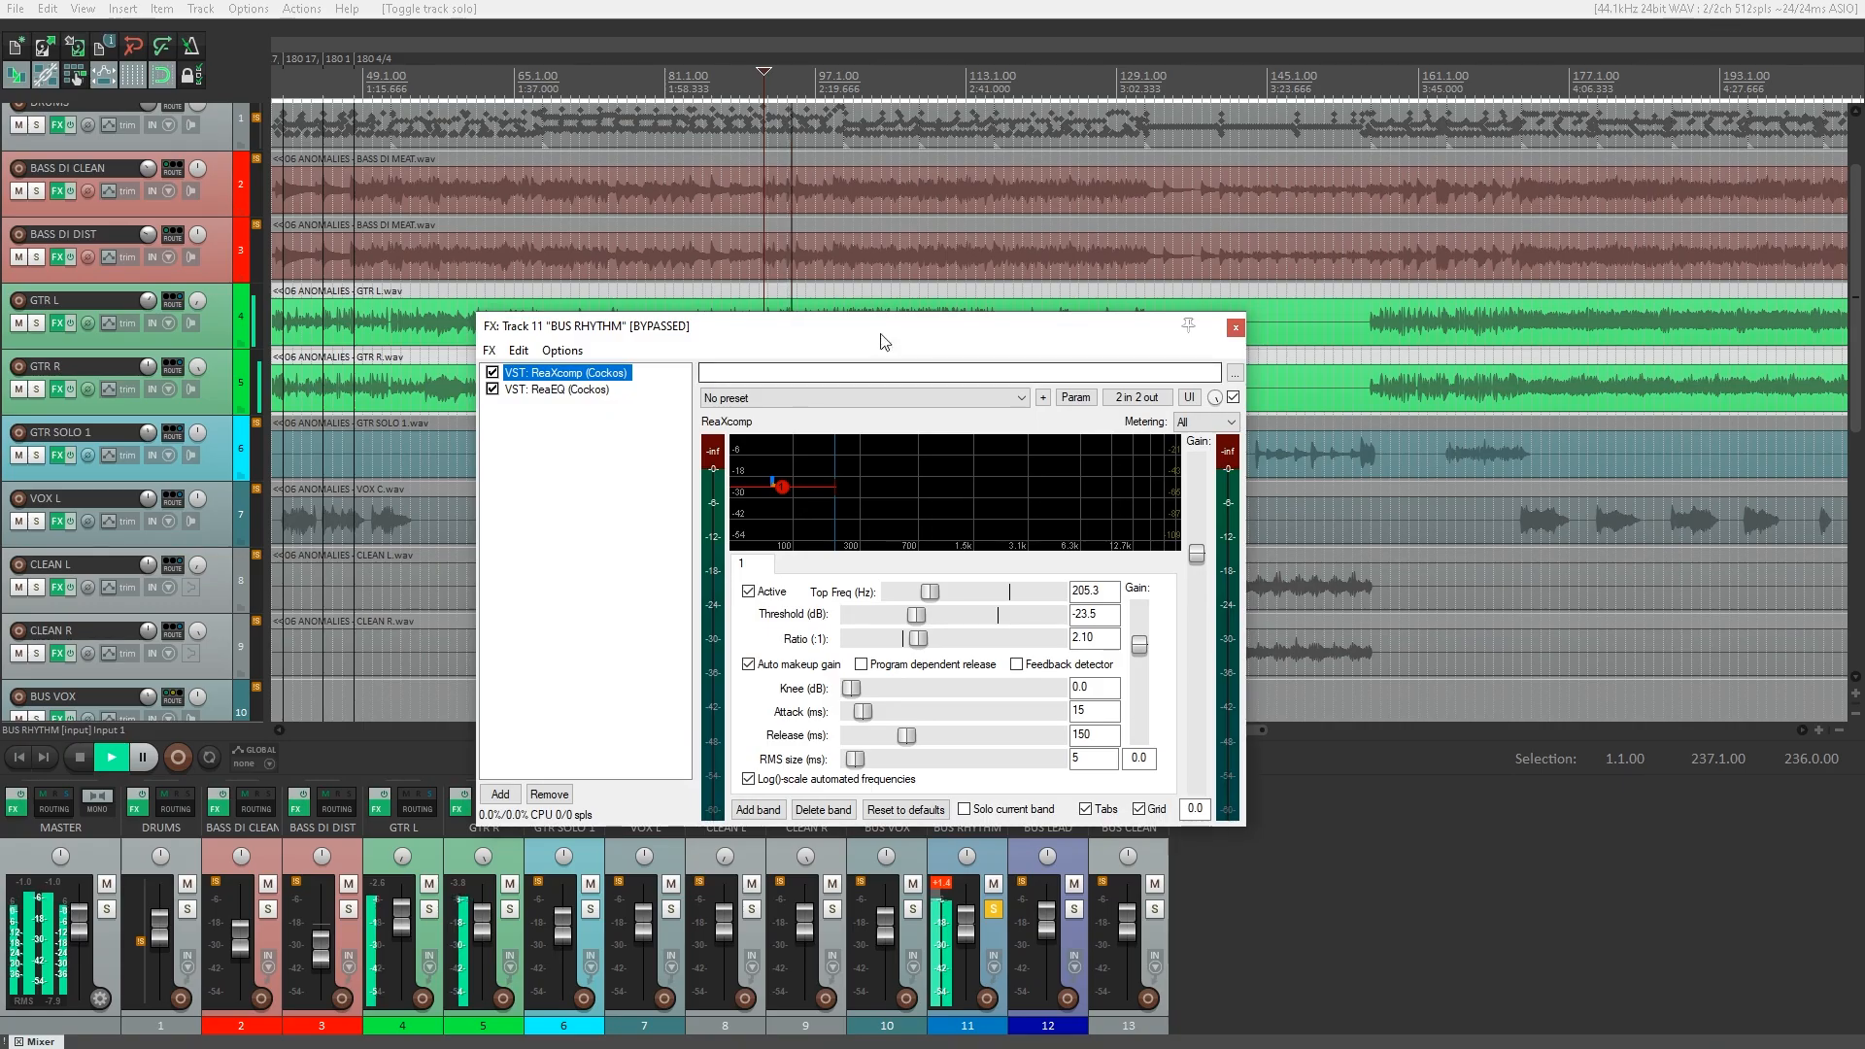
Reactivate the BUS RHYTHM effect chain and compare the rhythm guitars with ReaXcomp bypassed and active.
{"action": "left_click_drag", "start_coordinate": [882, 333], "coordinate": [820, 196]}
{"action": "left_click", "coordinate": [940, 809]}
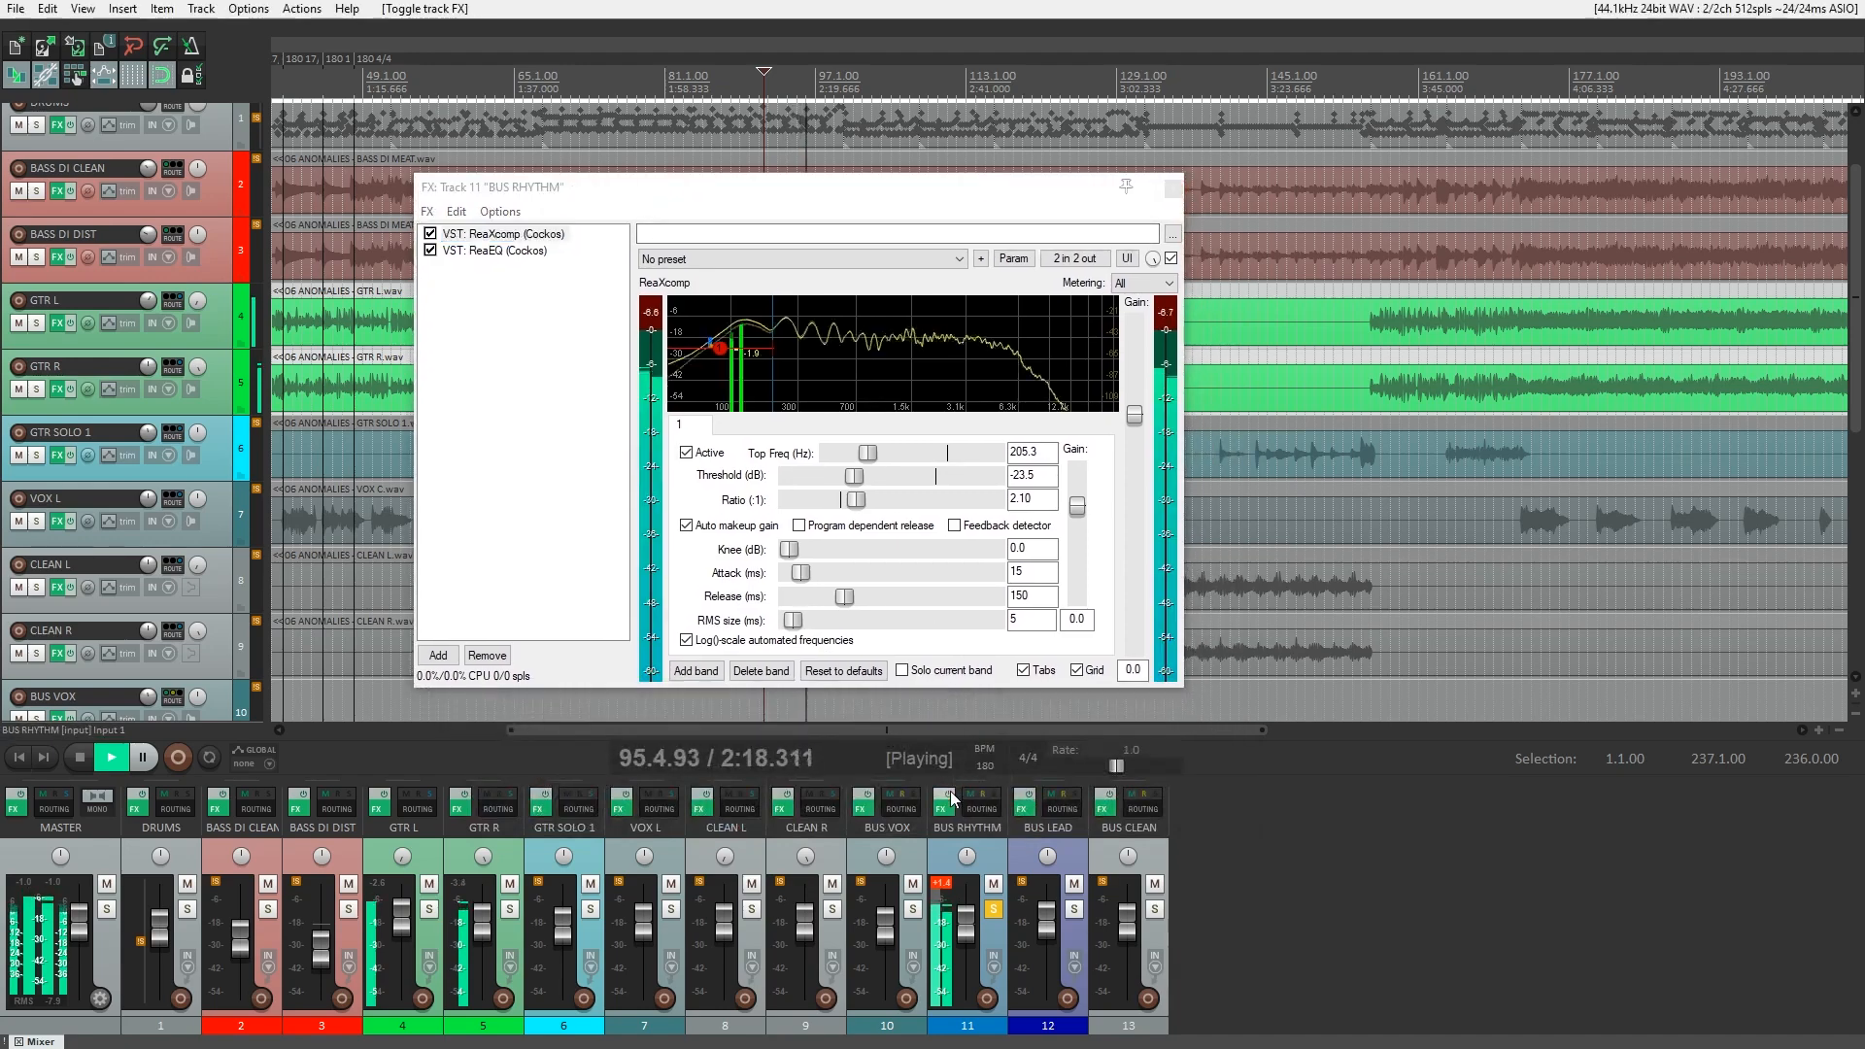
{"action": "left_click", "coordinate": [456, 237]}
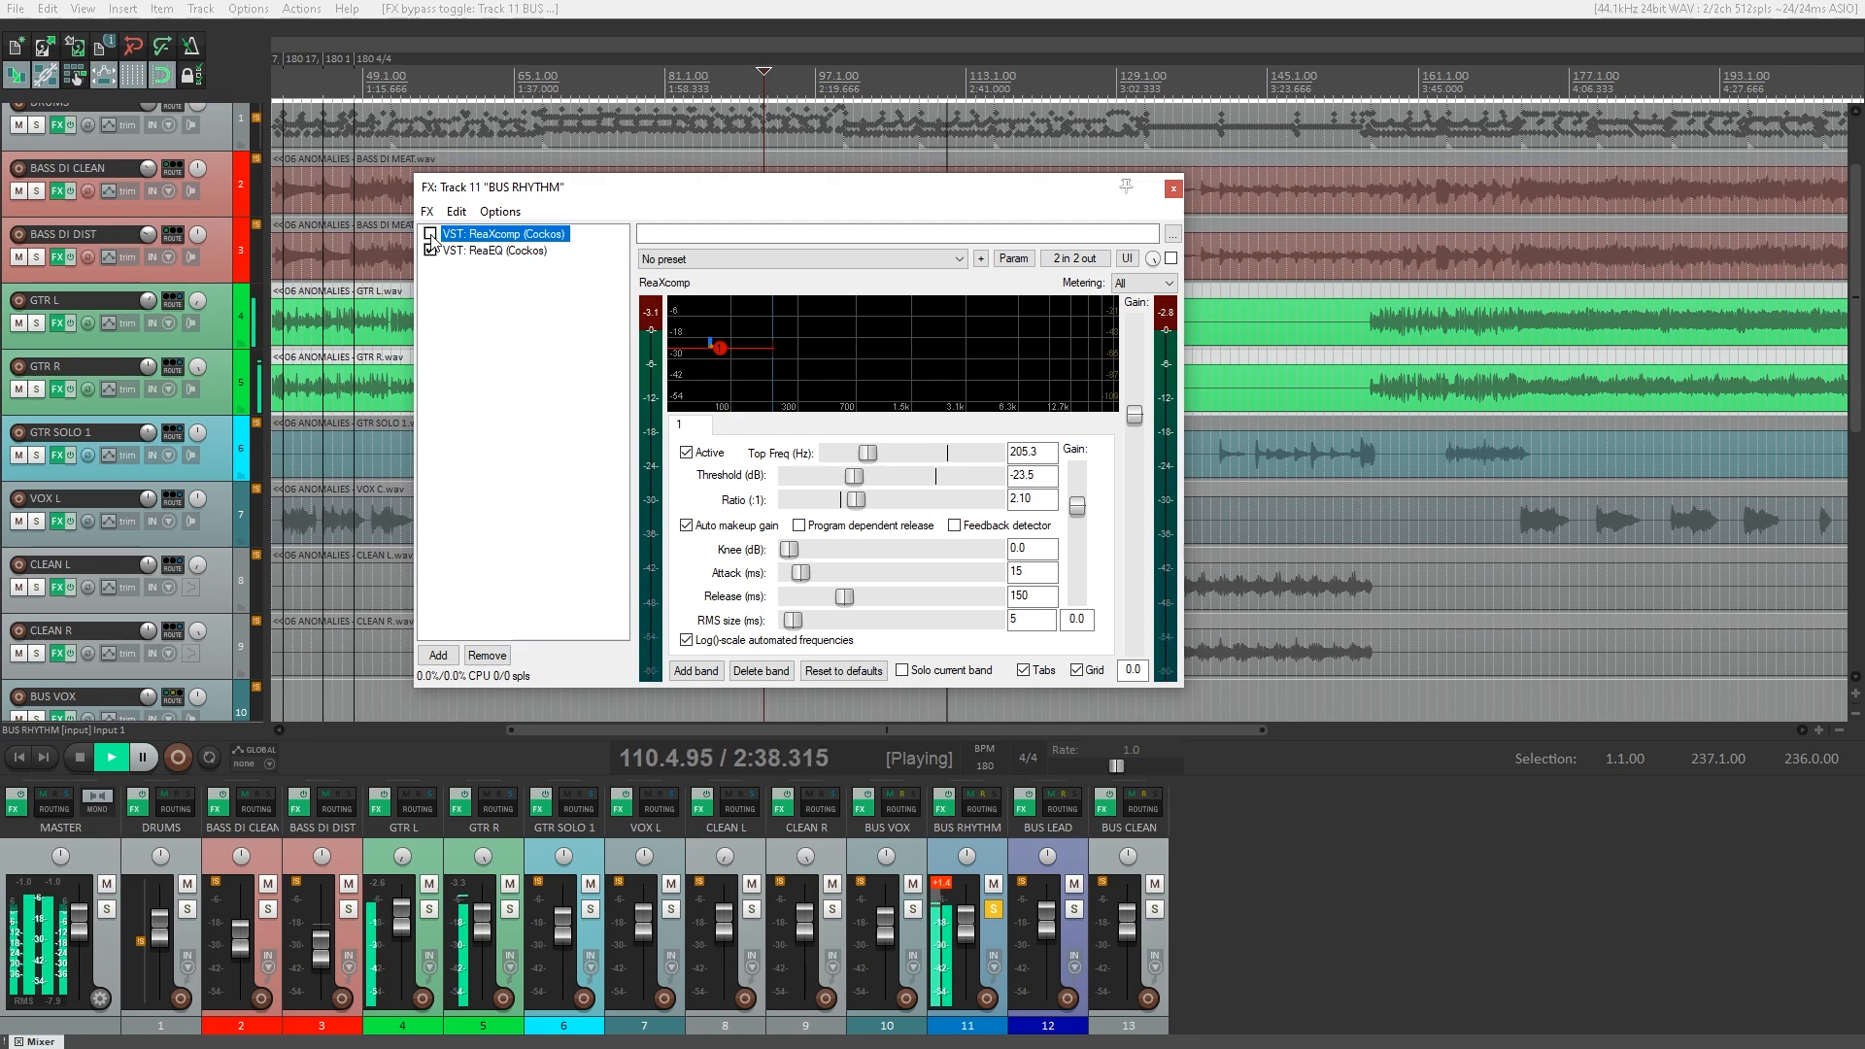
{"action": "left_click", "coordinate": [430, 235]}
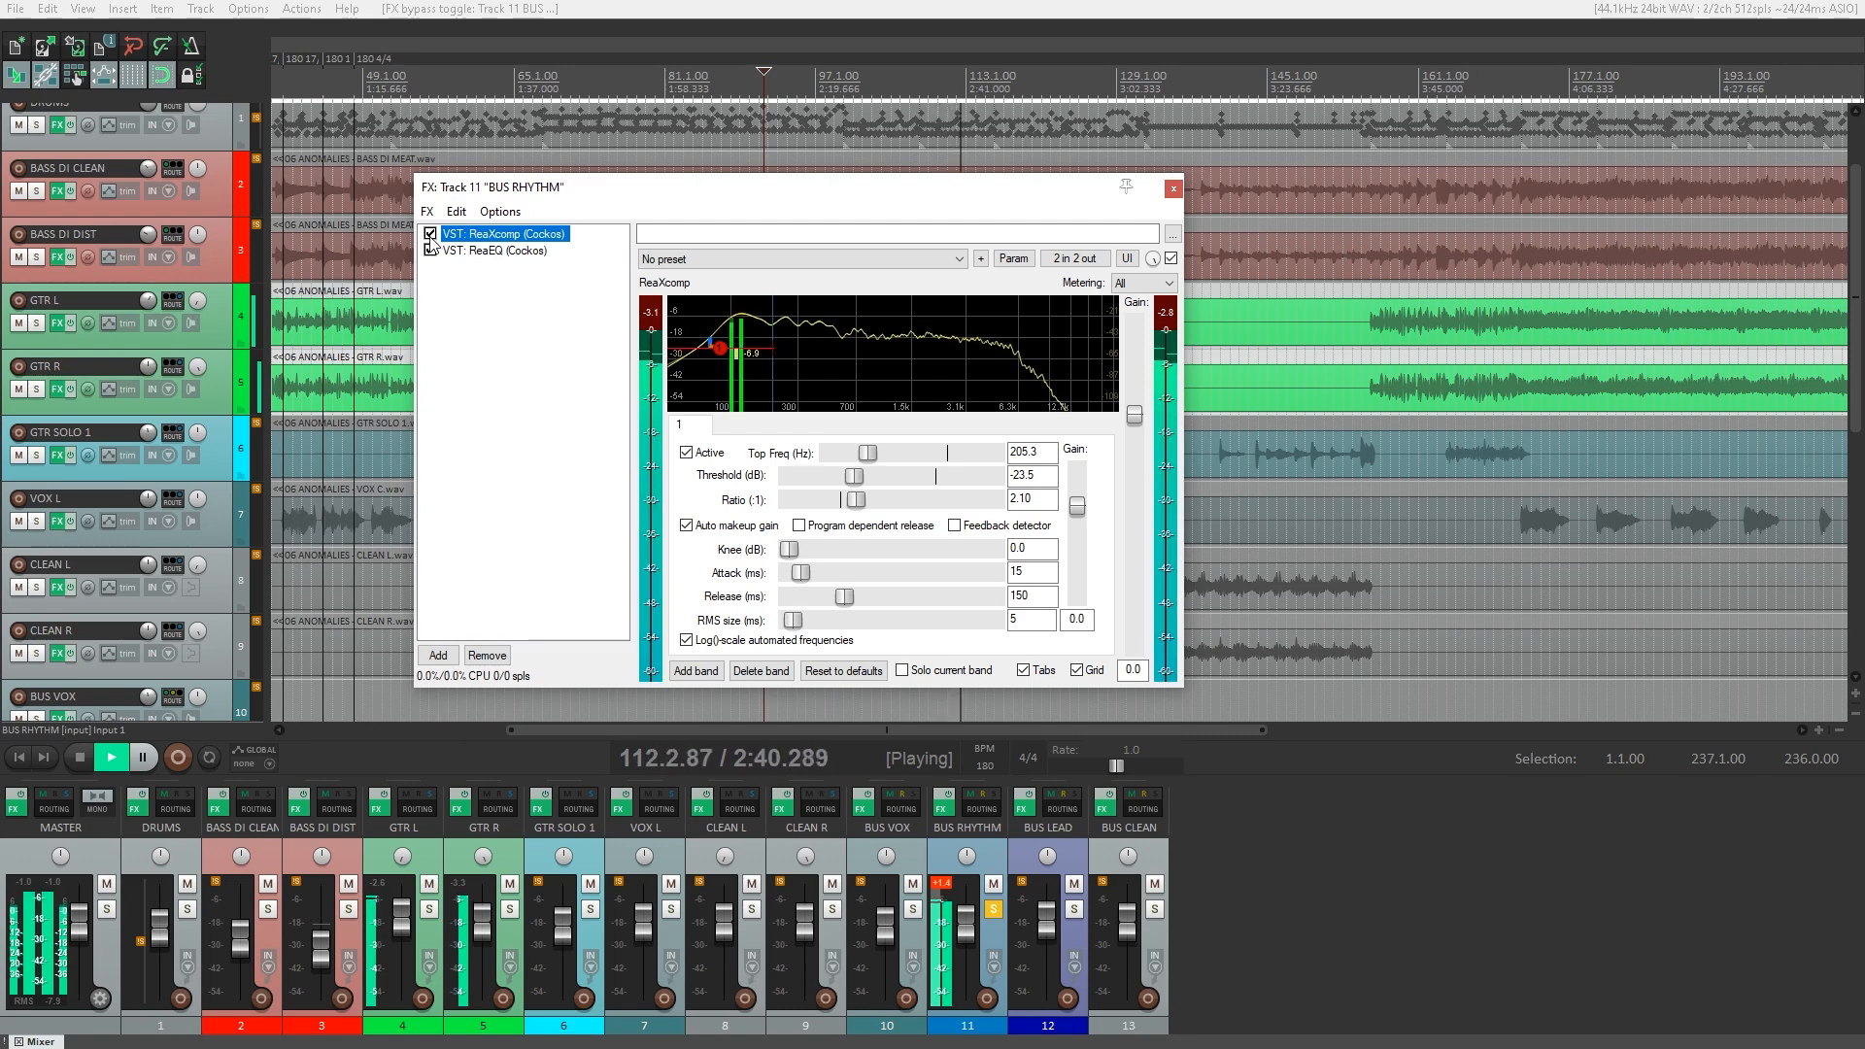
Inspect the ReaEQ curve on BUS RHYTHM and compare the sound with the equalizer bypassed and active.
{"action": "left_click", "coordinate": [485, 253]}
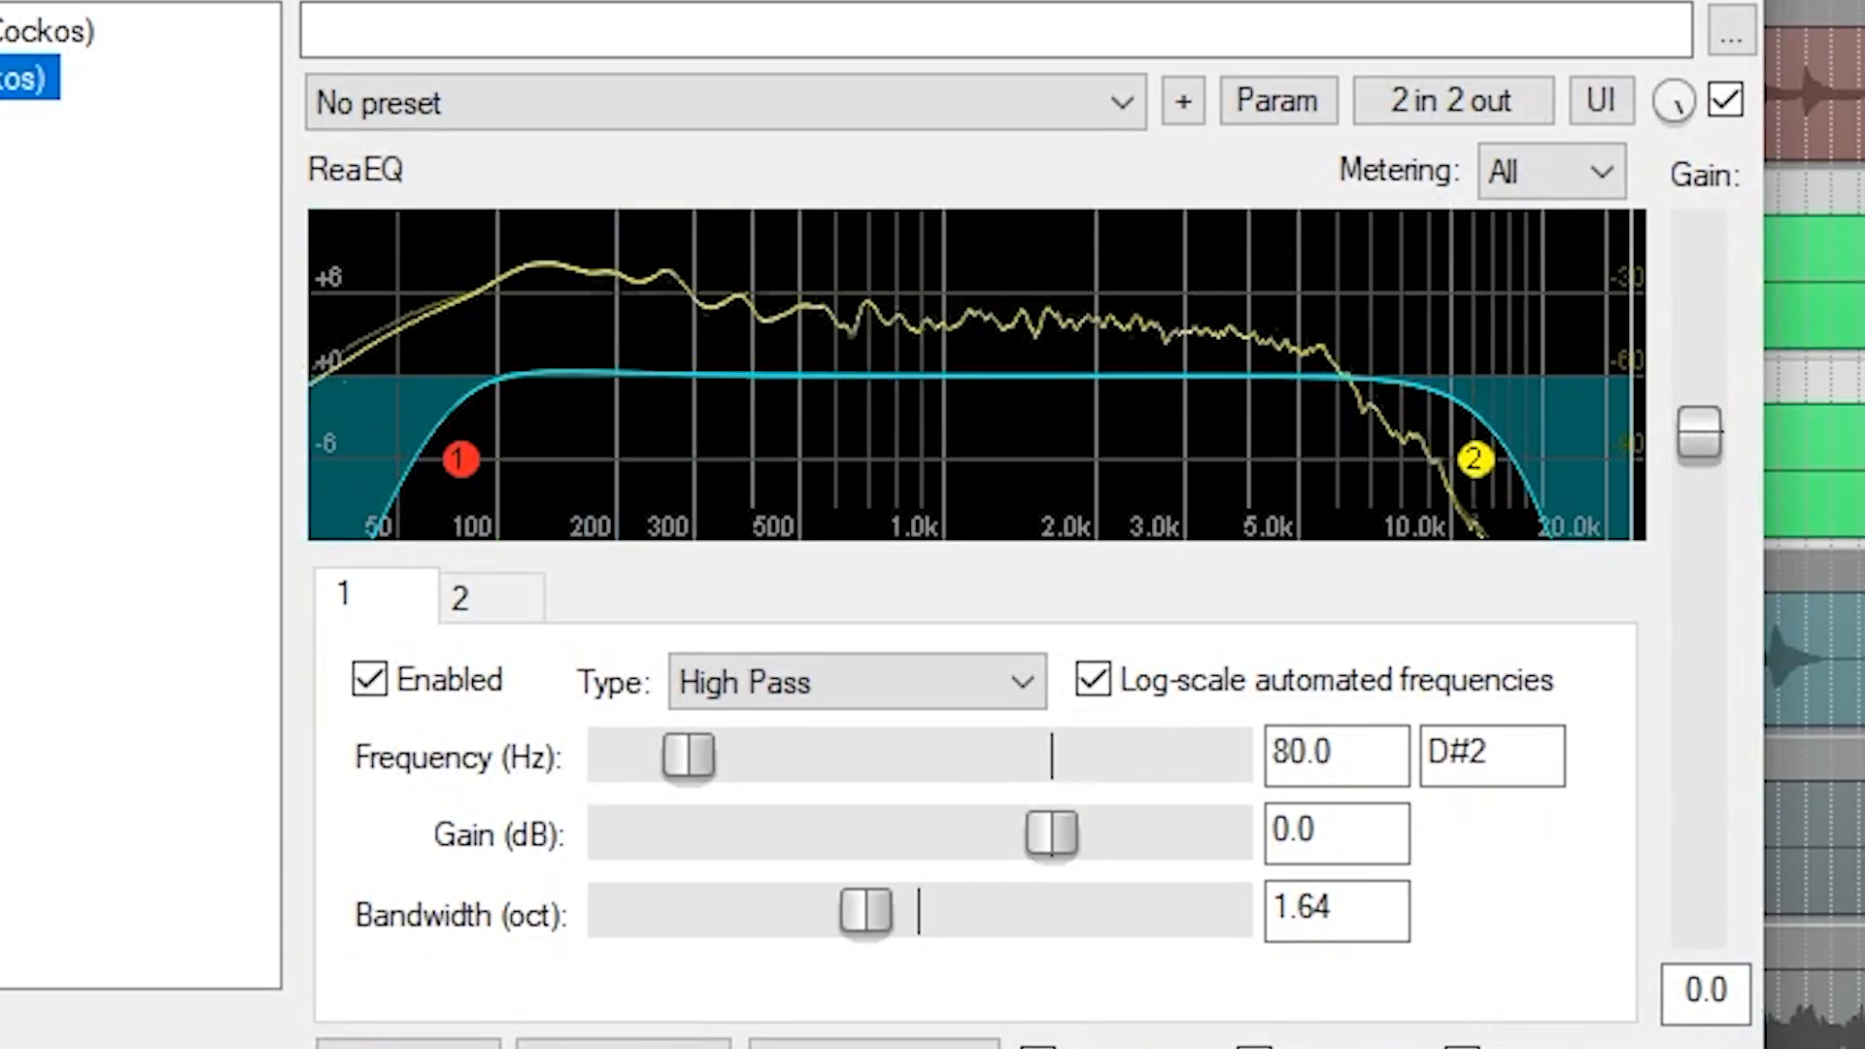
{"action": "left_click", "coordinate": [431, 251]}
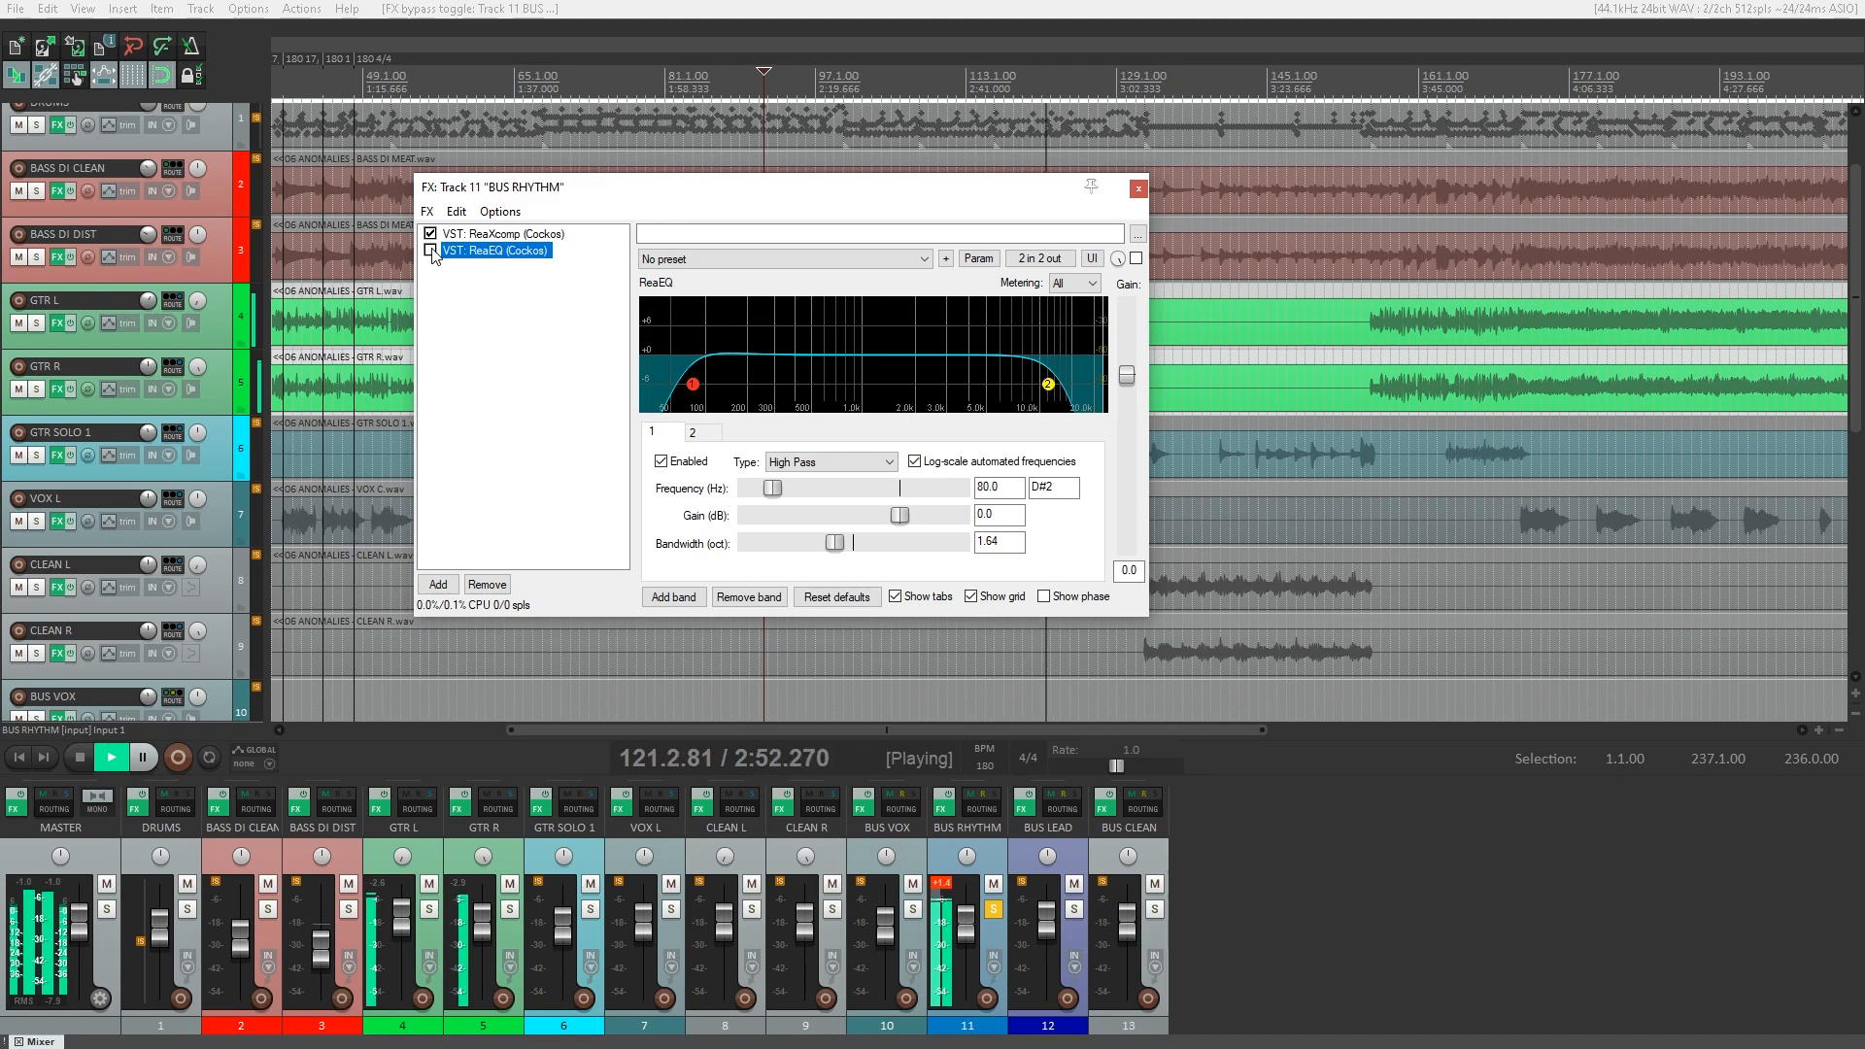
{"action": "left_click", "coordinate": [442, 237]}
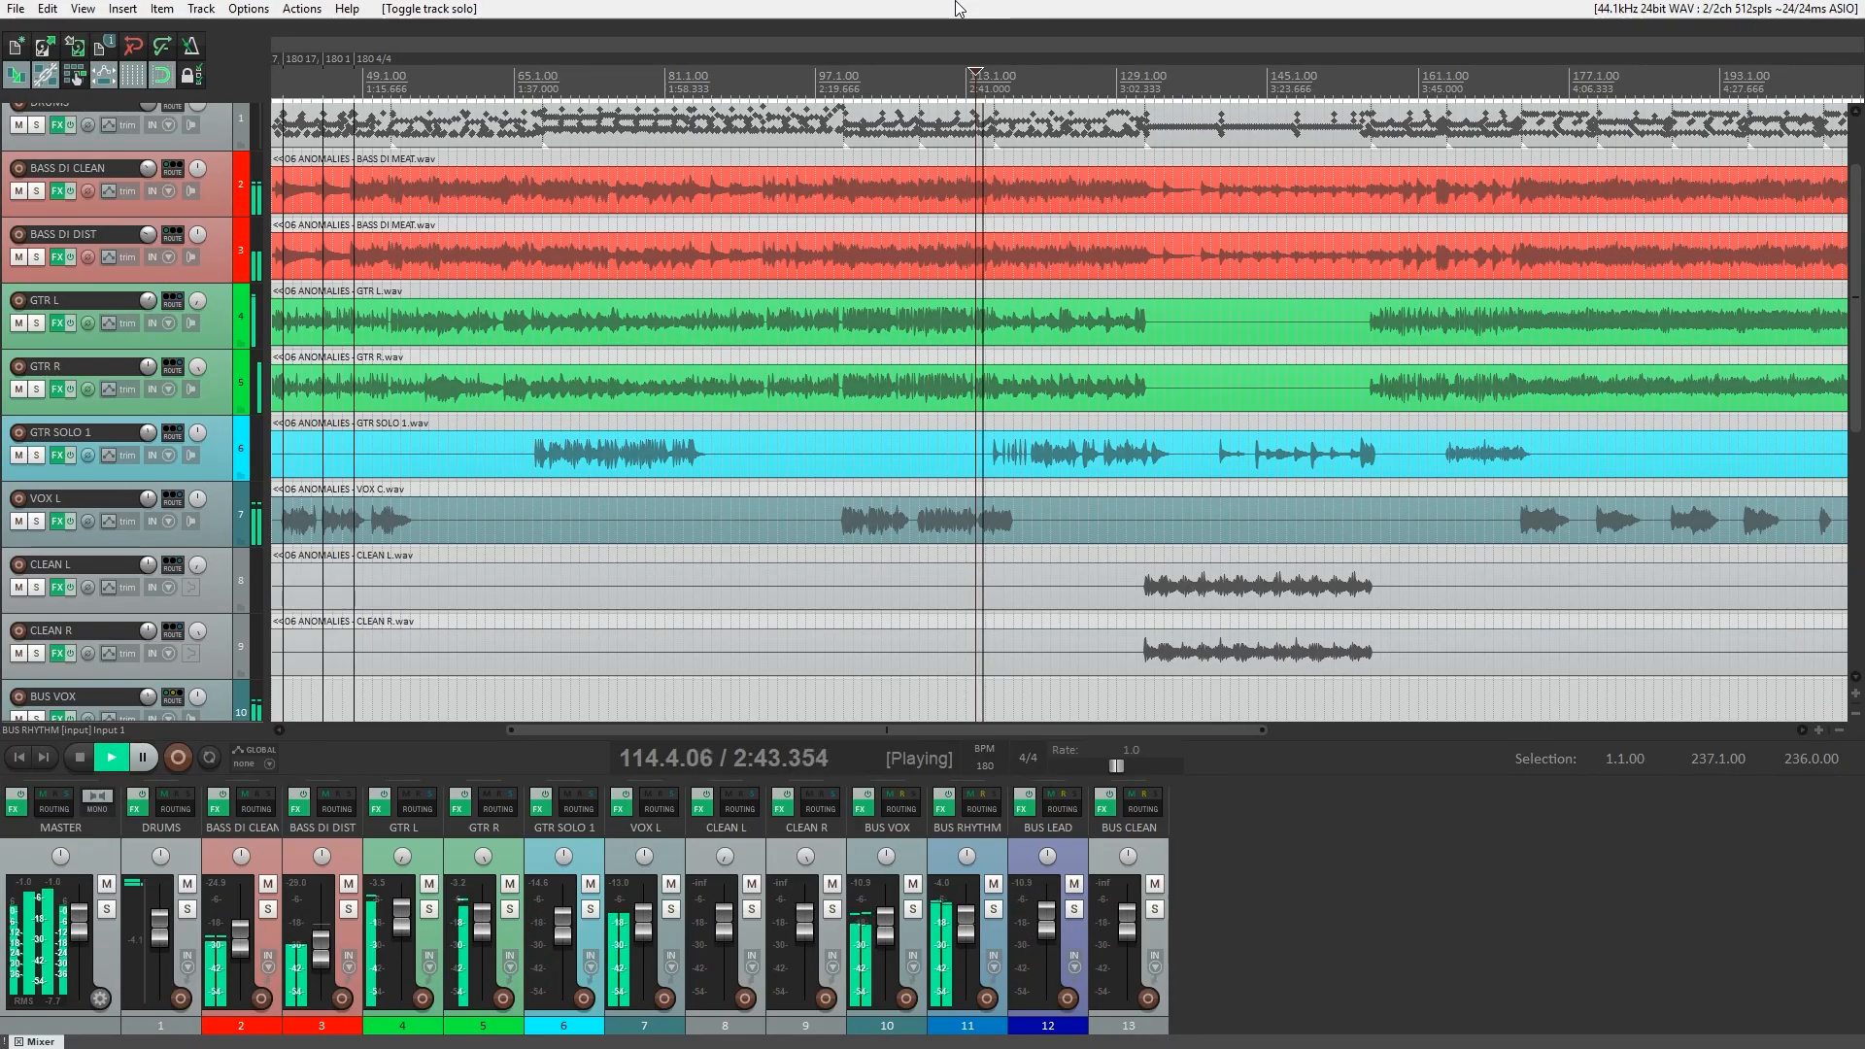
Solo BUS LEAD, bypass the effect chains of BUS LEAD and GTR SOLO 1, and open the GTR SOLO 1 chain.
{"action": "left_click", "coordinate": [1074, 908]}
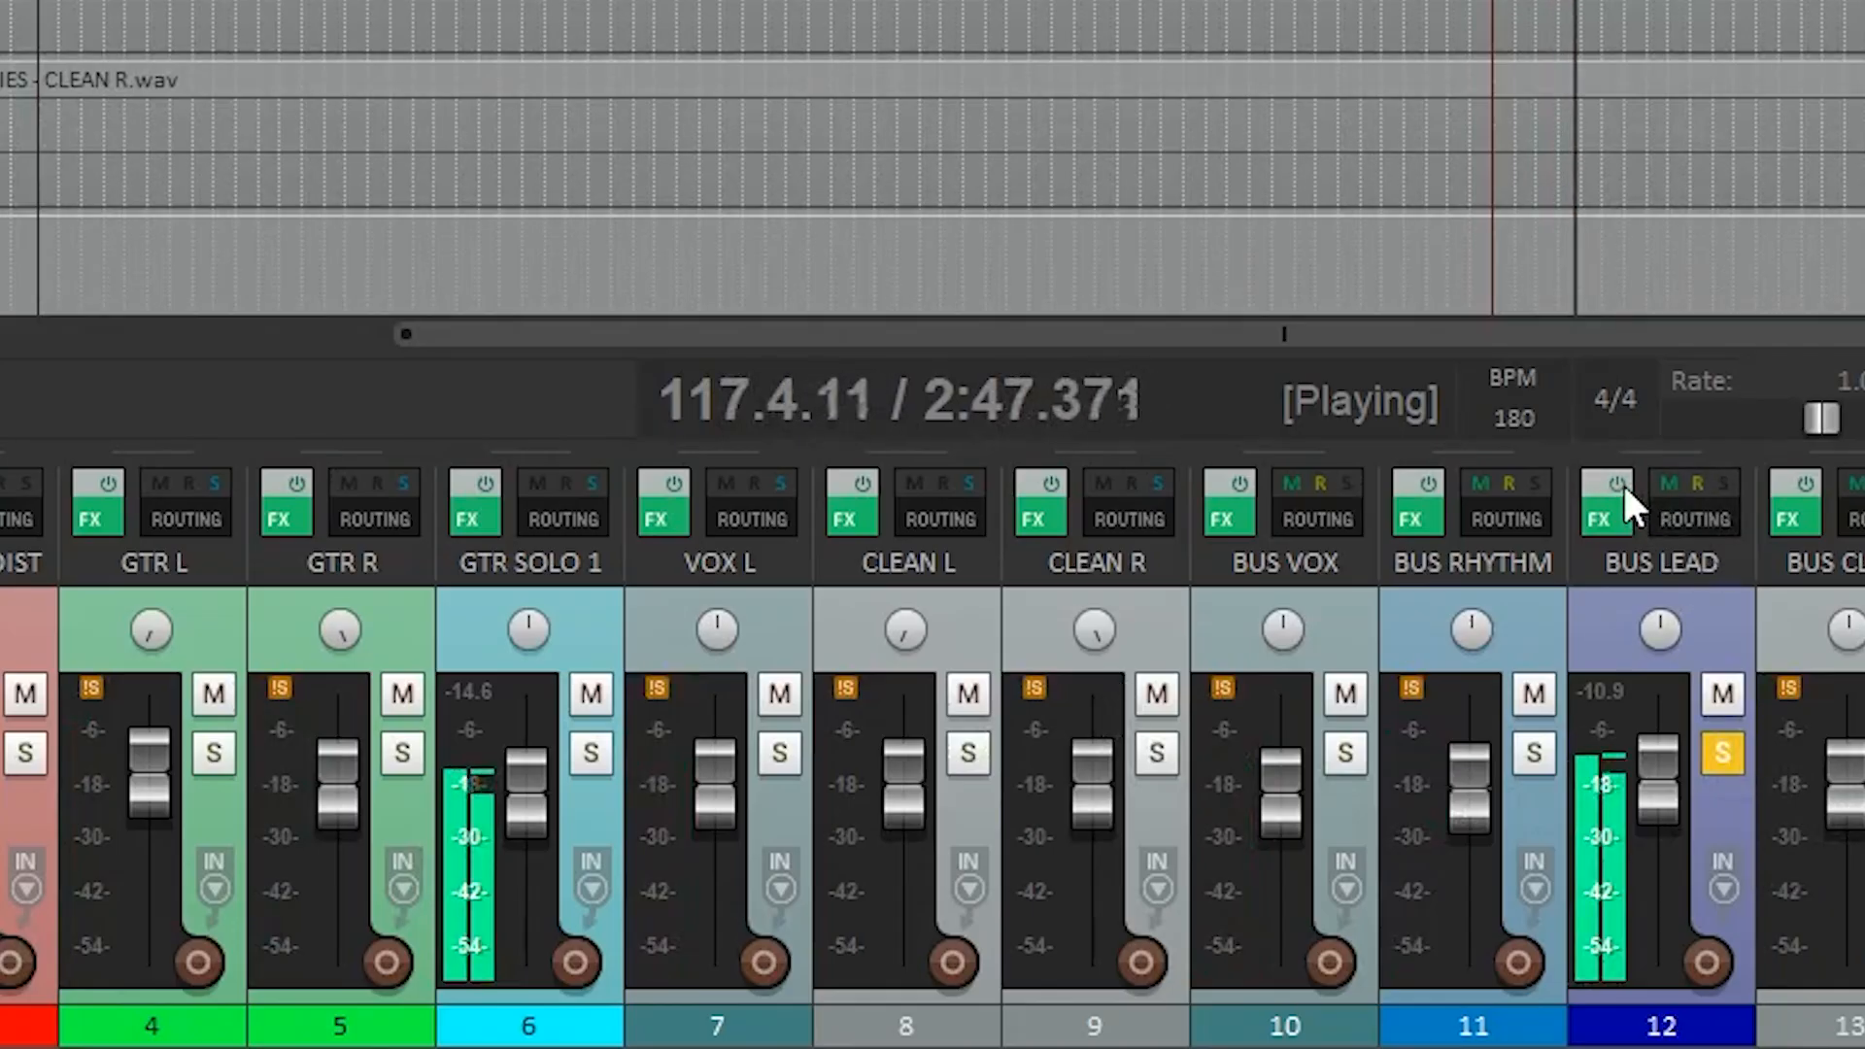
{"action": "left_click", "coordinate": [1619, 483]}
{"action": "left_click", "coordinate": [483, 484]}
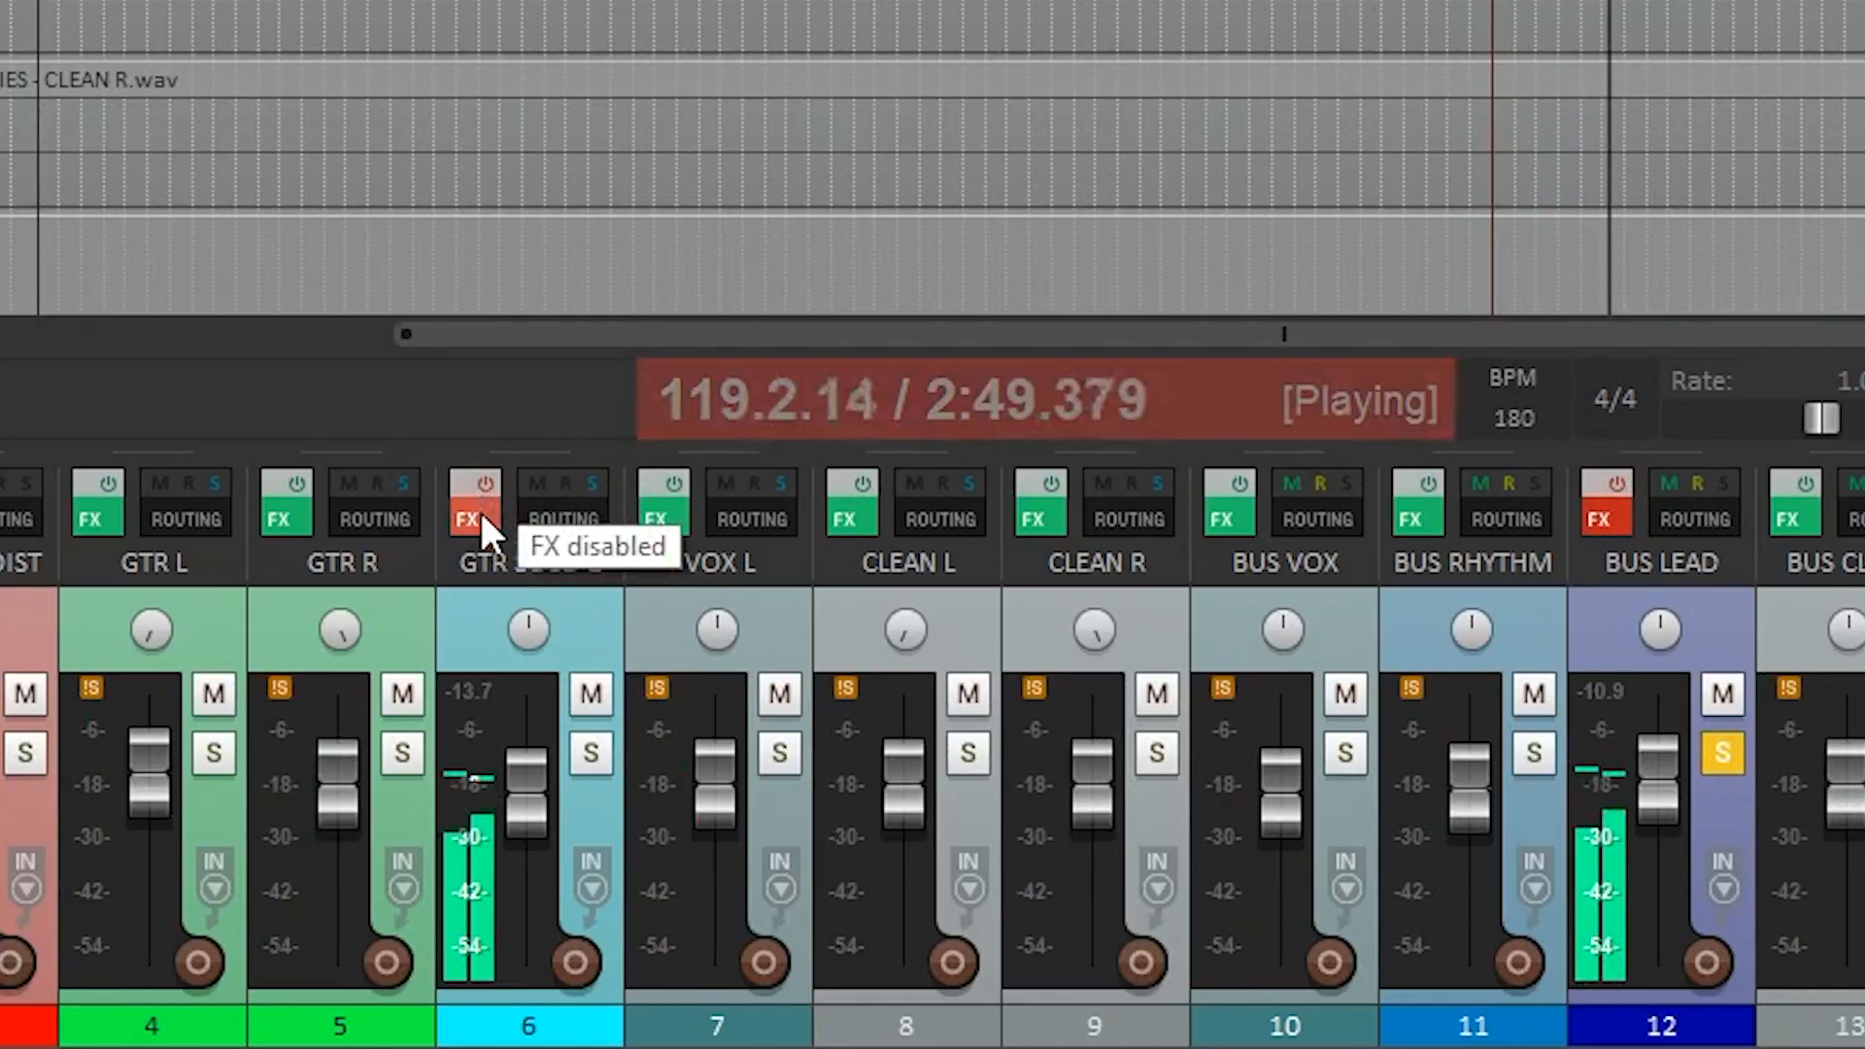
{"action": "left_click", "coordinate": [475, 516]}
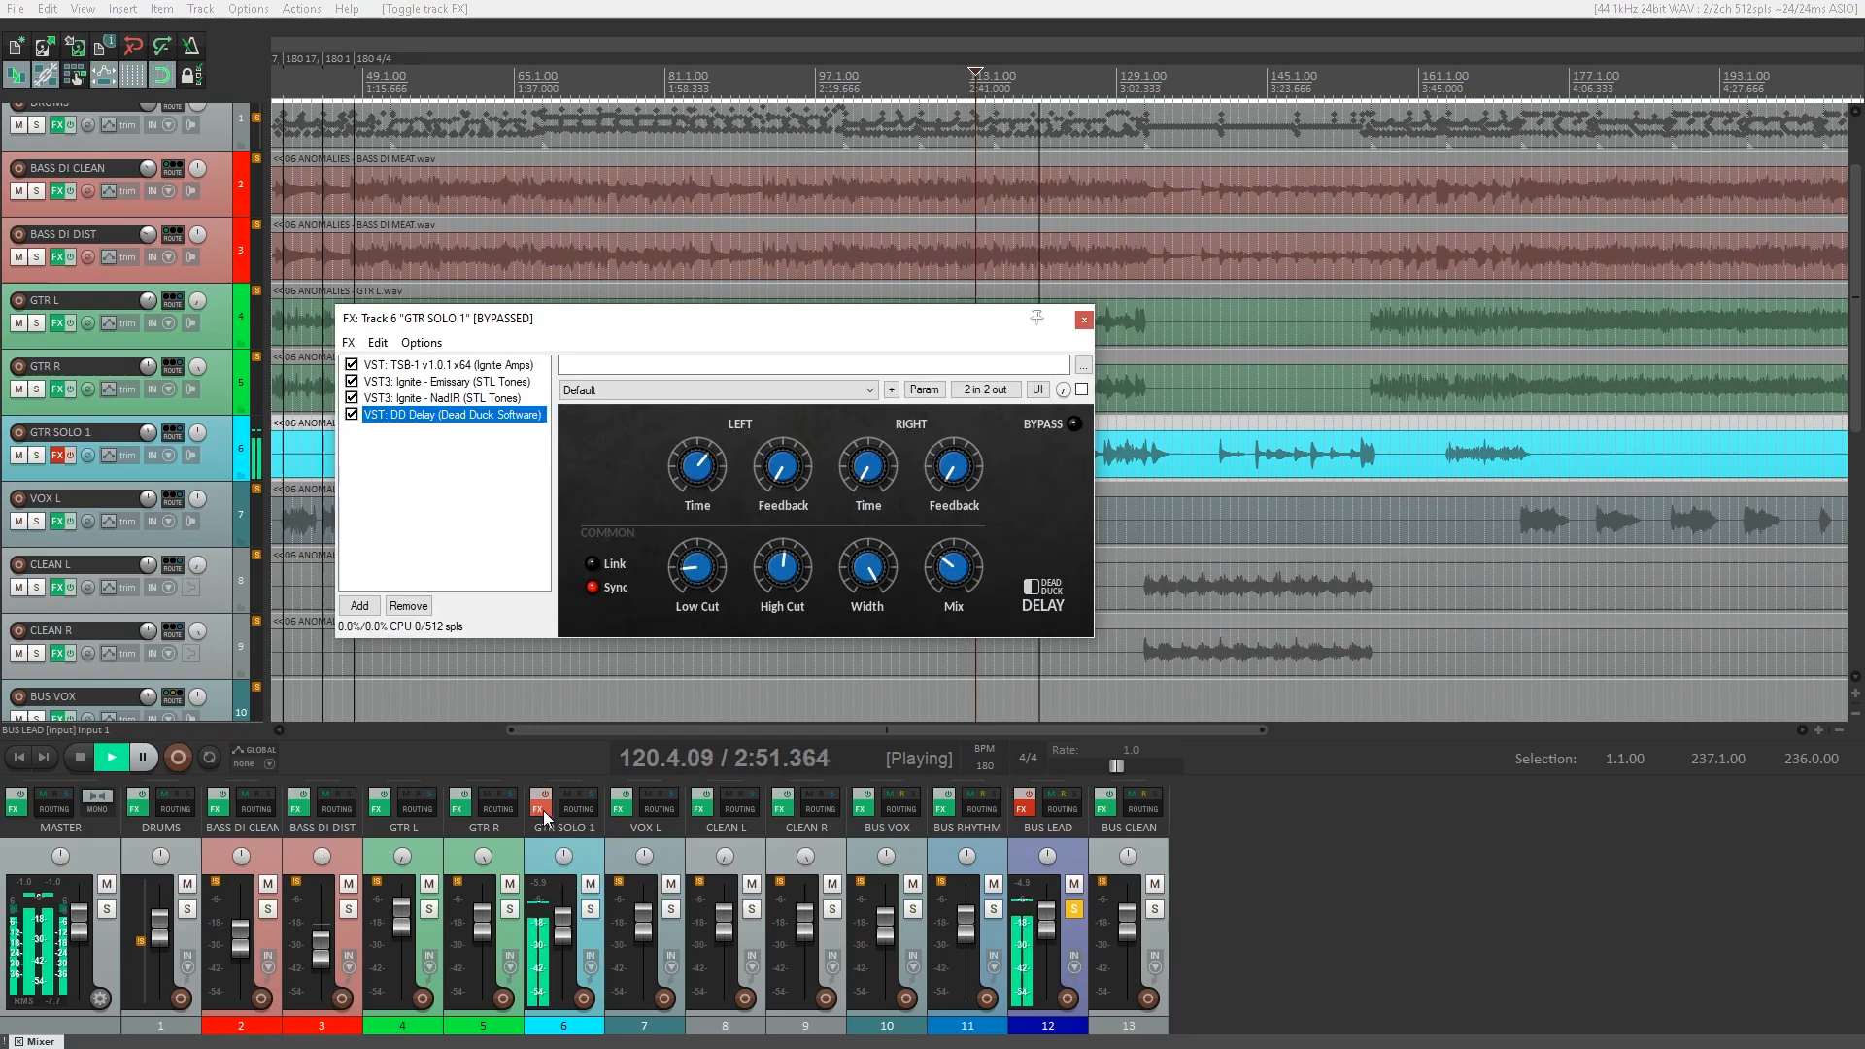
Reactivate the GTR SOLO 1 effect chain with TSB-1, Emissary, NadIR and DD Delay individually bypassed.
{"action": "left_click", "coordinate": [451, 365]}
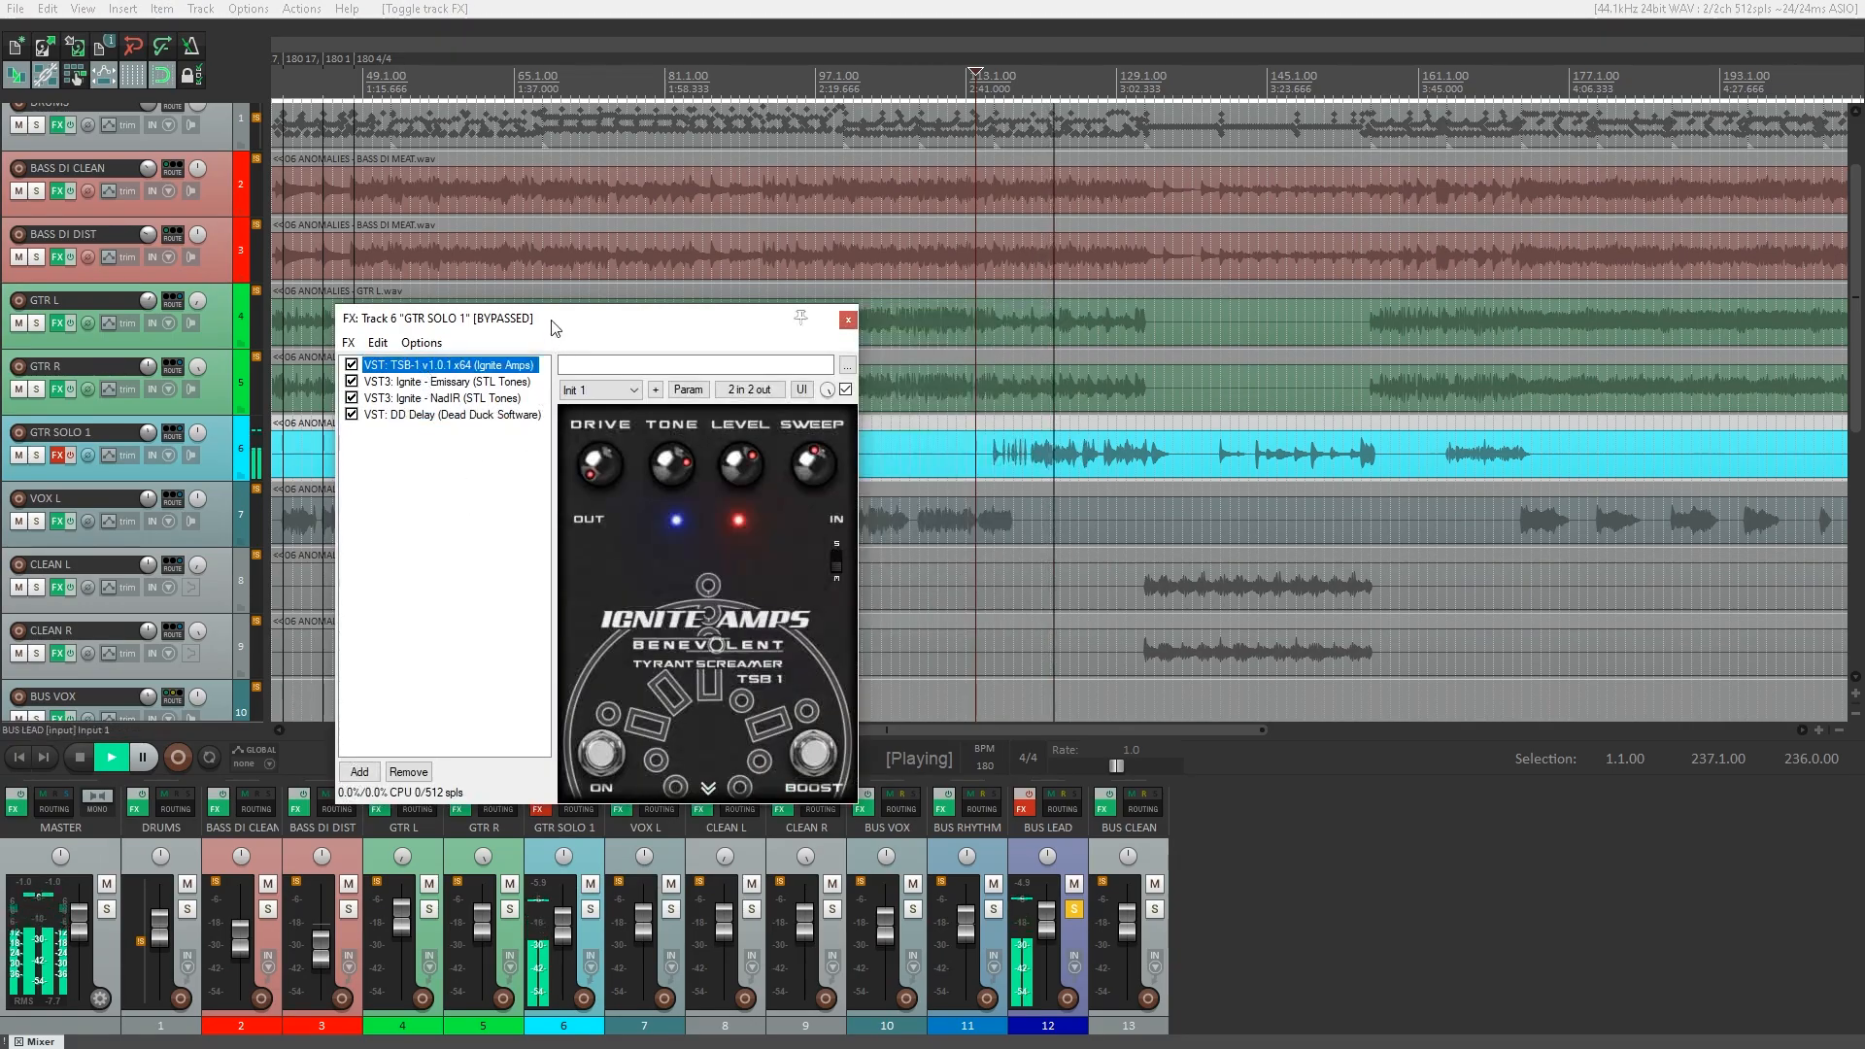
{"action": "left_click_drag", "start_coordinate": [550, 318], "coordinate": [567, 219]}
{"action": "left_click", "coordinate": [545, 794]}
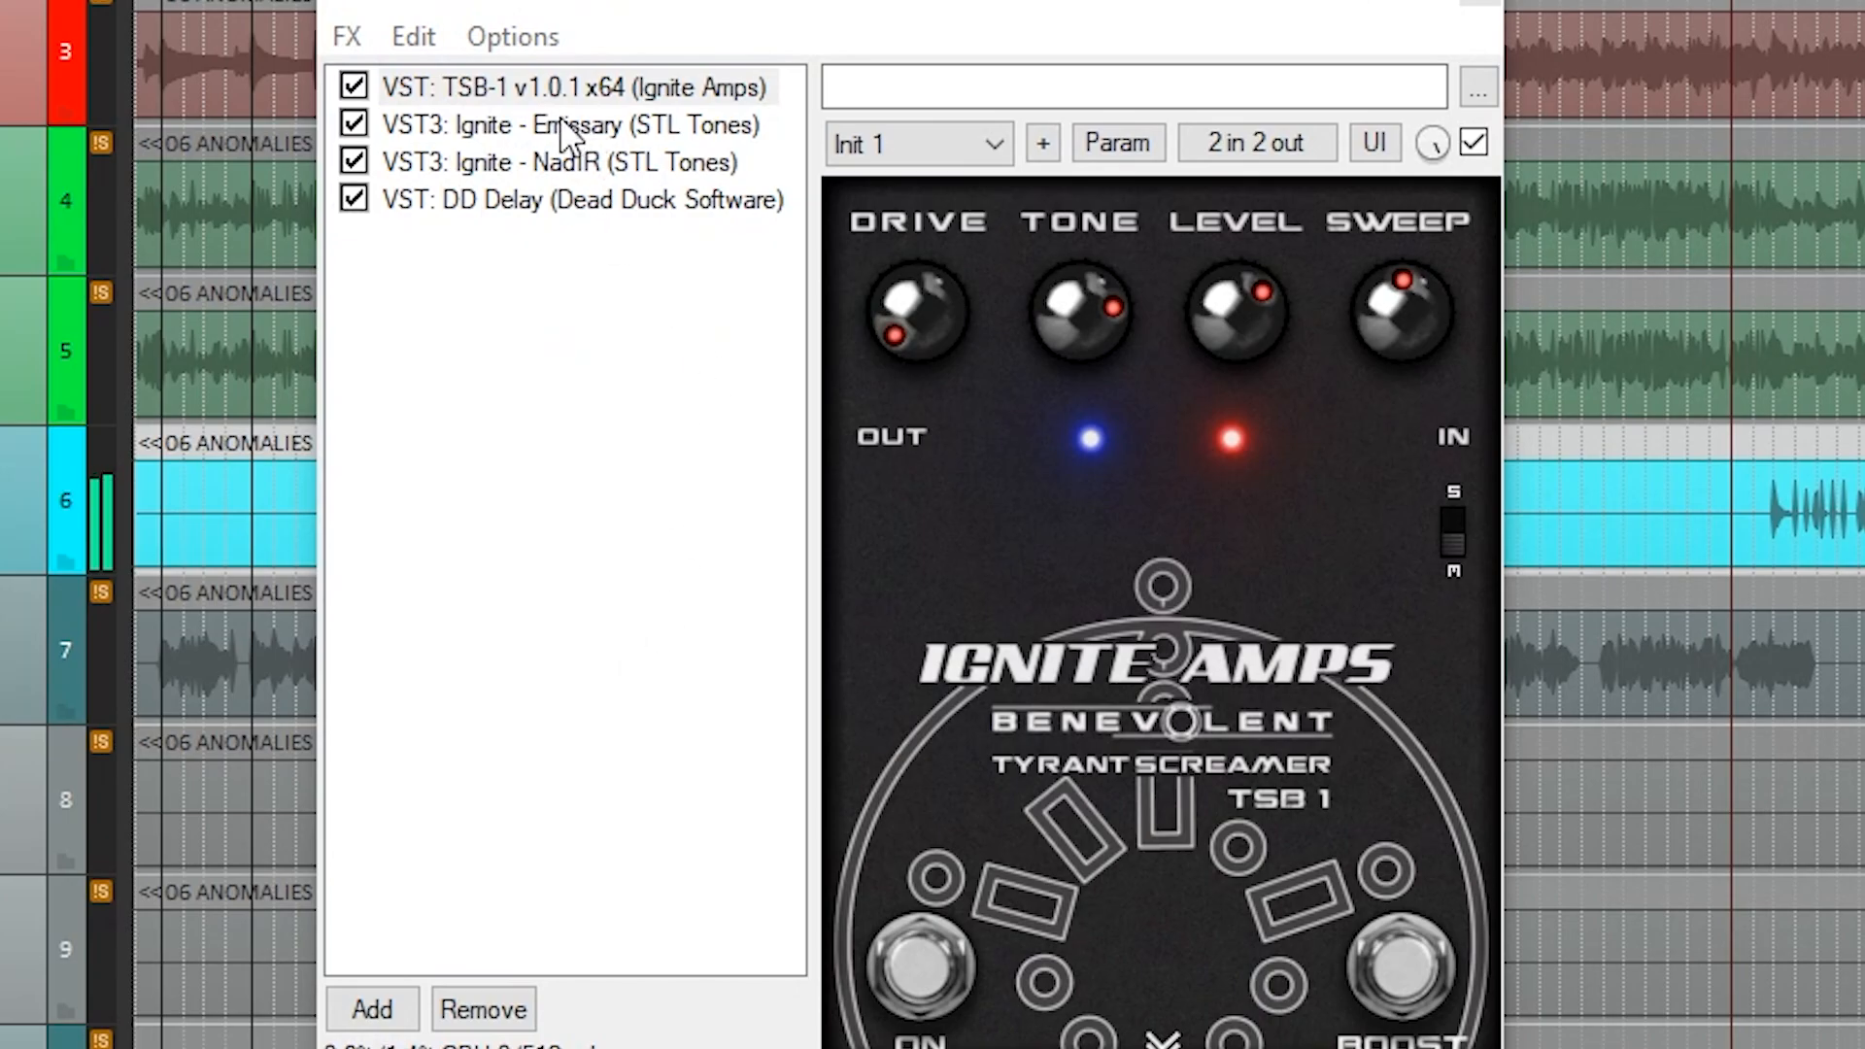
{"action": "left_click", "coordinate": [357, 89]}
{"action": "left_click", "coordinate": [353, 162]}
{"action": "left_click", "coordinate": [354, 199]}
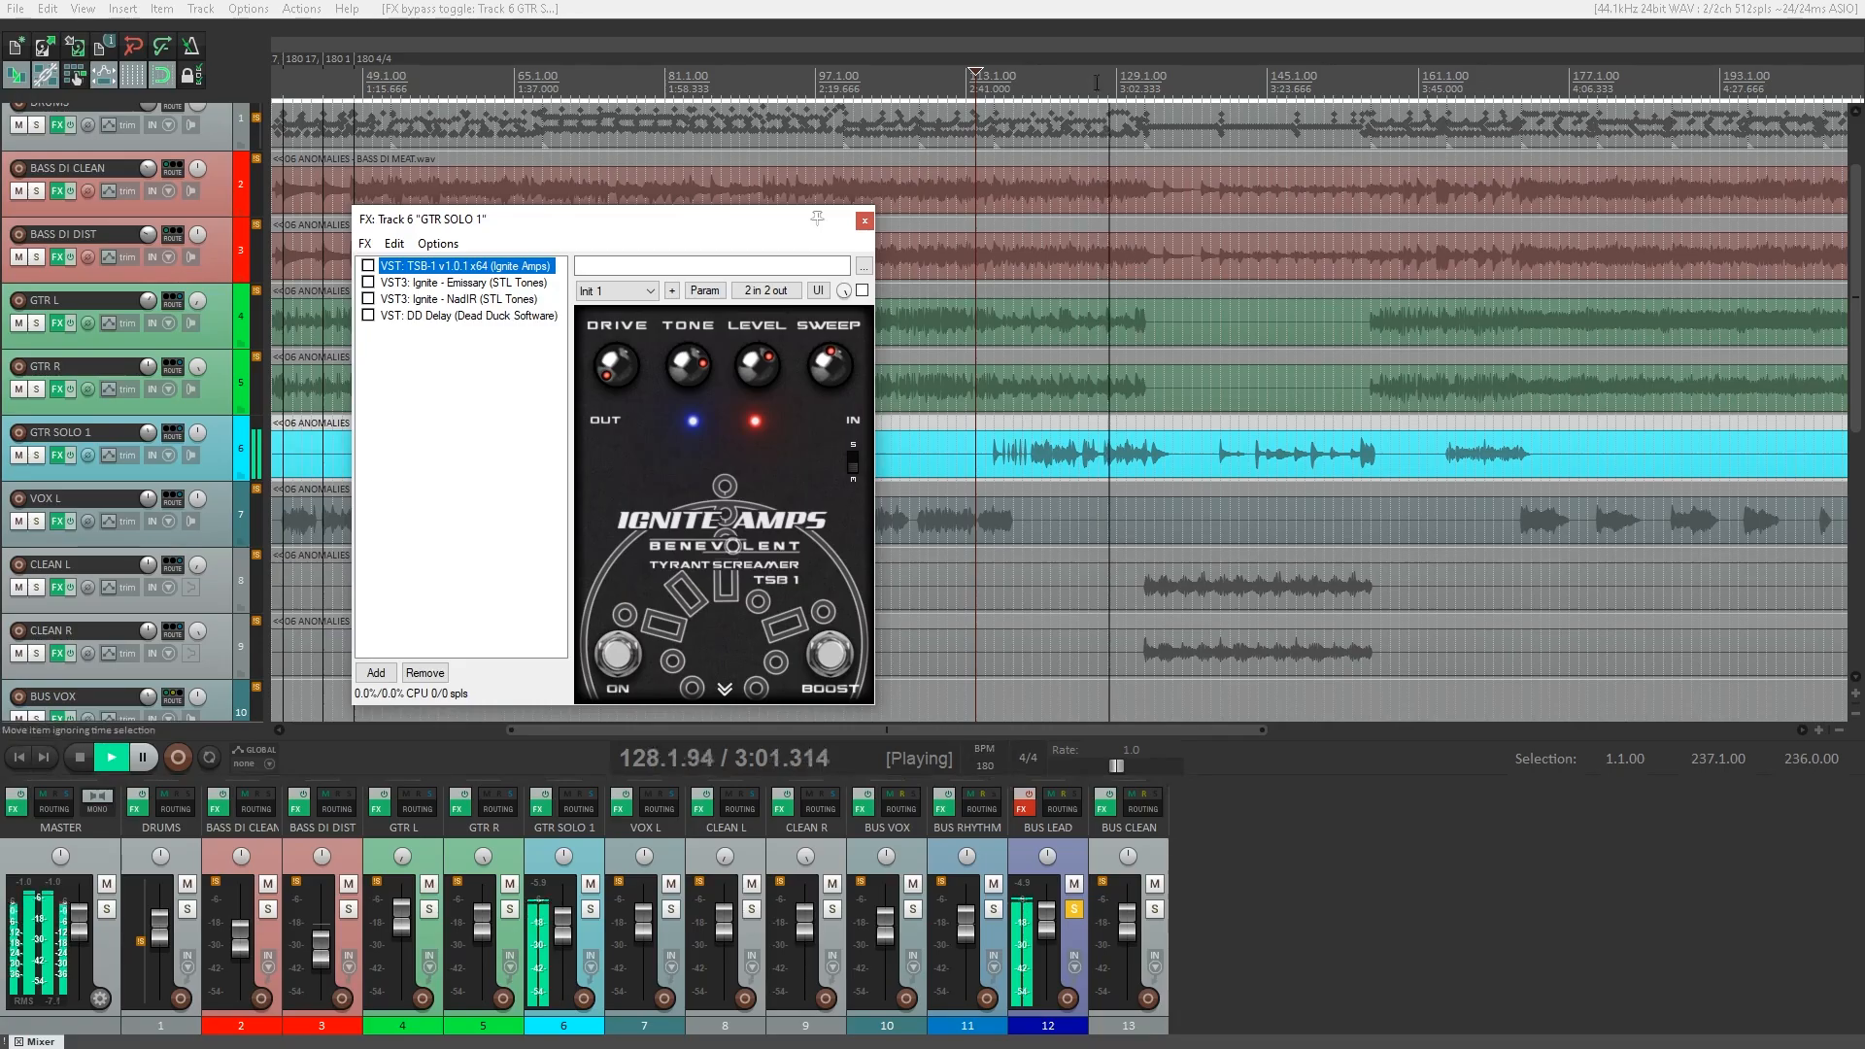
Restart playback just before the second GTR SOLO 1 passage, enable TSB-1, and inspect the pedal's rear settings.
{"action": "left_click", "coordinate": [994, 88]}
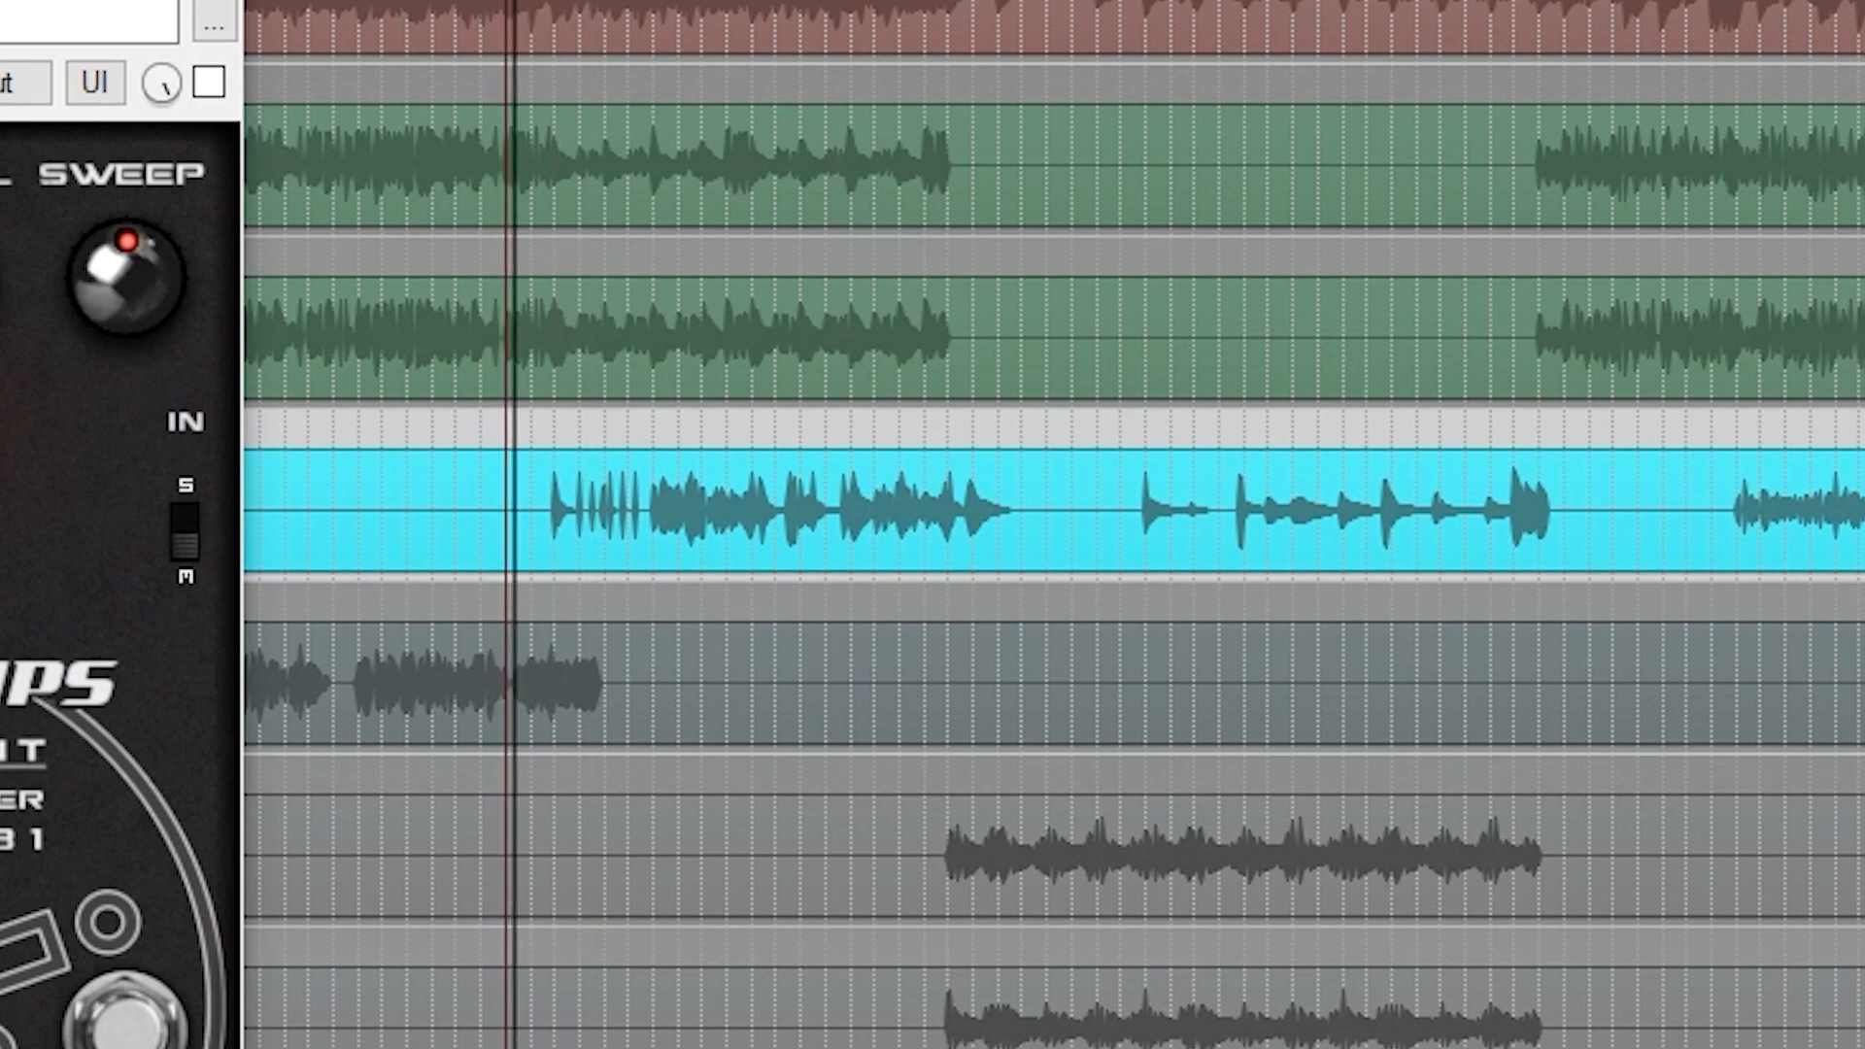
{"action": "scroll", "coordinate": [1054, 525], "scroll_direction": "up", "scroll_amount": 5}
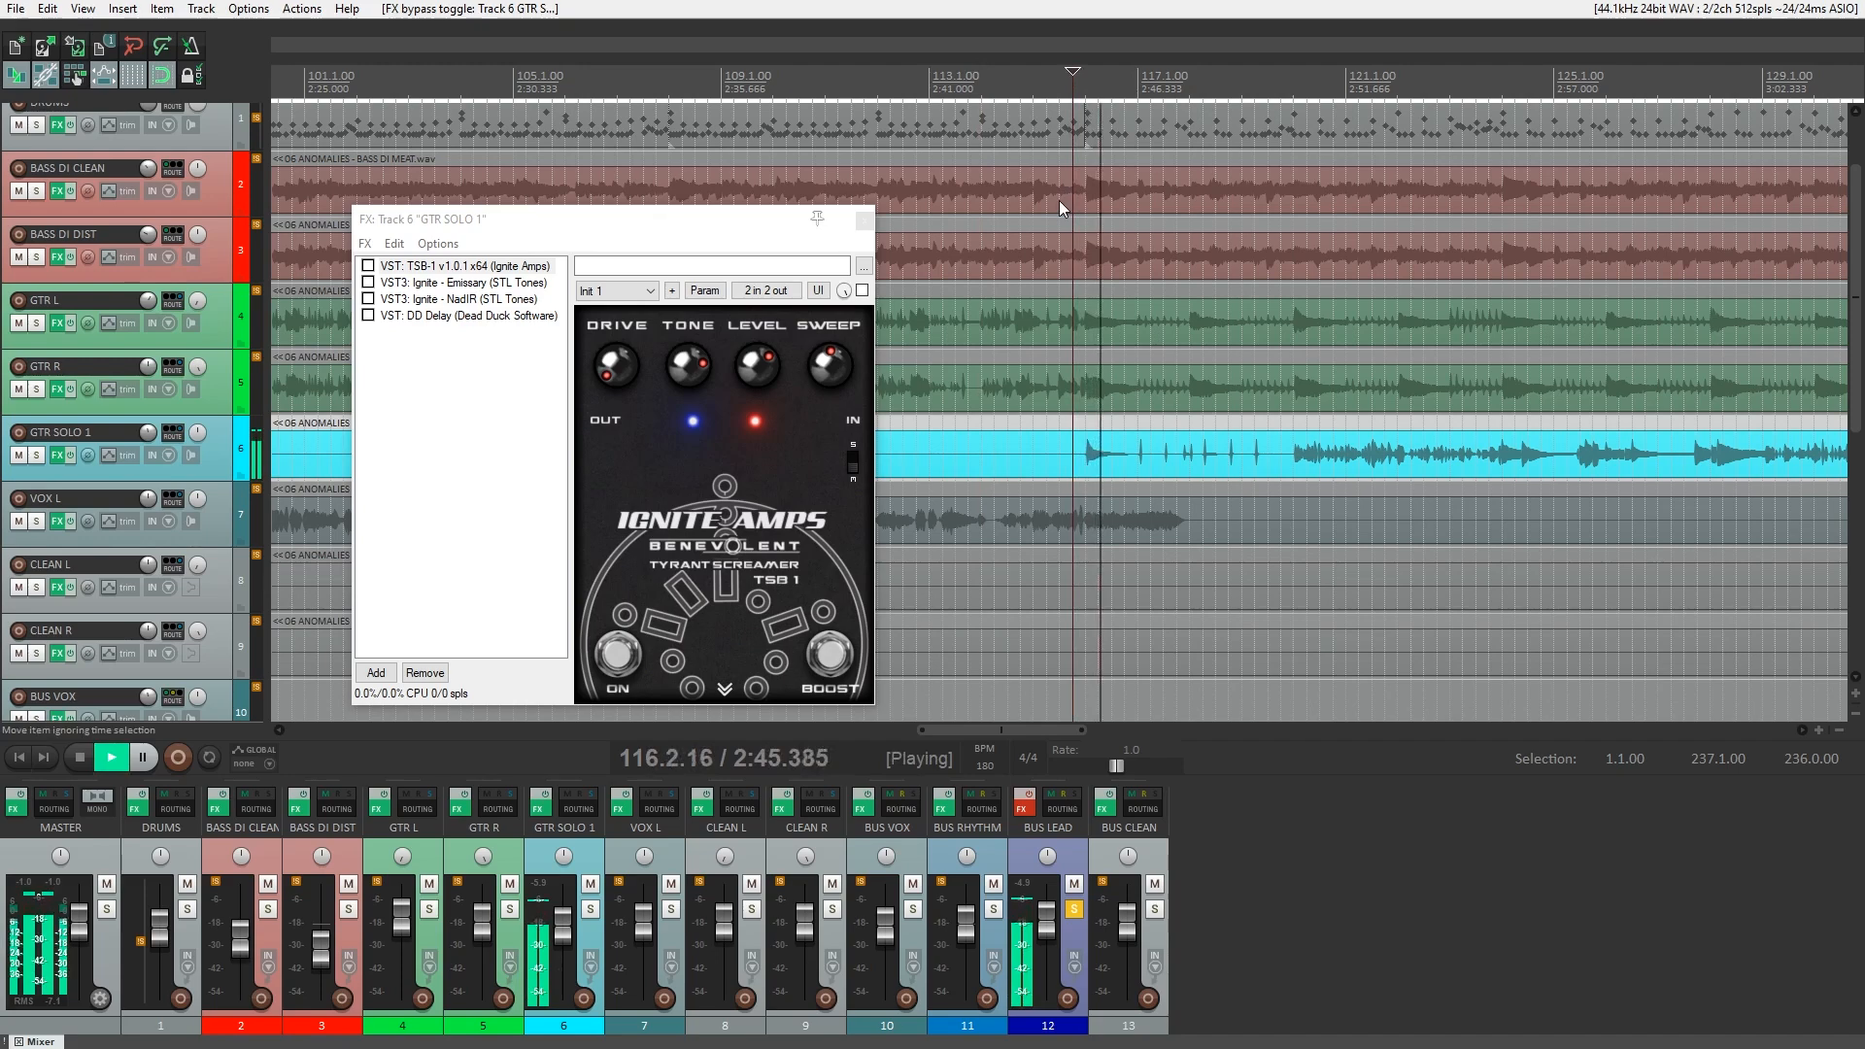
{"action": "scroll", "coordinate": [1059, 201], "scroll_direction": "down", "scroll_amount": 5}
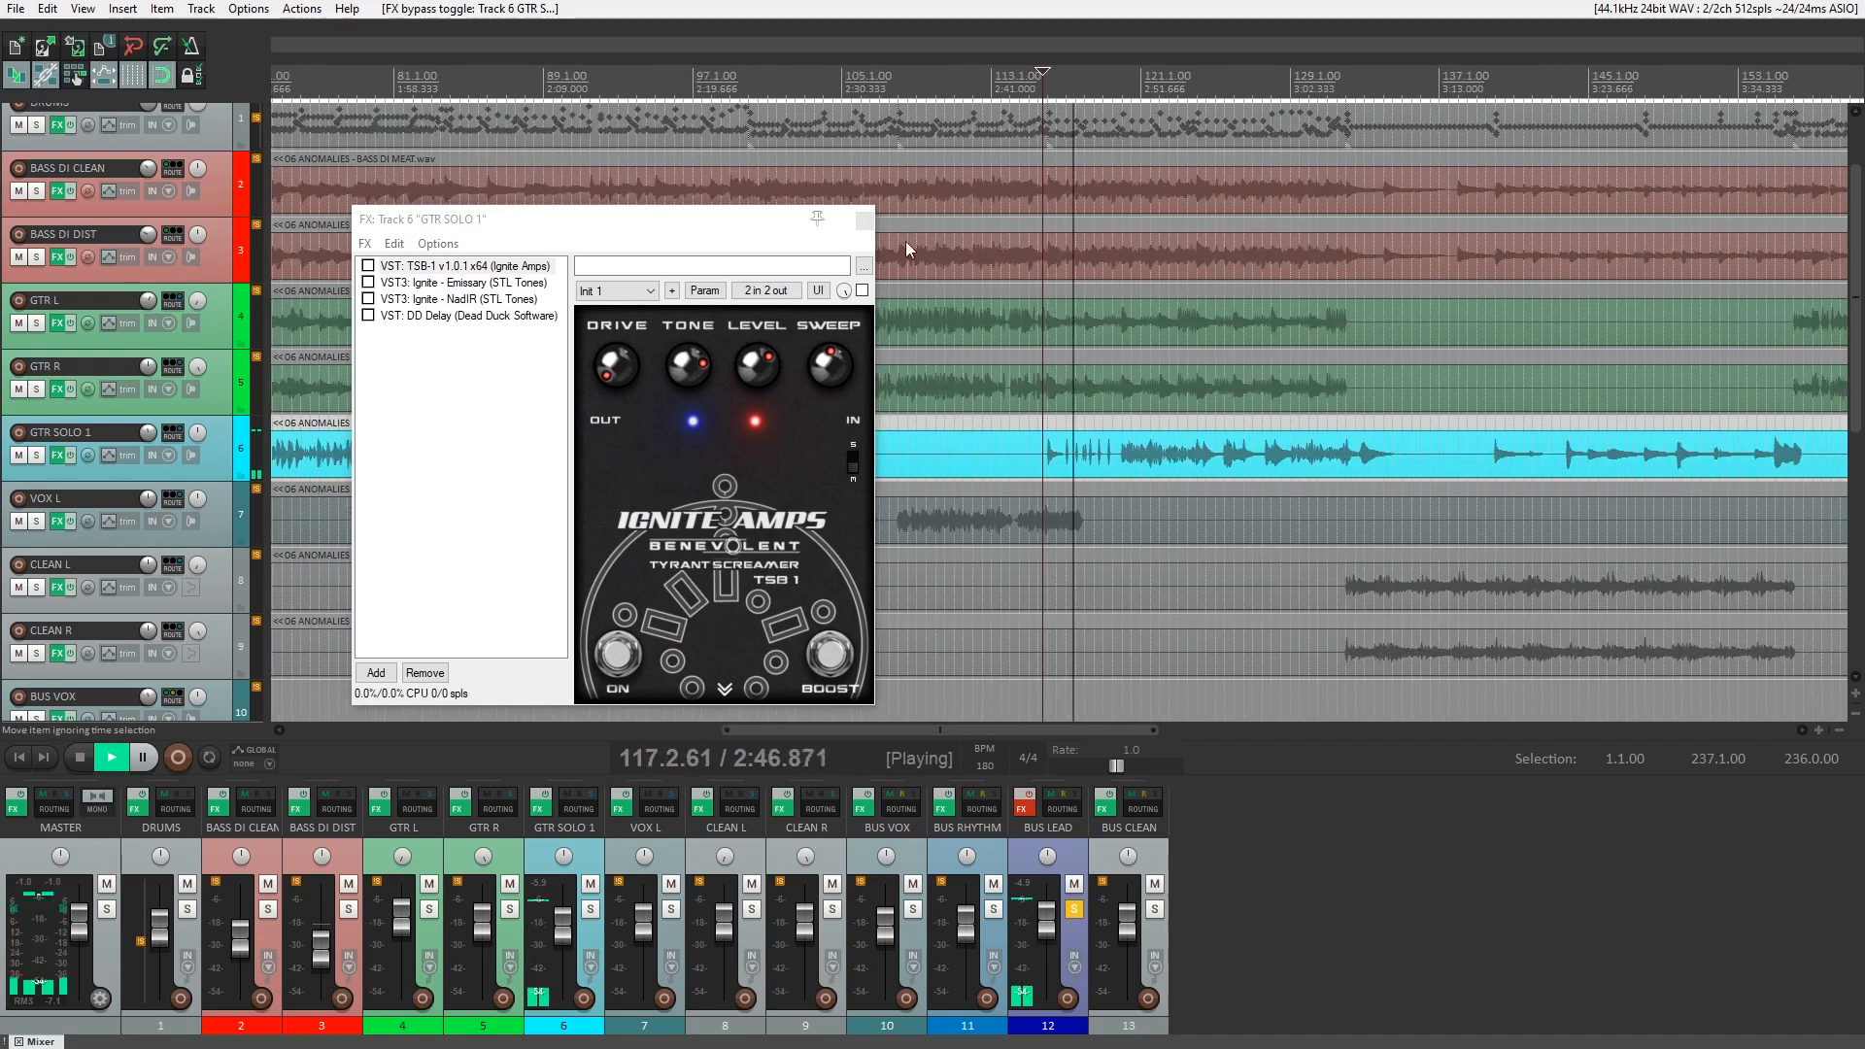
{"action": "left_click", "coordinate": [369, 265]}
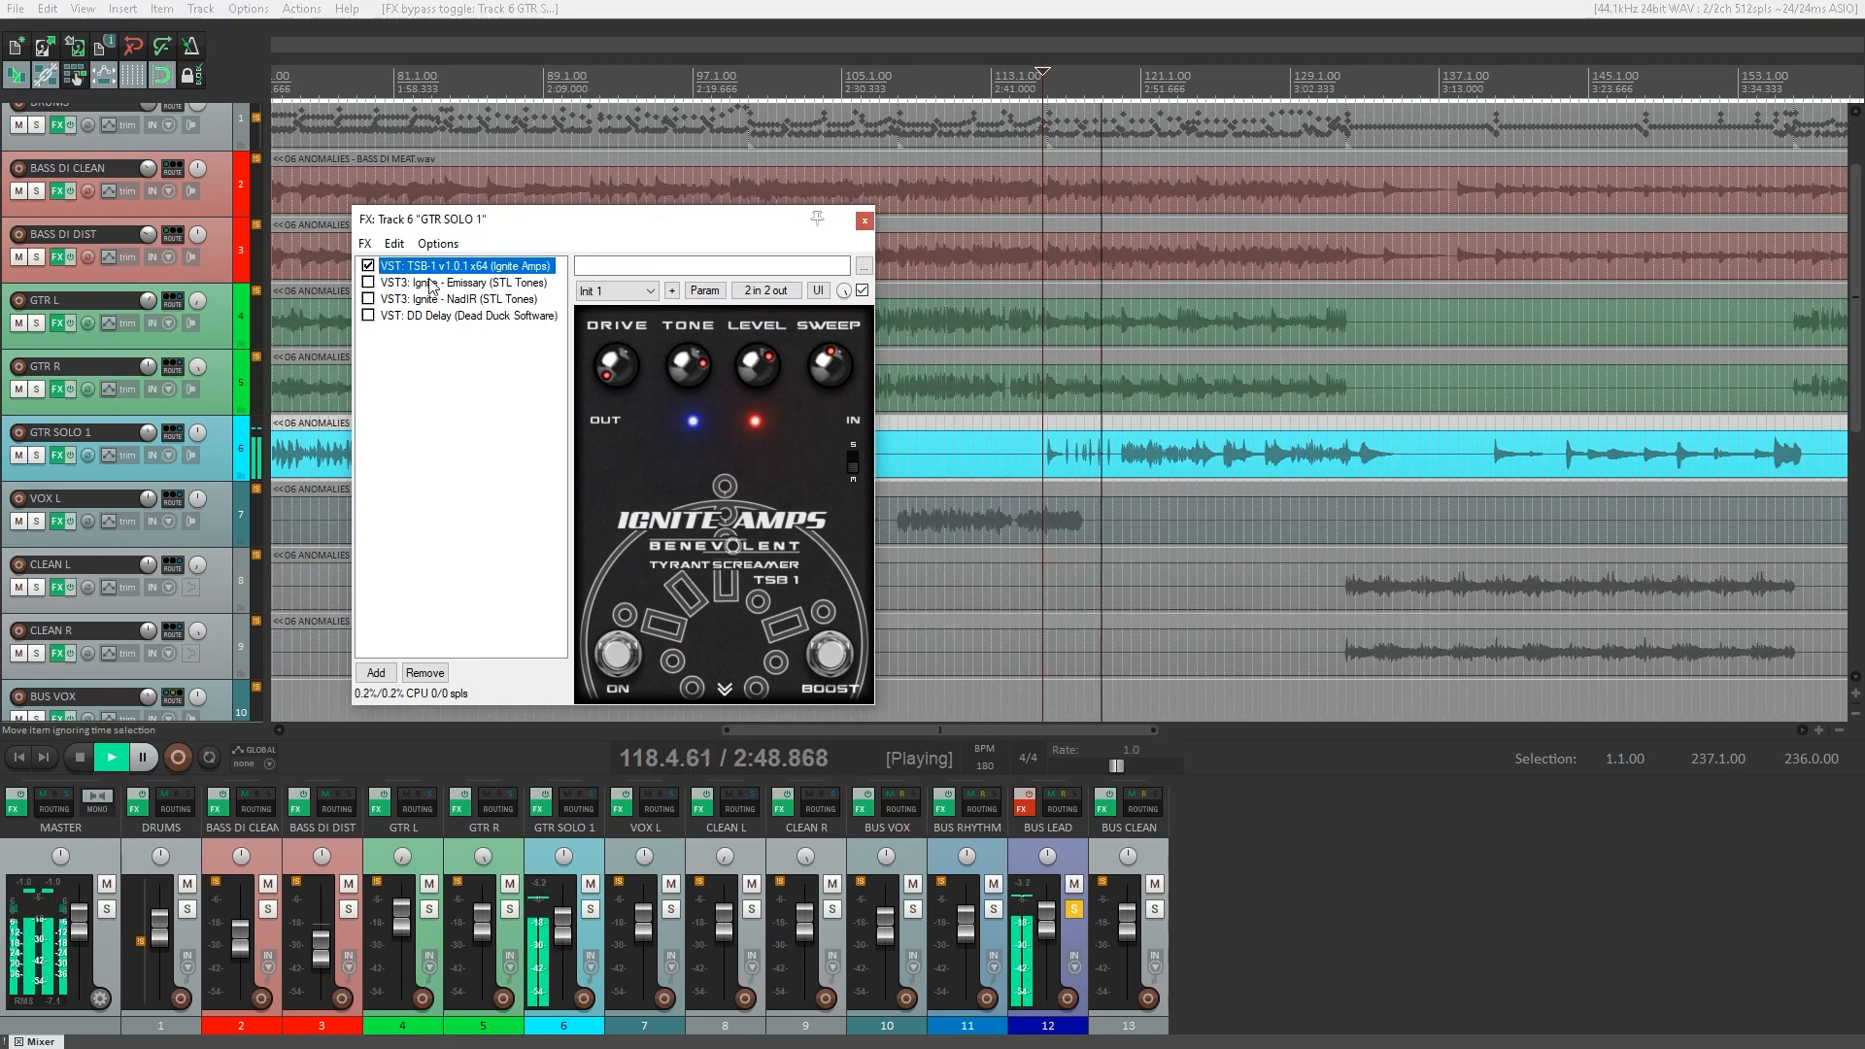
{"action": "left_click", "coordinate": [724, 689]}
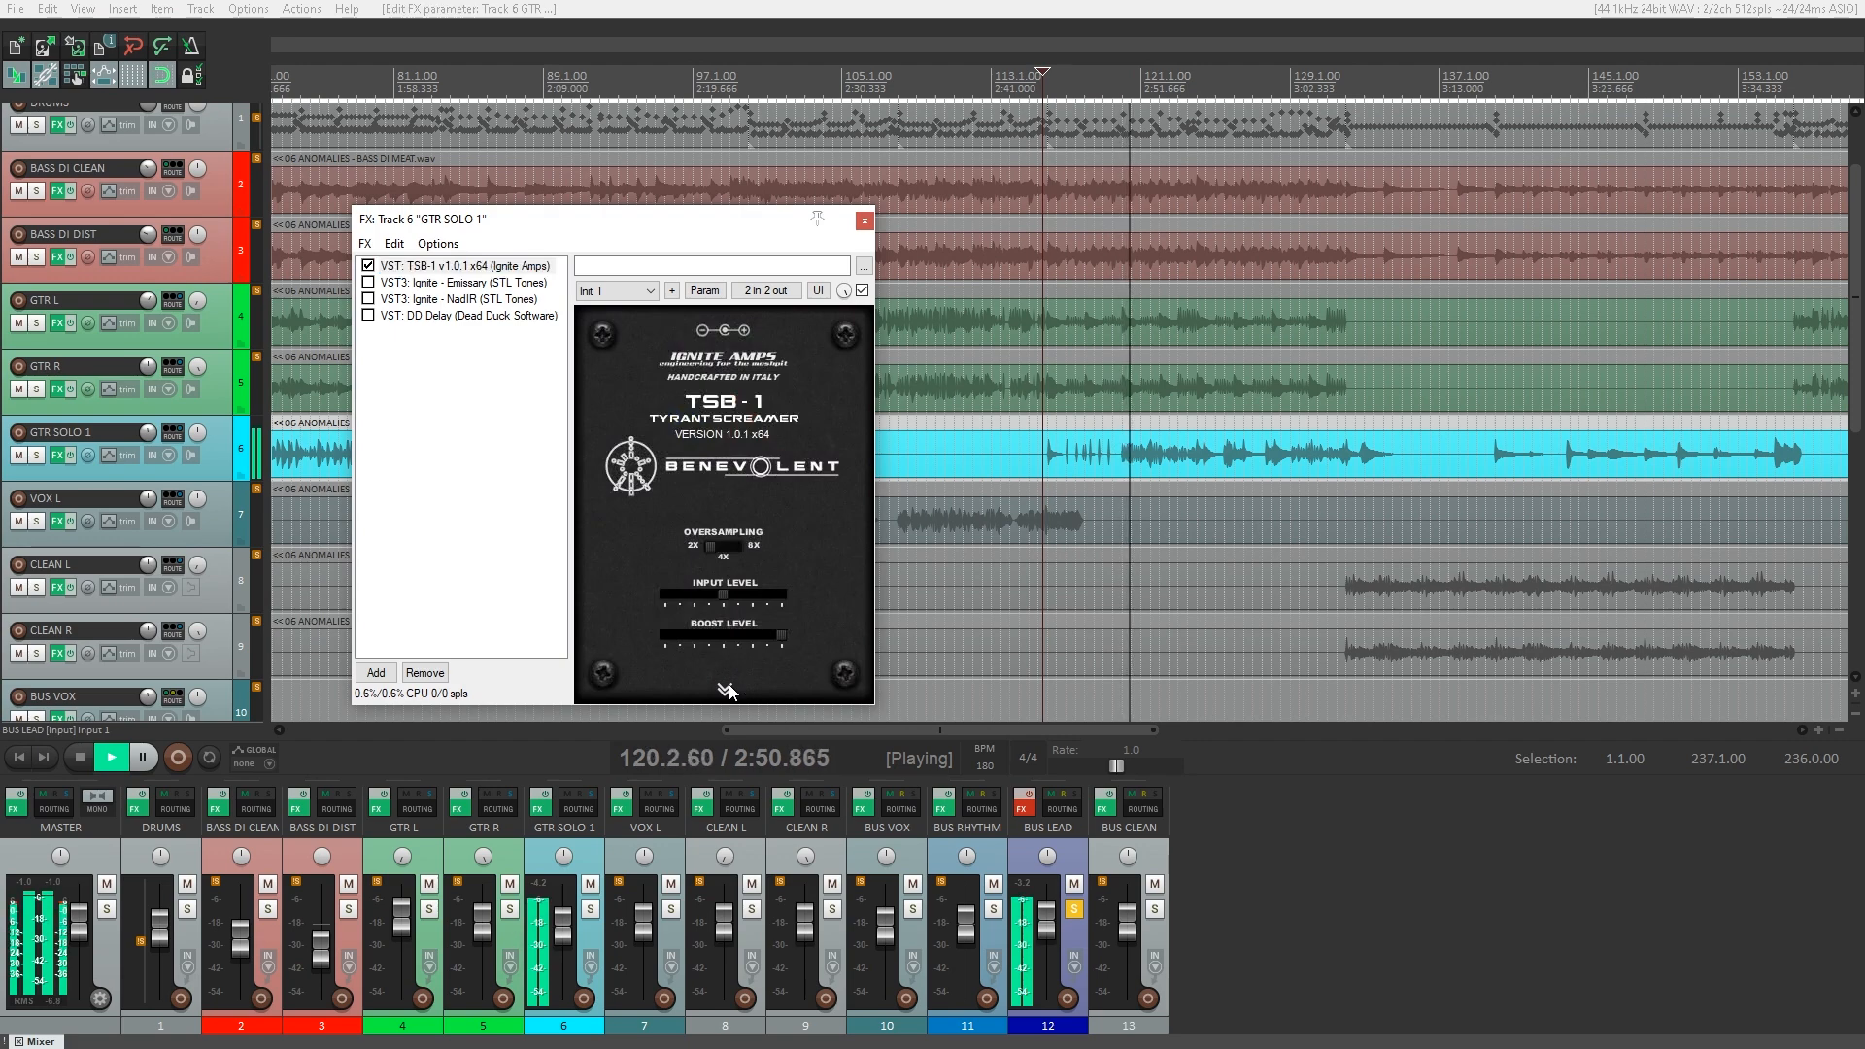
{"action": "left_click", "coordinate": [725, 689]}
Enable NadIR, Emissary and DD Delay on GTR SOLO 1, replaying the solo and reviewing each plugin's settings.
{"action": "left_click", "coordinate": [453, 300]}
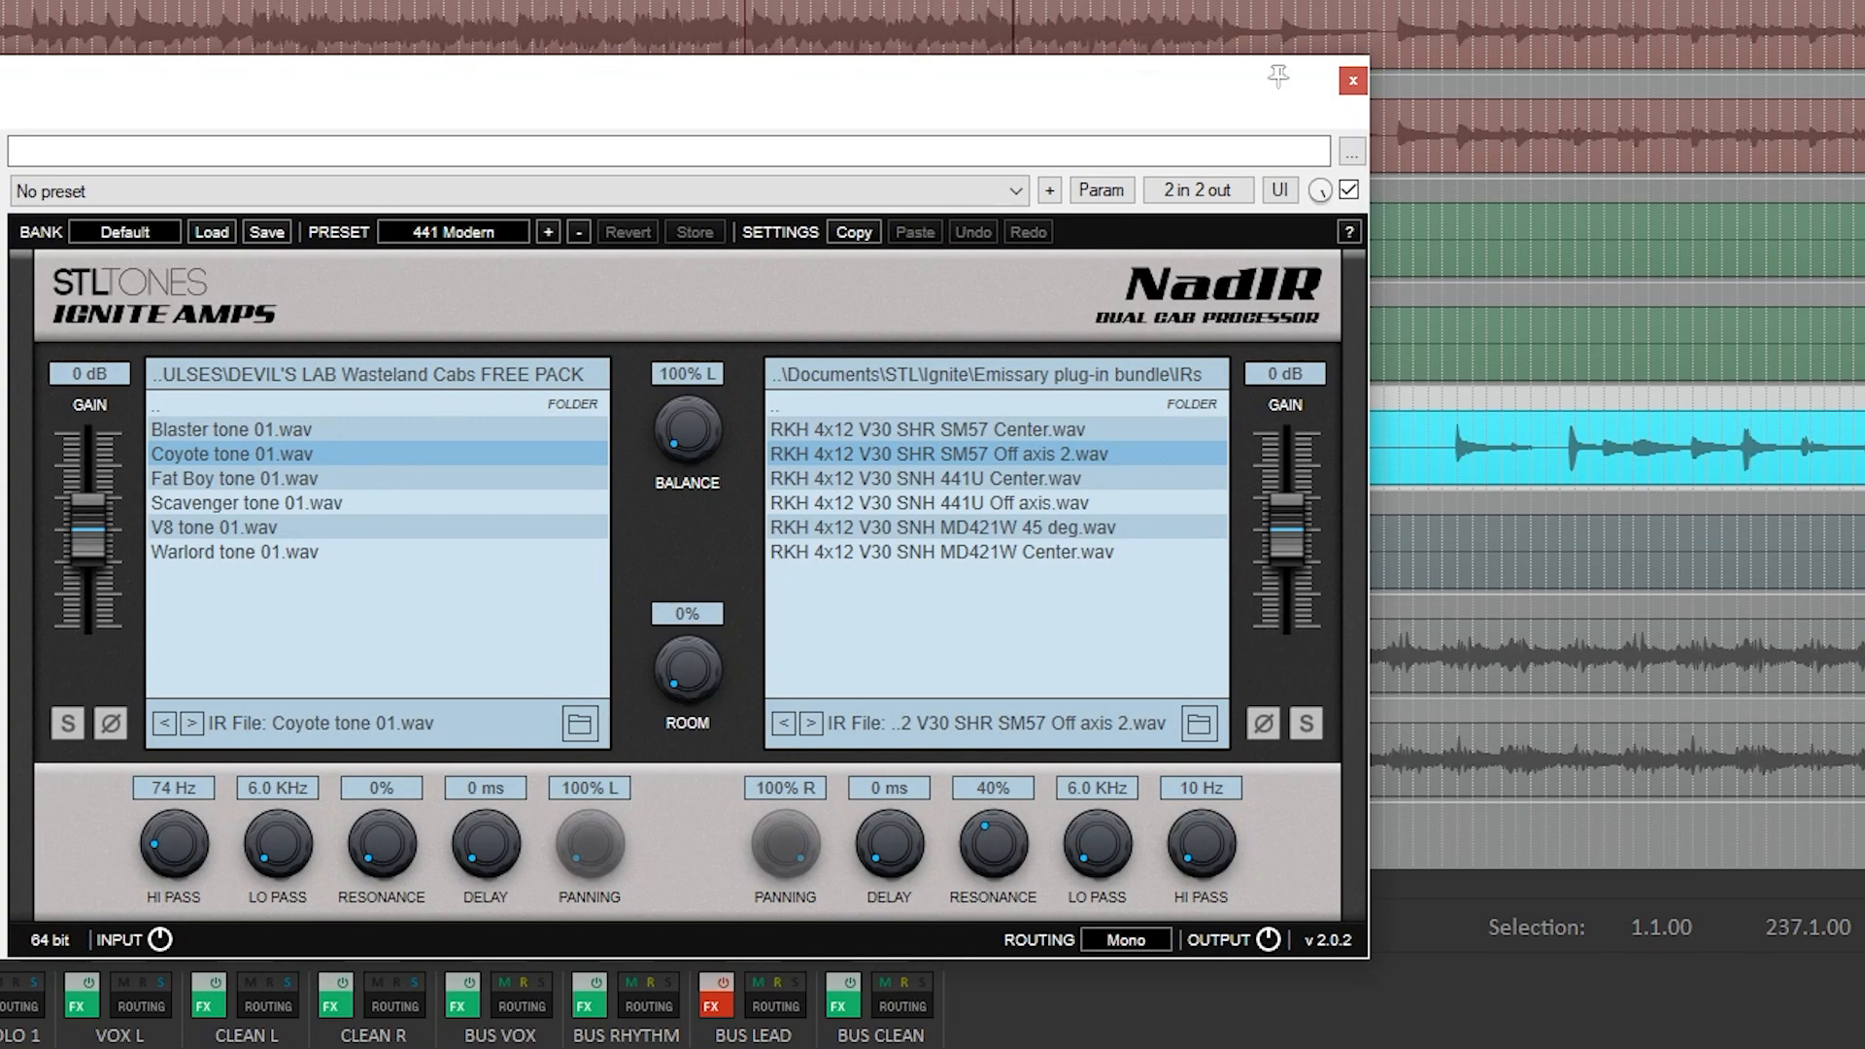
{"action": "key", "text": "Up"}
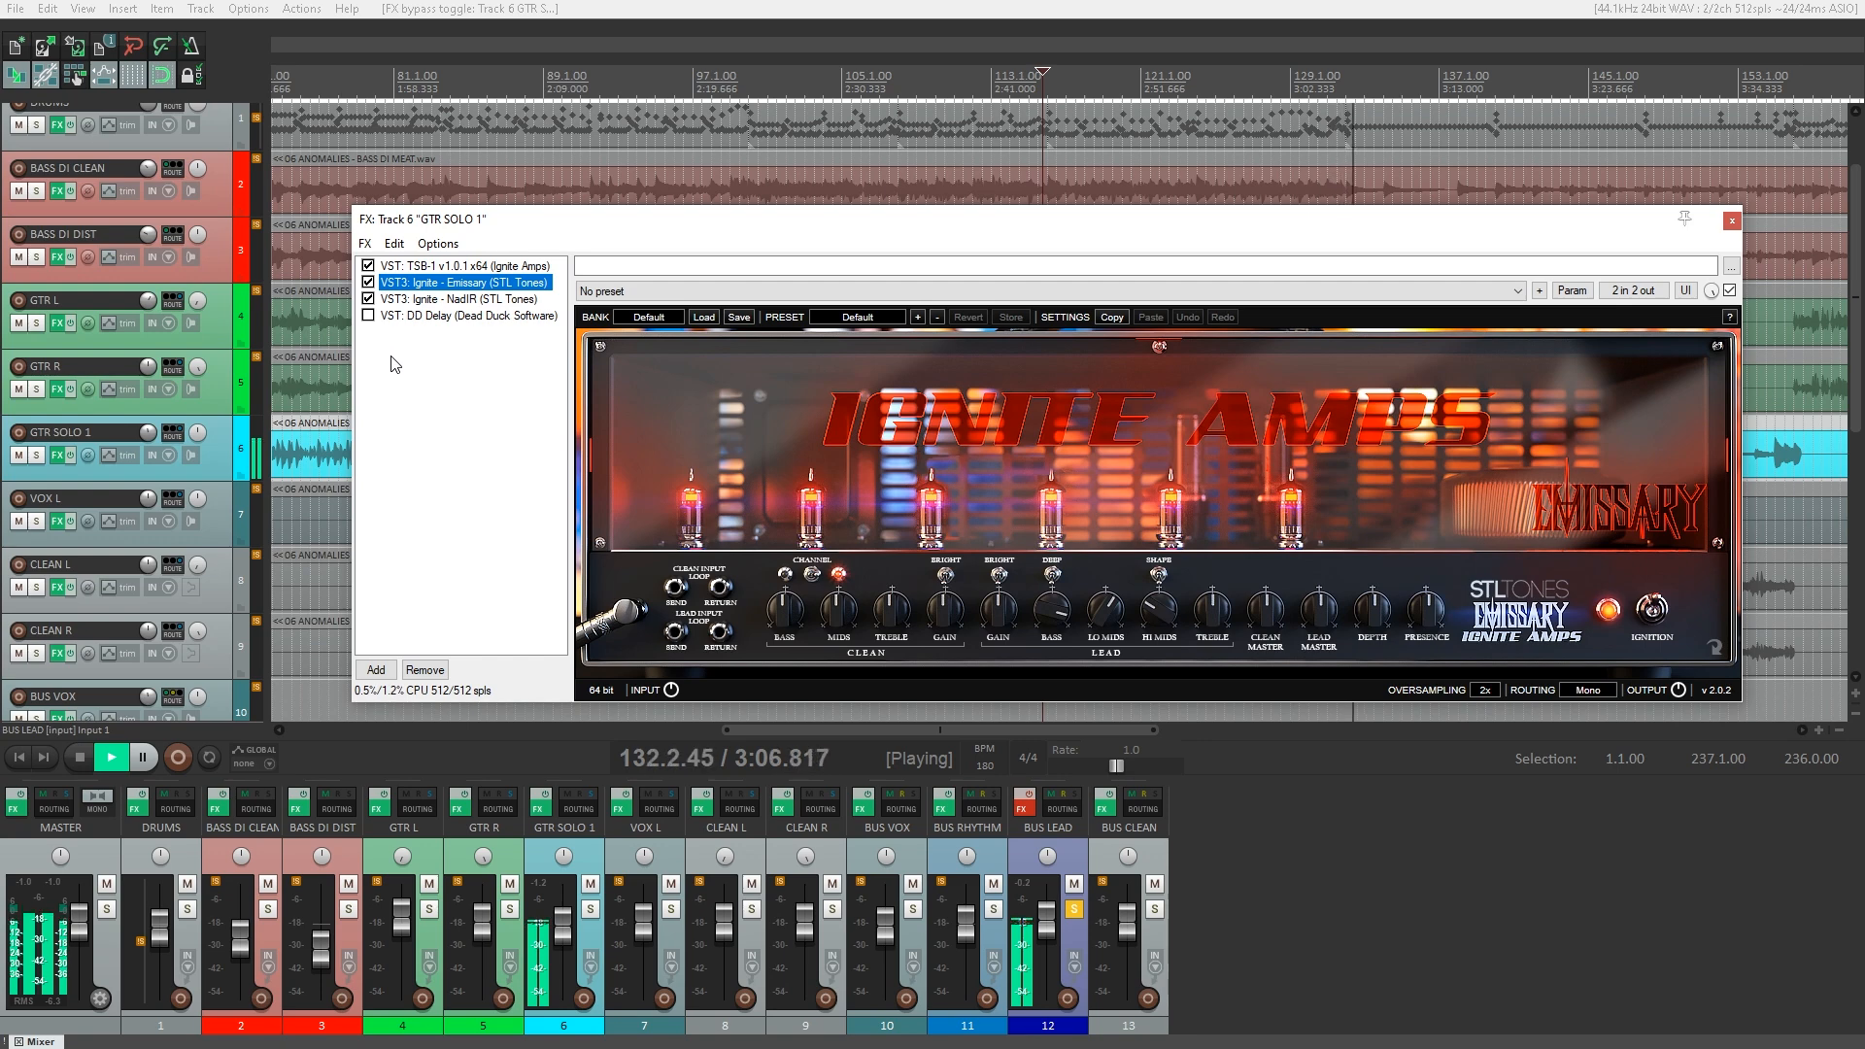
{"action": "left_click", "coordinate": [1191, 8]}
{"action": "key", "text": "space"}
{"action": "key", "text": "space"}
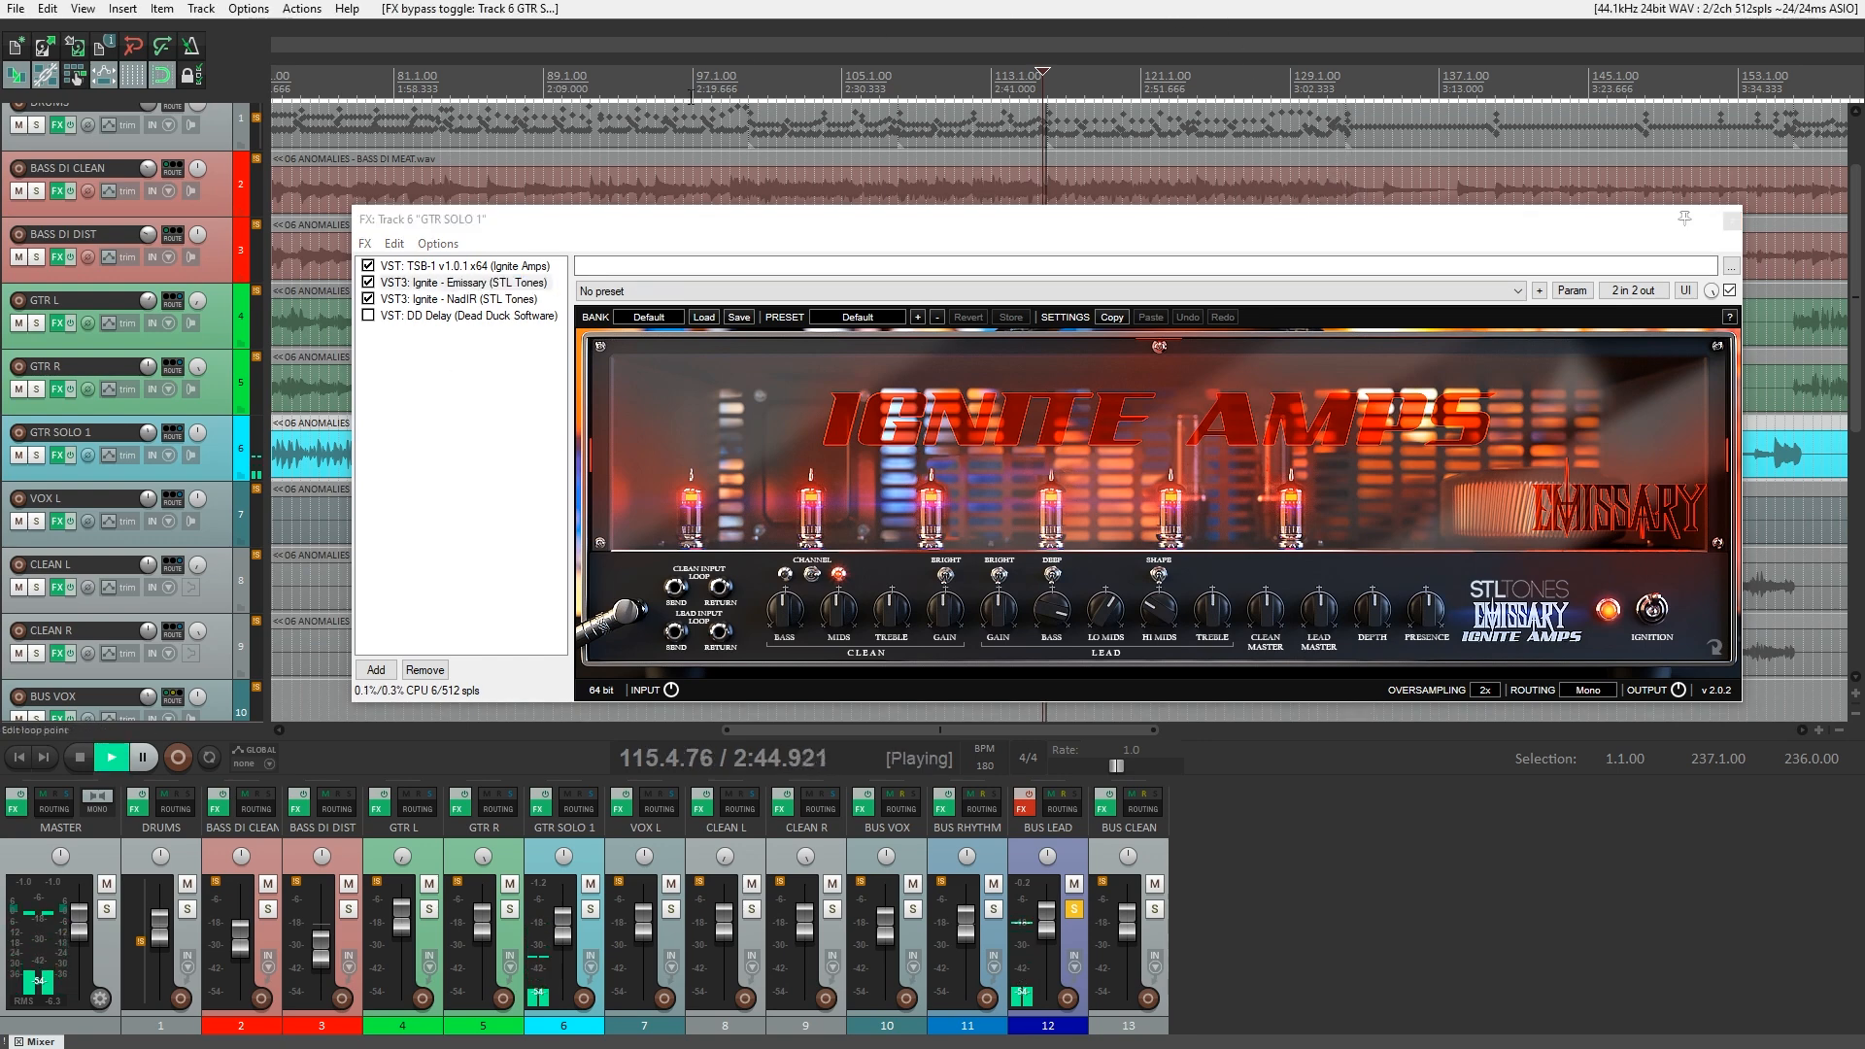
{"action": "left_click", "coordinate": [381, 316]}
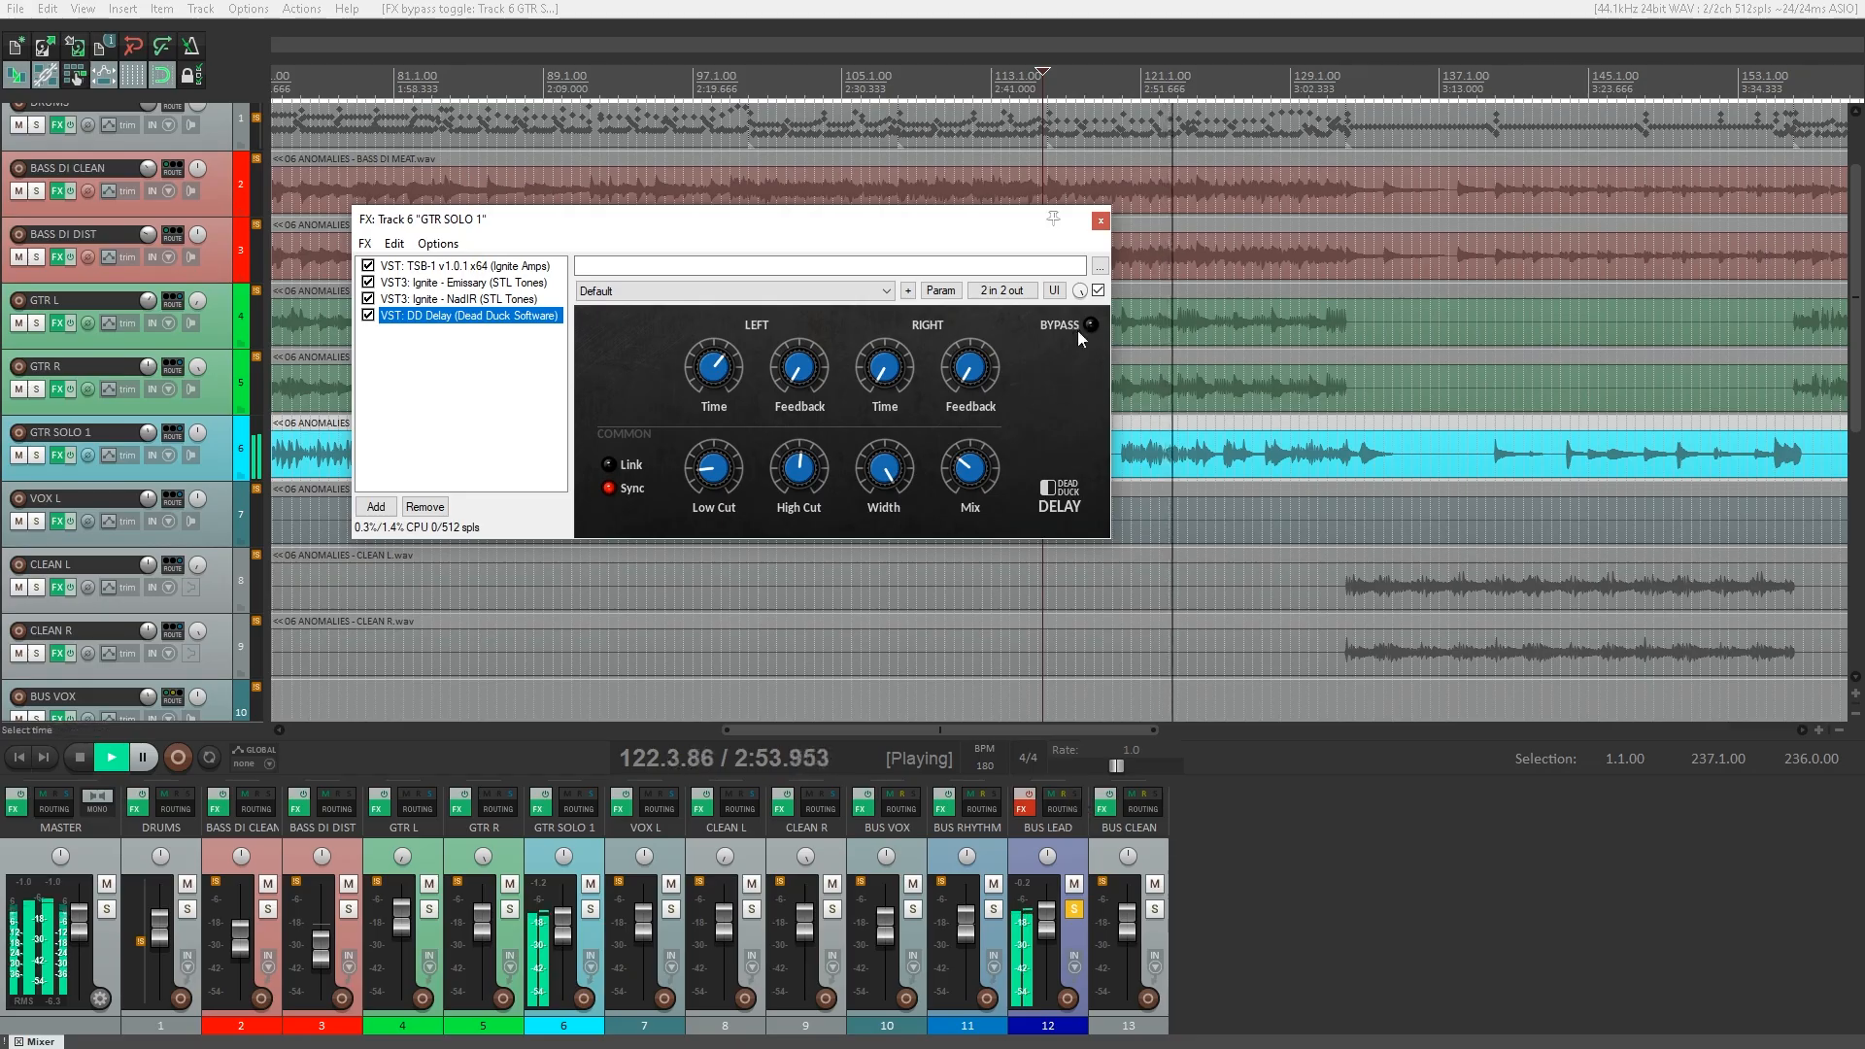
{"action": "left_click", "coordinate": [1101, 221]}
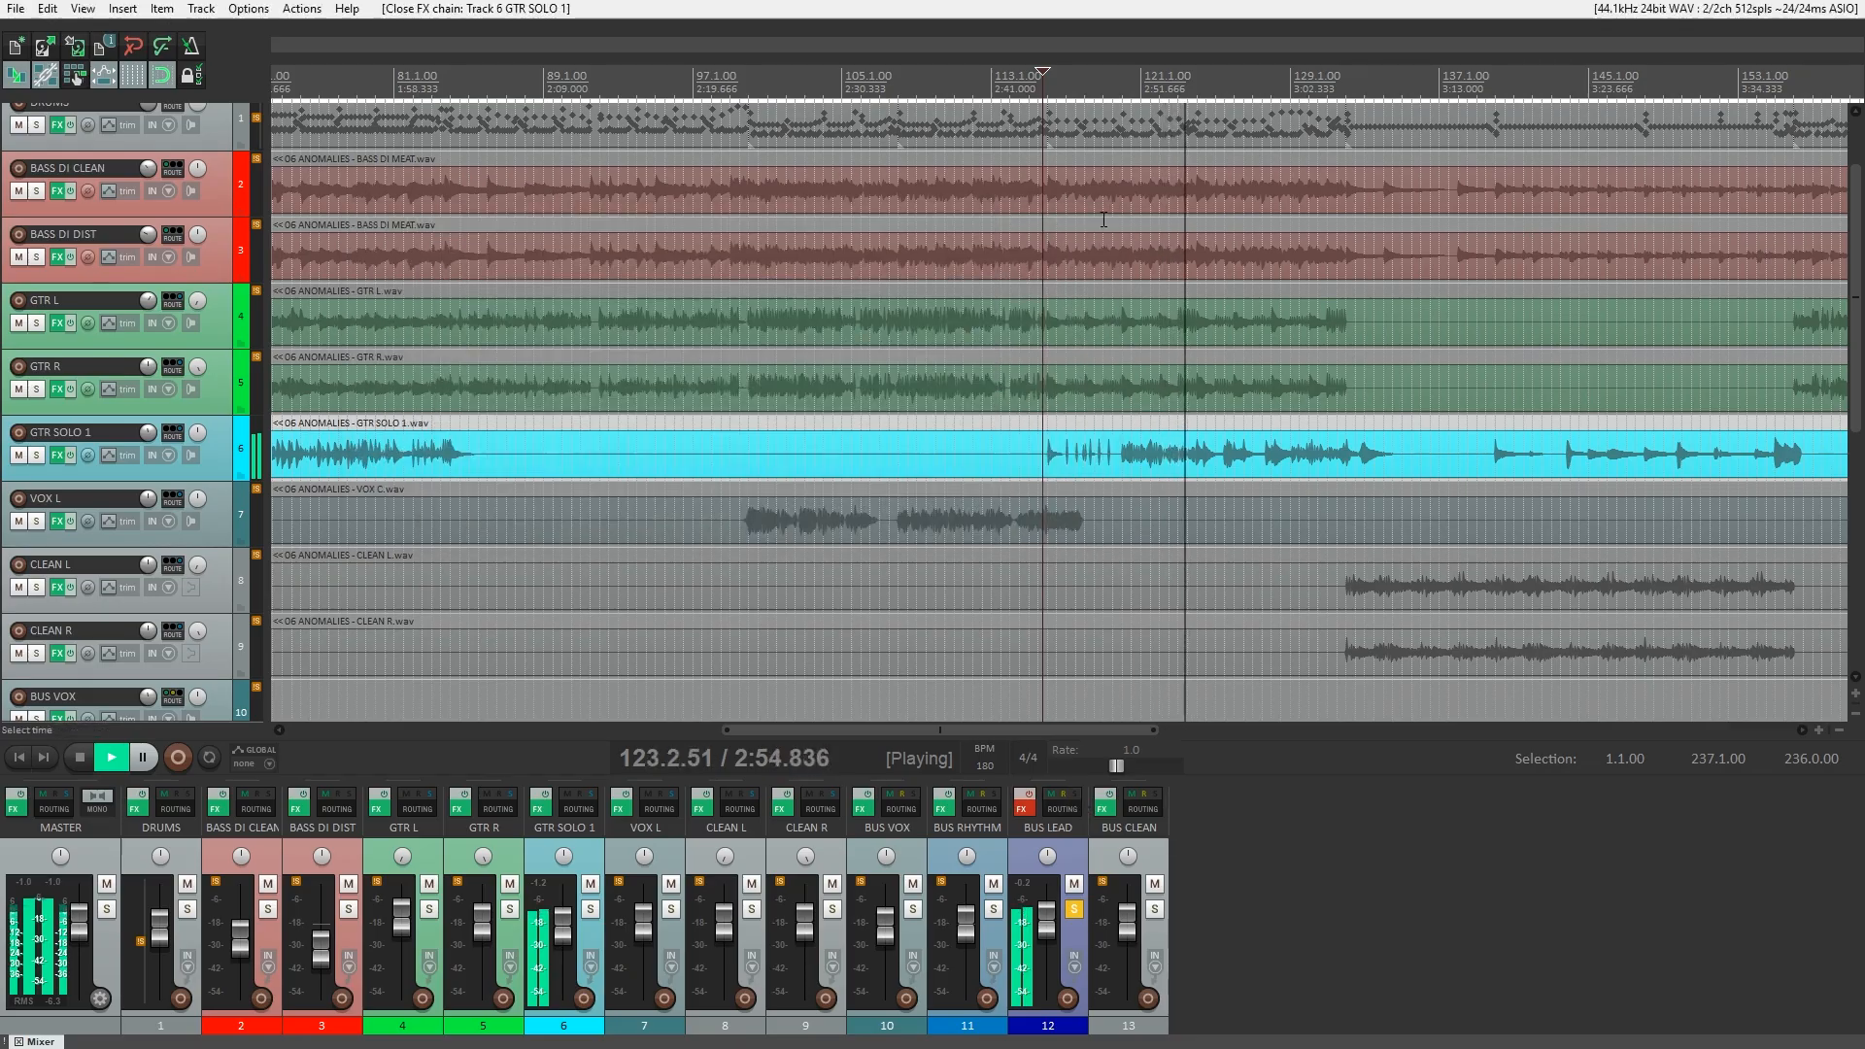
Reactivate the BUS LEAD effect chain and compare the solo with ReaEQ bypassed and active, replaying the passage.
{"action": "left_click", "coordinate": [1024, 810]}
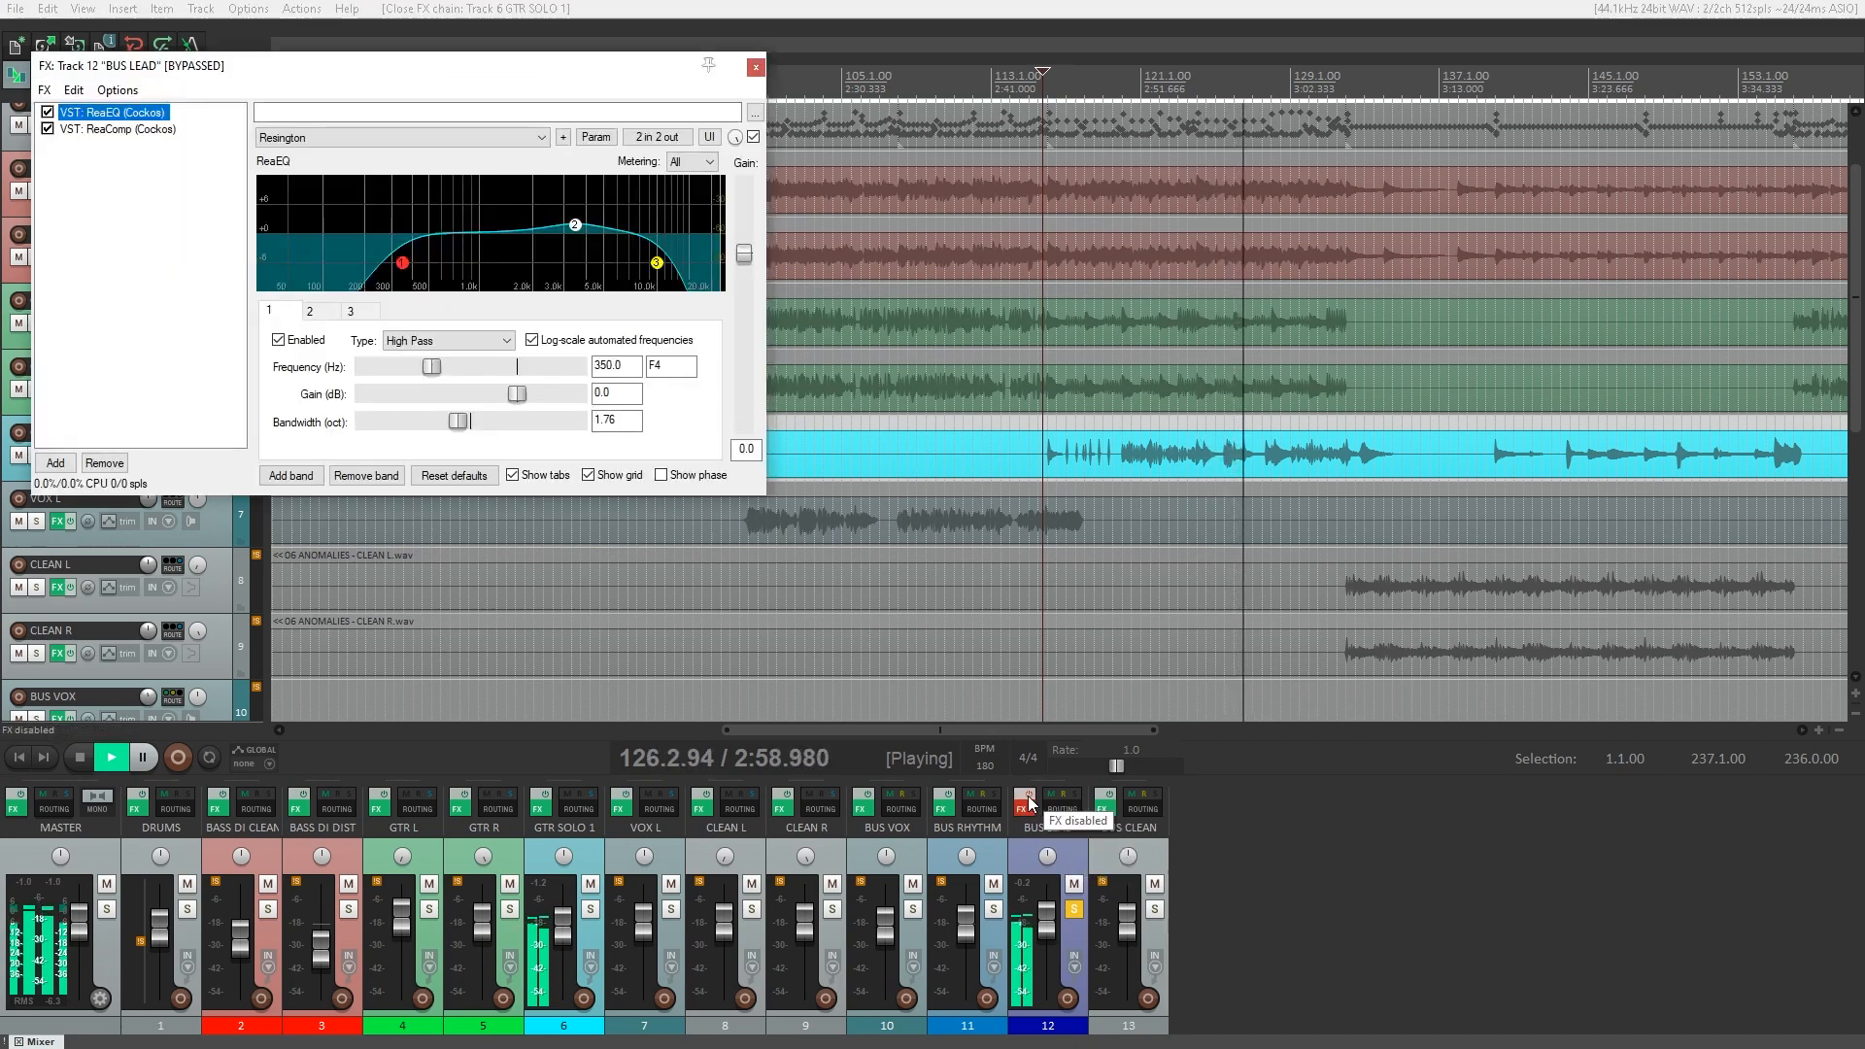
{"action": "left_click", "coordinate": [1027, 803]}
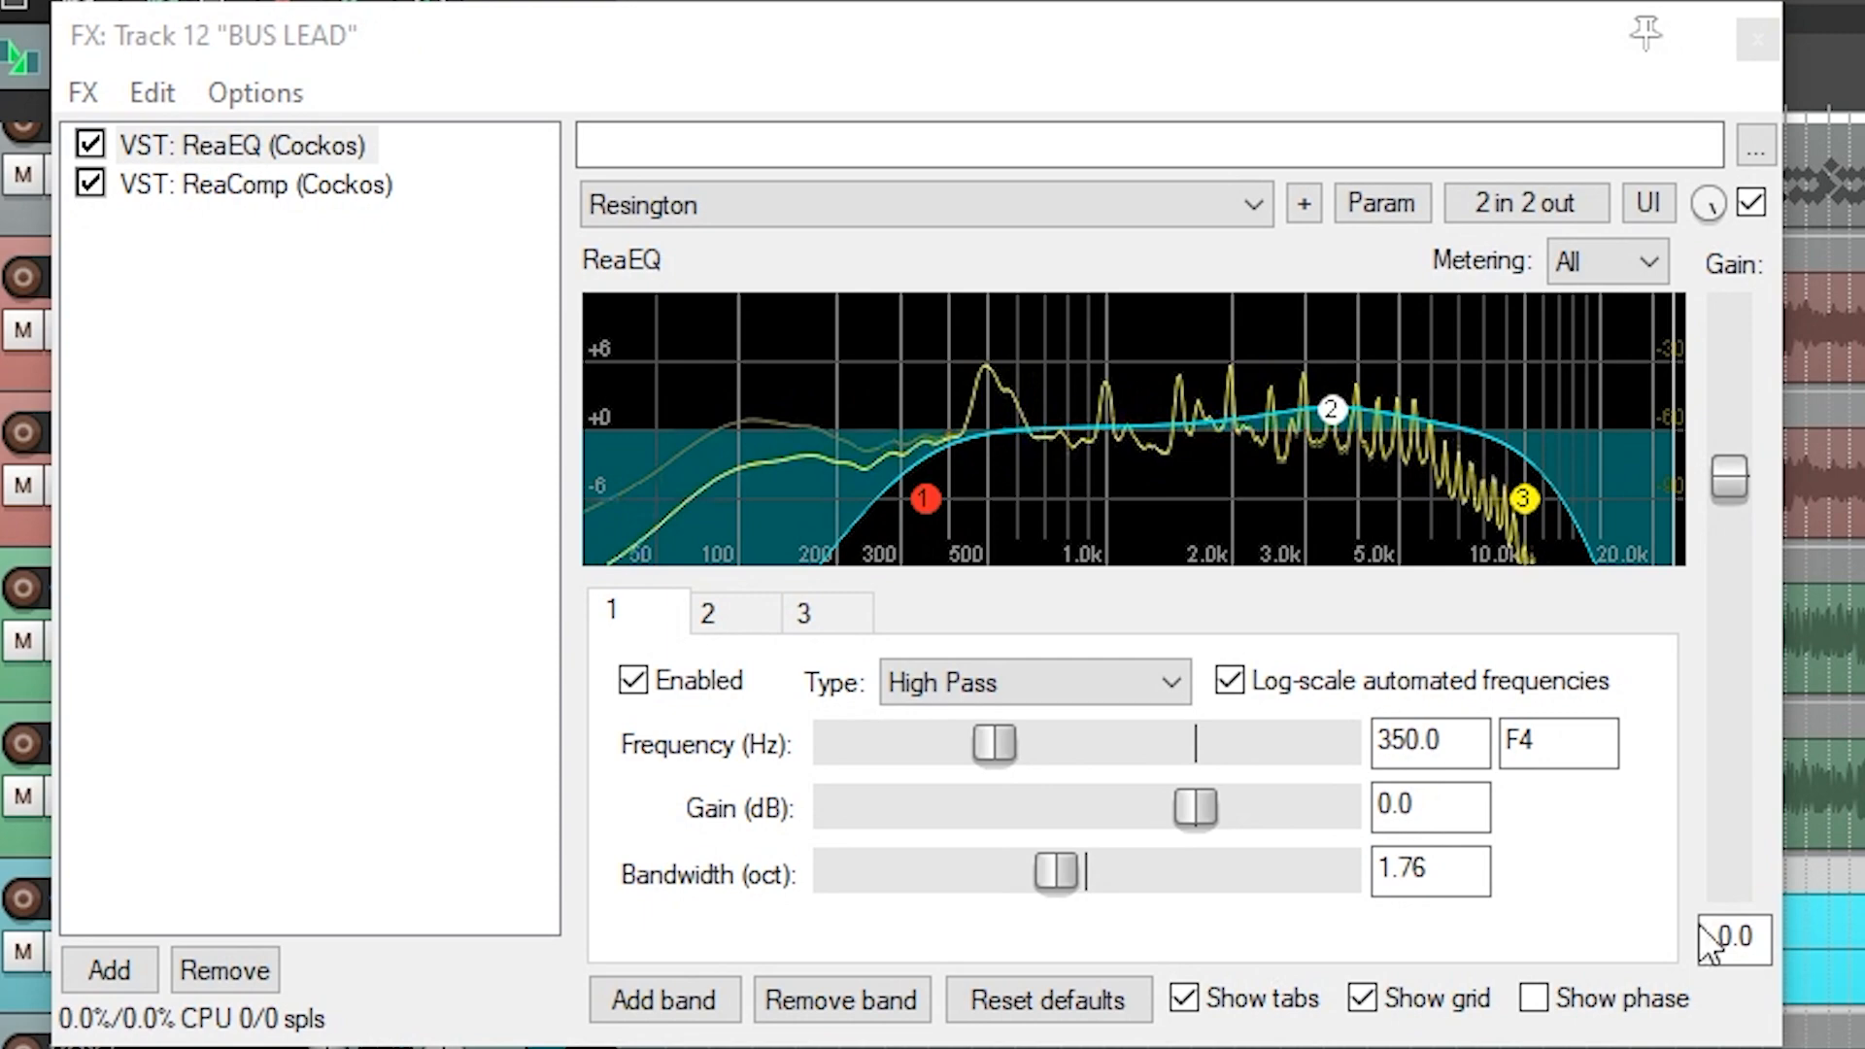
{"action": "left_click", "coordinate": [156, 148]}
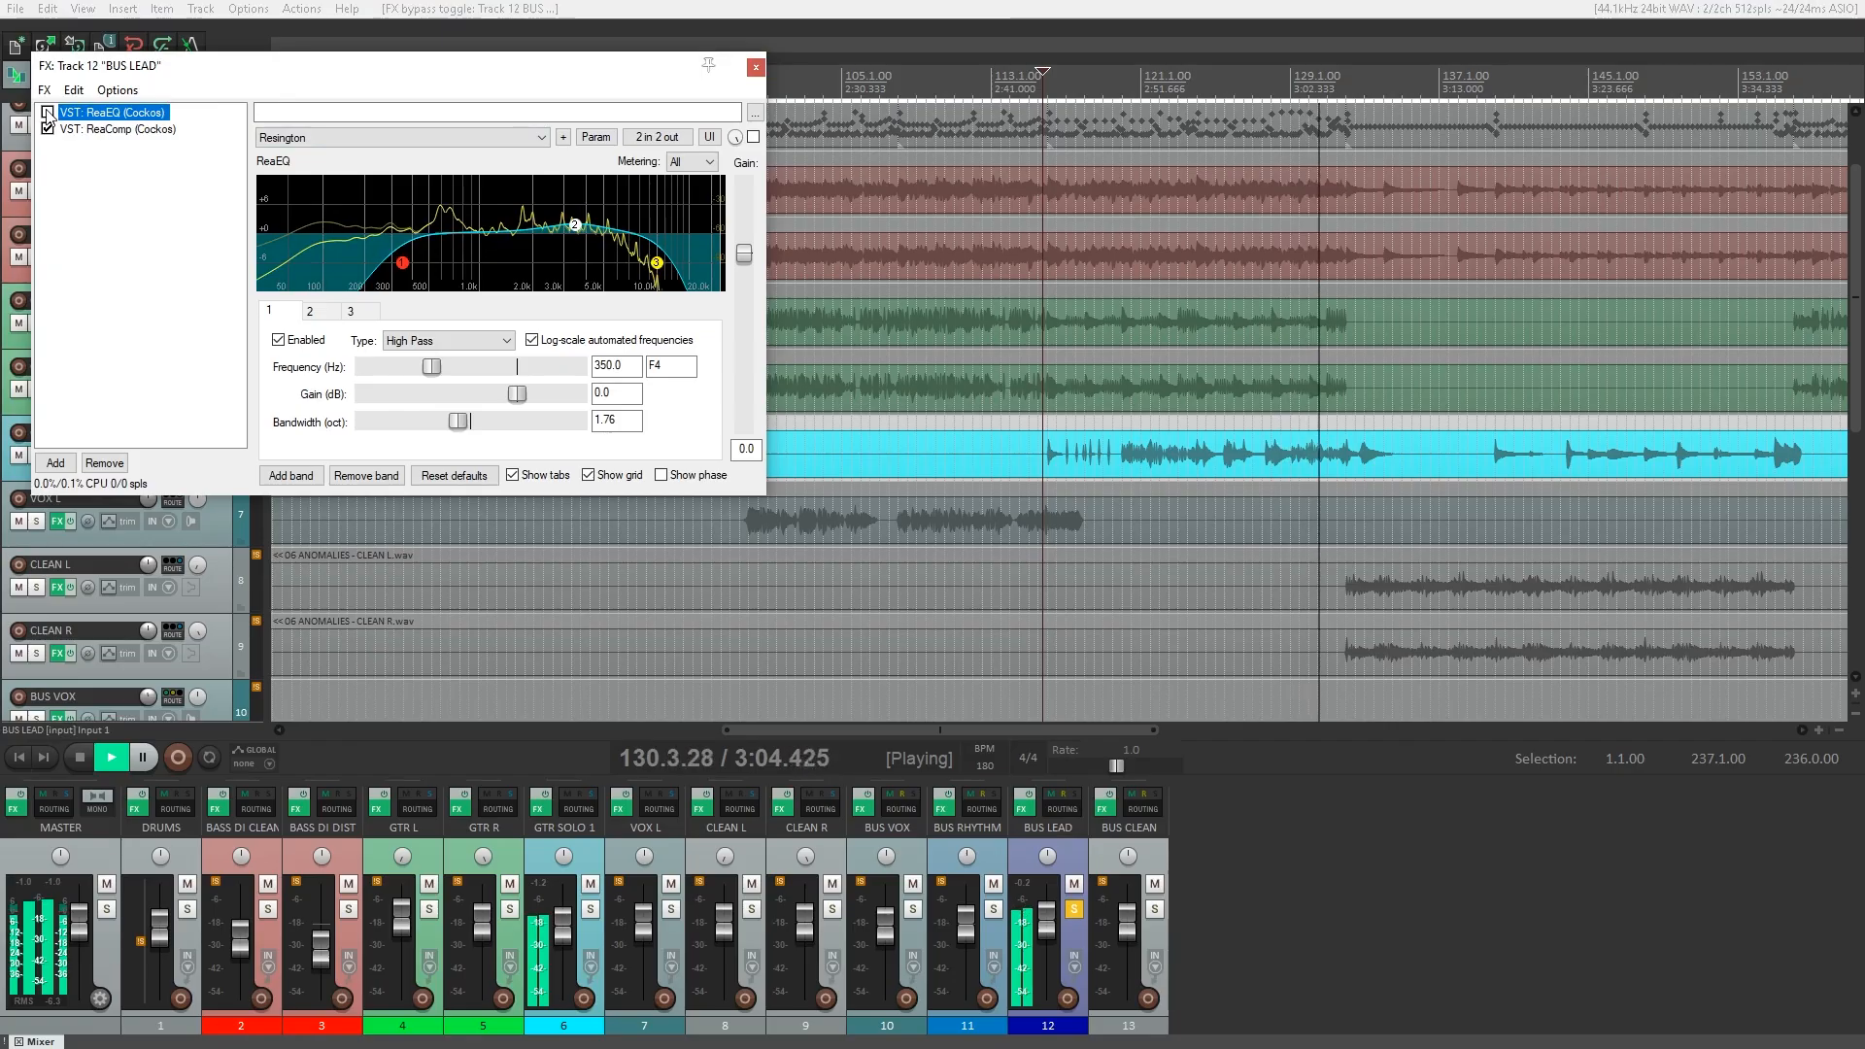
{"action": "left_click", "coordinate": [90, 146]}
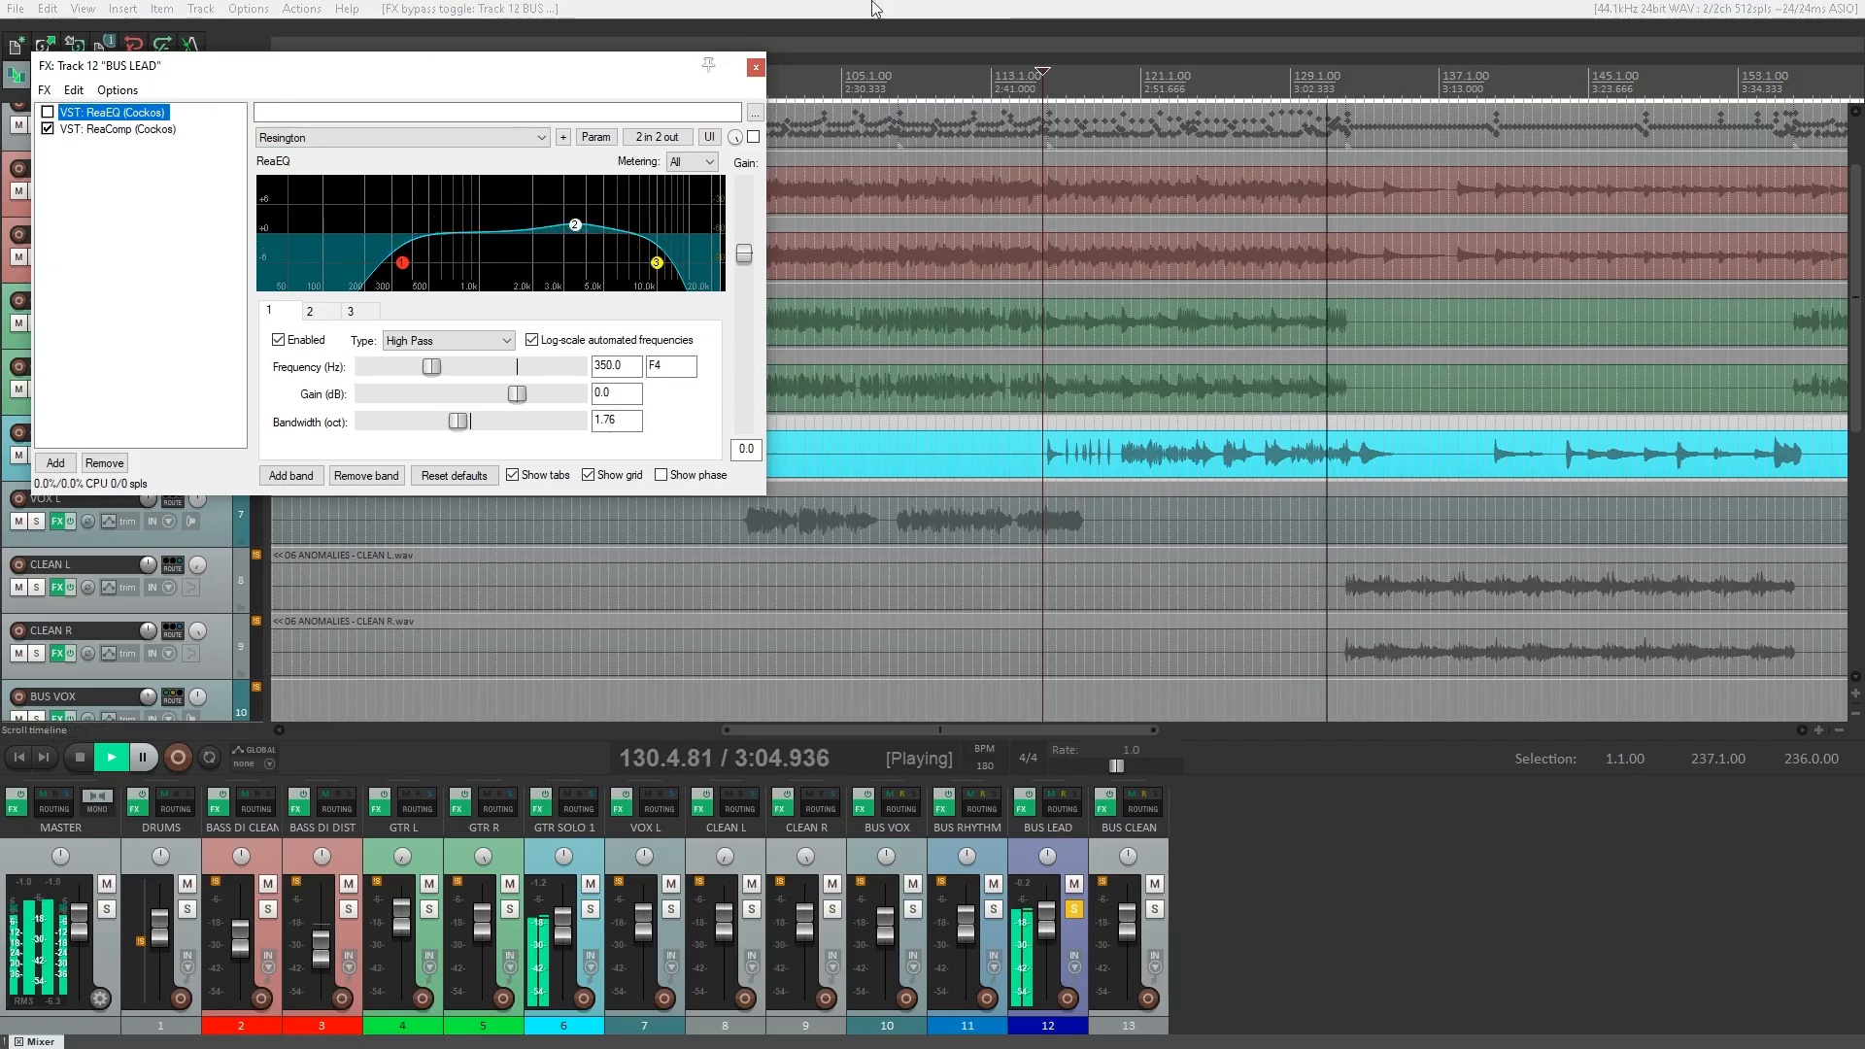
{"action": "key", "text": "space"}
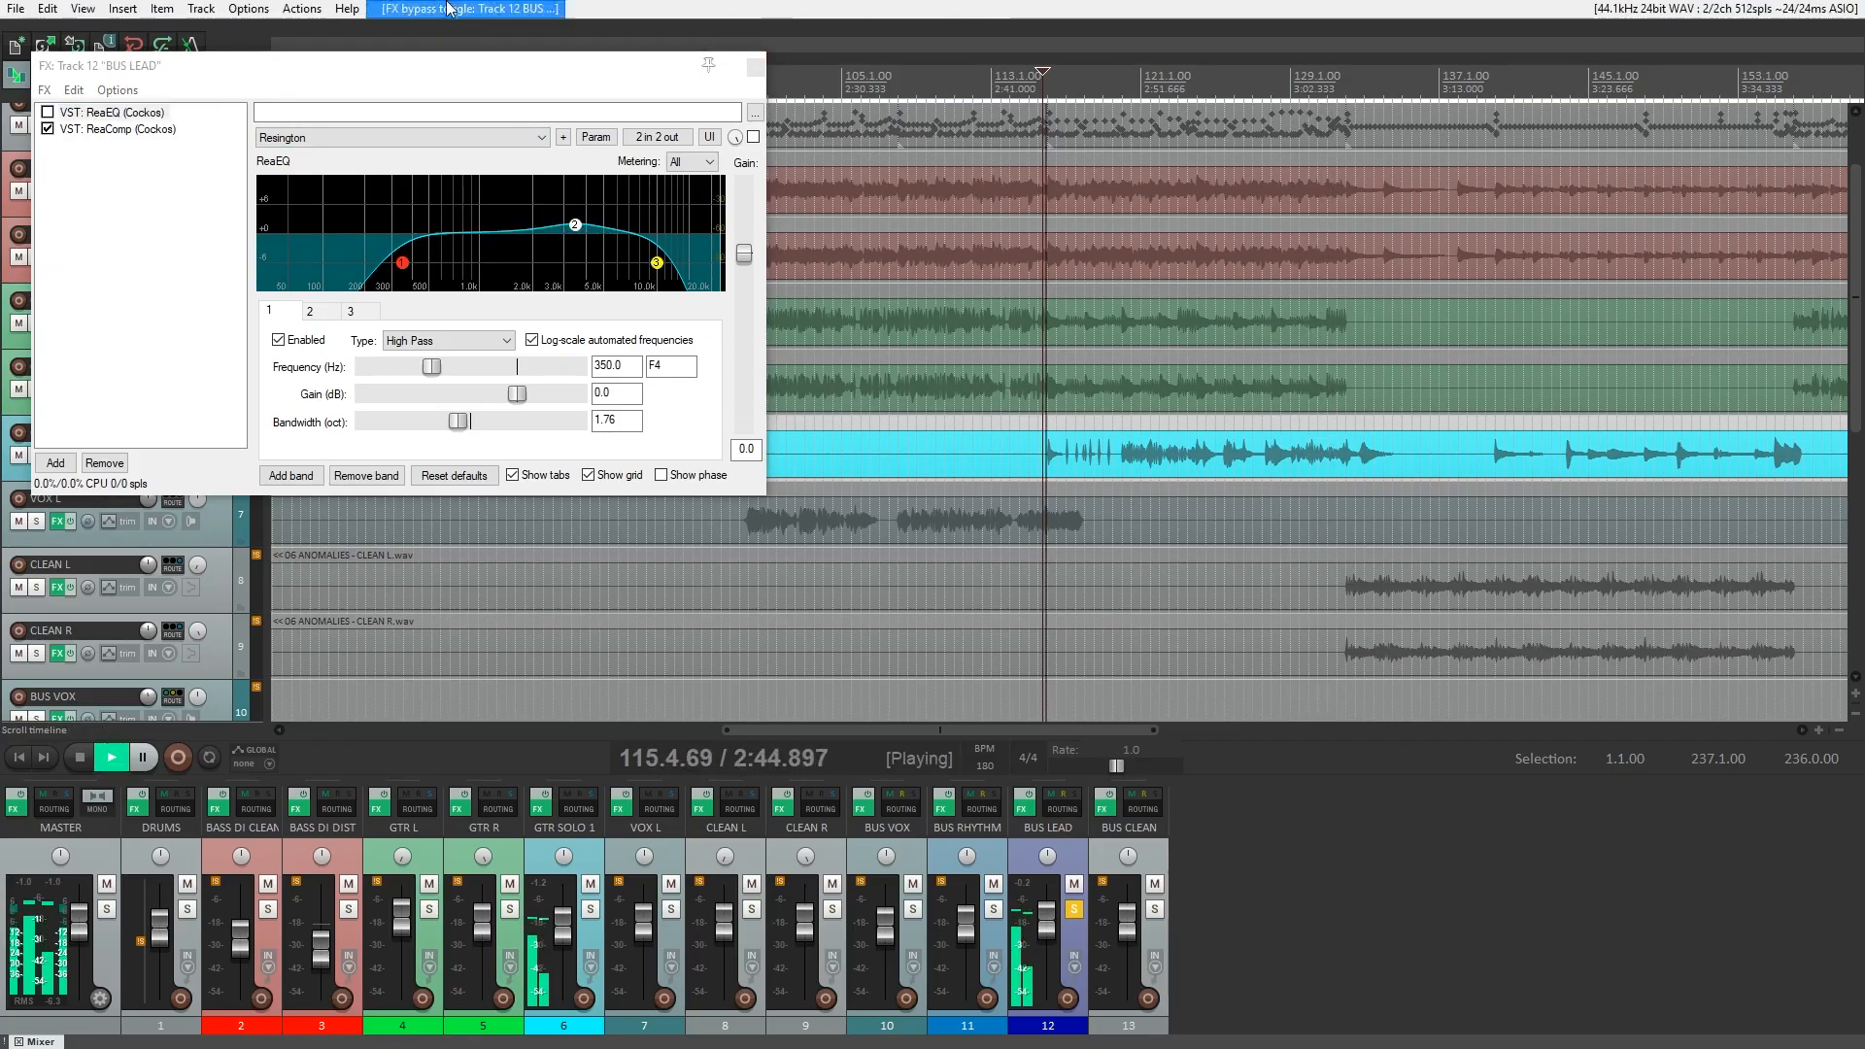
{"action": "left_click", "coordinate": [47, 113]}
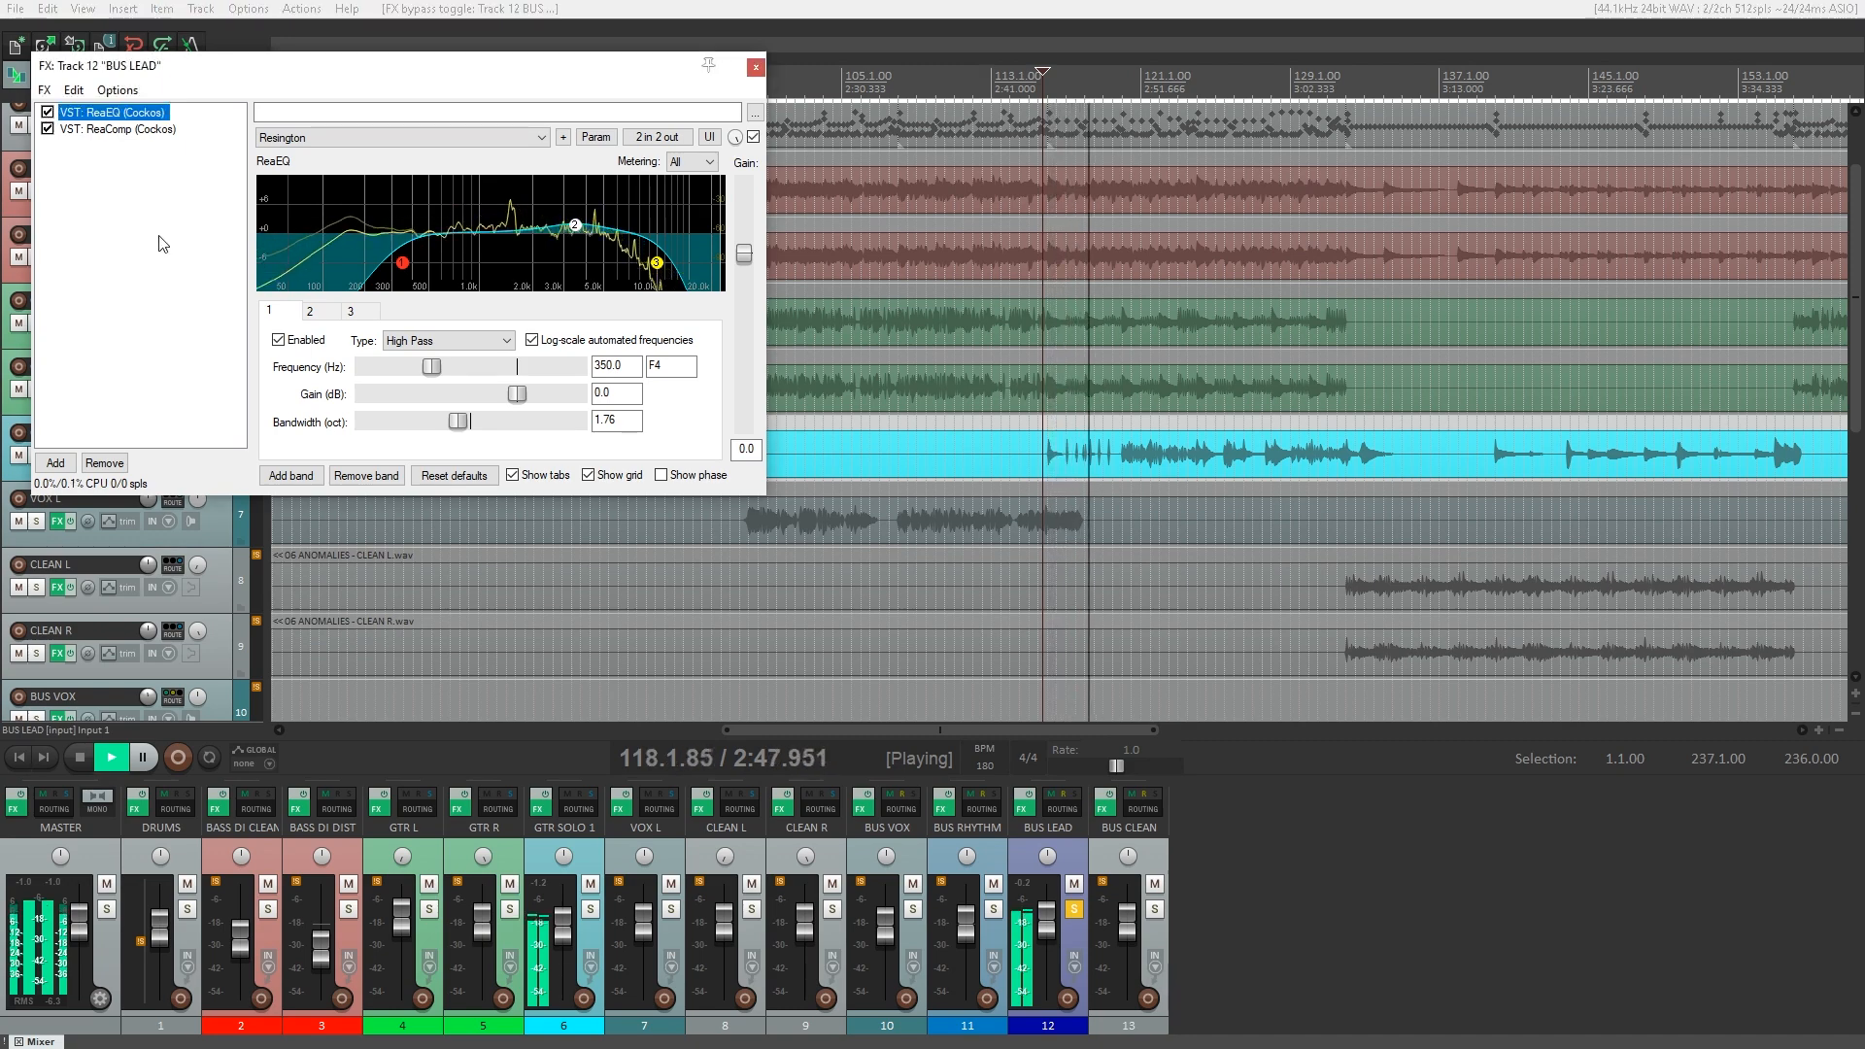
Review ReaComp's Sustain Guitar Solo settings on BUS LEAD and compare the solo with the compressor bypassed and active.
{"action": "left_click", "coordinate": [133, 131]}
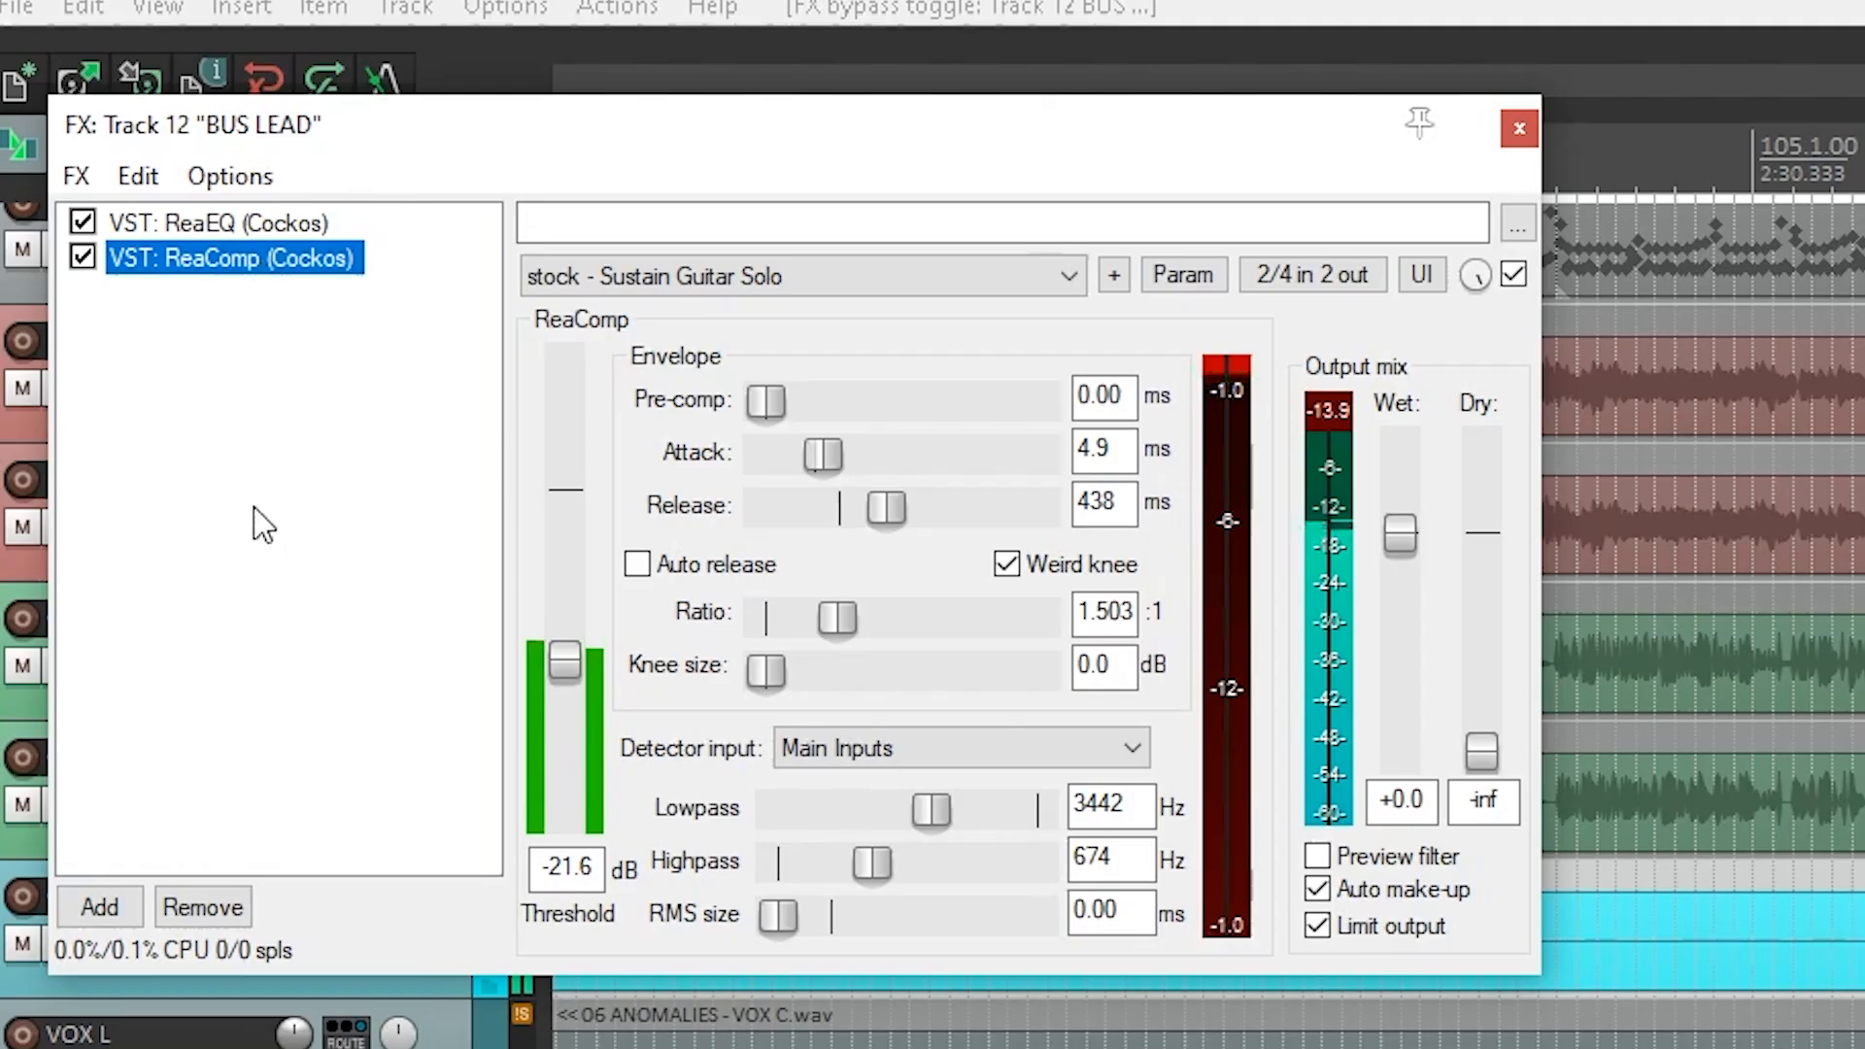
{"action": "left_click", "coordinate": [82, 257]}
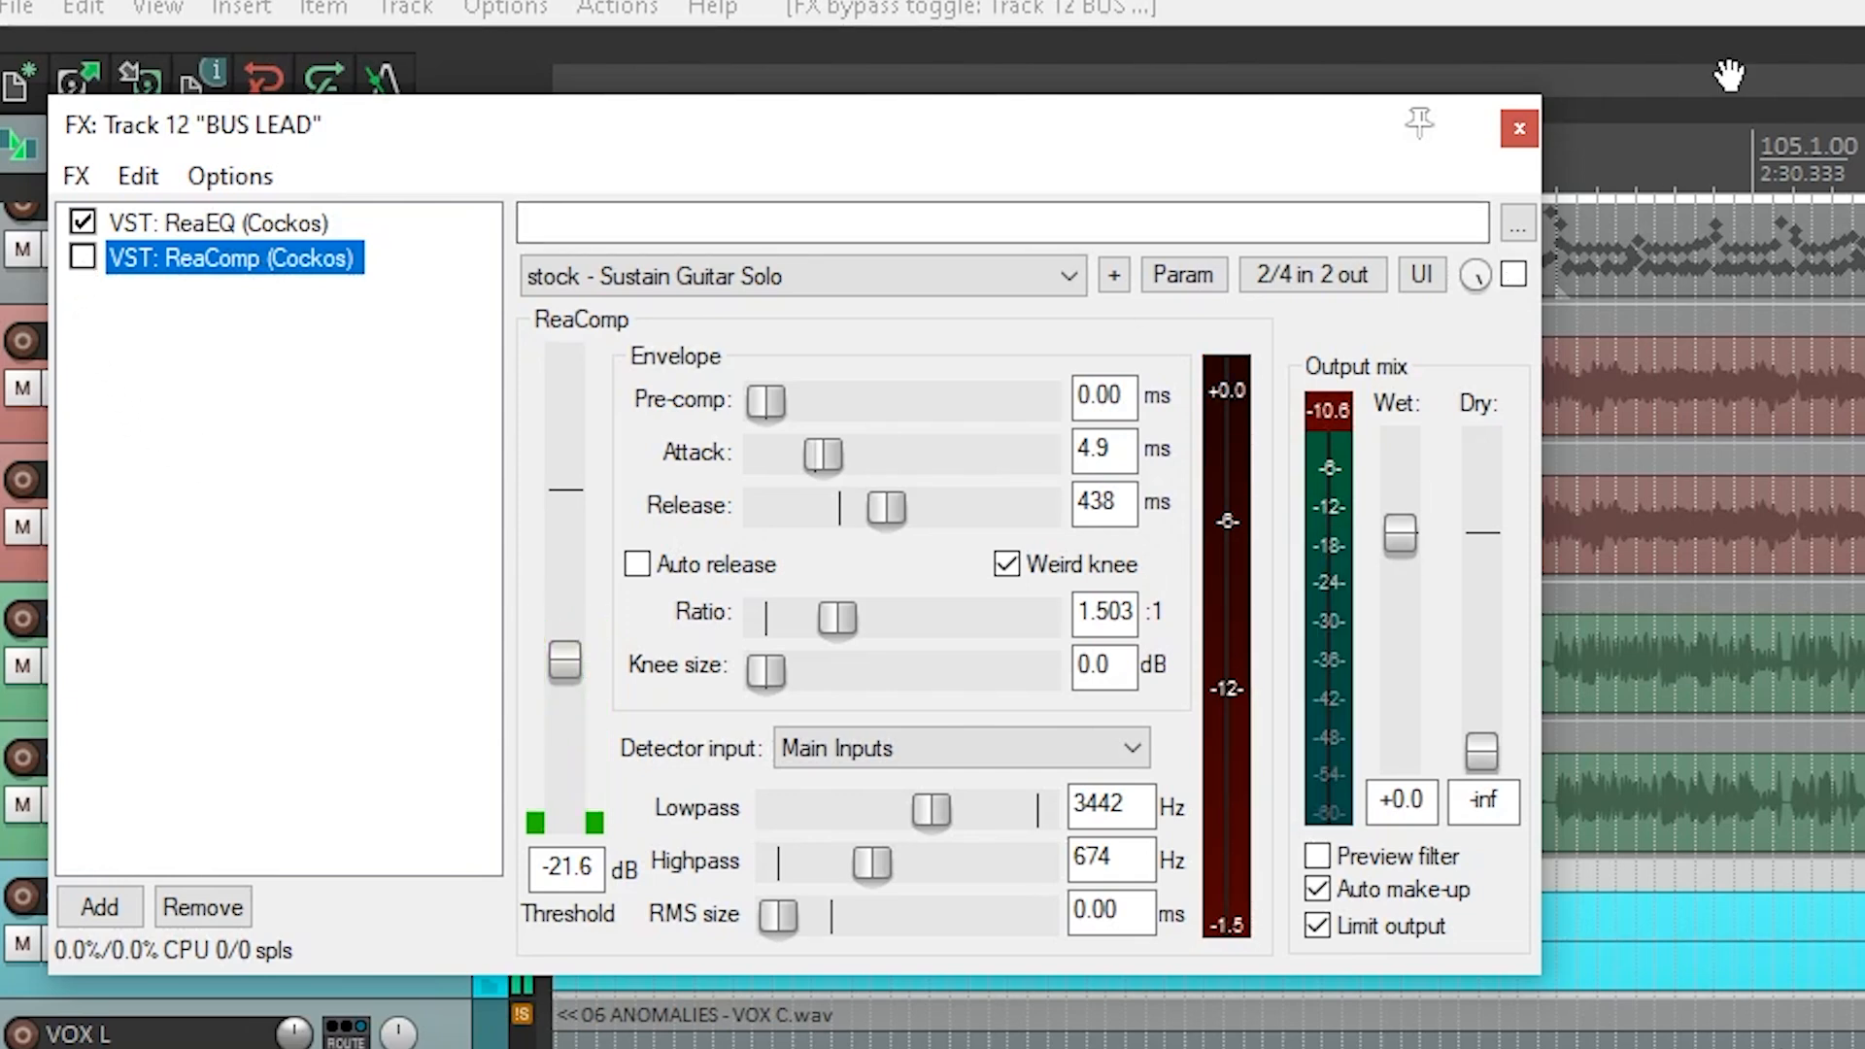
{"action": "left_click", "coordinate": [82, 257]}
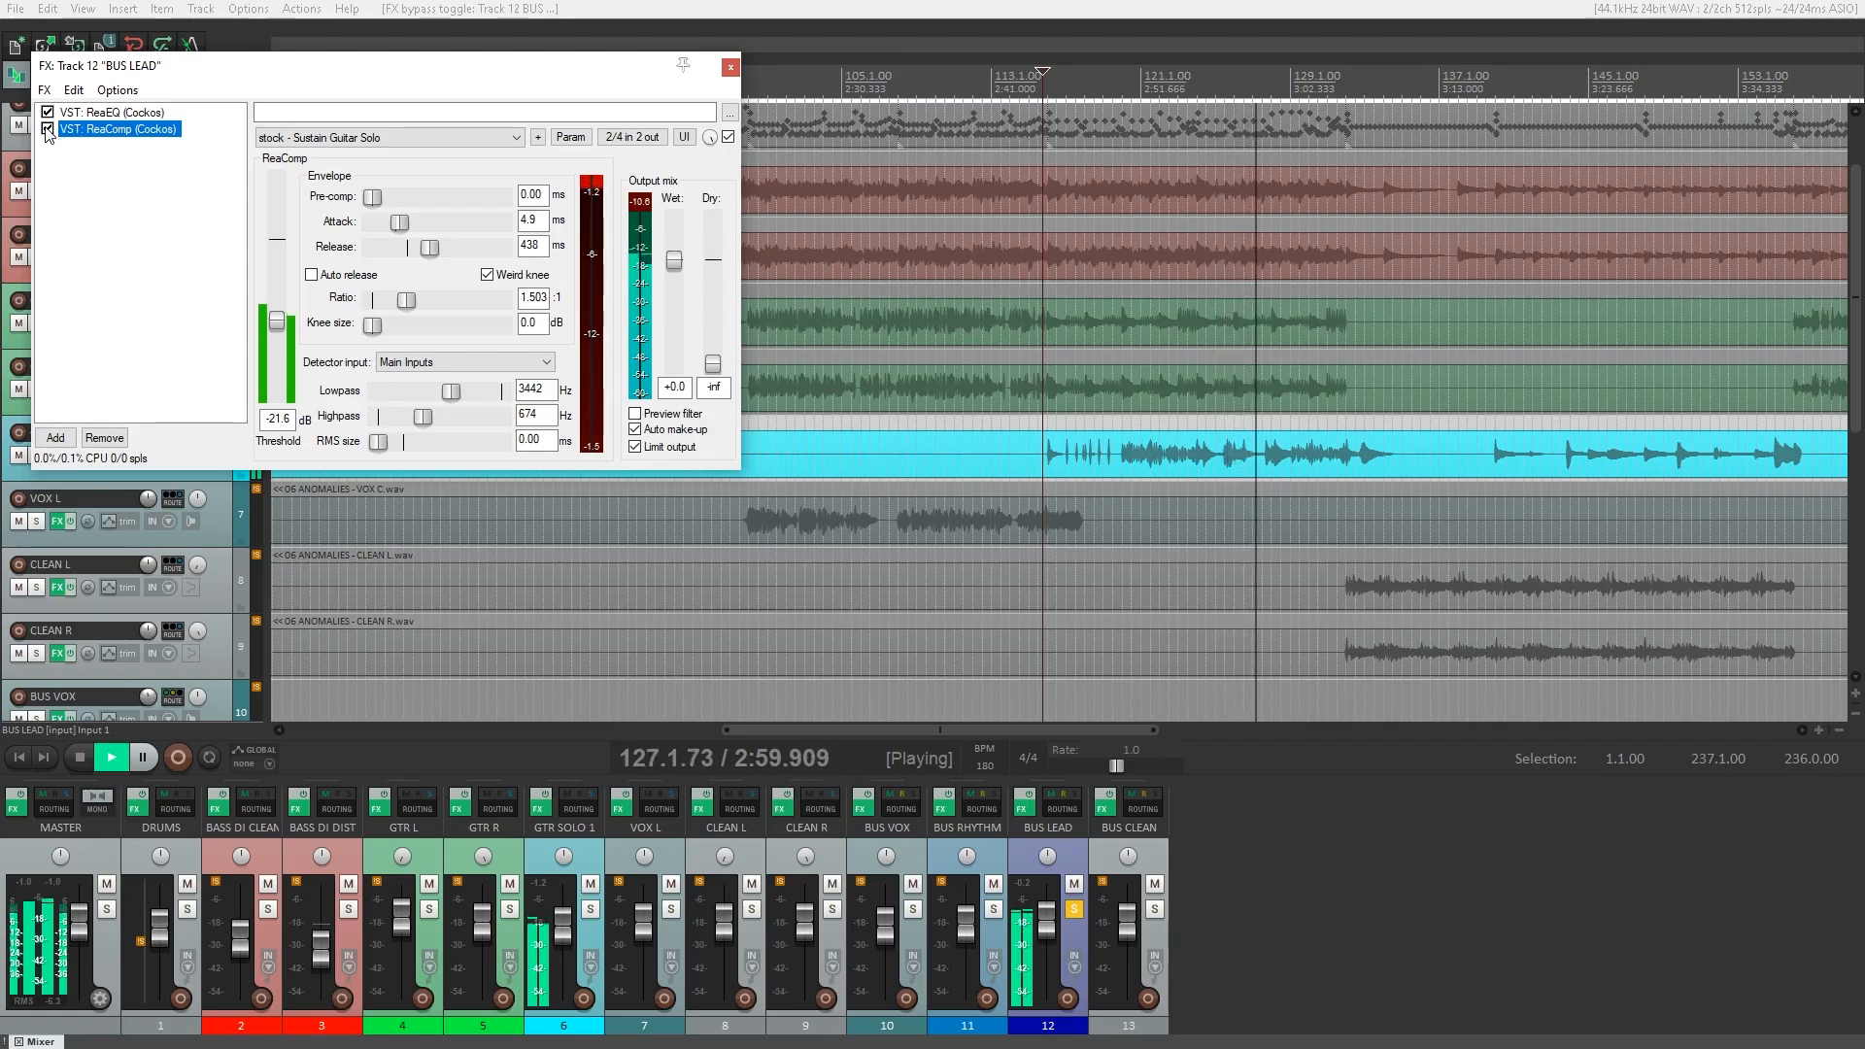
{"action": "left_click", "coordinate": [47, 129]}
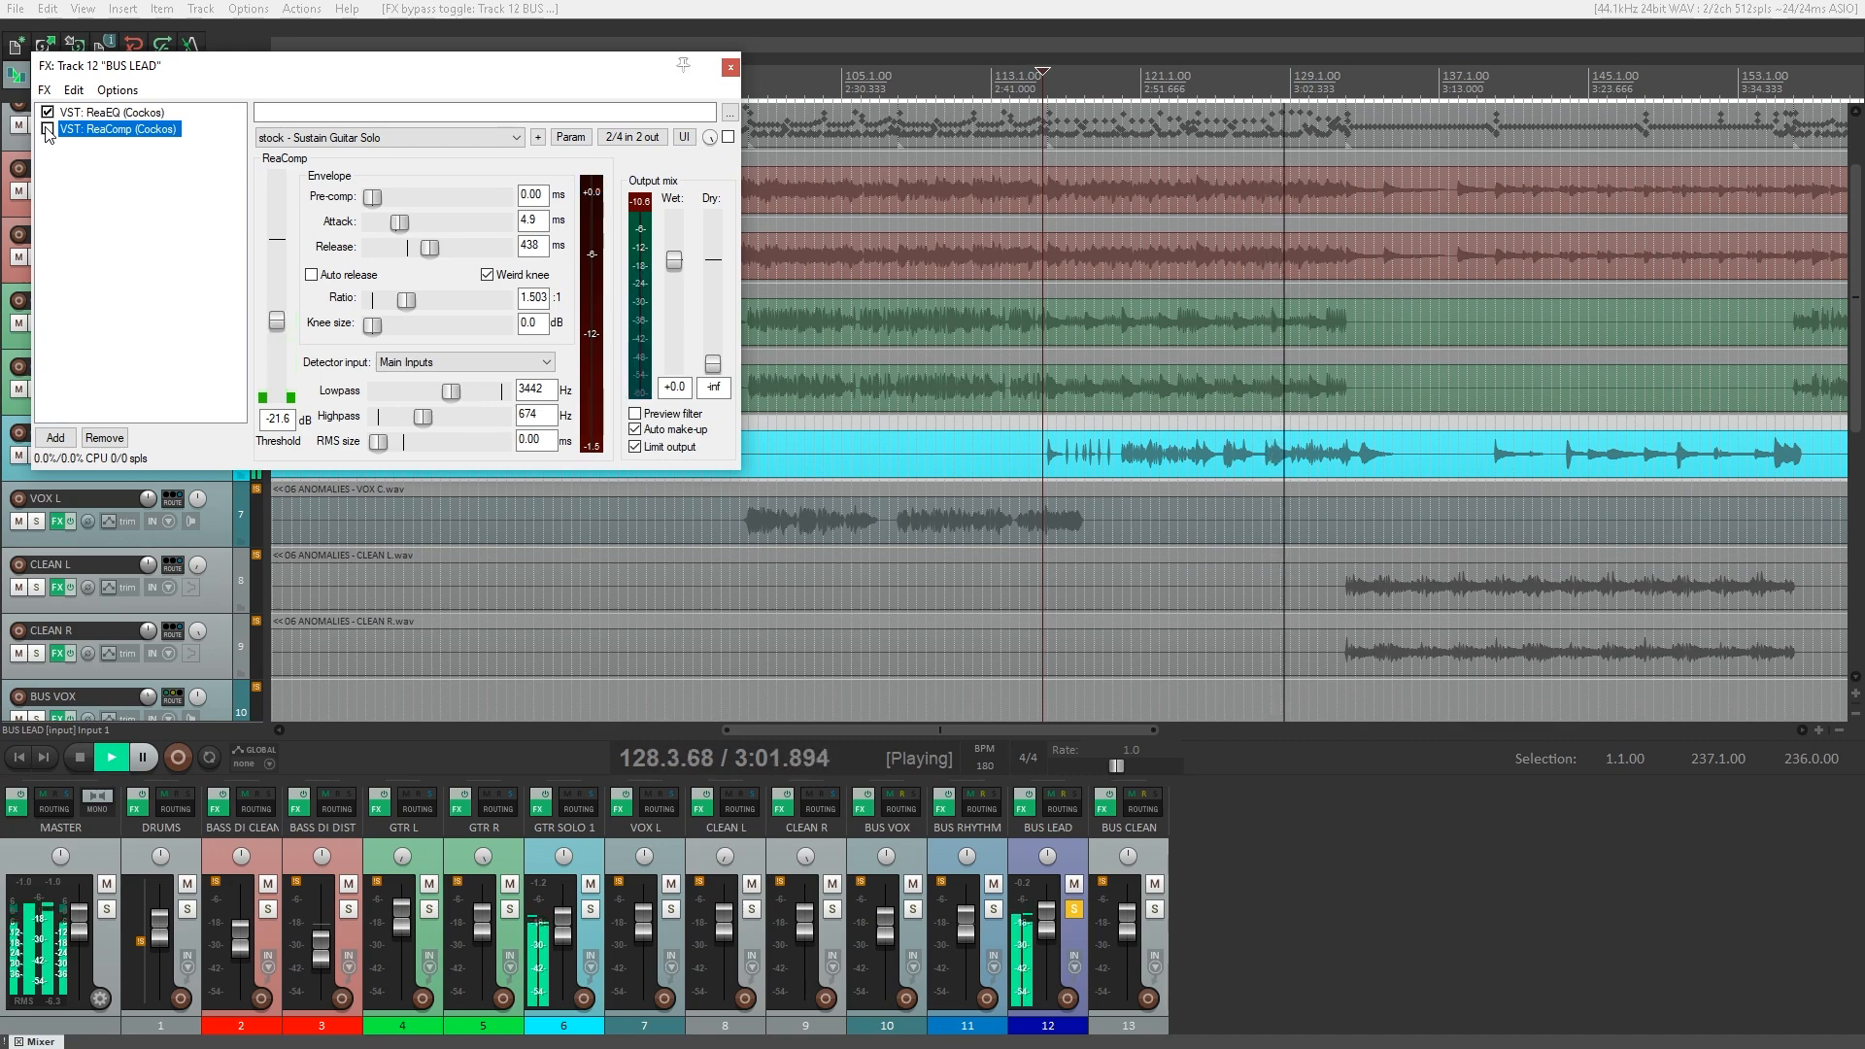
{"action": "left_click", "coordinate": [47, 130]}
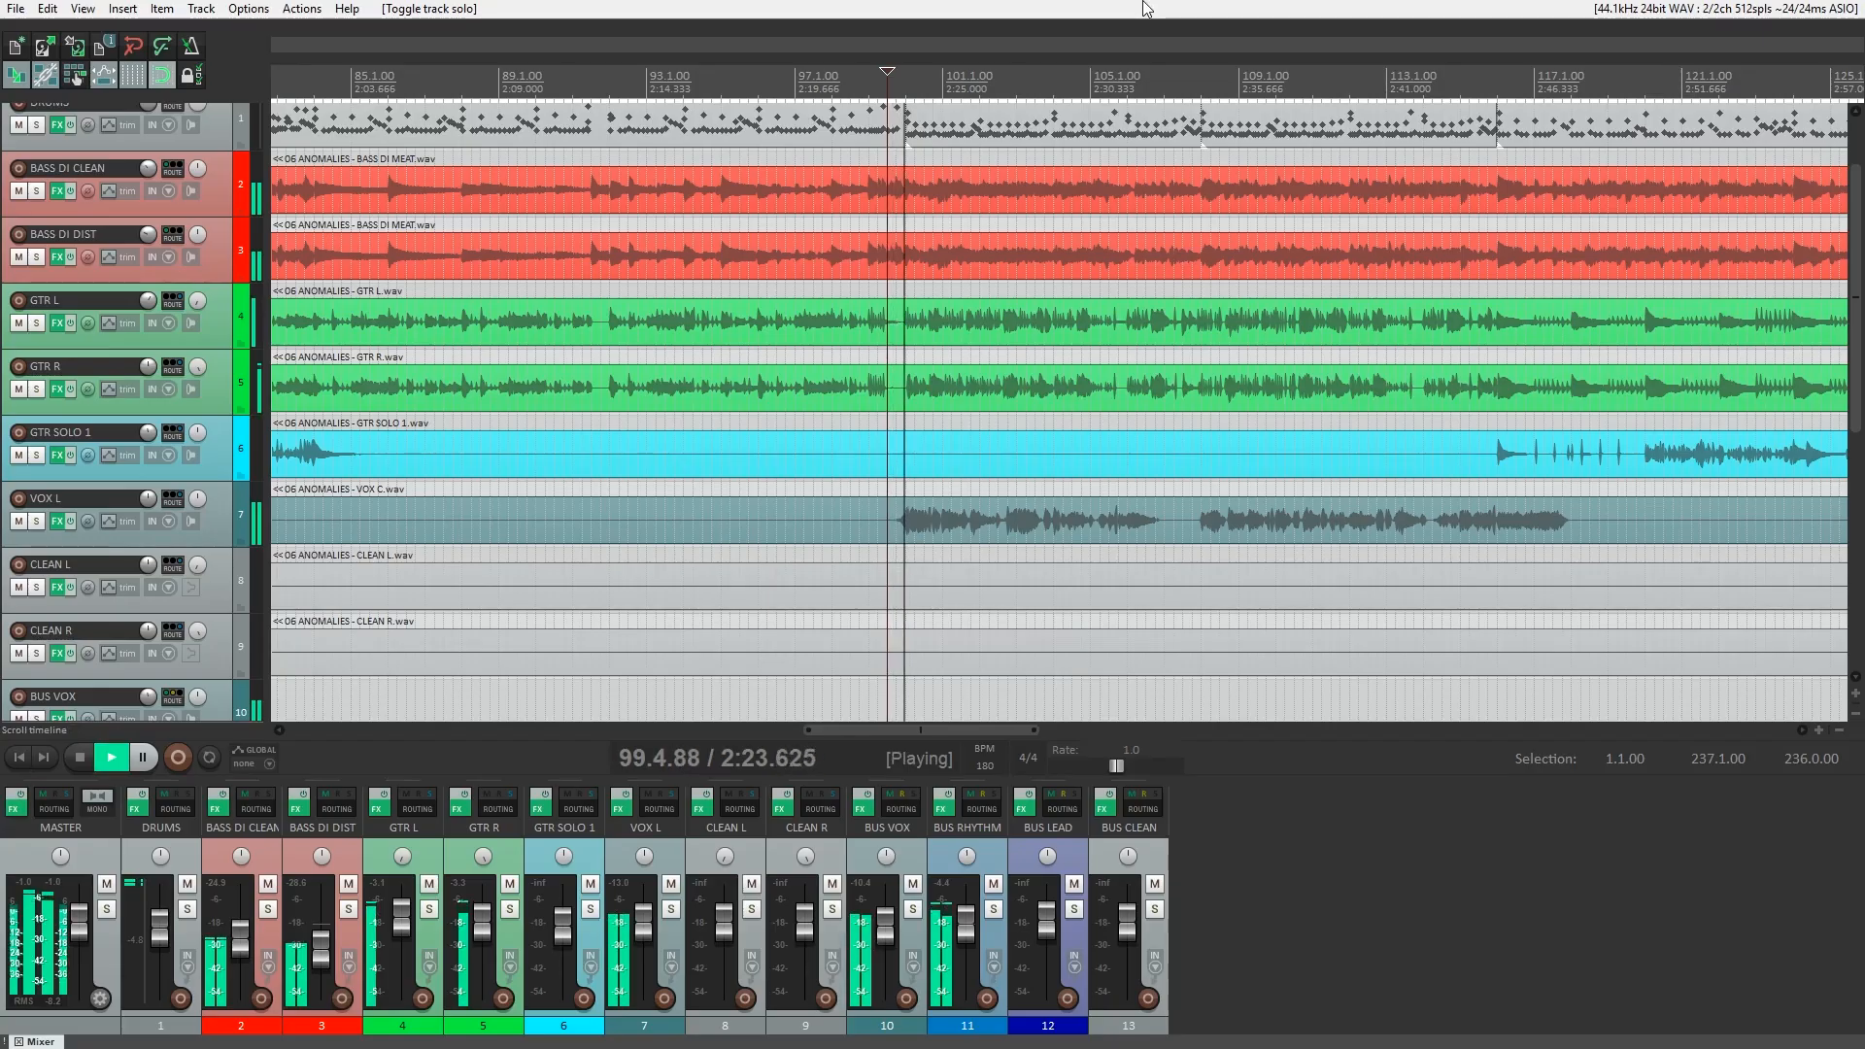
Solo VOX L and BUS VOX with both tracks' effect chains bypassed to hear the dry vocal.
{"action": "left_click", "coordinate": [670, 908]}
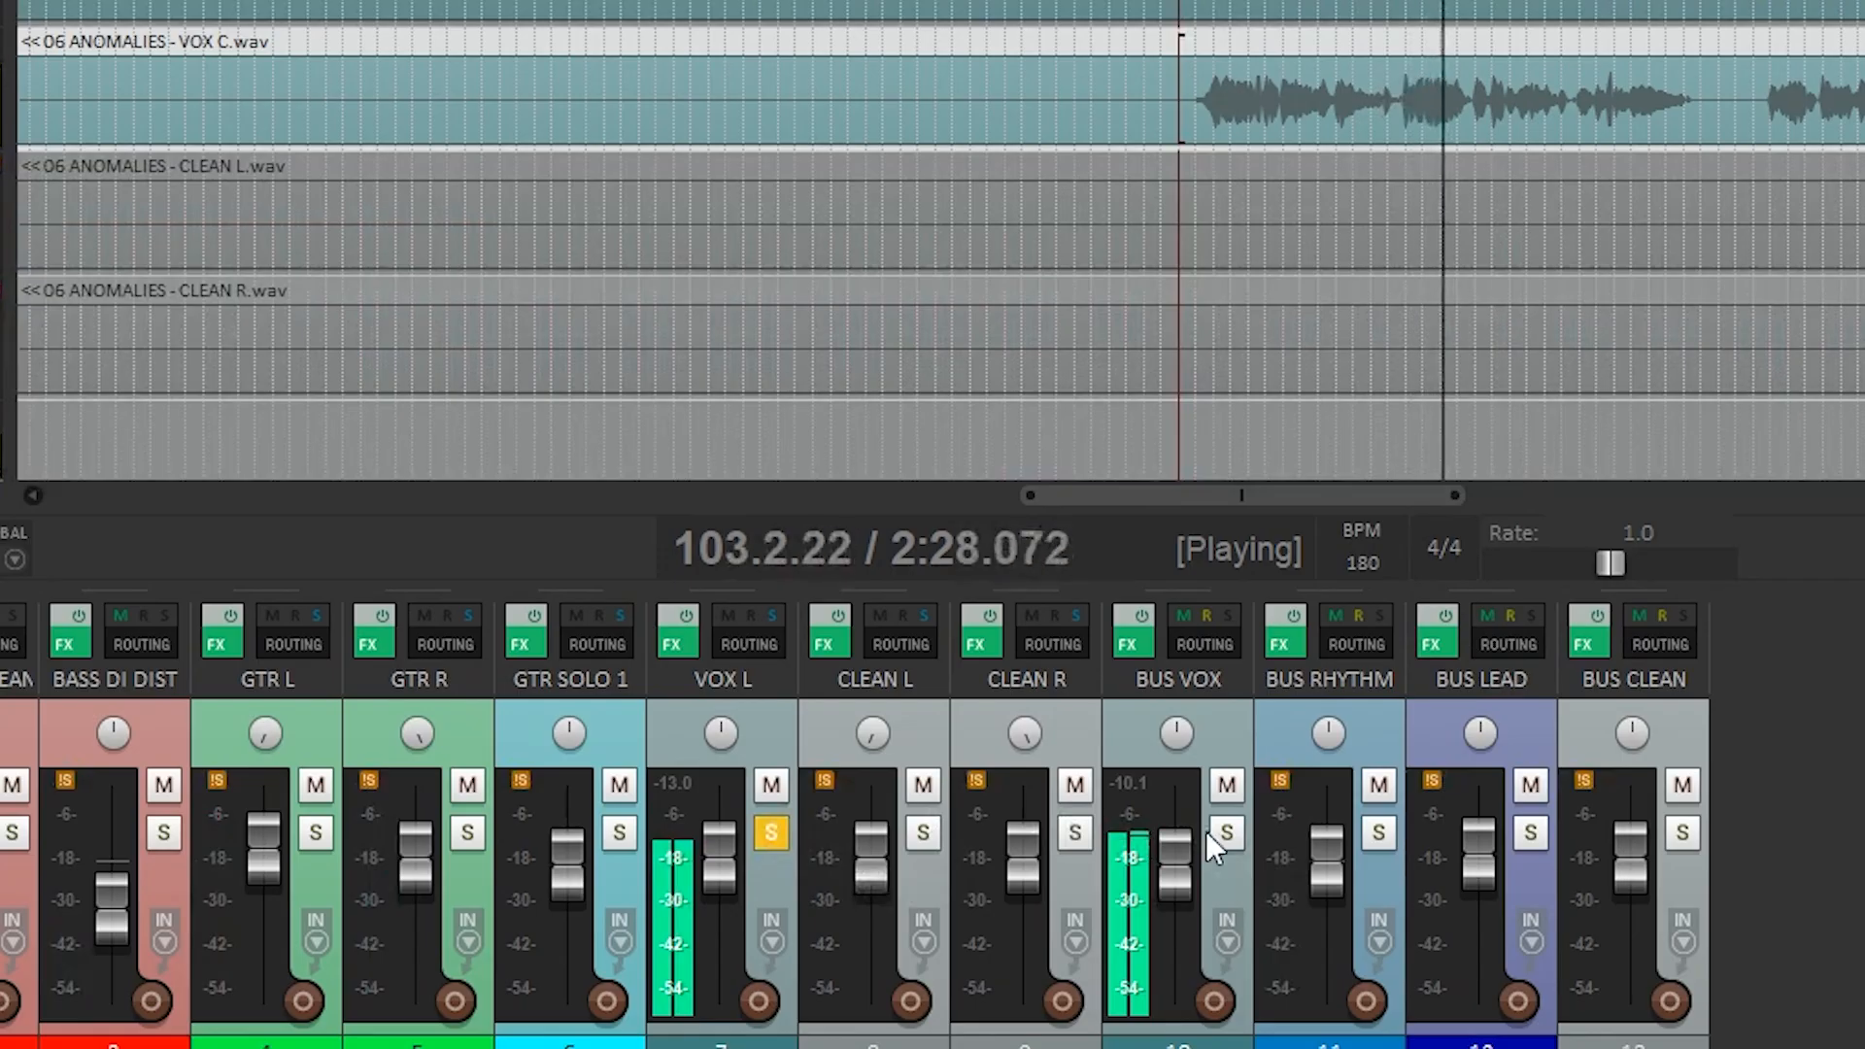
{"action": "left_click", "coordinate": [1140, 618]}
{"action": "left_click", "coordinate": [686, 616]}
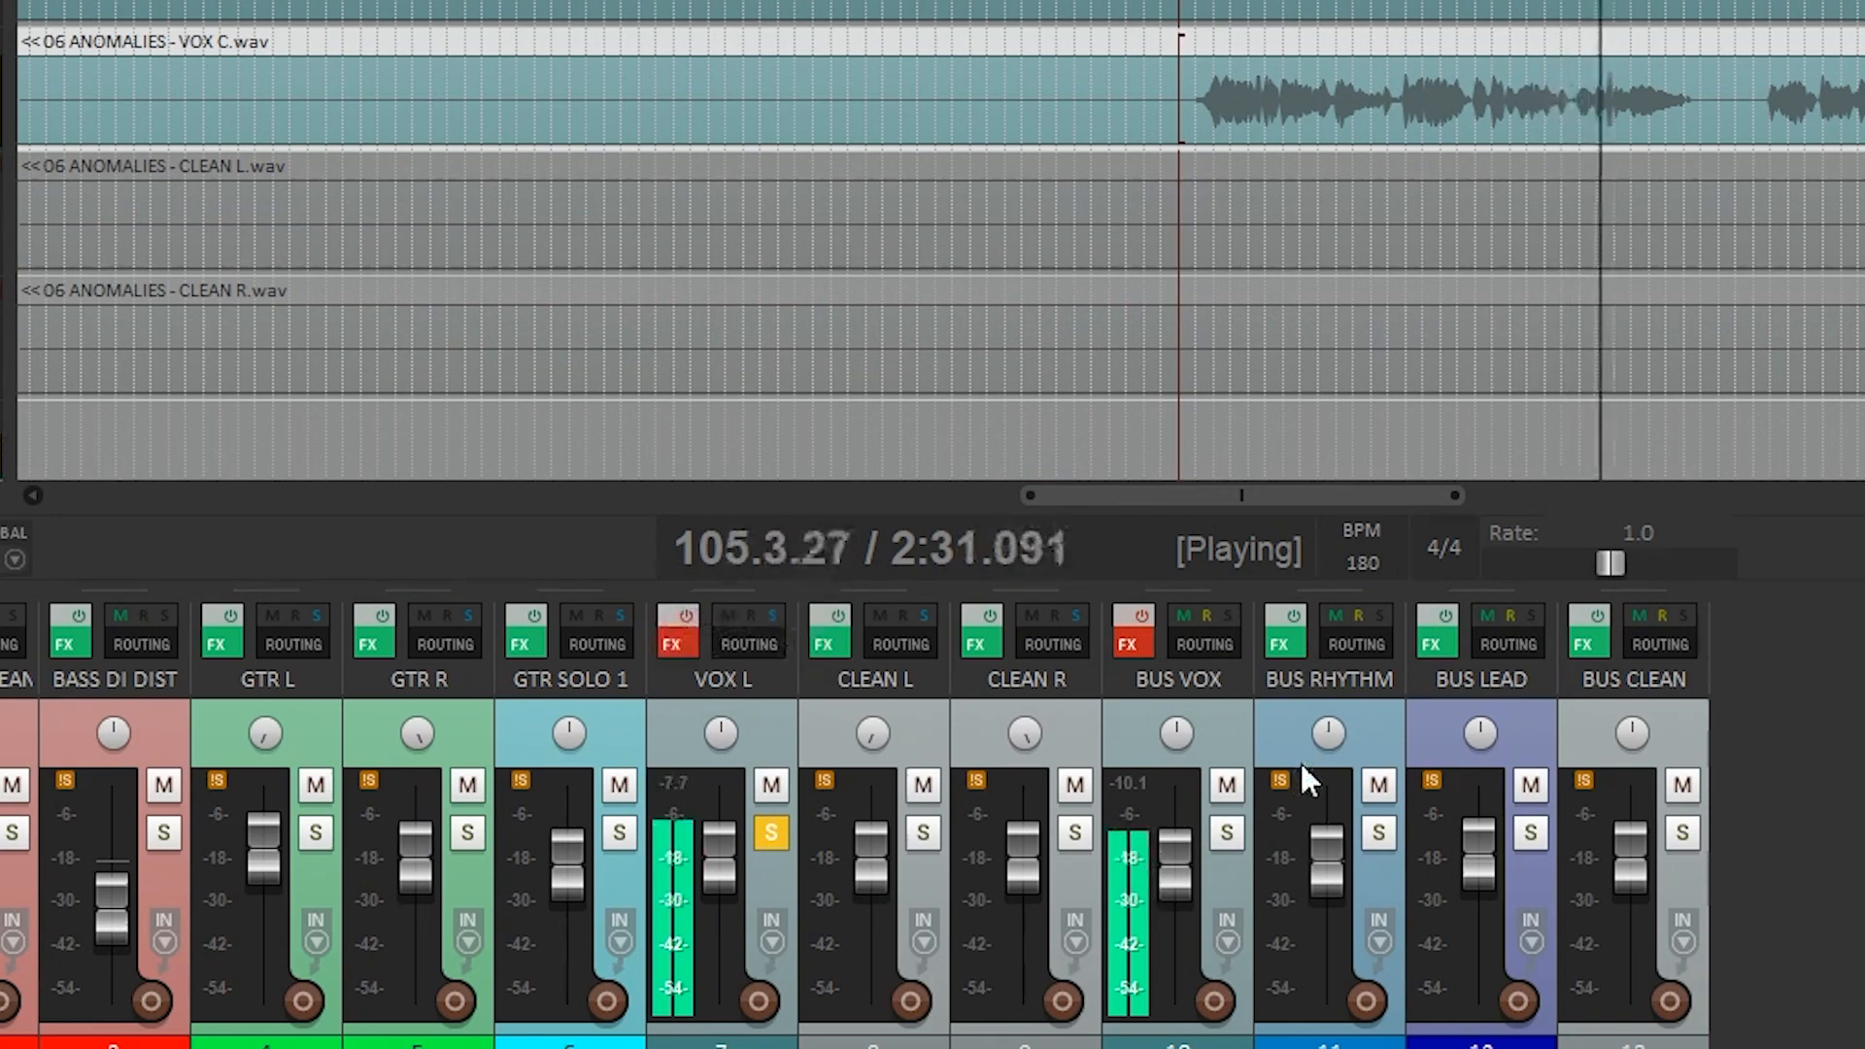
{"action": "left_click", "coordinate": [1227, 833]}
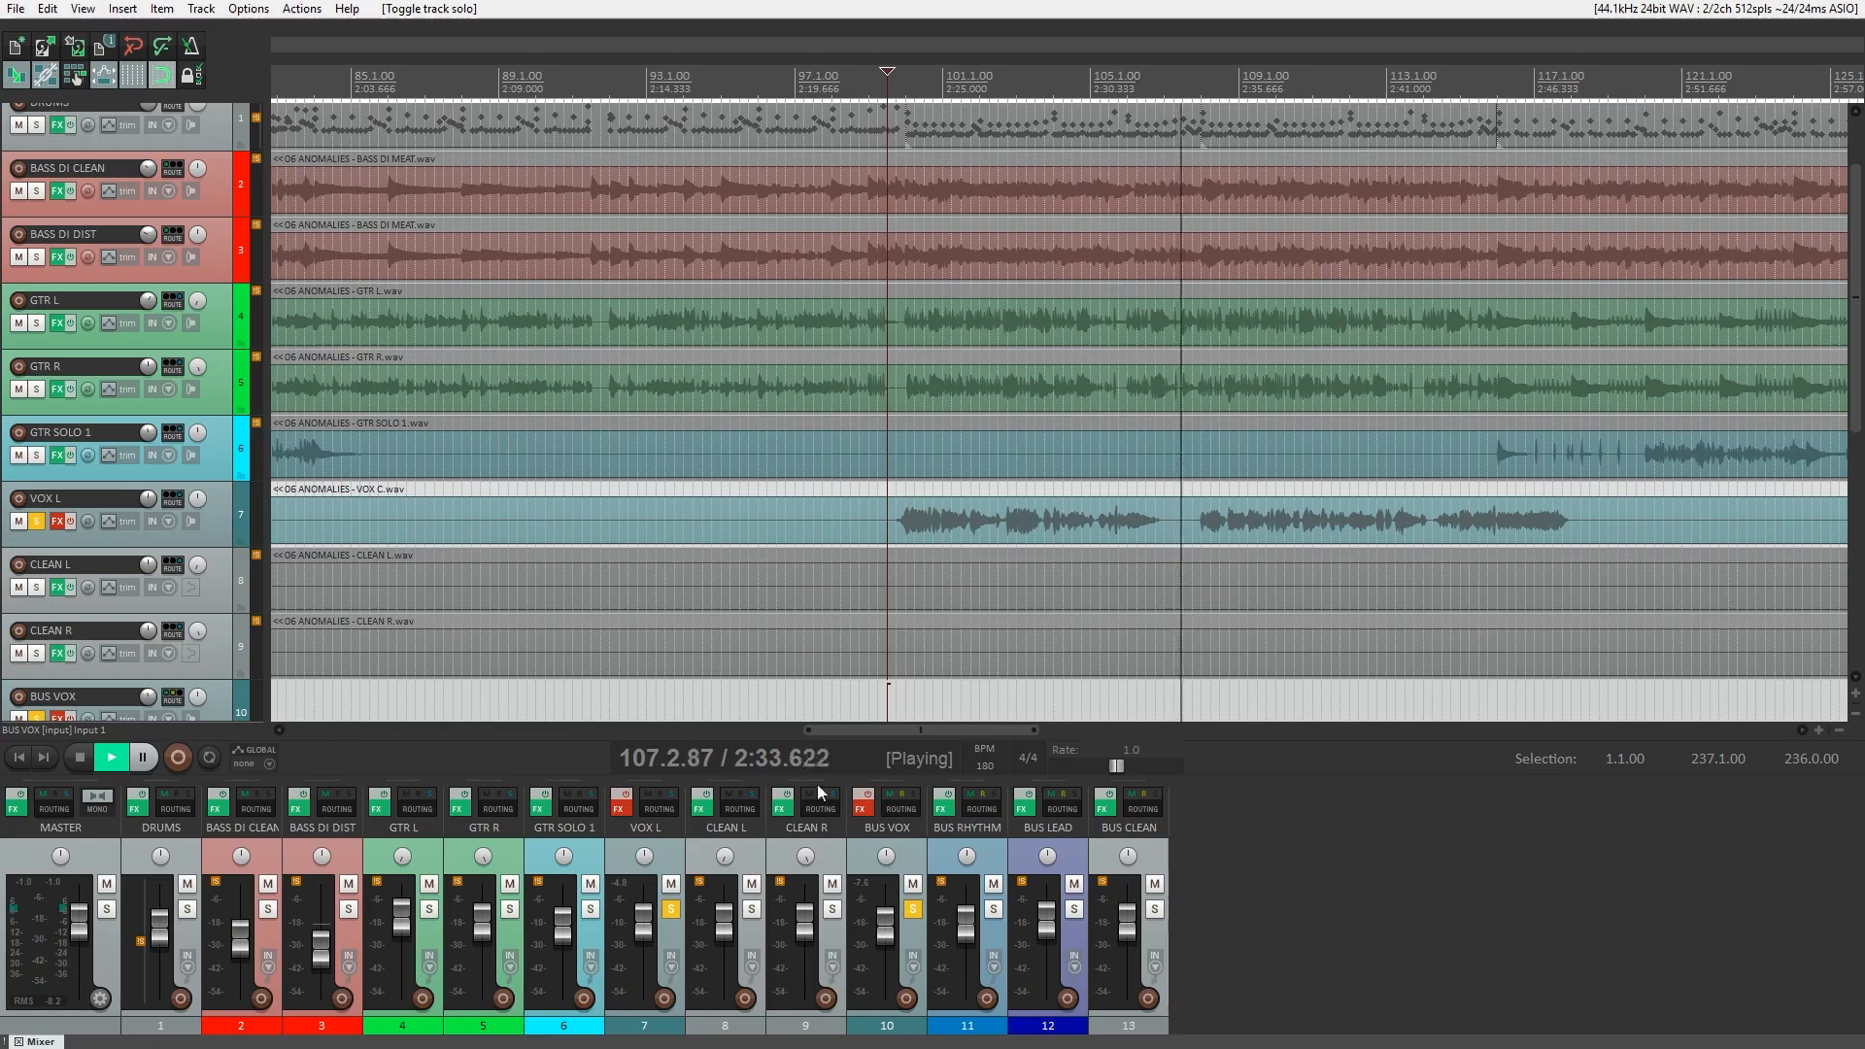
Open and reactivate the VOX L effect chain with its ReaEQ and Soft Clipper/Limiter individually bypassed.
{"action": "left_click", "coordinate": [628, 812]}
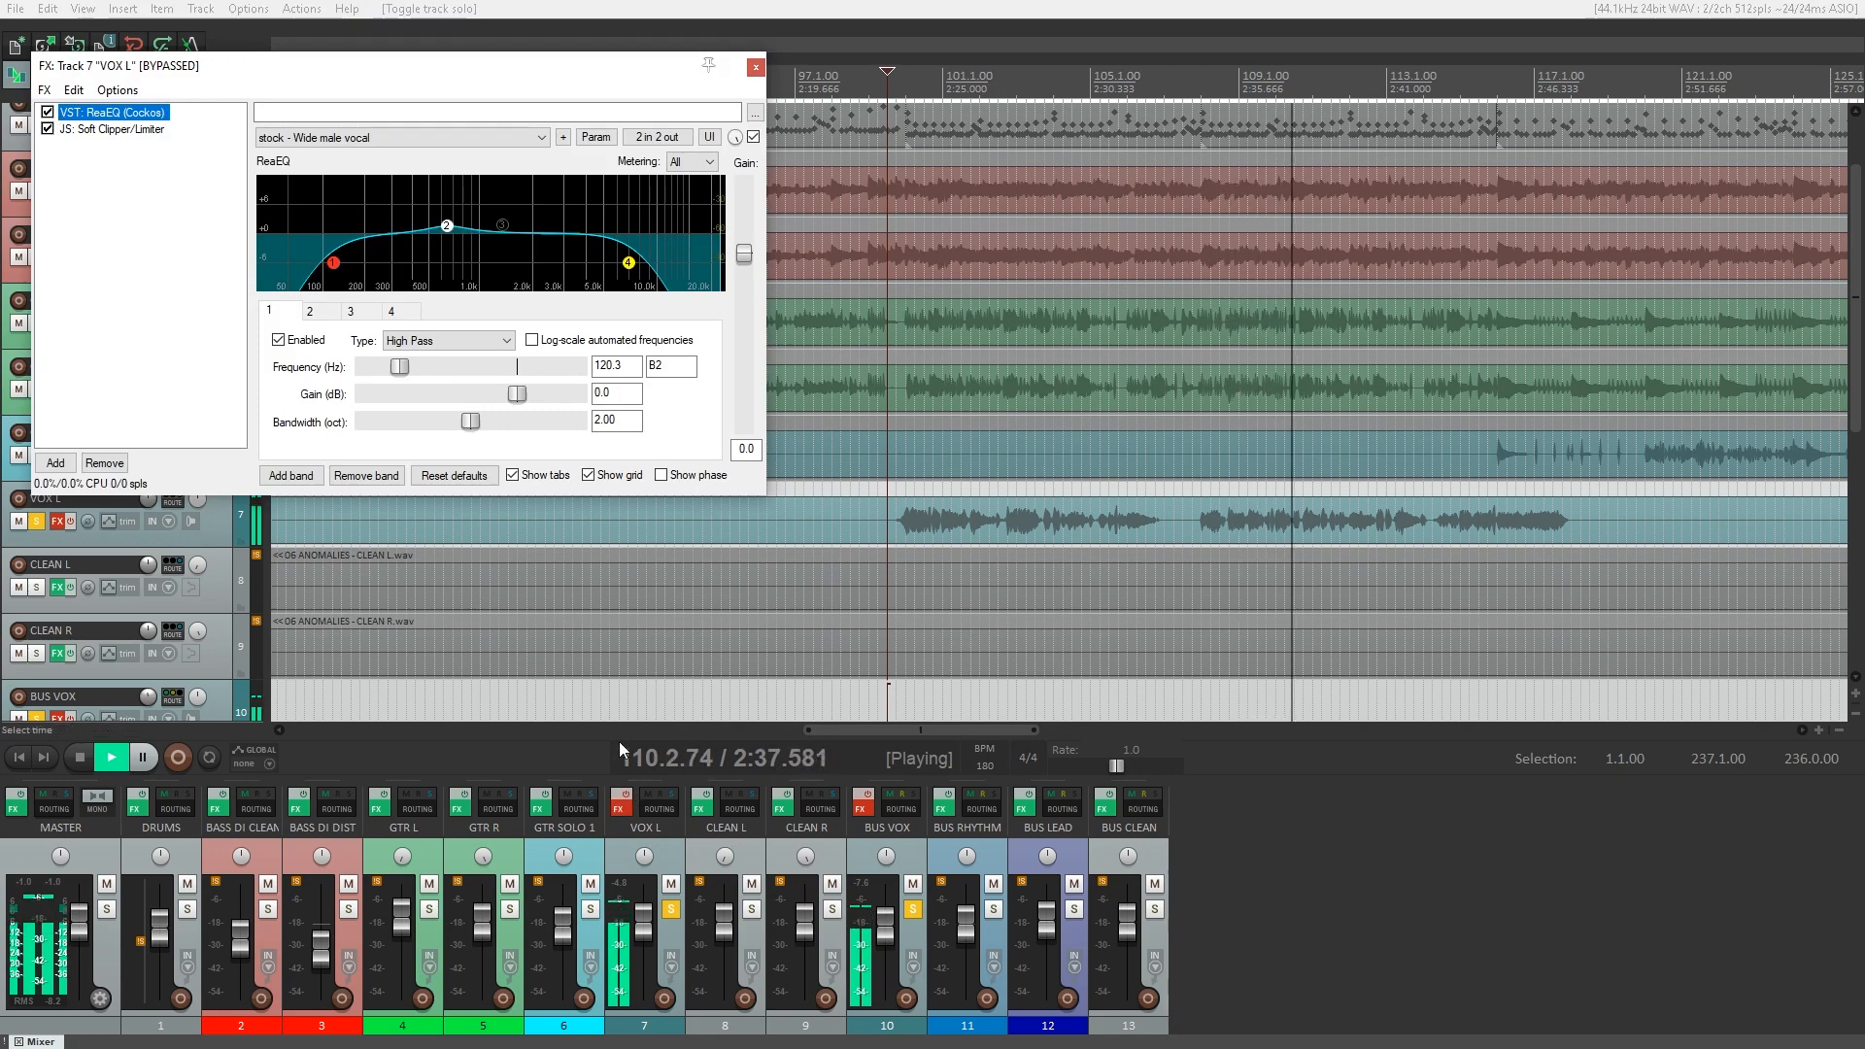
{"action": "left_click", "coordinate": [622, 794]}
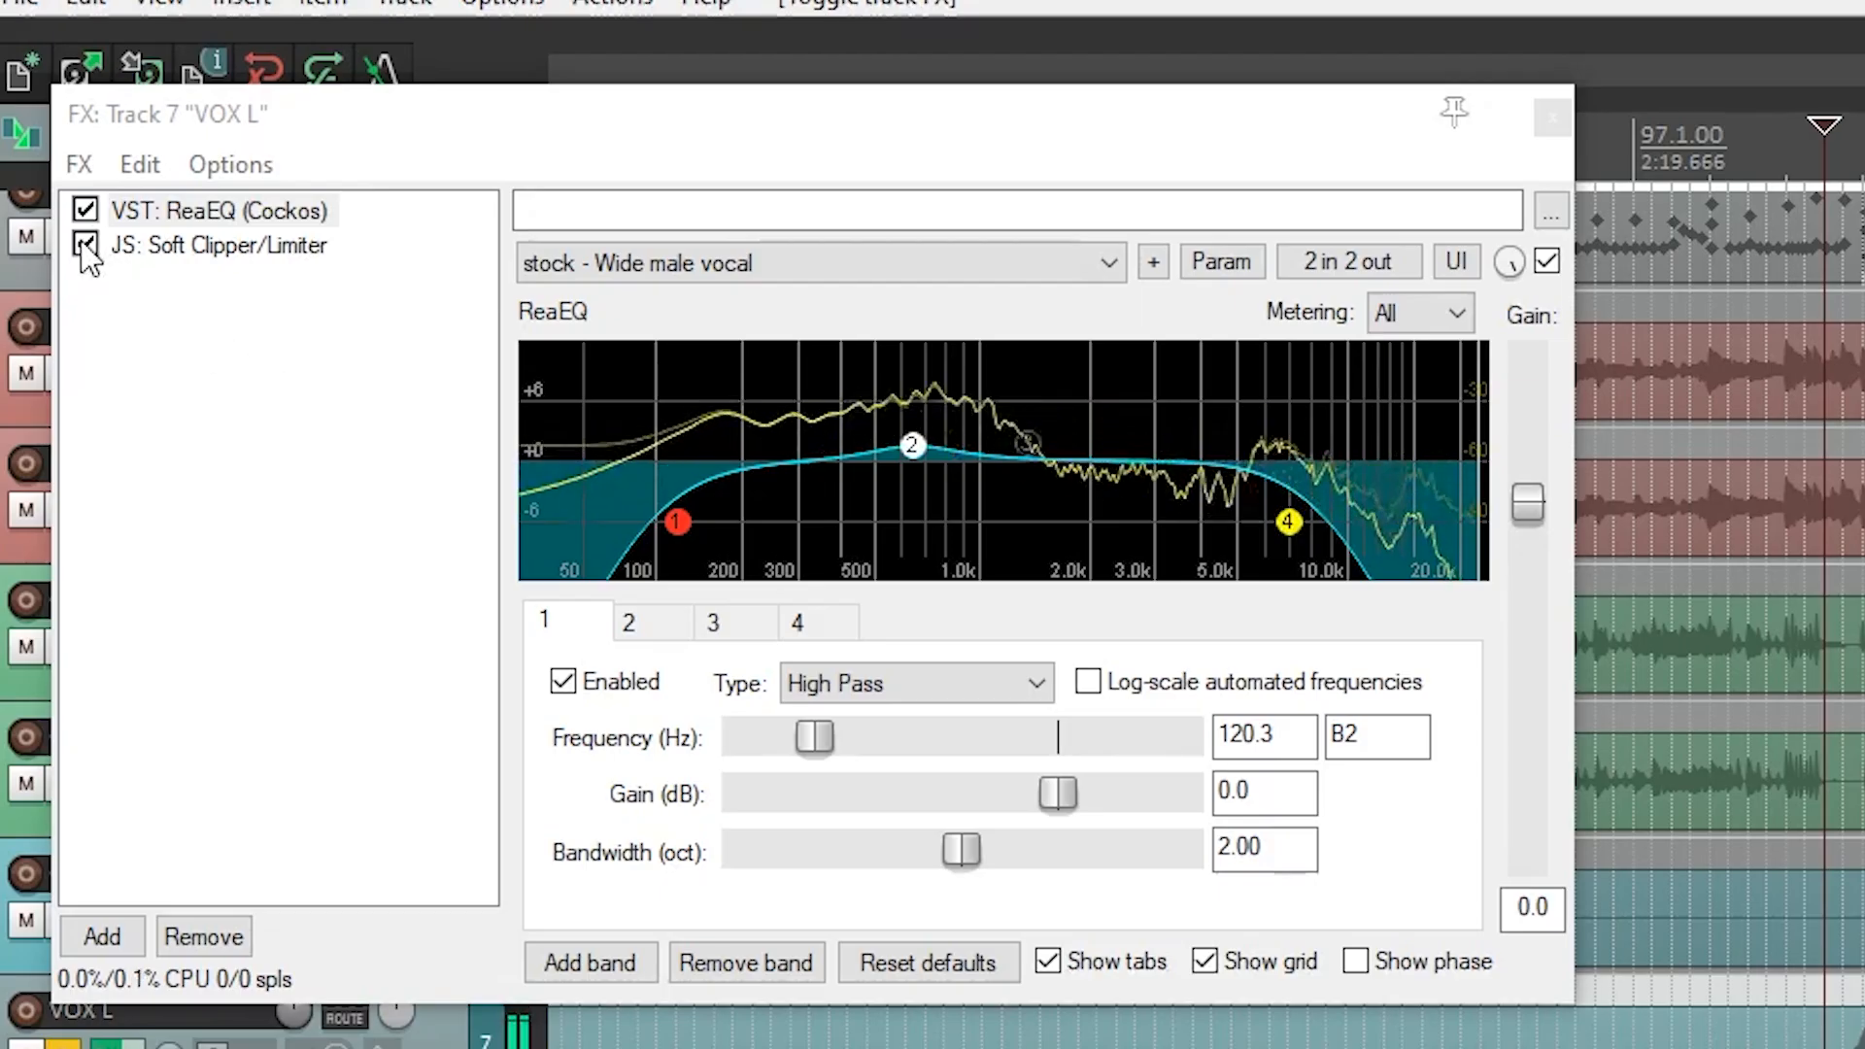
{"action": "left_click", "coordinate": [85, 212]}
{"action": "left_click", "coordinate": [86, 210]}
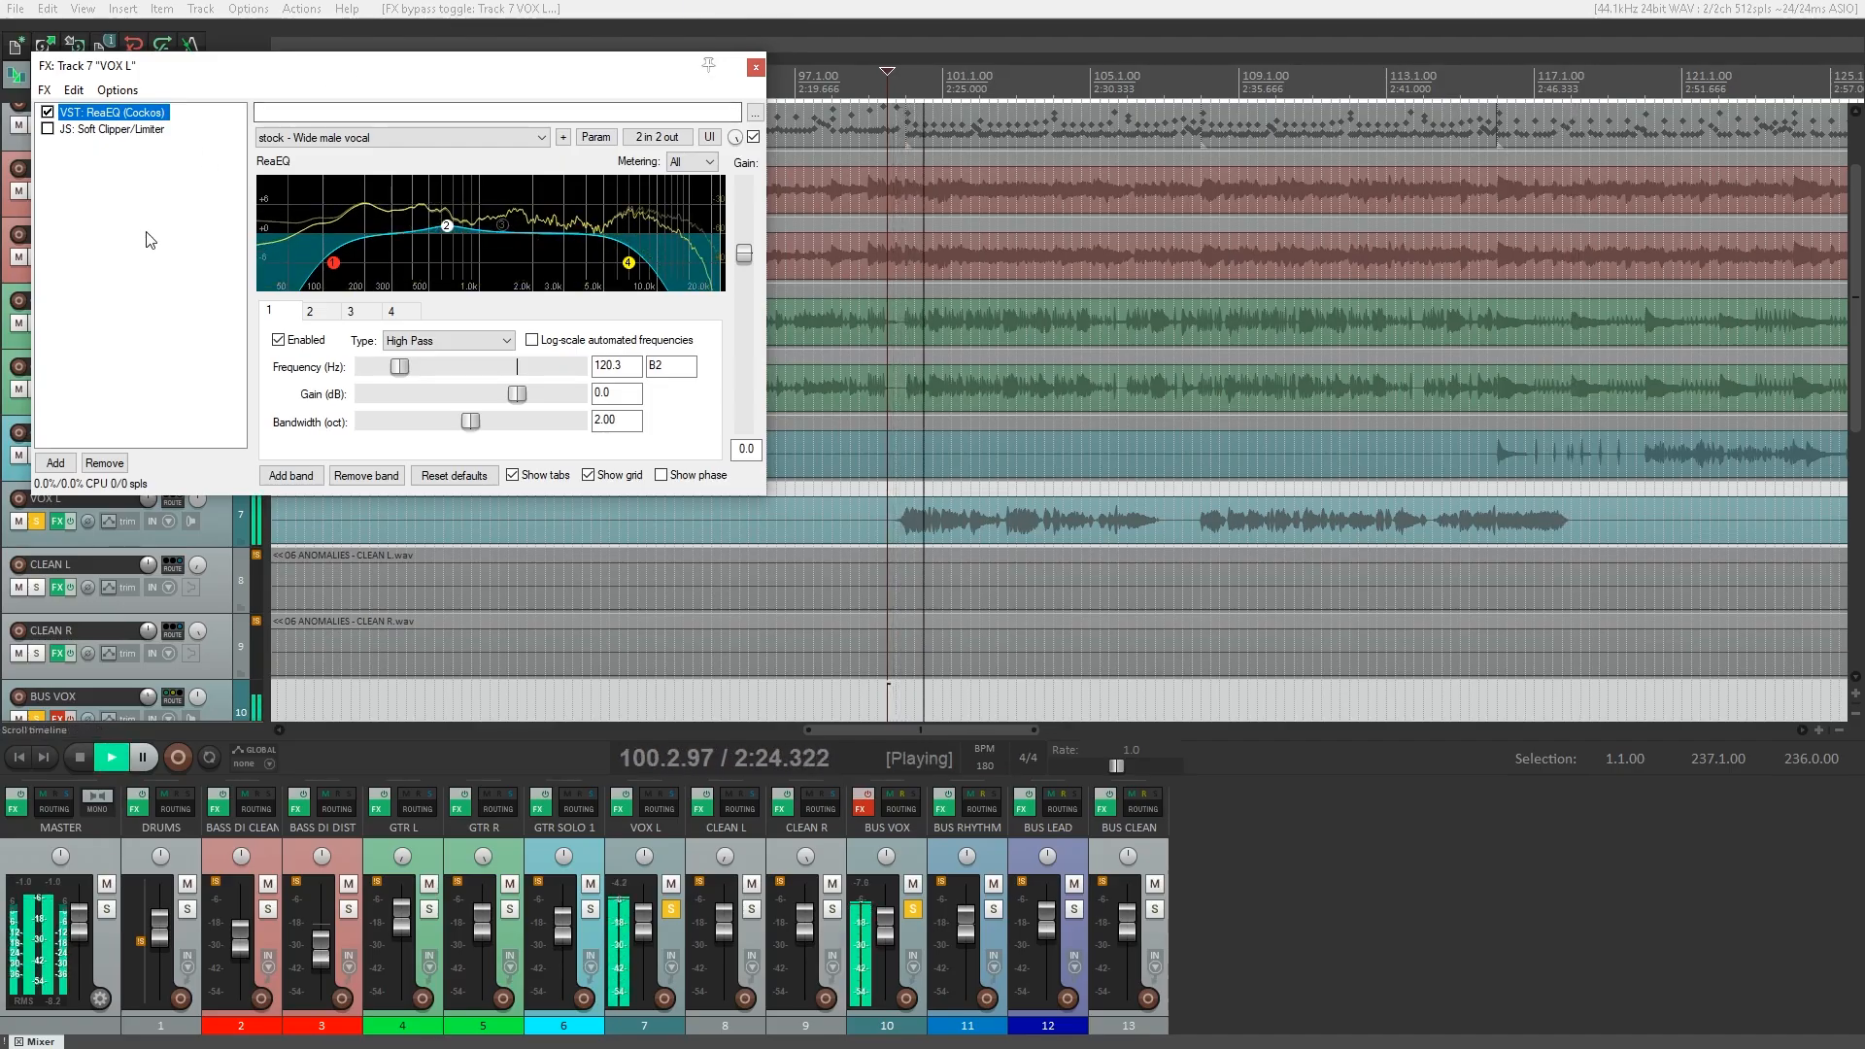
Compare the vocal with VOX L's ReaEQ bypassed and active, and enable its Soft Clipper/Limiter.
{"action": "left_click", "coordinate": [47, 112]}
{"action": "left_click", "coordinate": [48, 113]}
{"action": "left_click", "coordinate": [58, 129]}
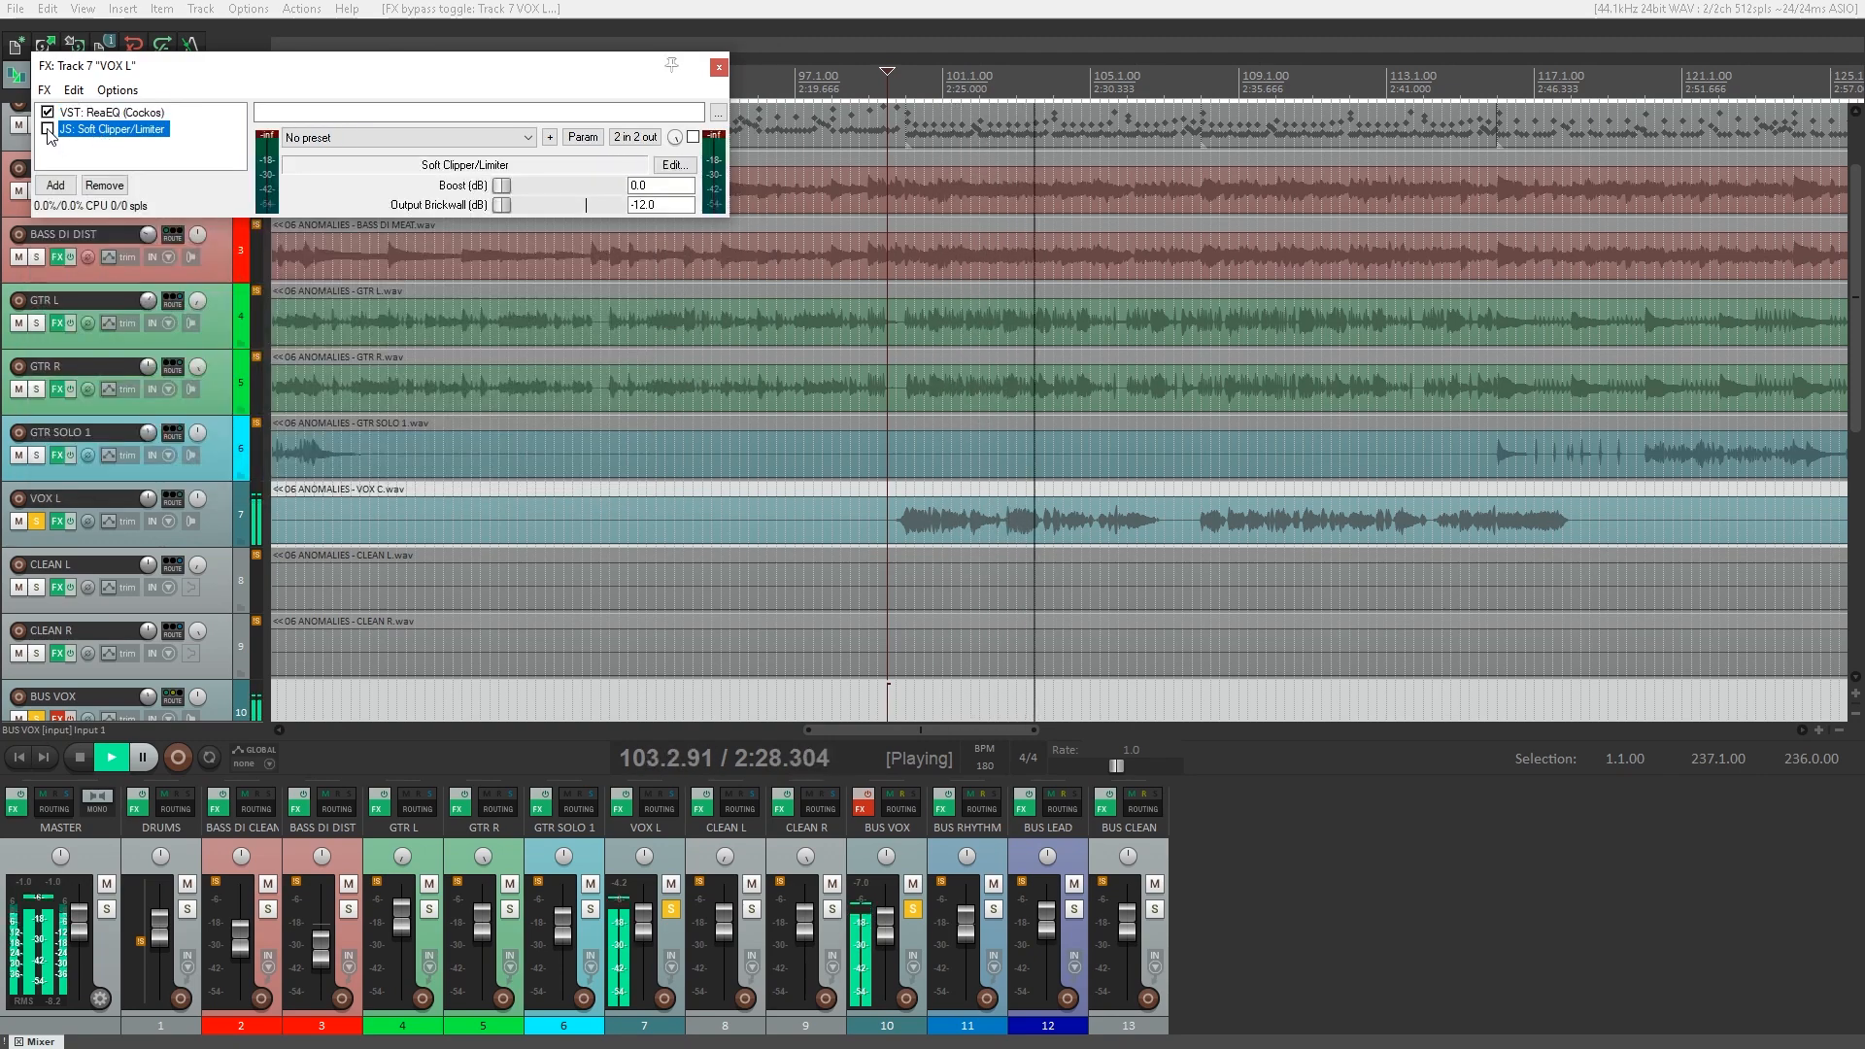
{"action": "left_click", "coordinate": [48, 130]}
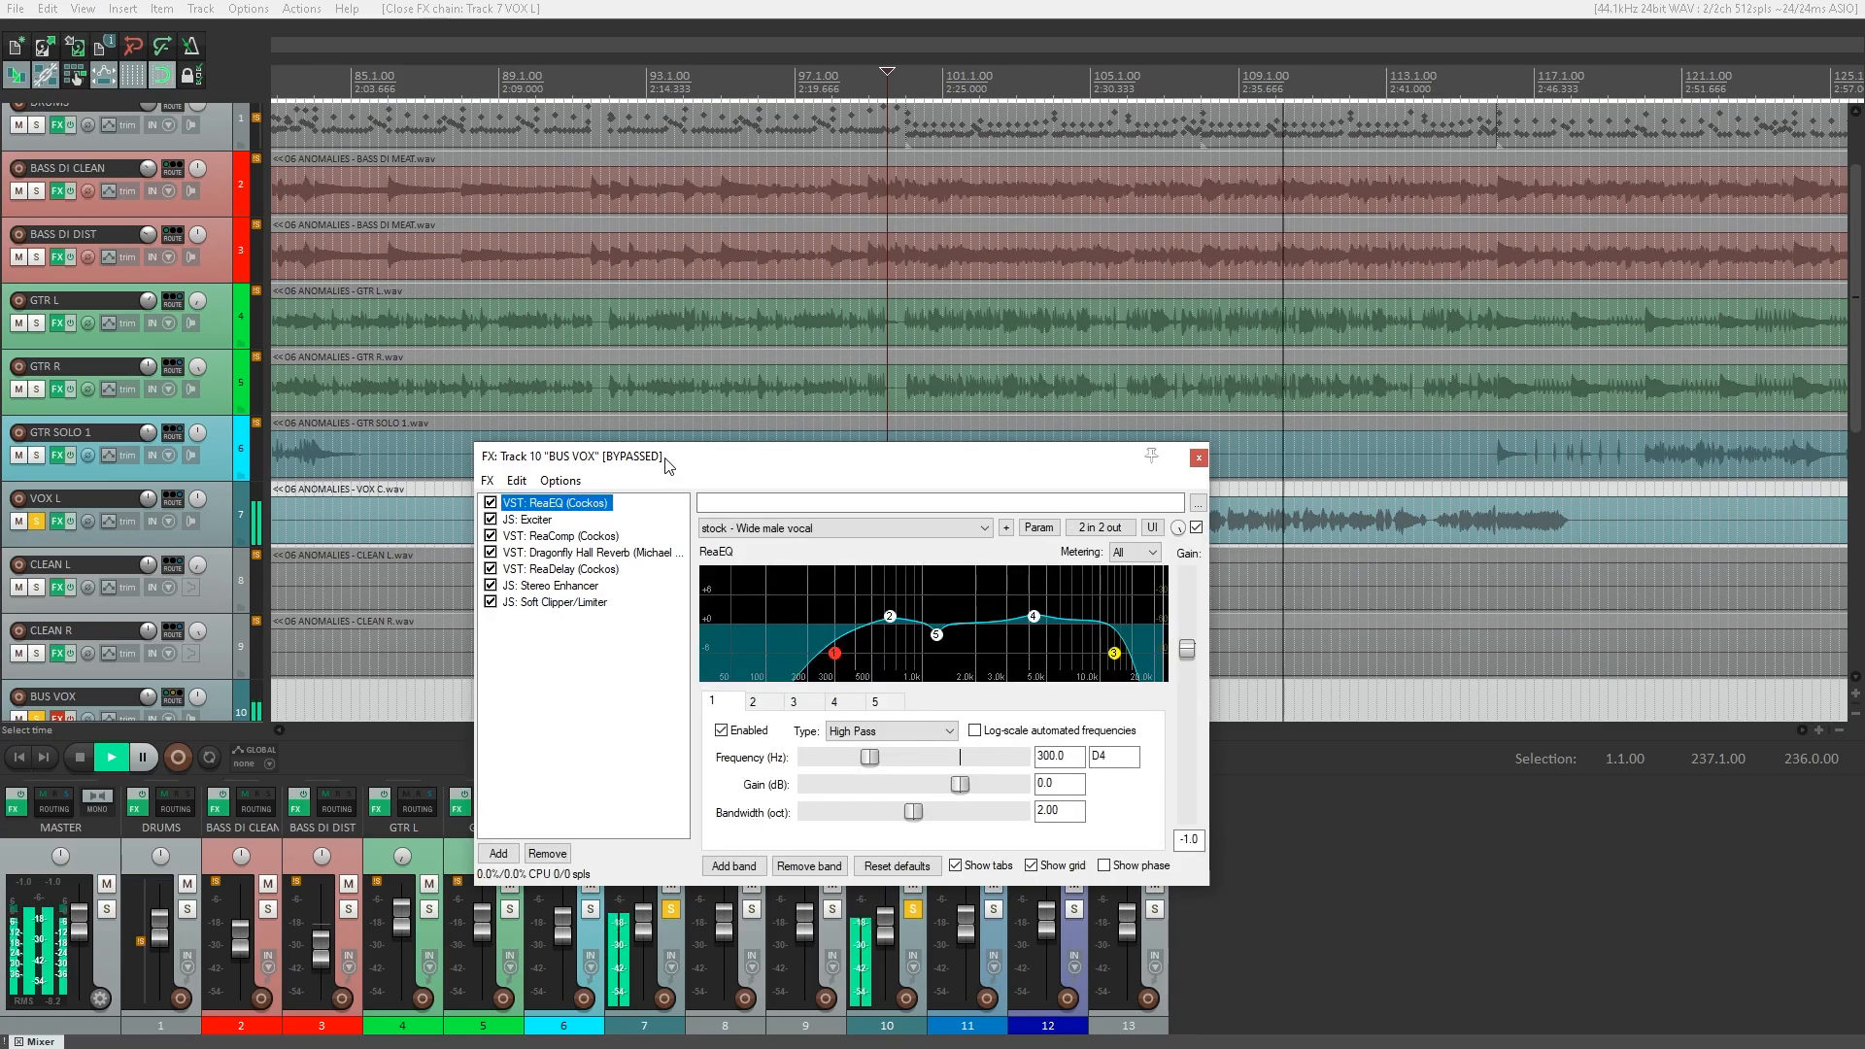
Move the BUS VOX effects window clear of the mixer, reactivate the chain, and restart playback just before the vocal passage.
{"action": "left_click_drag", "start_coordinate": [668, 466], "coordinate": [563, 188]}
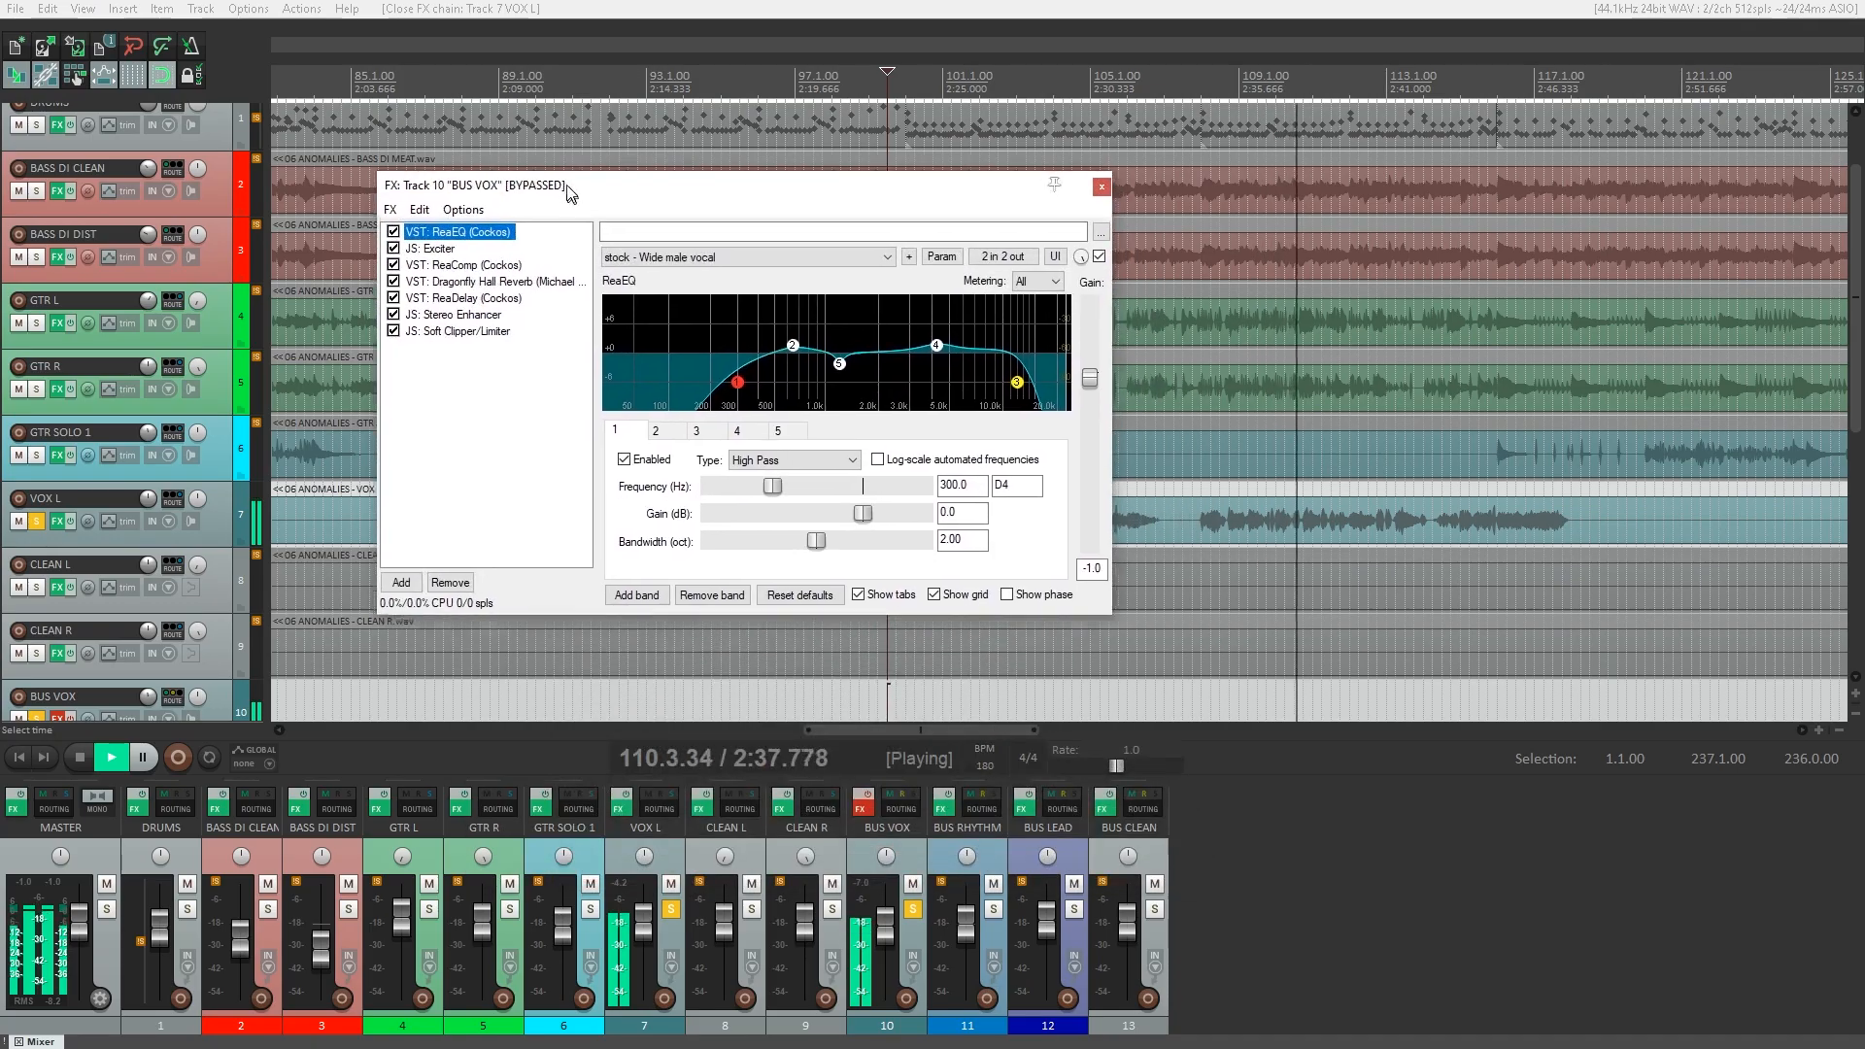
{"action": "left_click", "coordinate": [869, 802]}
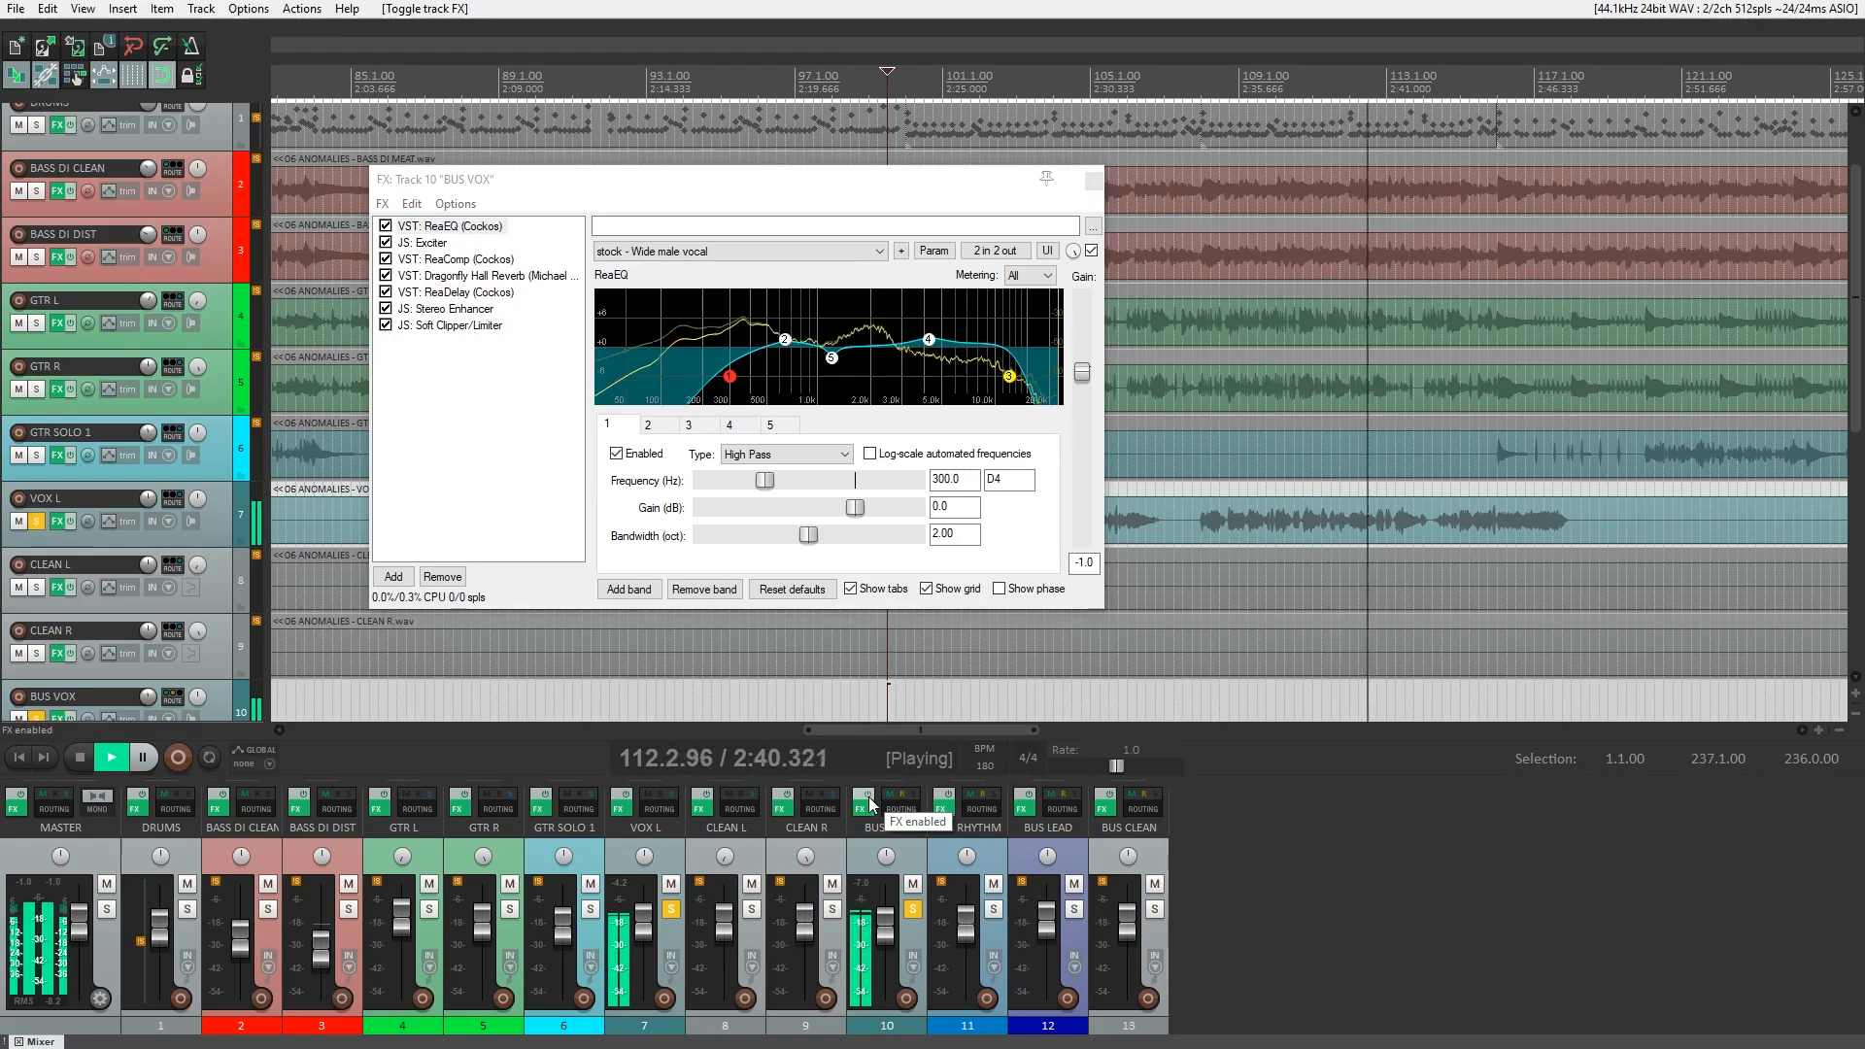
{"action": "key", "text": "space"}
{"action": "key", "text": "space"}
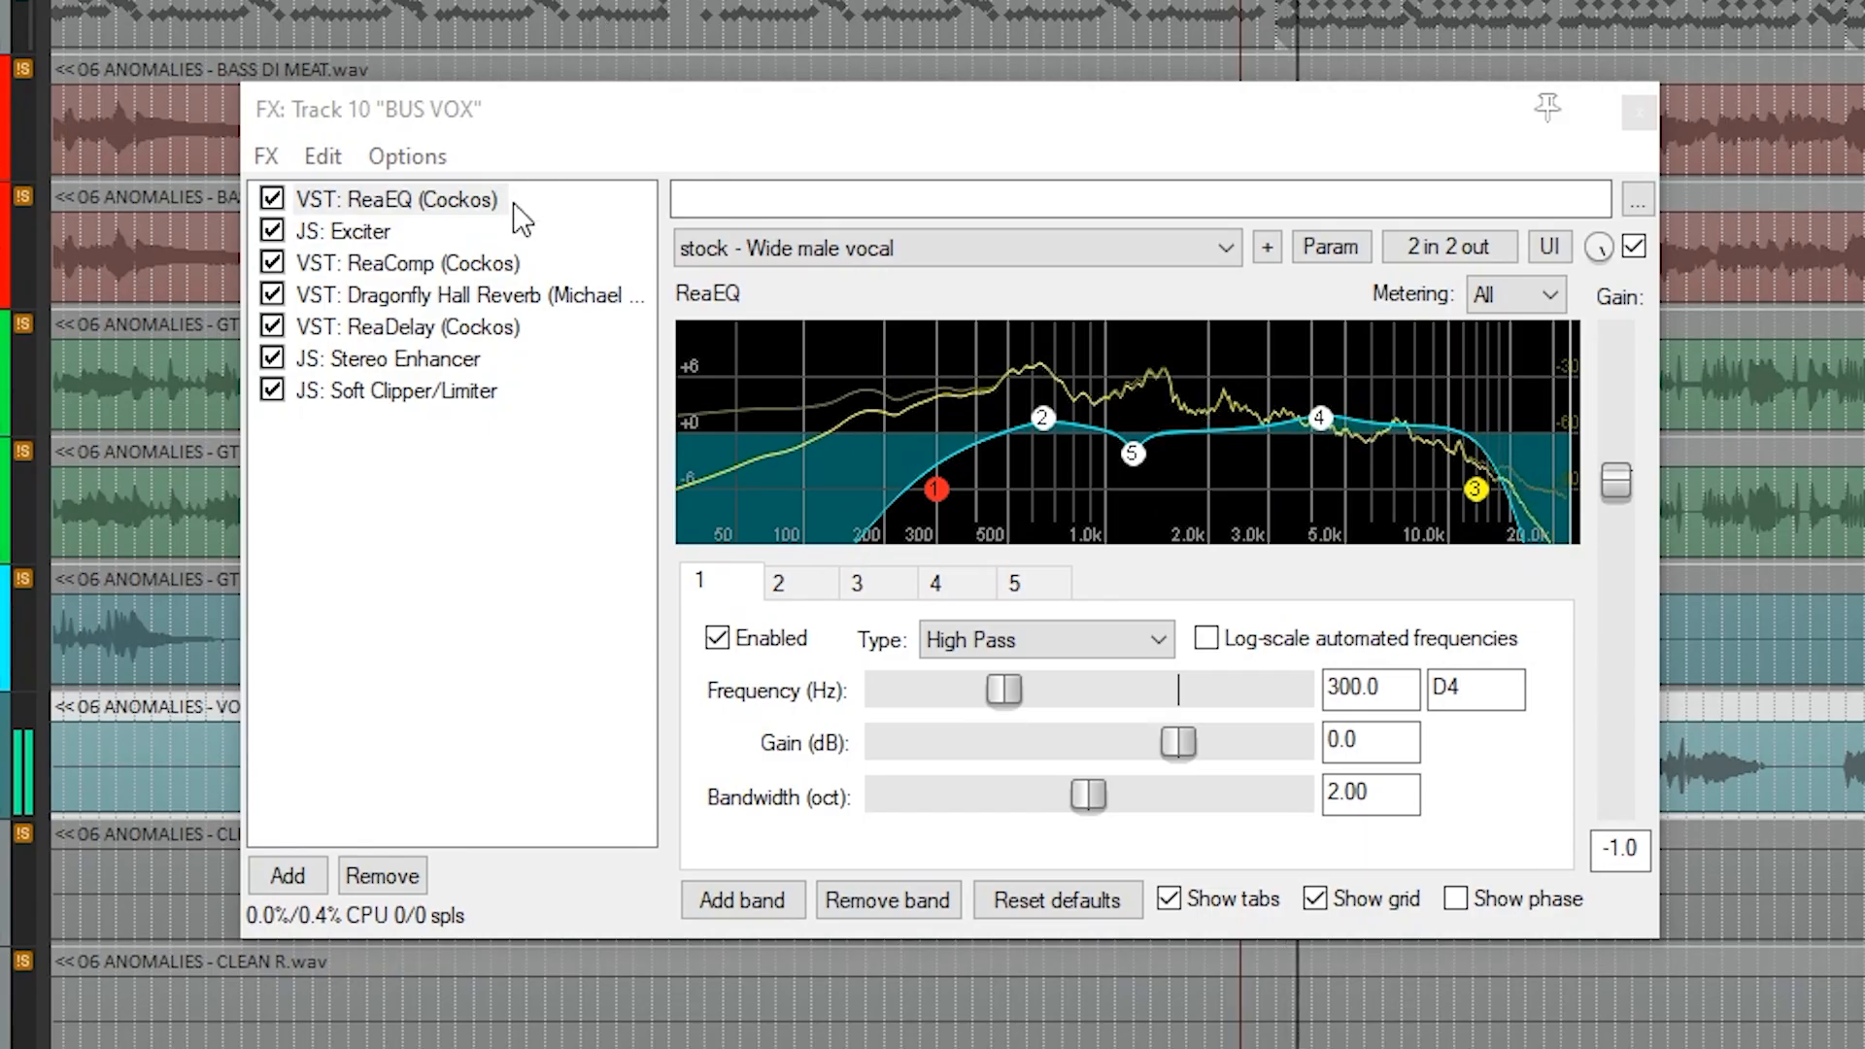
Individually bypass all BUS VOX plugins from Soft Clipper/Limiter back to Exciter, and compare the vocal with ReaEQ bypassed and active.
{"action": "left_click", "coordinate": [272, 389]}
{"action": "left_click", "coordinate": [272, 358]}
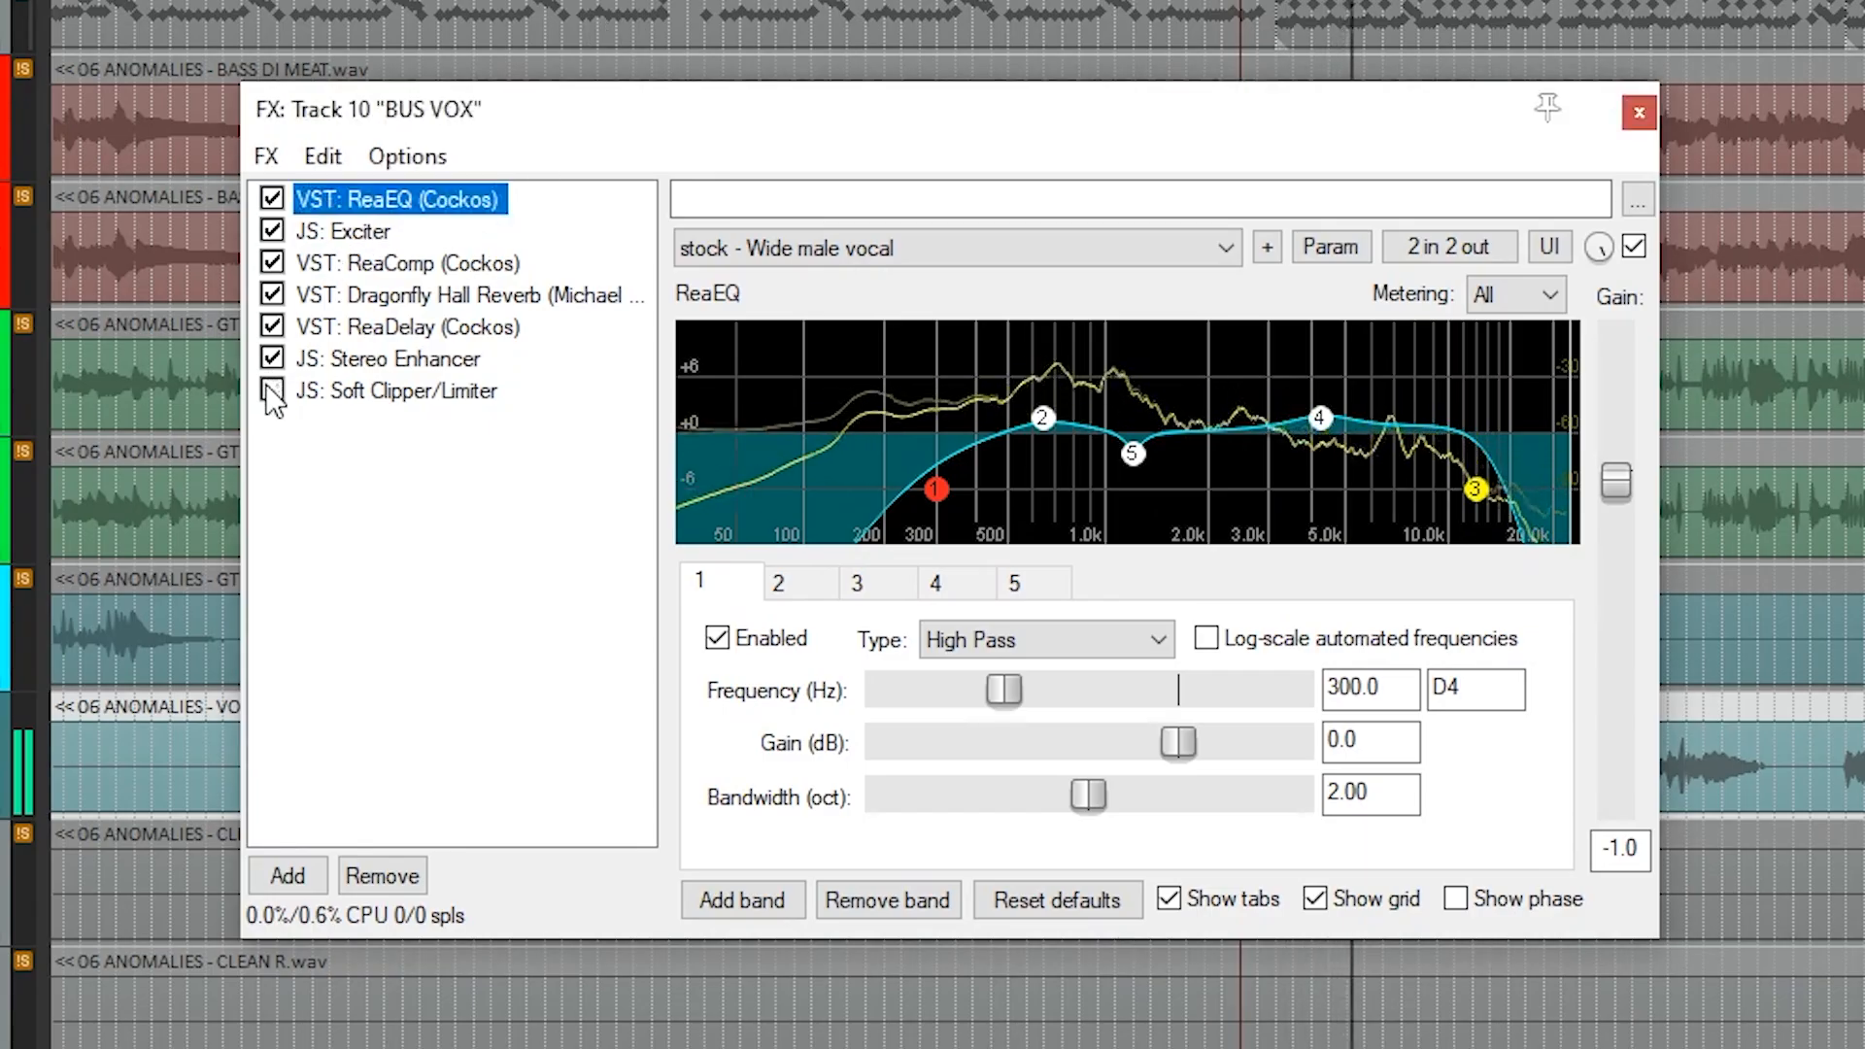
{"action": "left_click", "coordinate": [272, 326]}
{"action": "left_click", "coordinate": [272, 294]}
{"action": "left_click", "coordinate": [272, 262]}
{"action": "left_click", "coordinate": [272, 231]}
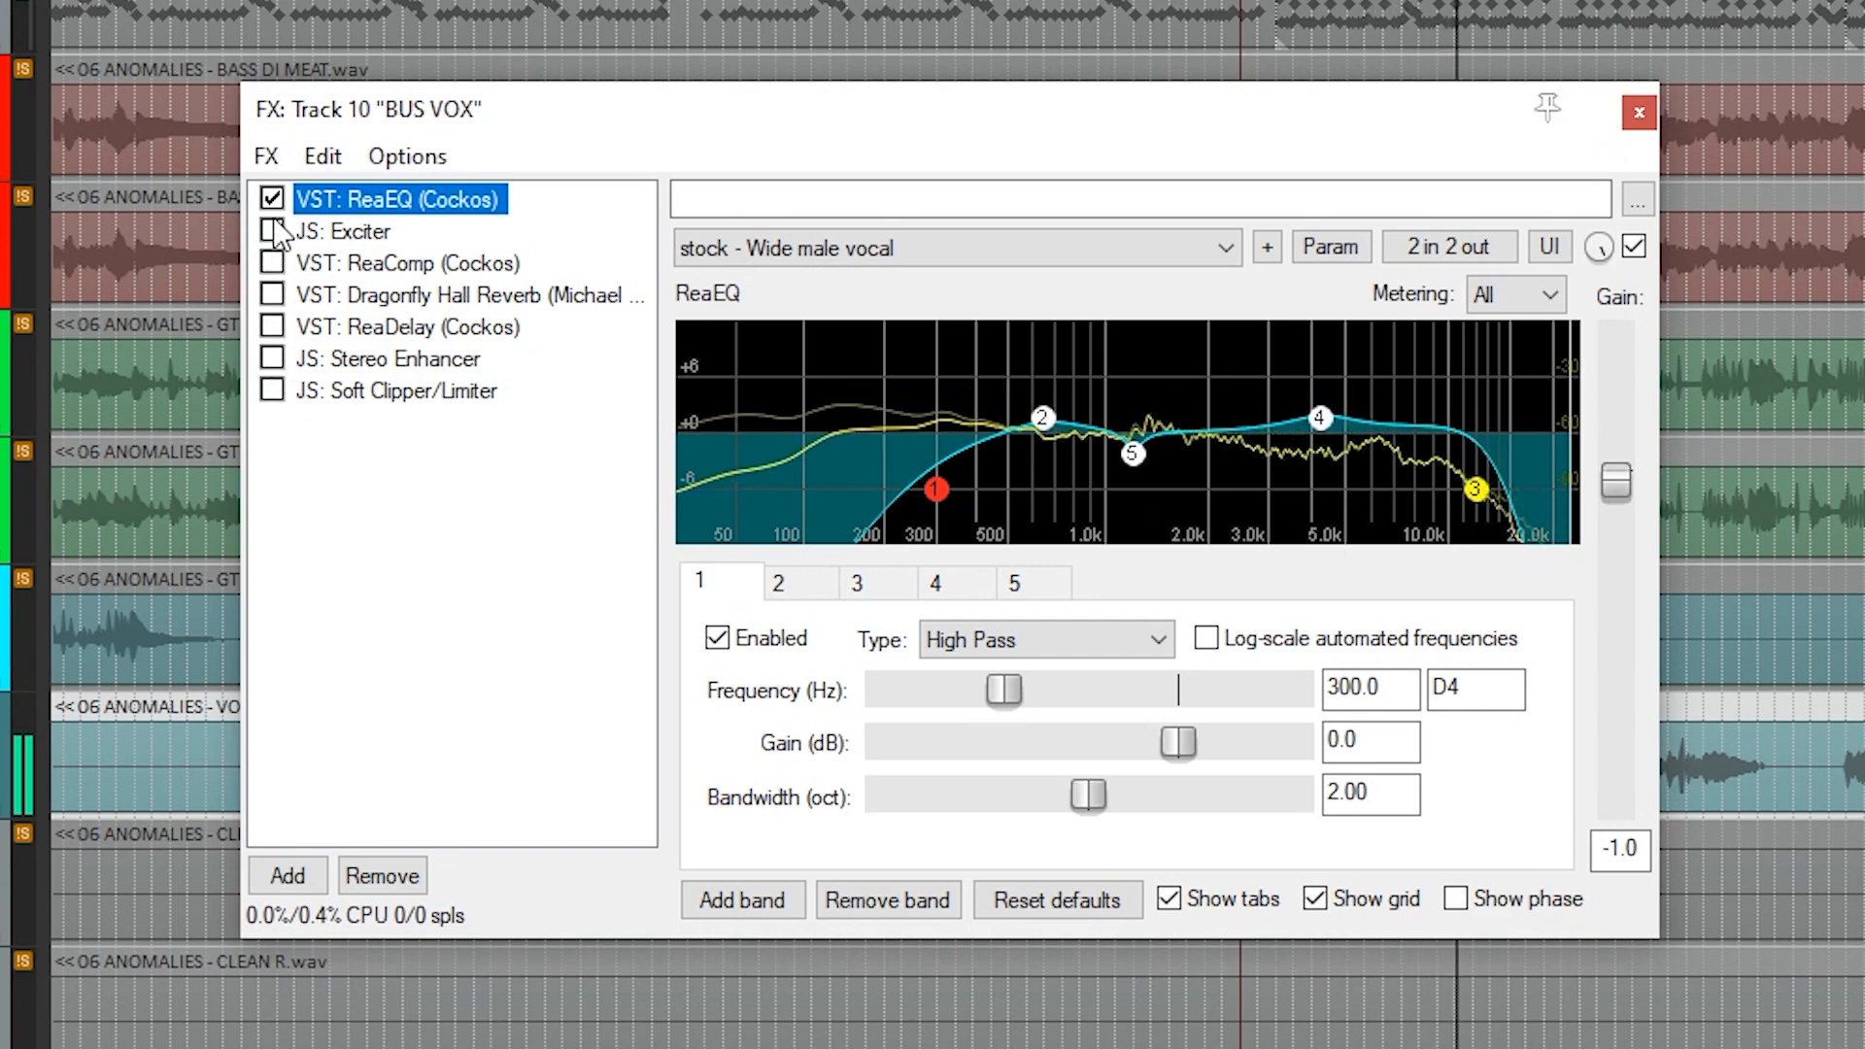
{"action": "left_click", "coordinate": [272, 198]}
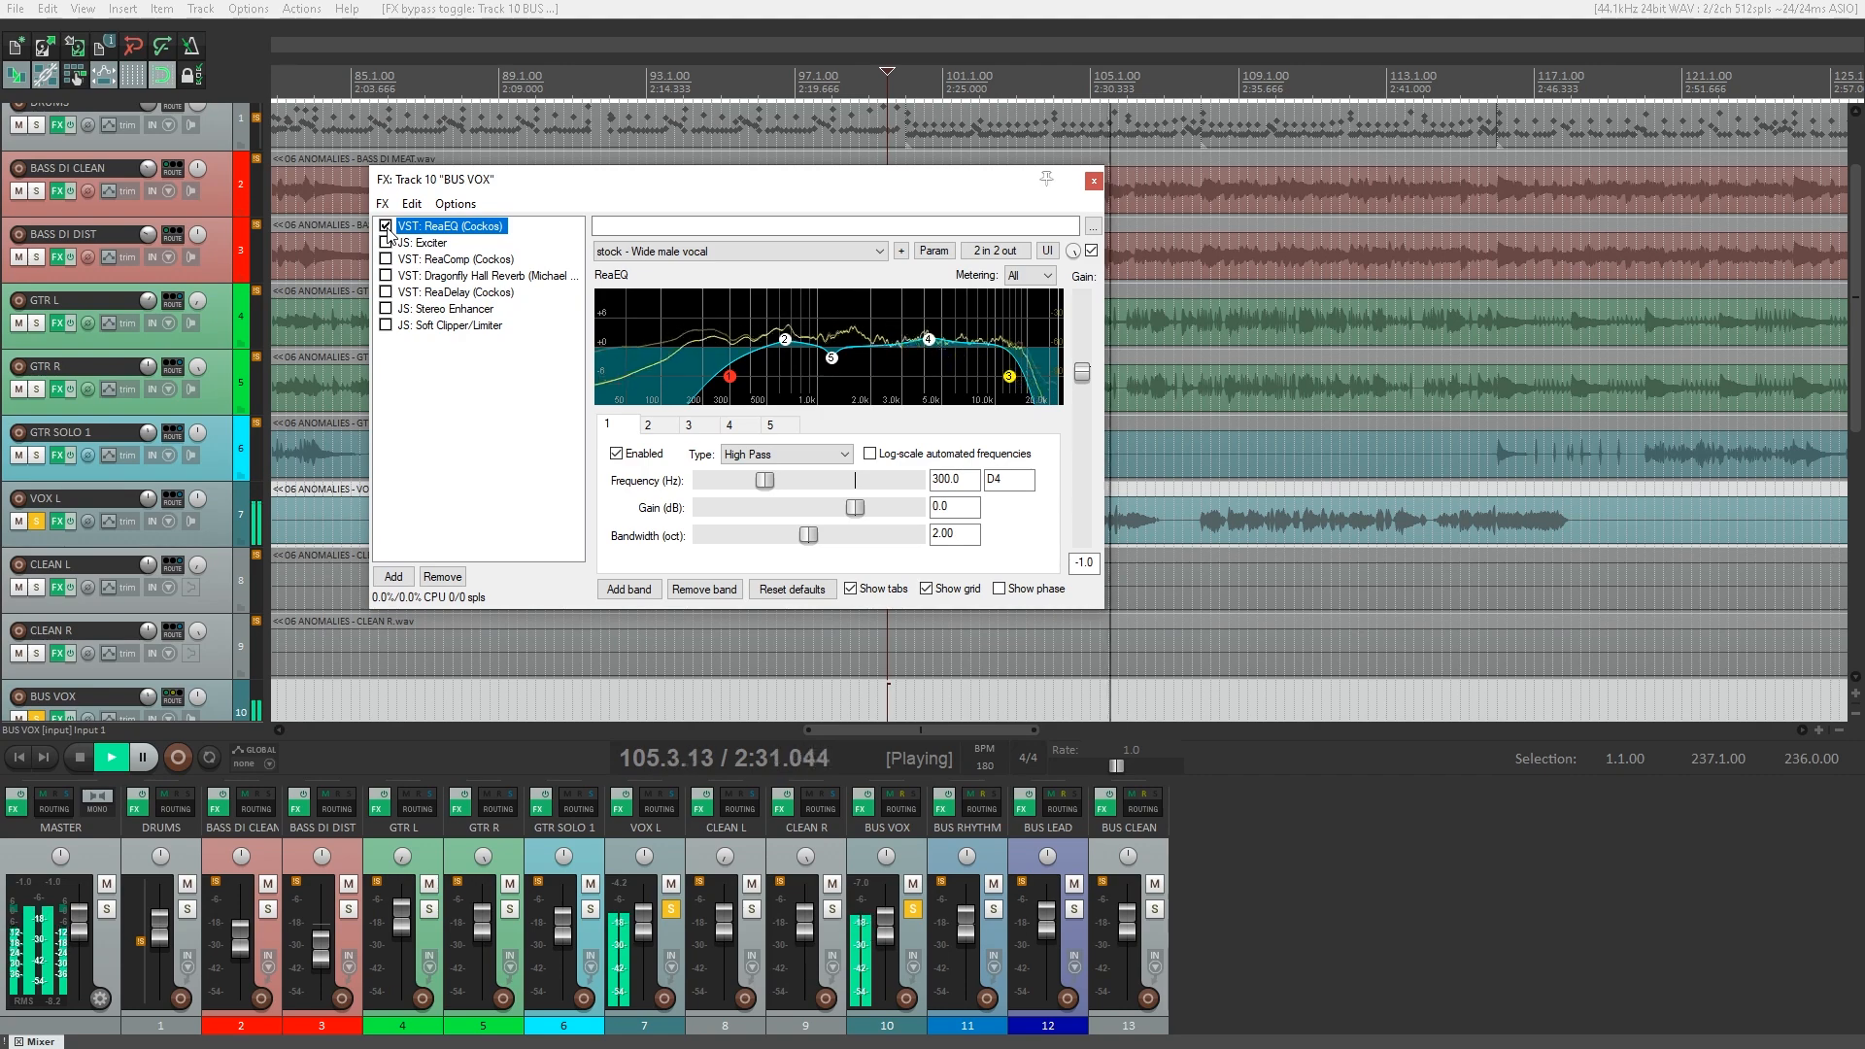
Enable Exciter and ReaComp on BUS VOX, reviewing each plugin's settings while the vocal plays.
{"action": "left_click", "coordinate": [433, 242]}
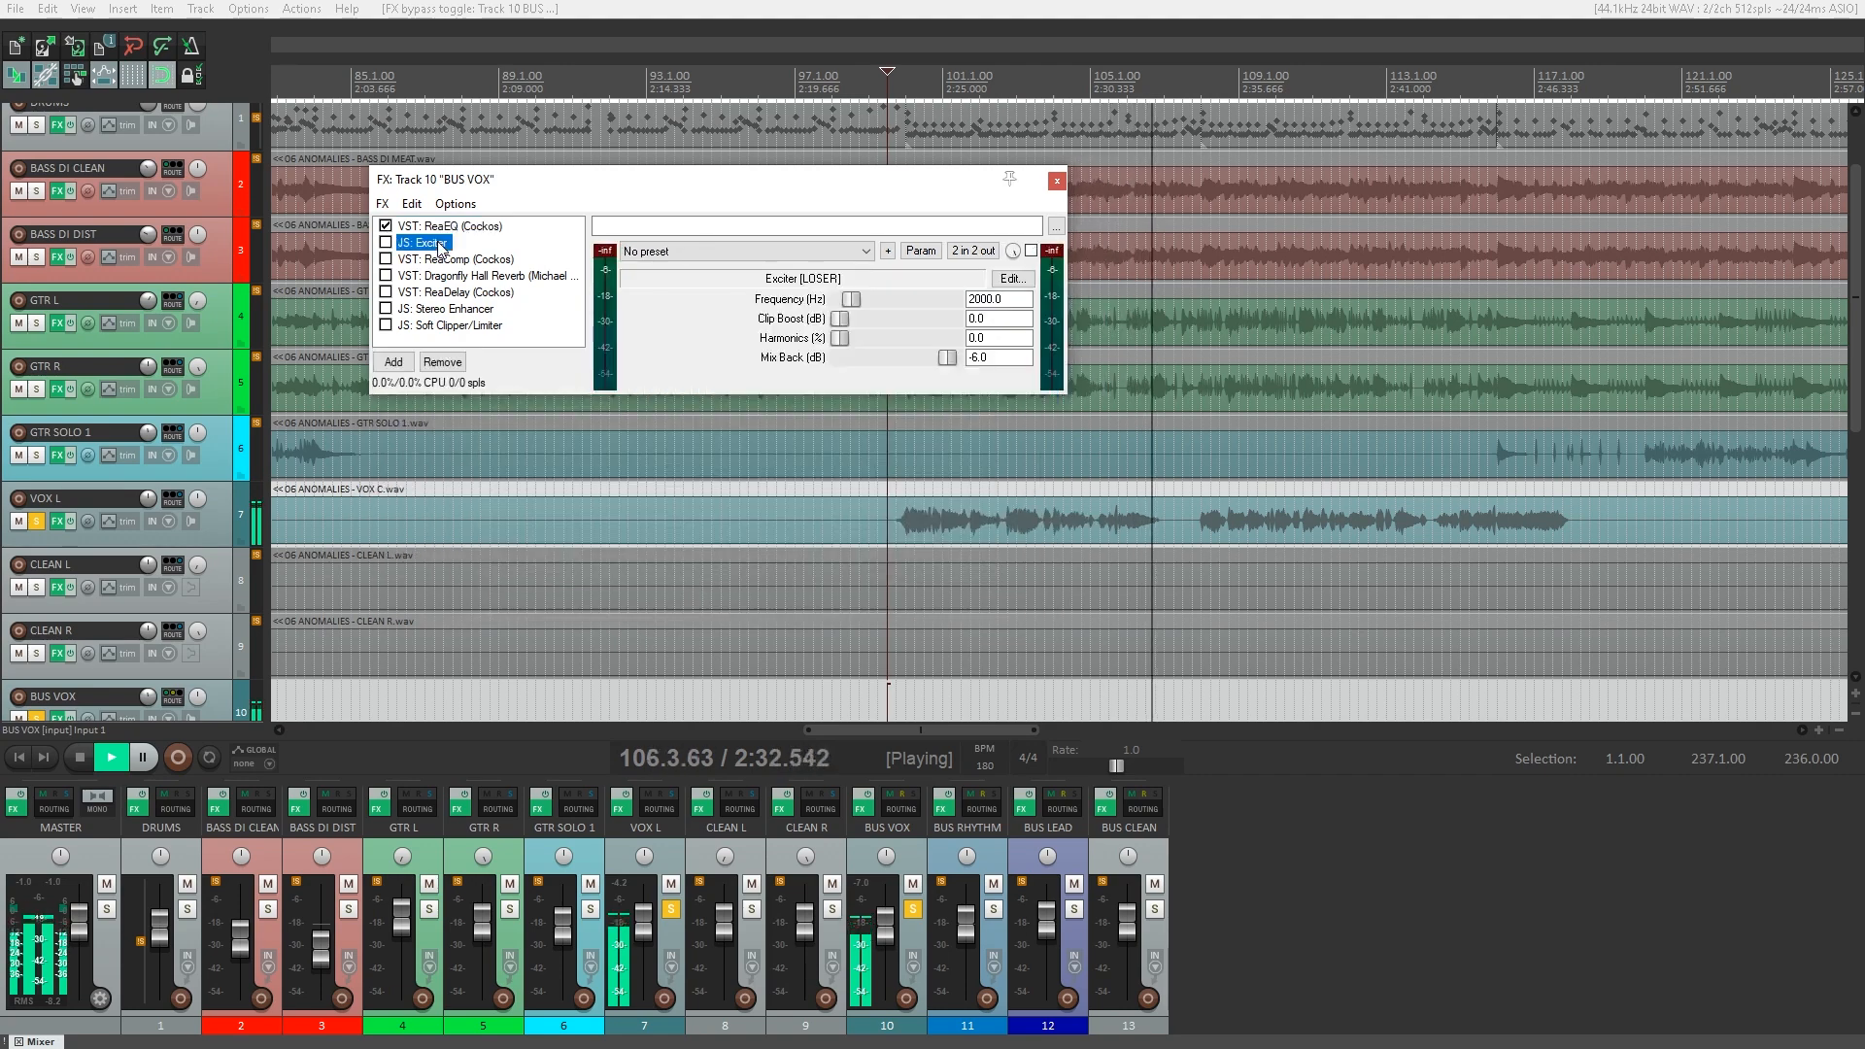
{"action": "left_click", "coordinate": [386, 242]}
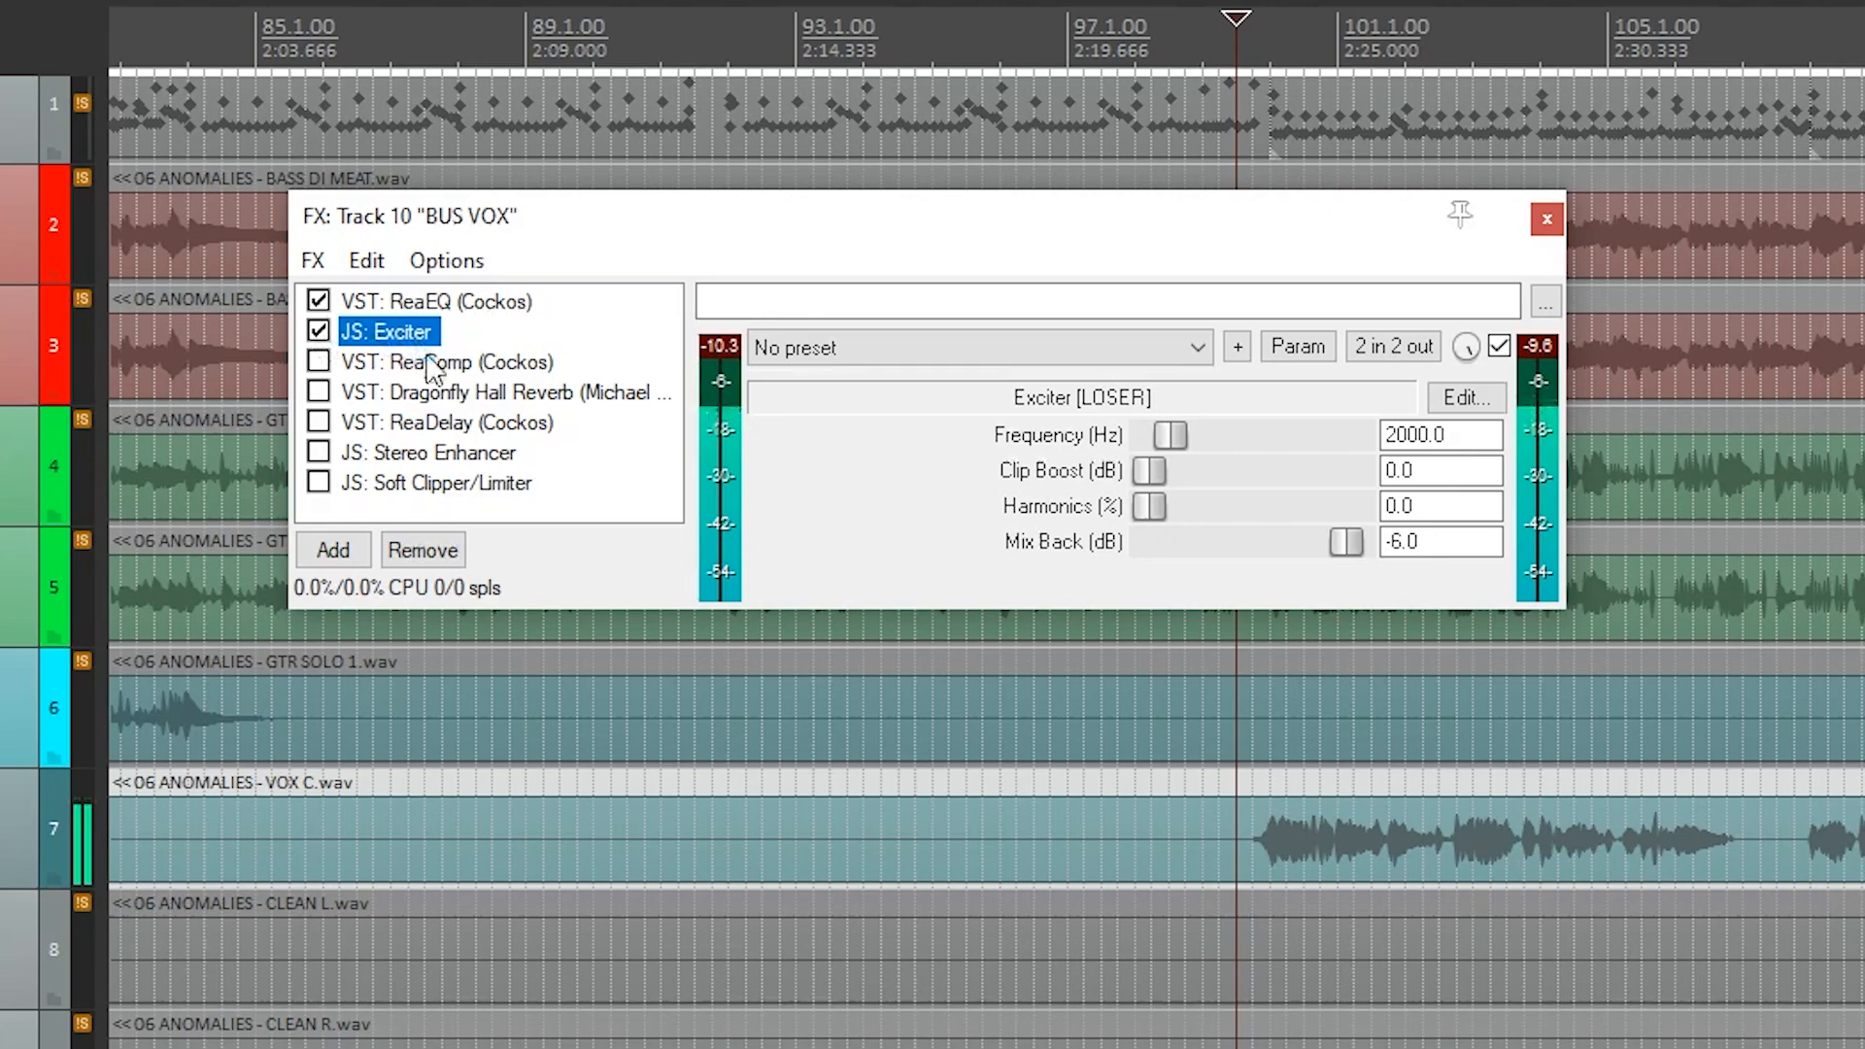
{"action": "left_click", "coordinate": [433, 365]}
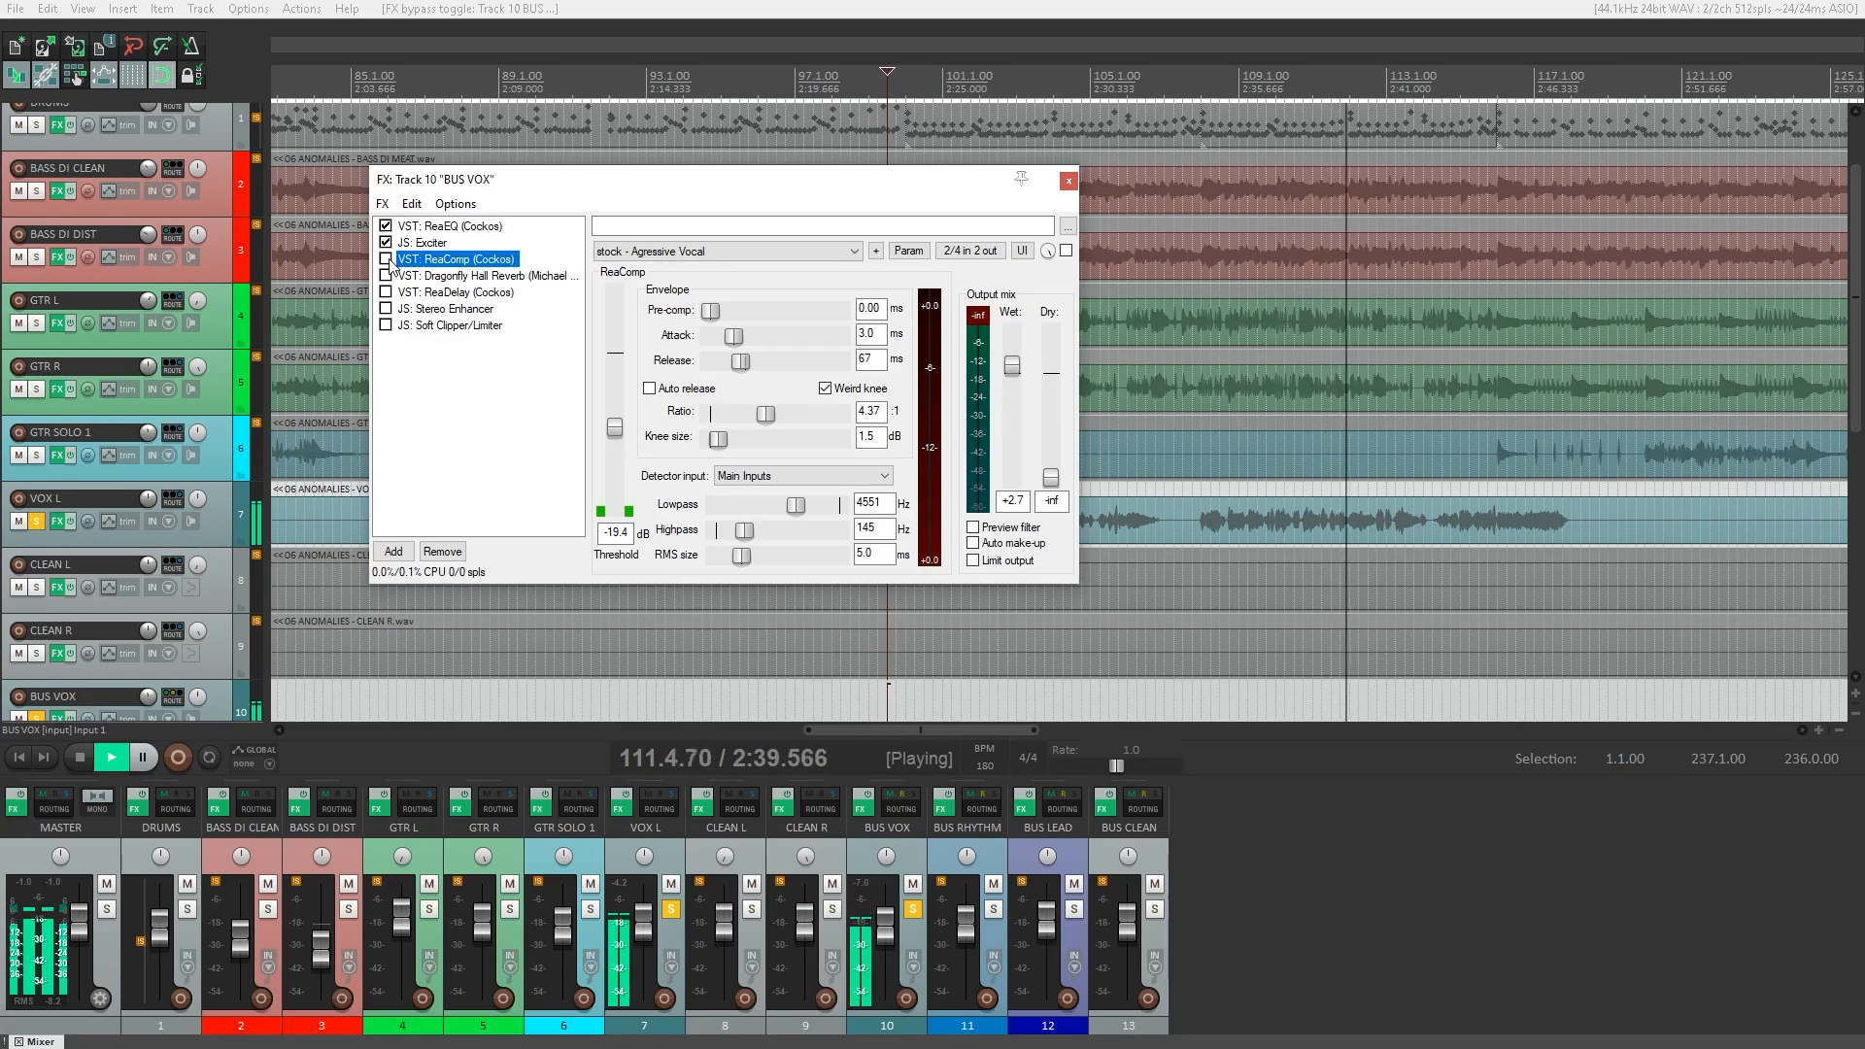
{"action": "left_click", "coordinate": [320, 361]}
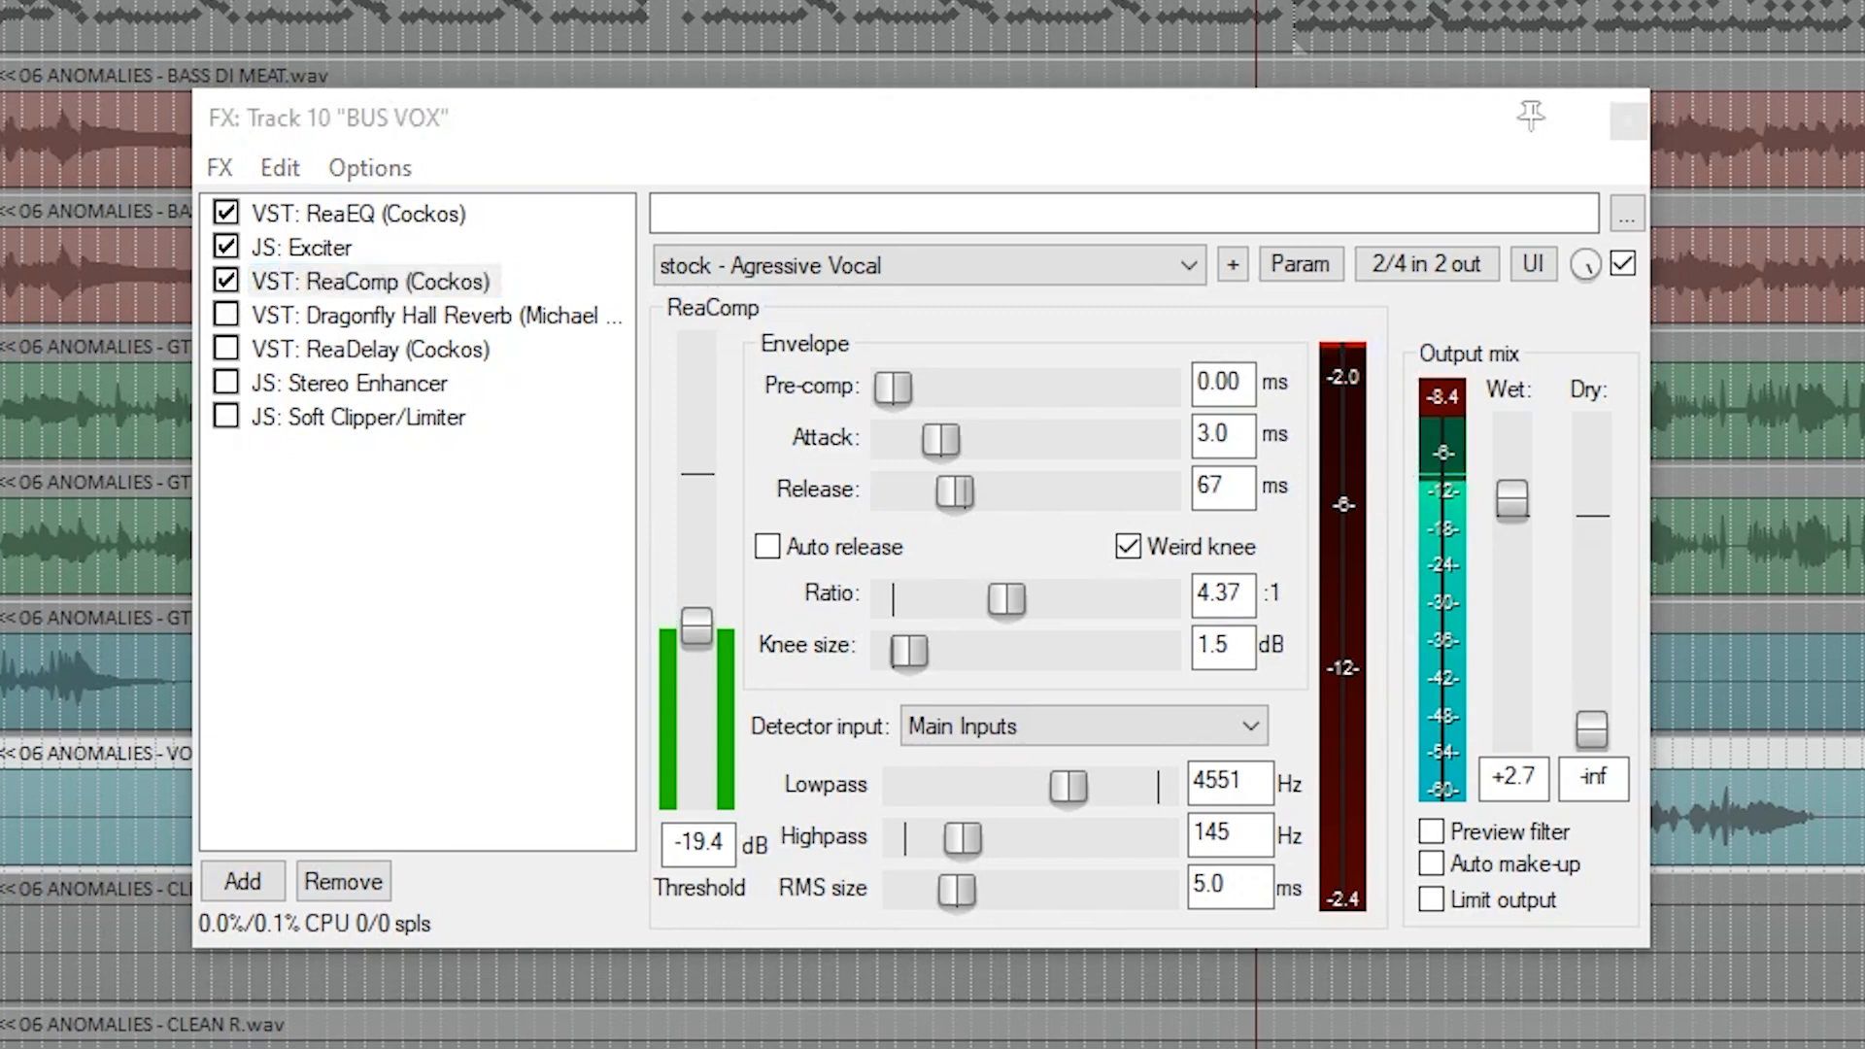
Enable Dragonfly Hall Reverb and ReaDelay on BUS VOX, reviewing the Small Vocal Hall and vocal fattener settings.
{"action": "left_click", "coordinate": [330, 320]}
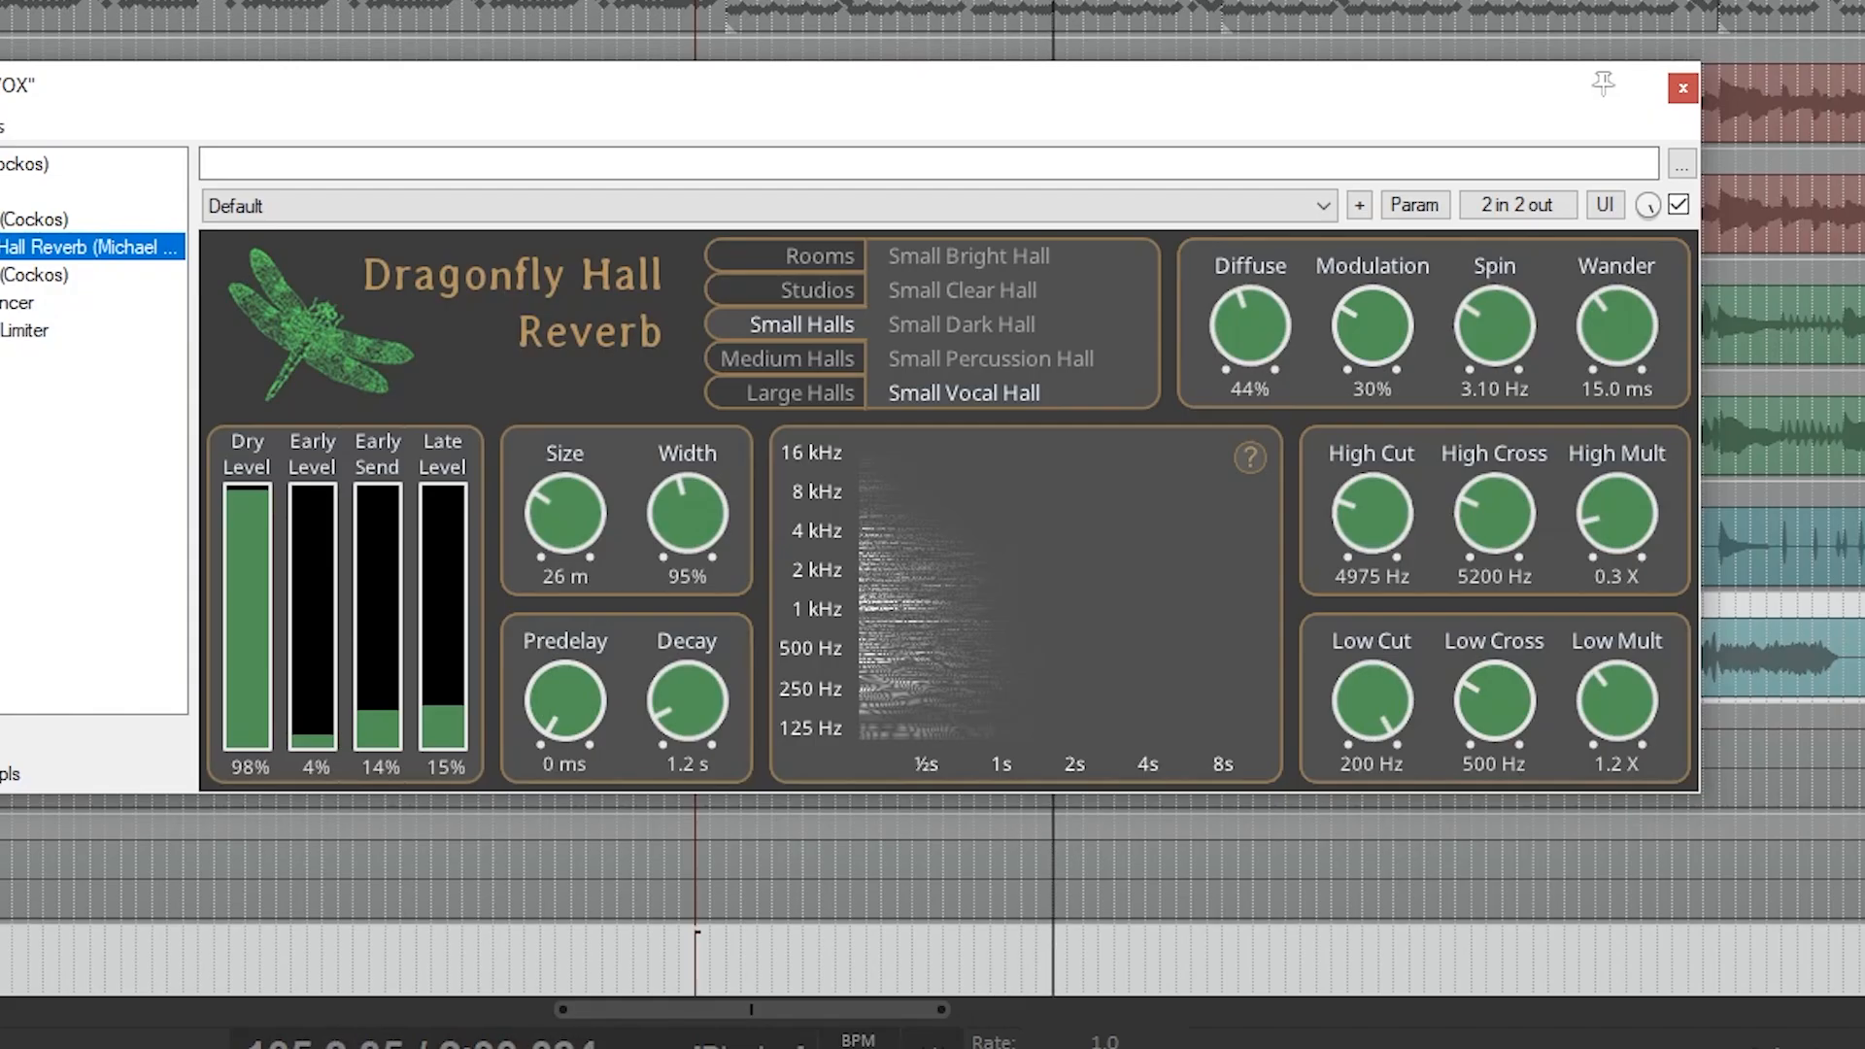
{"action": "left_click", "coordinate": [34, 275]}
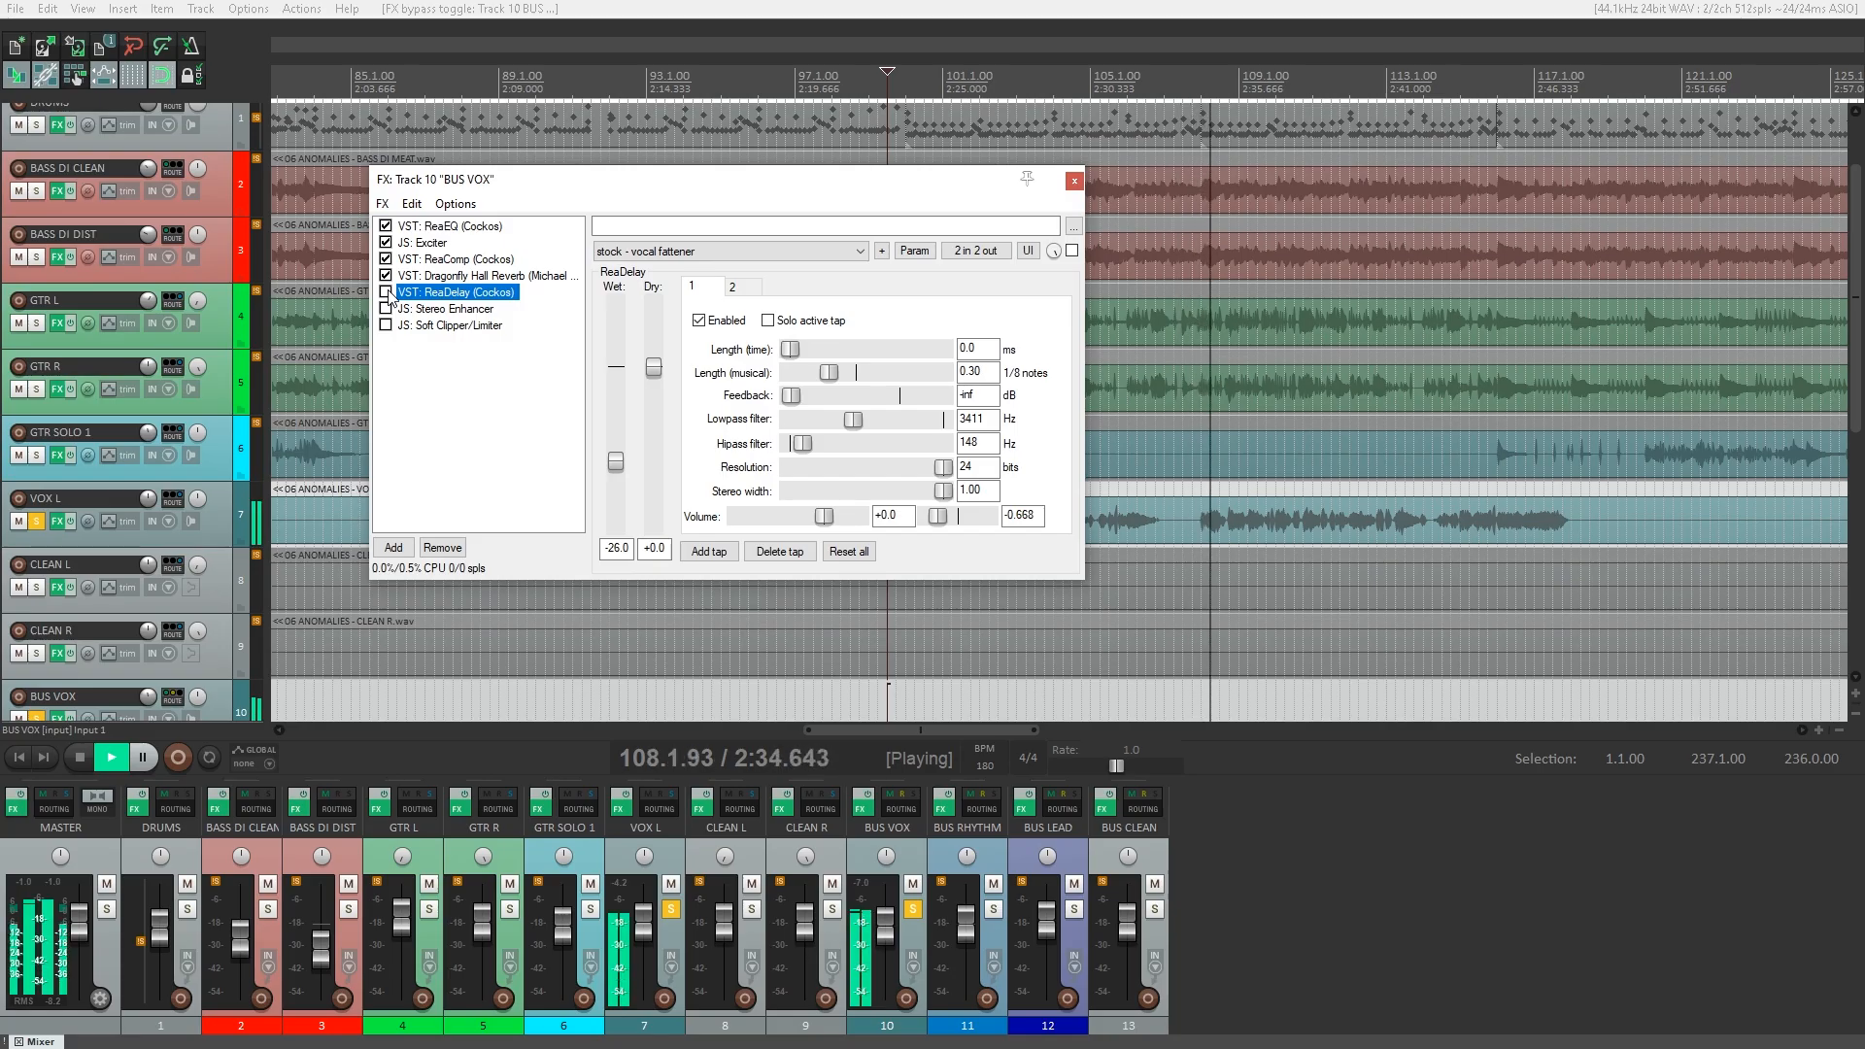
{"action": "left_click", "coordinate": [388, 293]}
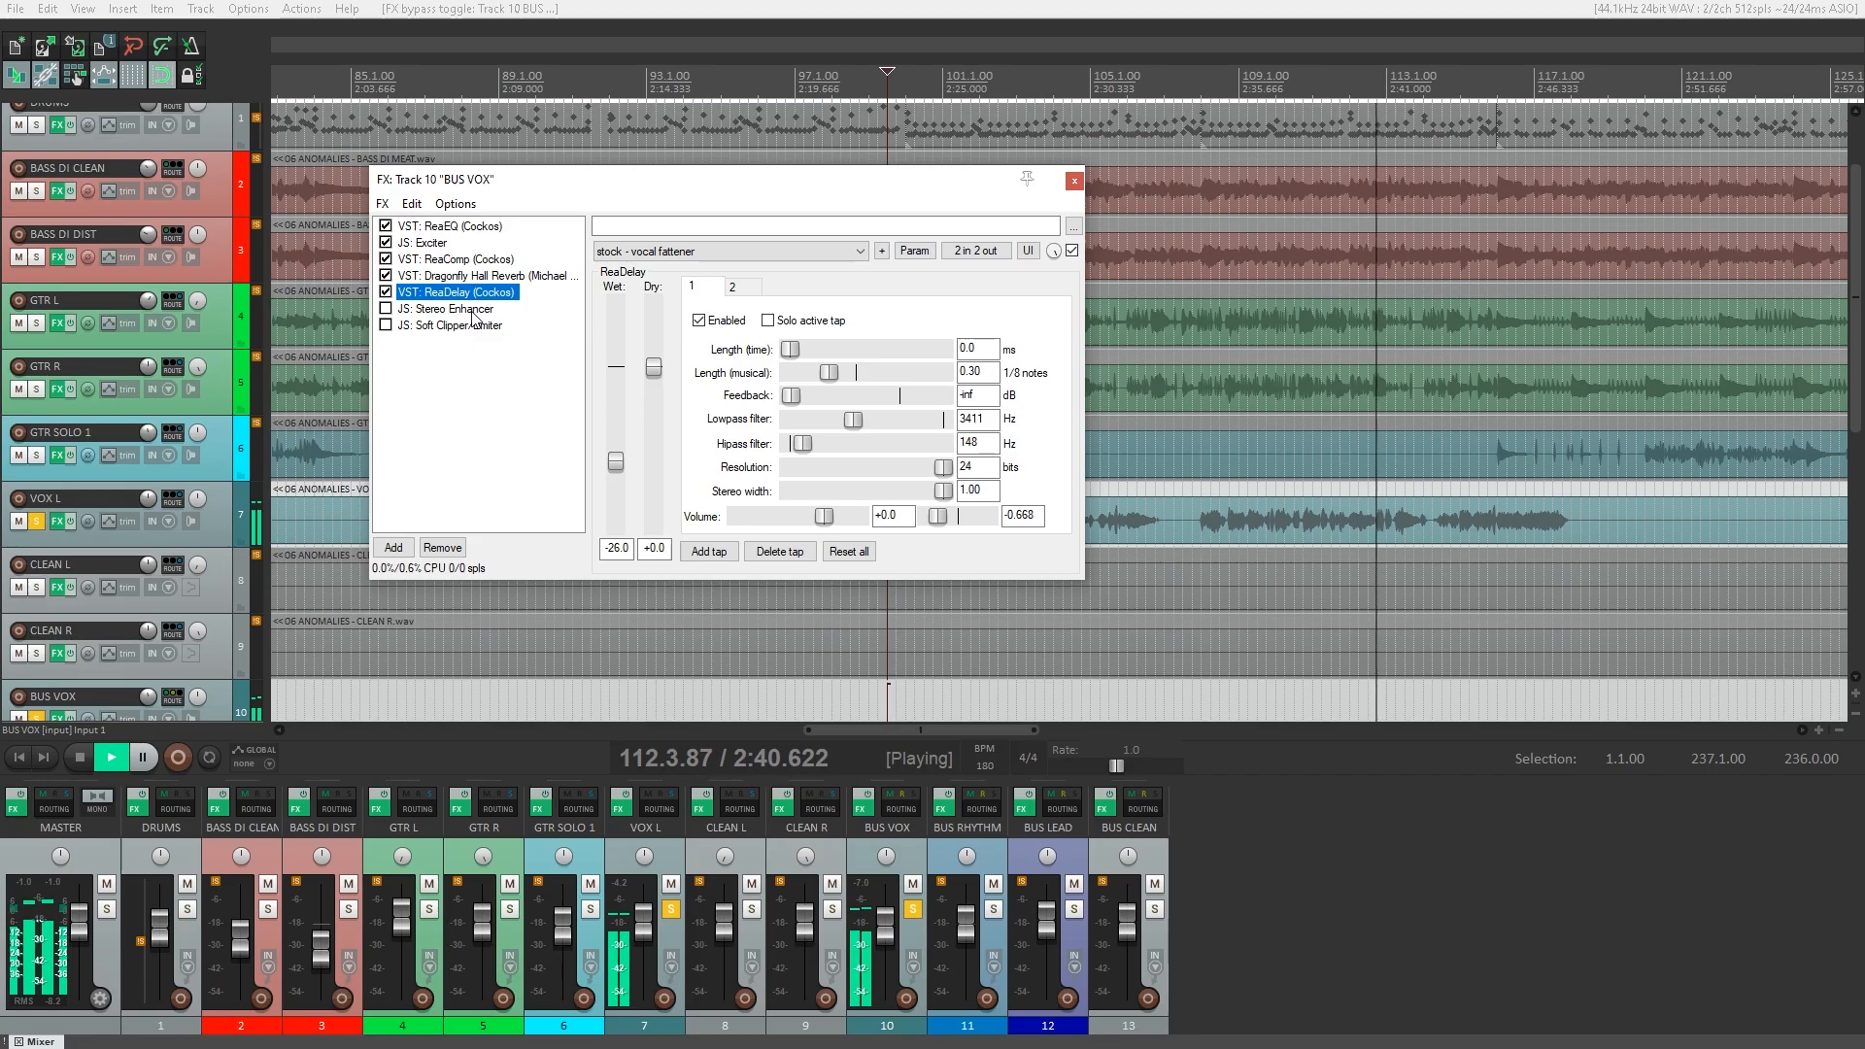
Enable Stereo Enhancer and Soft Clipper/Limiter on BUS VOX, reviewing each plugin's settings during vocal playback.
{"action": "left_click", "coordinate": [233, 398]}
{"action": "left_click", "coordinate": [386, 309]}
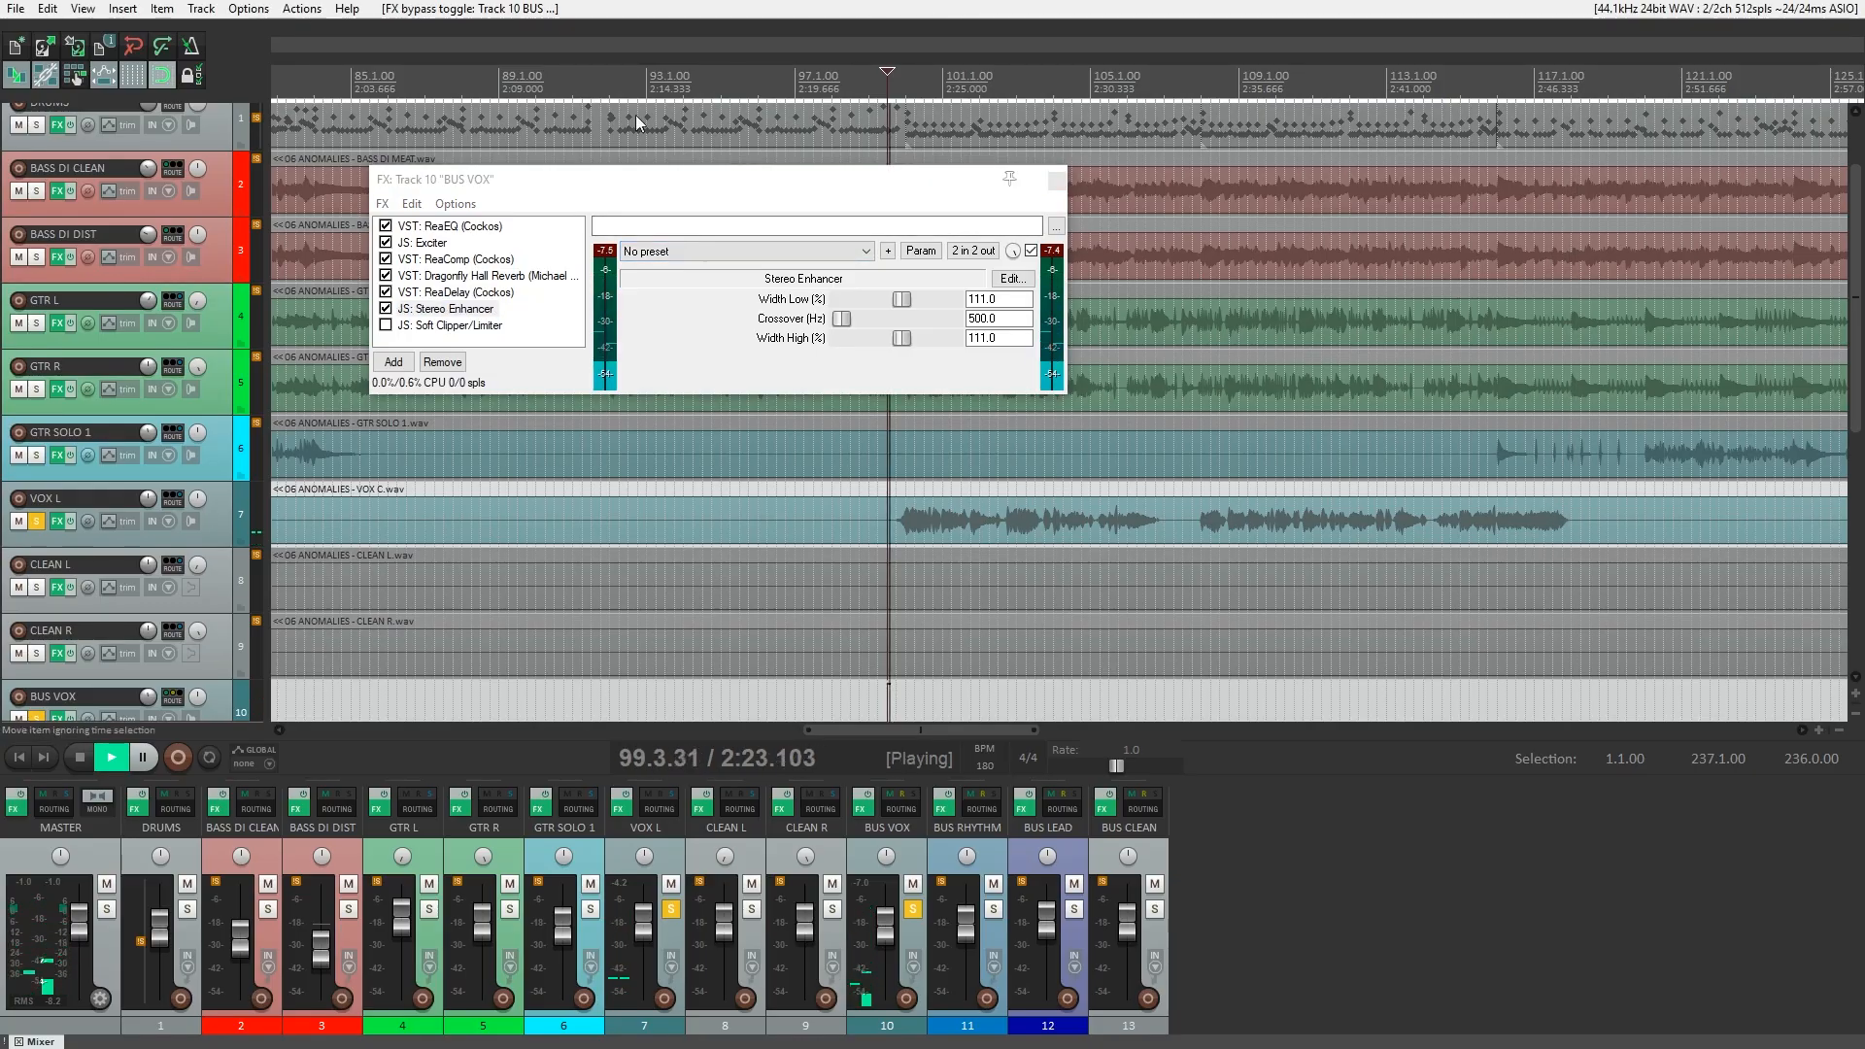
{"action": "left_click", "coordinate": [469, 327]}
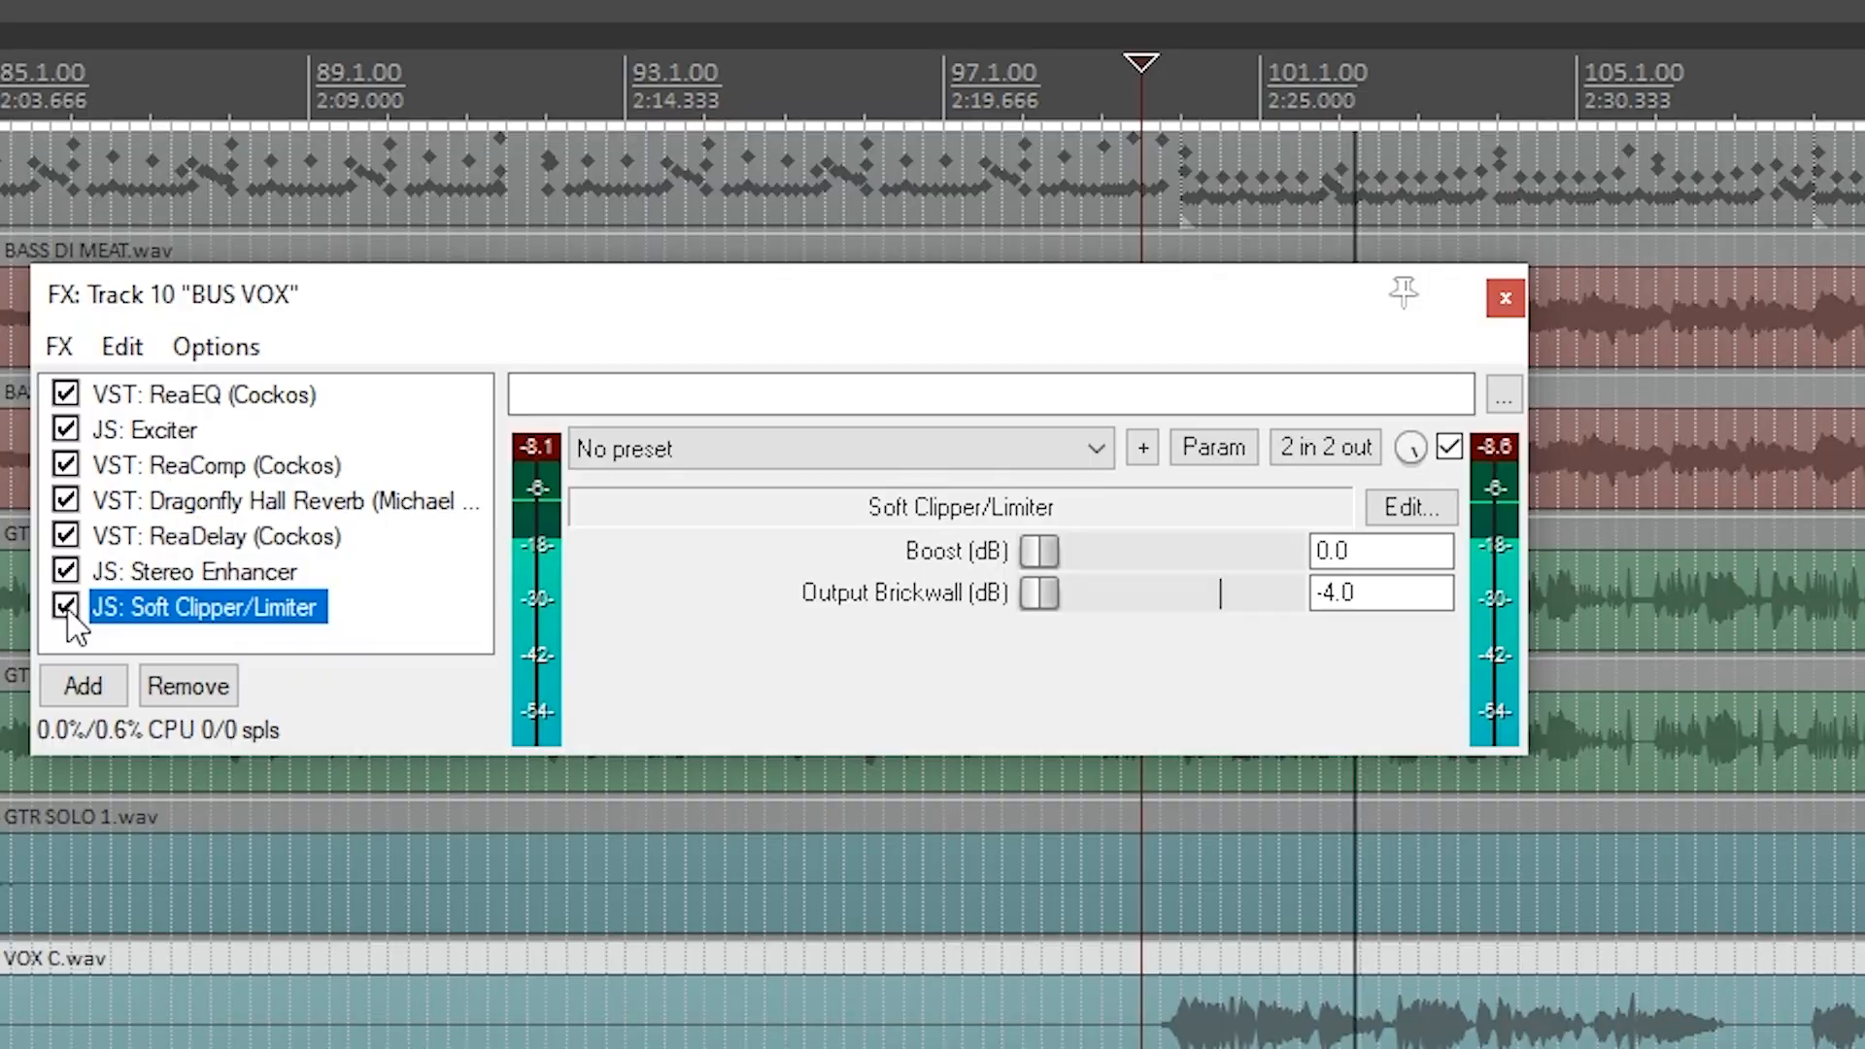
{"action": "left_click", "coordinate": [387, 327]}
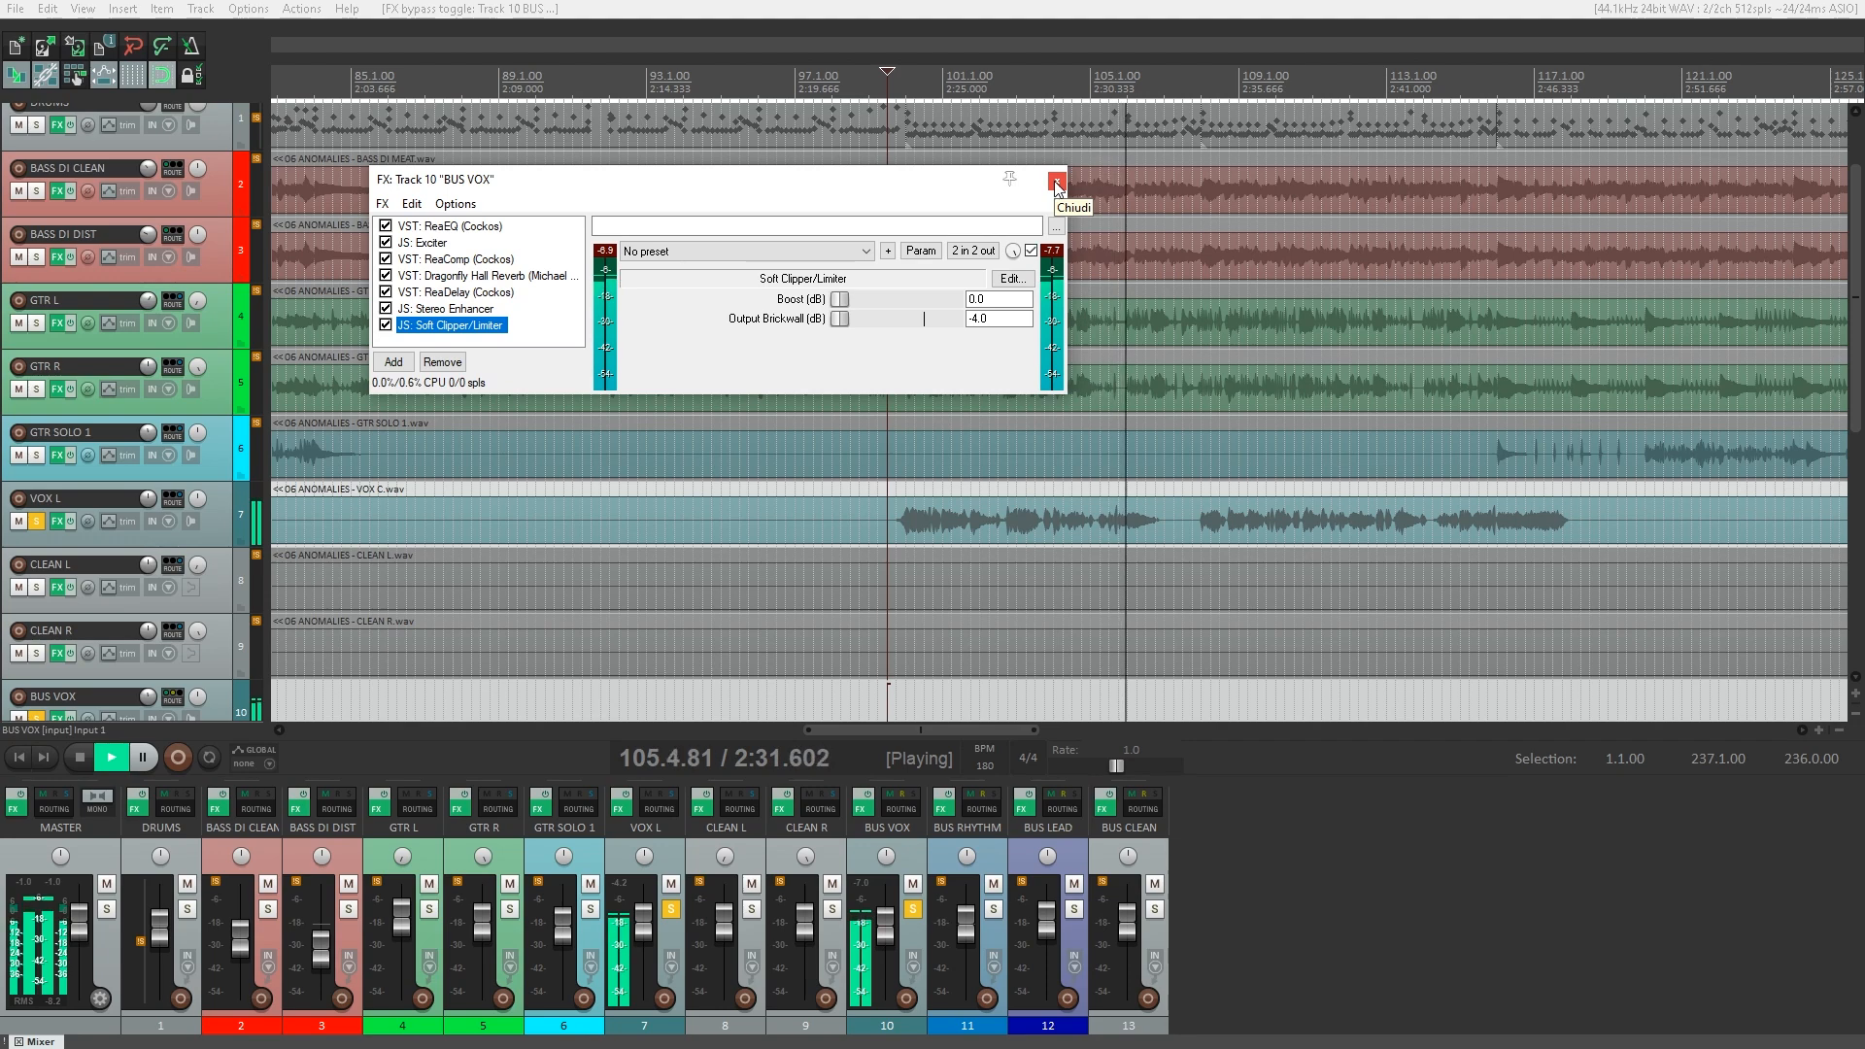
Close the BUS VOX effects, unsolo VOX L, and compare the soloed vocal bus with the full mix, leaving nothing soloed.
{"action": "left_click", "coordinate": [1057, 184]}
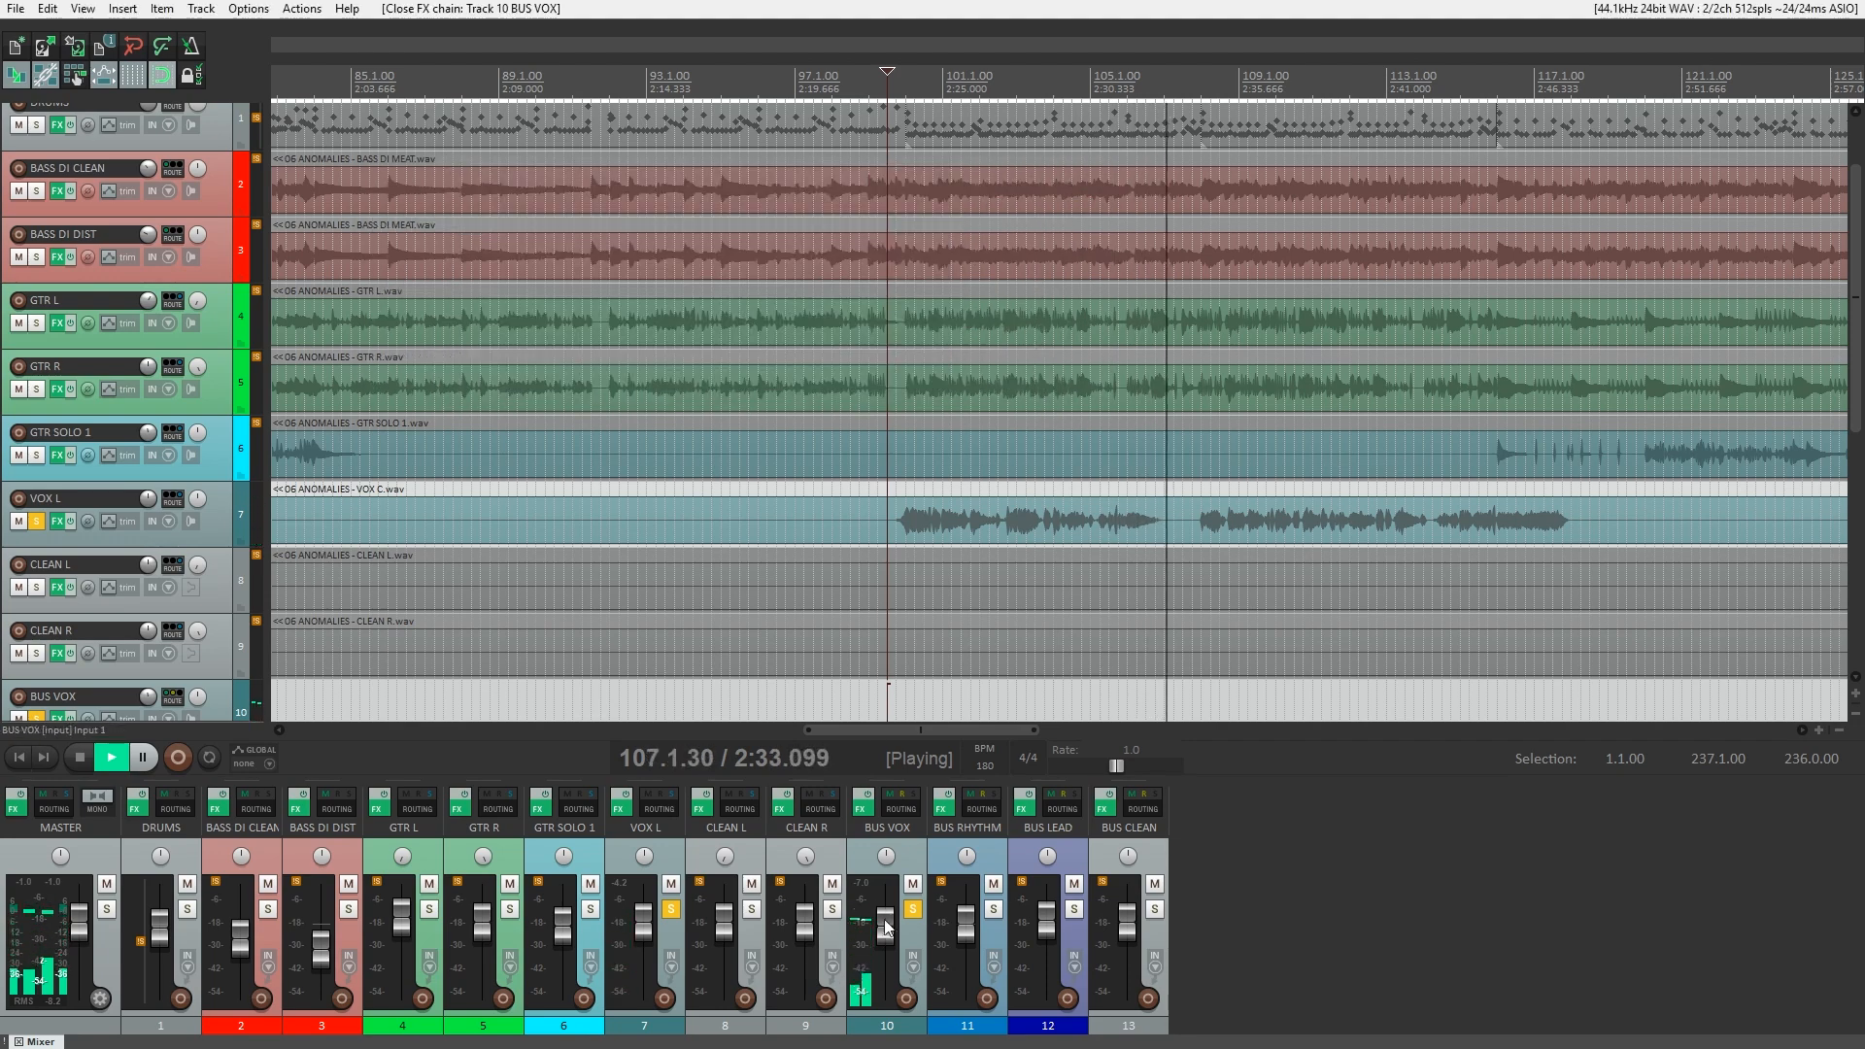
{"action": "left_click", "coordinate": [672, 910]}
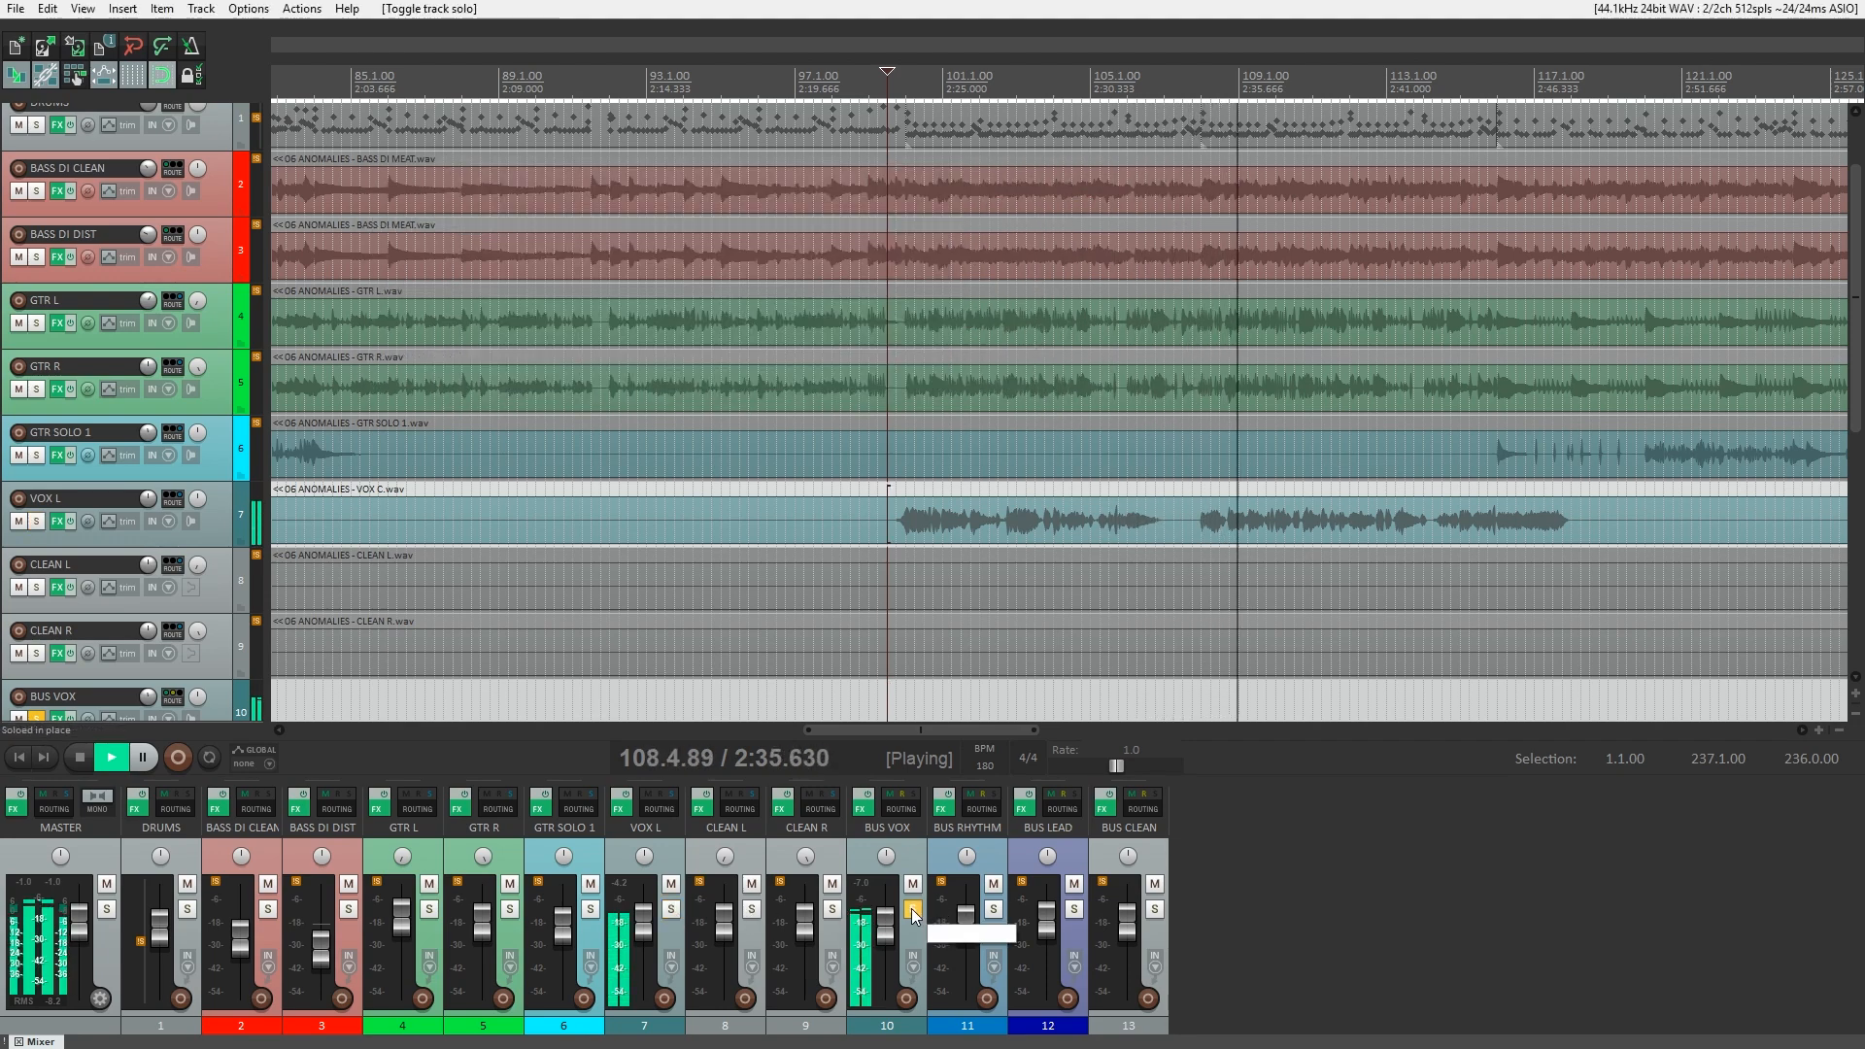
{"action": "left_click", "coordinate": [914, 911]}
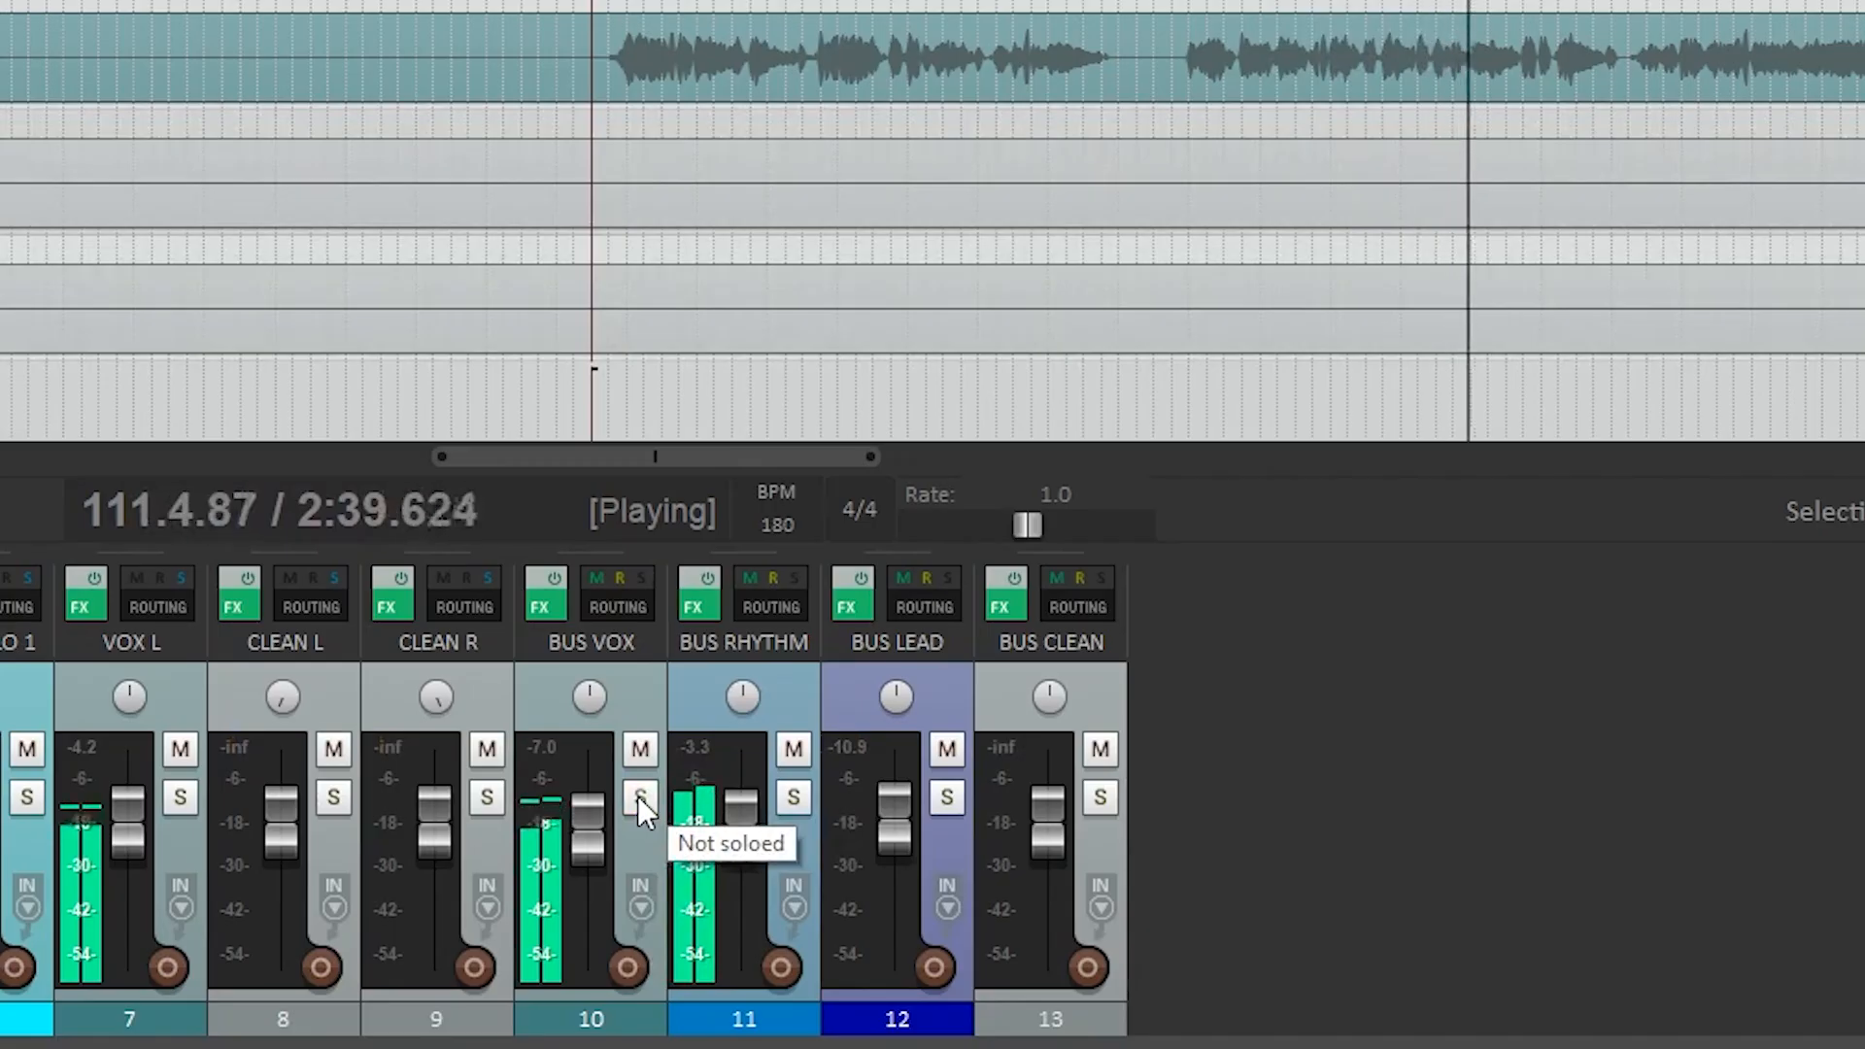
{"action": "left_click", "coordinate": [913, 911]}
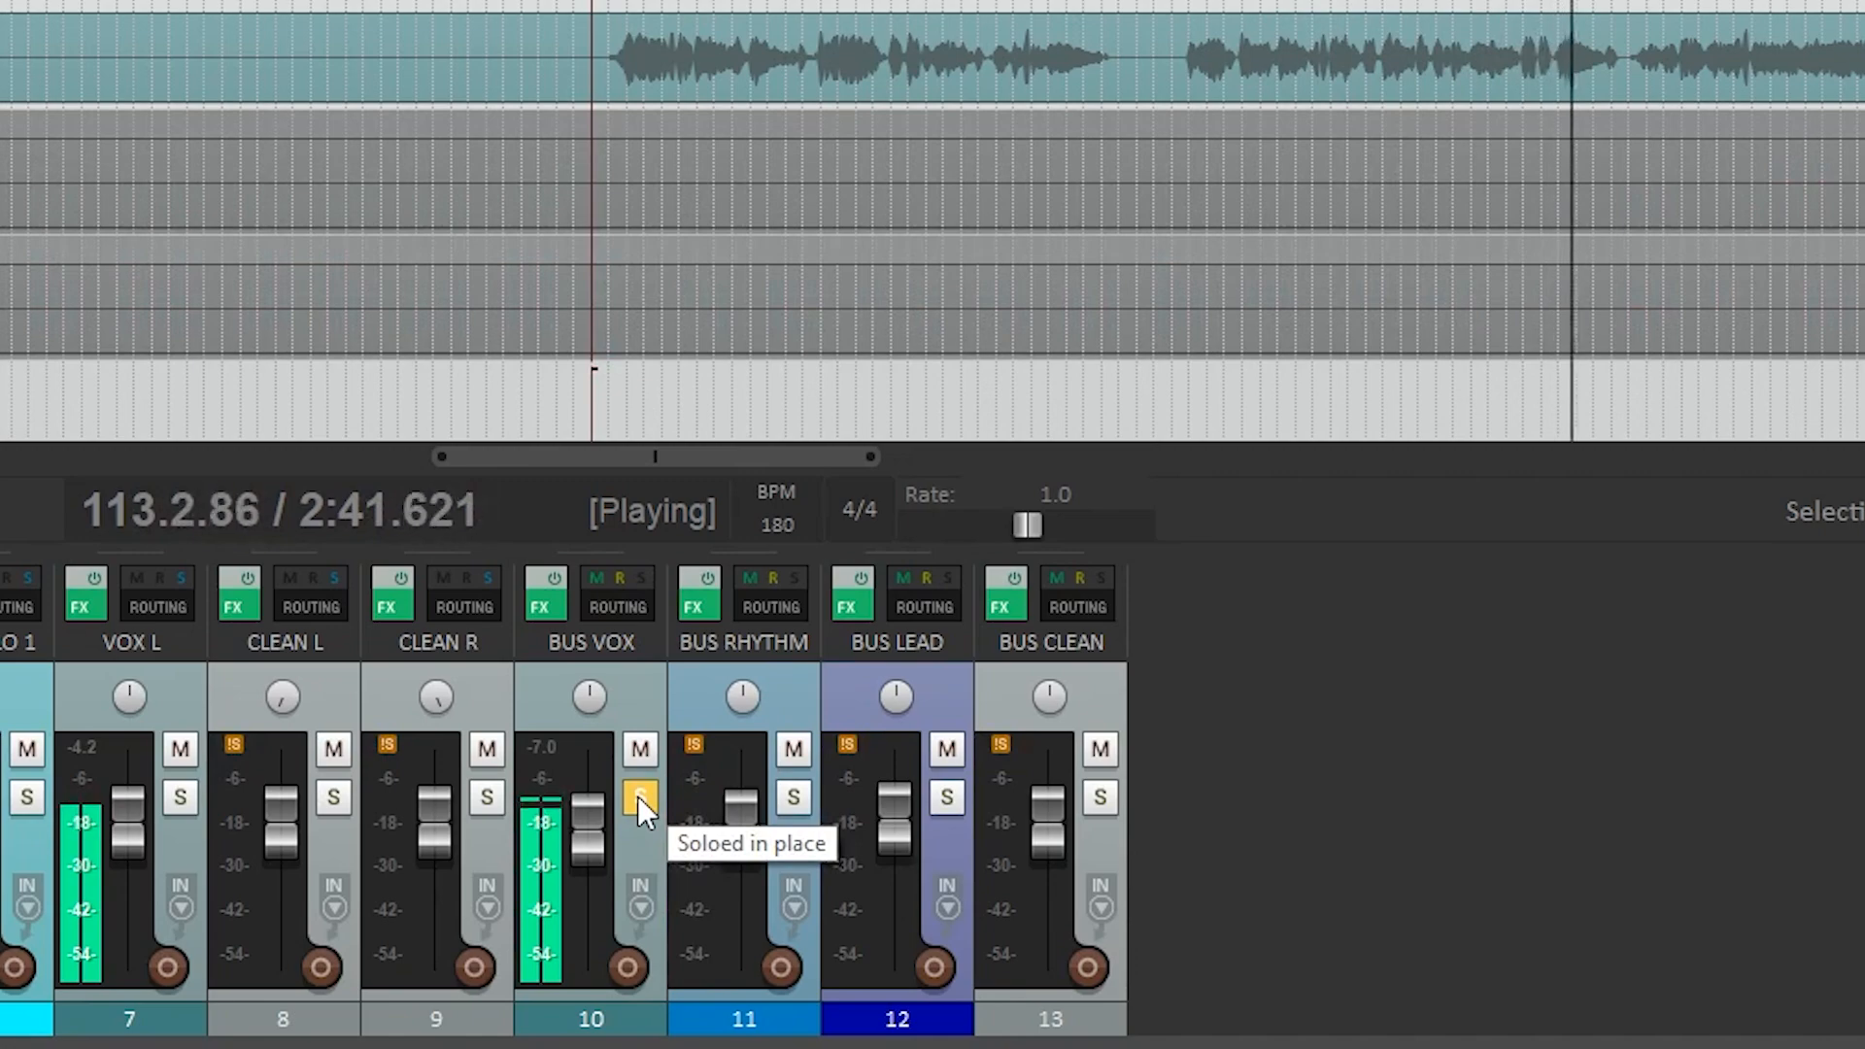
{"action": "left_click", "coordinate": [637, 795]}
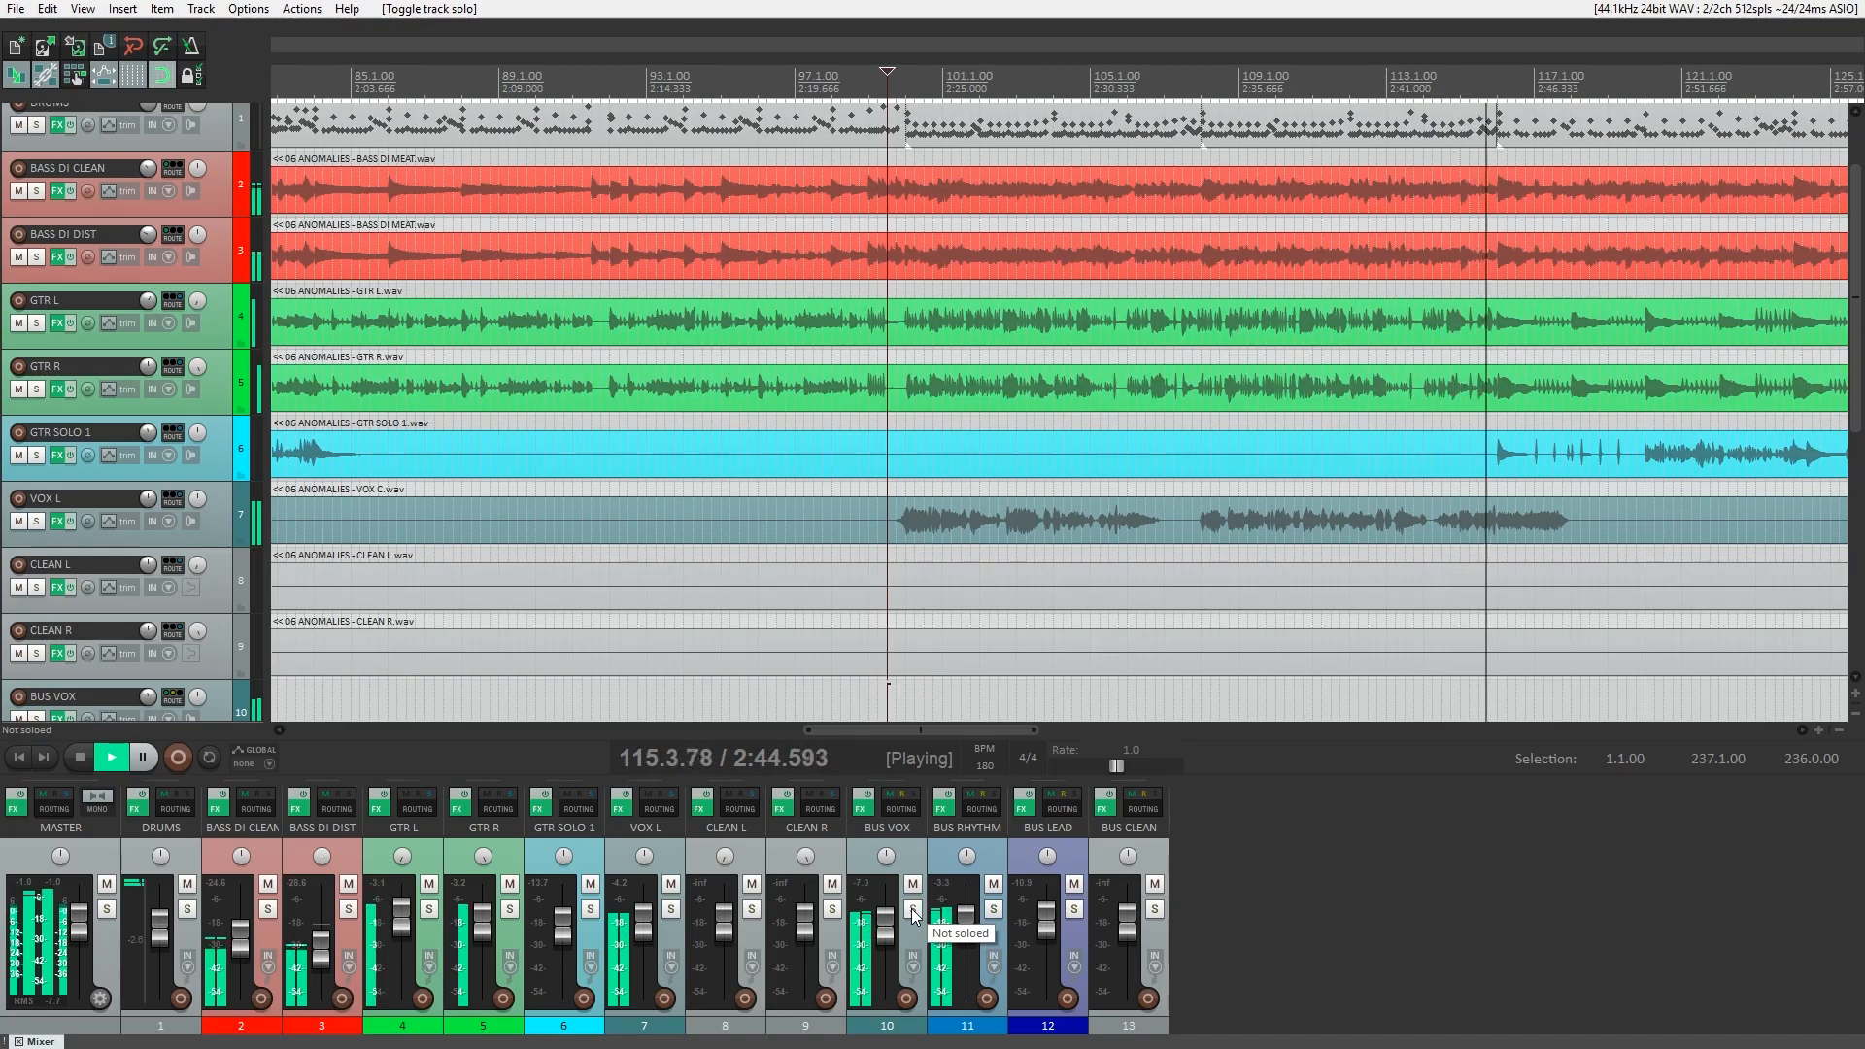
{"action": "left_click", "coordinate": [913, 910]}
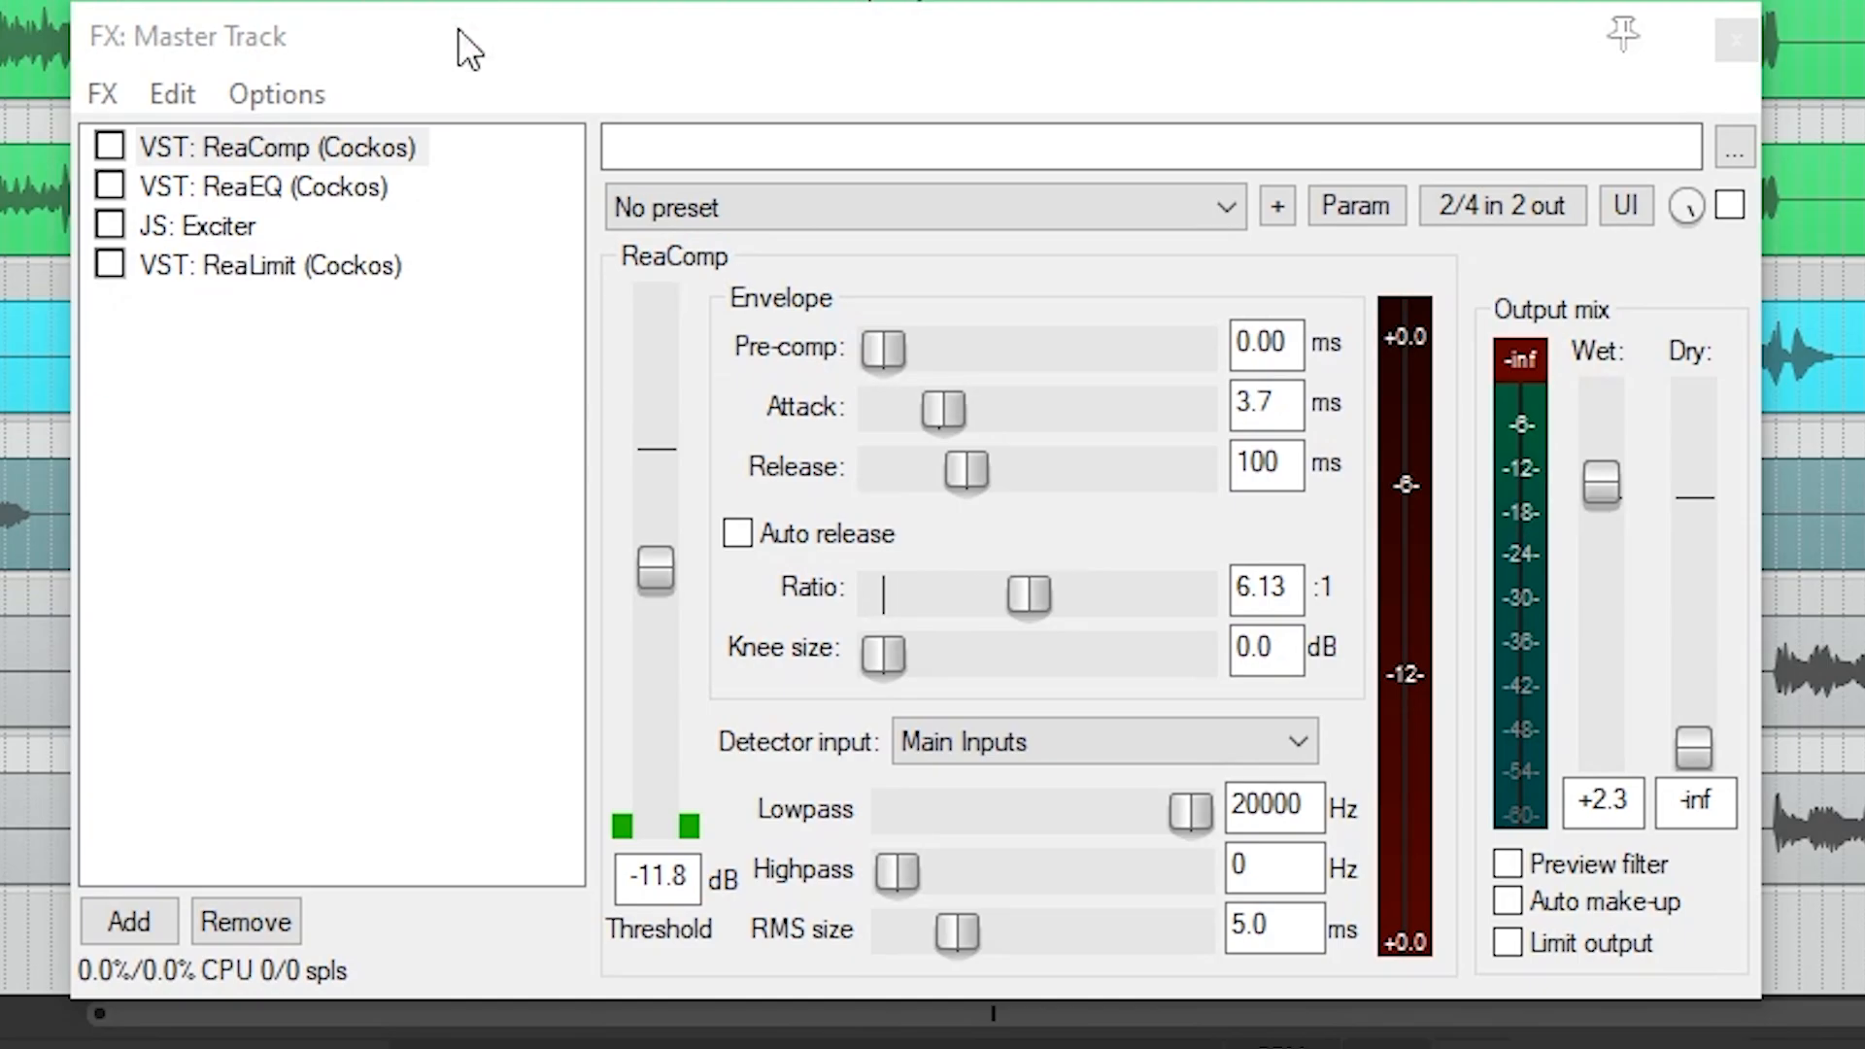
Enable ReaComp and ReaEQ on the master track, toggling ReaEQ's bypass during playback to compare the mix with and without it.
{"action": "left_click", "coordinate": [638, 320]}
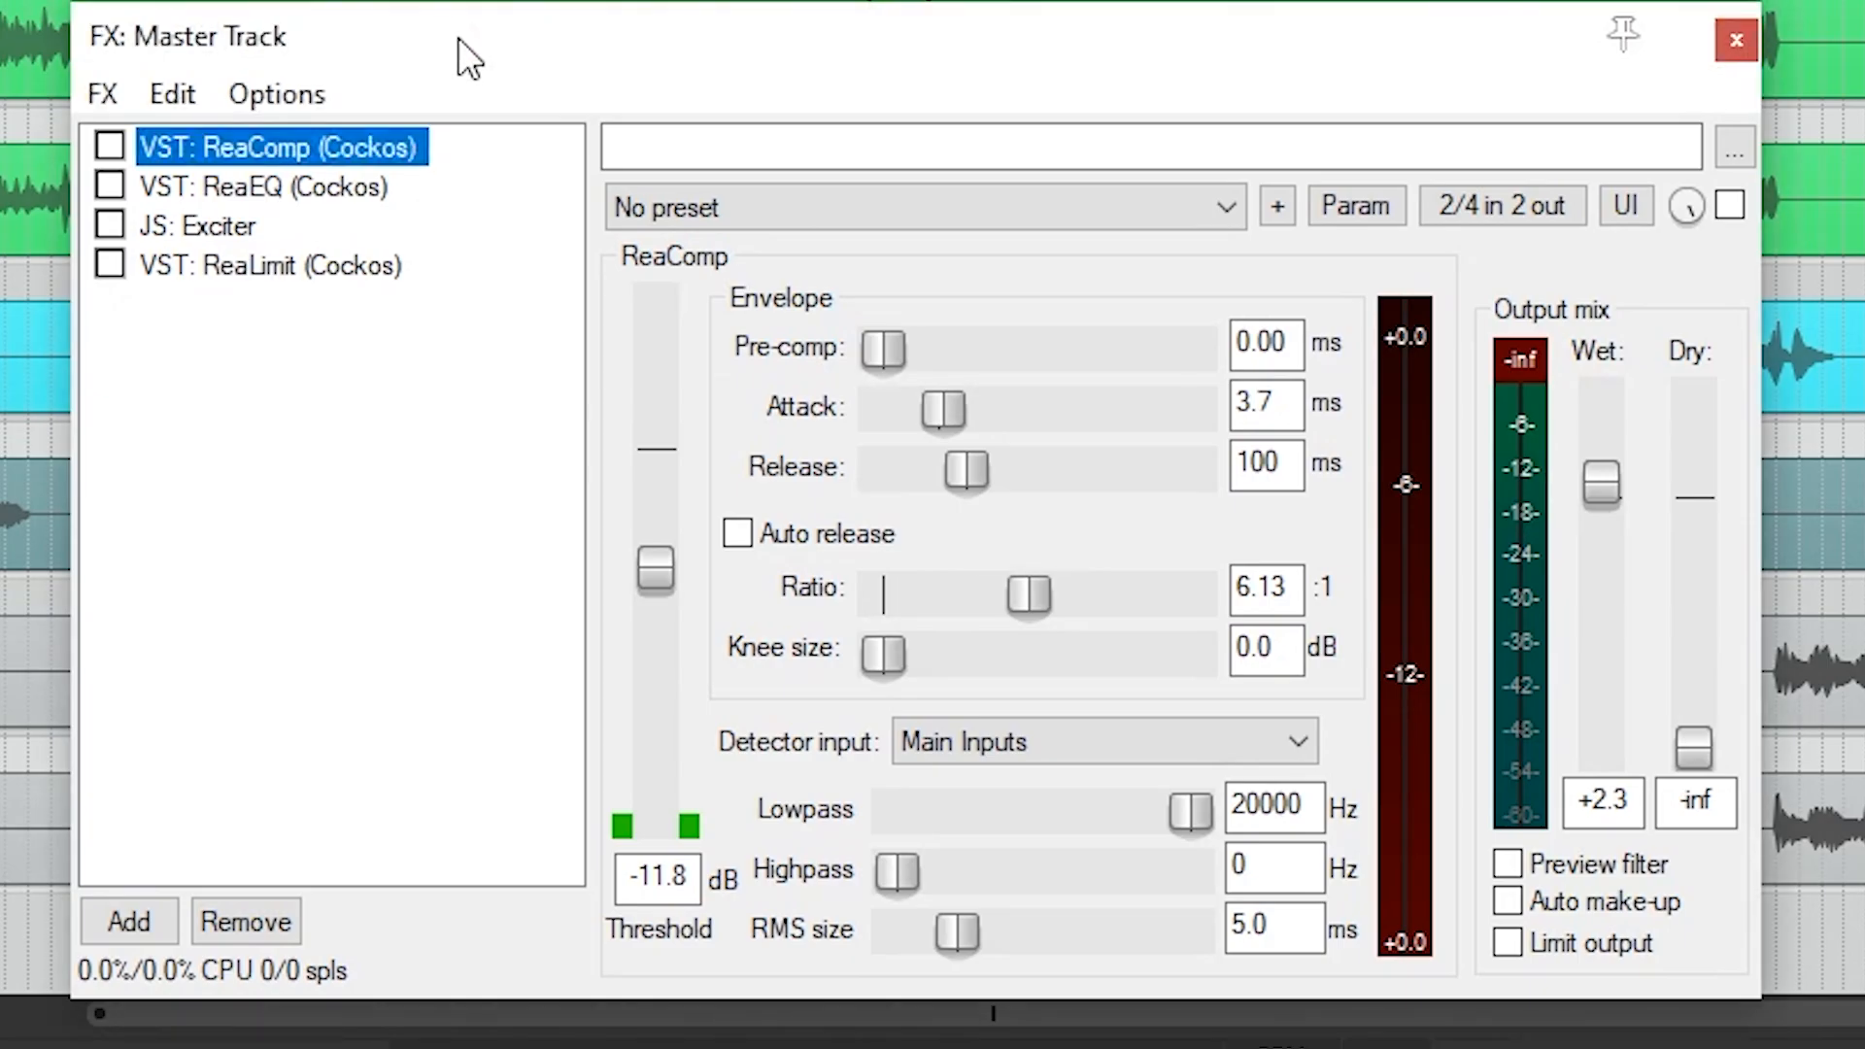
{"action": "left_click", "coordinate": [109, 145]}
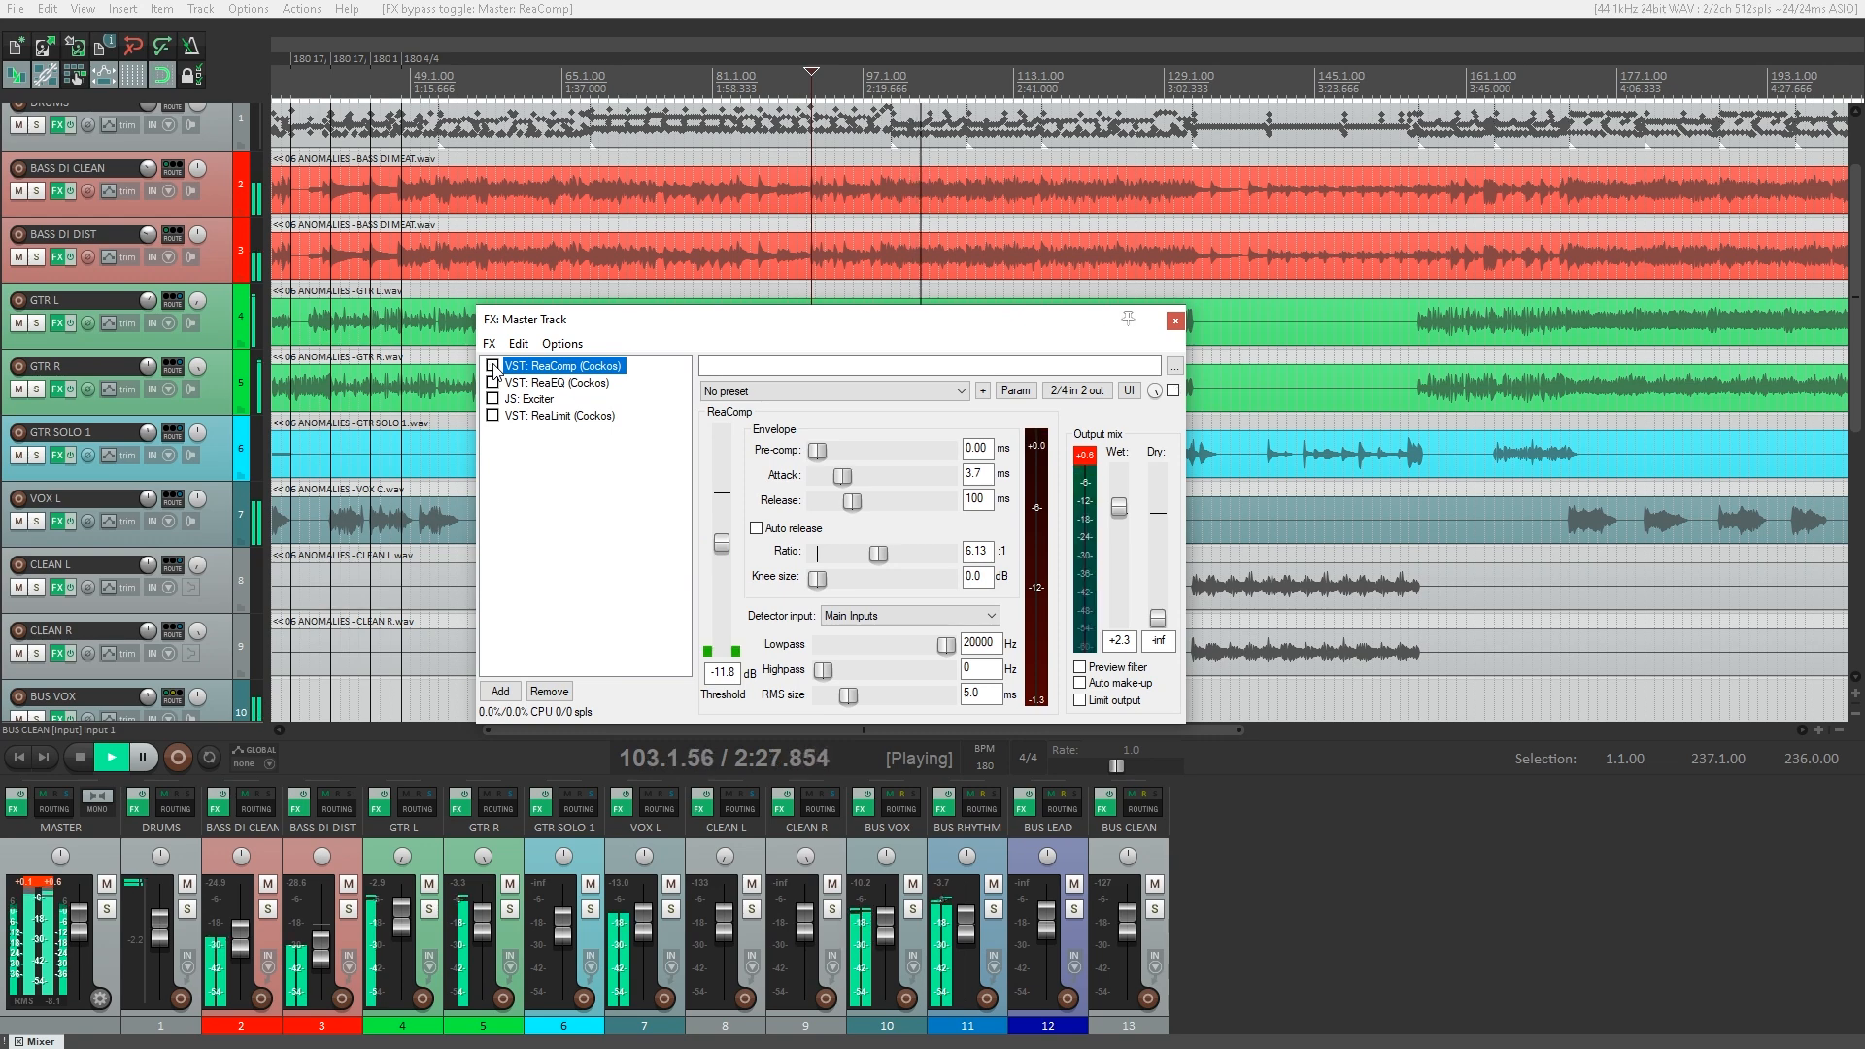
{"action": "left_click", "coordinate": [492, 366]}
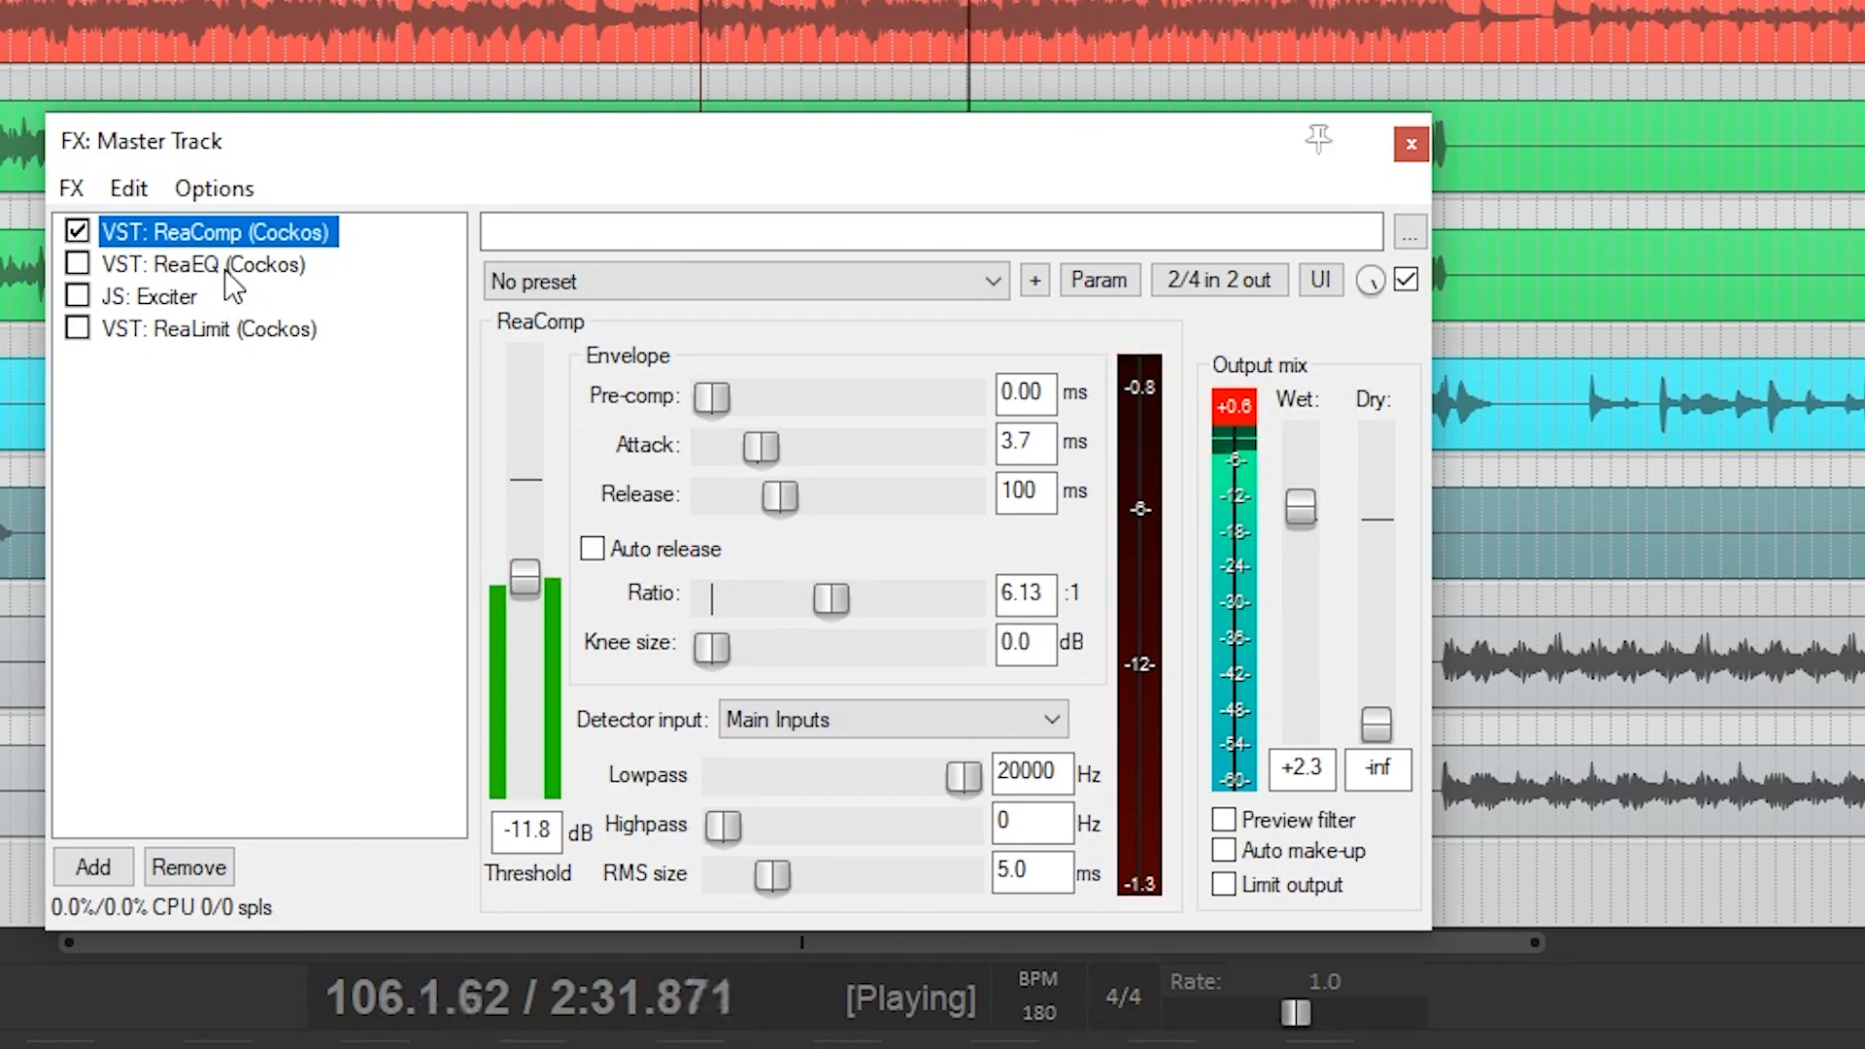
{"action": "left_click", "coordinate": [226, 273]}
{"action": "left_click", "coordinate": [83, 274]}
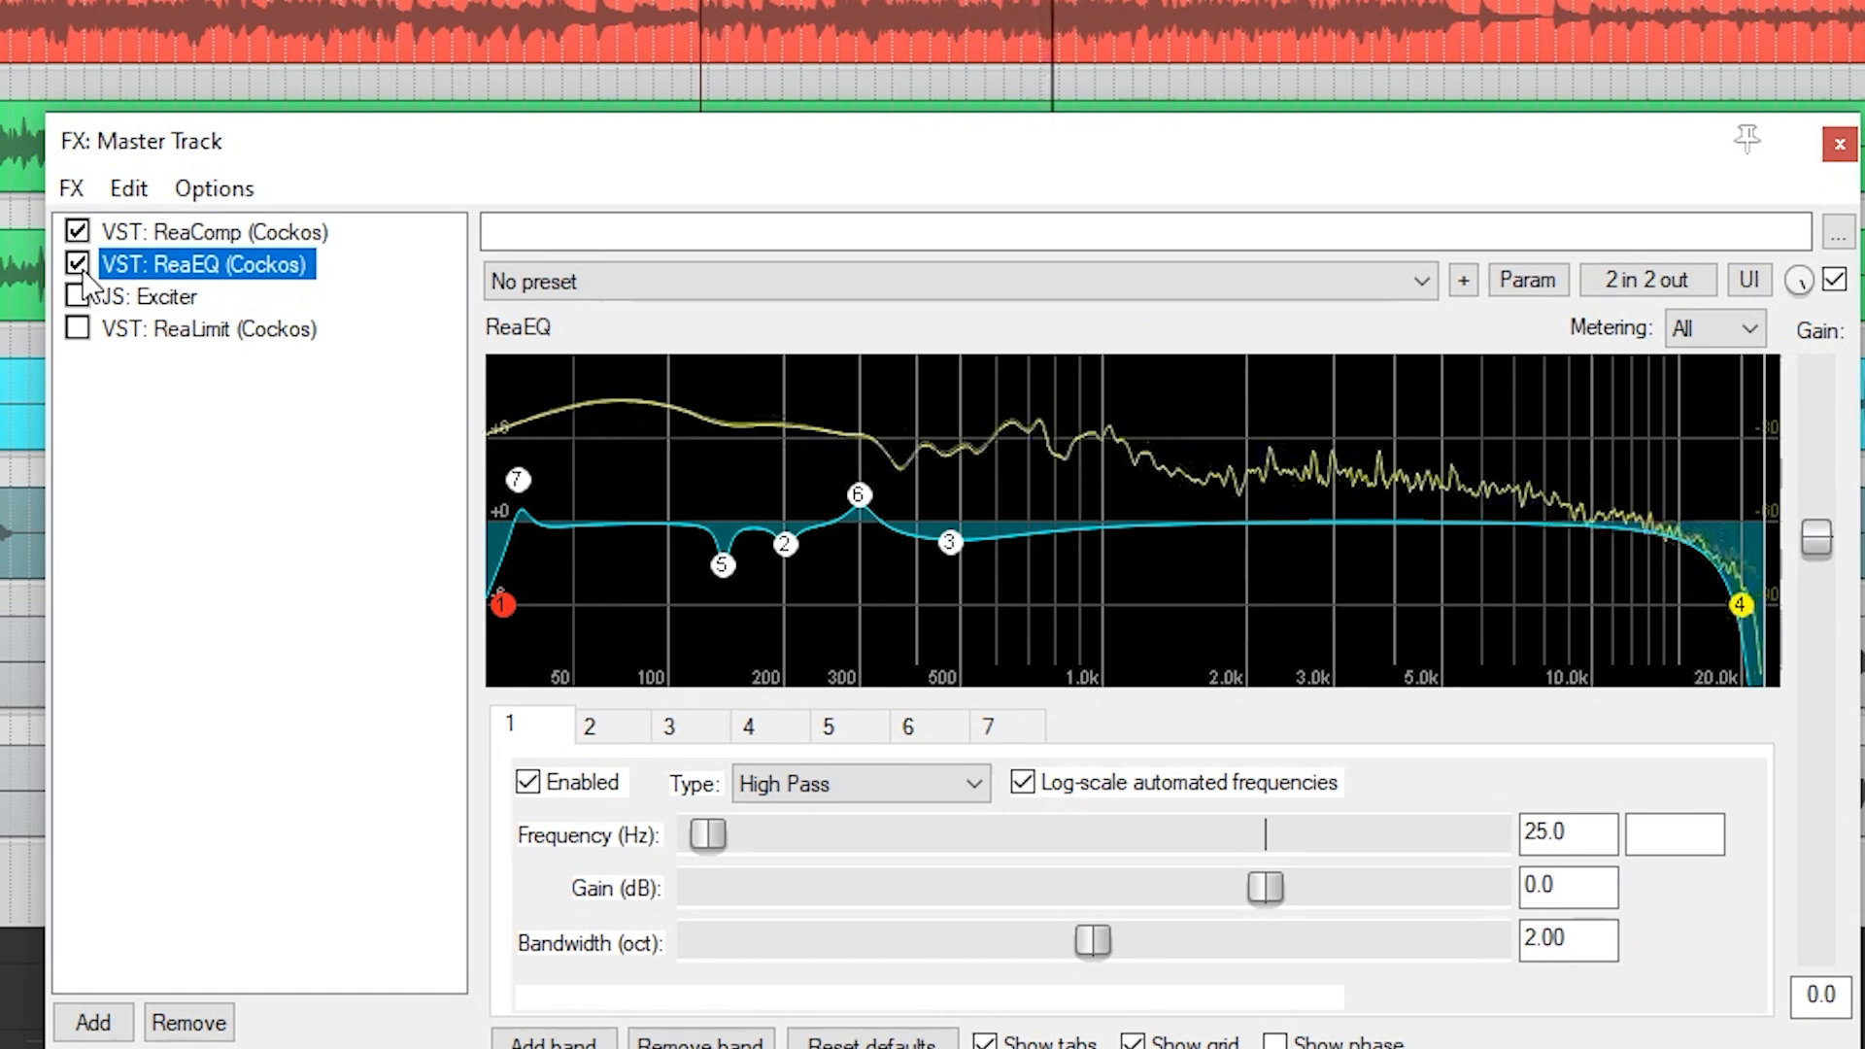
{"action": "left_click", "coordinate": [84, 273]}
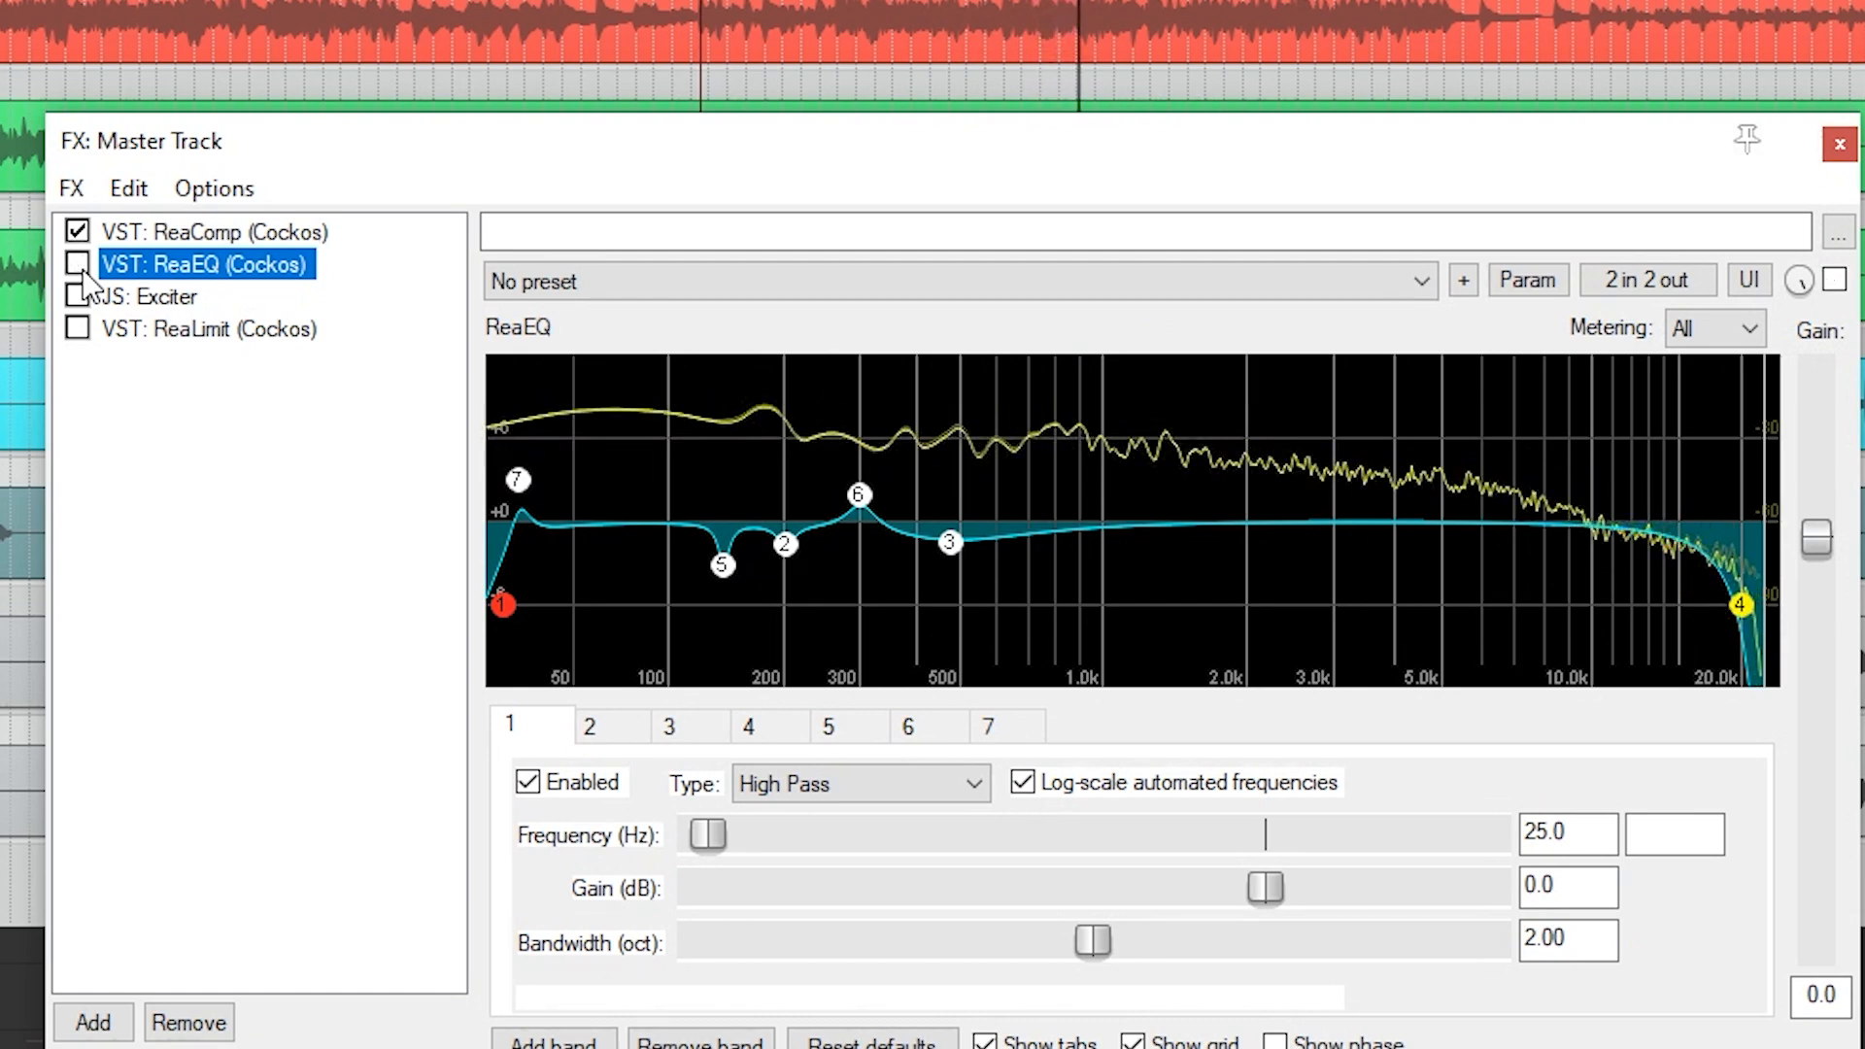
{"action": "left_click", "coordinate": [84, 272]}
Enable Exciter on the master track and compare the mix with the effect active and bypassed, leaving it on.
{"action": "left_click", "coordinate": [167, 296]}
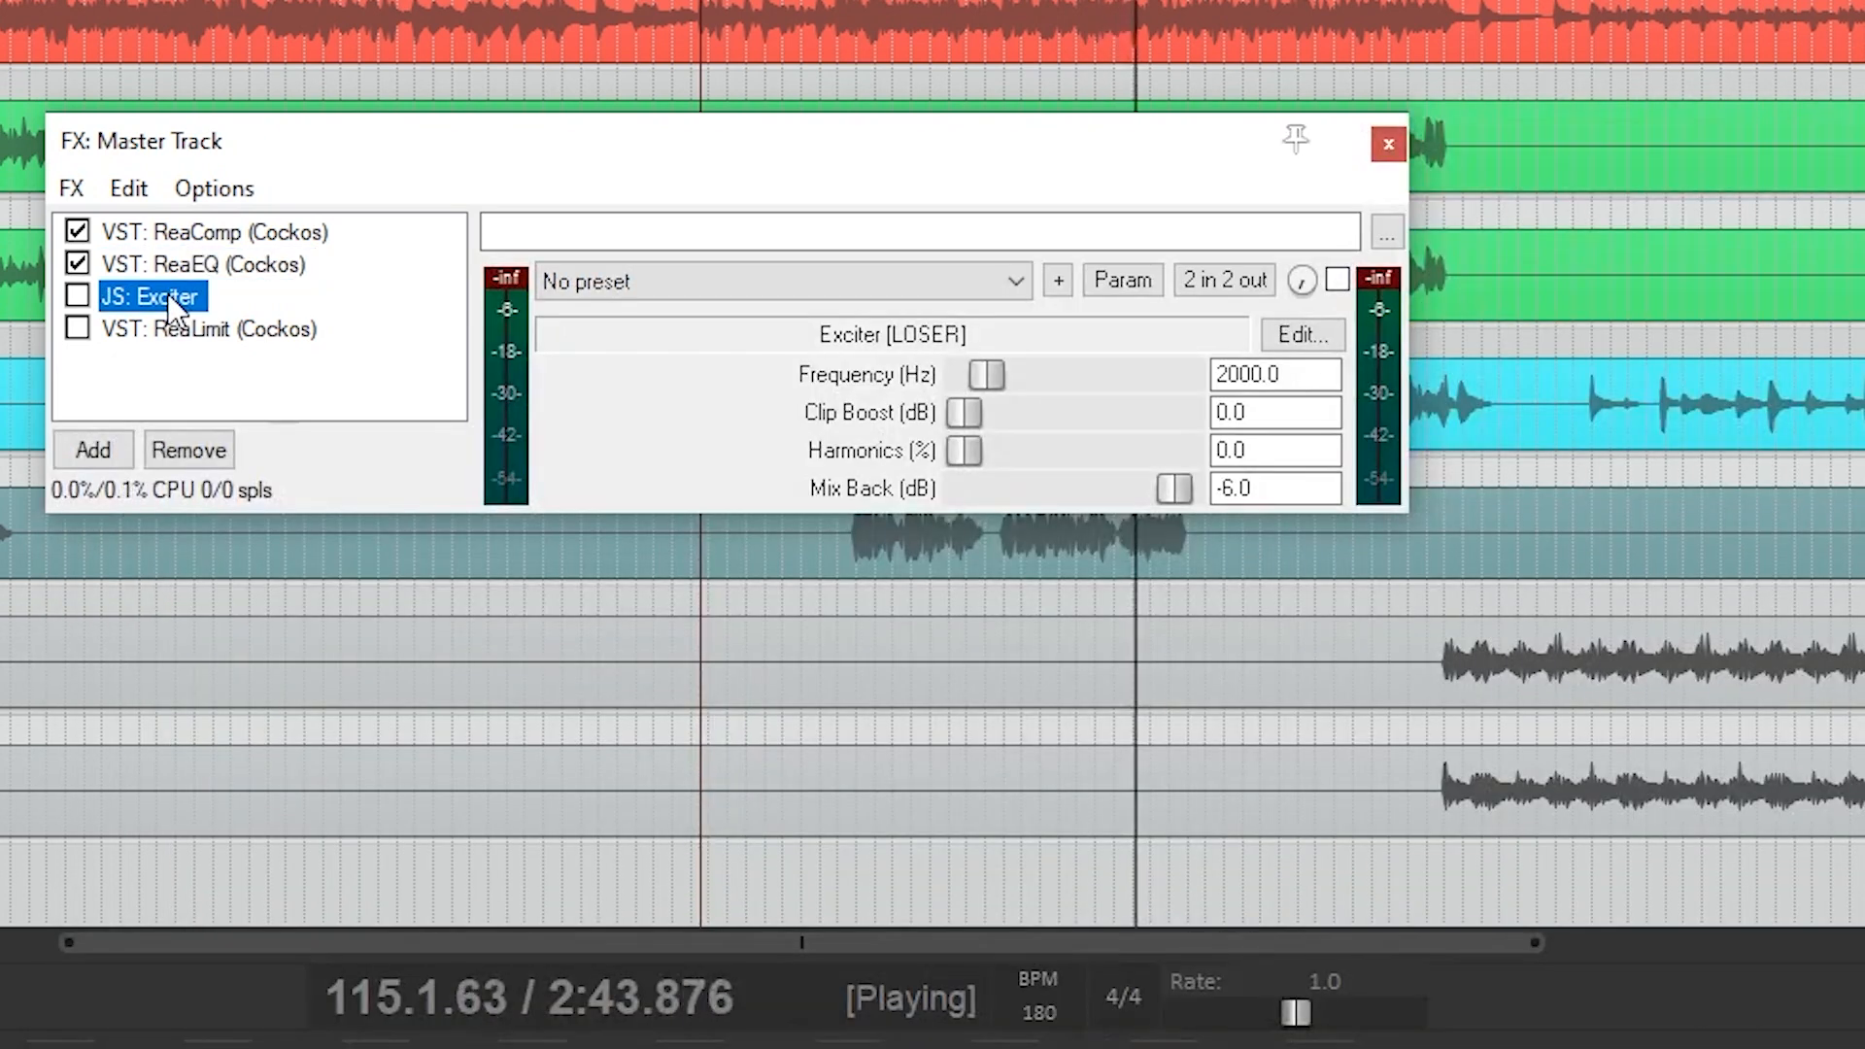
{"action": "left_click", "coordinate": [78, 296]}
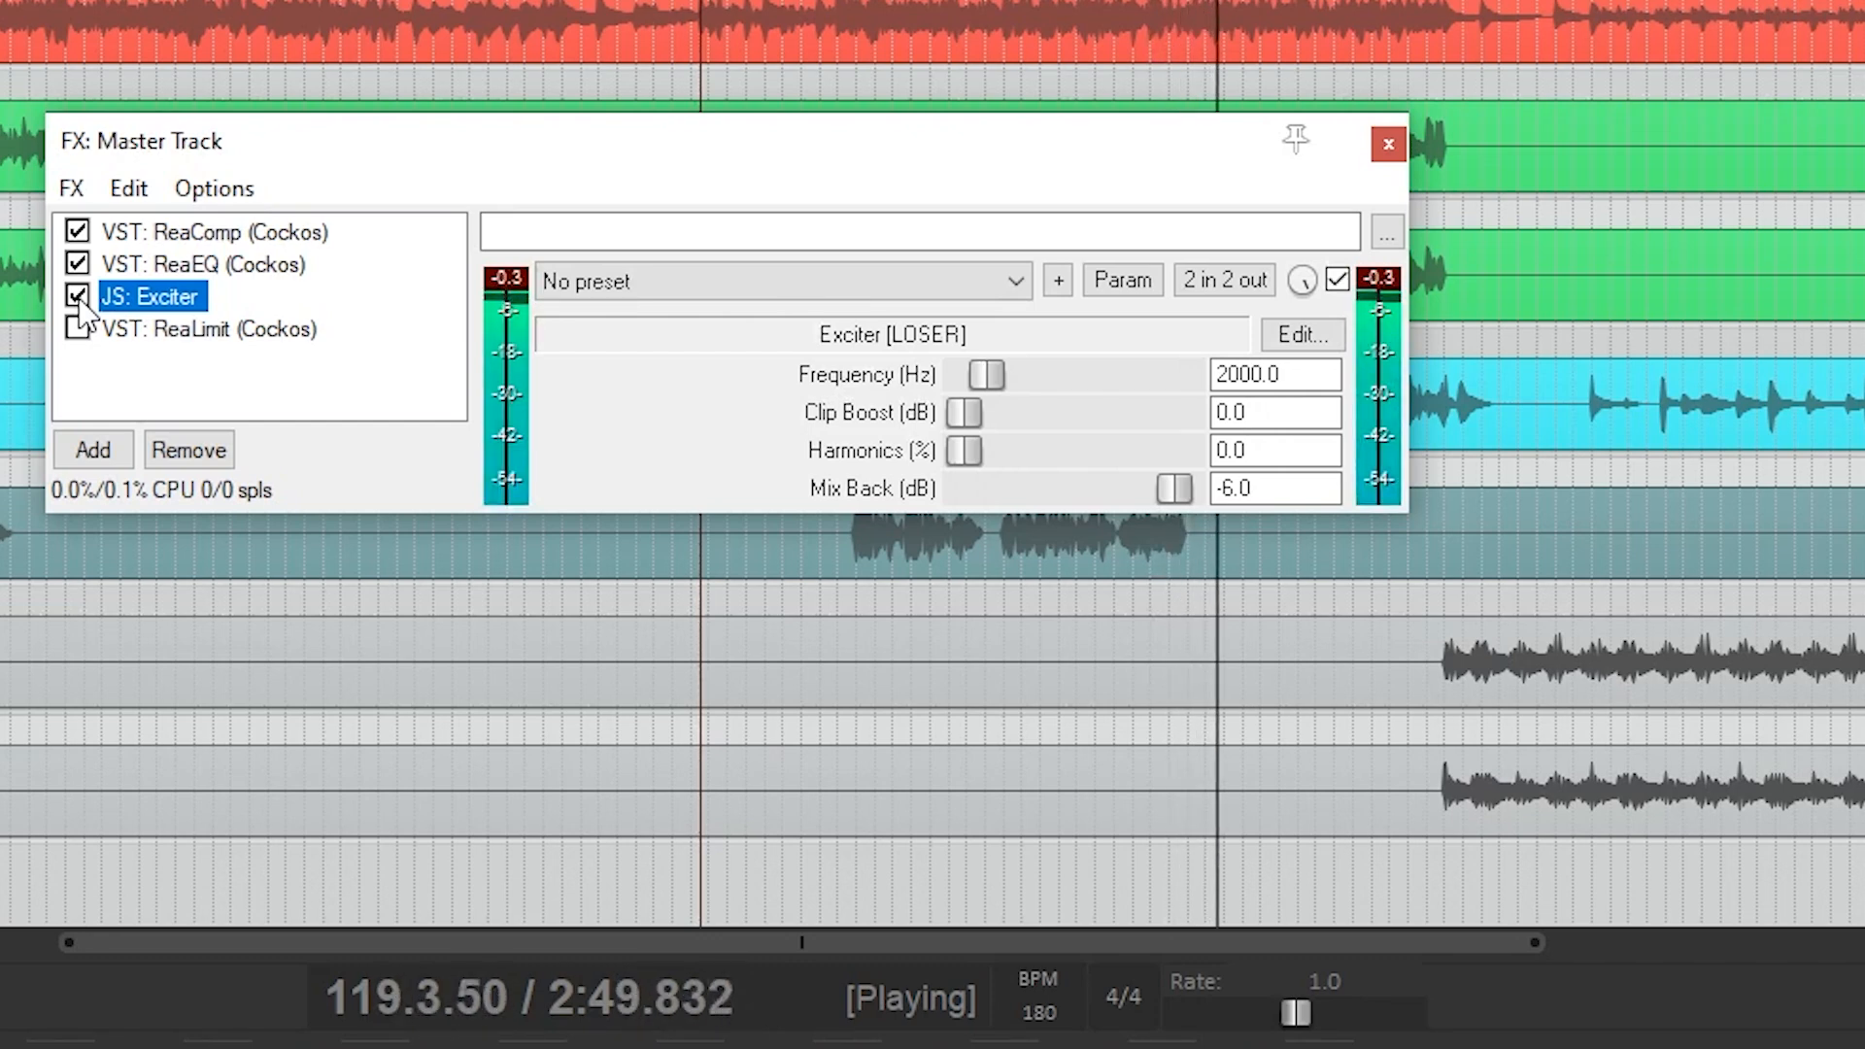
{"action": "left_click", "coordinate": [77, 297]}
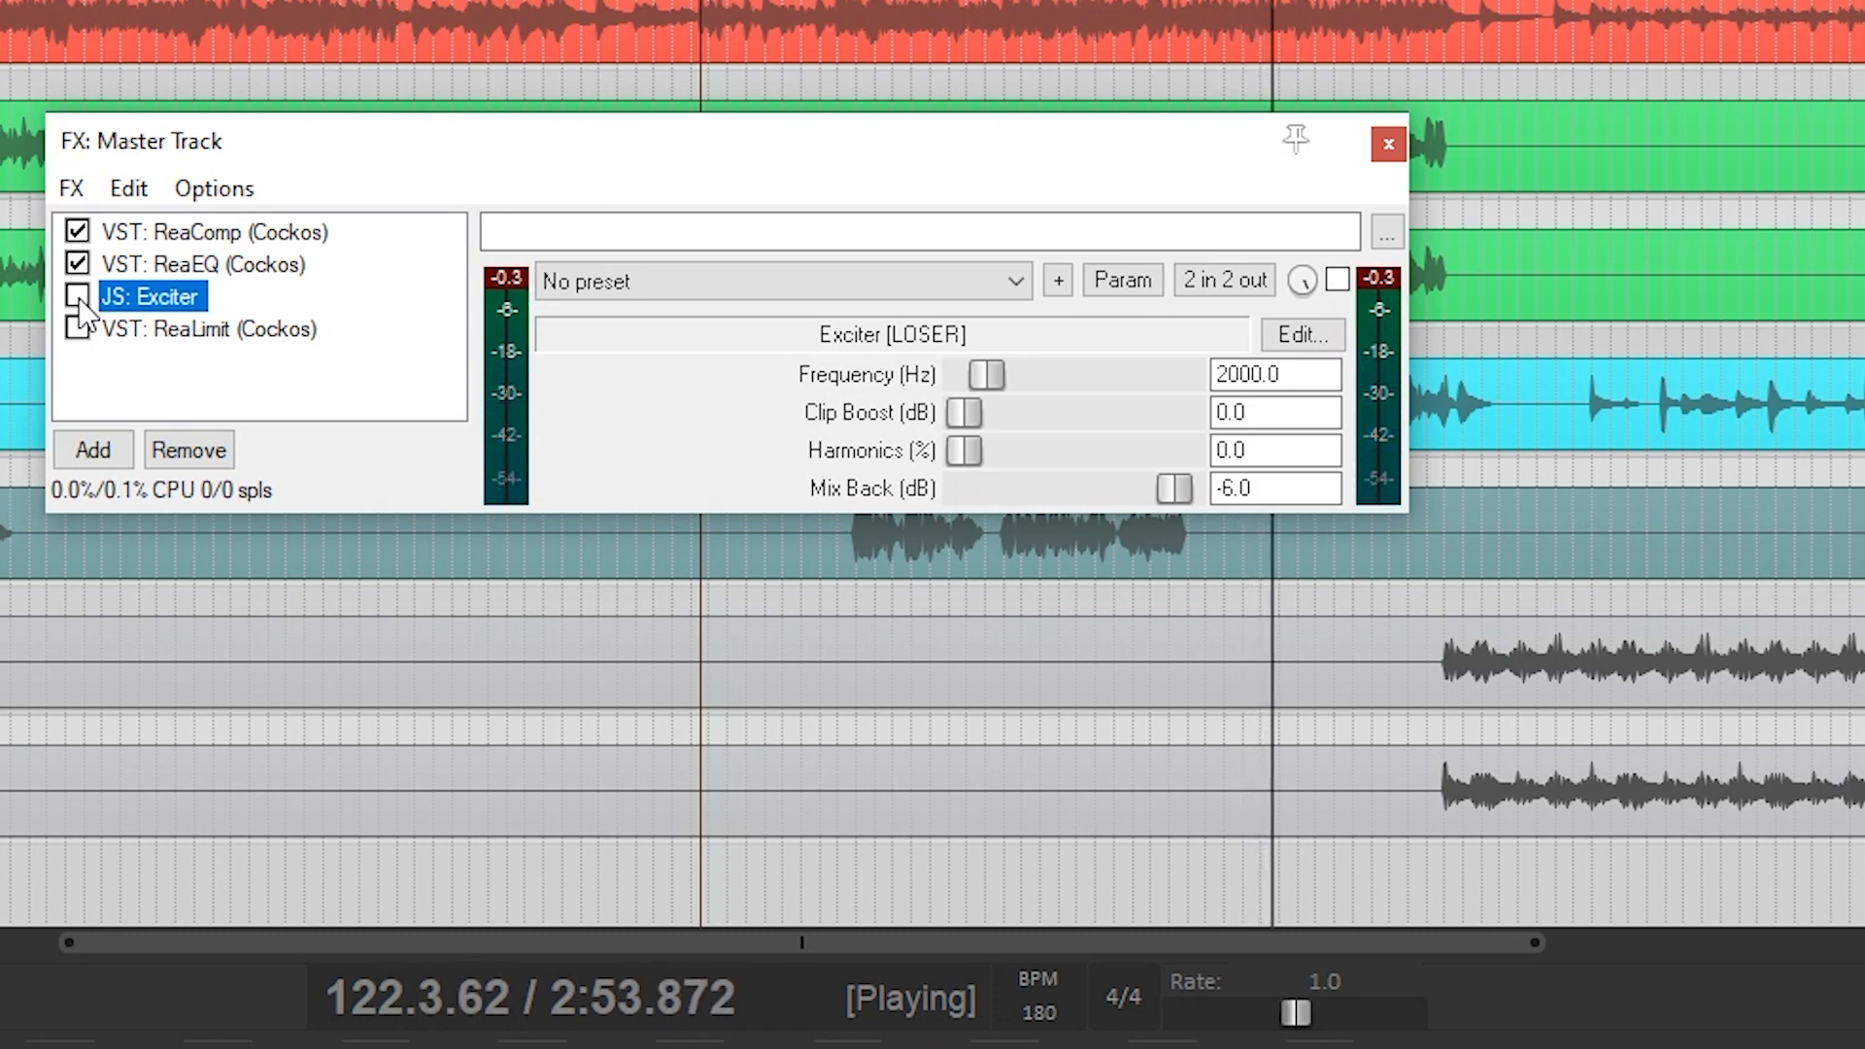
{"action": "left_click", "coordinate": [78, 296]}
Enable ReaLimit on the master track, bypass it, and restart playback from the edit cursor to compare the mix.
{"action": "left_click", "coordinate": [224, 333]}
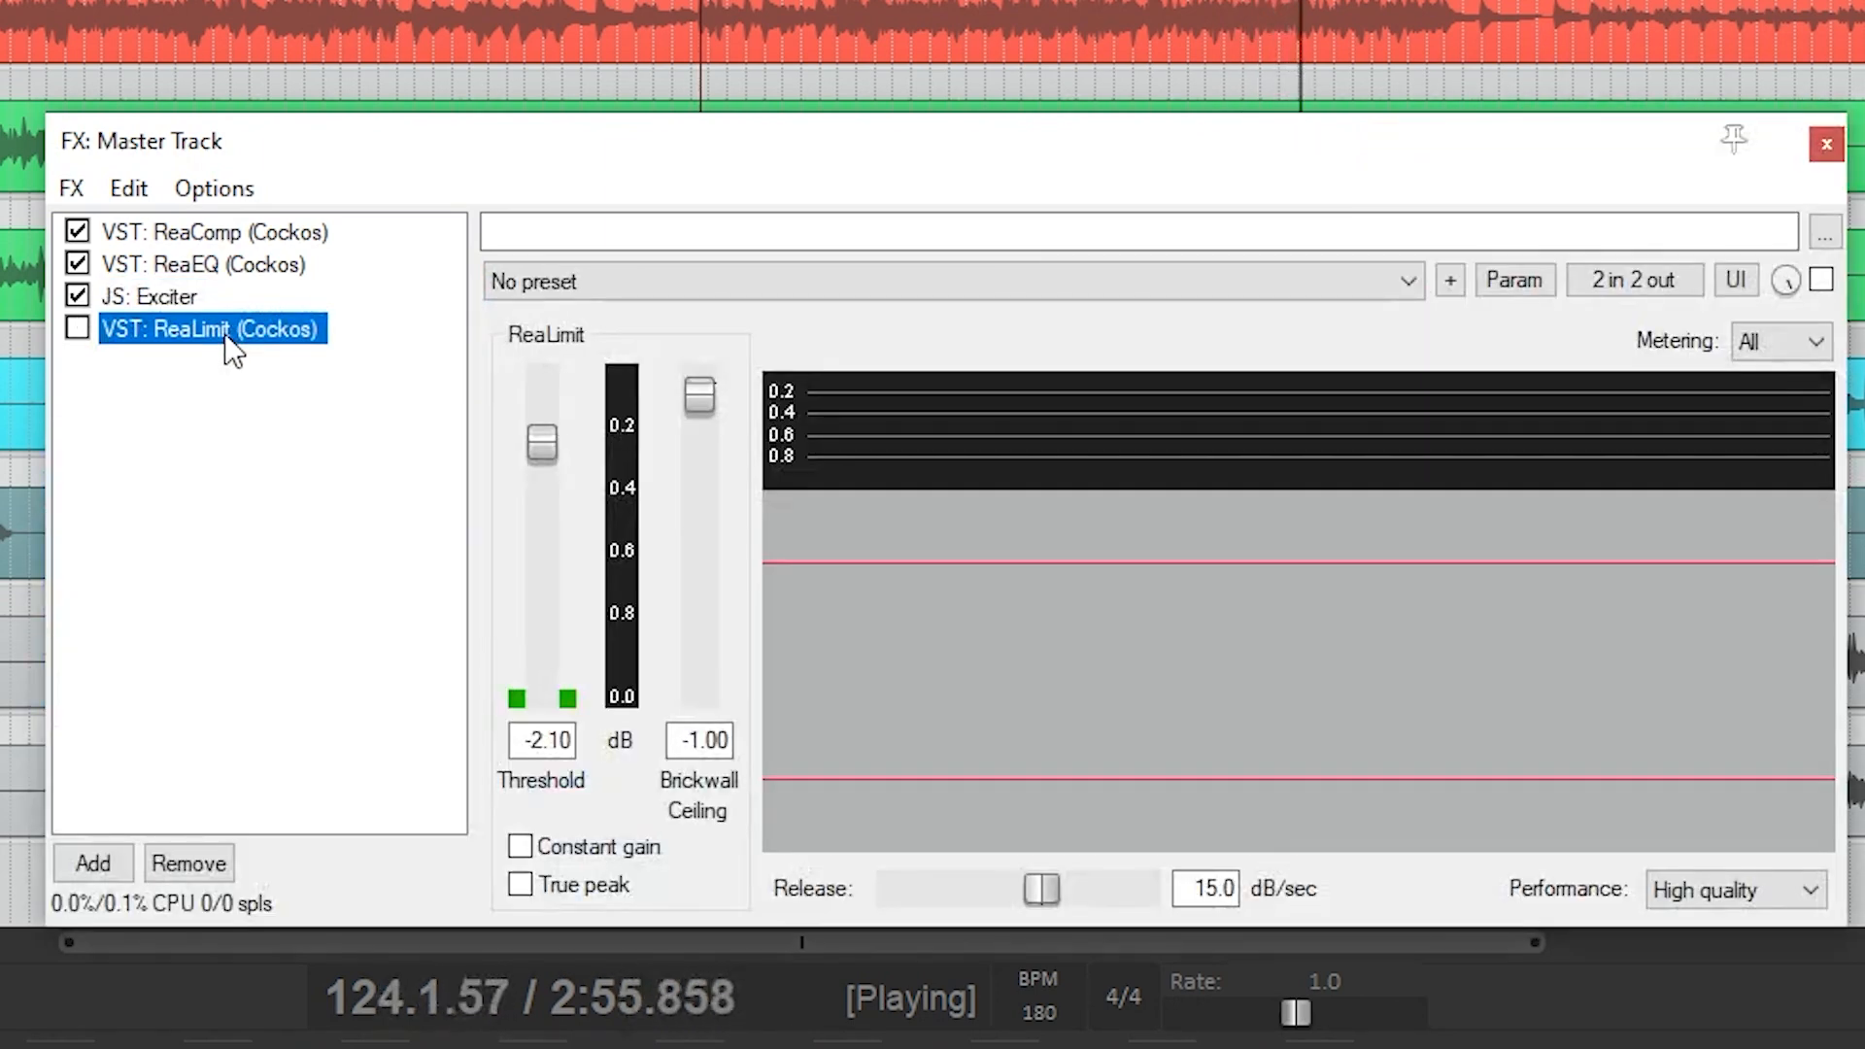
{"action": "left_click", "coordinate": [81, 330]}
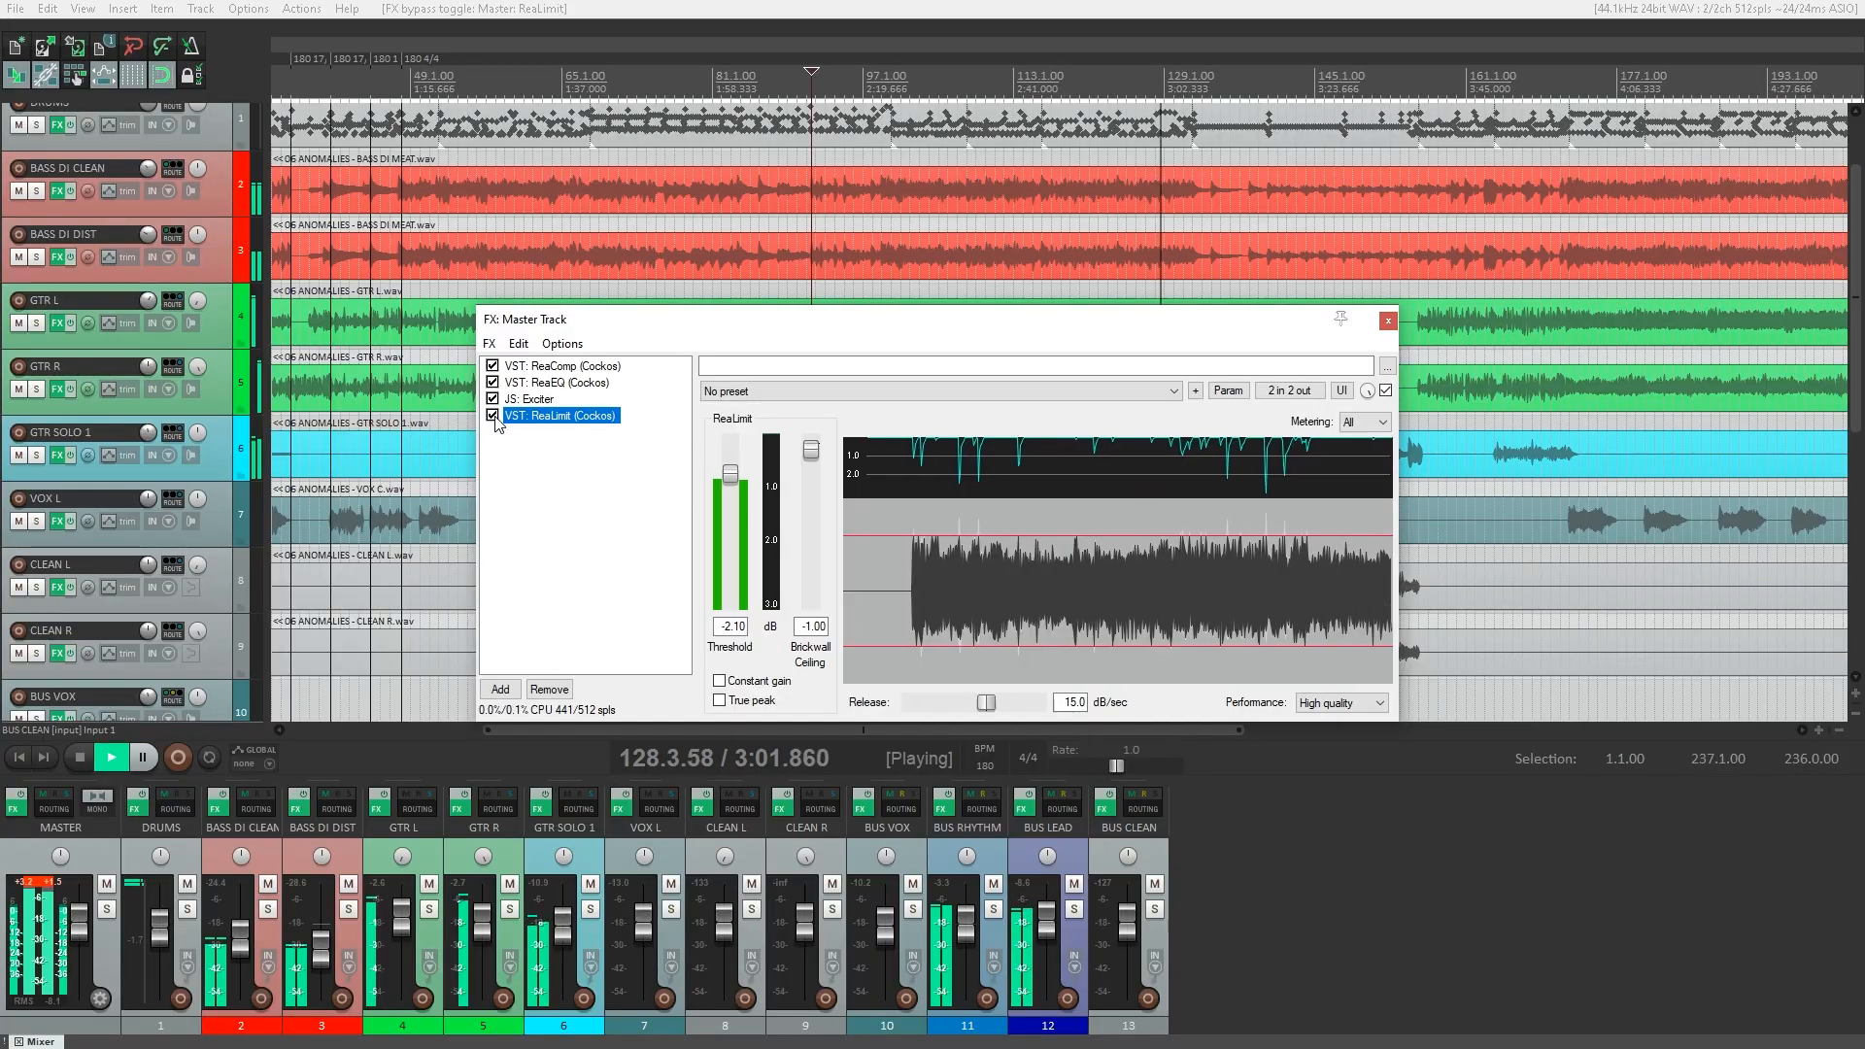
{"action": "left_click", "coordinate": [84, 335]}
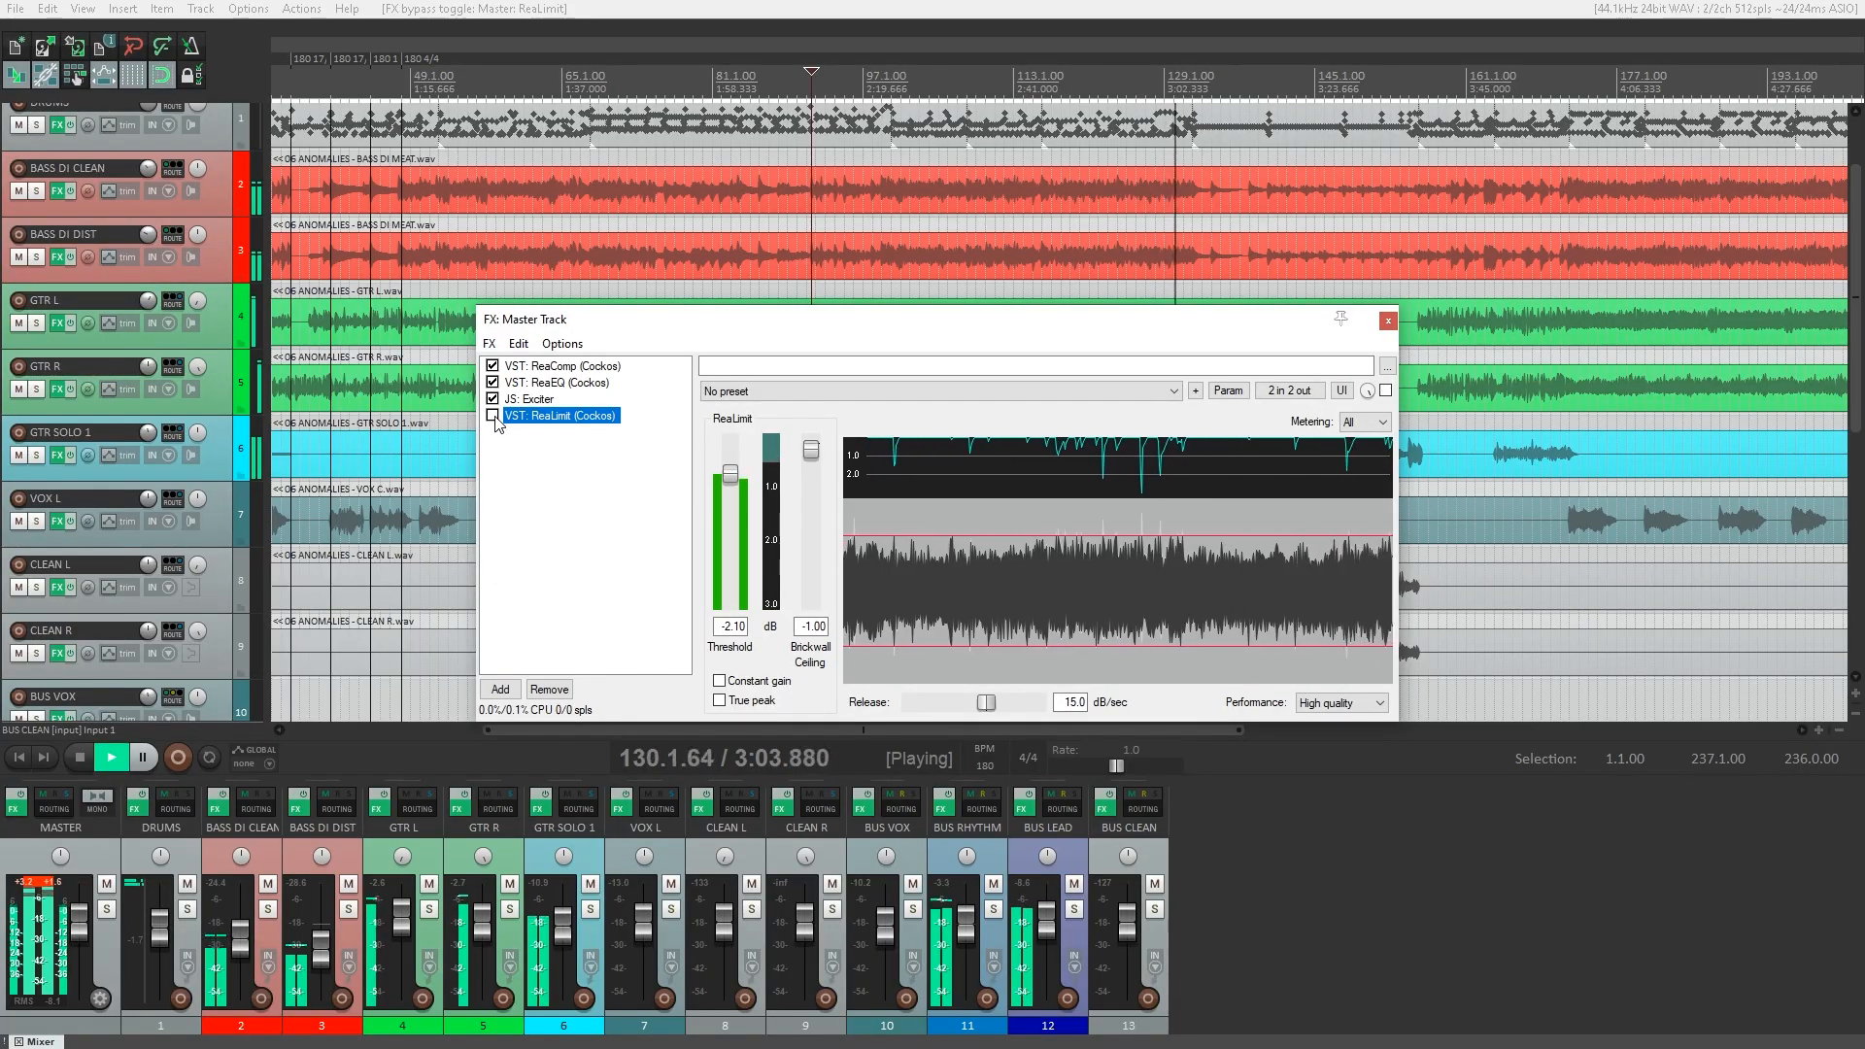
{"action": "left_click", "coordinate": [824, 5]}
{"action": "key", "text": "space"}
{"action": "key", "text": "space"}
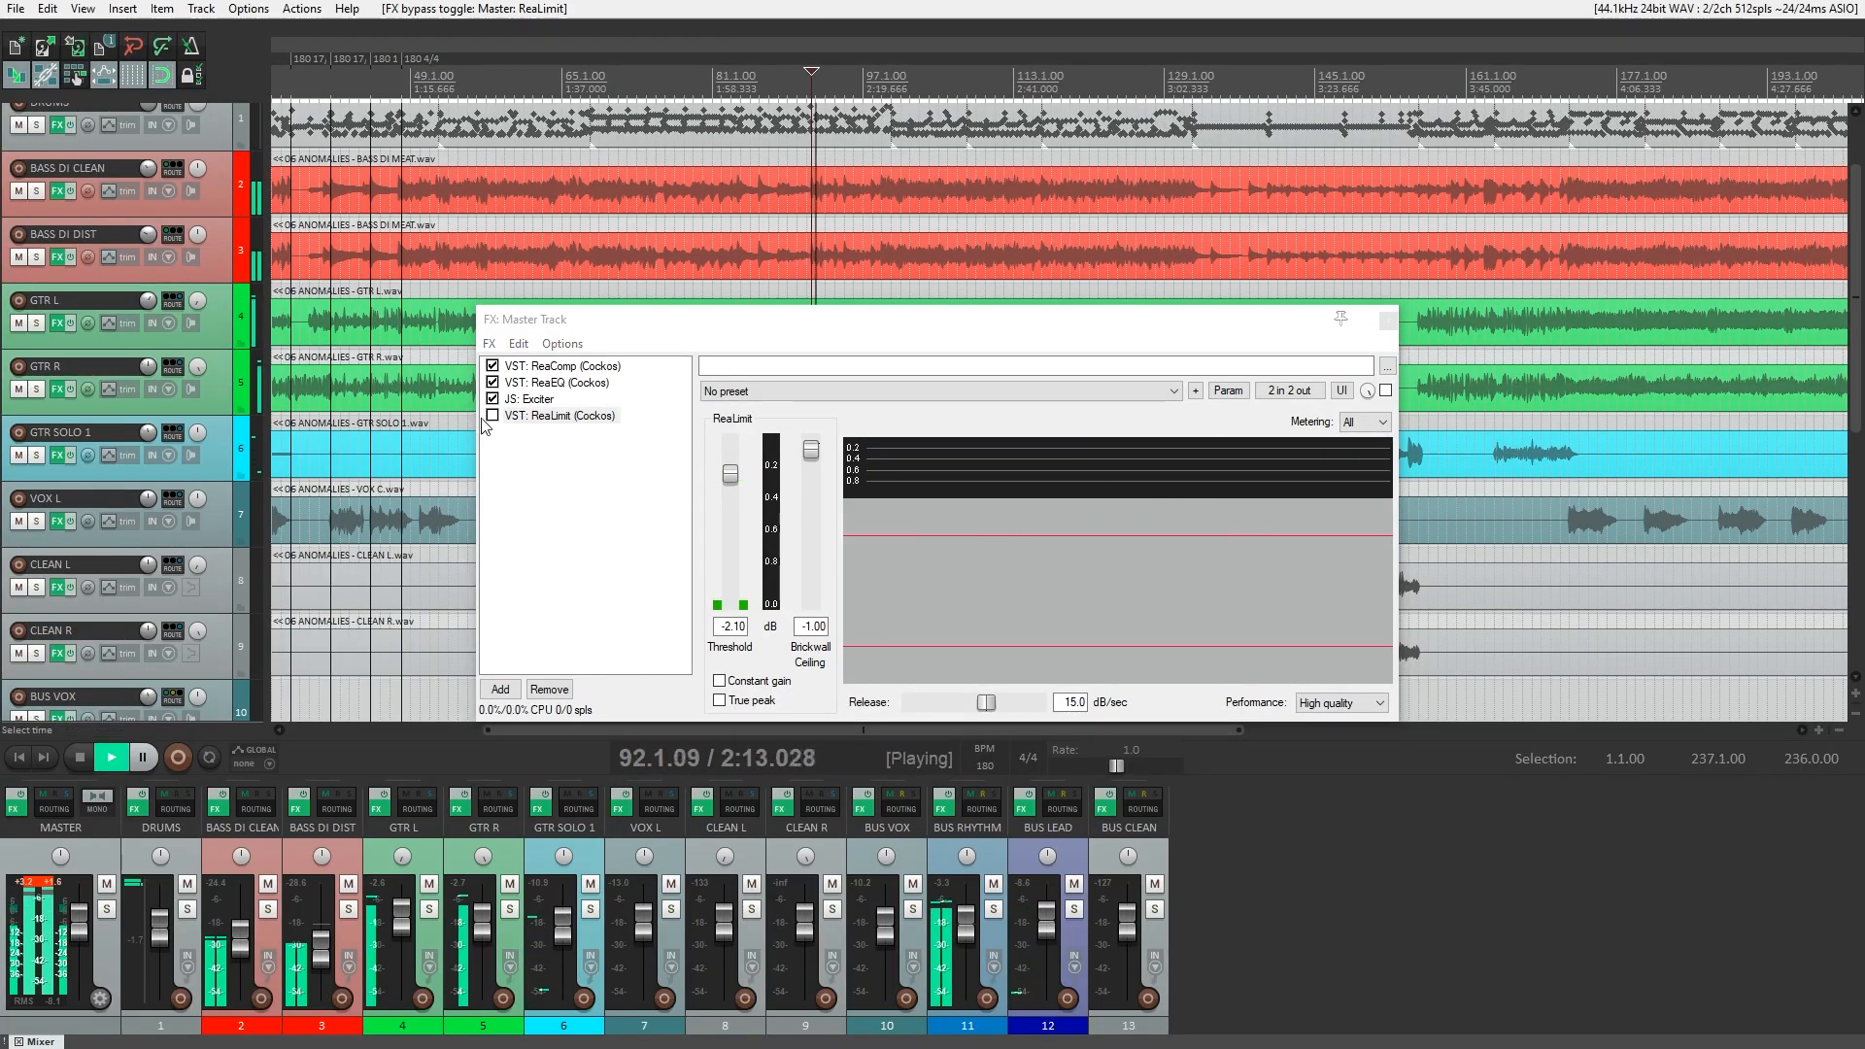
{"action": "left_click", "coordinate": [528, 418]}
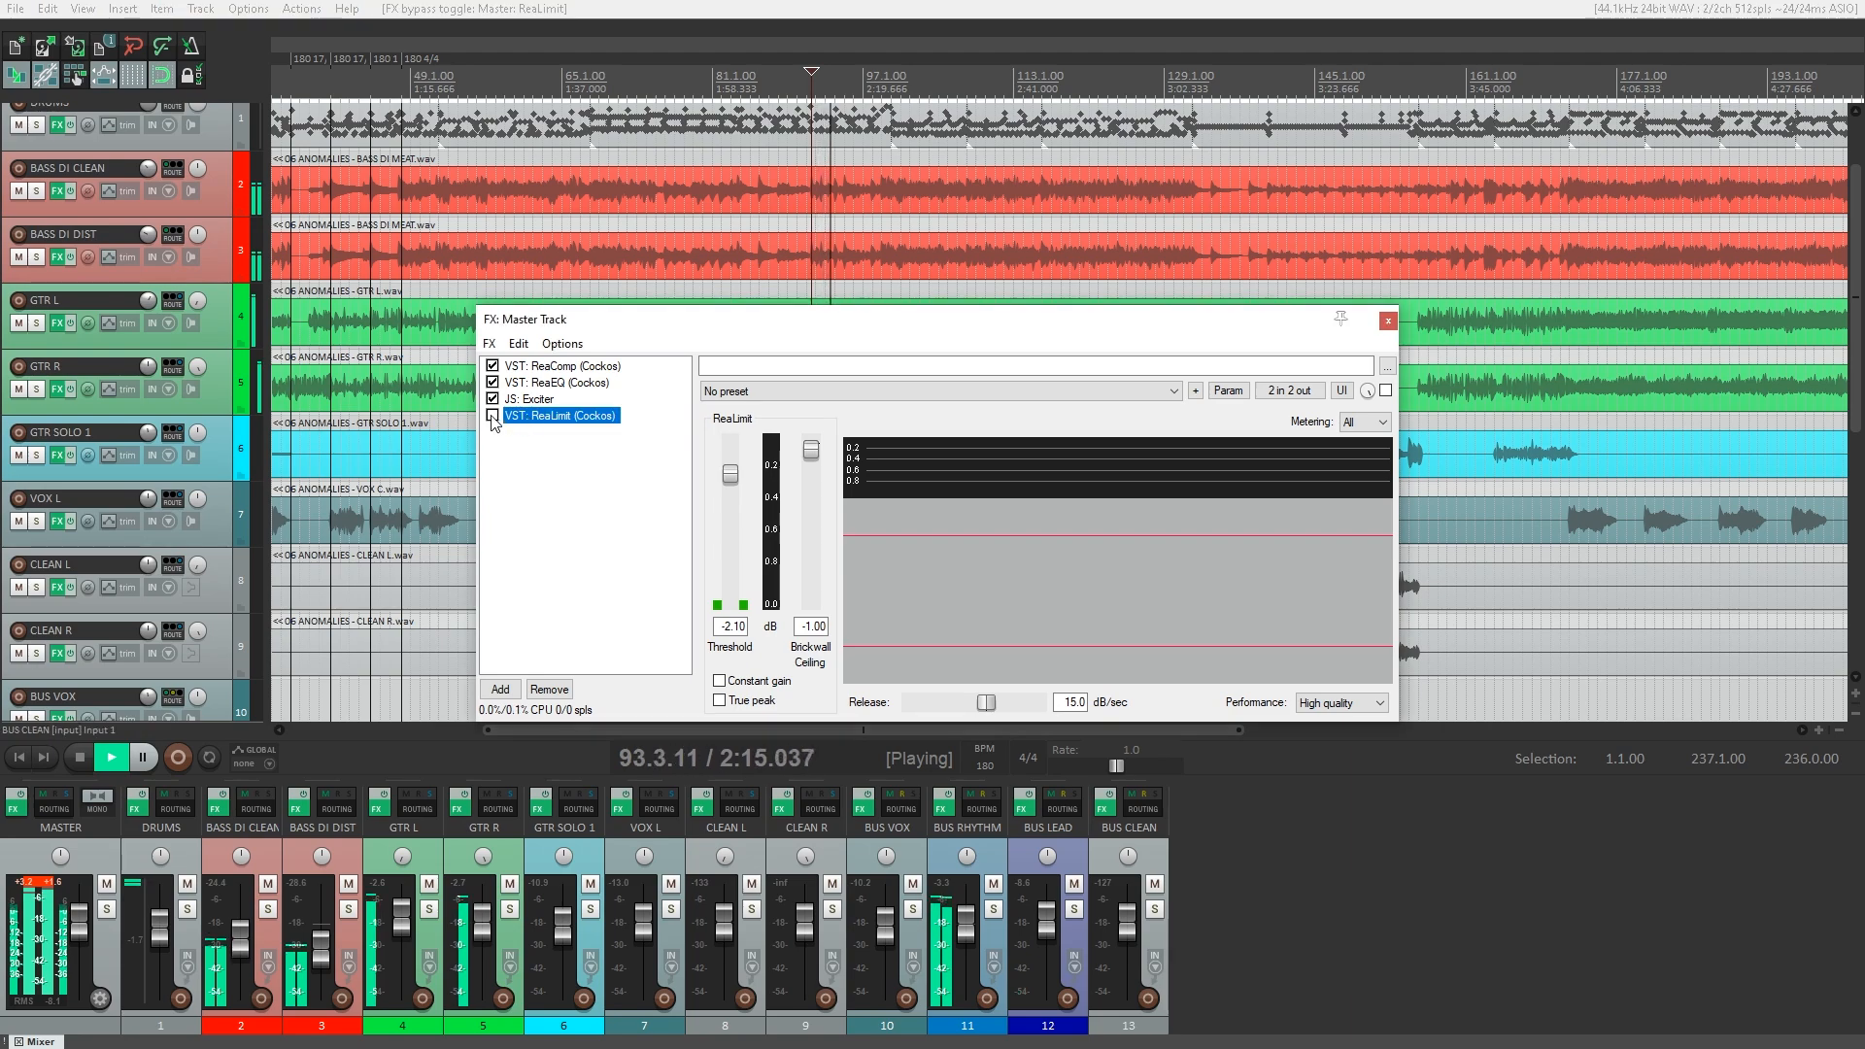
Return to the master track's Exciter and toggle its bypass during playback, leaving the effect enabled.
{"action": "left_click", "coordinate": [530, 399]}
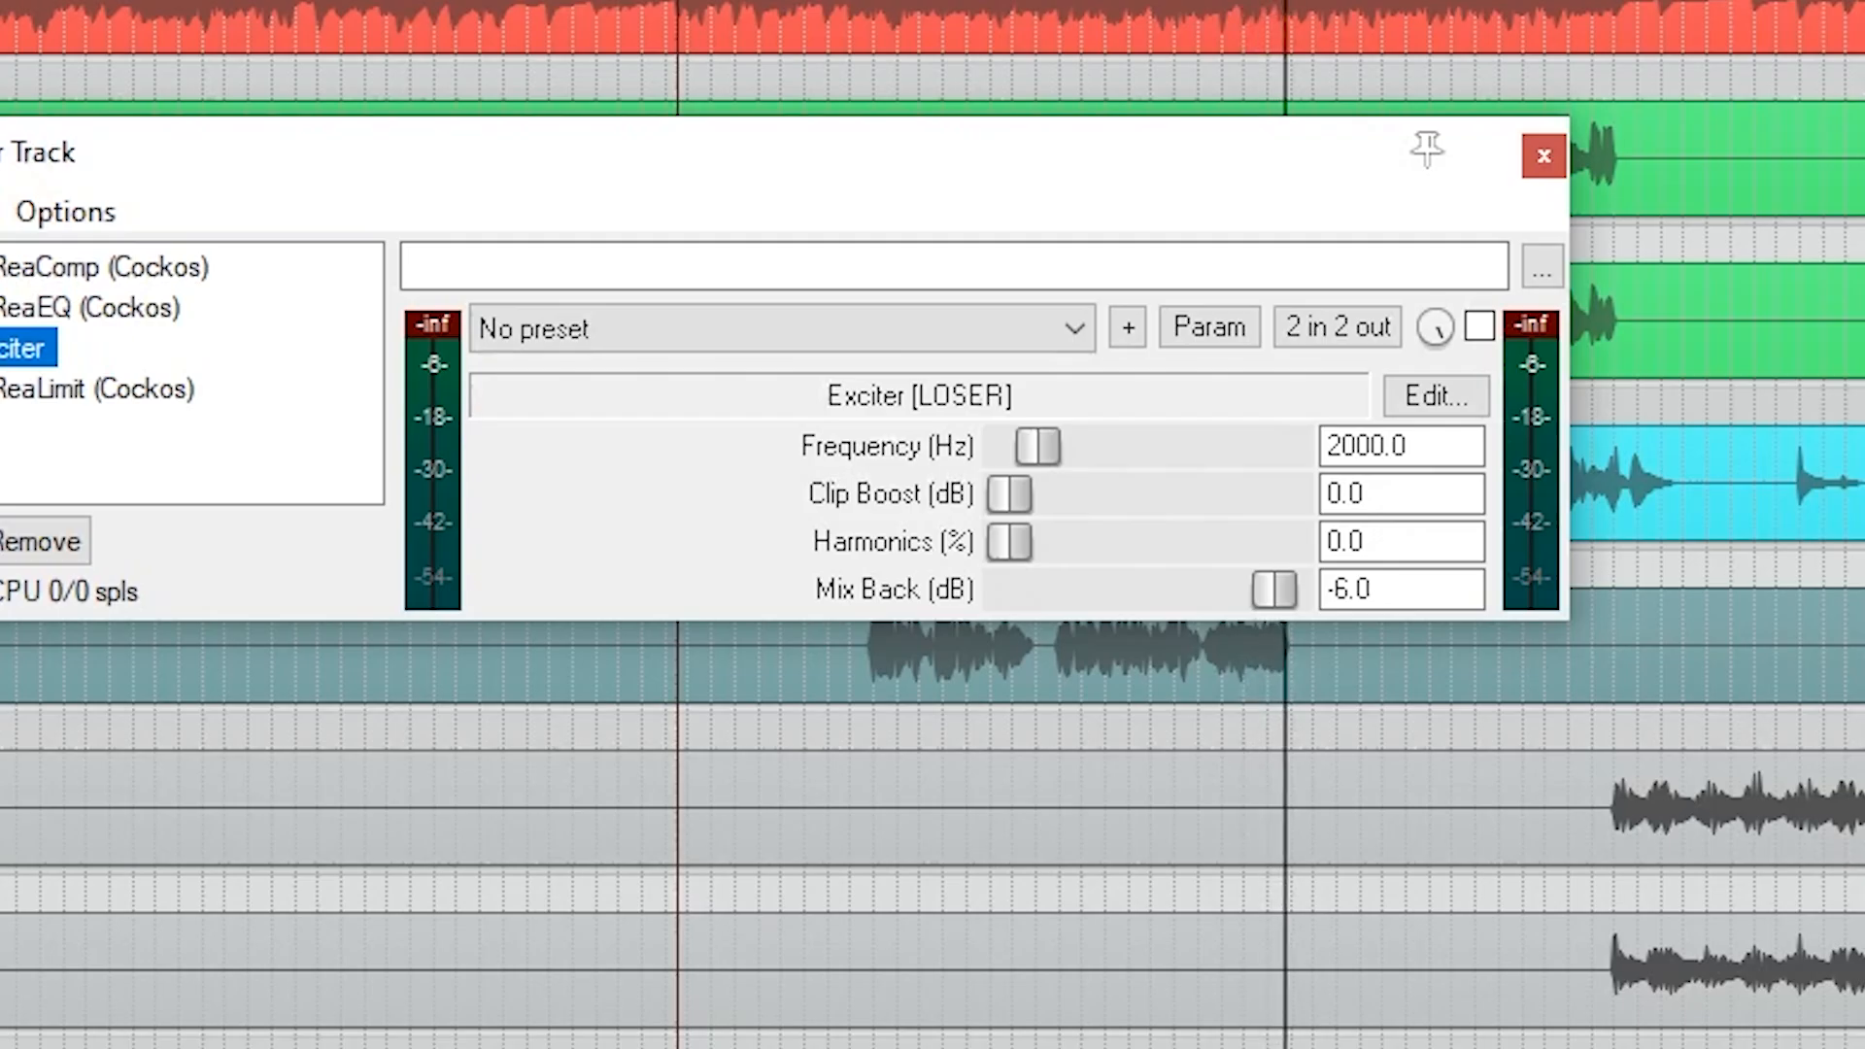
{"action": "left_click", "coordinate": [1480, 325]}
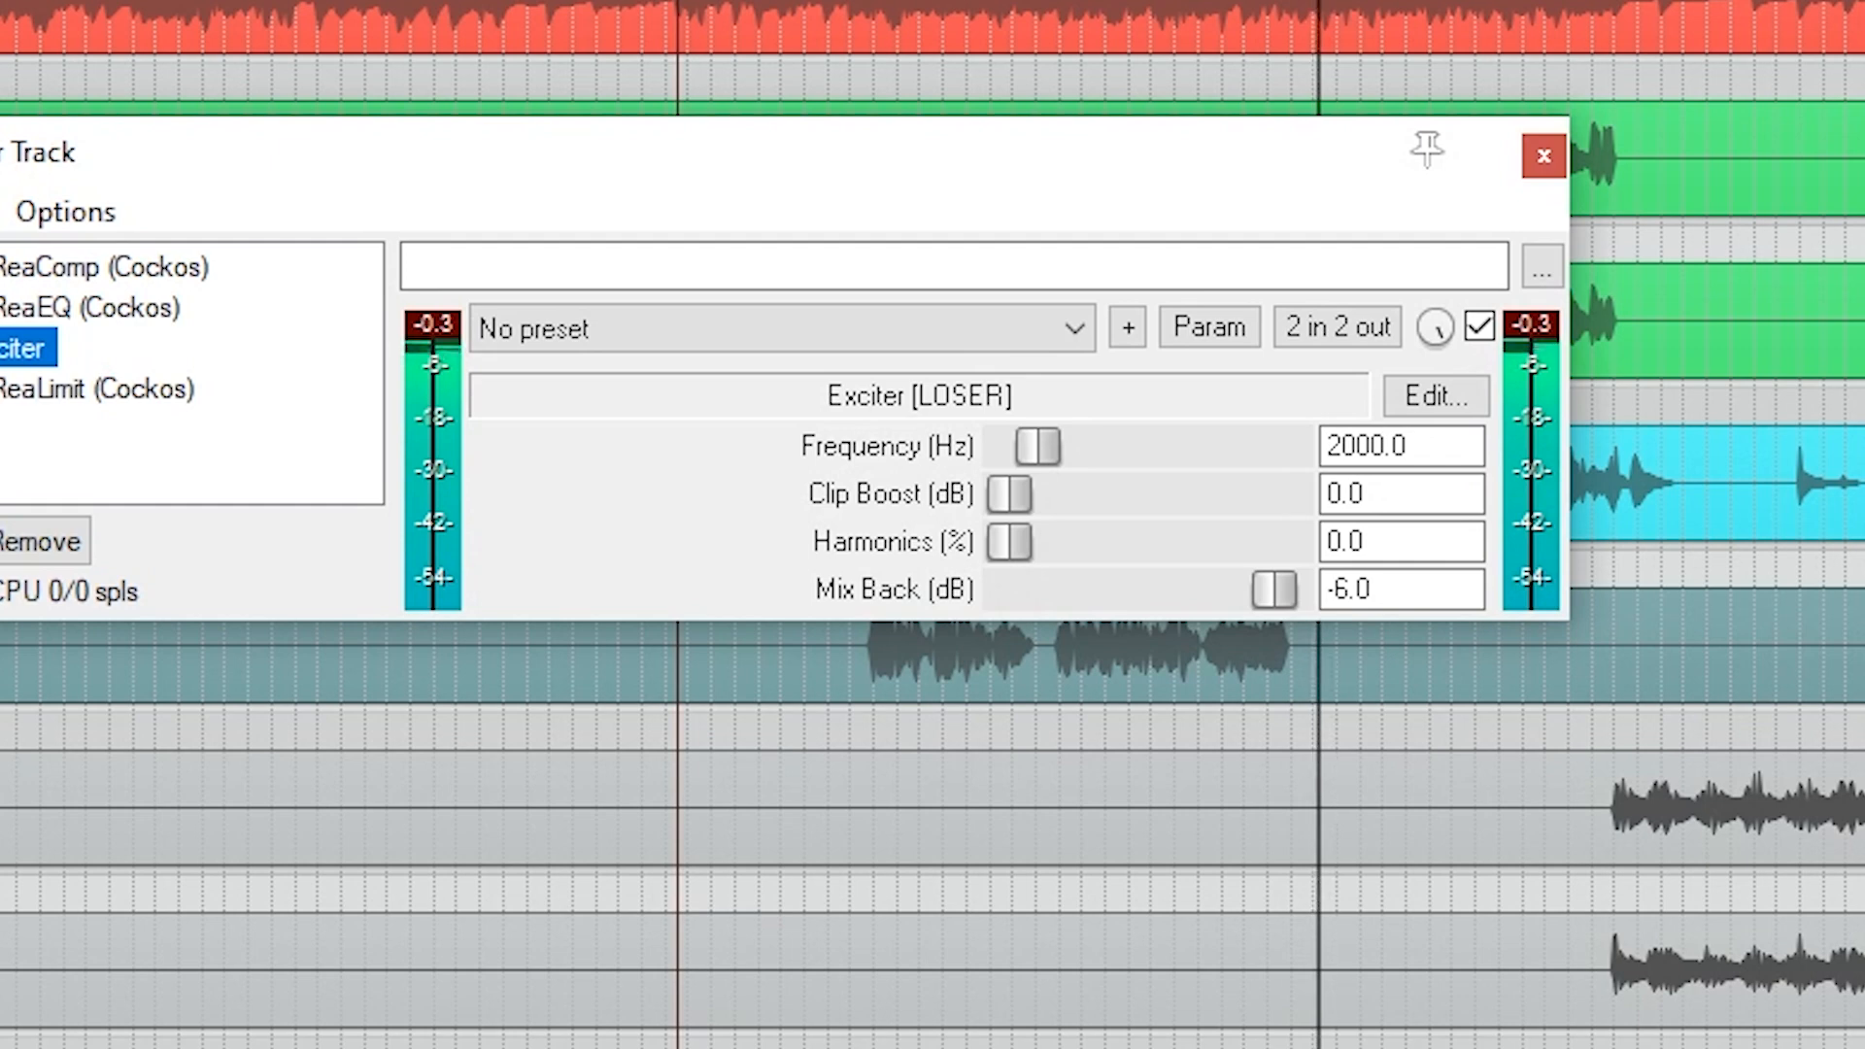
{"action": "left_click", "coordinate": [1479, 326]}
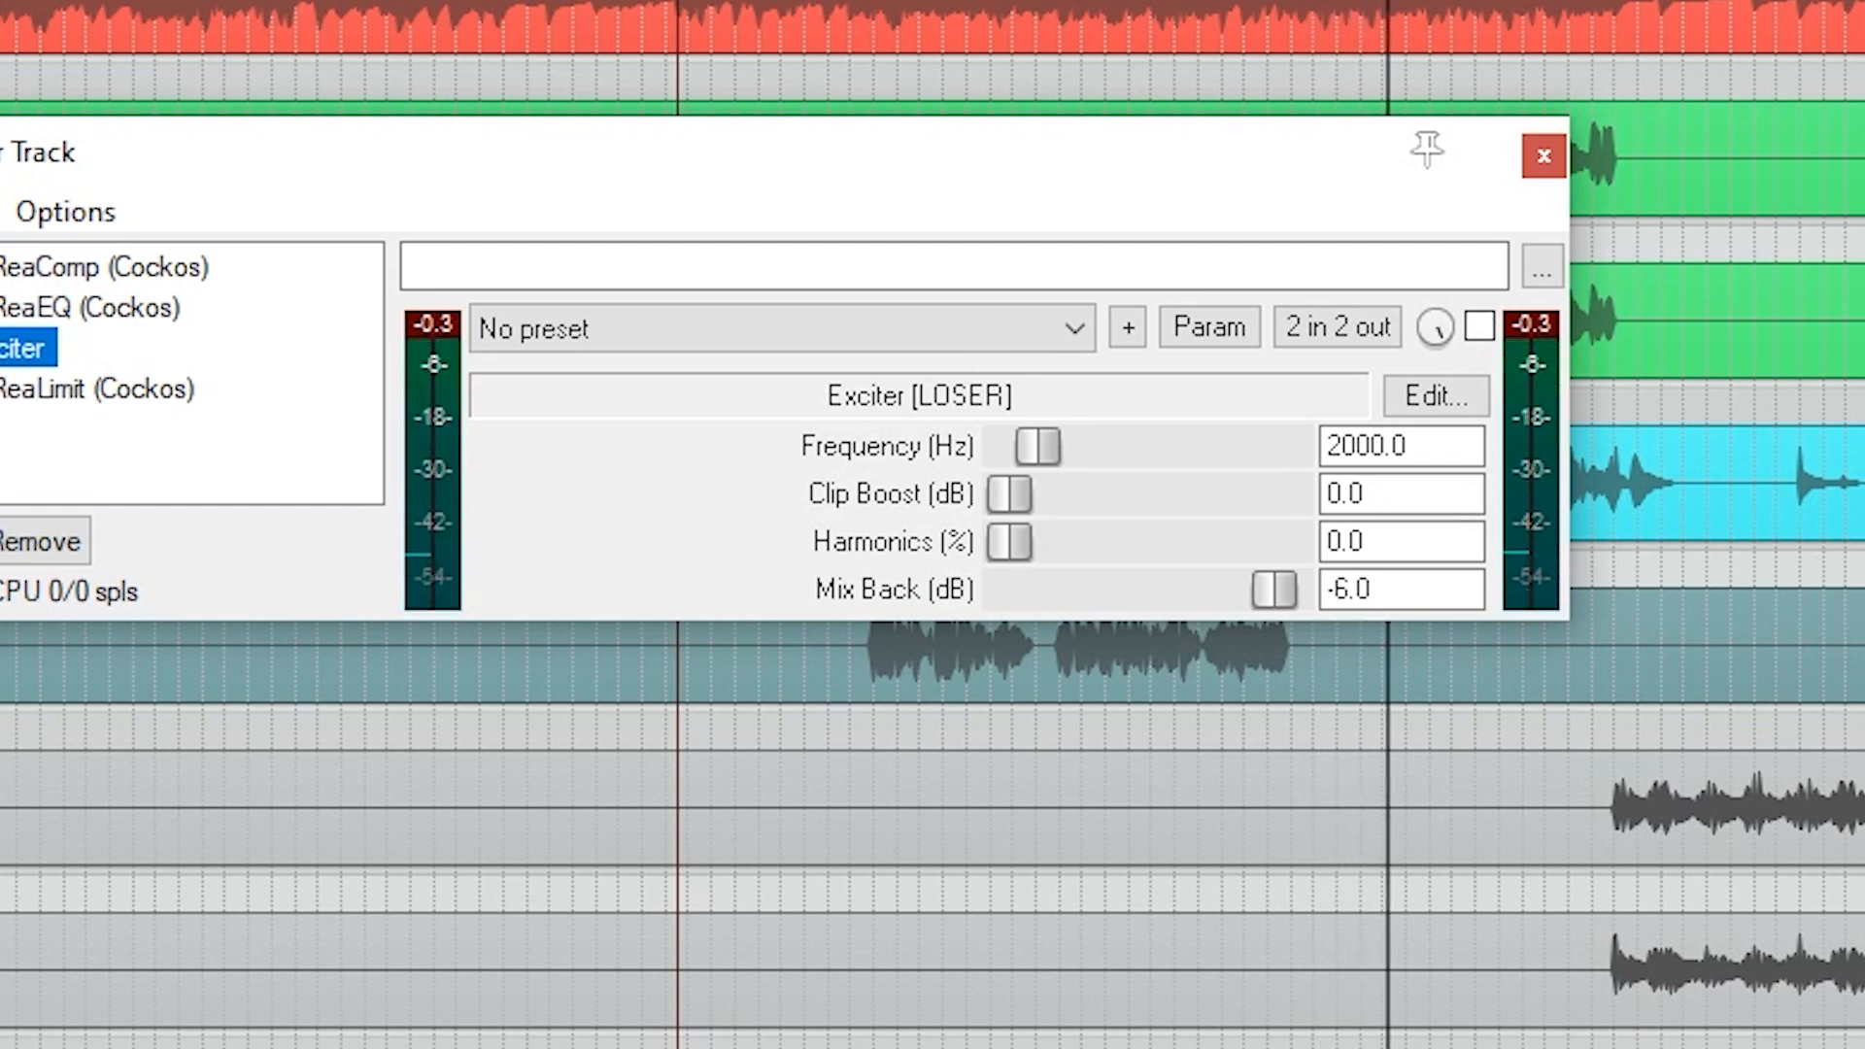
{"action": "left_click", "coordinate": [1480, 326]}
Re-audition ReaComp and ReaEQ on the master track, toggling each one's bypass while the mix plays.
{"action": "left_click", "coordinate": [48, 276]}
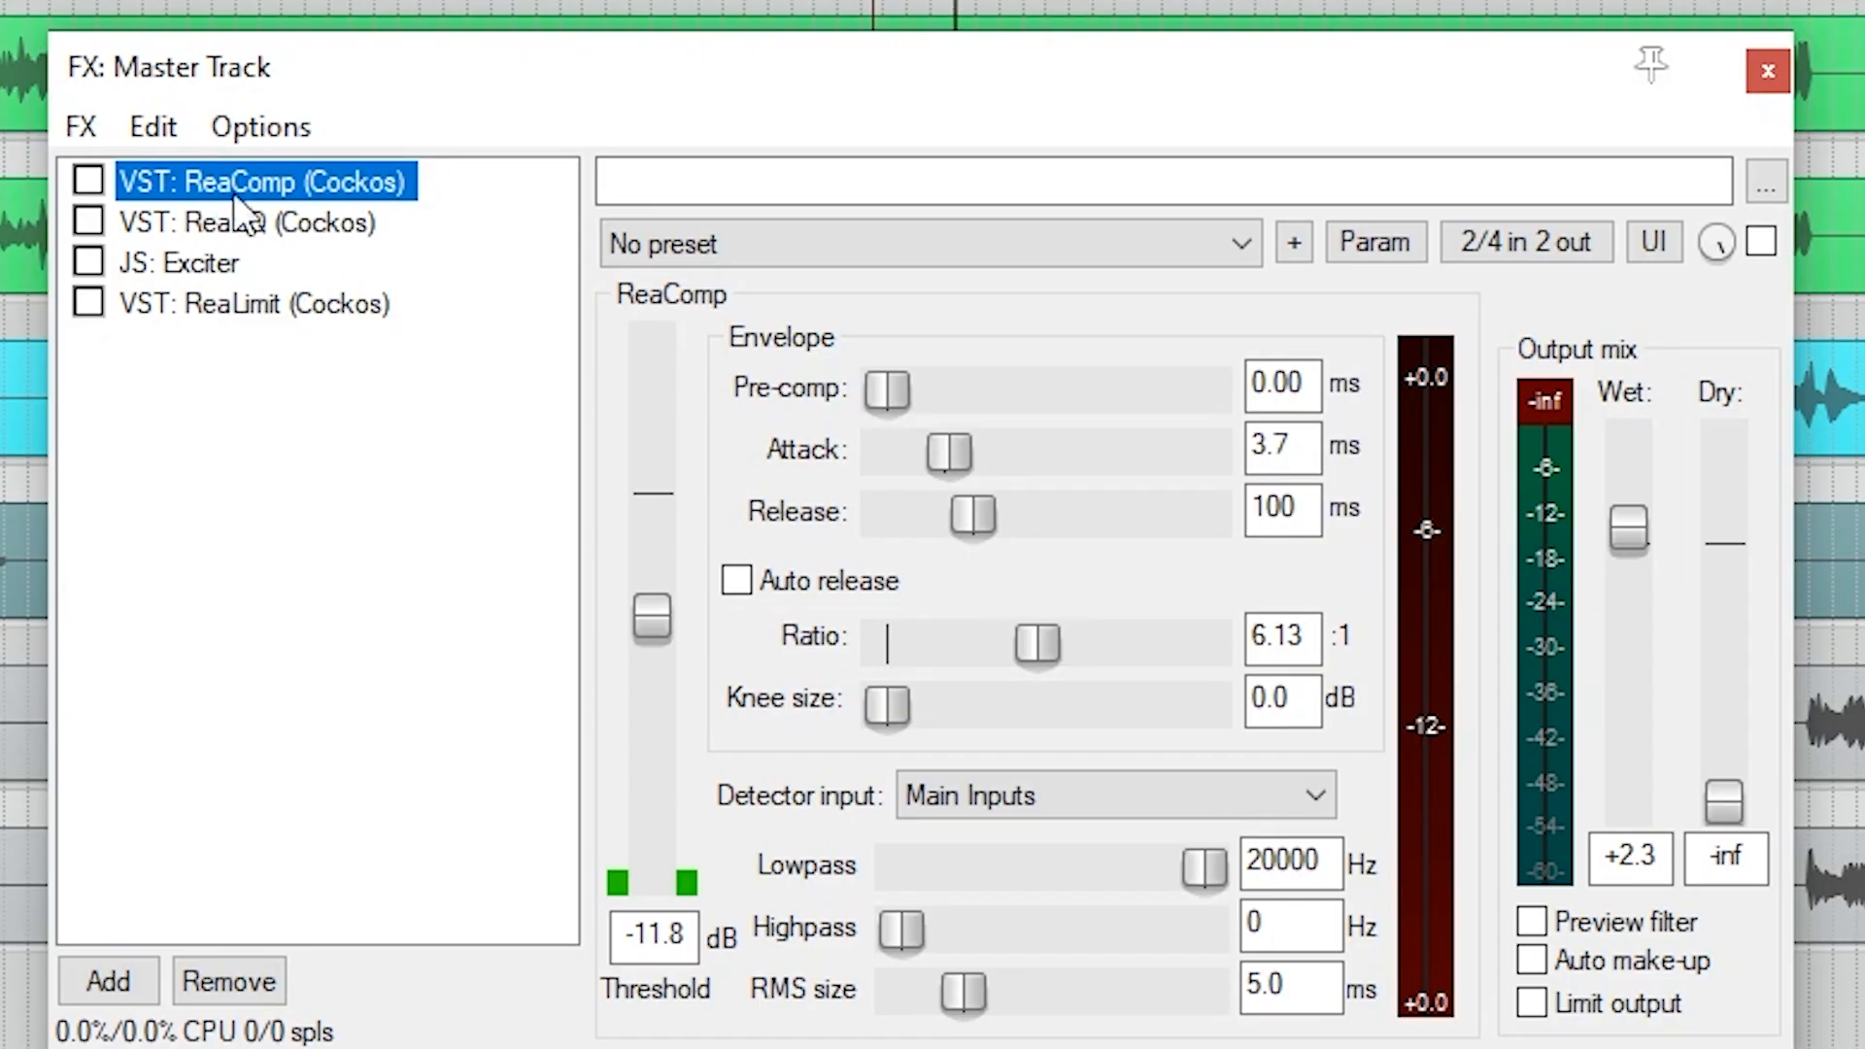
{"action": "left_click", "coordinate": [89, 180]}
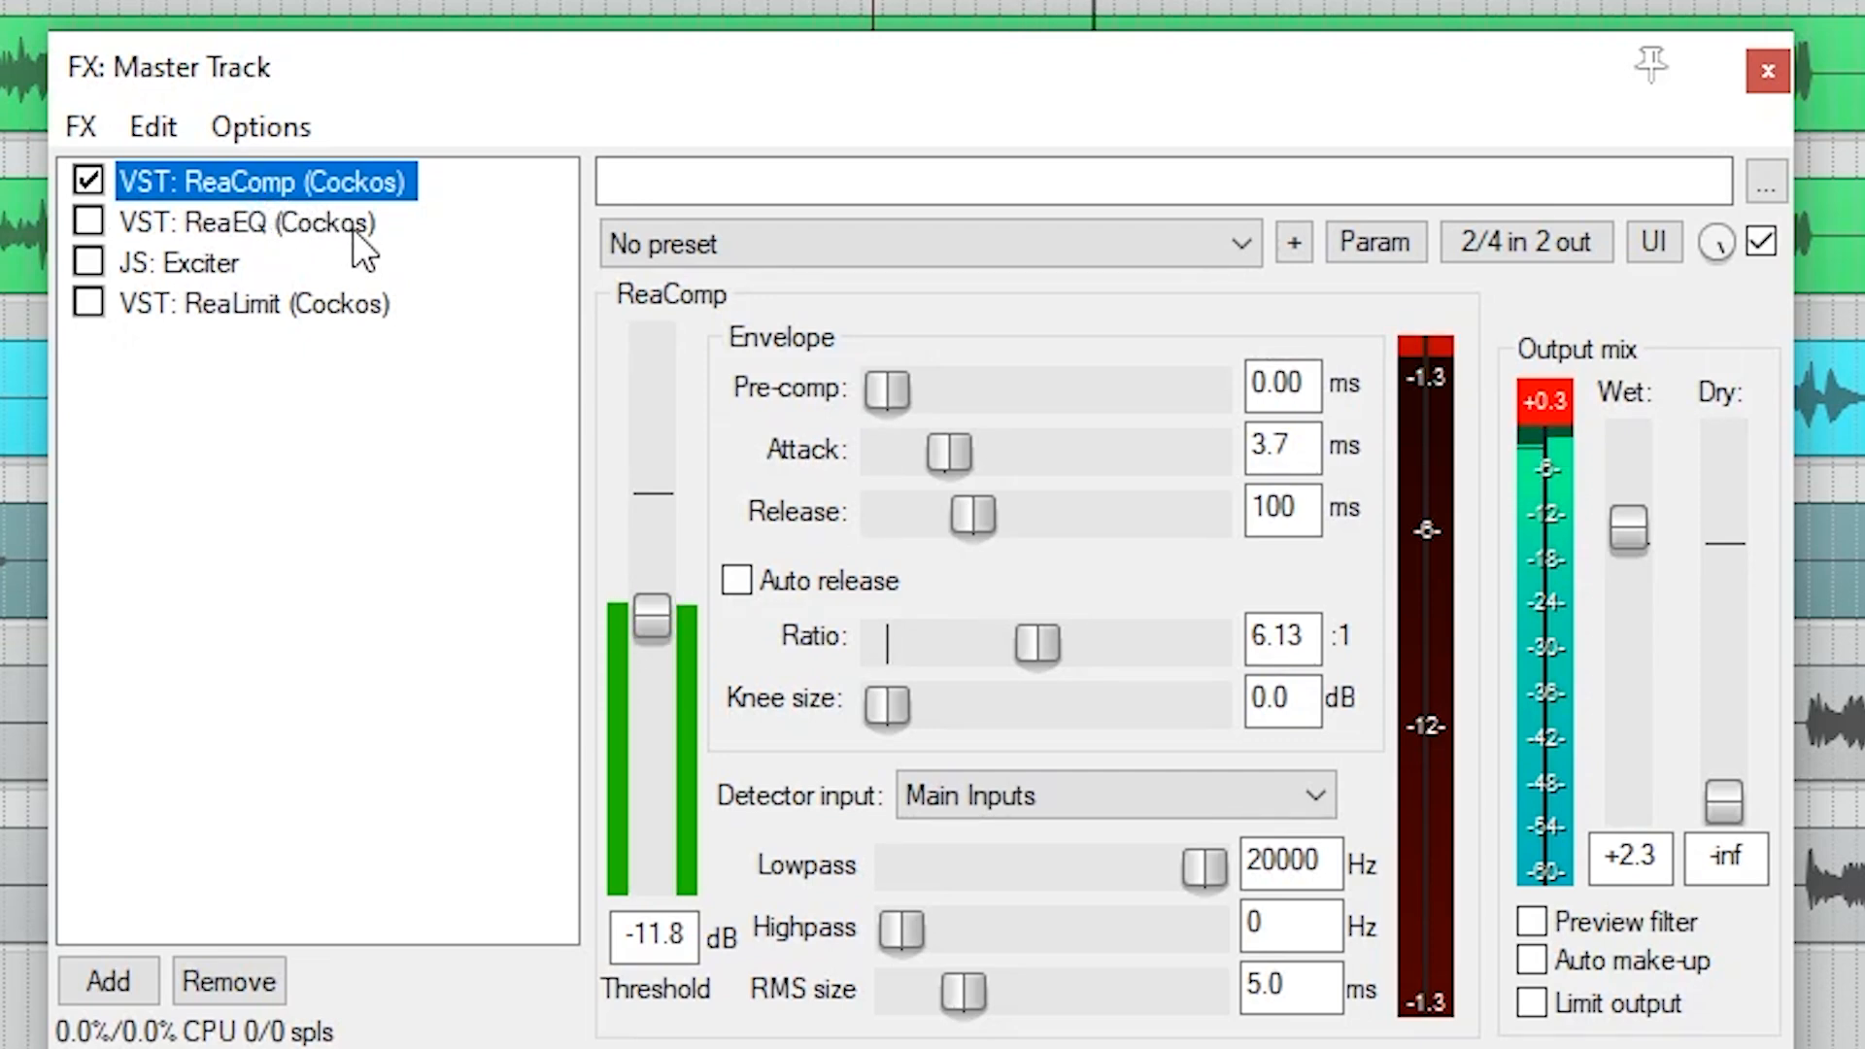
{"action": "left_click", "coordinate": [89, 179]}
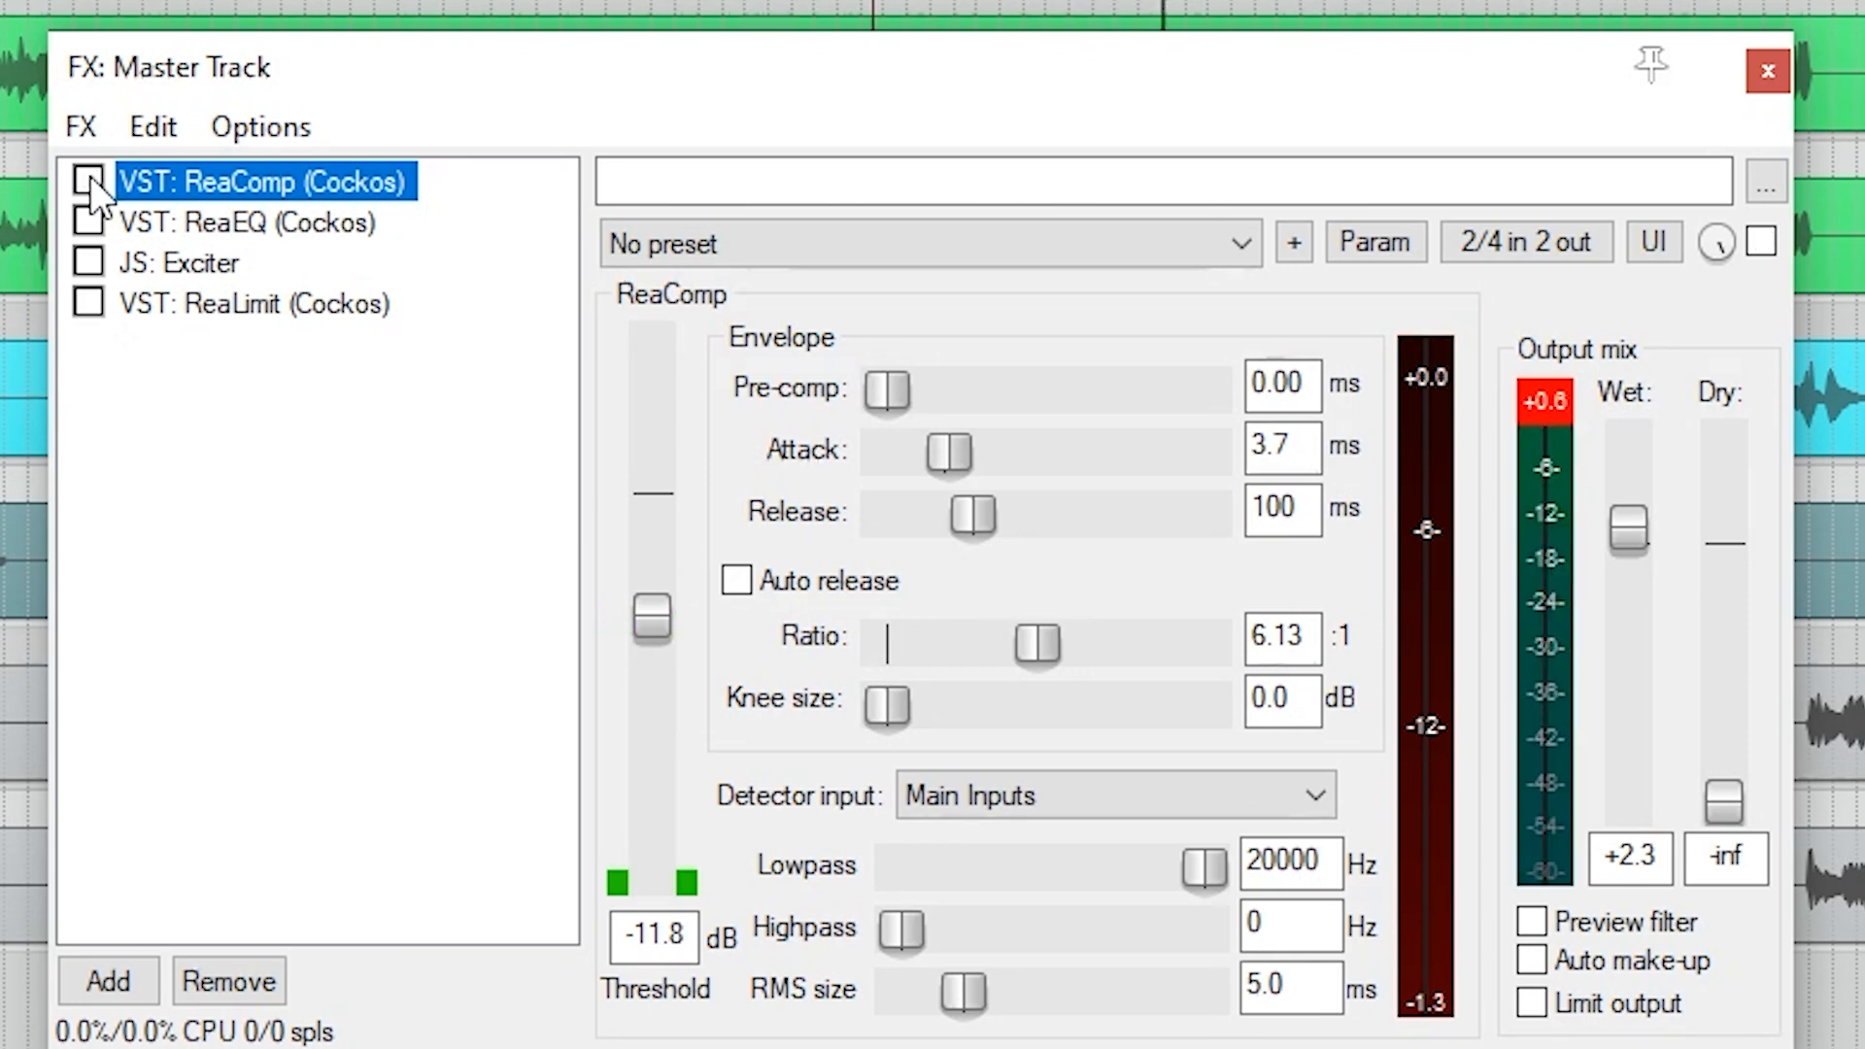
{"action": "left_click", "coordinate": [88, 180]}
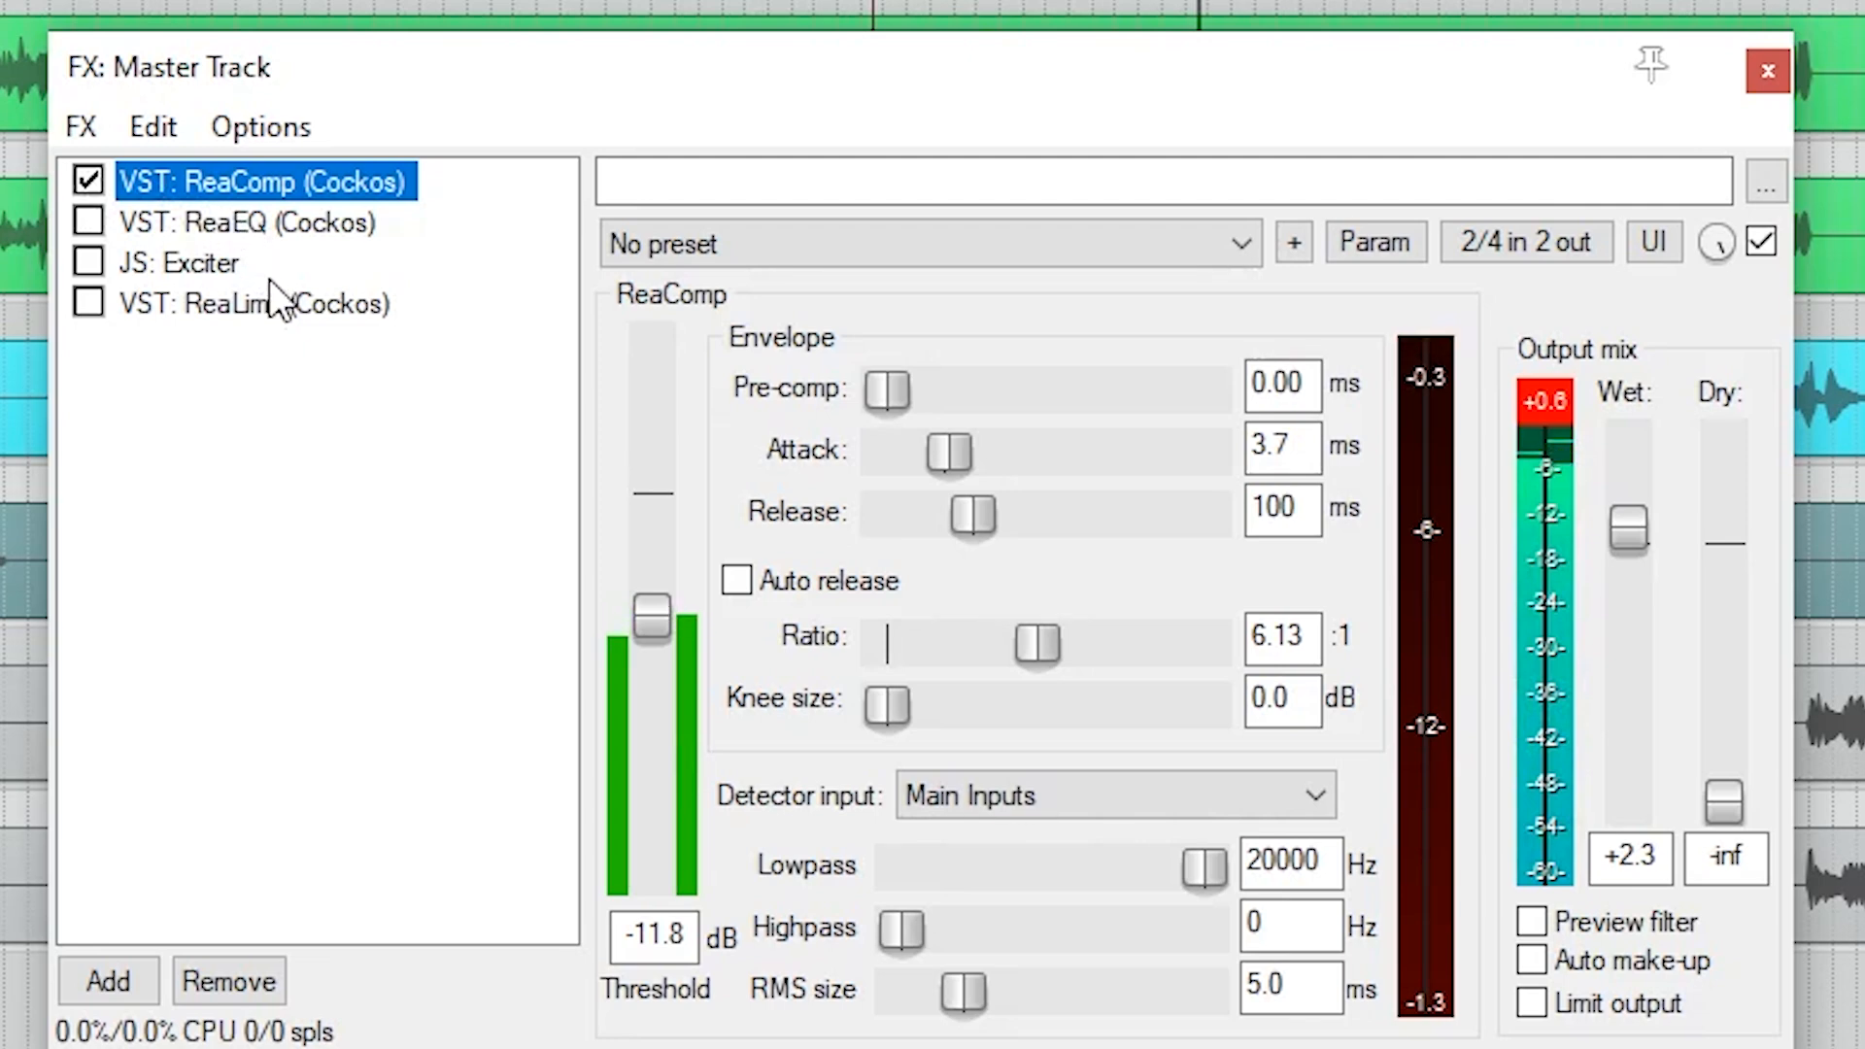
{"action": "left_click", "coordinate": [272, 226]}
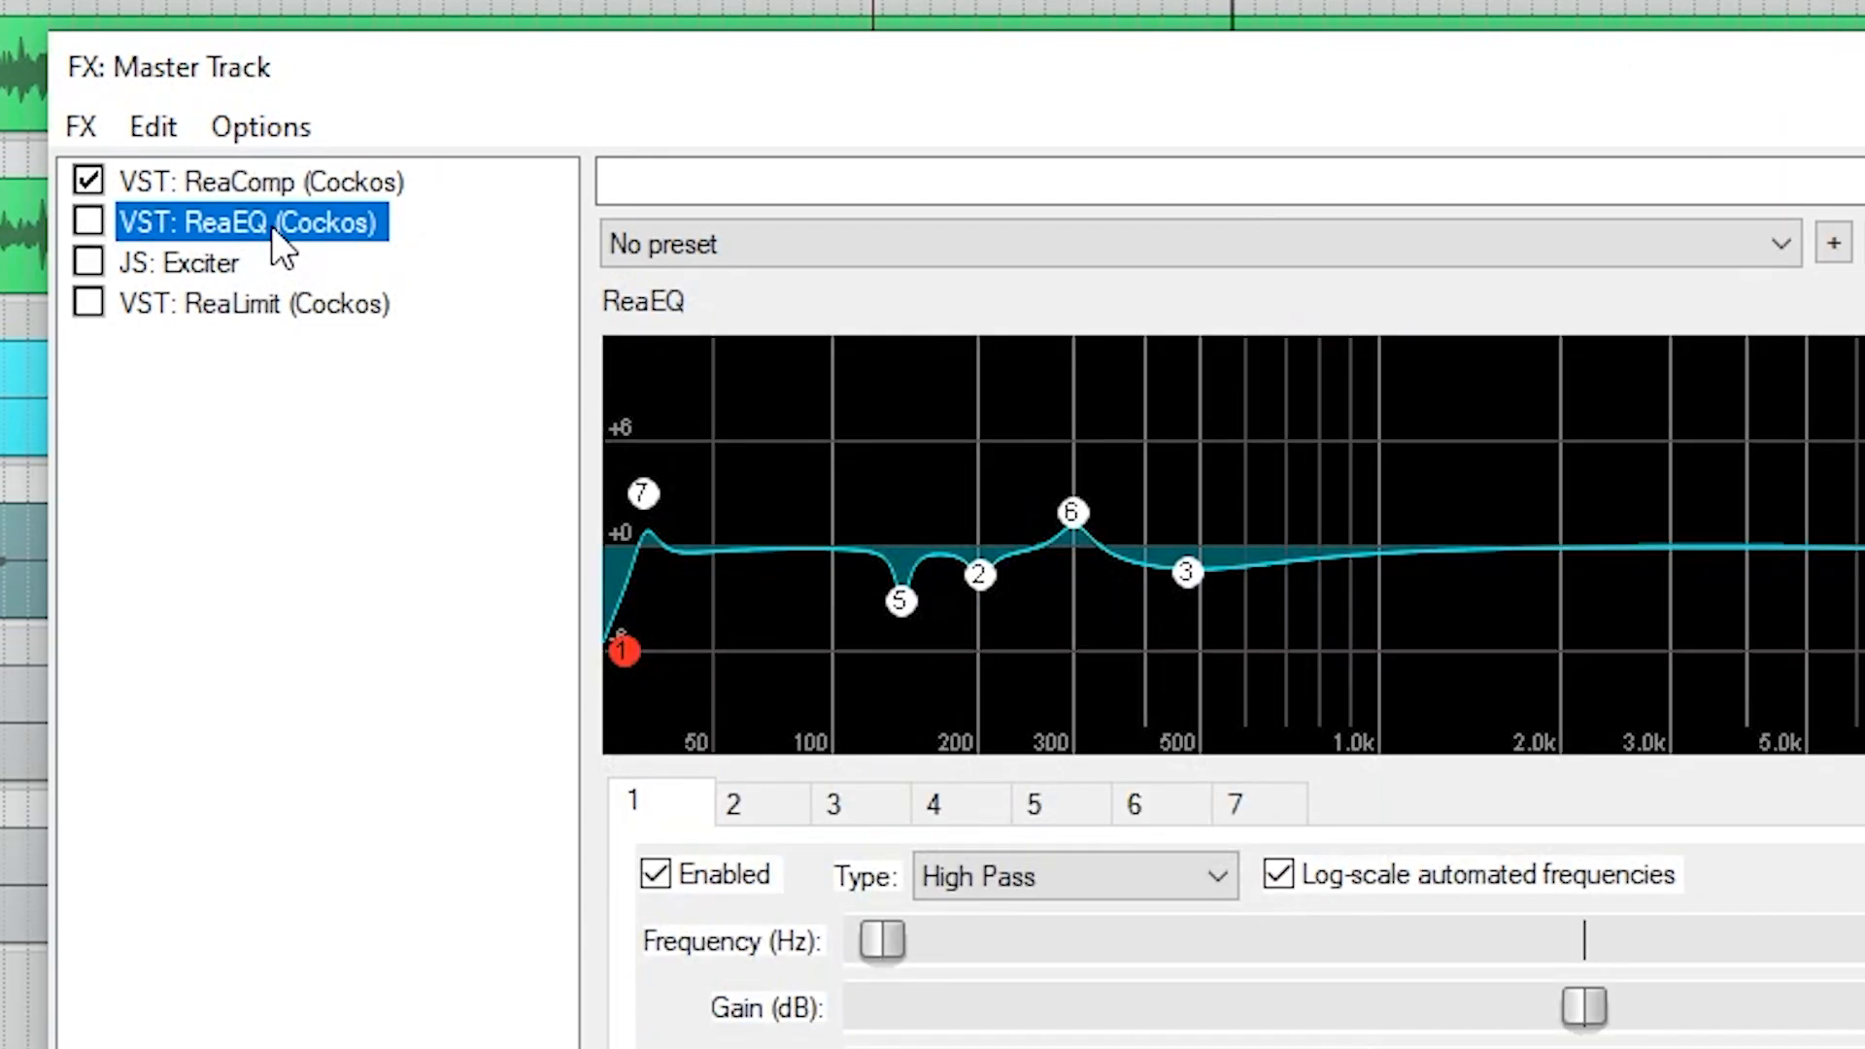
{"action": "left_click", "coordinate": [96, 230]}
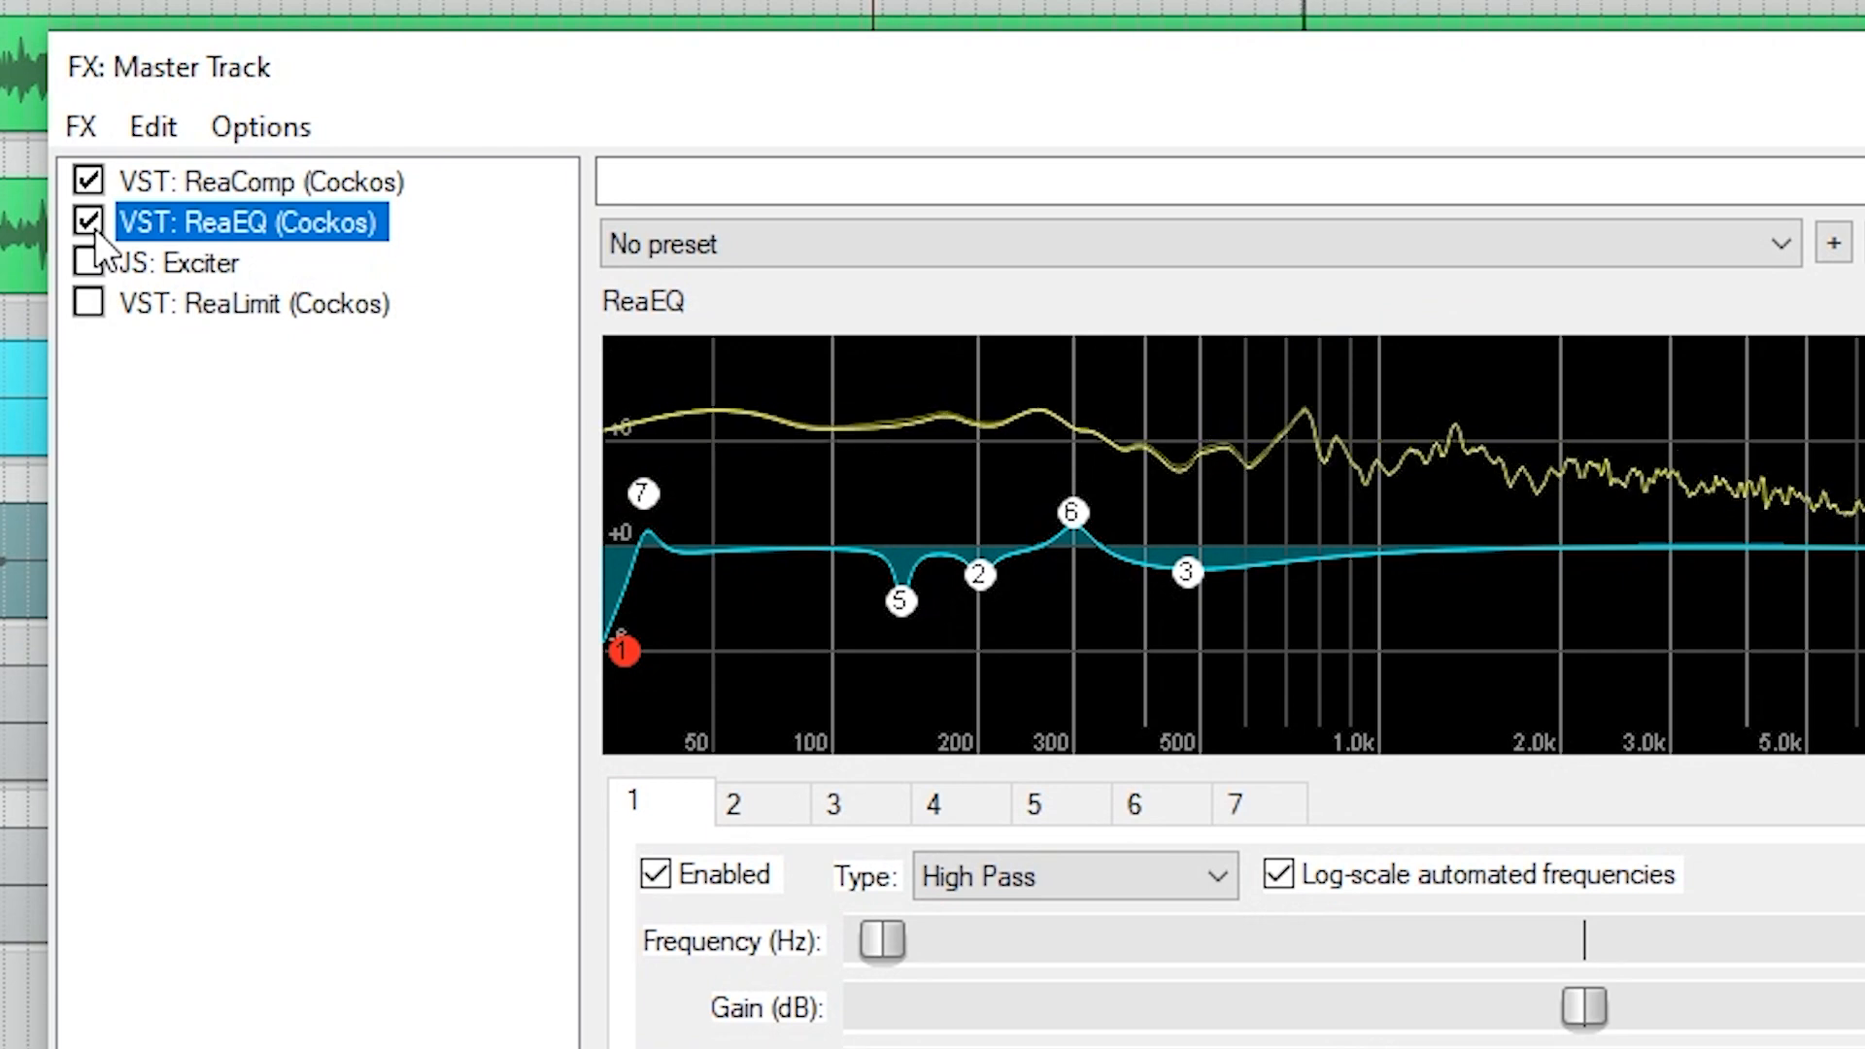
{"action": "left_click", "coordinate": [95, 229]}
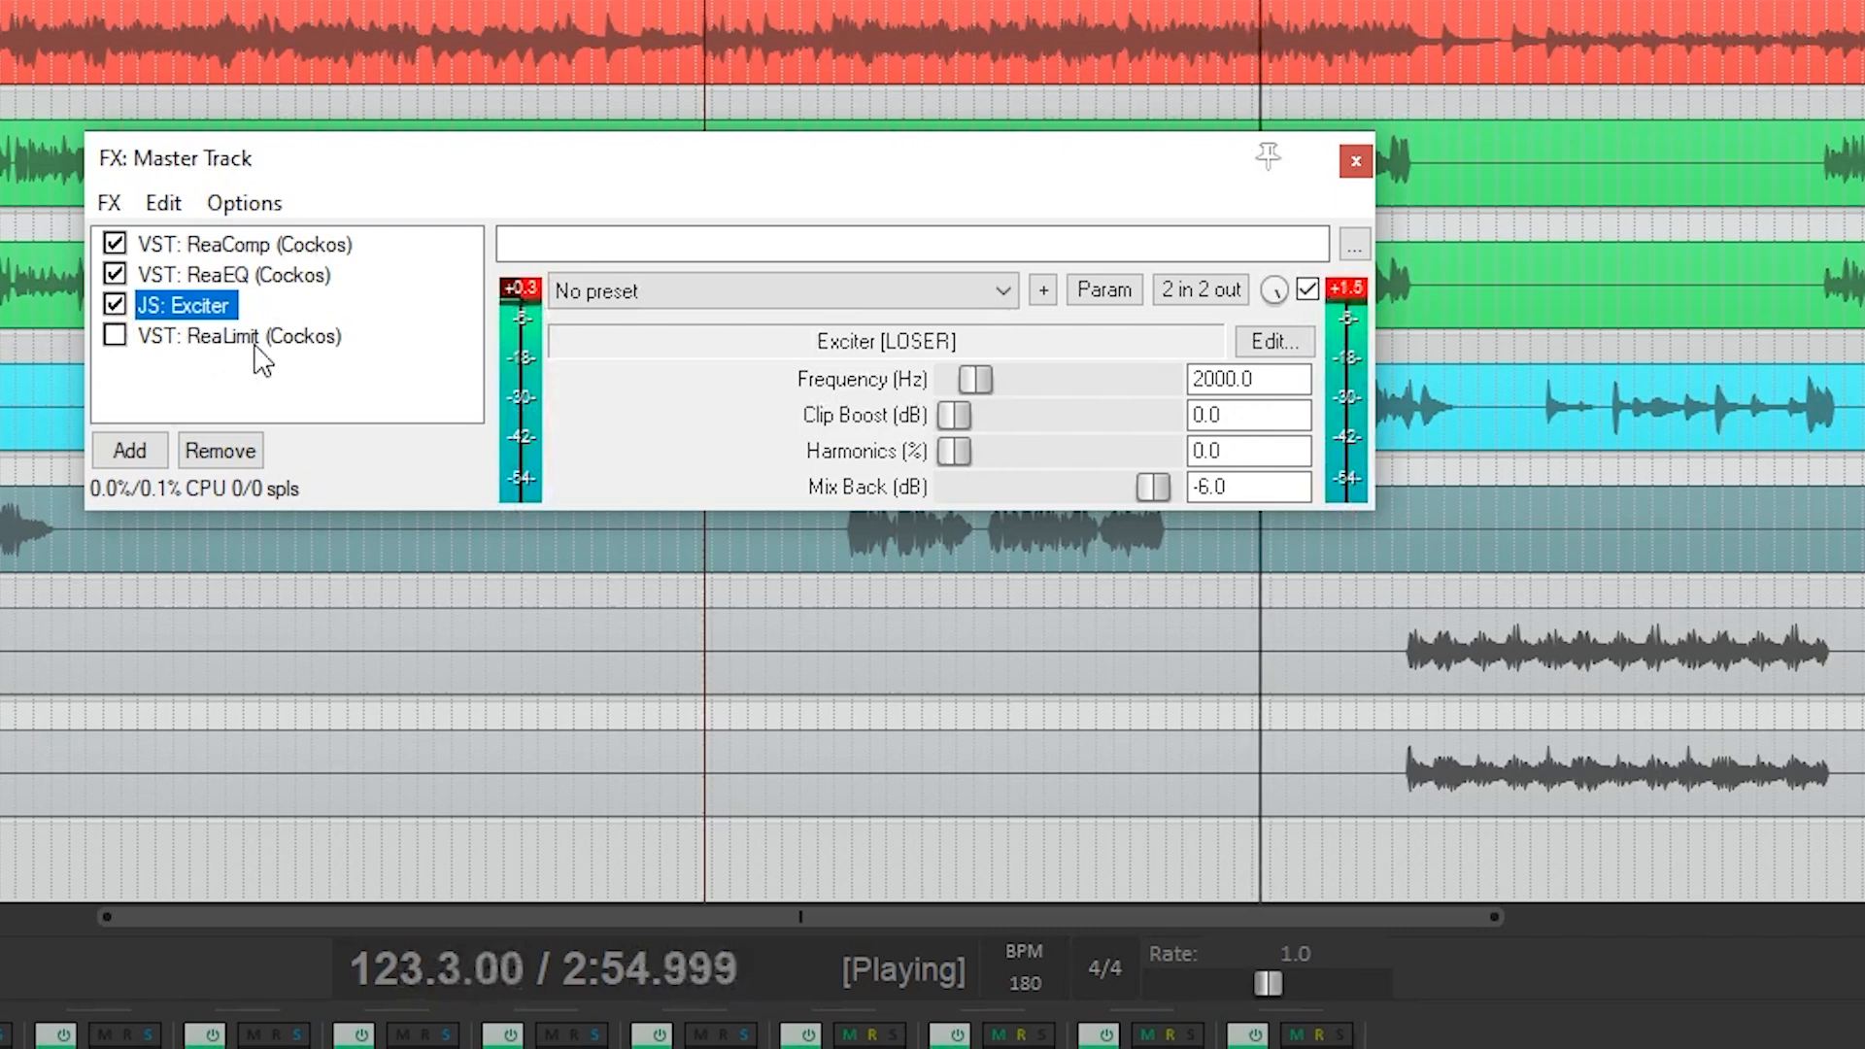
Enable ReaLimit at the end of the master chain and repeatedly compare the mix with the limiter active and bypassed.
{"action": "left_click", "coordinate": [243, 337]}
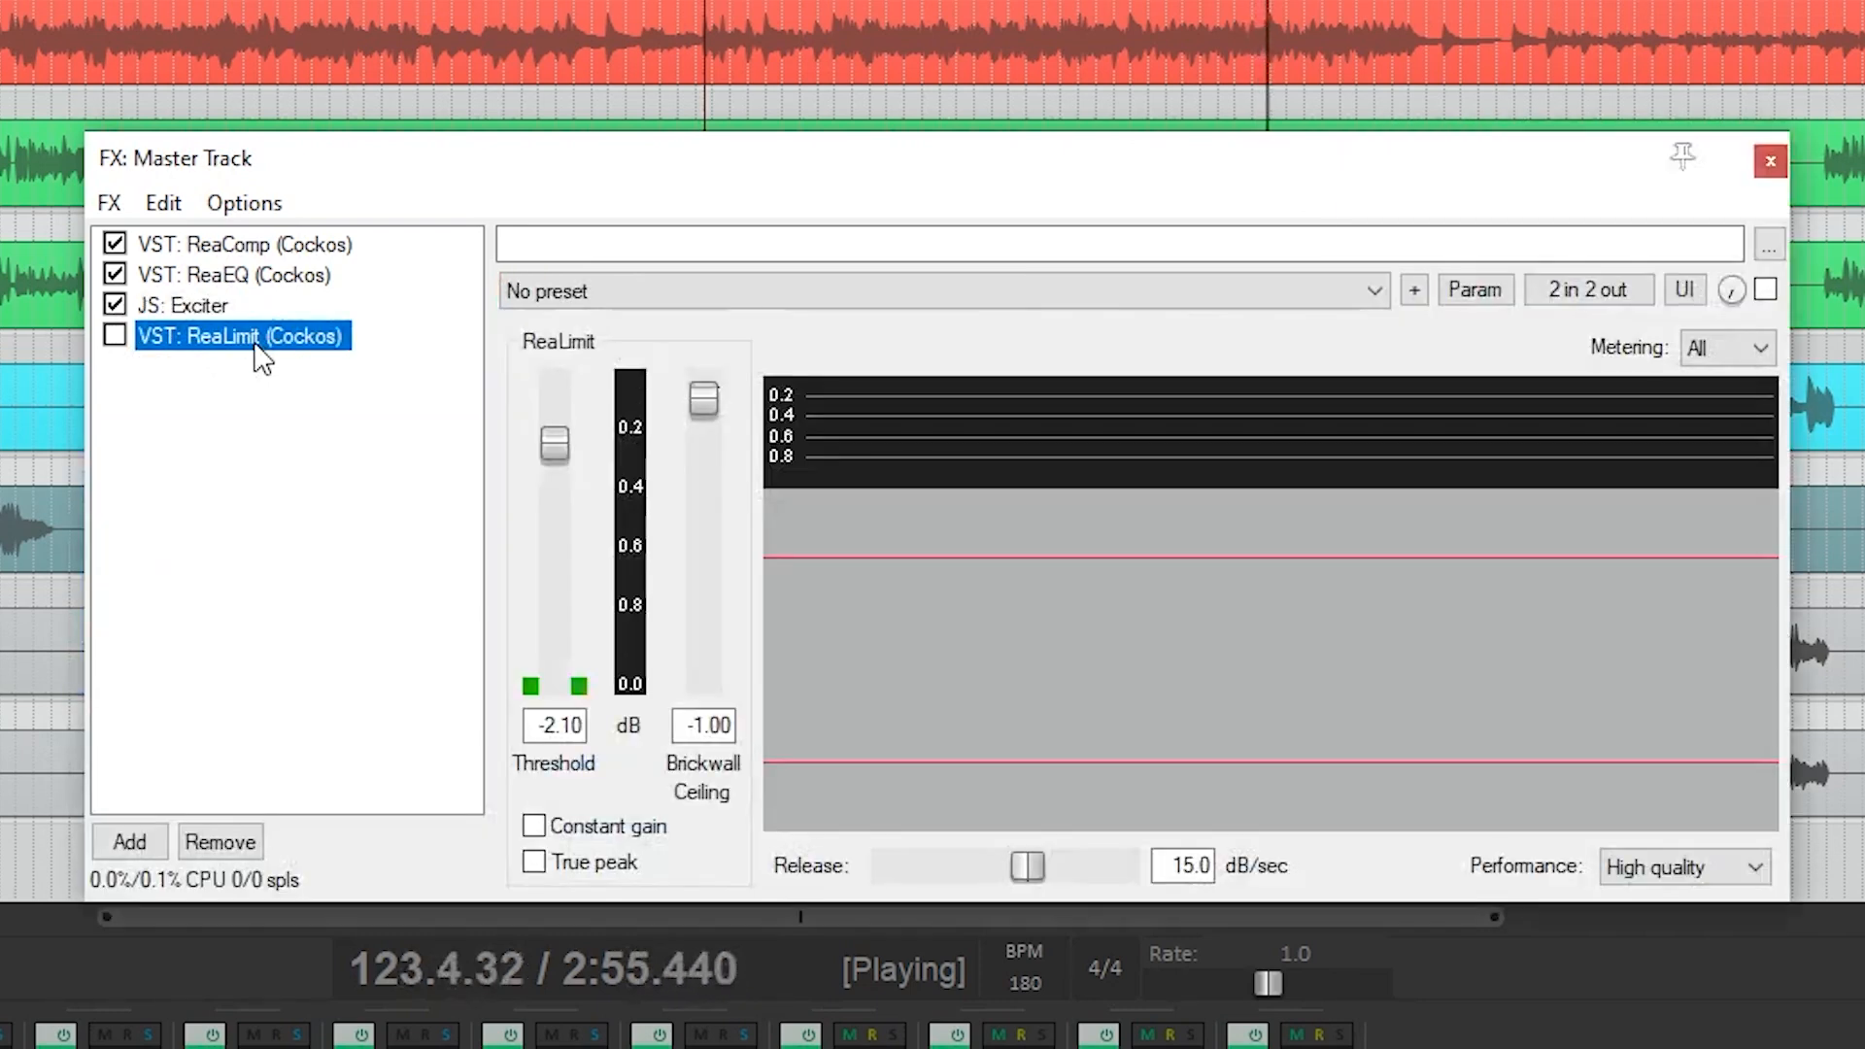
{"action": "left_click", "coordinate": [123, 340]}
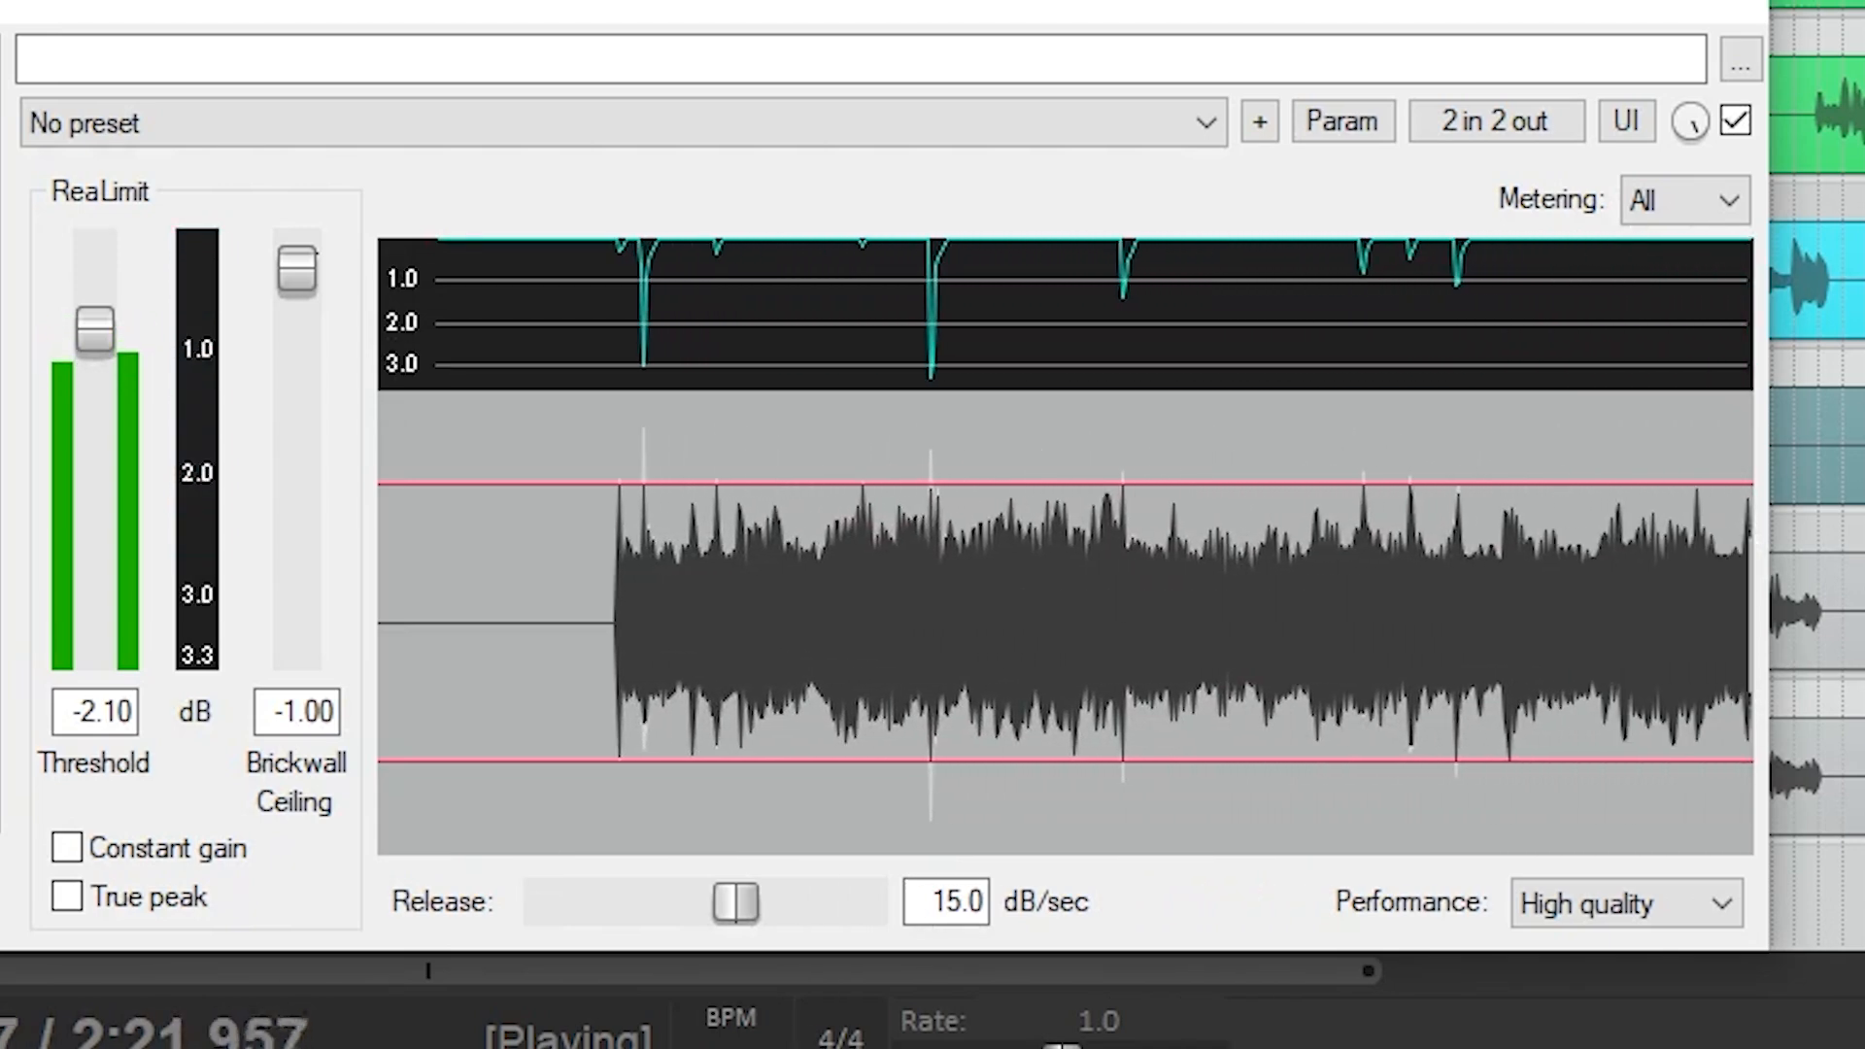
{"action": "left_click", "coordinate": [1736, 120]}
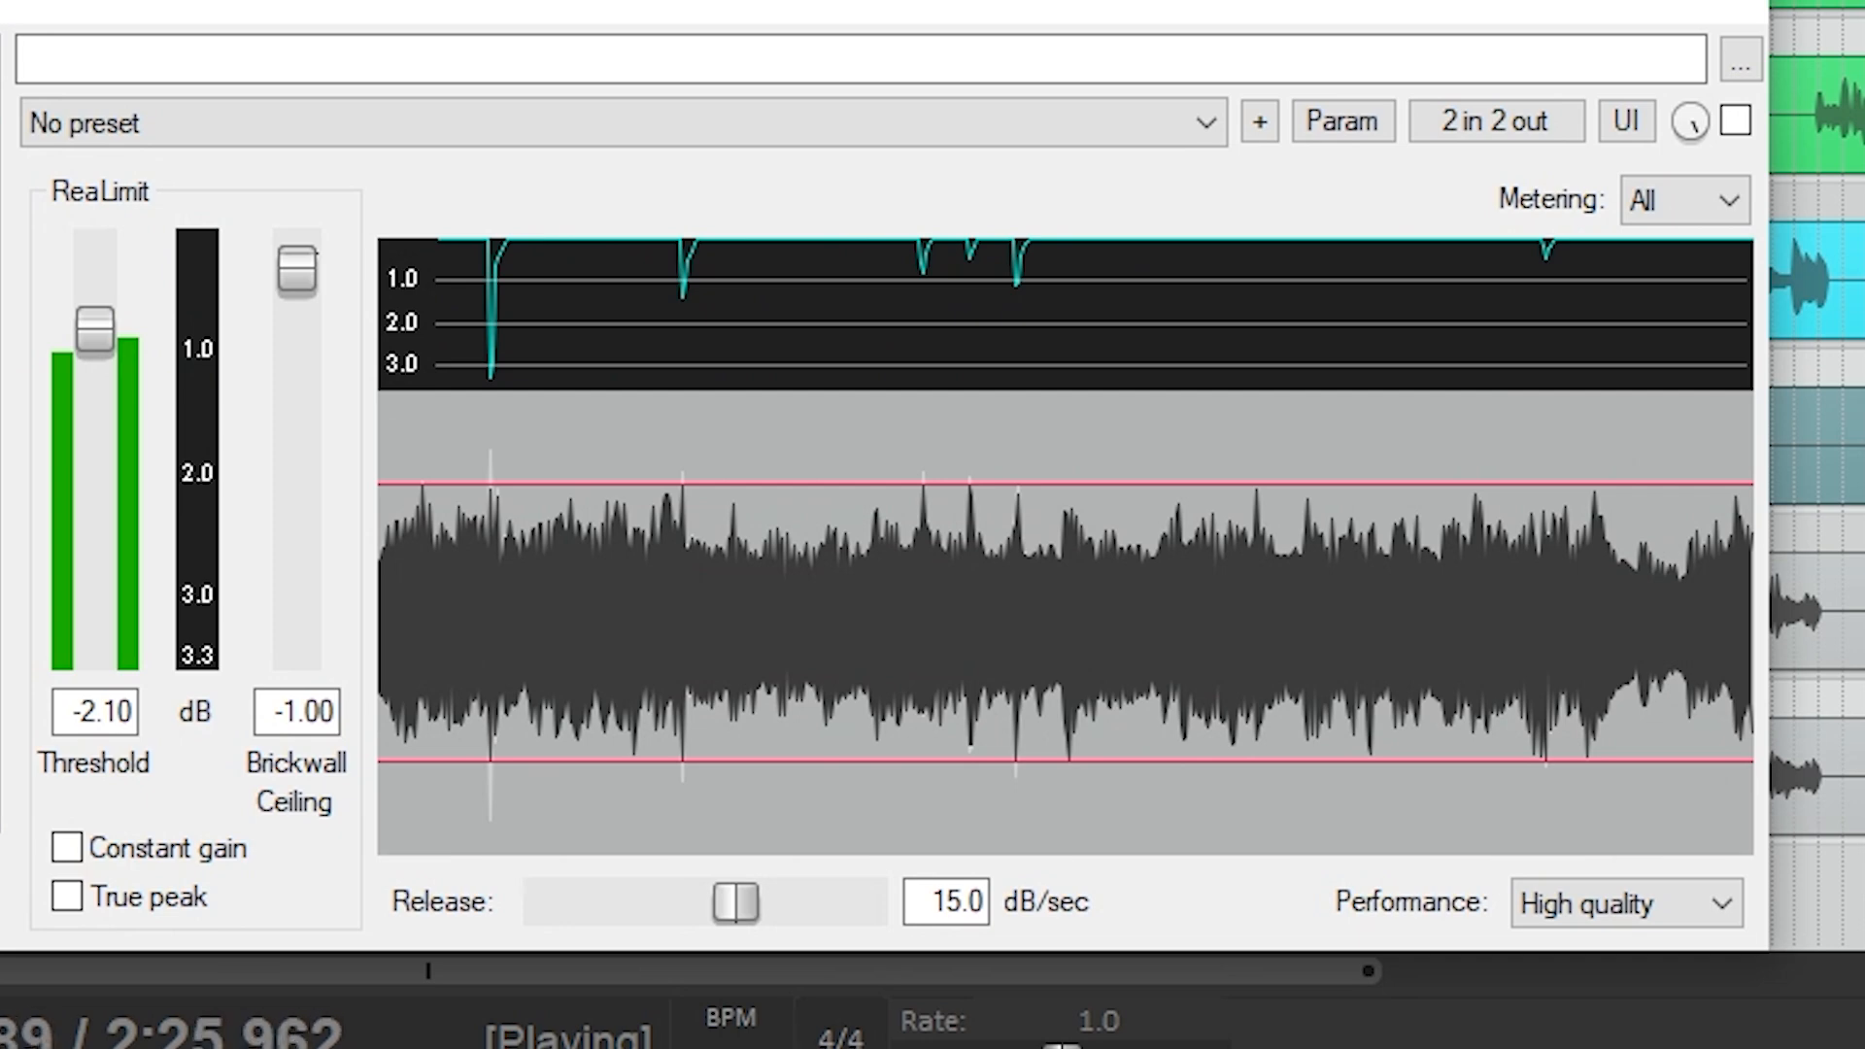
{"action": "left_click", "coordinate": [1736, 120]}
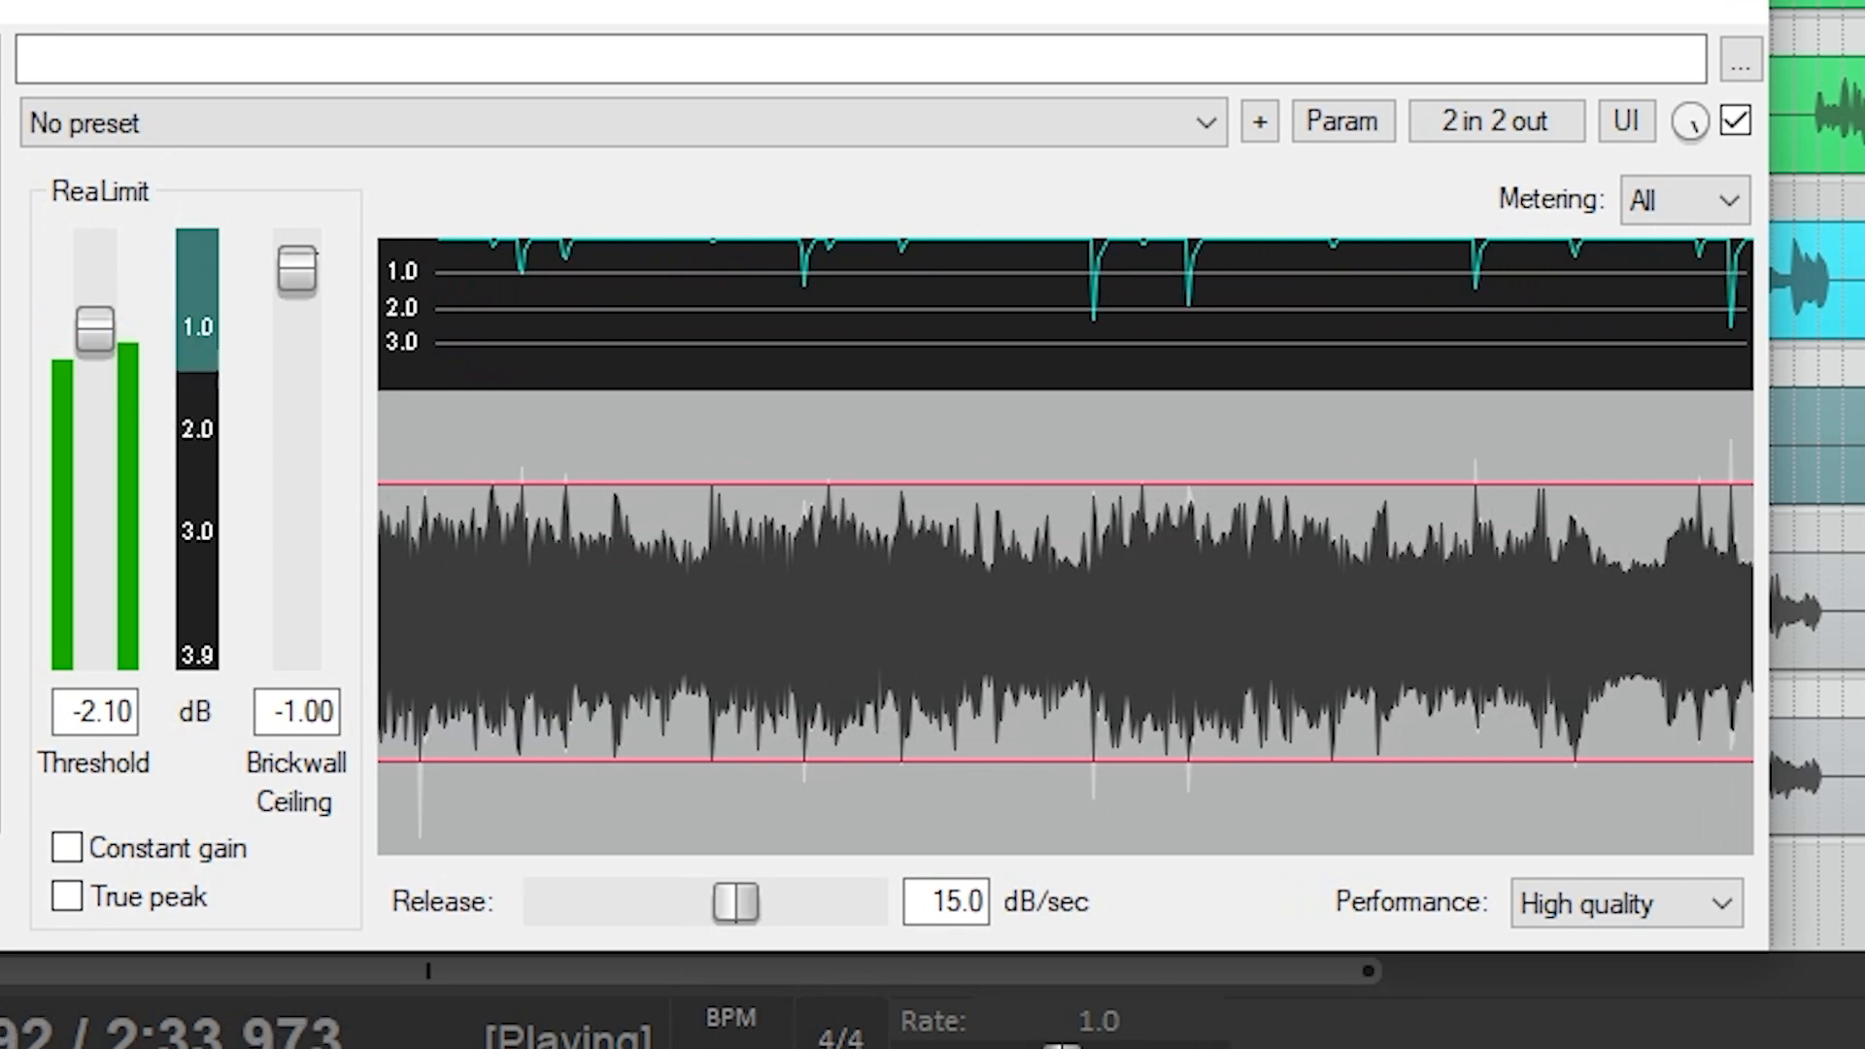
{"action": "left_click", "coordinate": [1736, 120]}
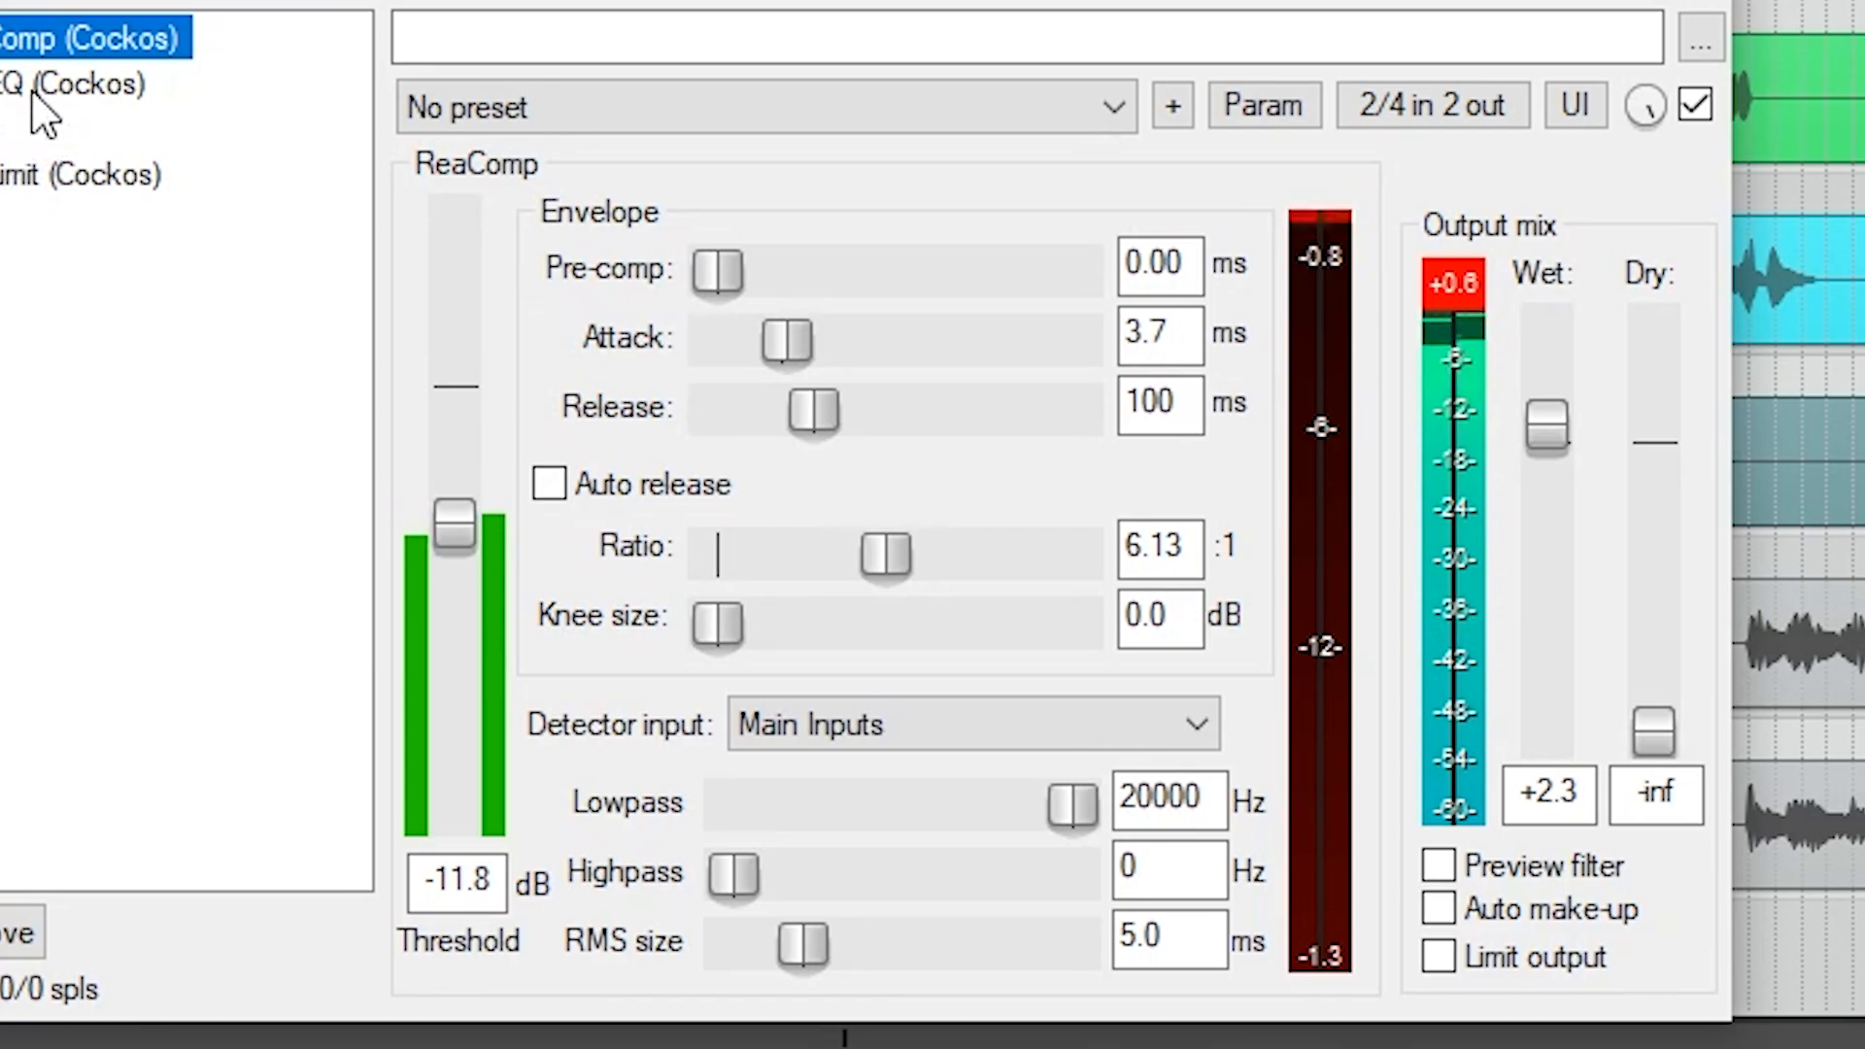
{"action": "left_click", "coordinate": [34, 93]}
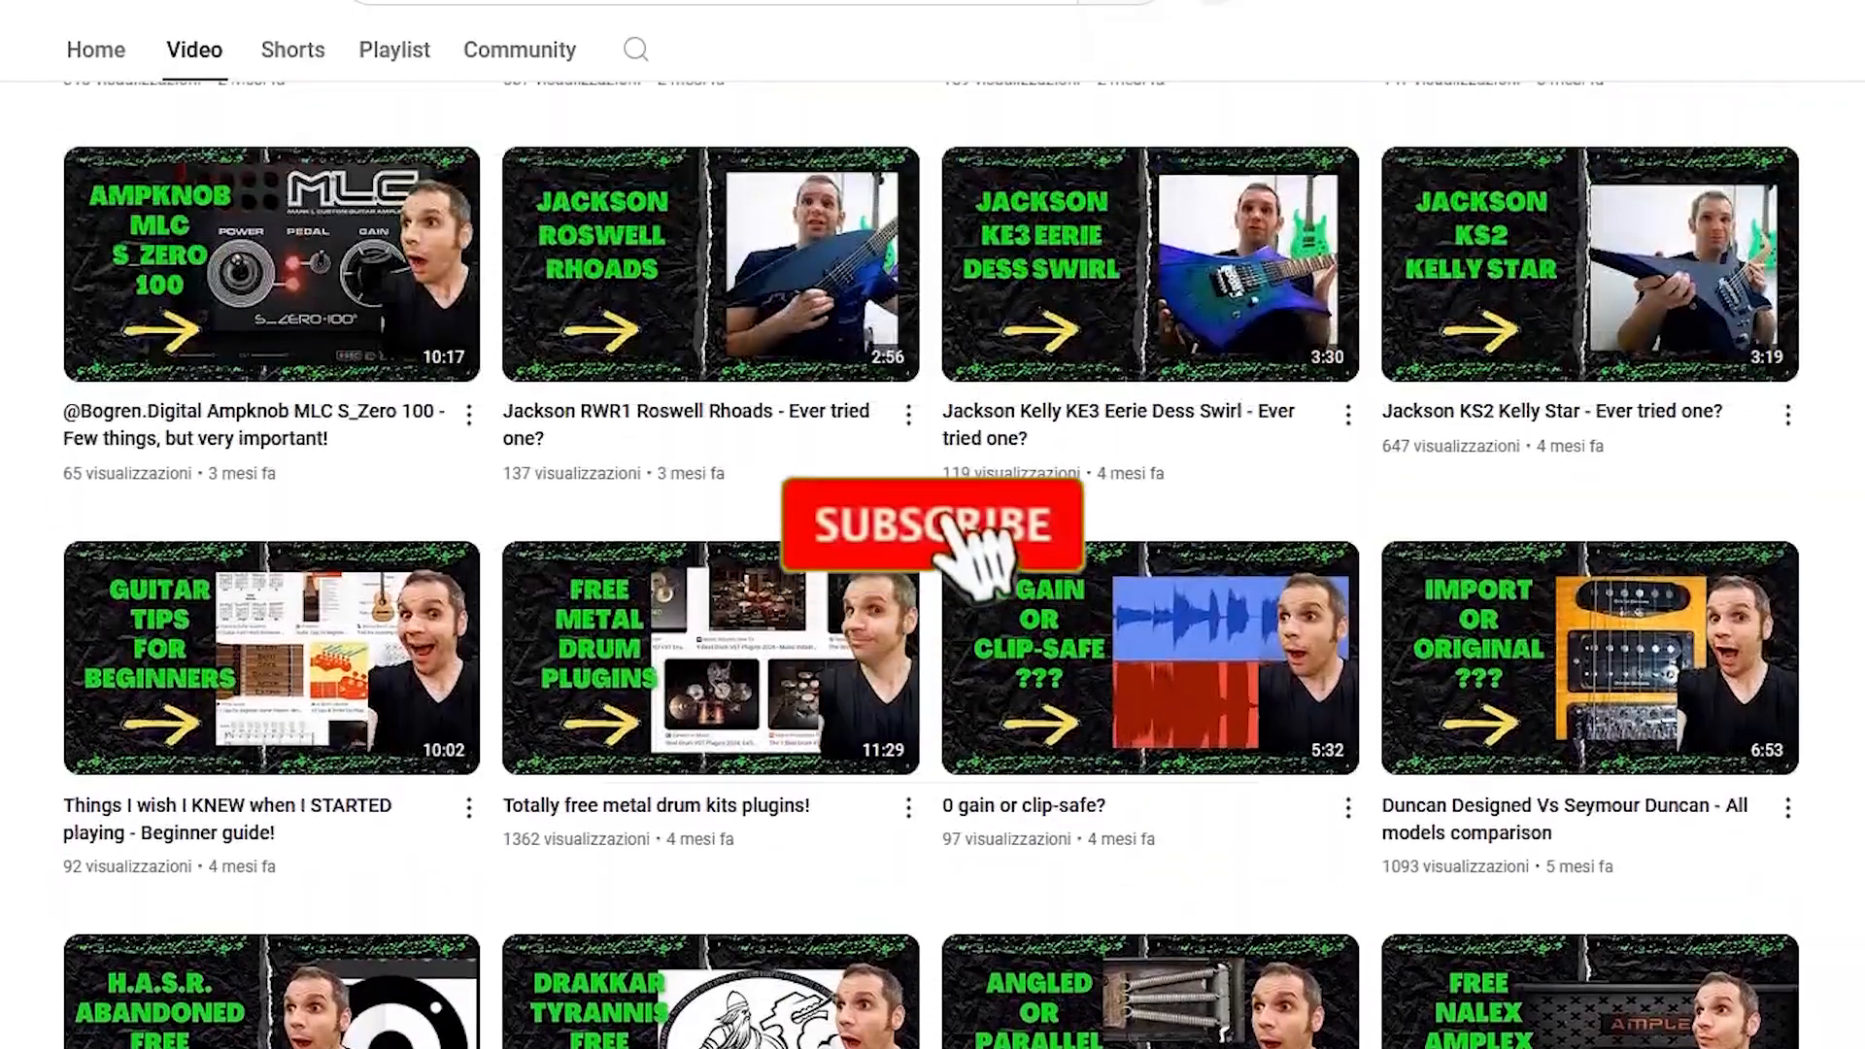
{"action": "scroll", "coordinate": [933, 563], "scroll_direction": "up", "scroll_amount": 14}
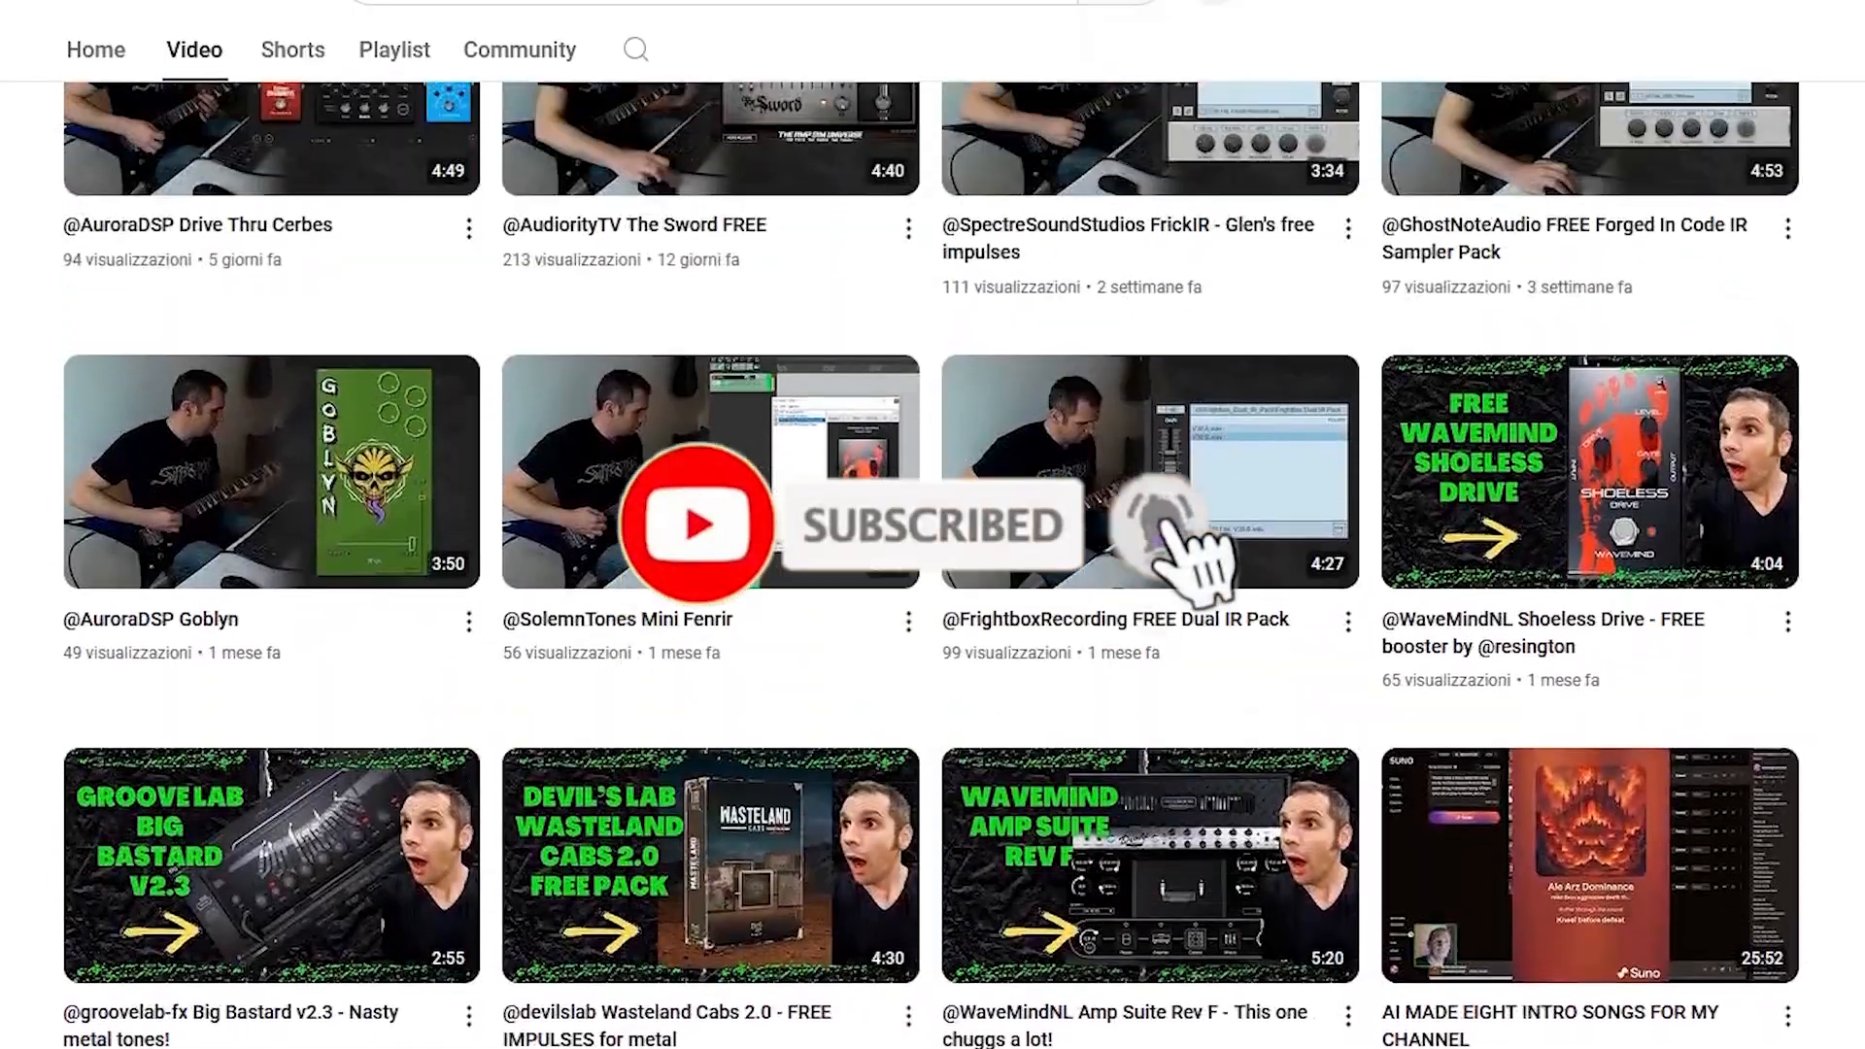
{"action": "scroll", "coordinate": [932, 564], "scroll_direction": "up", "scroll_amount": 4}
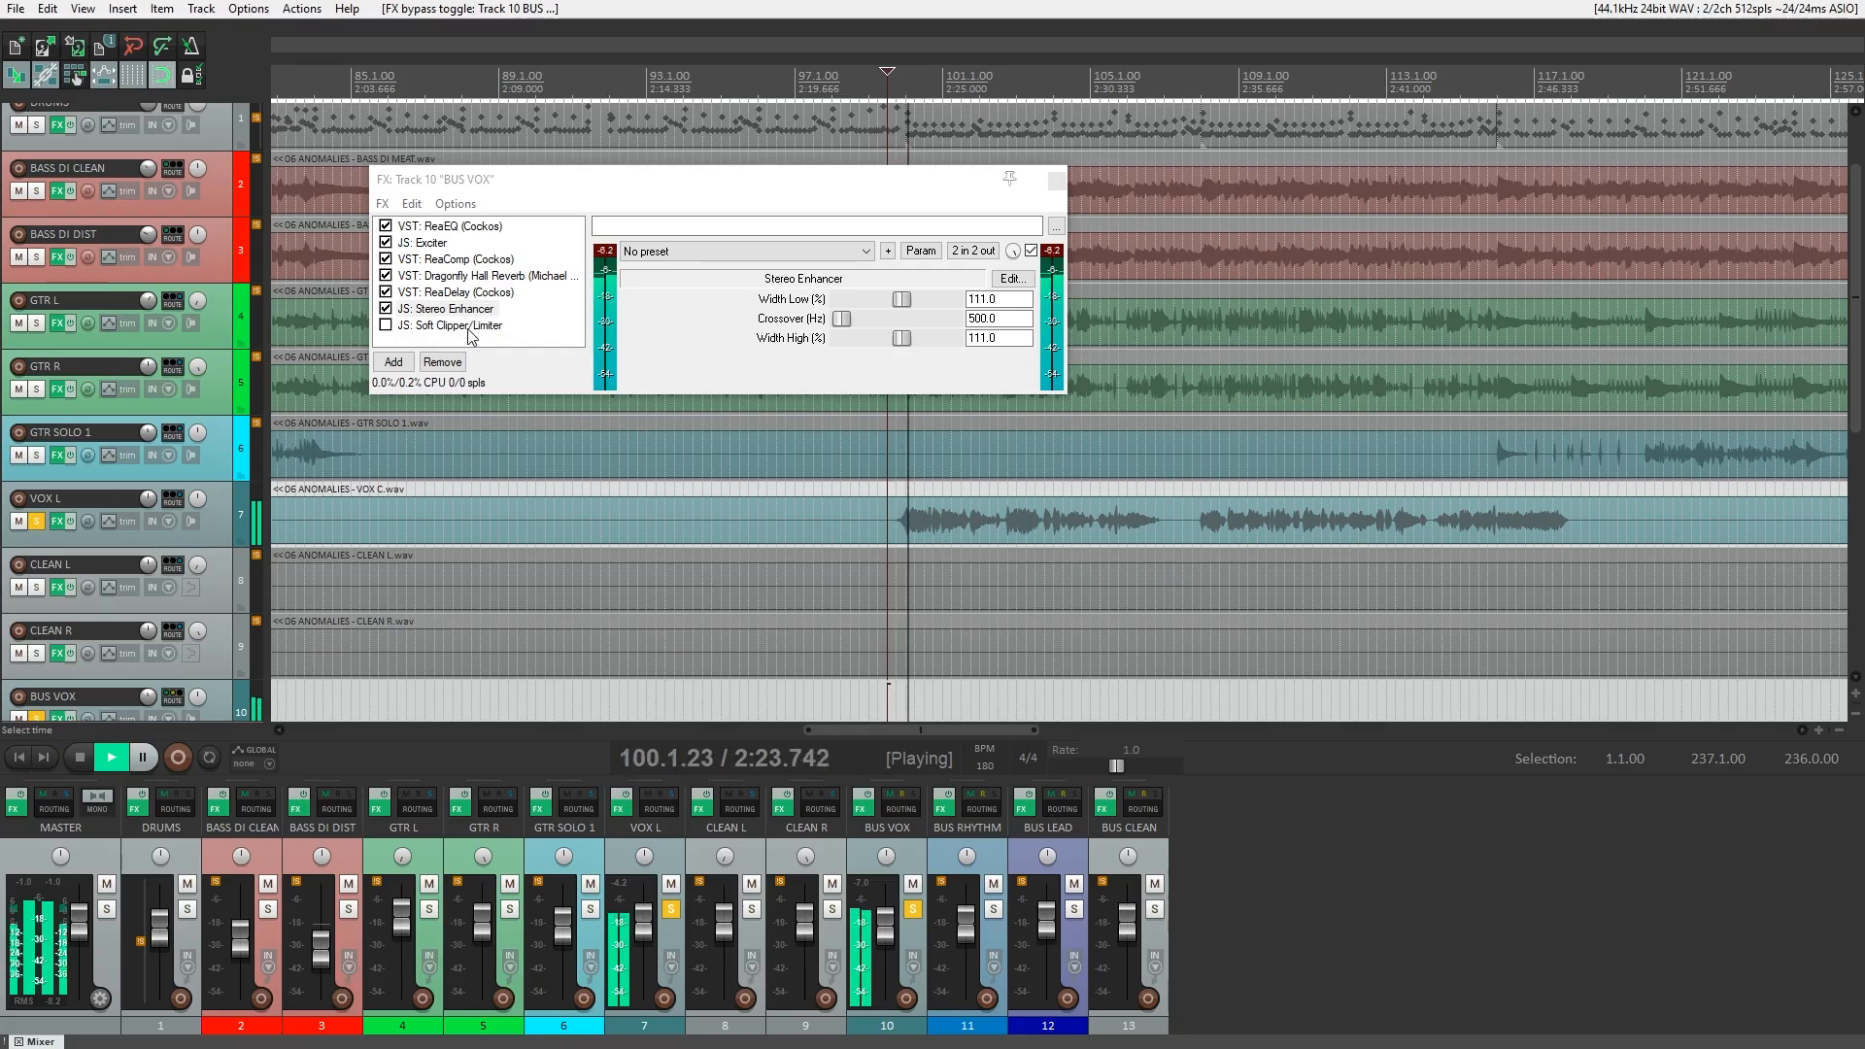
{"action": "left_click", "coordinate": [470, 330]}
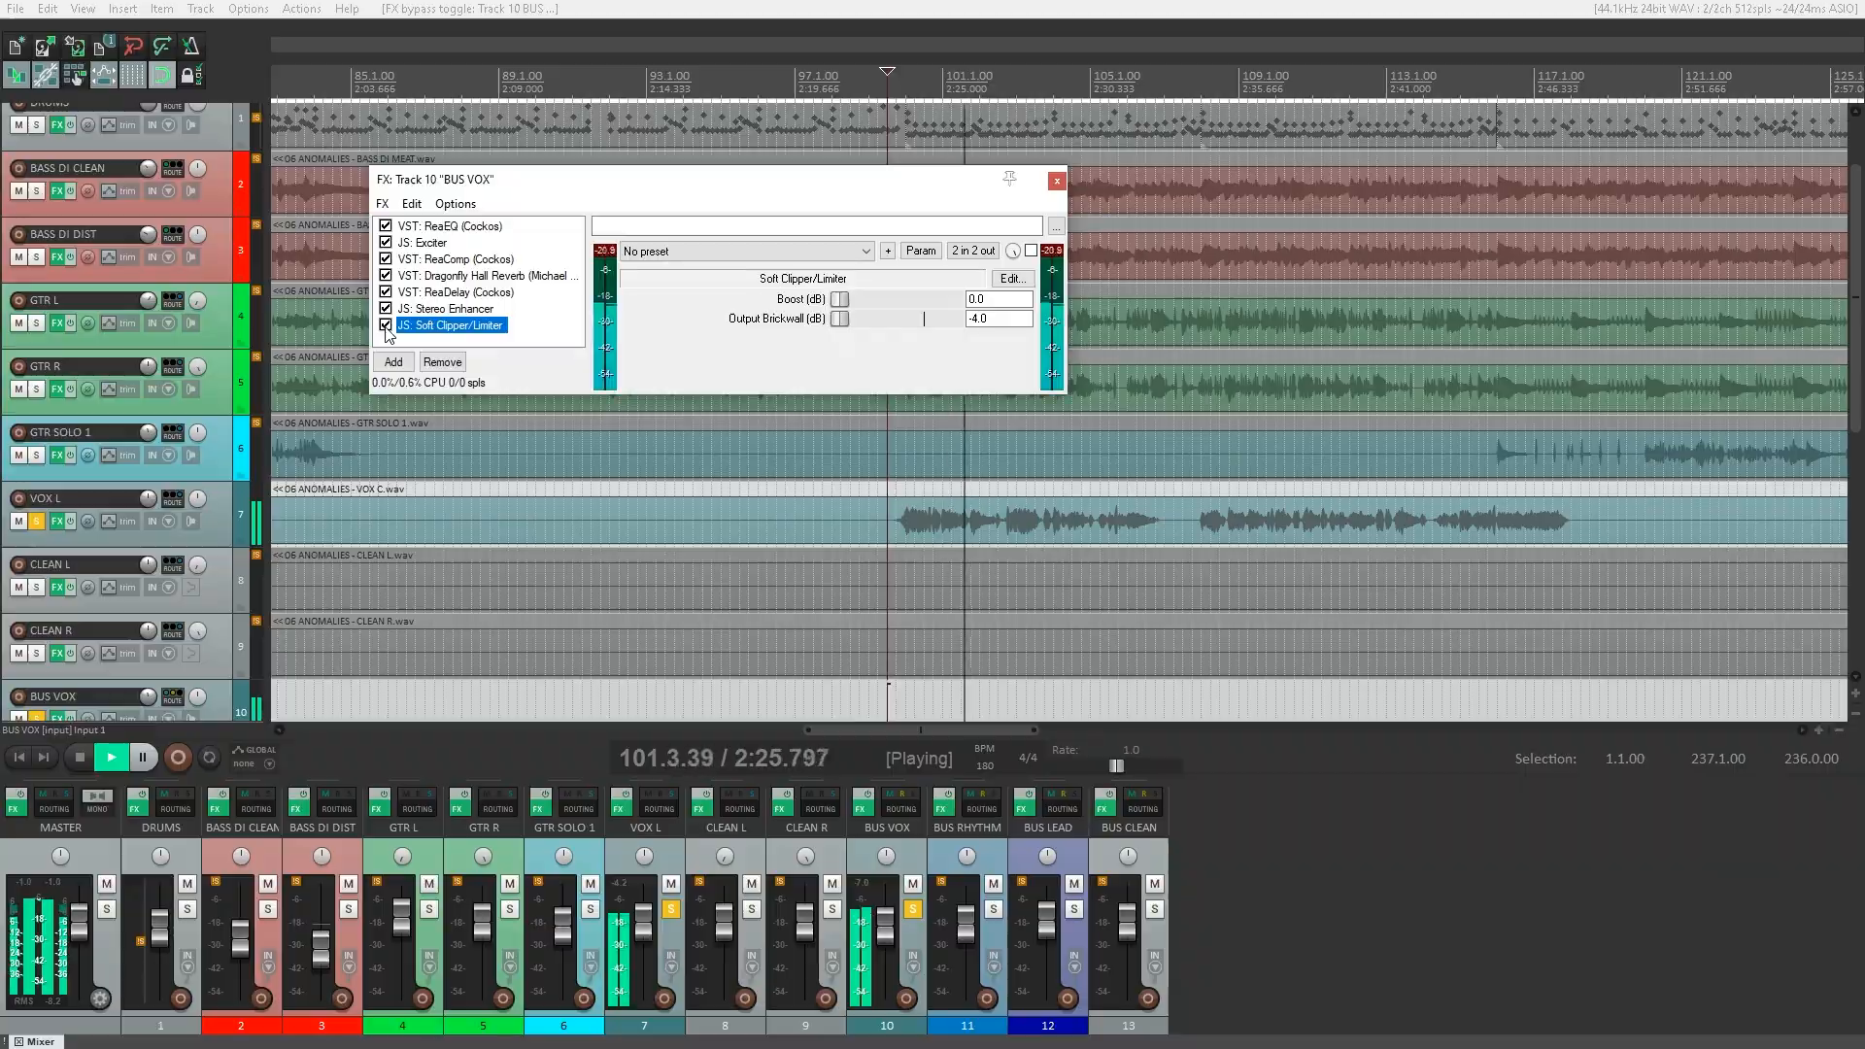